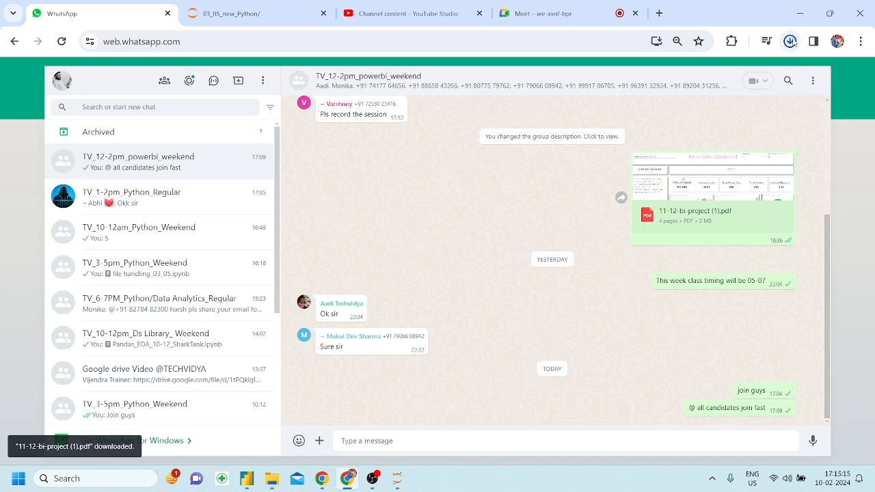
Open 11-12-bi-project (1) (1).pdf from Chrome's downloads and scroll through its four dashboard pages.
click(790, 41)
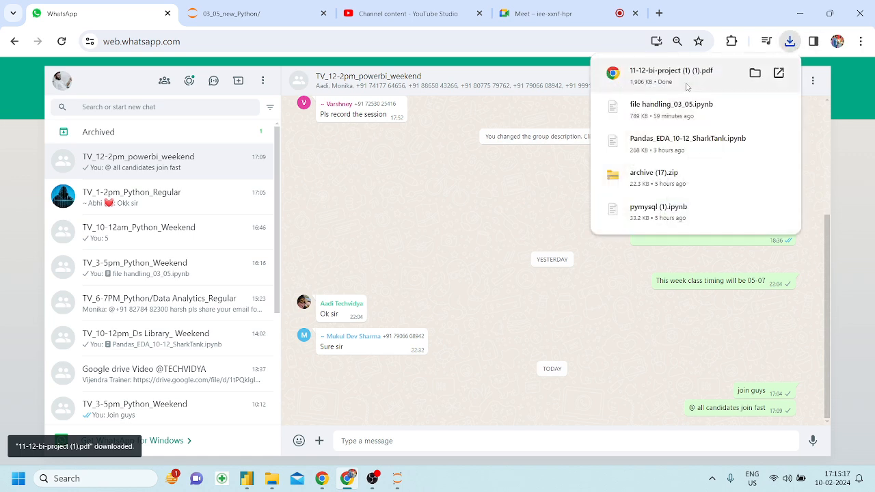
click(695, 87)
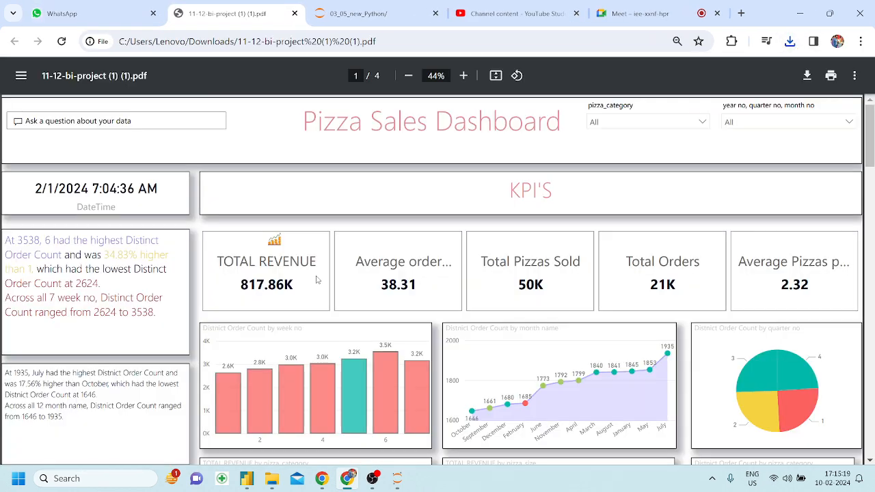
ctrl+scroll(316, 279, down, 2)
scroll(317, 279, down, 3)
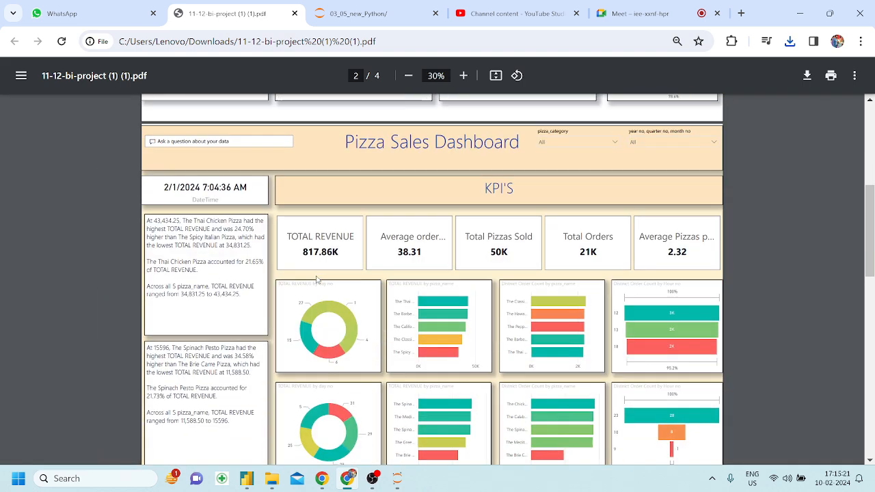
scroll(317, 279, up, 4)
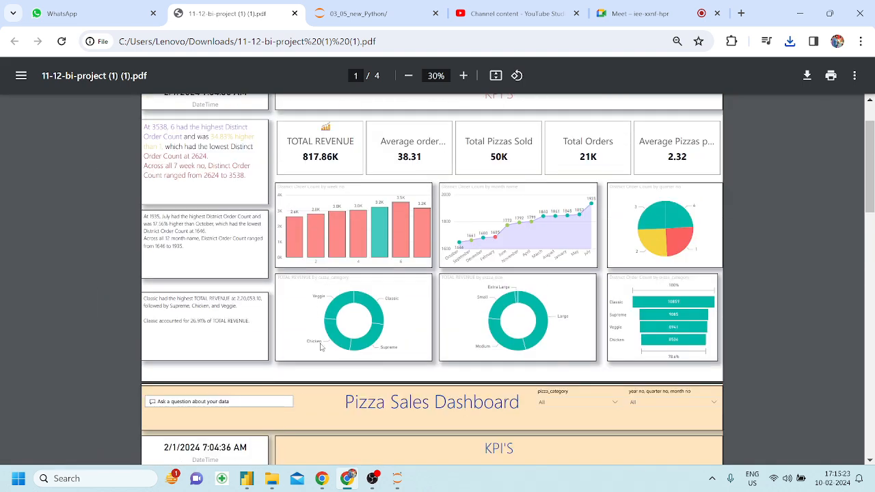
mouse_move(246, 479)
mouse_move(304, 434)
scroll(549, 258, down, 10)
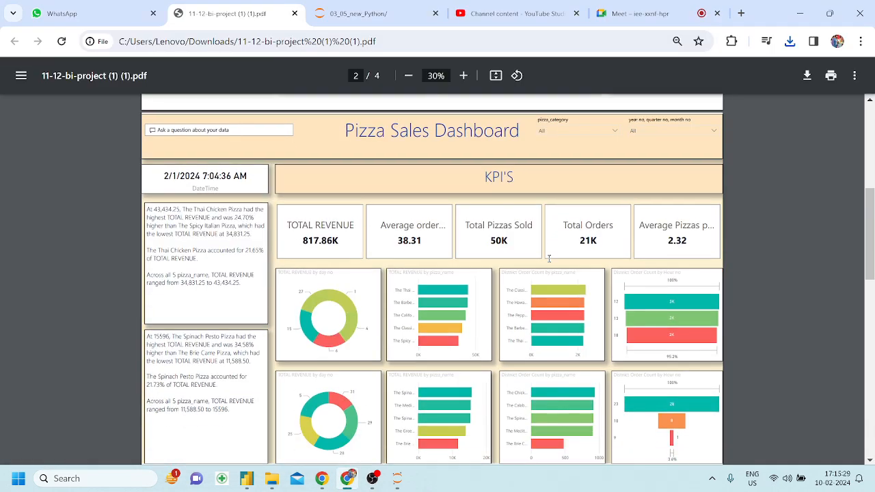
scroll(549, 258, down, 4)
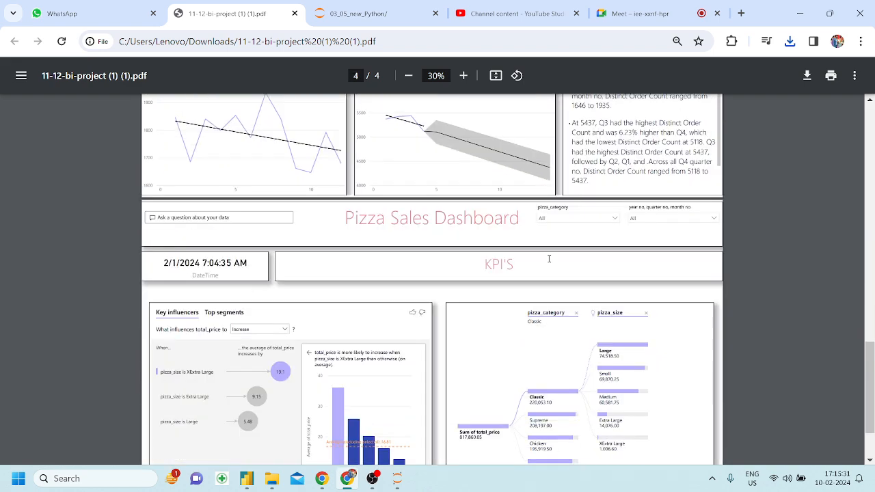
scroll(549, 258, up, 1)
scroll(549, 258, down, 1)
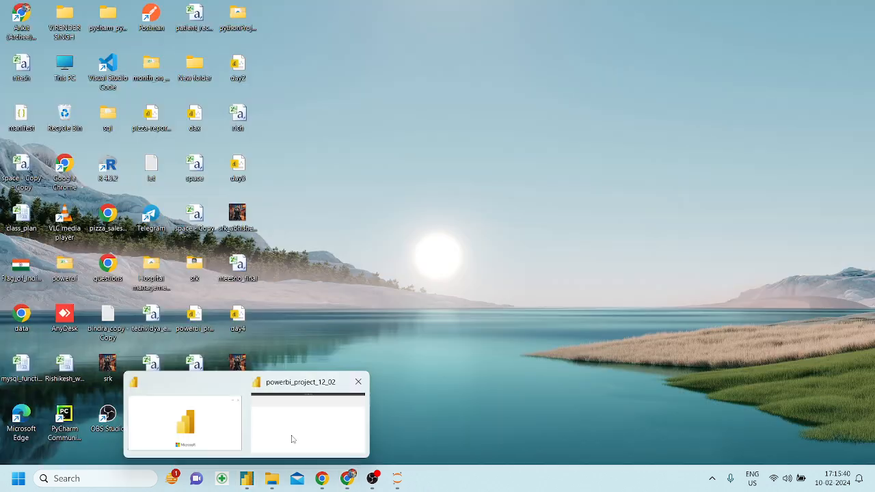
Bring up the powerbi_project_12_02 report, dismiss the password-expiry notice, and glance at Chrome's PDF and Meet tabs.
click(291, 439)
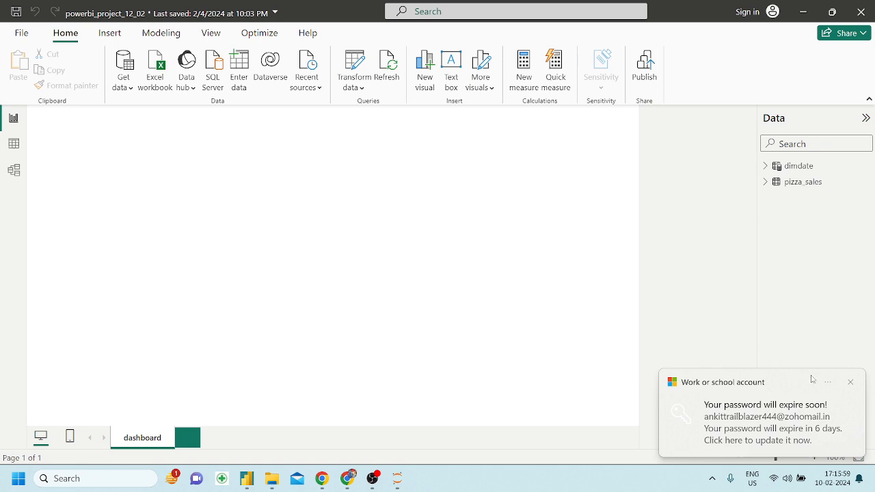
click(851, 383)
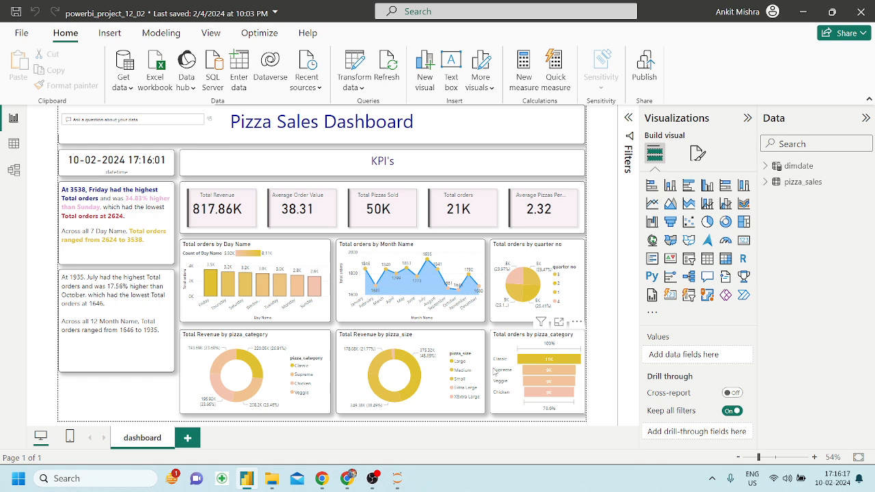
click(349, 480)
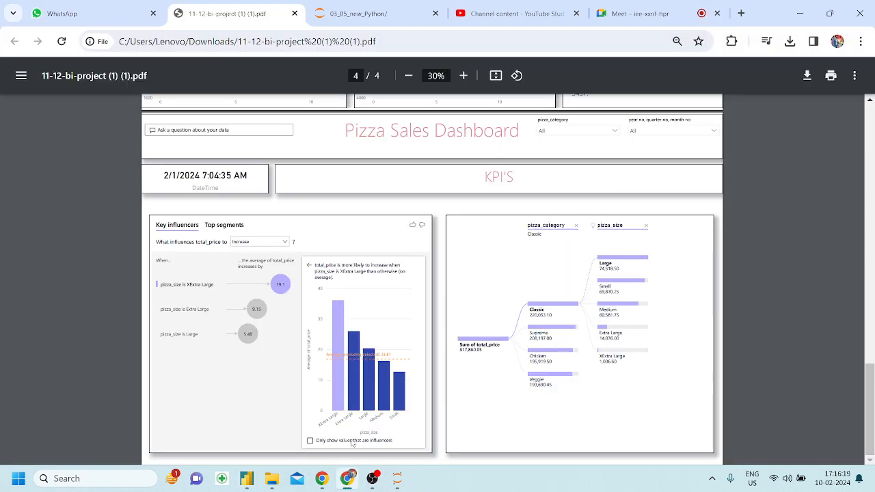
click(632, 13)
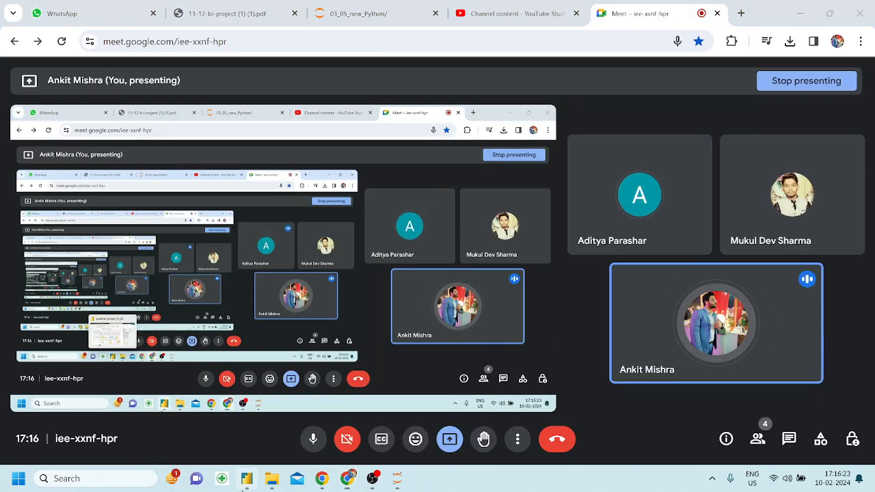
click(247, 479)
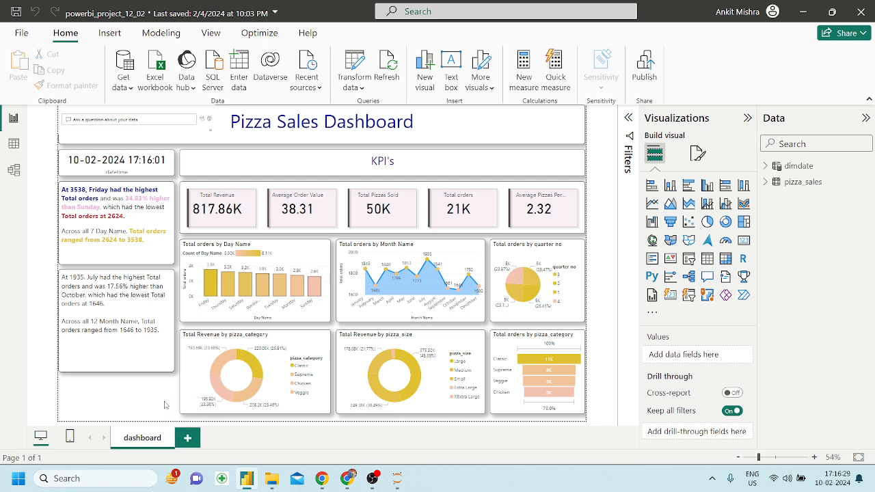
Add a blank Page 1, glance at the Model and Table views, then return to Report view.
click(188, 437)
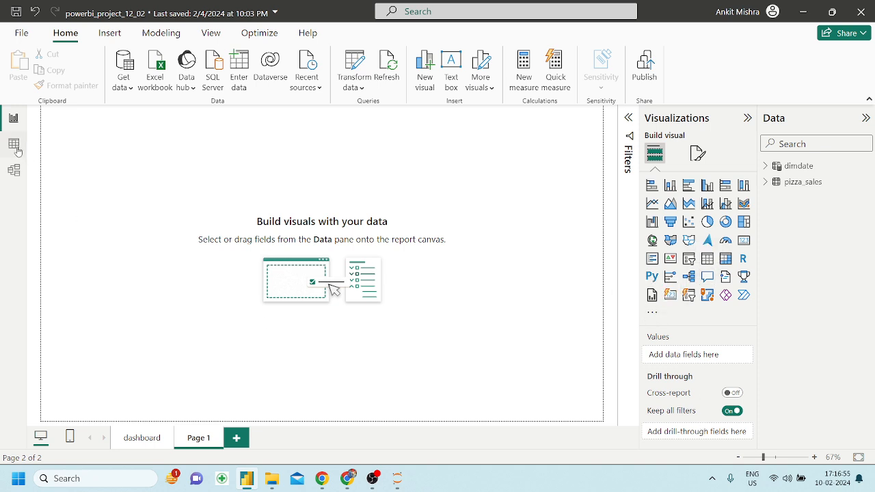
click(19, 168)
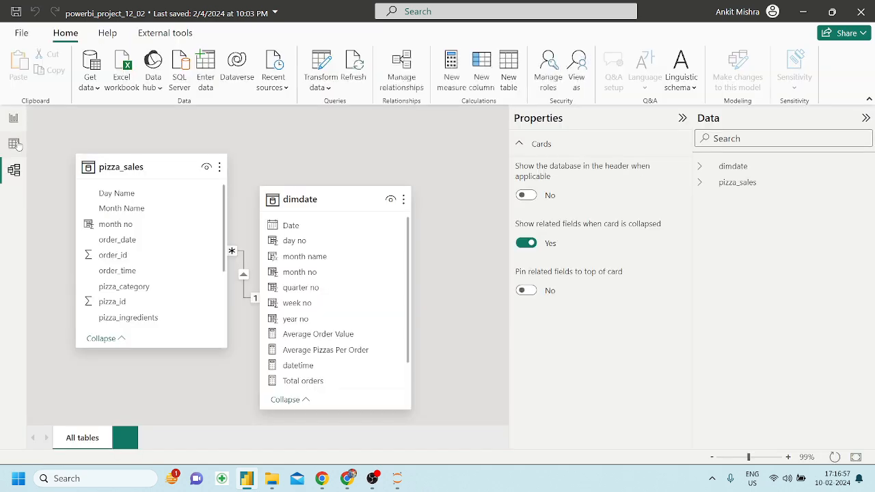
click(14, 144)
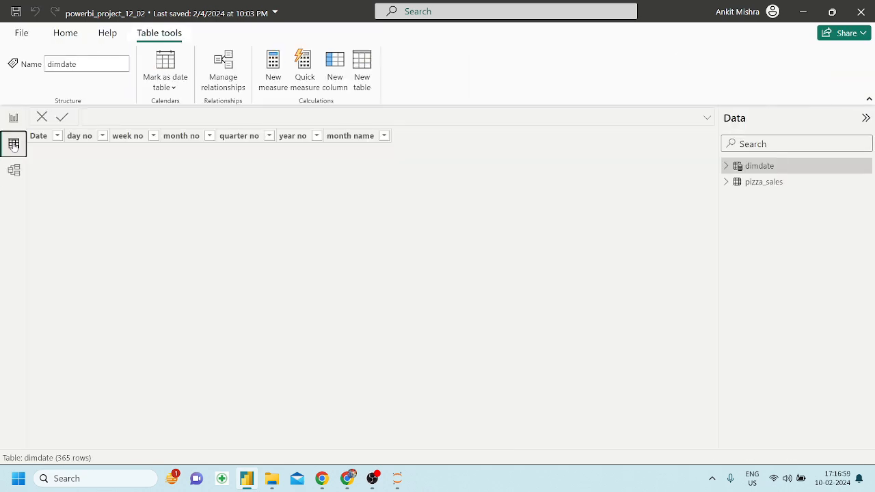
click(14, 119)
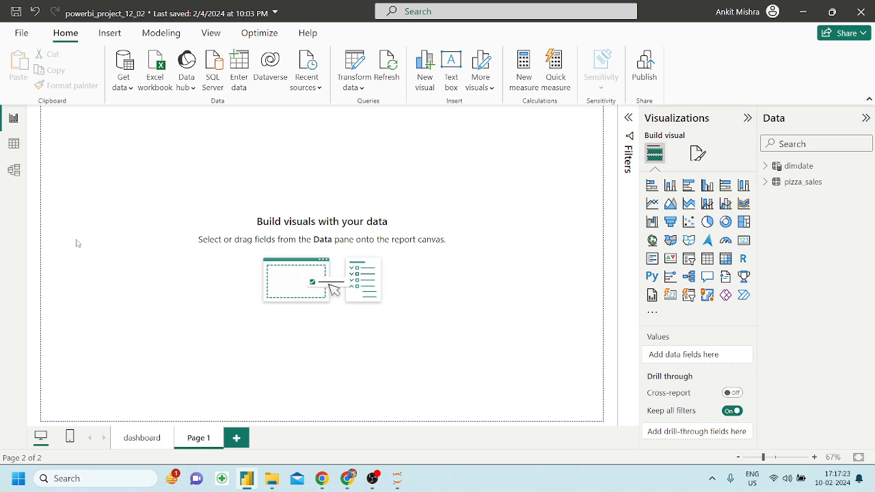
Check the dashboard page and blank Page 1, then switch to the Google Meet call in Chrome.
click(140, 439)
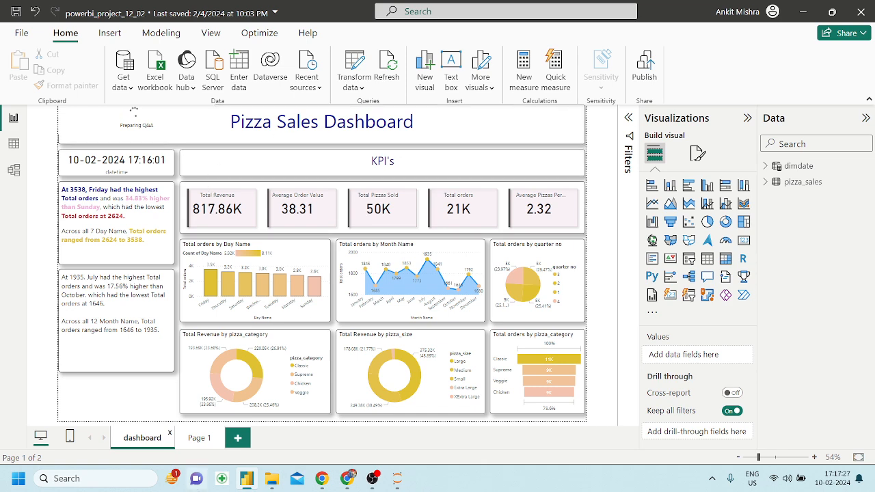
click(201, 440)
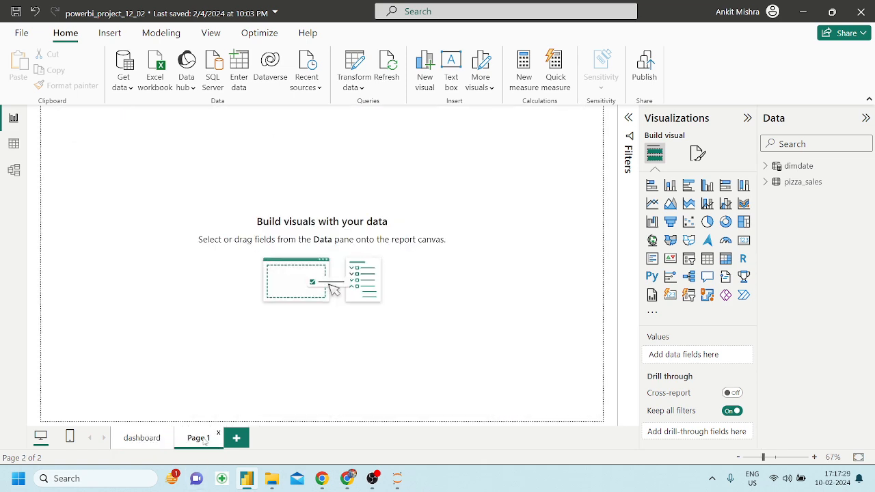
click(347, 479)
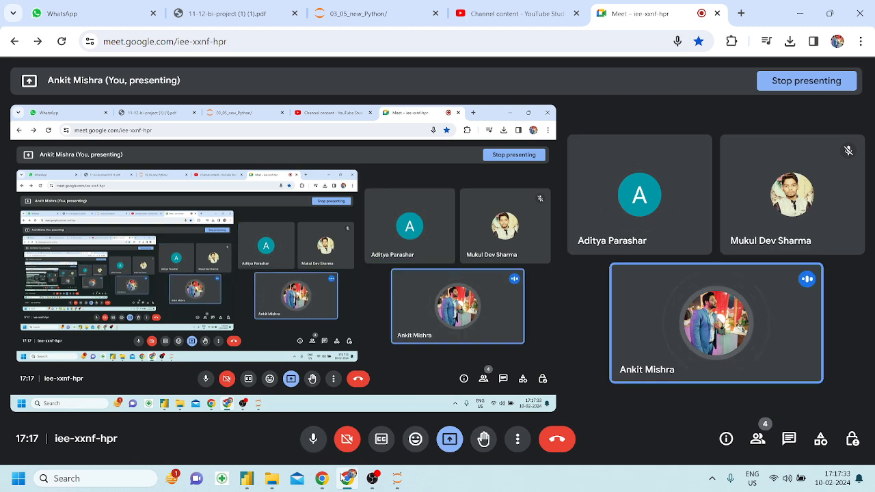
Review pages 1–2 of the dashboard PDF in Chrome, then return to Power BI Desktop.
click(284, 7)
scroll(384, 265, up, 5)
scroll(384, 265, down, 2)
scroll(384, 266, up, 2)
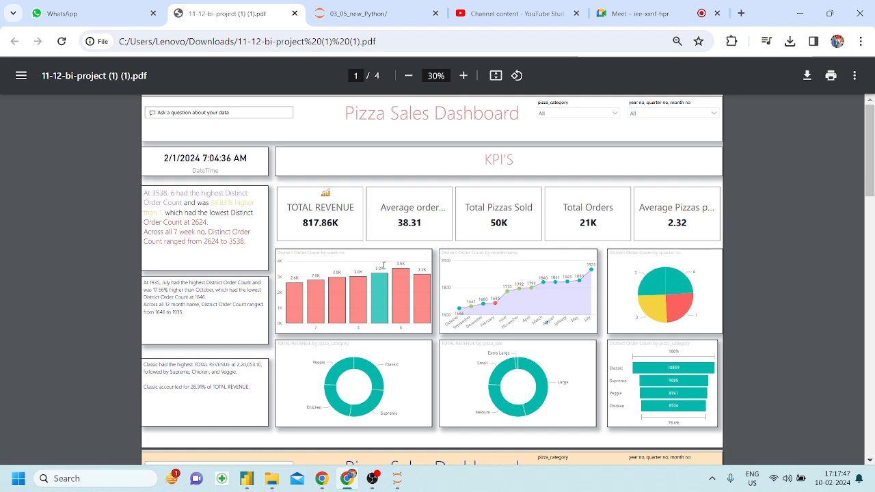
scroll(383, 266, down, 3)
scroll(384, 266, down, 3)
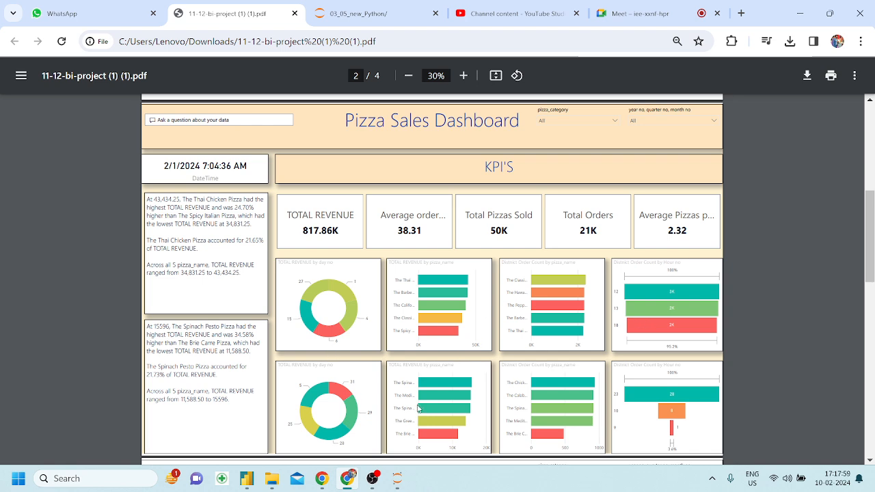
click(247, 479)
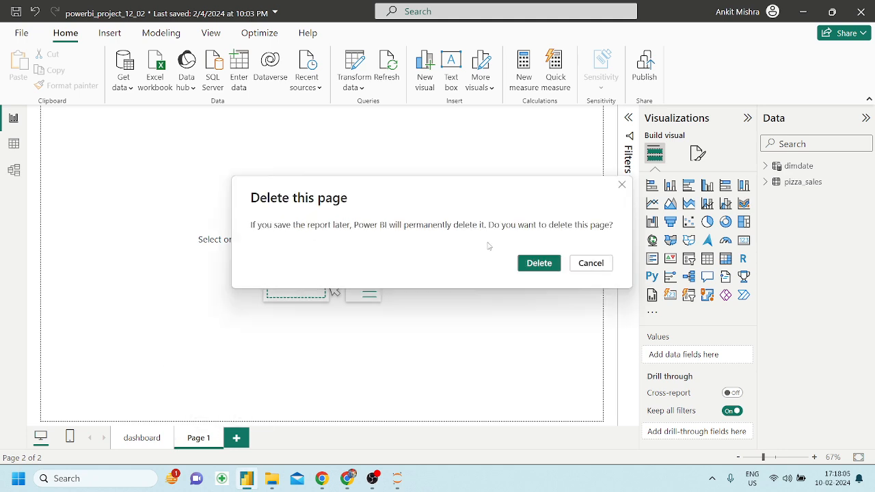
Delete the blank Page 1 and duplicate the dashboard page.
click(545, 267)
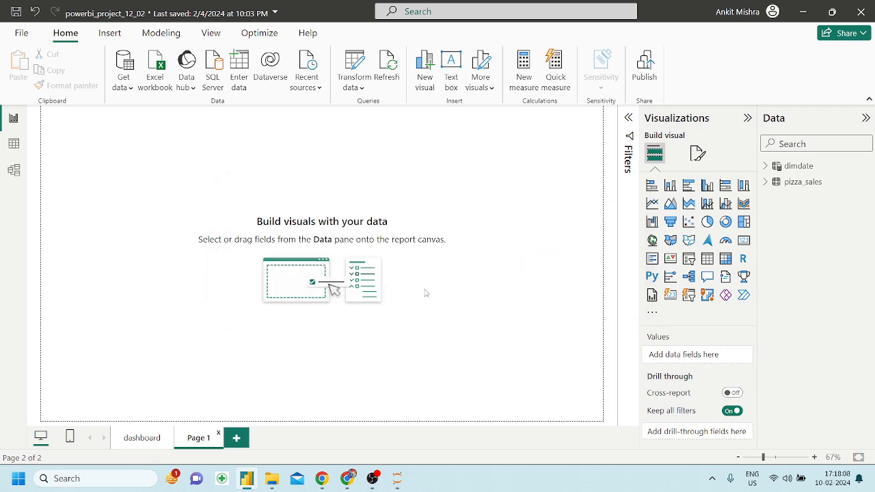
right_click(151, 441)
click(180, 418)
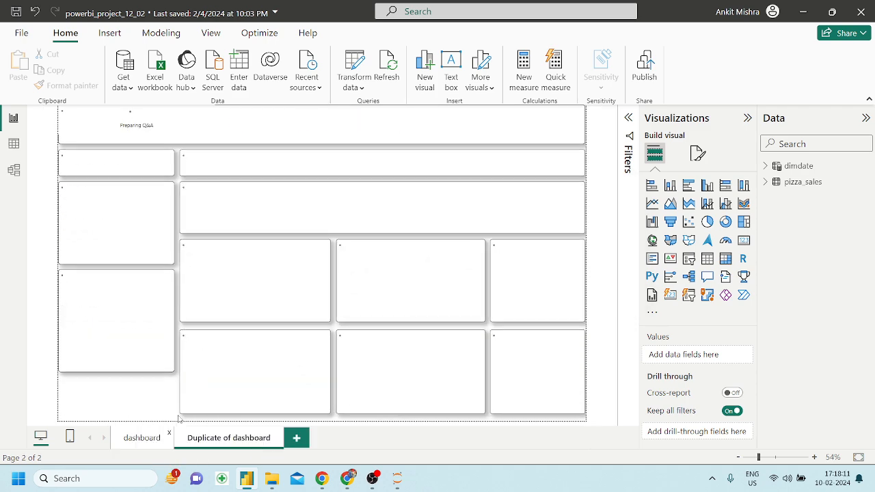
click(348, 478)
click(634, 8)
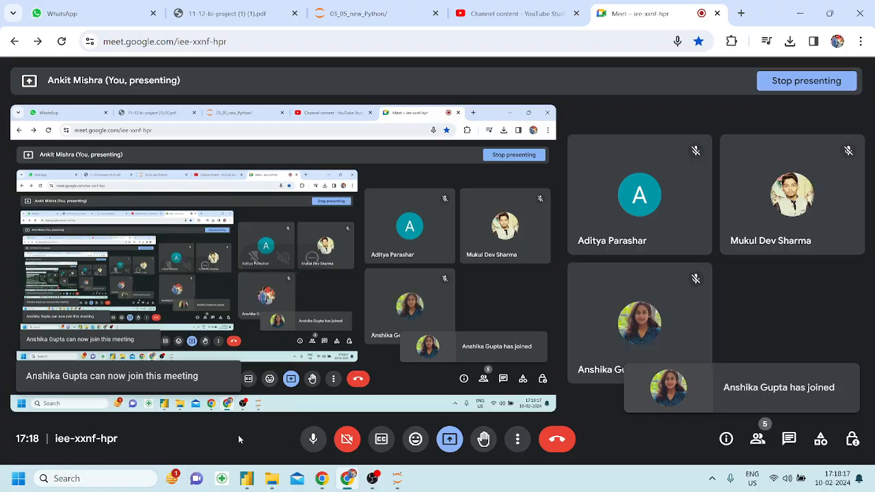
click(246, 479)
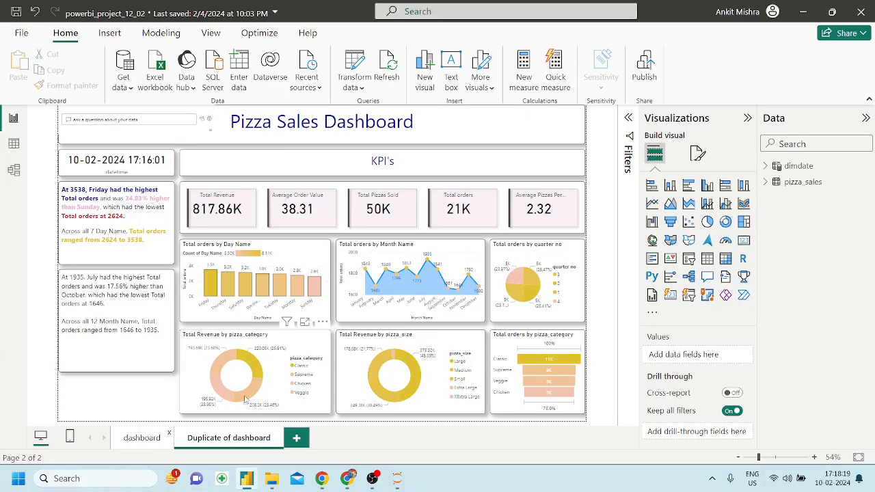
Rename the duplicated page to 'worst/best'.
double_click(231, 440)
key(BackSpace)
text(wo)
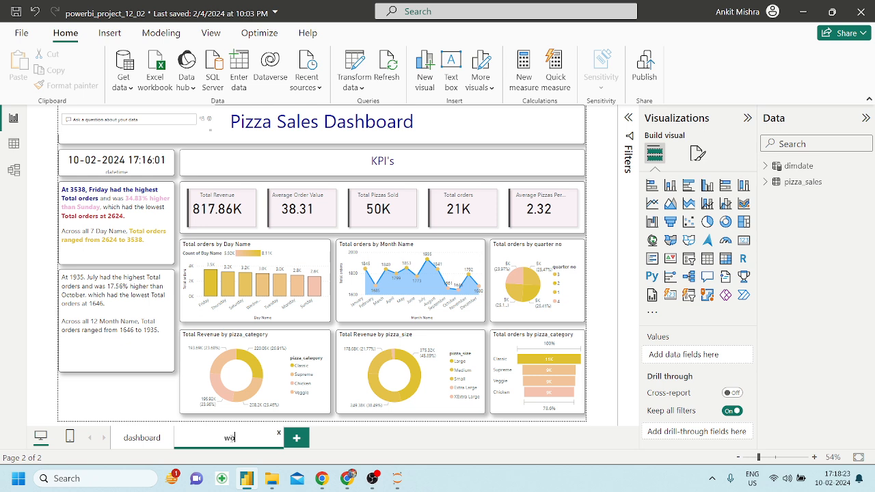
text(rst/best)
key(Return)
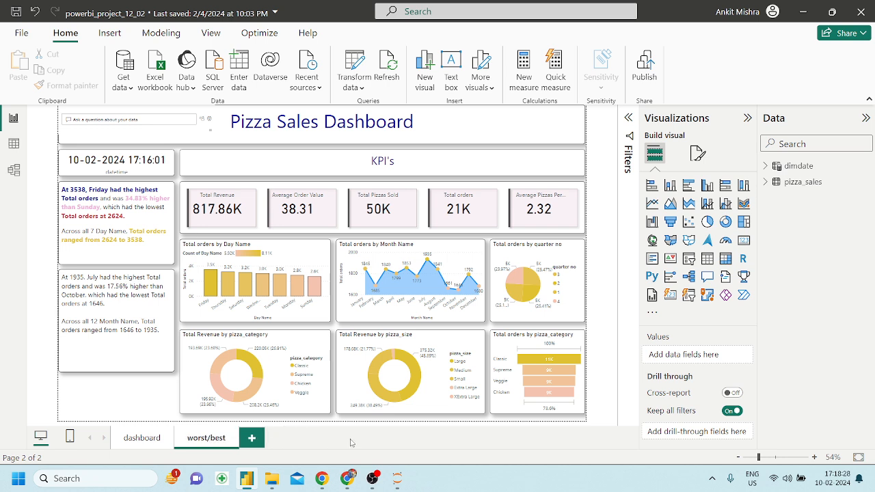
Delete the day-name, quarter pie, pizza_category and pizza_size donuts, and funnel charts from worst/best.
click(313, 250)
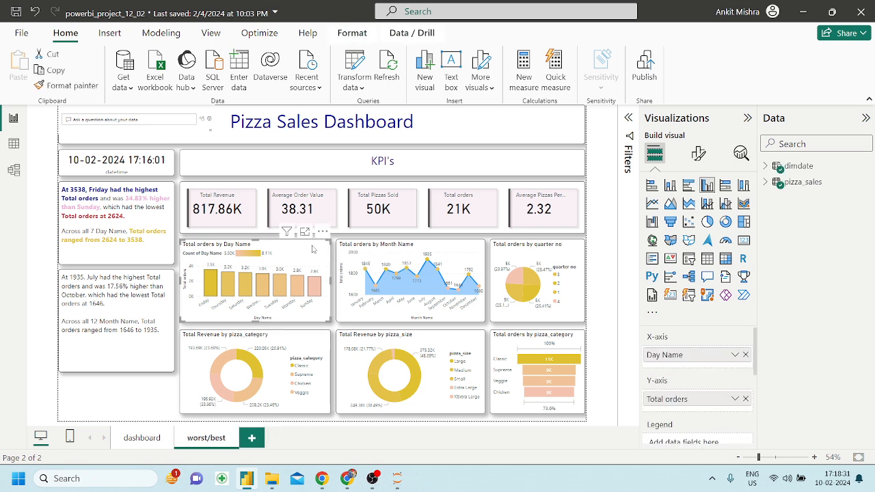
key(Delete)
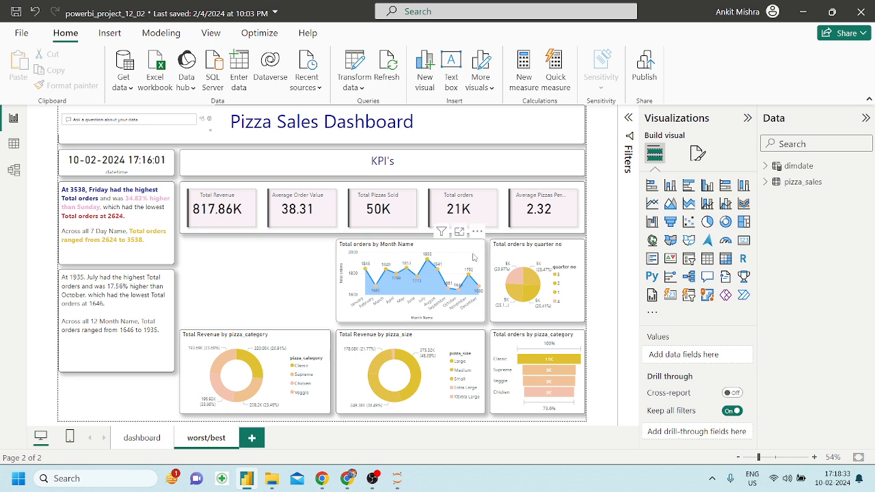
click(479, 258)
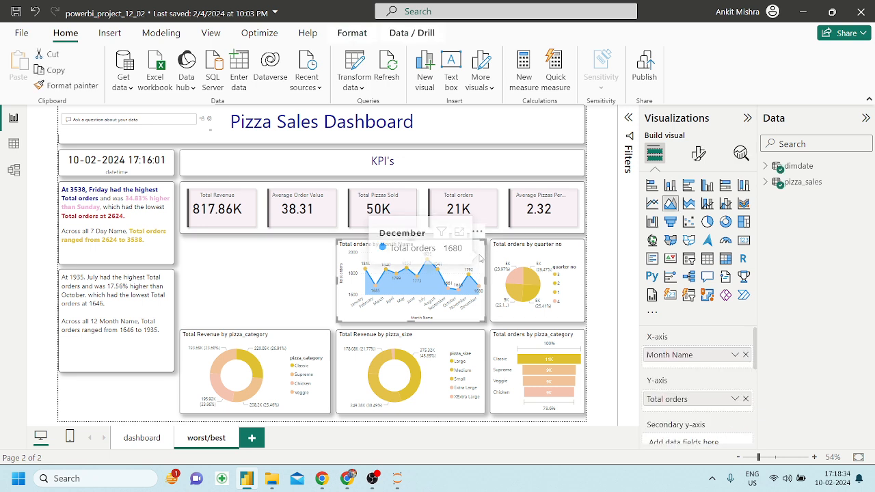
click(581, 251)
key(Delete)
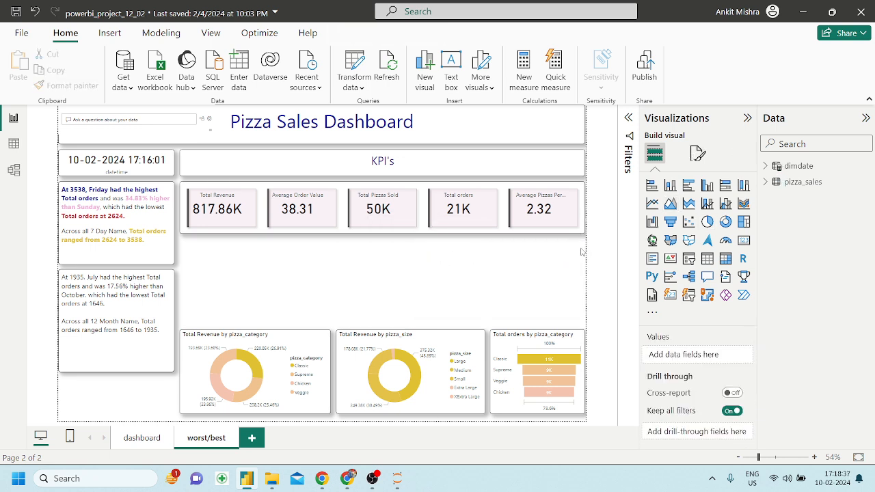
click(318, 343)
key(Delete)
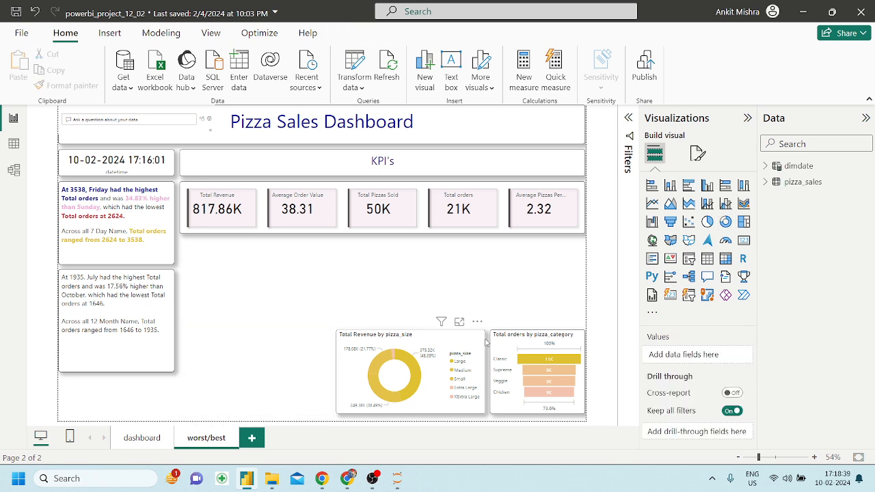
click(477, 342)
key(Delete)
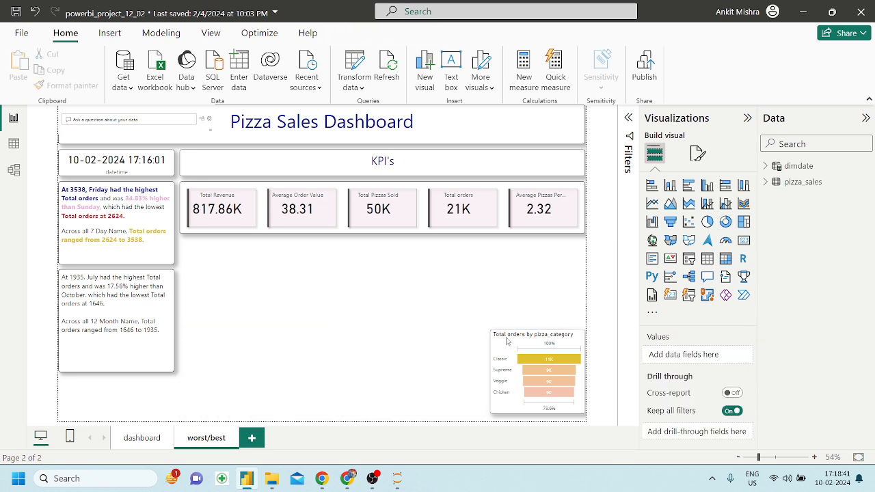
click(574, 340)
key(Delete)
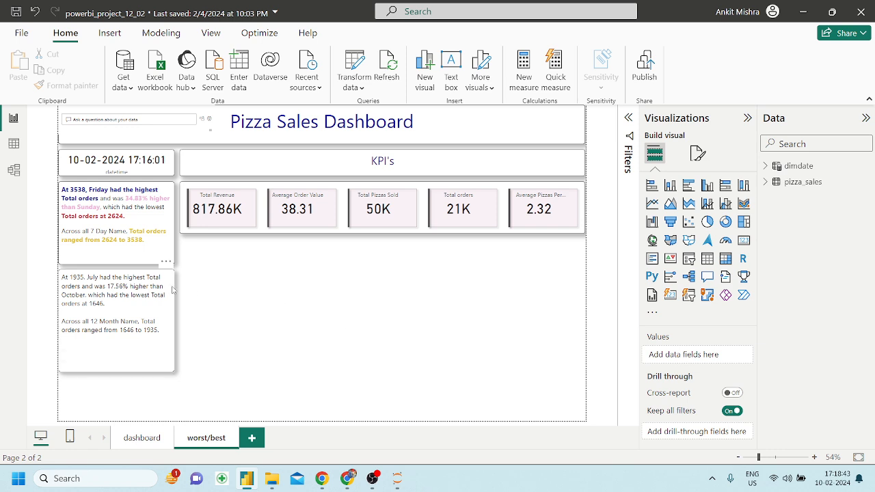
Remove both narrative text boxes, then bring up the reference dashboard PDF in Chrome.
click(171, 277)
click(167, 262)
key(Delete)
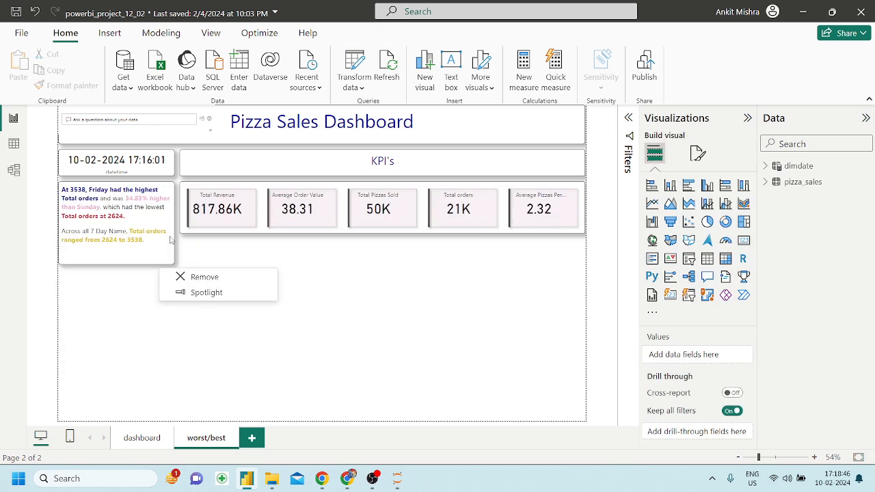
click(164, 186)
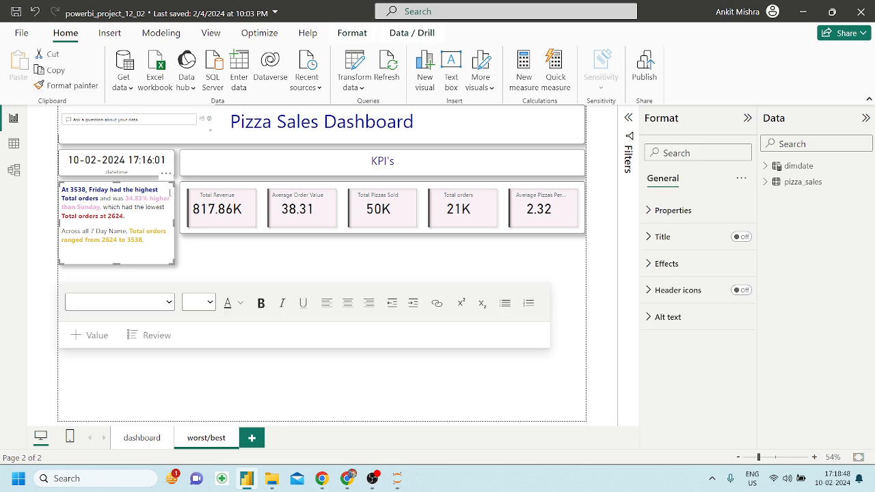
click(167, 175)
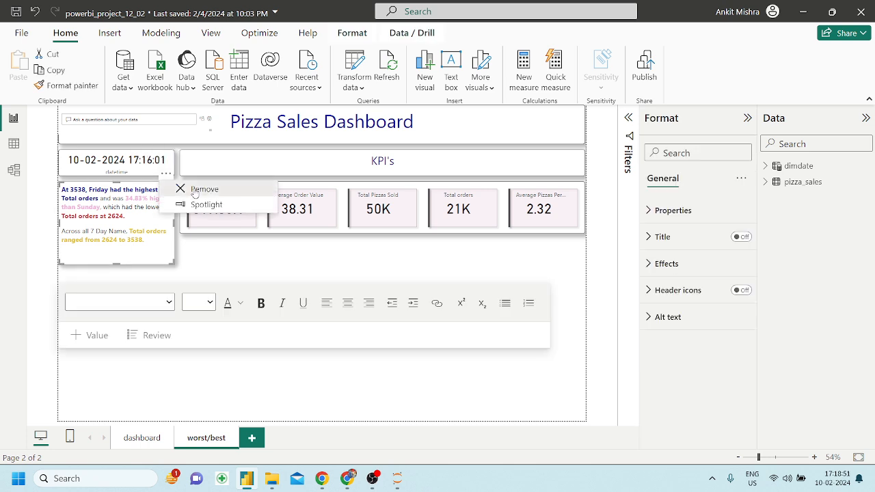
click(195, 191)
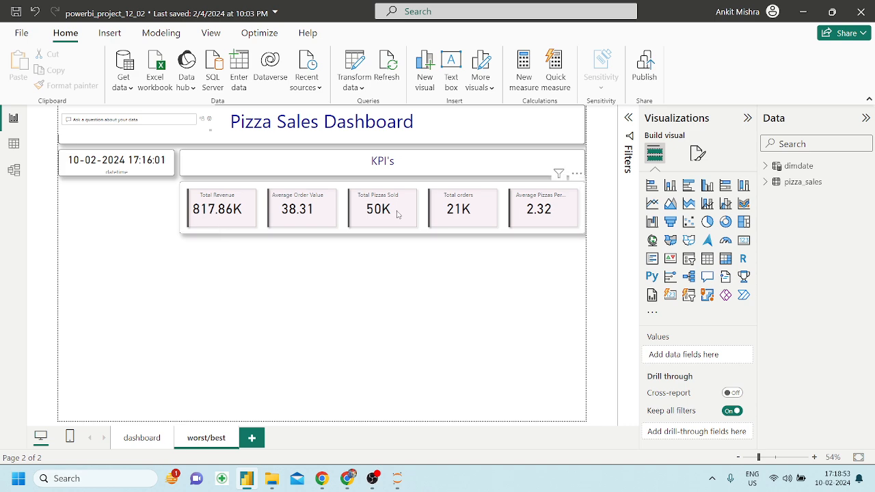
click(349, 478)
click(232, 13)
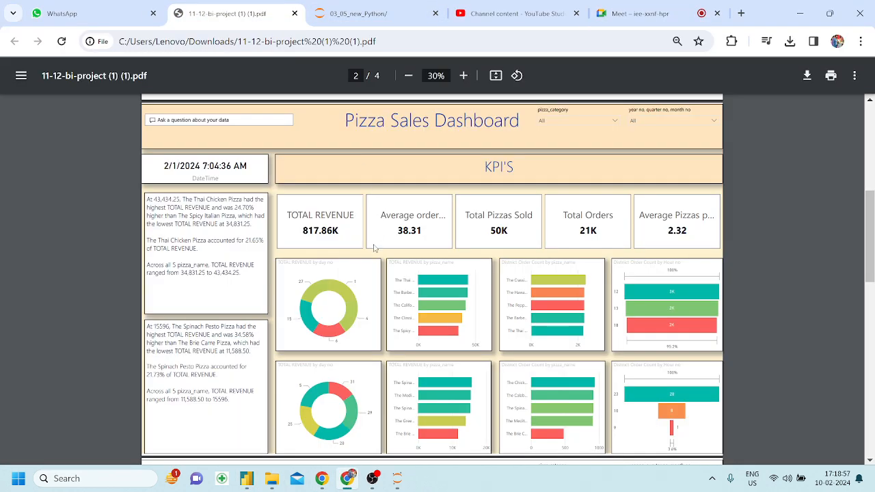
Scroll through the PDF's donut, bar and 100% bar chart rows, then return to Power BI.
scroll(373, 249, down, 2)
scroll(373, 249, down, 1)
scroll(553, 251, up, 2)
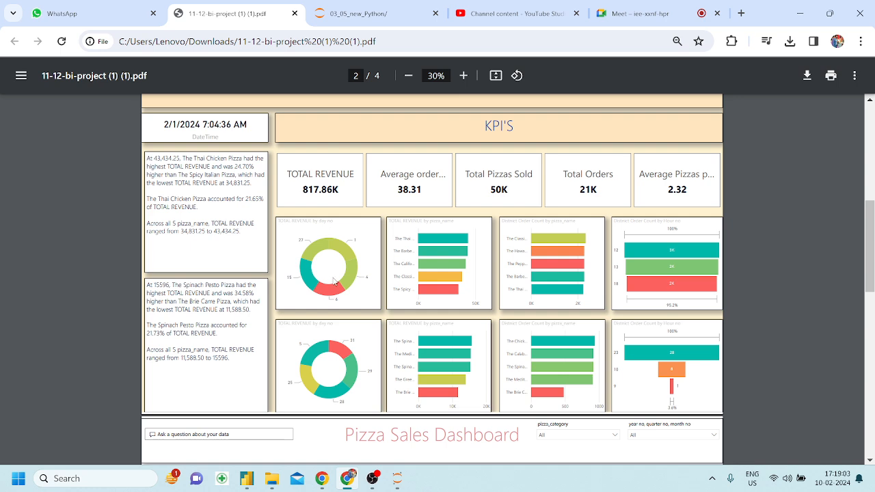
click(247, 479)
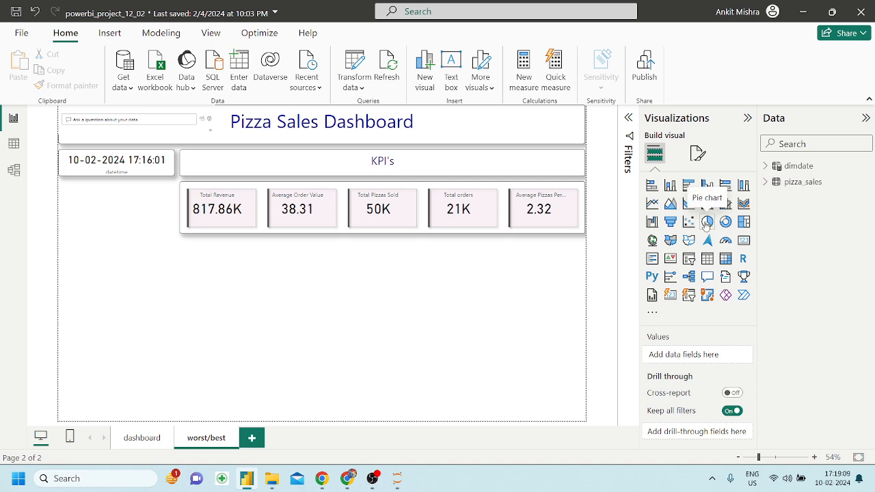
Add a donut chart and move it below the KPI cards.
click(347, 479)
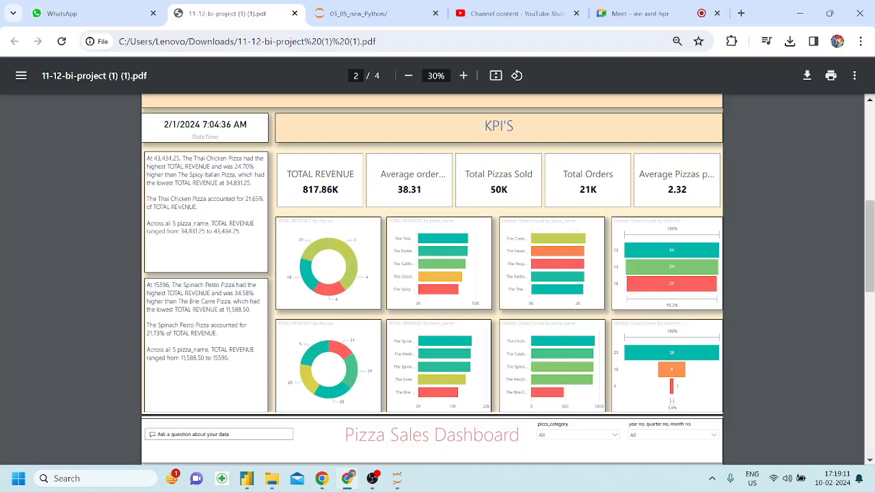
click(347, 479)
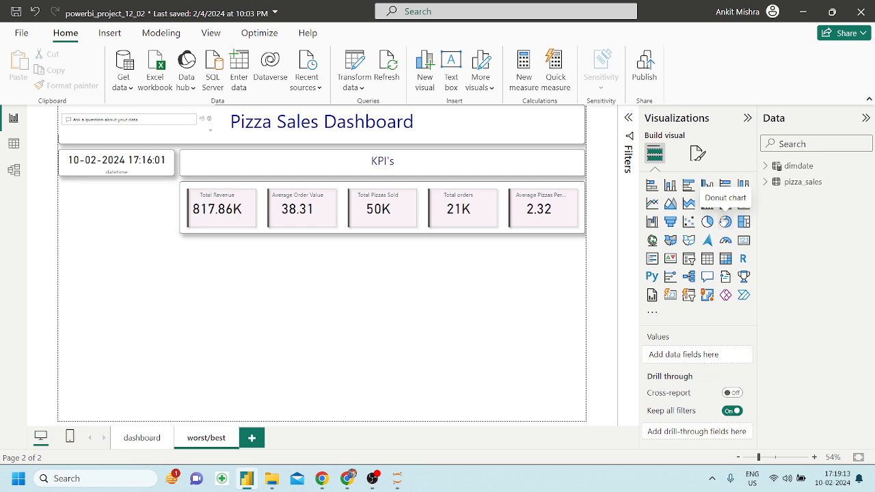
click(726, 222)
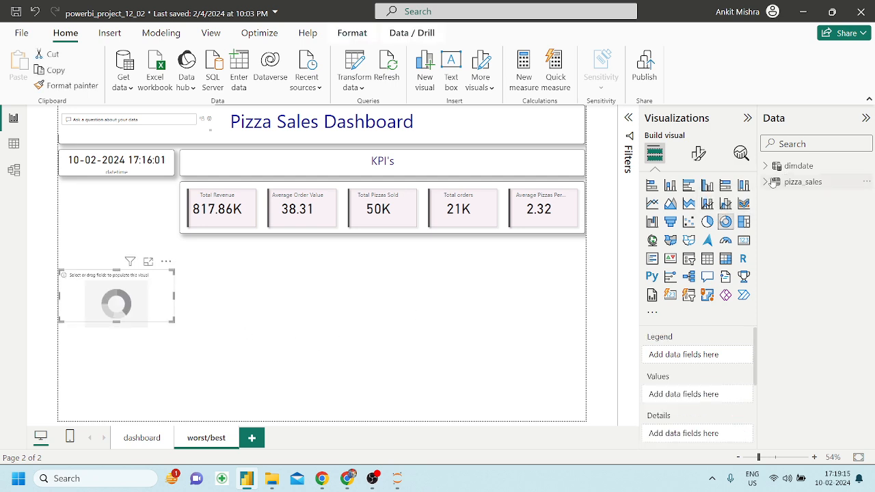
drag(150, 309, 295, 320)
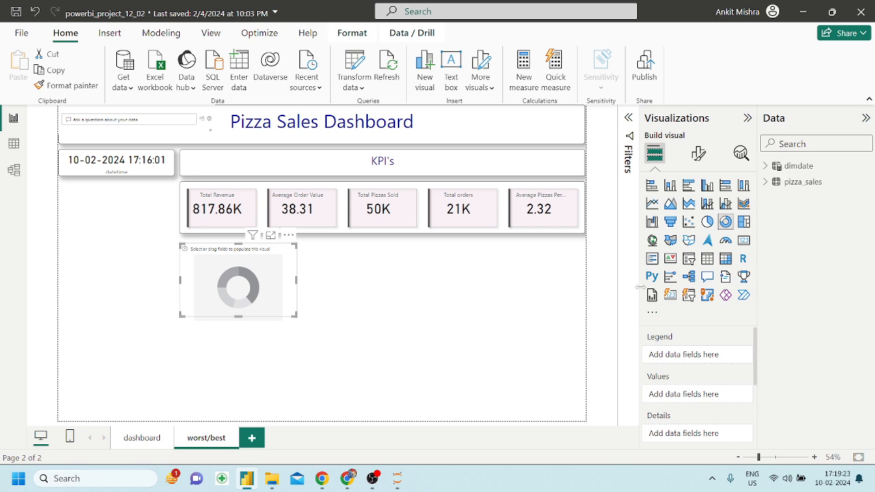
Open the Filters pane and add dimdate's day no as a filter on the donut.
click(766, 181)
click(629, 119)
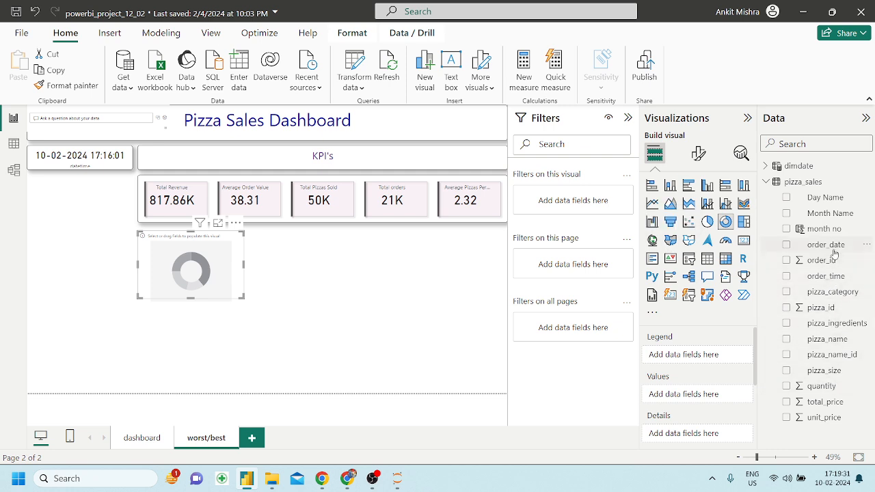
click(767, 167)
drag(819, 244, 586, 205)
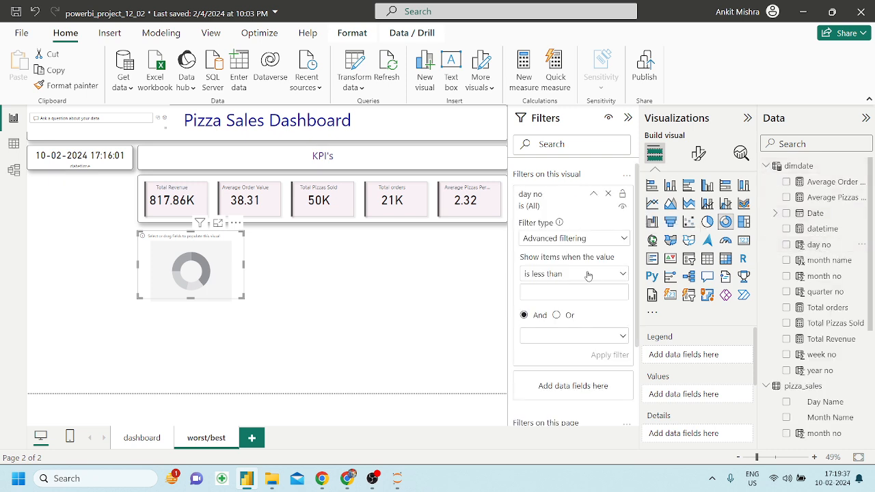
Filter day no to the Top 5 days by Total orders and apply it.
click(576, 248)
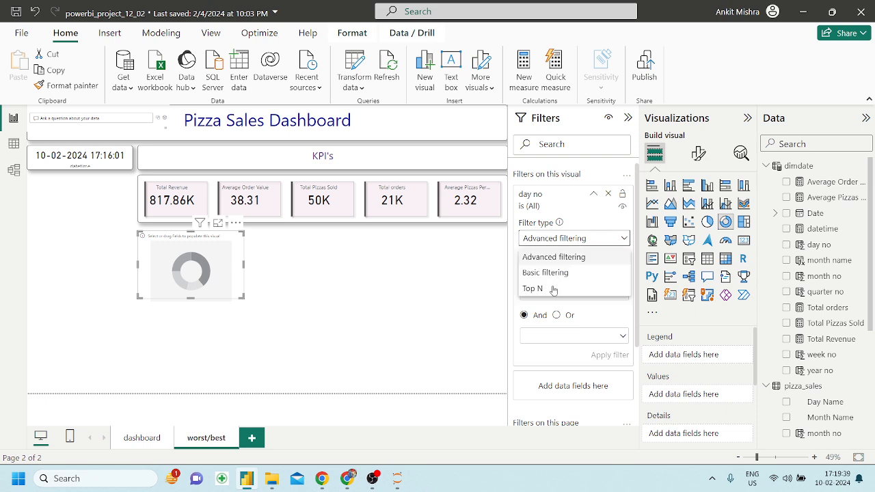
click(551, 289)
click(583, 273)
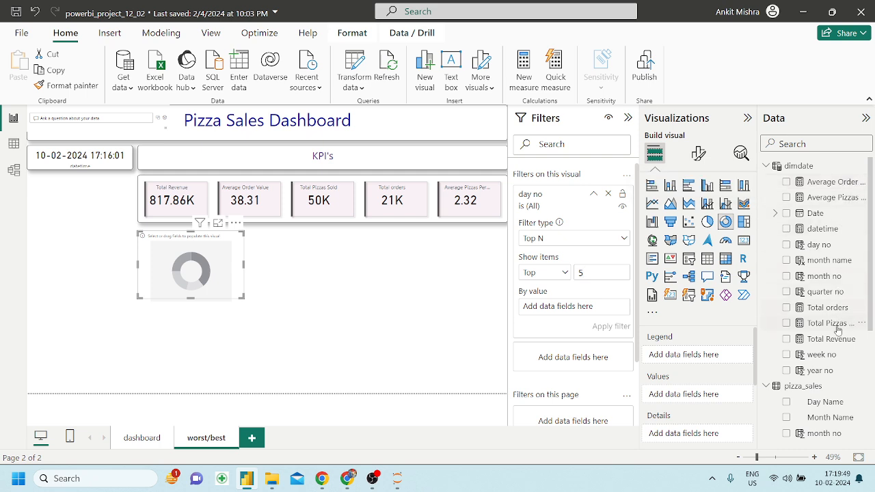
drag(836, 308, 577, 306)
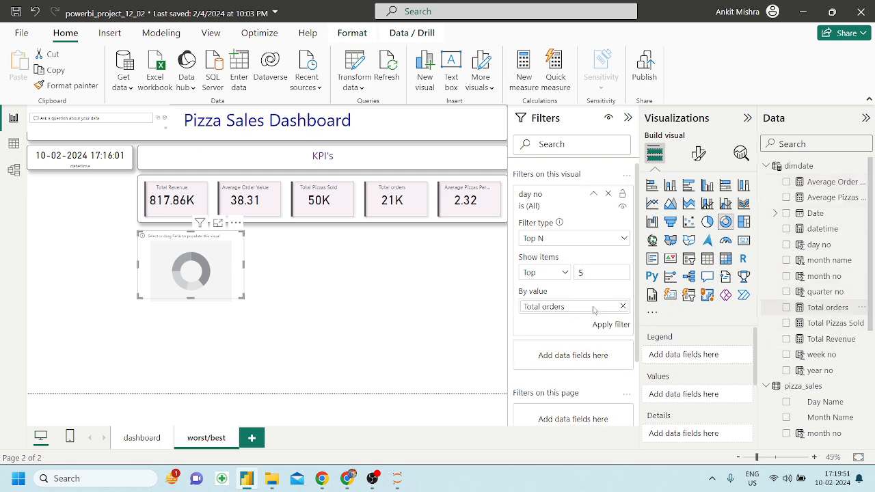
click(611, 324)
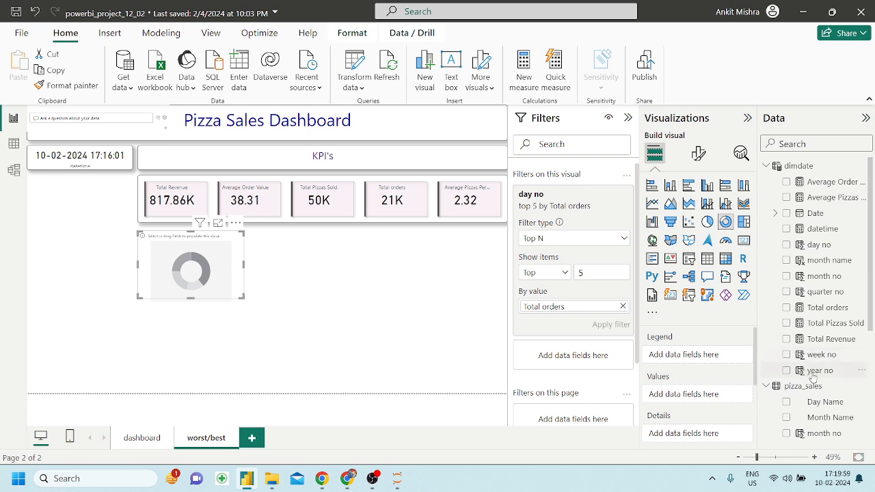
Set day no as the donut's legend and Total orders as its values, then enlarge it.
scroll(812, 383, down, 3)
scroll(818, 304, up, 2)
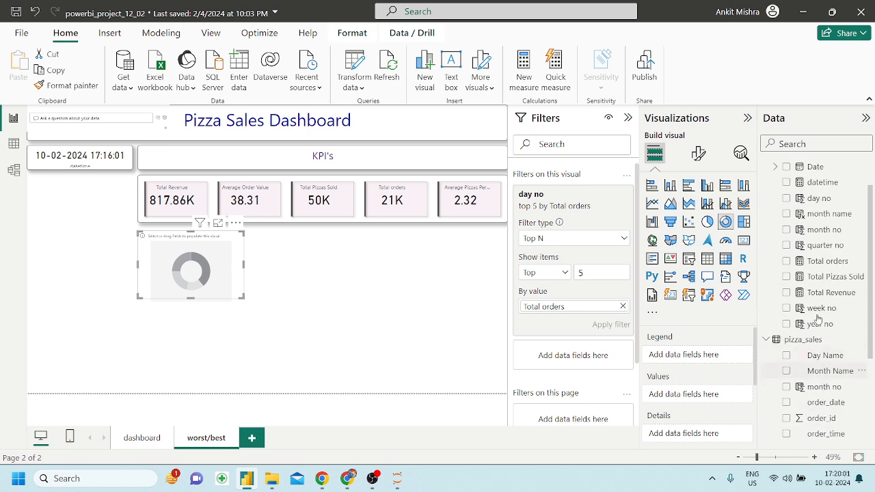
drag(839, 206, 691, 354)
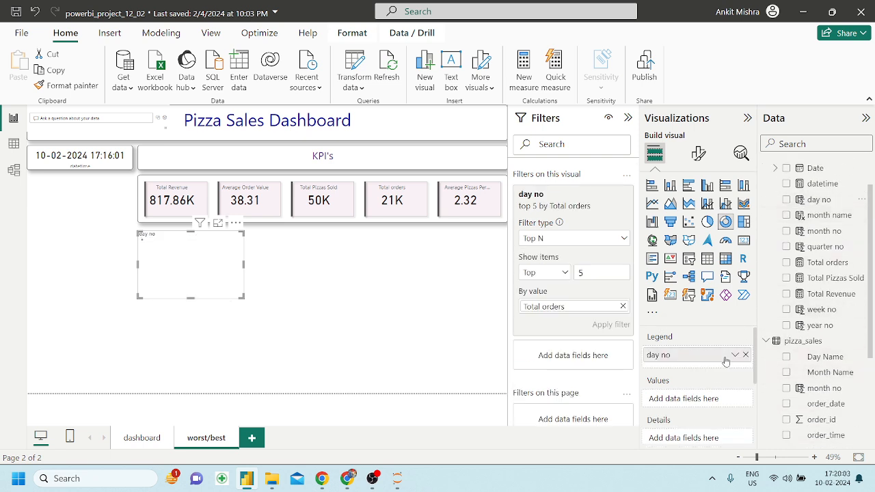
drag(826, 263, 691, 400)
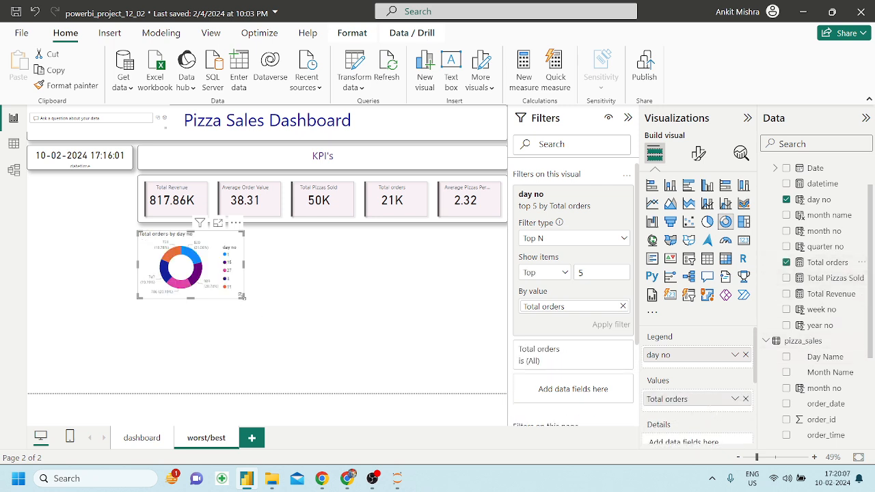
drag(242, 295, 351, 370)
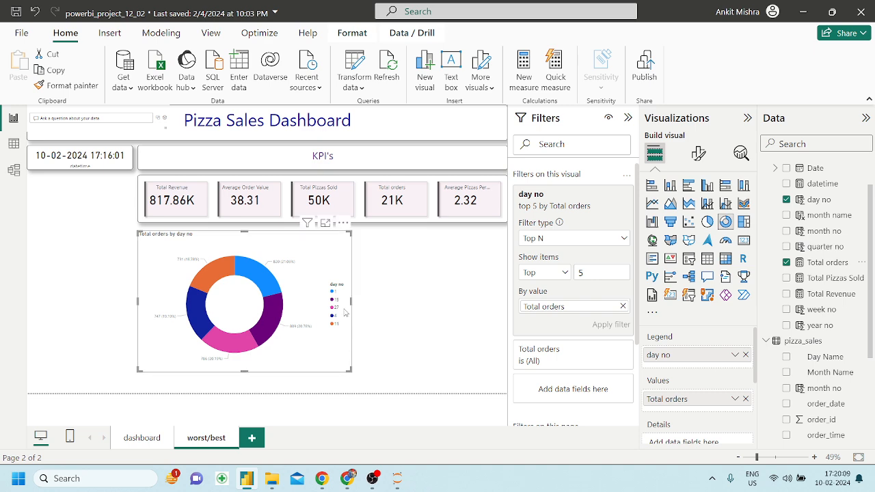
click(347, 479)
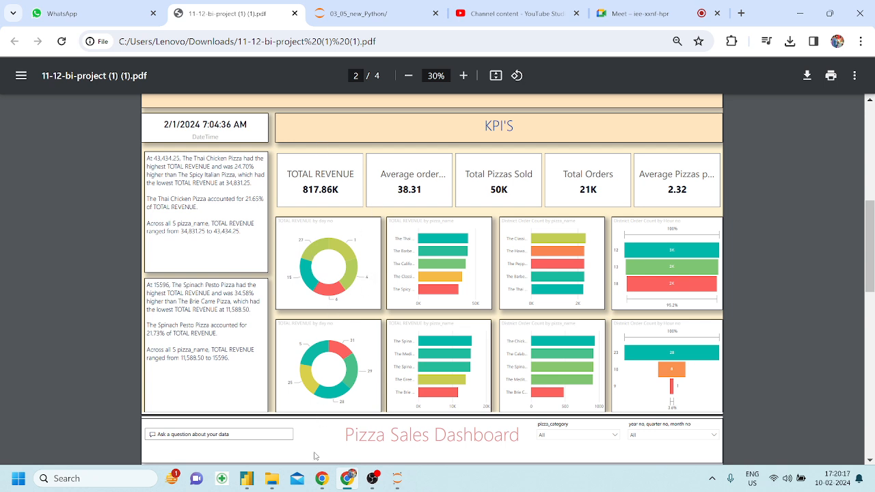
Switch back to Power BI's worst/best page, its donut showing days 1, 12, 27, 8 and 11.
click(247, 479)
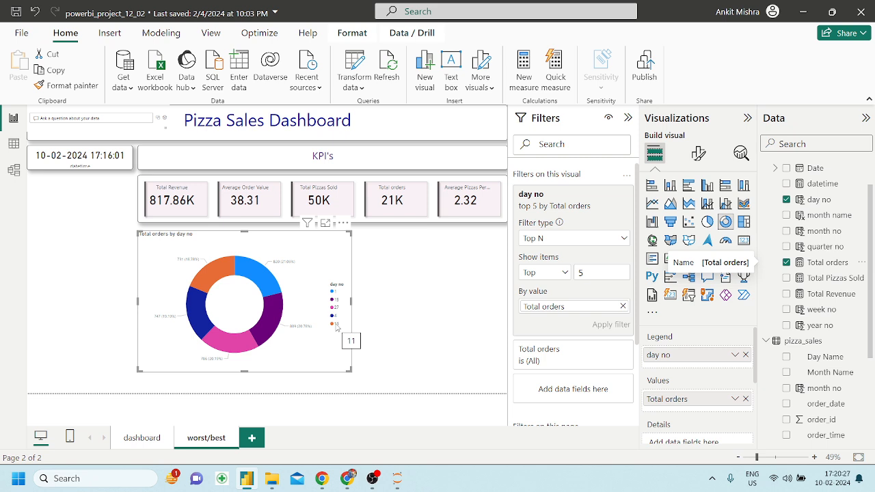
Rank the day no Top 5 filter by Total Revenue instead of Total orders.
click(623, 307)
drag(827, 294, 576, 309)
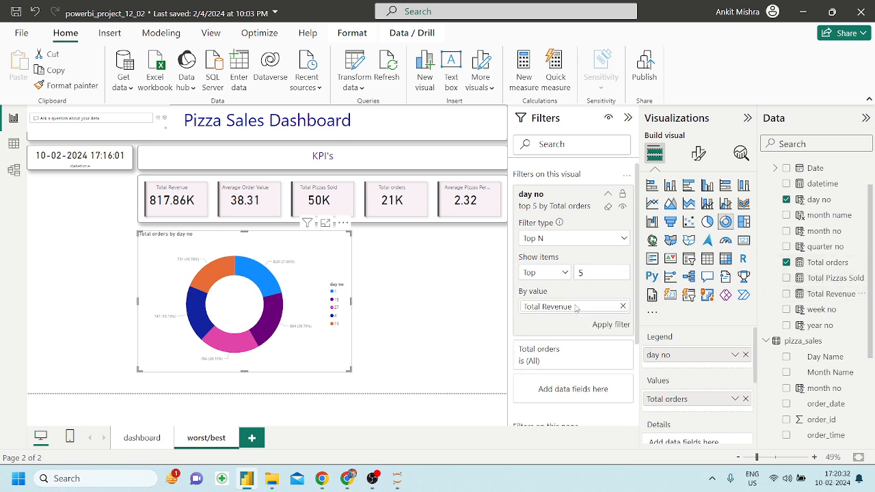
click(619, 327)
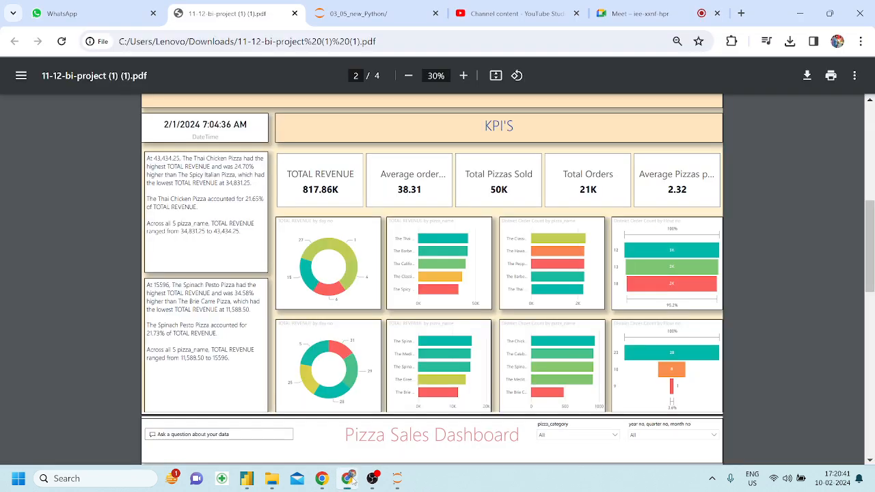
click(347, 479)
click(254, 480)
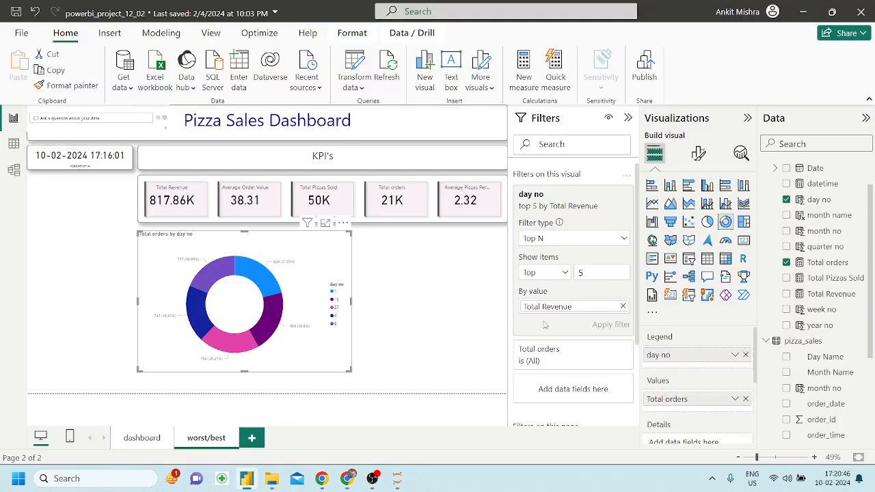
Swap the donut's values to Total Revenue and give it the KPI cards' formatting.
click(745, 399)
drag(833, 294, 684, 399)
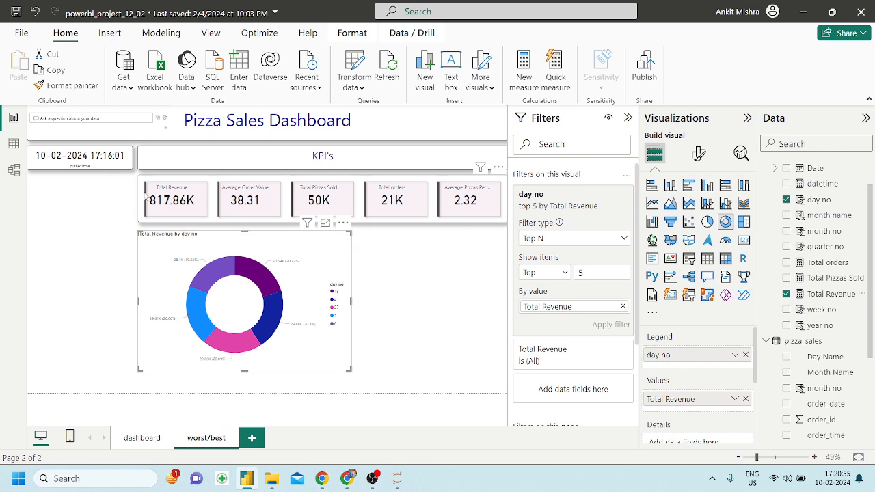
click(214, 184)
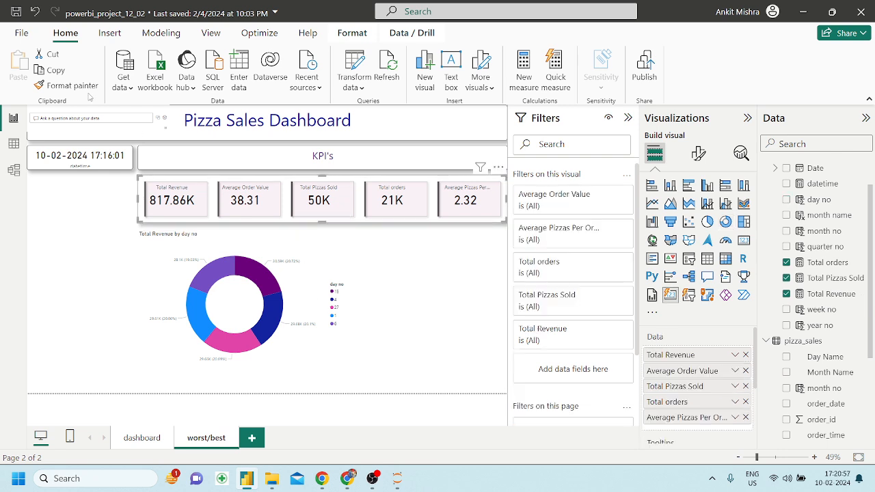
click(68, 85)
click(297, 266)
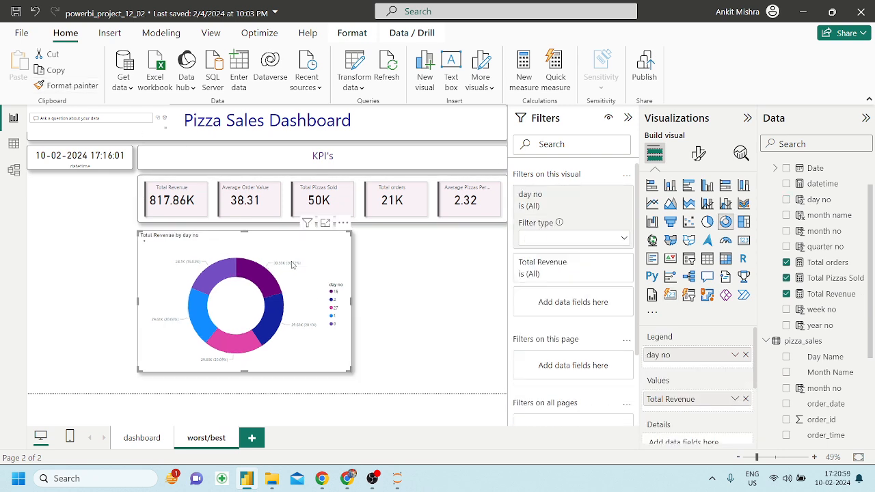
Copy the dashboard's pizza_category donut gold styling onto the day no donut and shrink it.
click(146, 444)
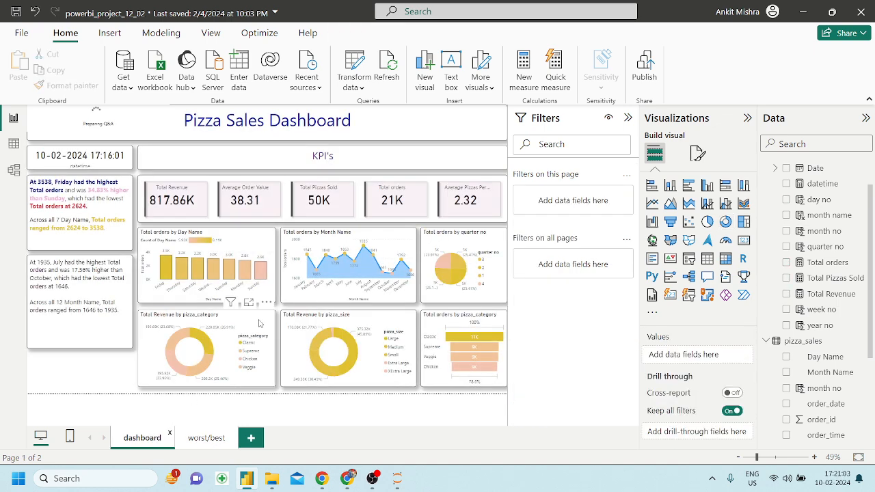
click(259, 323)
click(68, 86)
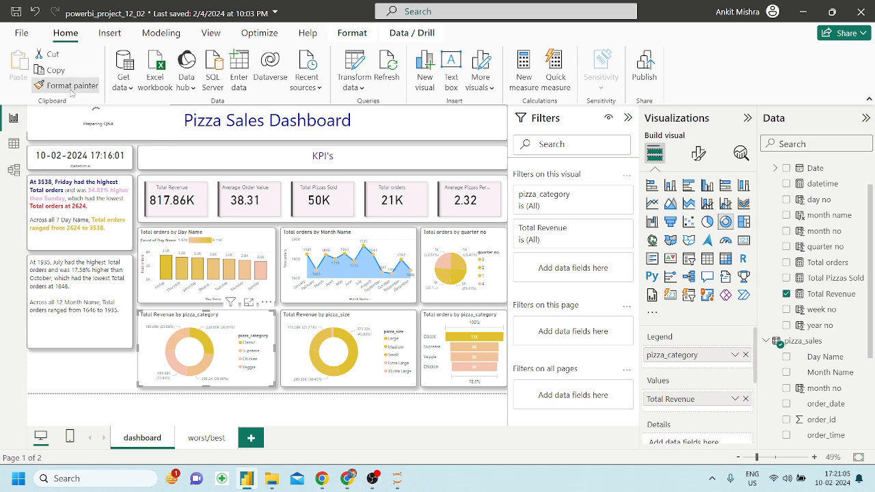
click(208, 435)
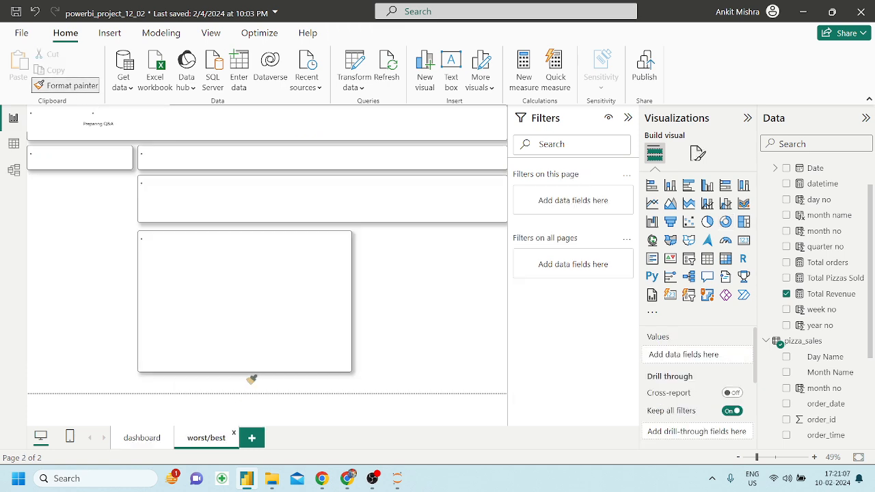
click(290, 237)
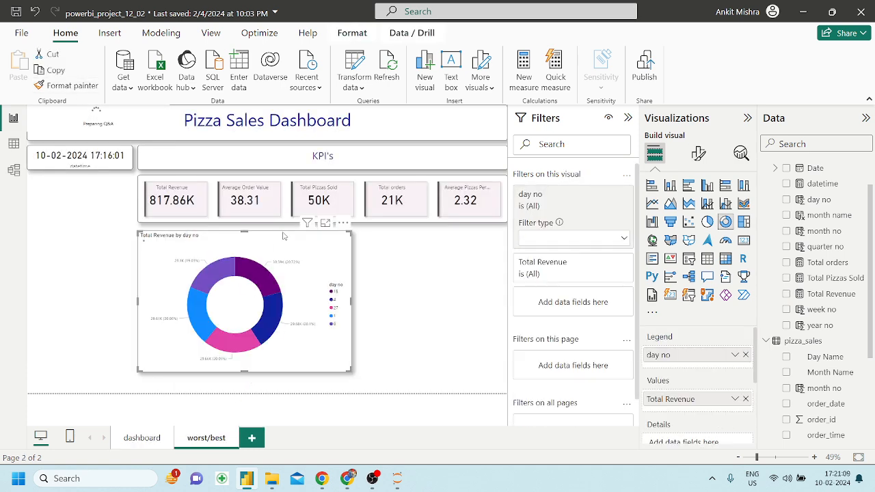
drag(290, 348, 268, 315)
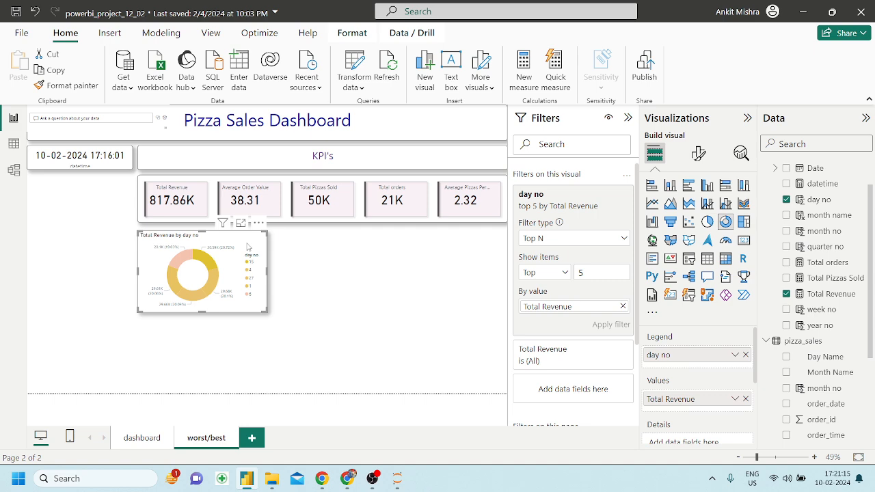
click(344, 472)
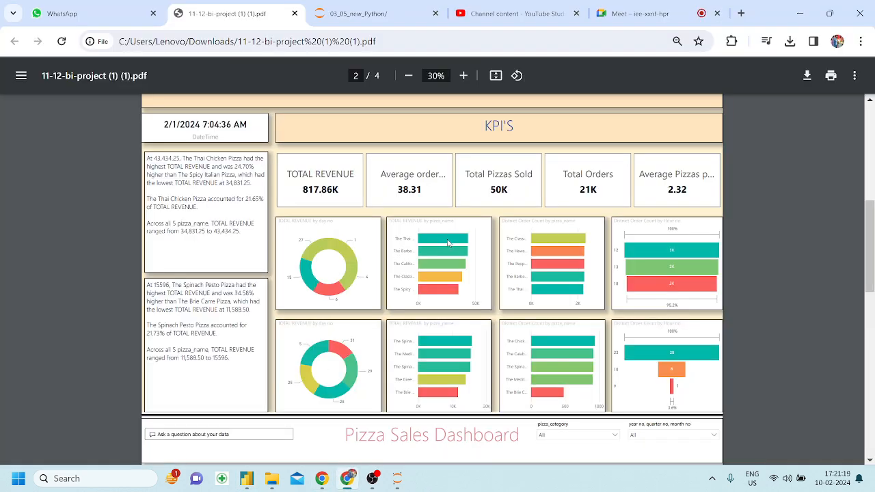
Zoom in and out on the reference PDF's TOTAL REVENUE by pizza_name chart.
click(249, 484)
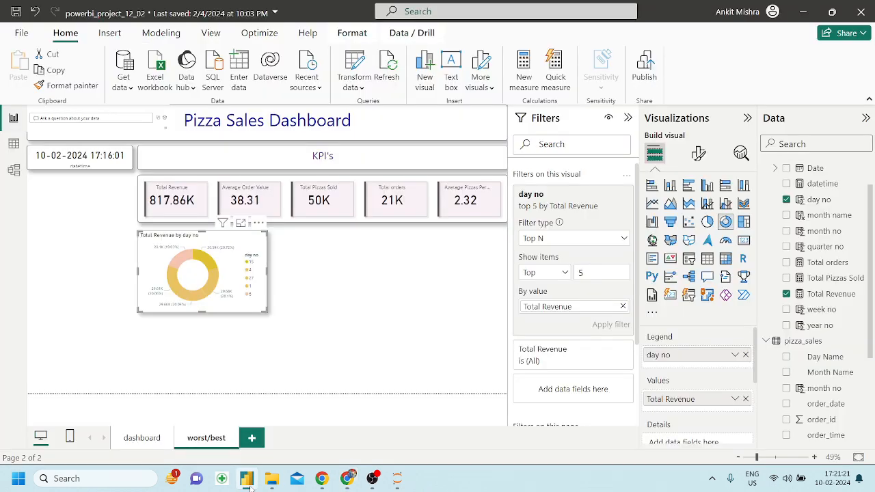
click(249, 484)
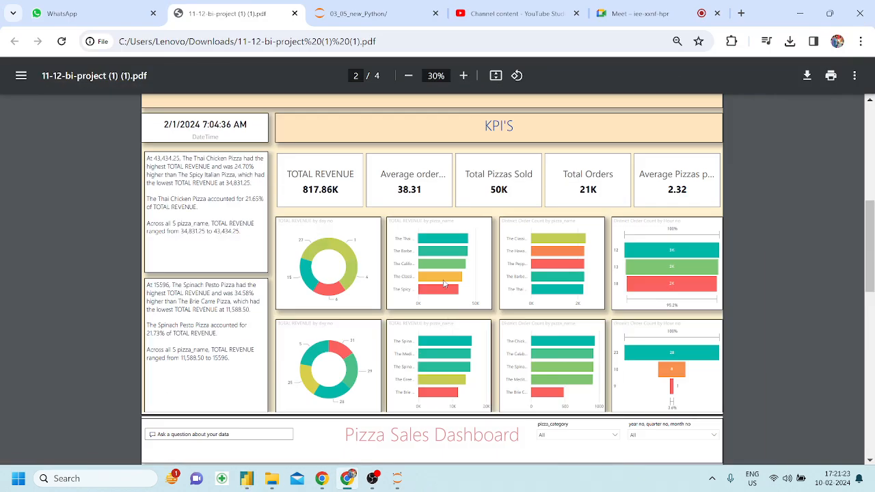
scroll(444, 283, up, 5)
scroll(443, 284, down, 2)
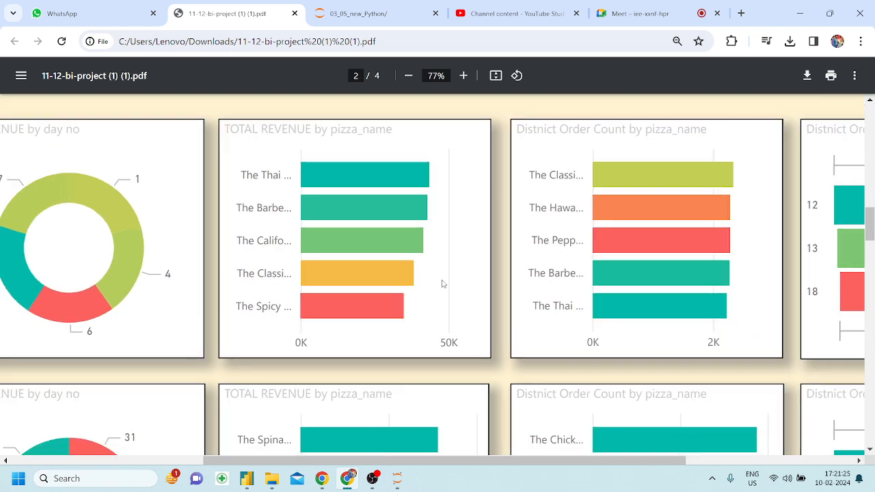
scroll(442, 284, up, 3)
scroll(425, 350, down, 3)
scroll(427, 355, up, 5)
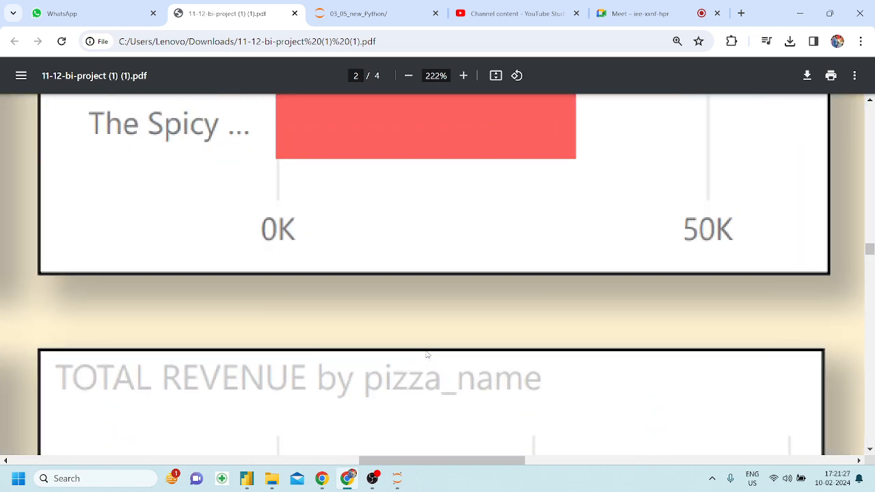
scroll(427, 355, down, 3)
scroll(427, 353, down, 3)
scroll(426, 353, up, 1)
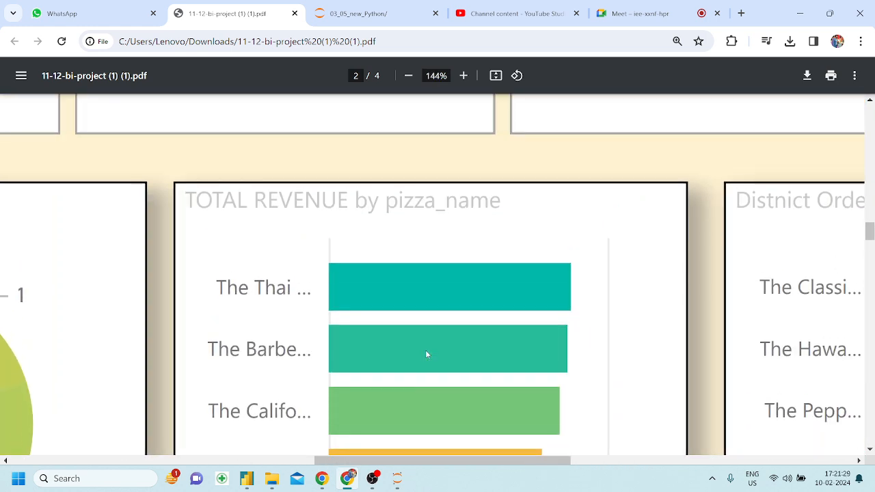
scroll(426, 354, down, 2)
scroll(425, 354, down, 1)
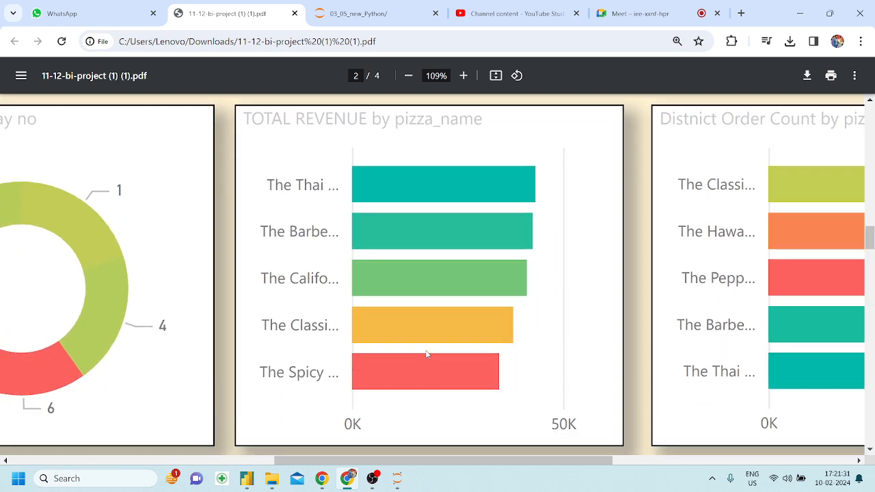
scroll(427, 354, down, 2)
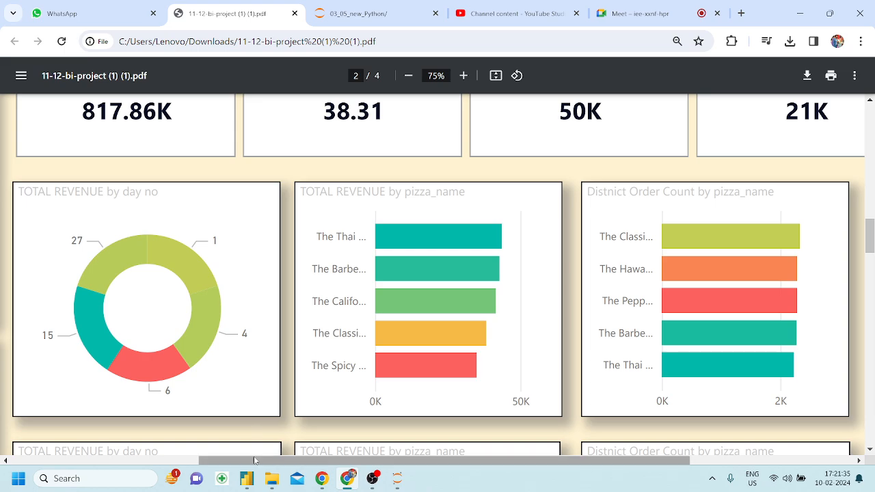
Scroll through the PDF's lower charts, then return to the Power BI worst/best page.
click(248, 477)
click(249, 477)
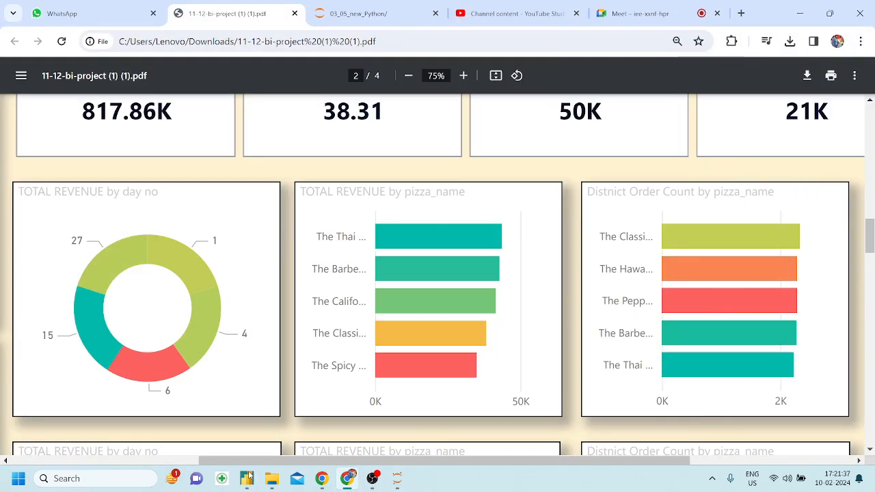
scroll(314, 338, down, 3)
scroll(314, 342, down, 2)
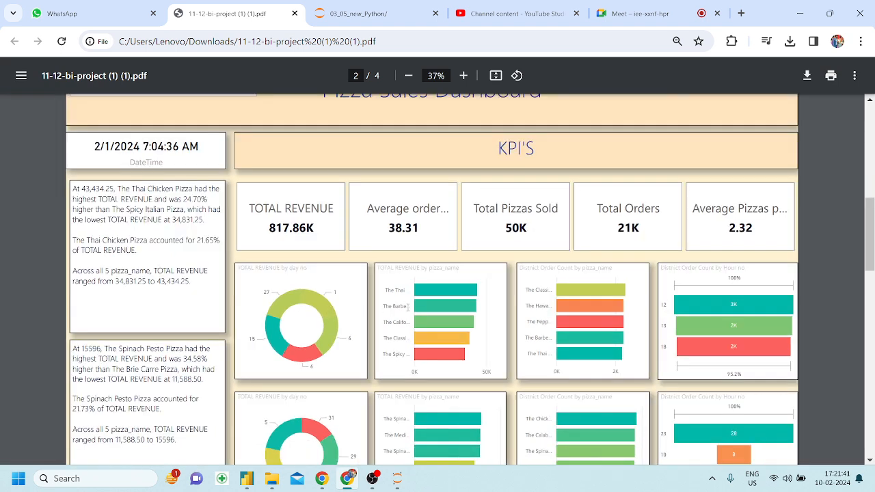
scroll(408, 309, down, 1)
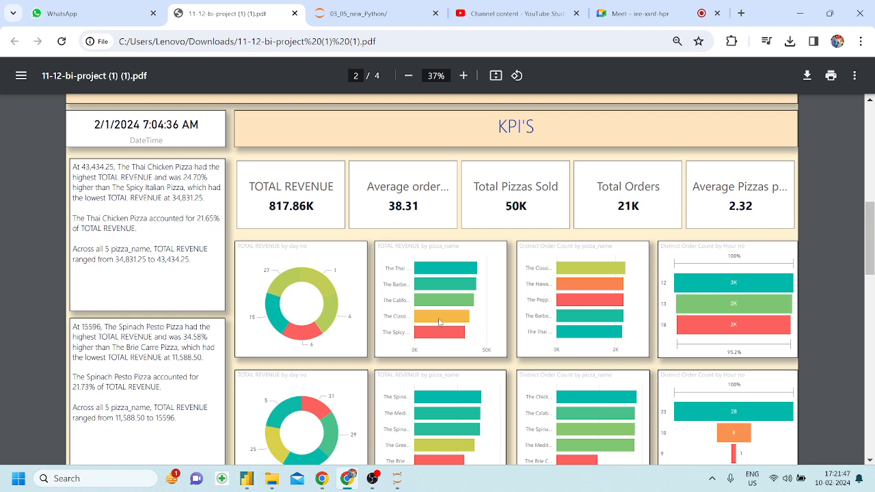
scroll(456, 293, down, 1)
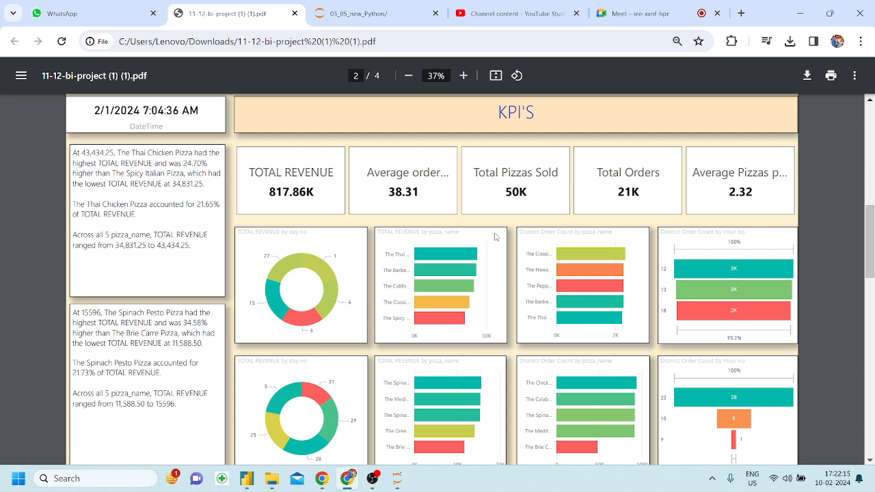
scroll(495, 237, up, 2)
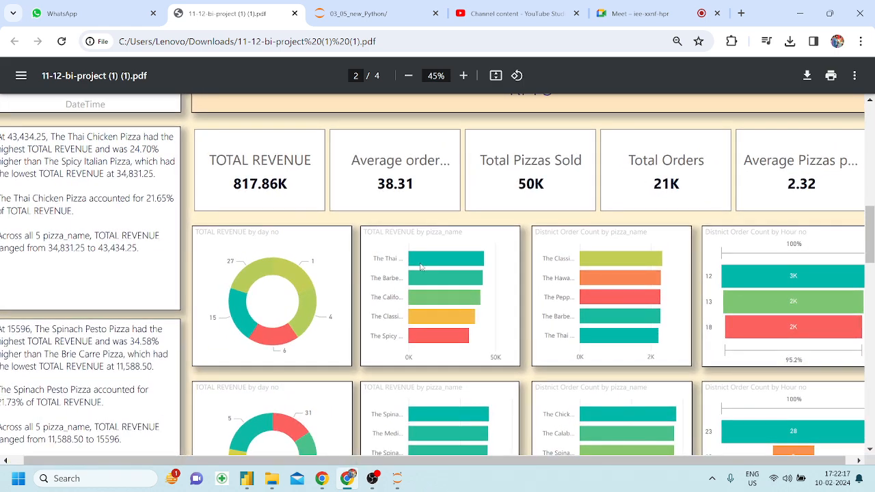
click(246, 478)
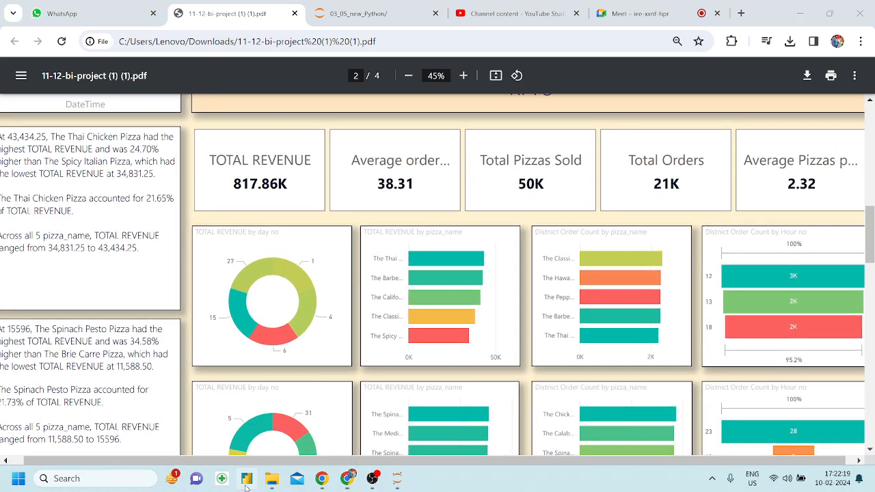
click(317, 281)
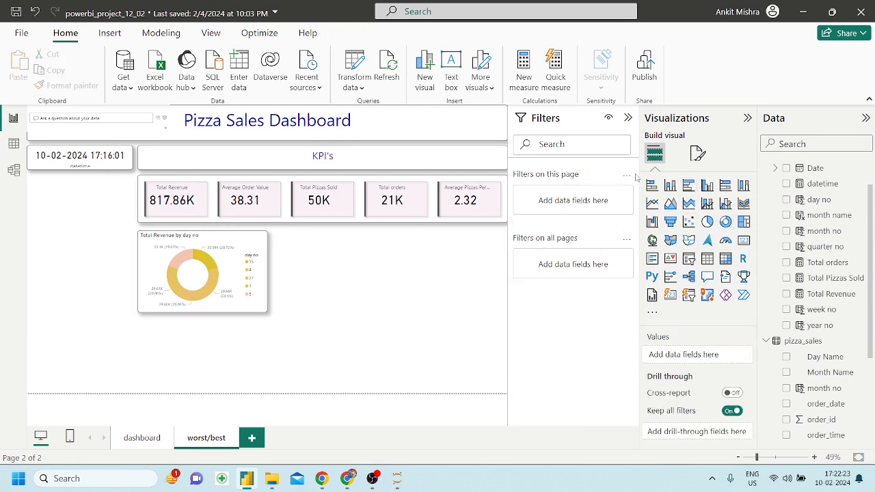
Insert a clustered bar chart beside the donut showing Total Revenue by pizza_name.
click(689, 189)
drag(127, 375, 411, 298)
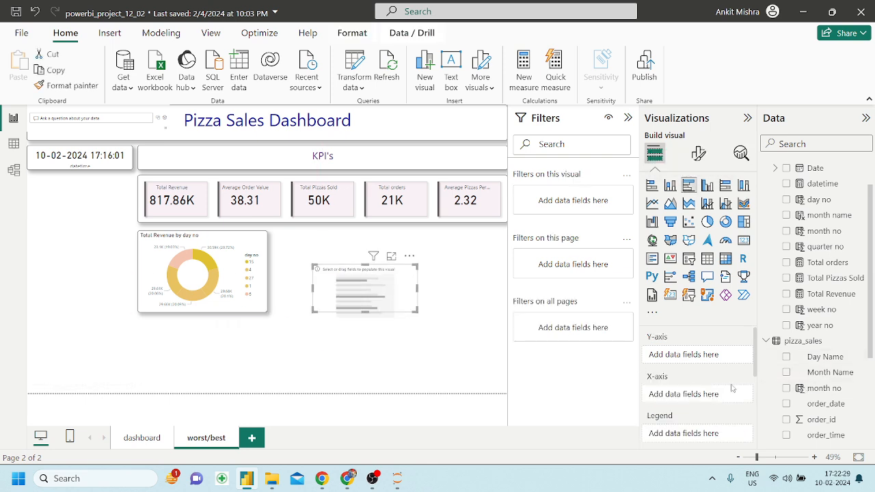
scroll(810, 400, down, 3)
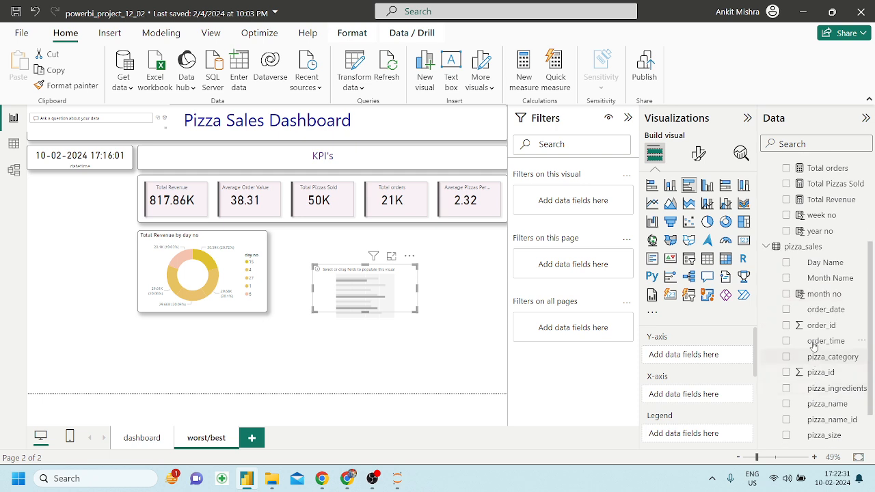
scroll(815, 338, down, 1)
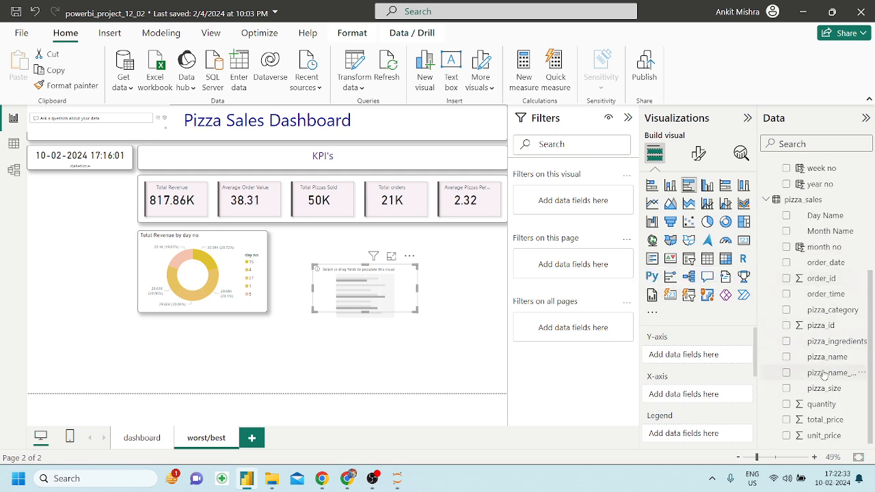
drag(832, 370, 691, 355)
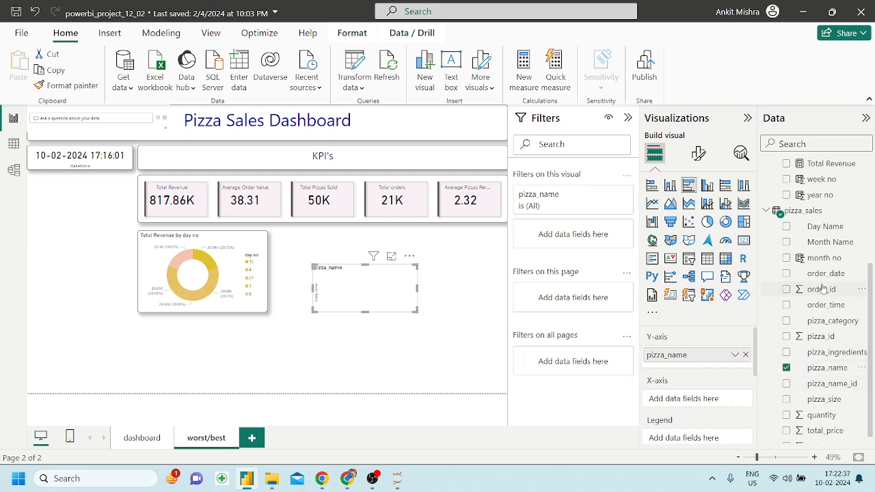
scroll(823, 289, up, 2)
drag(832, 251, 711, 399)
drag(415, 309, 464, 368)
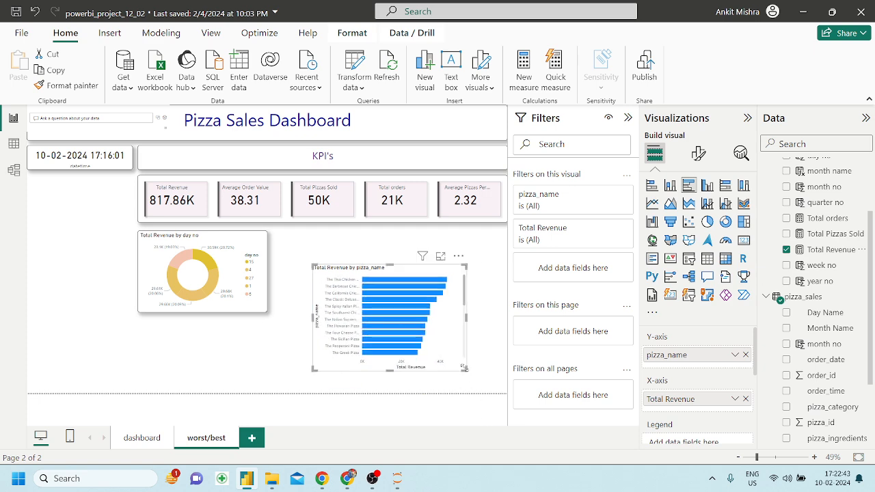
Filter the bar chart to the top 5 pizza names by Total Revenue.
scroll(853, 369, down, 3)
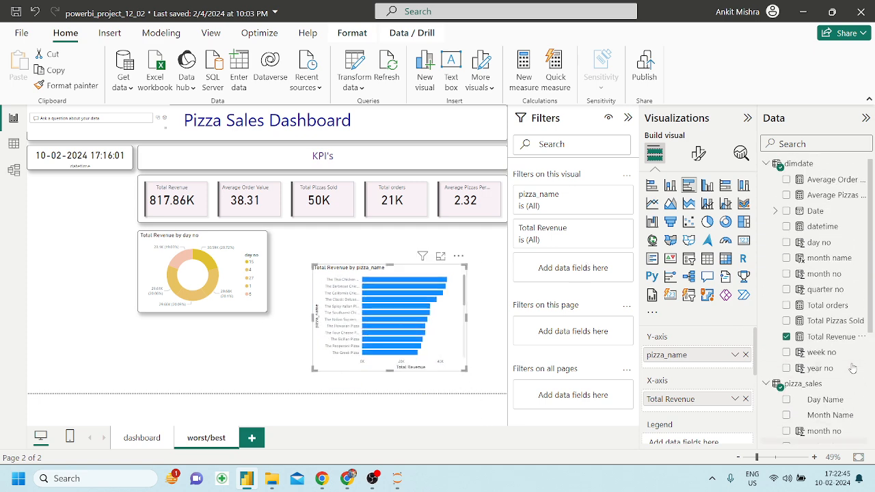
drag(841, 358, 603, 268)
click(572, 273)
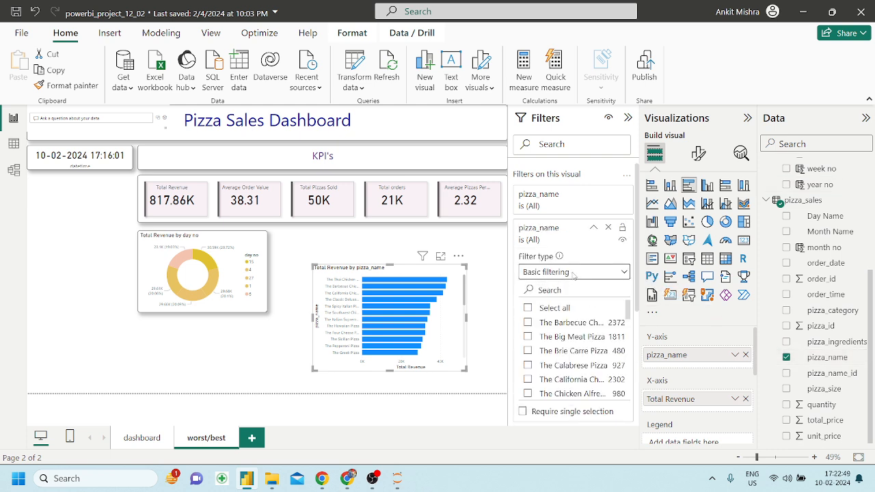
click(551, 325)
click(583, 306)
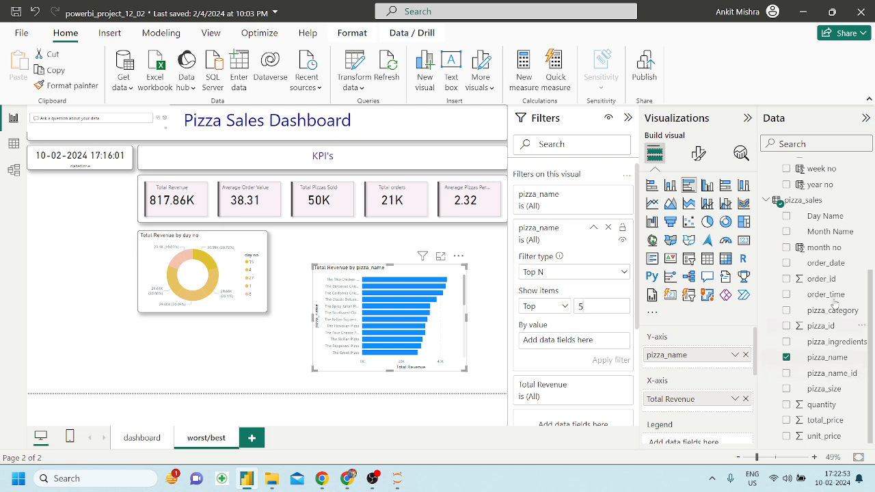
scroll(832, 253, up, 3)
drag(832, 248, 578, 340)
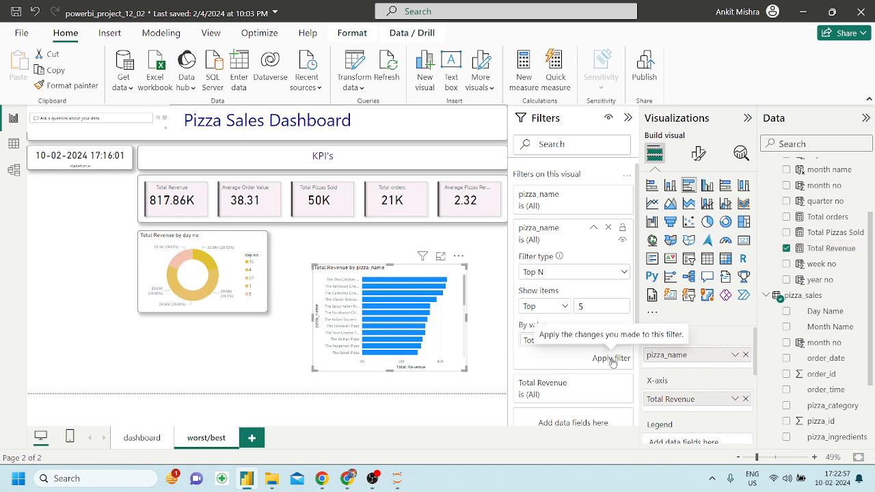
click(610, 357)
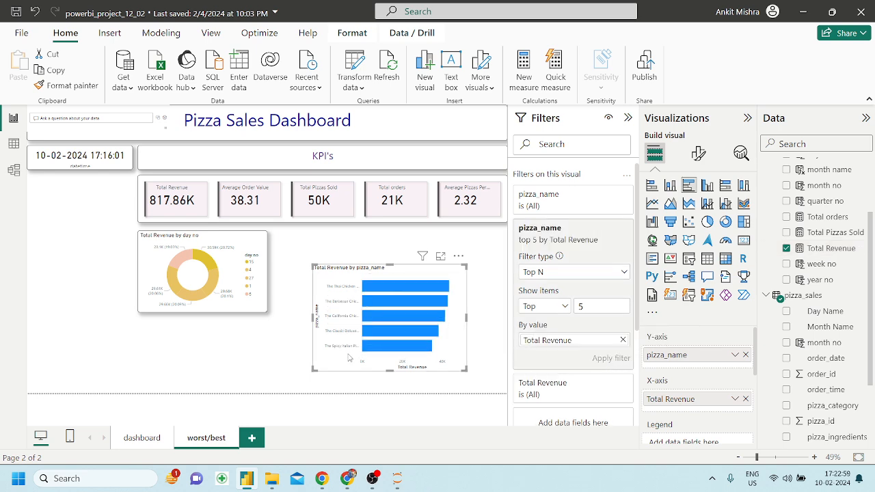
click(349, 479)
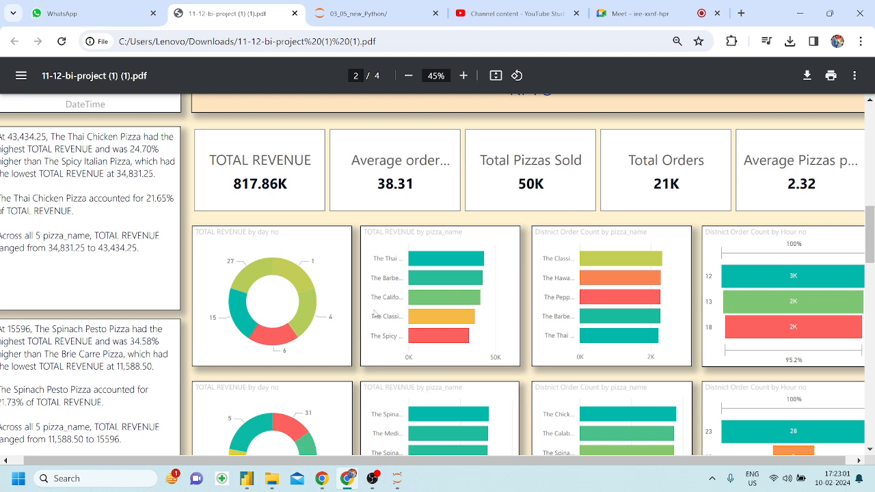
Paint the donut's gold and pink styling onto the pizza_name bar chart and shrink it to match.
click(247, 479)
click(229, 247)
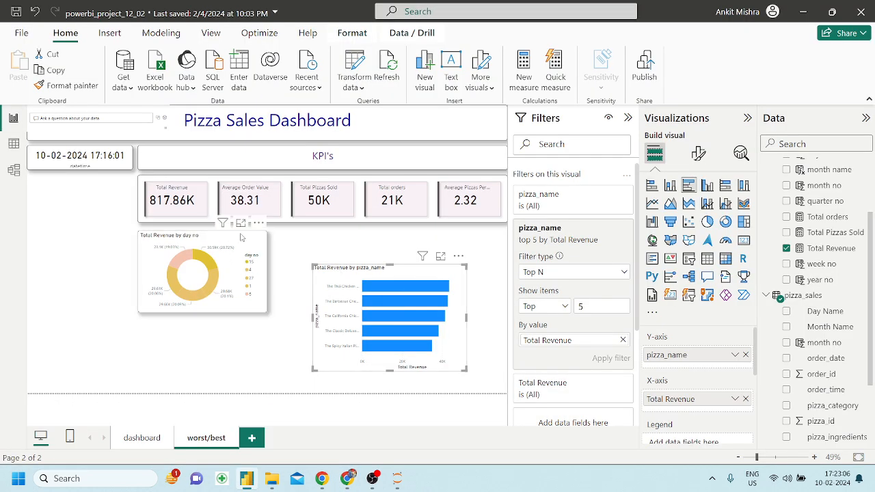
click(67, 86)
click(391, 271)
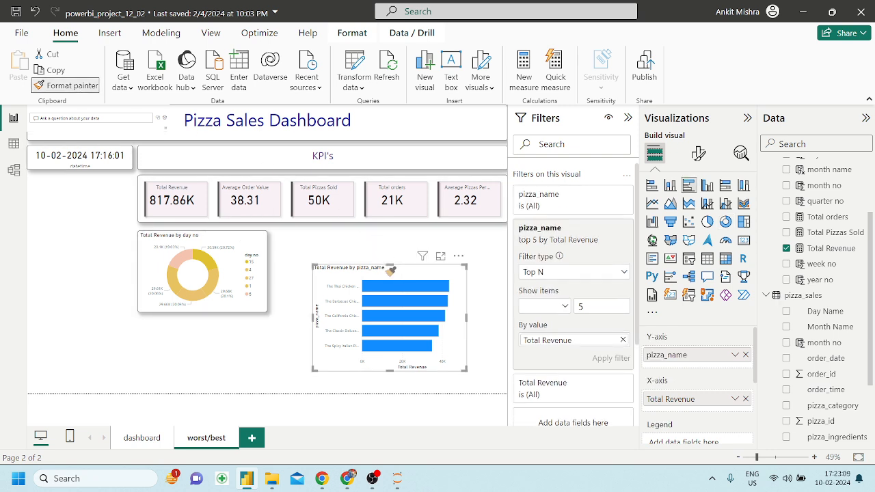
drag(465, 369, 441, 347)
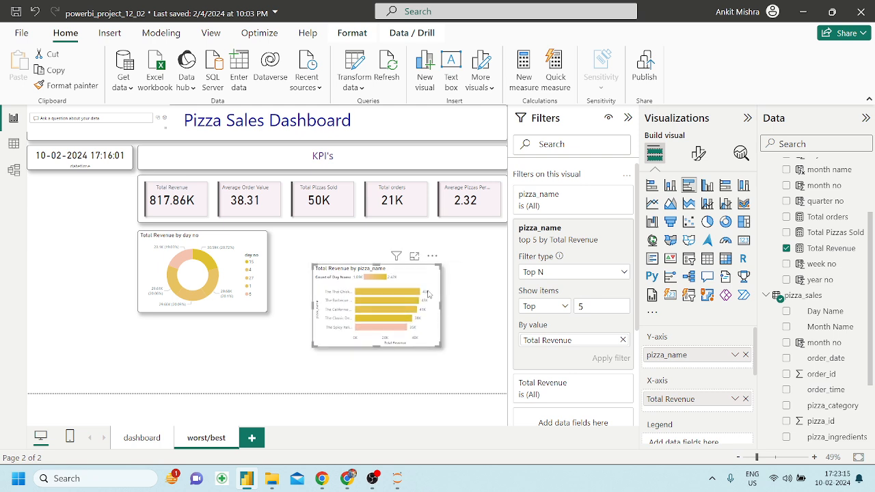
click(414, 257)
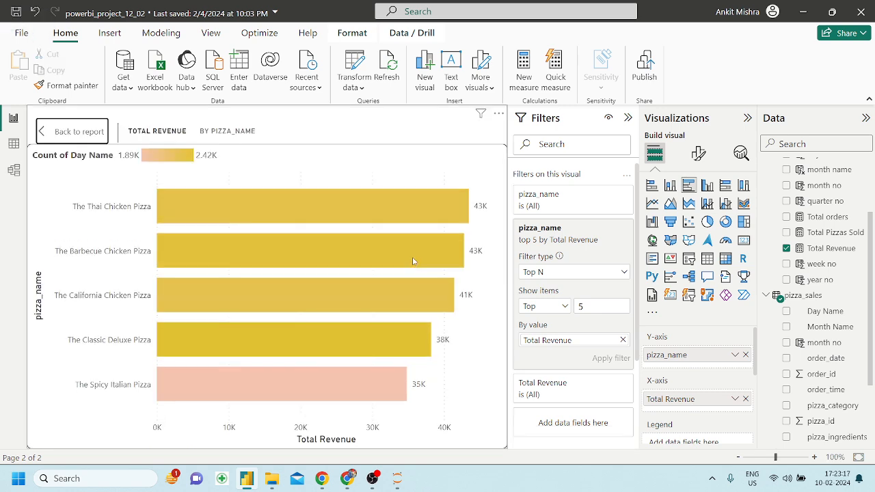
click(350, 476)
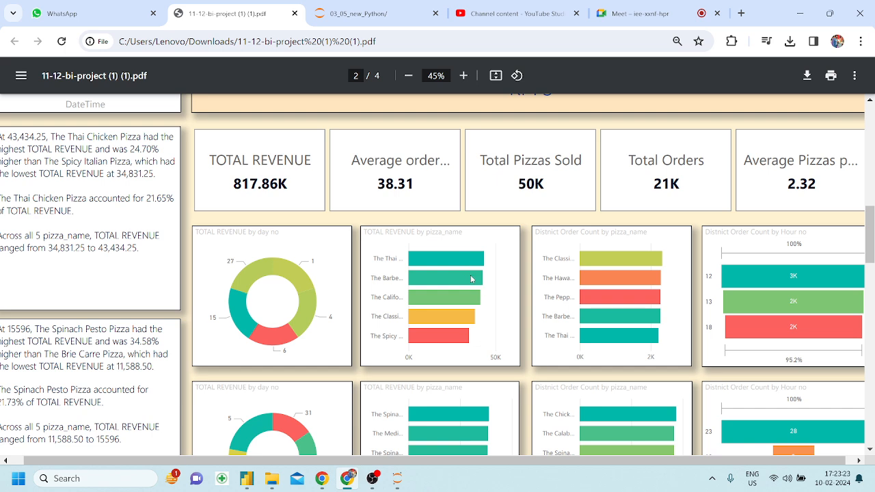
click(247, 478)
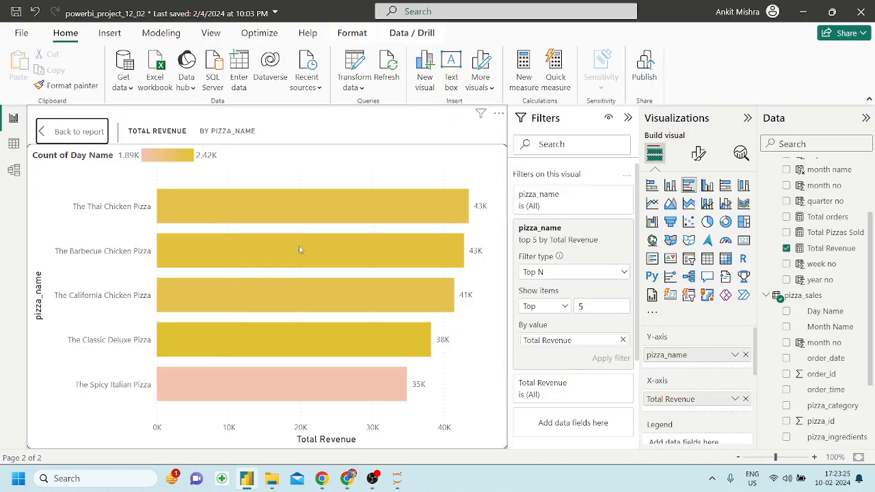
Narrow the day no donut and pizza_name bar chart and set the bar chart flush beside the donut.
click(74, 132)
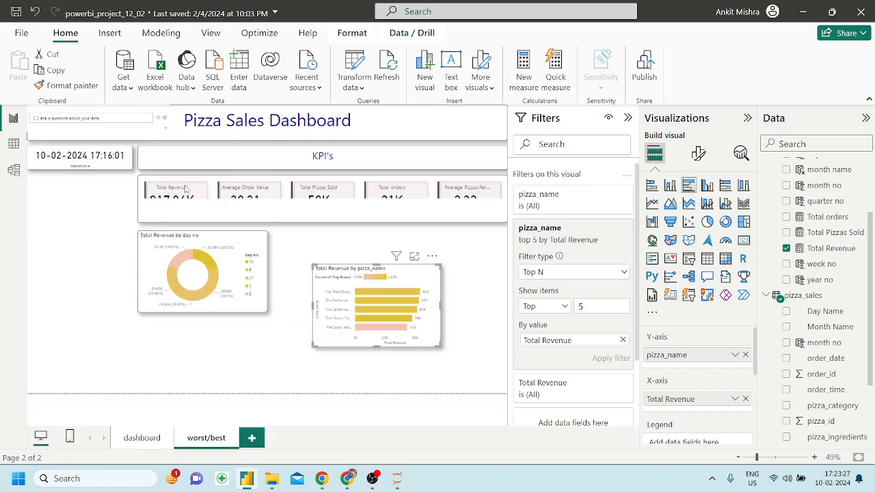
drag(432, 338, 394, 307)
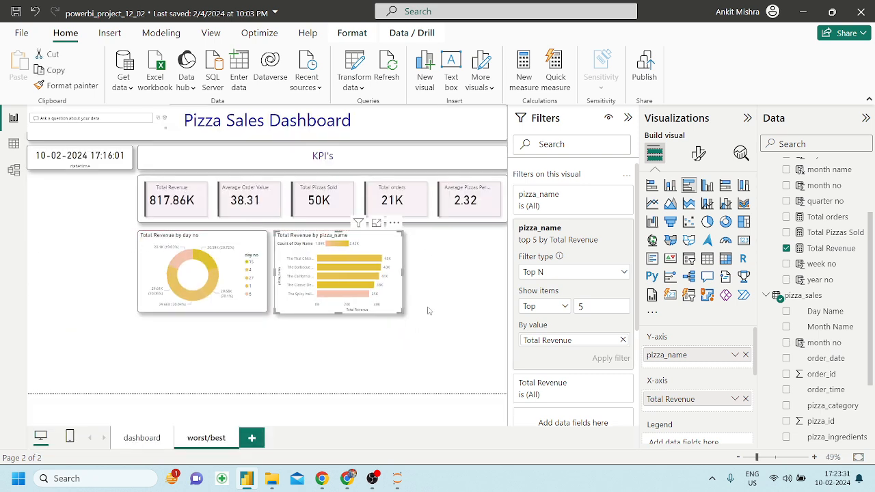
click(432, 310)
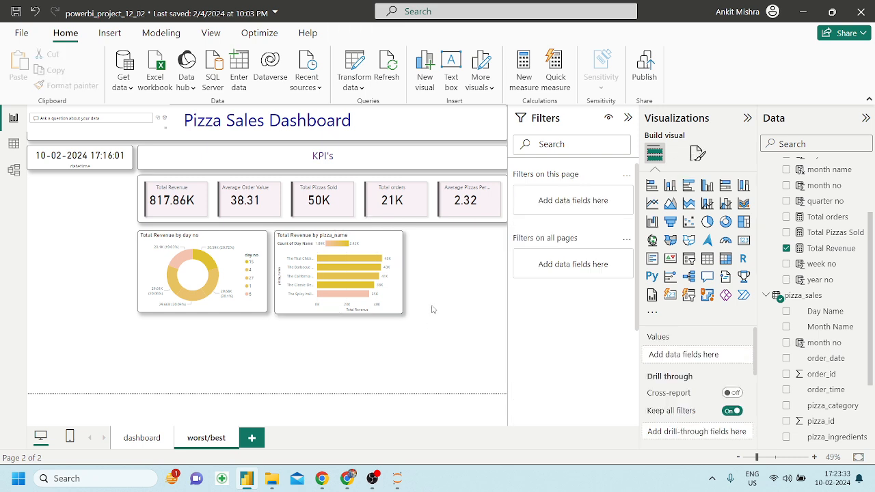
click(260, 245)
drag(266, 272, 241, 274)
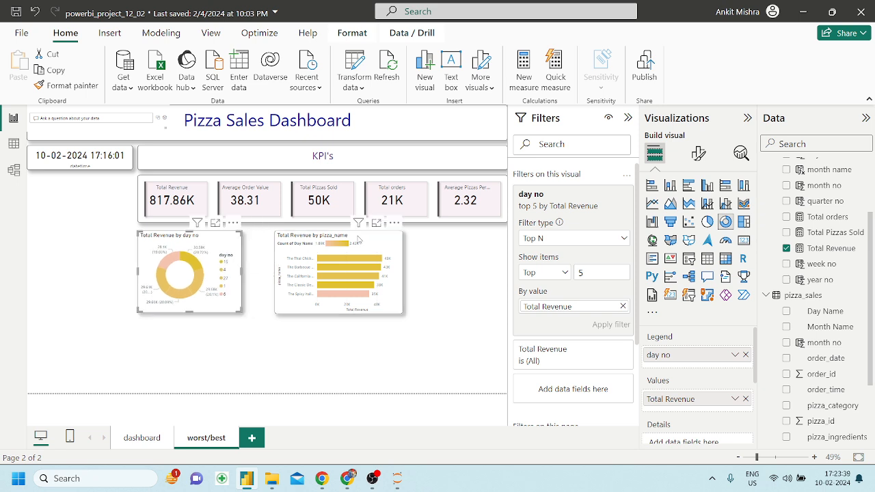
drag(372, 236, 344, 236)
drag(373, 270, 346, 275)
click(418, 270)
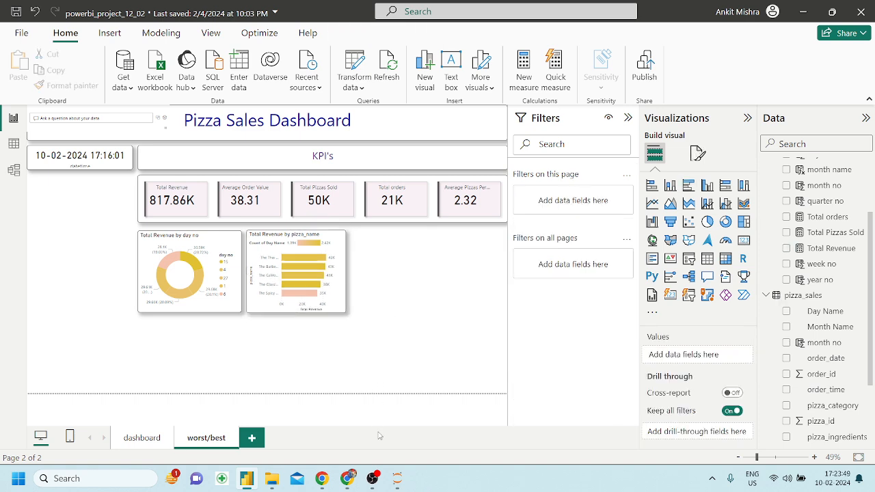
click(348, 478)
scroll(586, 265, right, 1)
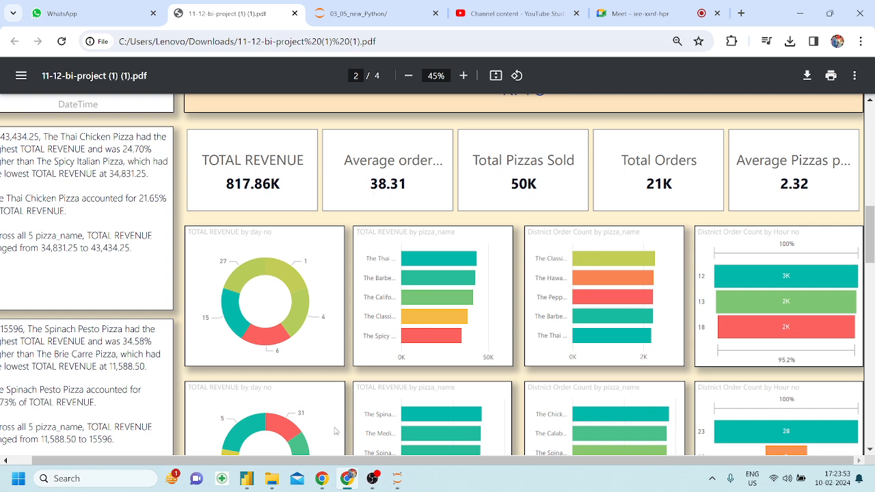
Return from the reference PDF to the Power BI worst/best page.
click(247, 478)
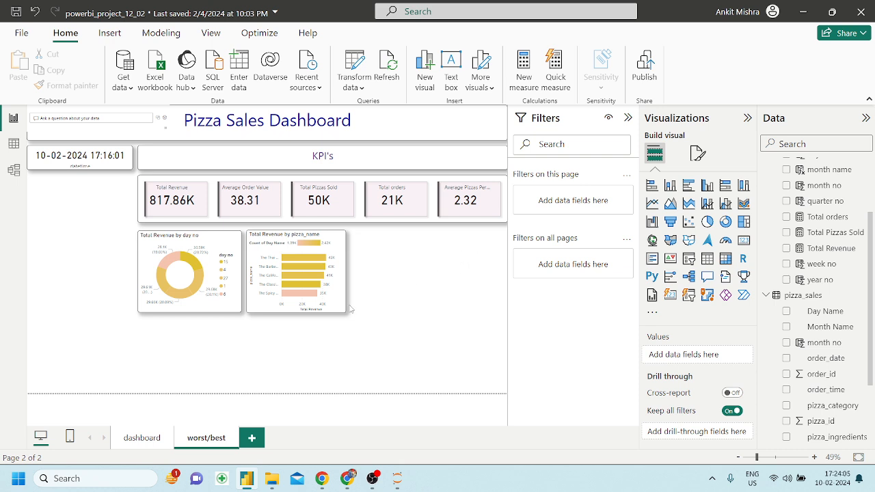
Insert a treemap beside the bar chart grouped by pizza_category, then pizza_name.
click(746, 223)
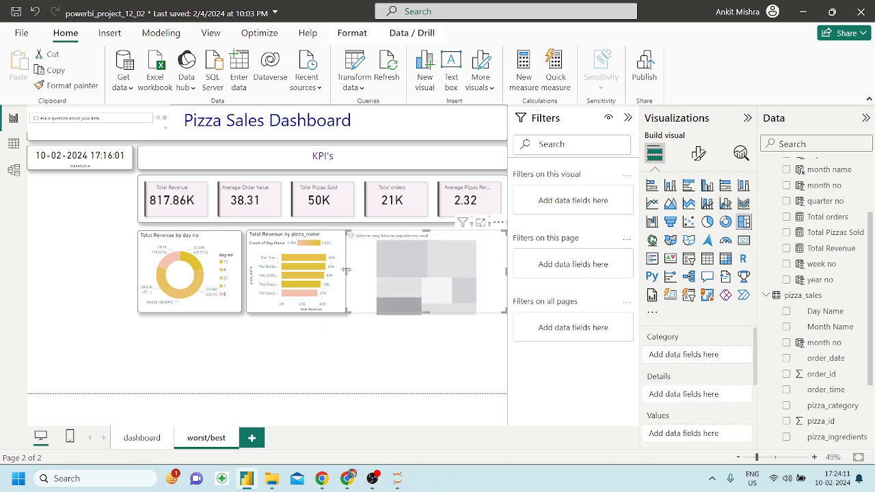
drag(352, 274, 357, 272)
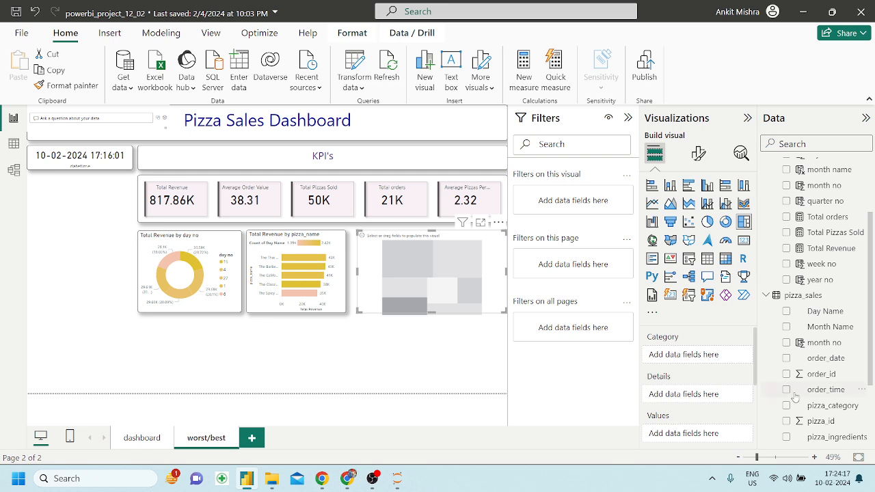
scroll(797, 398, down, 2)
drag(825, 342, 704, 354)
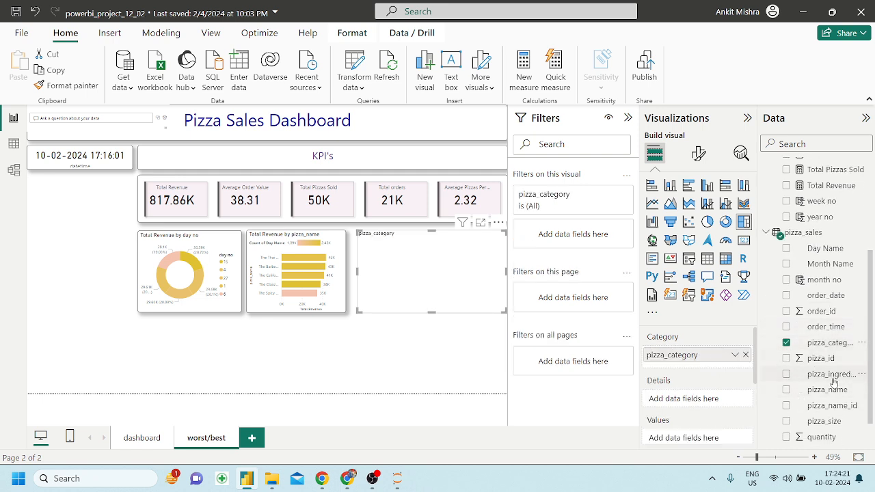
drag(834, 397, 714, 366)
Size the treemap tiles by the Total orders measure.
scroll(835, 287, up, 4)
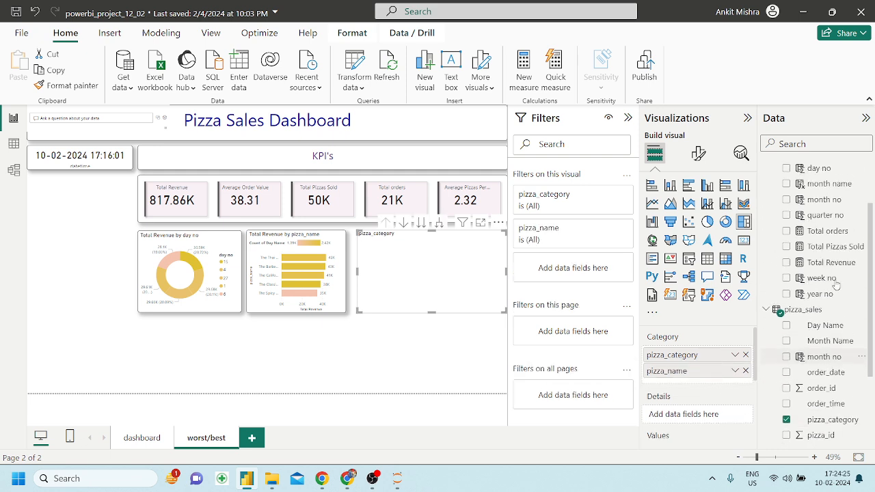
scroll(838, 205, up, 1)
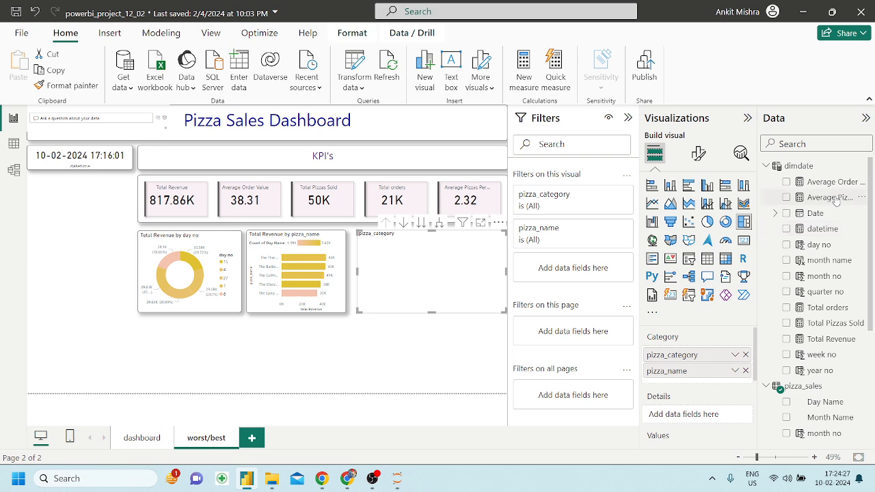
mouse_move(842, 182)
mouse_down()
mouse_move(719, 419)
mouse_move(760, 373)
mouse_move(845, 194)
mouse_up()
drag(837, 307, 726, 410)
drag(829, 308, 718, 441)
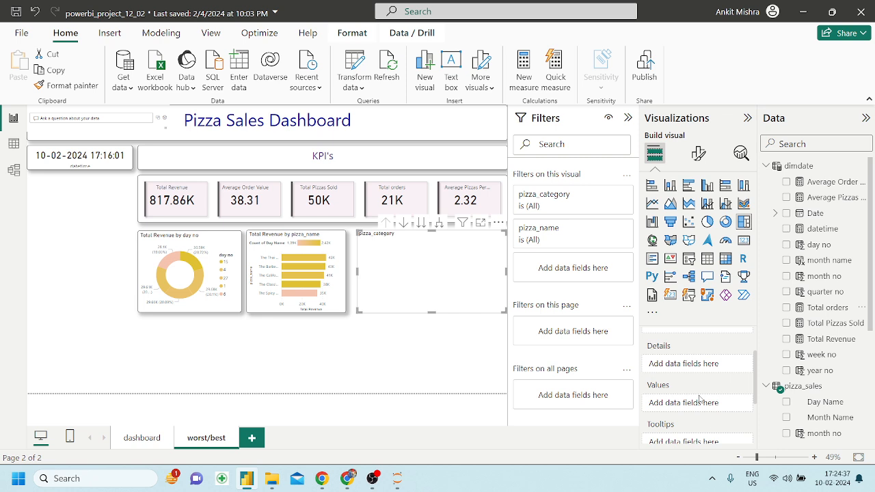
drag(820, 311, 684, 402)
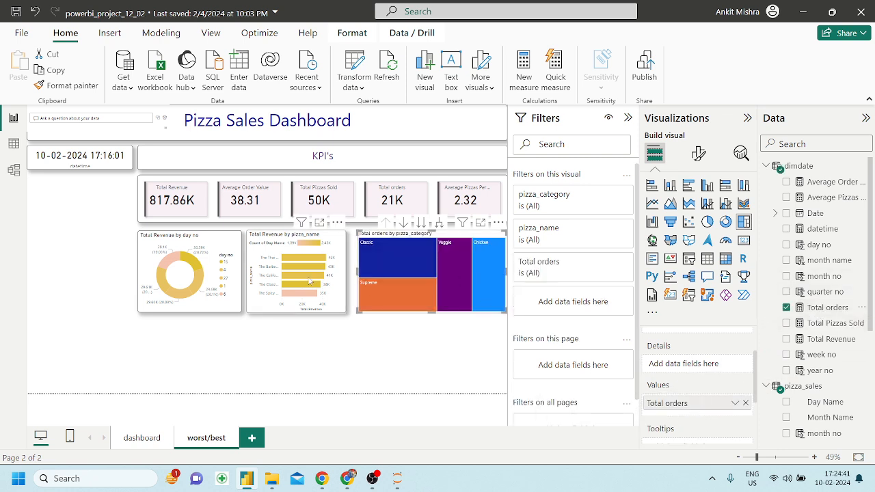
click(261, 253)
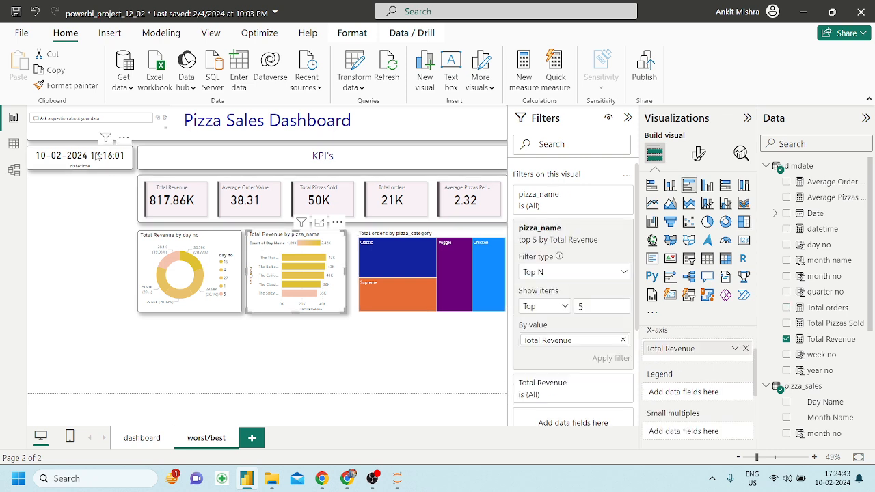
Paint the bar chart's formatting onto the treemap, clearing the Veggie cross-filter.
click(399, 229)
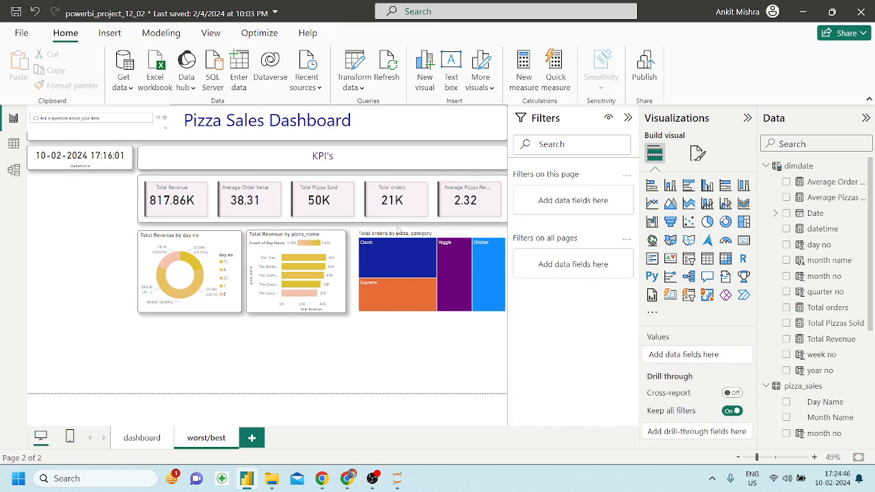
click(331, 254)
click(68, 85)
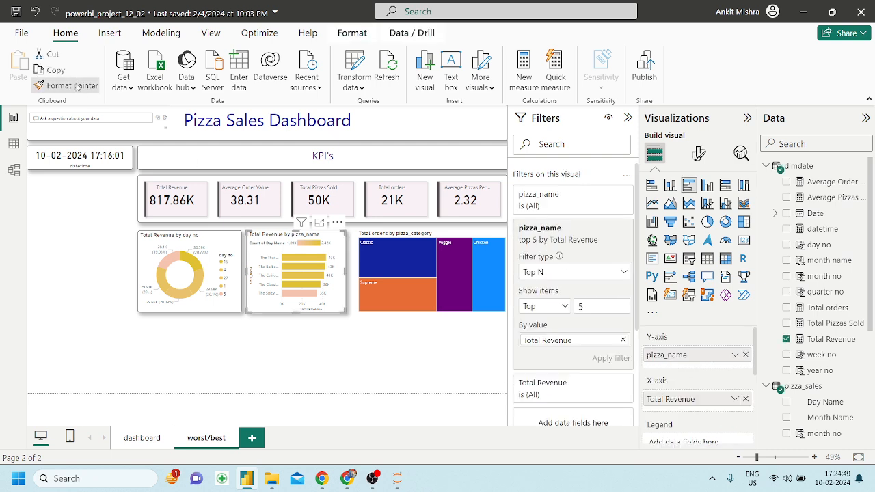
click(378, 231)
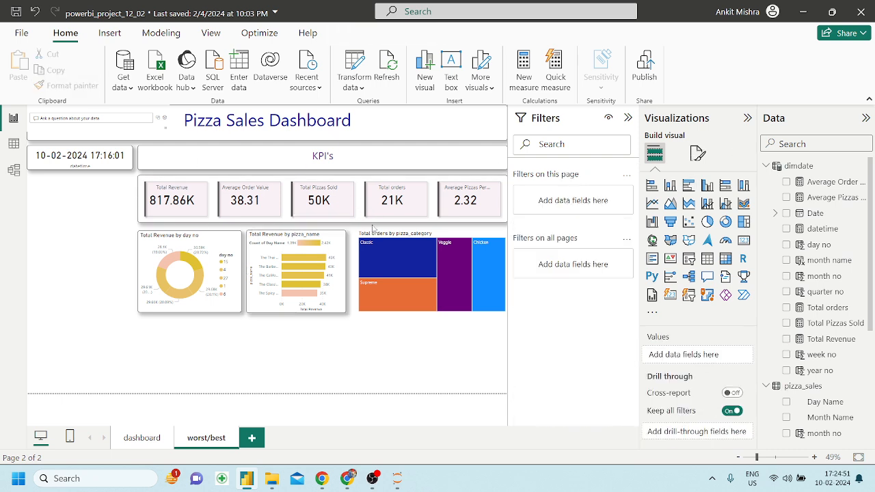
click(450, 267)
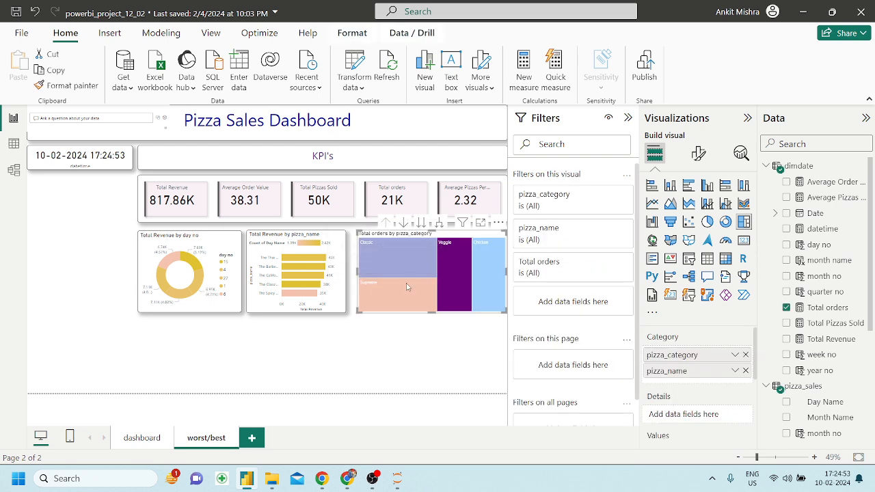
click(333, 299)
click(466, 286)
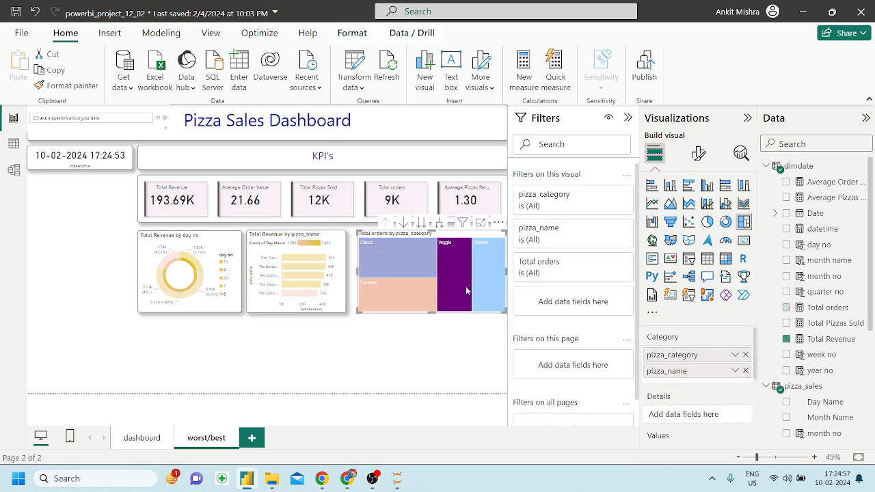
click(72, 85)
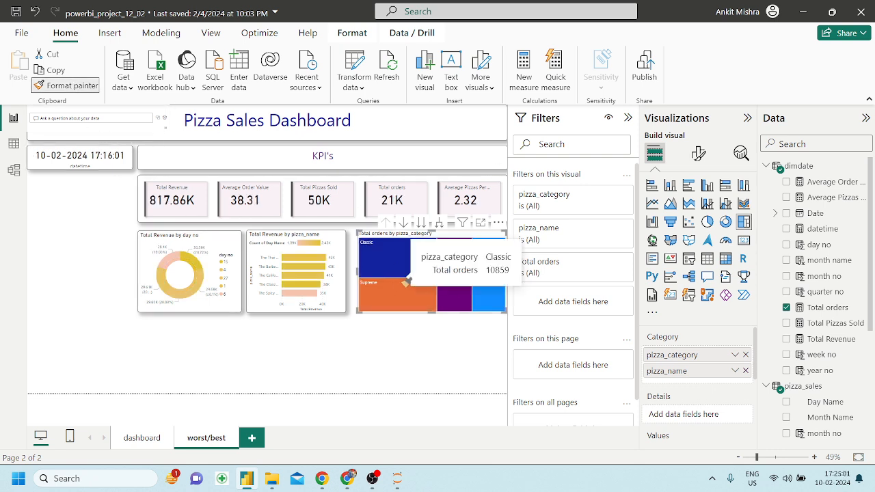
click(463, 275)
click(398, 343)
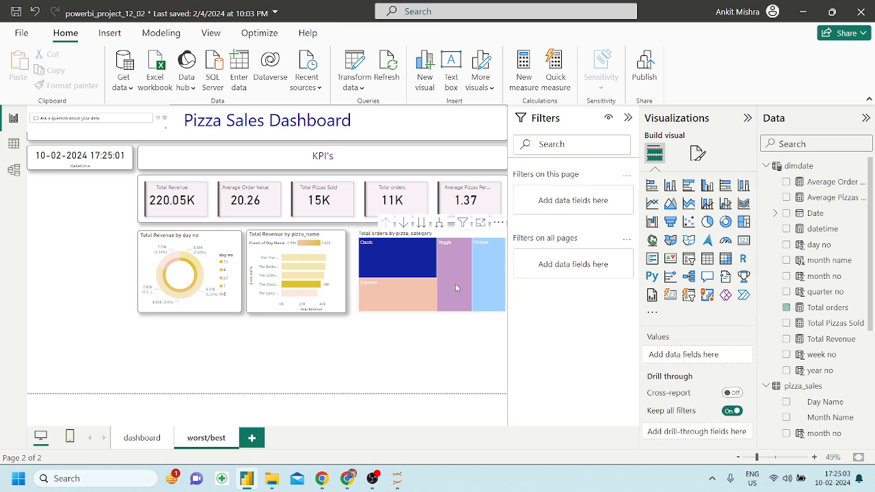
Apply the day no donut's formatting to the treemap and resize it beside the bar chart.
click(460, 282)
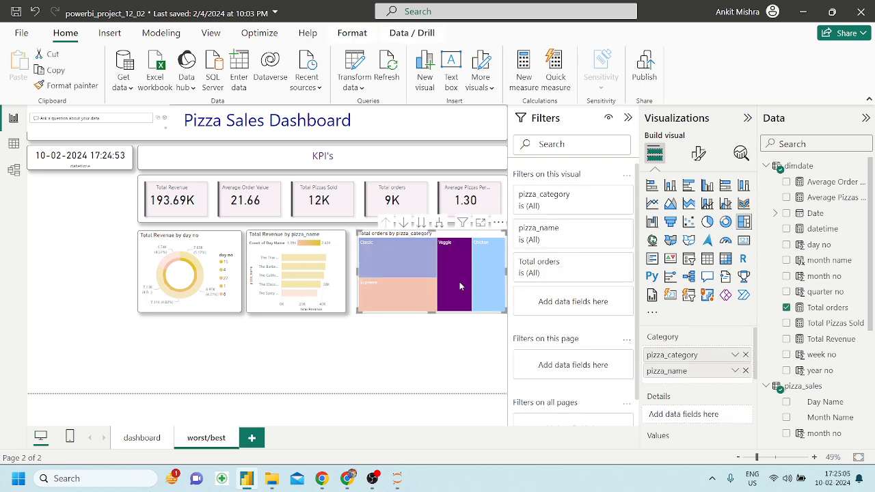
click(459, 281)
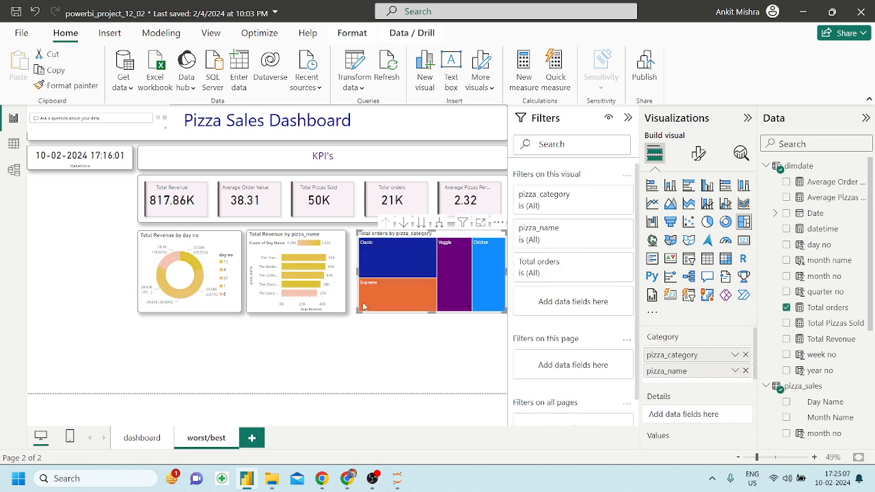
drag(358, 312, 216, 381)
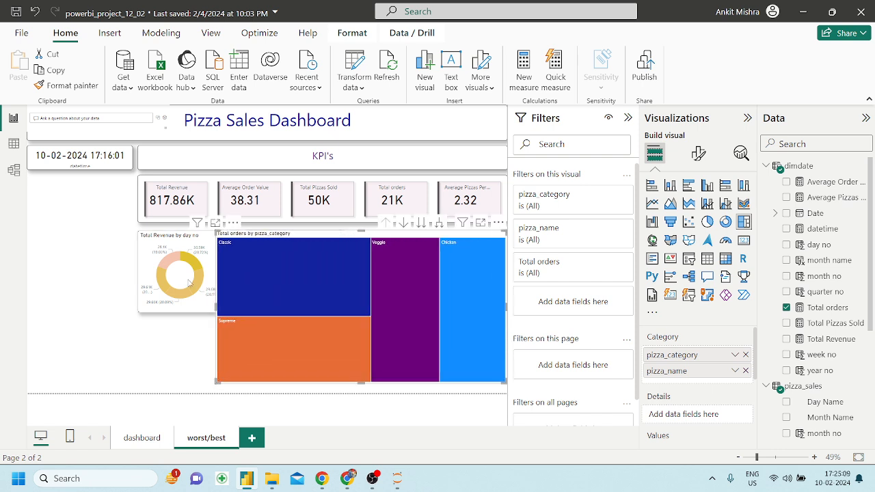
click(145, 264)
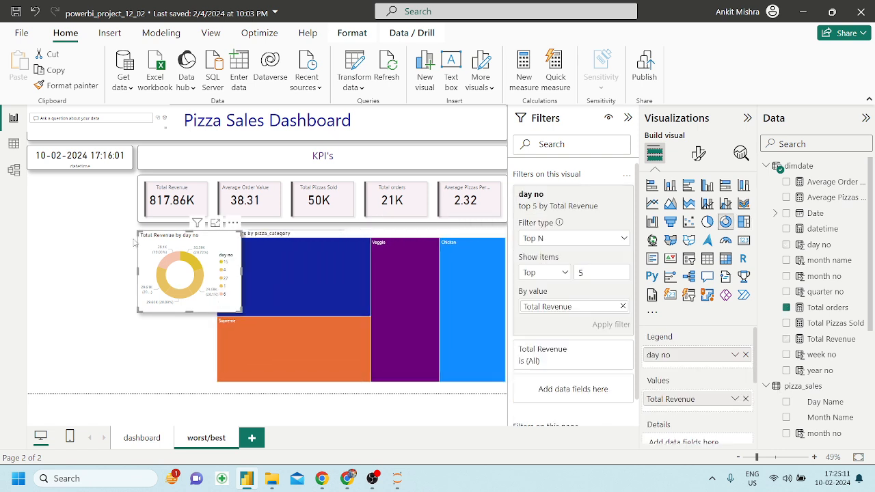
click(62, 87)
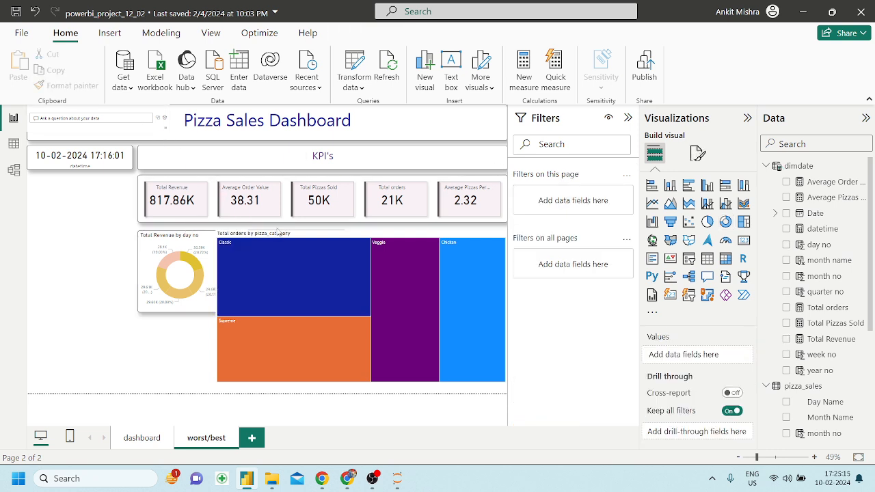
click(219, 382)
drag(218, 382, 354, 320)
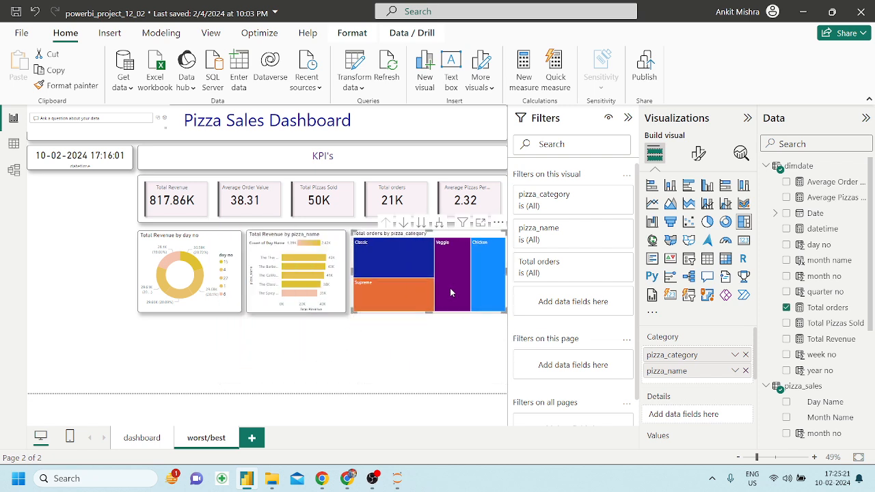
Filter the treemap to the top 5 pizza_name by Total orders, leaving Classic and Chicken blocks.
click(438, 224)
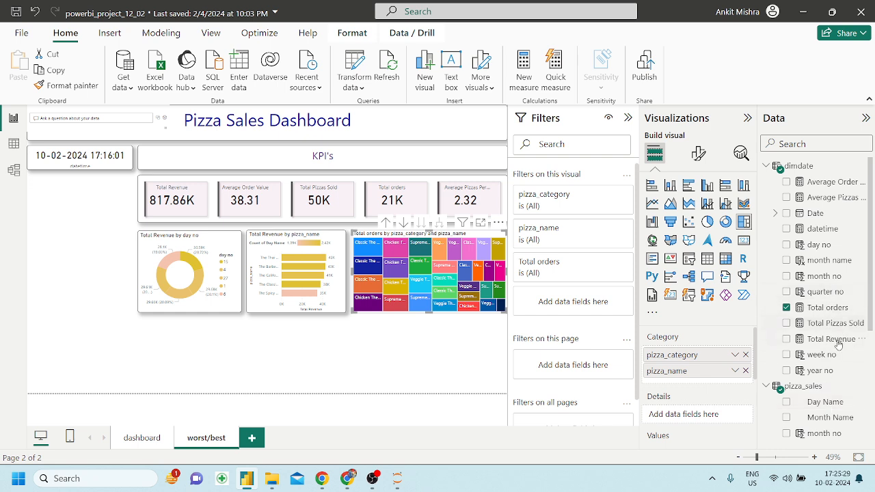
scroll(834, 396, down, 5)
scroll(837, 400, down, 1)
drag(829, 357, 587, 299)
click(576, 308)
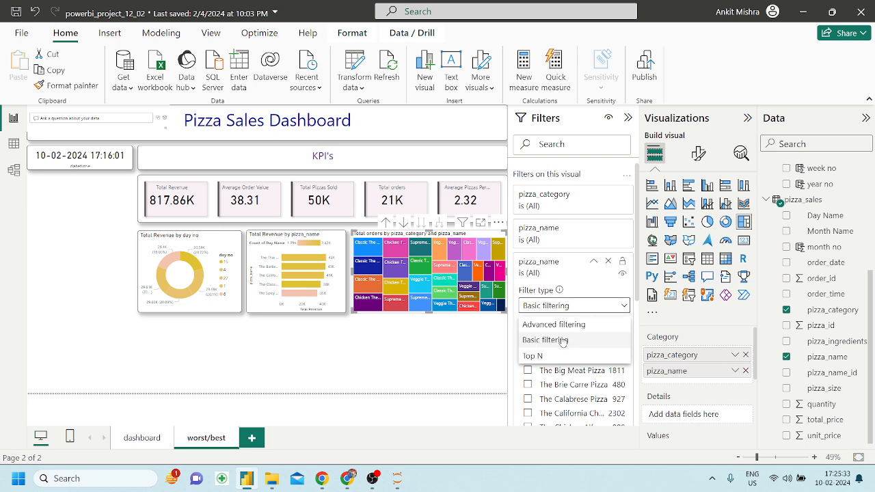
click(553, 356)
click(593, 342)
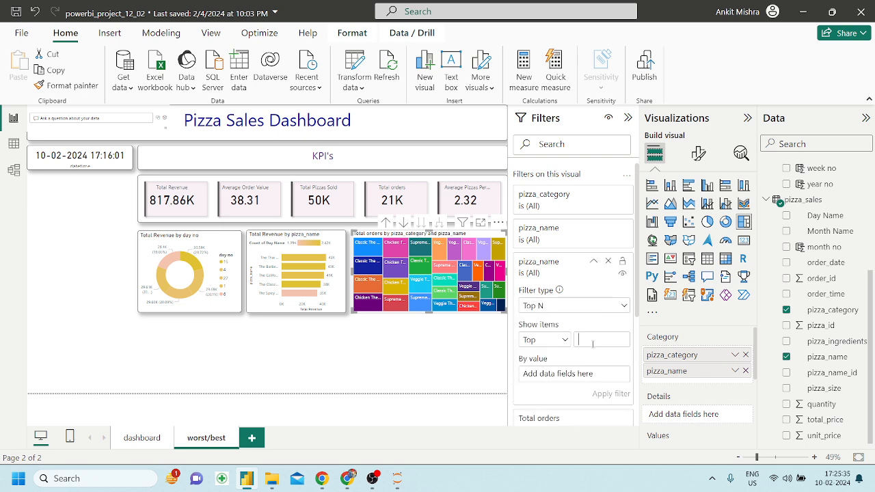
text(5)
scroll(834, 268, up, 5)
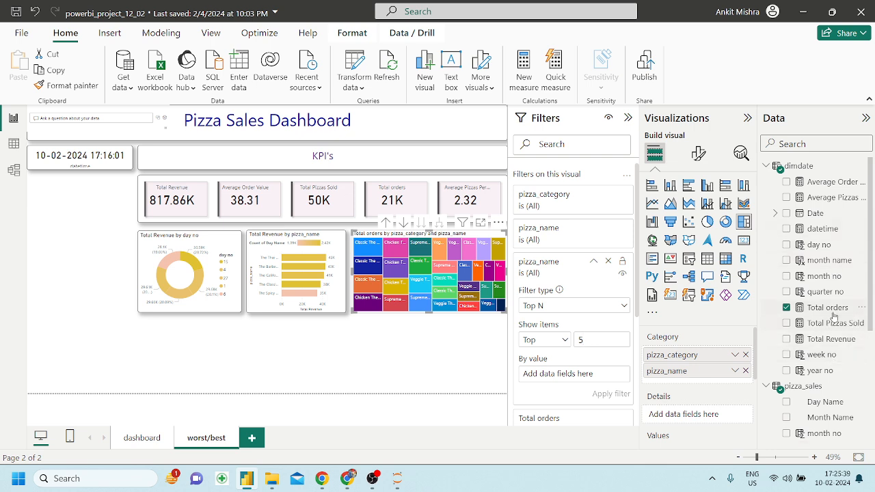
drag(834, 311, 596, 380)
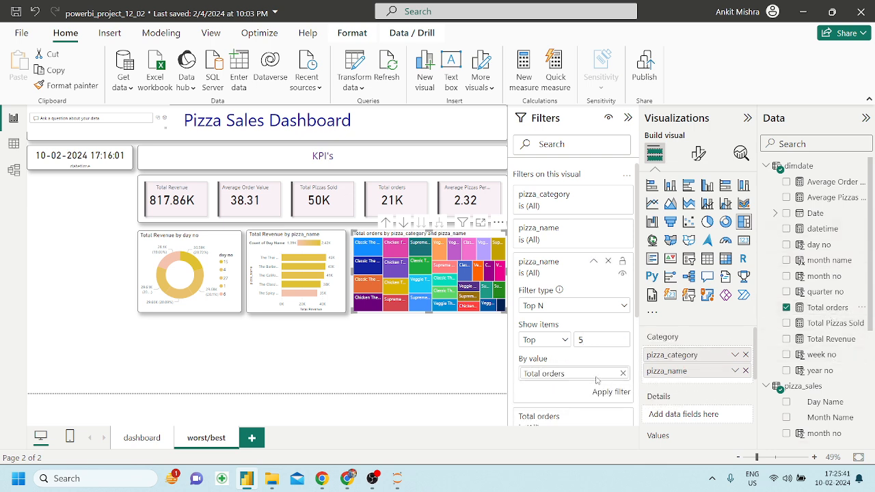
click(611, 394)
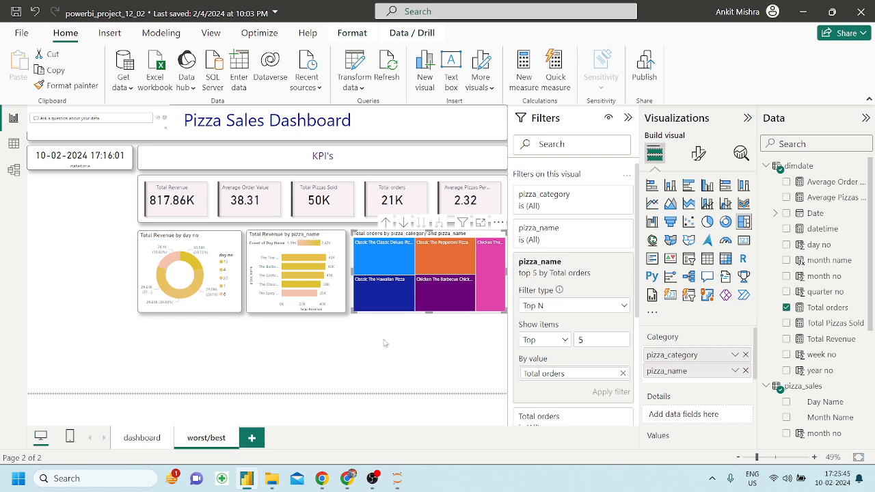
click(386, 223)
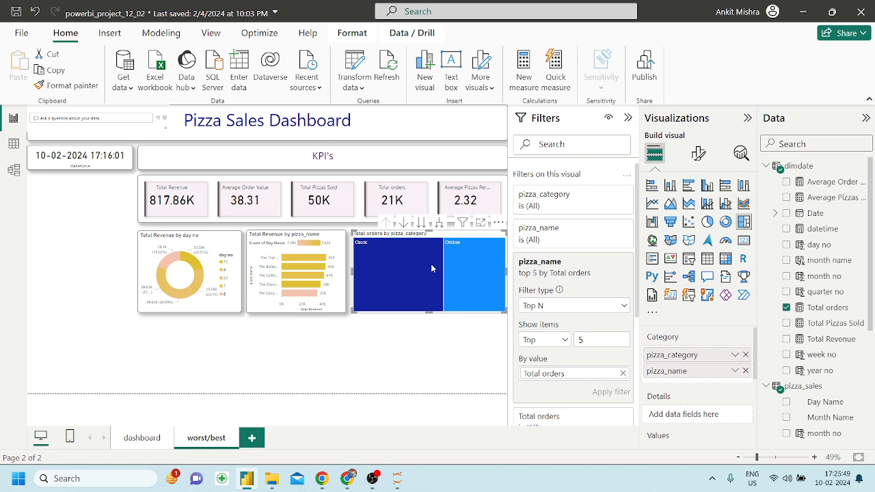
Drill the orders treemap down to pizza names, showing the five top pizzas, and compare with the reference PDF.
click(421, 223)
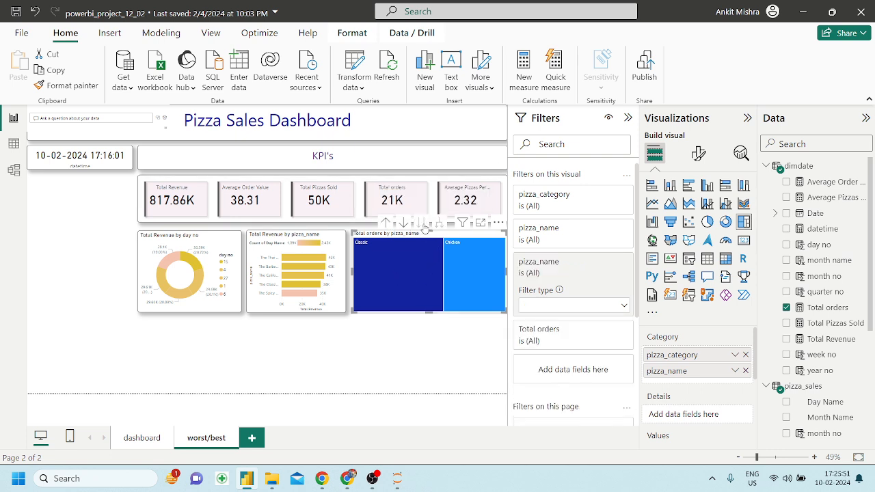
click(386, 222)
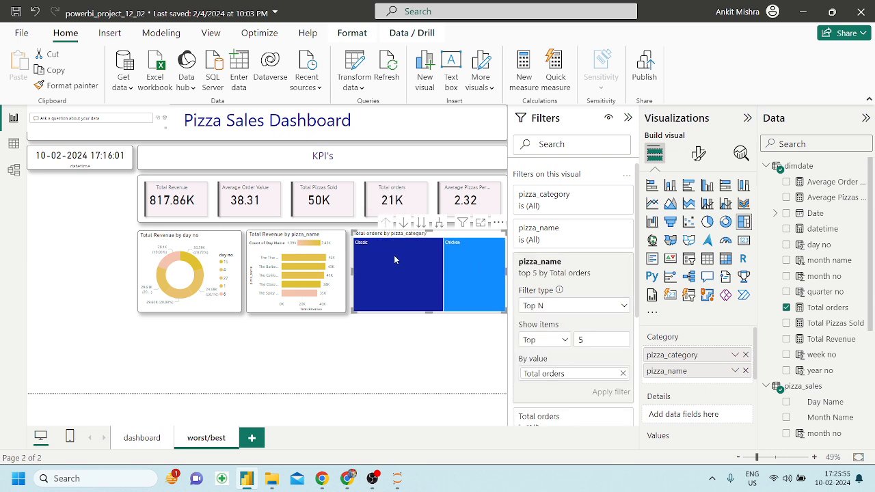
click(403, 223)
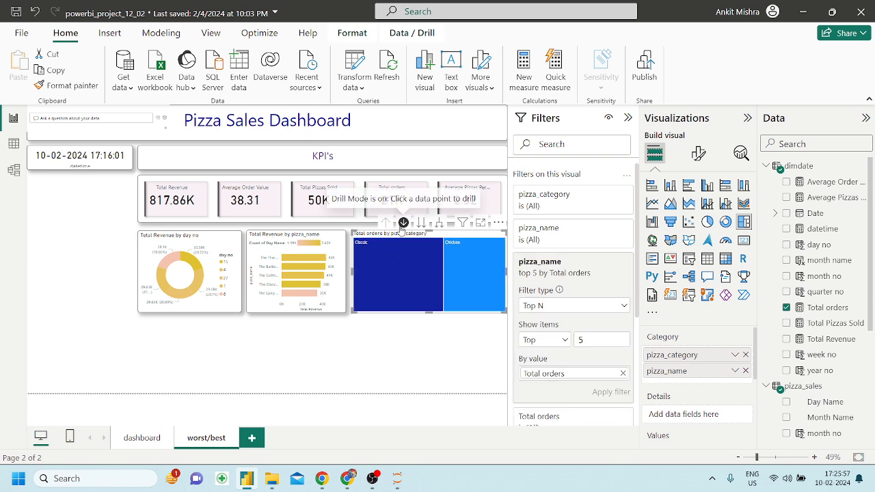
click(403, 222)
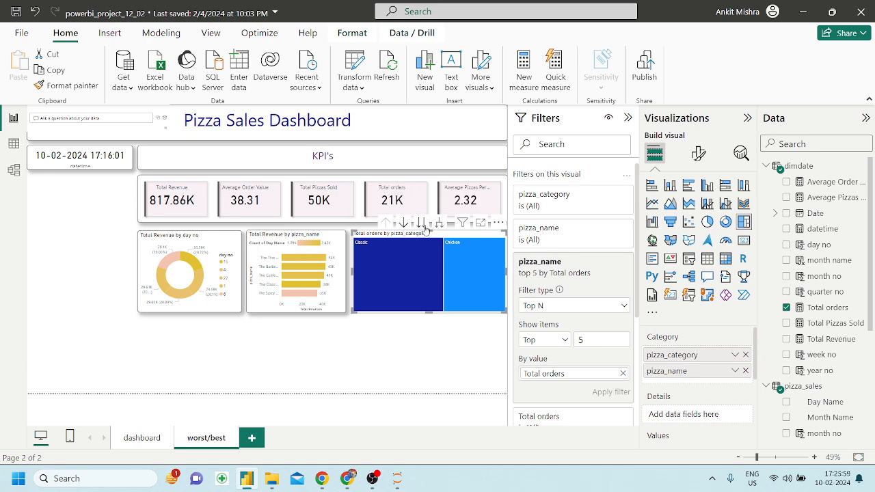
click(422, 224)
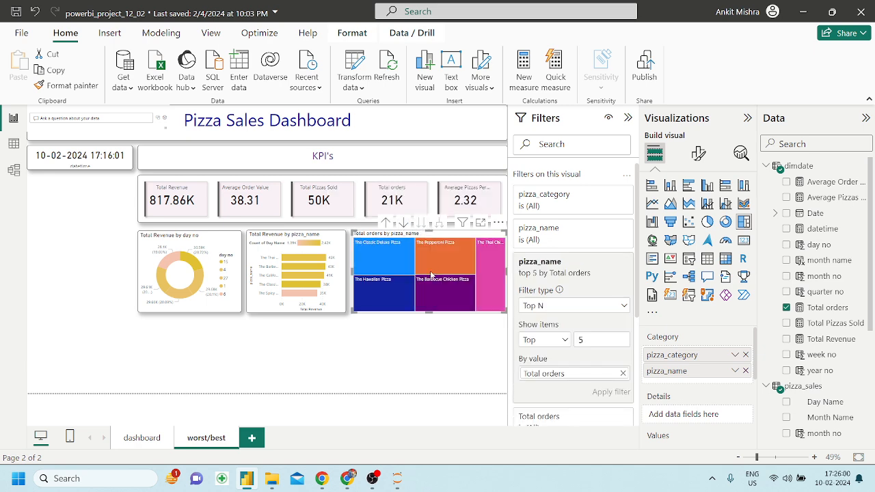
click(347, 478)
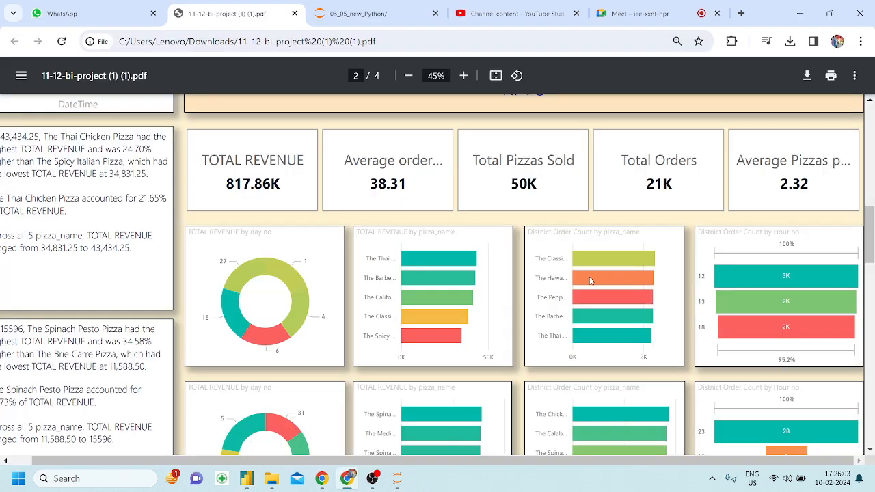
click(348, 479)
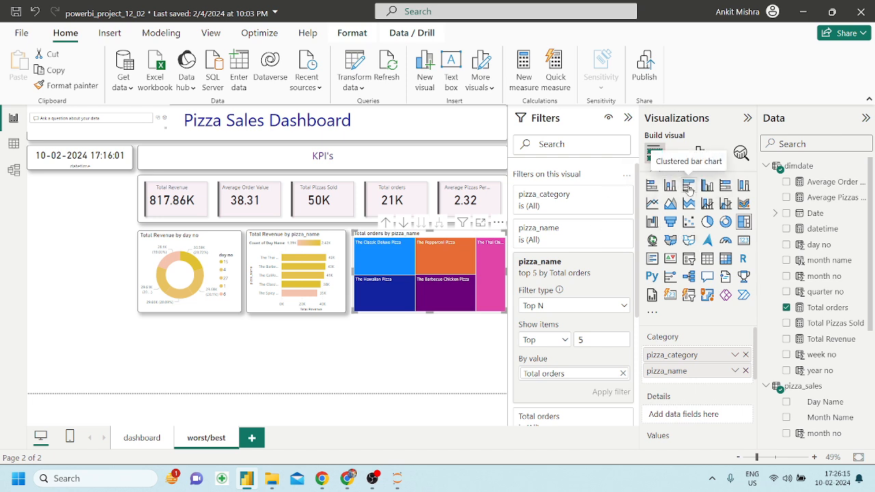
Format-paint the revenue chart's yellow styling onto the orders chart while it is a bar chart, then restore the treemap.
click(689, 185)
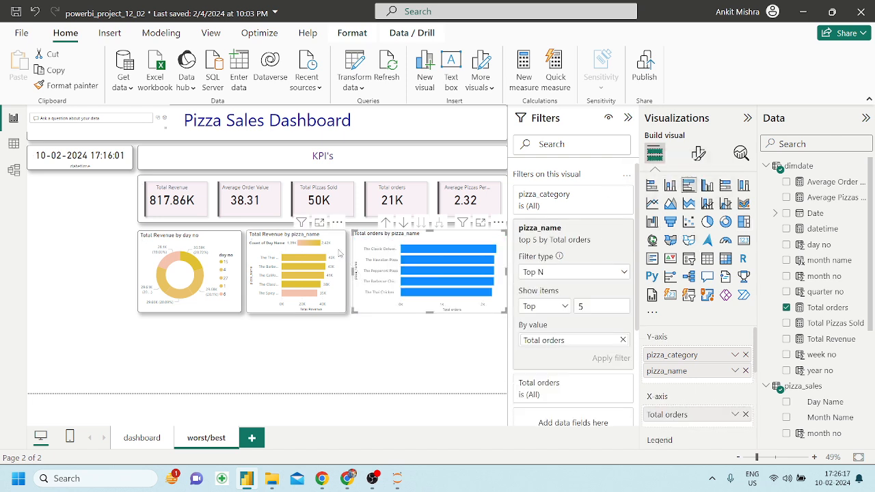
click(340, 253)
click(79, 89)
click(437, 267)
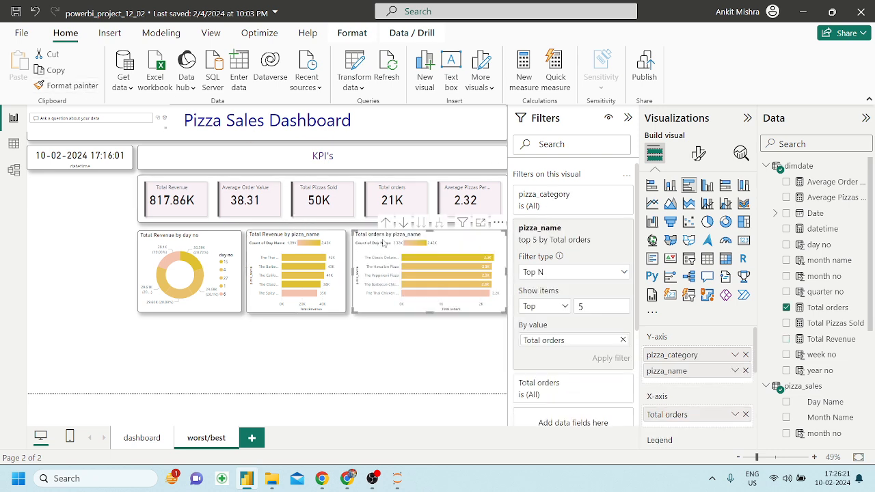
click(743, 221)
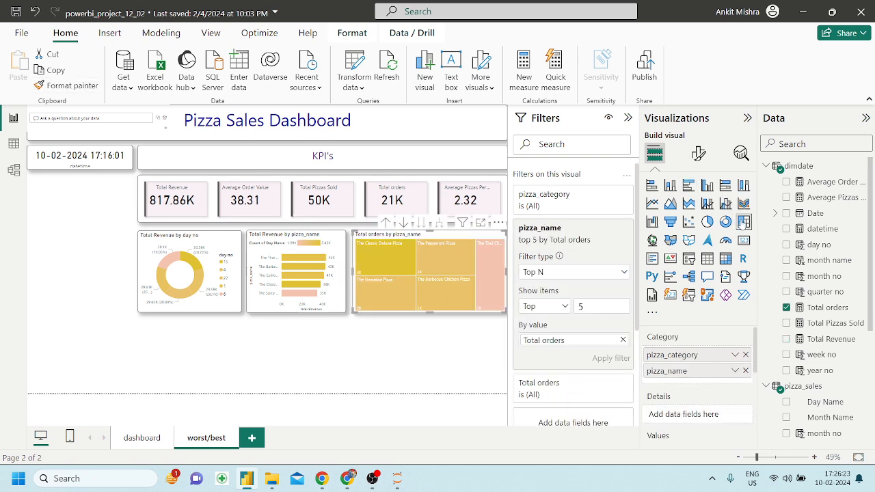
click(445, 342)
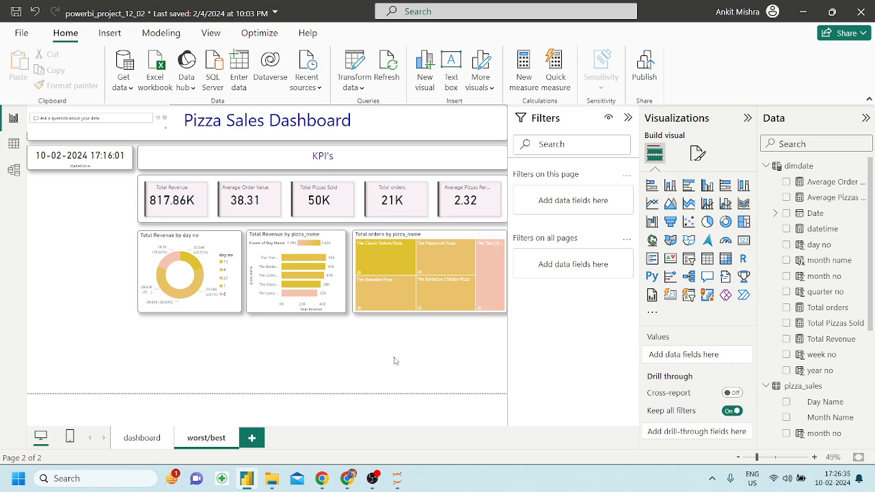
Compare the report with the reference PDF and select the revenue by day no donut.
click(351, 479)
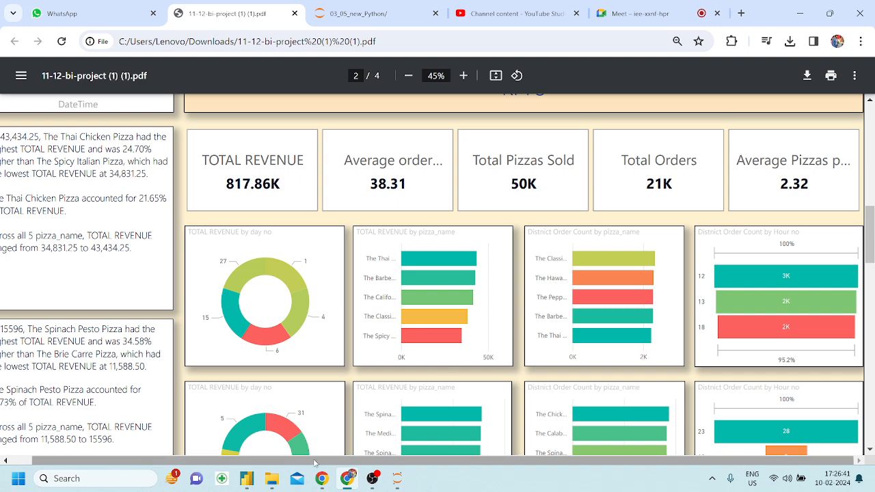
click(347, 479)
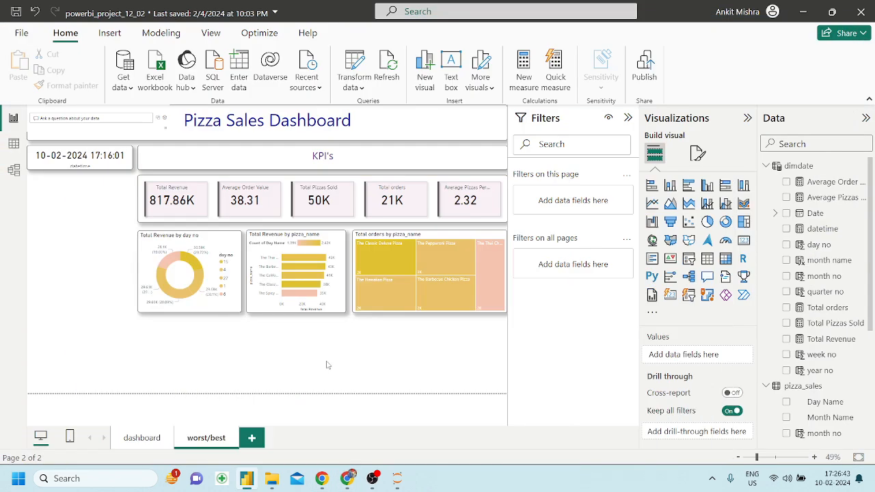
click(223, 242)
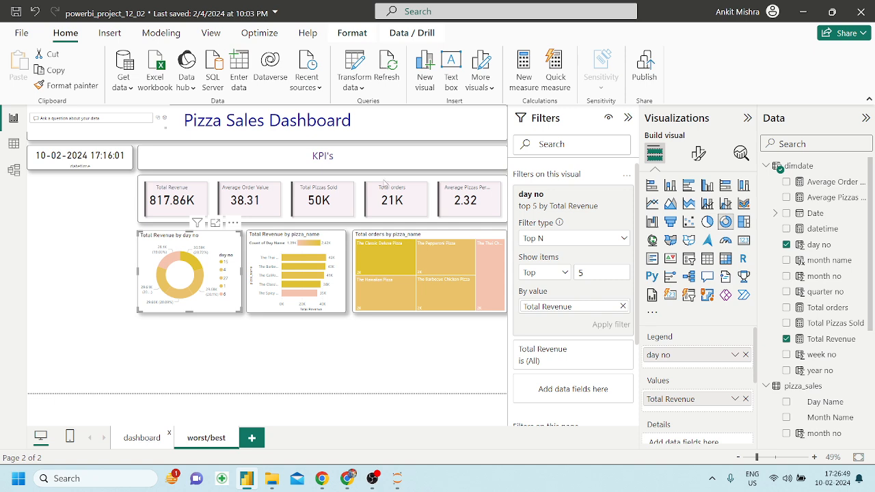
Delete the KPI cards visual from the worst/best page.
click(208, 439)
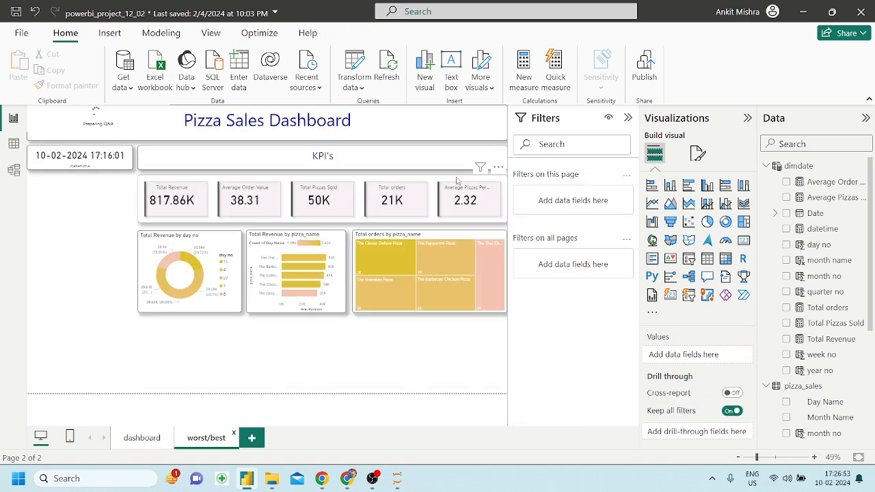
click(457, 180)
key(Delete)
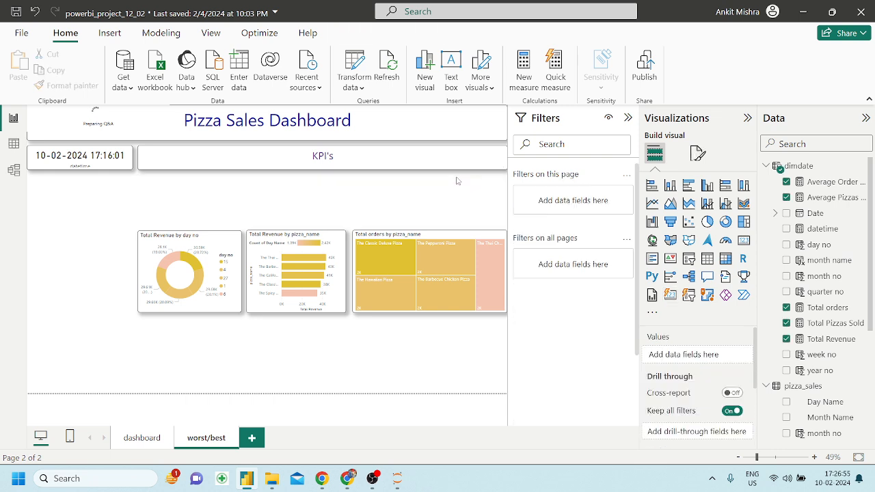
Replace the heading text with 'Best vs Worst'.
click(343, 157)
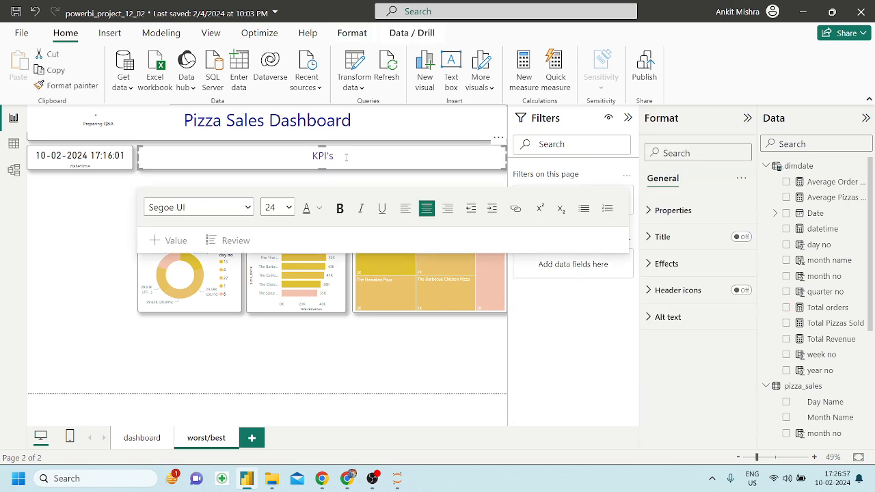
key(ctrl+a)
key(BackSpace)
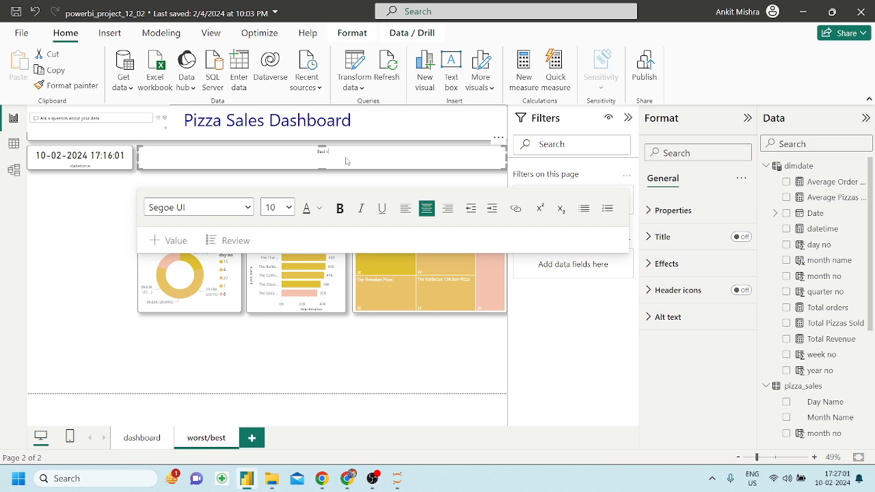
text(Best vs Worst)
Set the Best vs Worst title to font size 28 and colour it purple.
key(ctrl+a)
click(288, 209)
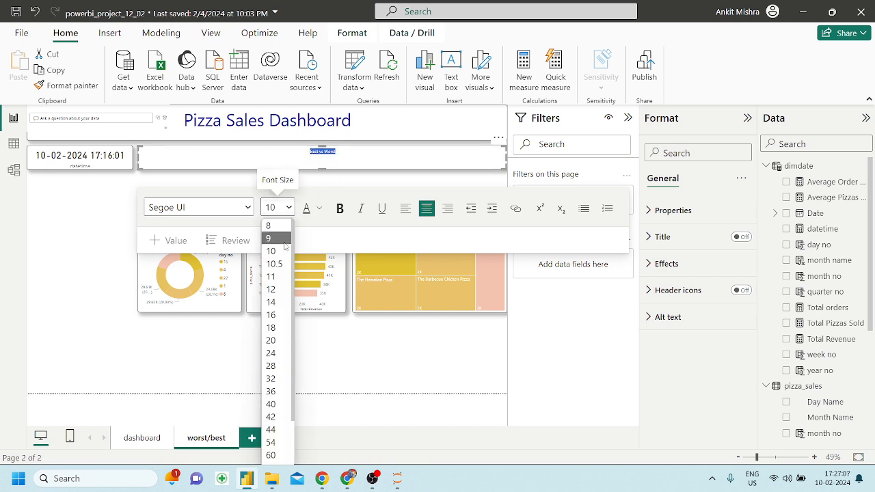
click(276, 303)
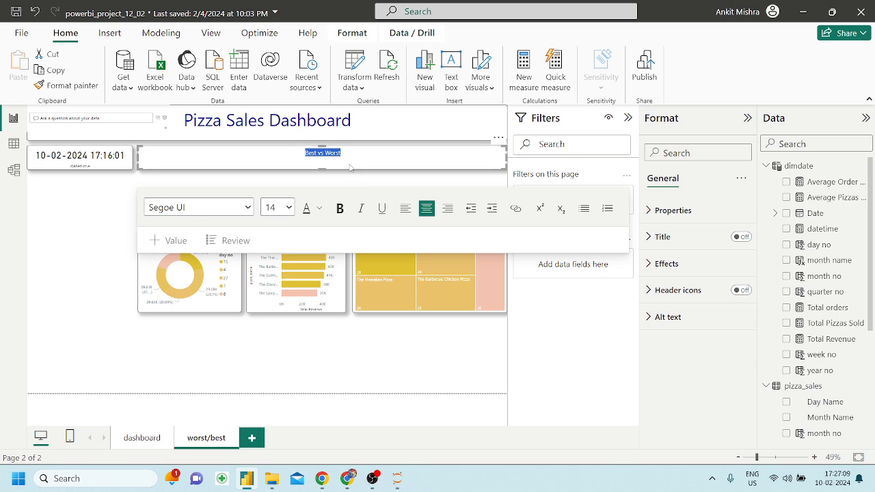
click(291, 208)
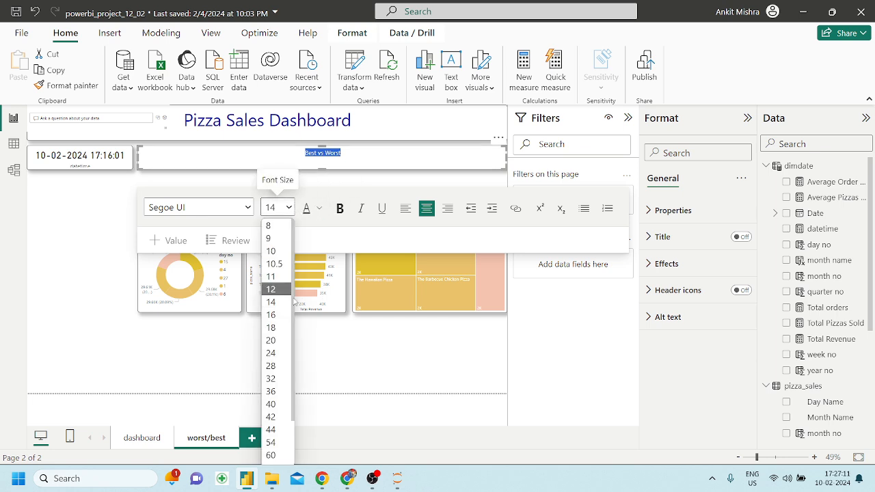
click(273, 330)
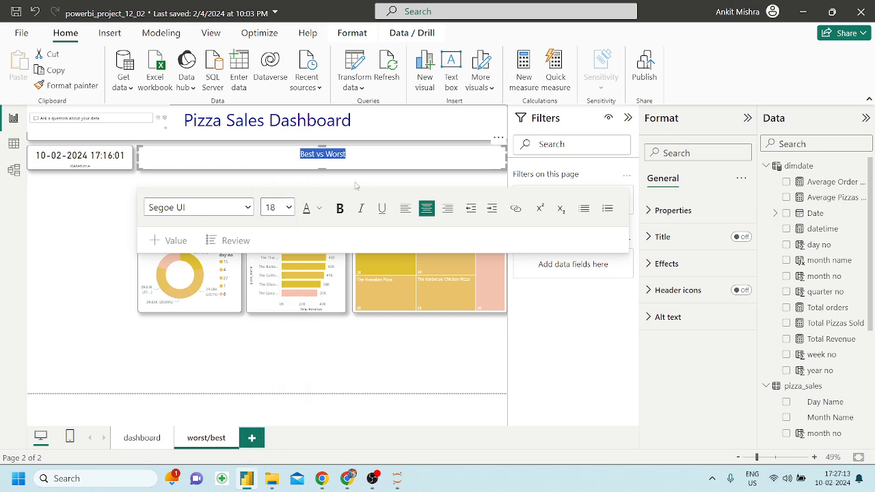
click(287, 208)
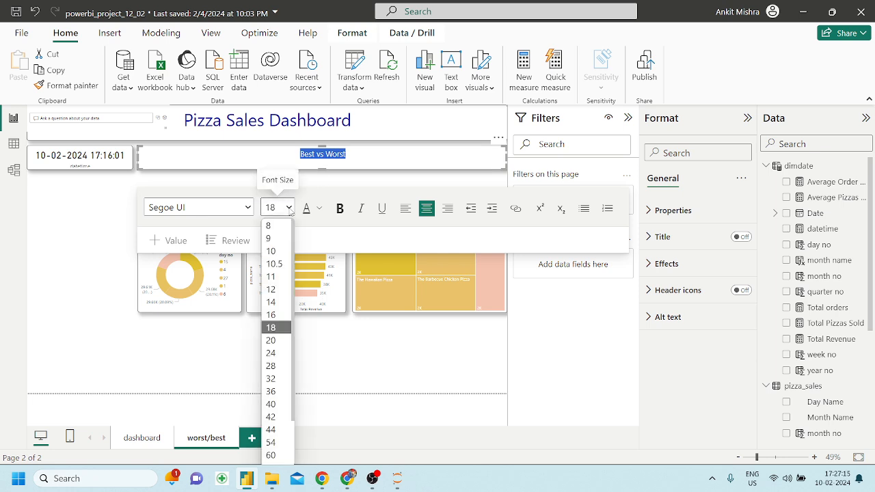
click(274, 367)
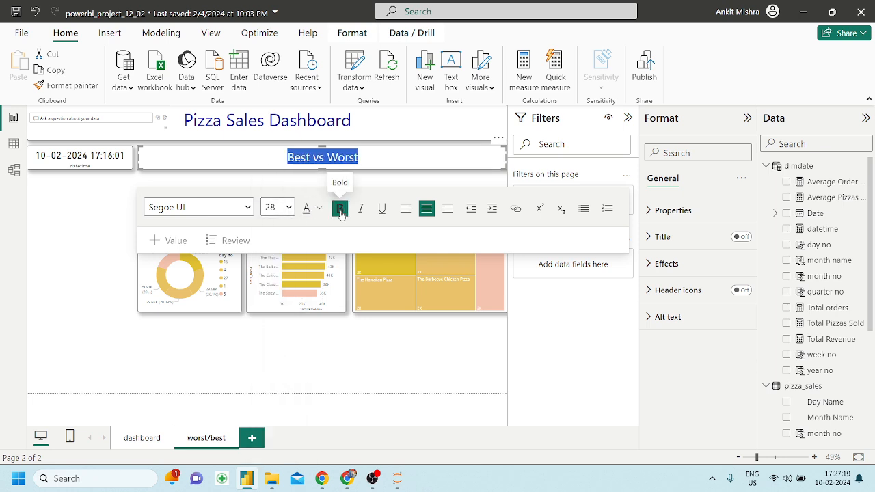
click(318, 208)
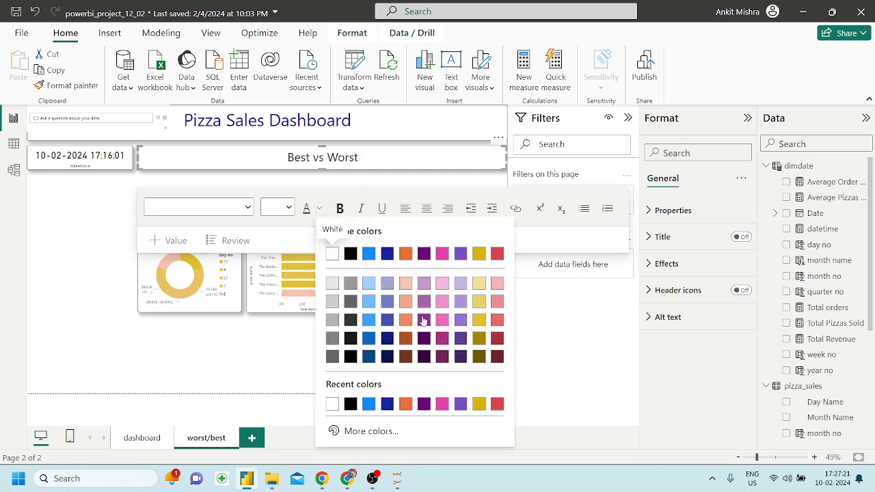
click(424, 320)
click(304, 357)
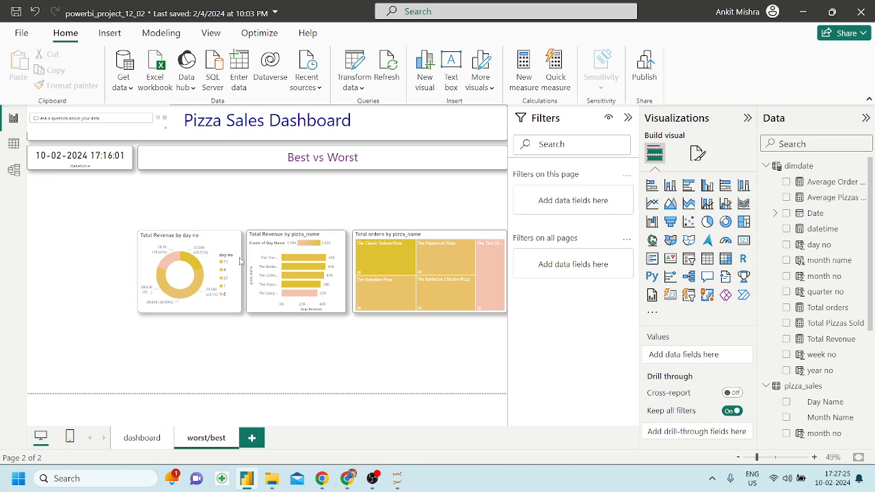
Move the donut, bar chart and treemap up into one row under the title.
drag(238, 224, 238, 171)
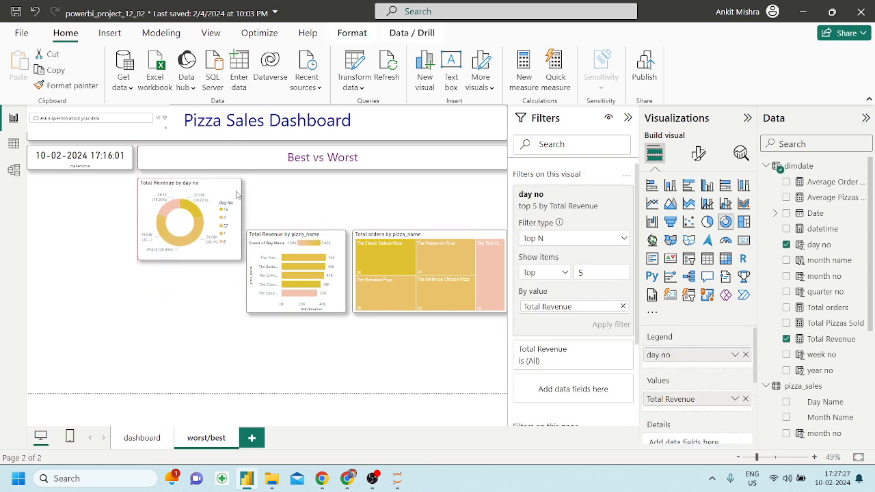
drag(339, 242, 340, 189)
drag(438, 240, 438, 189)
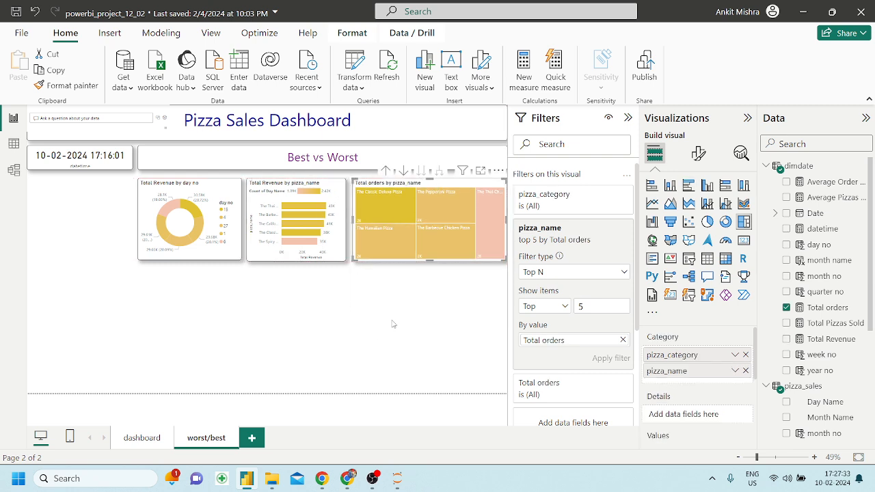
click(377, 343)
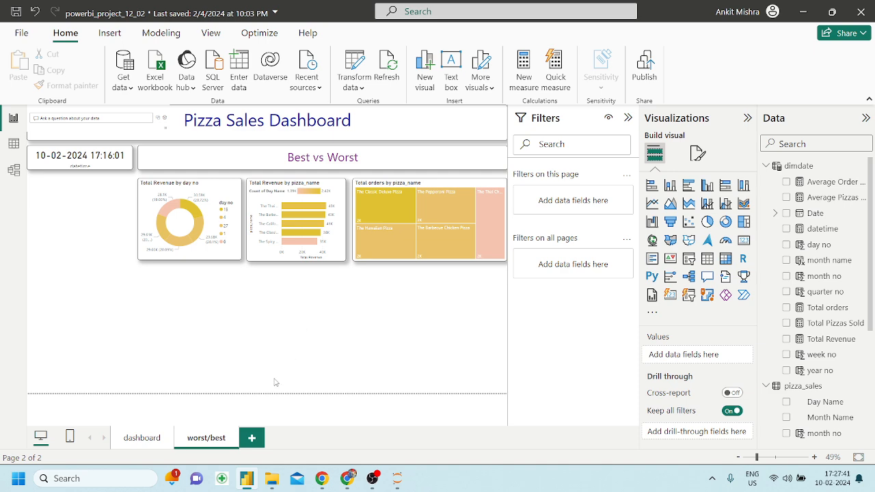
Check the layout against the reference PDF and collapse the Filters pane.
click(347, 476)
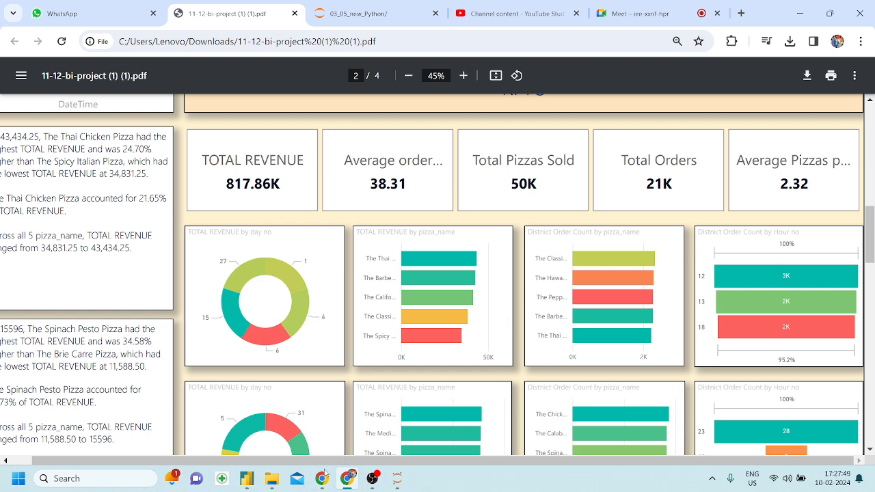
click(247, 479)
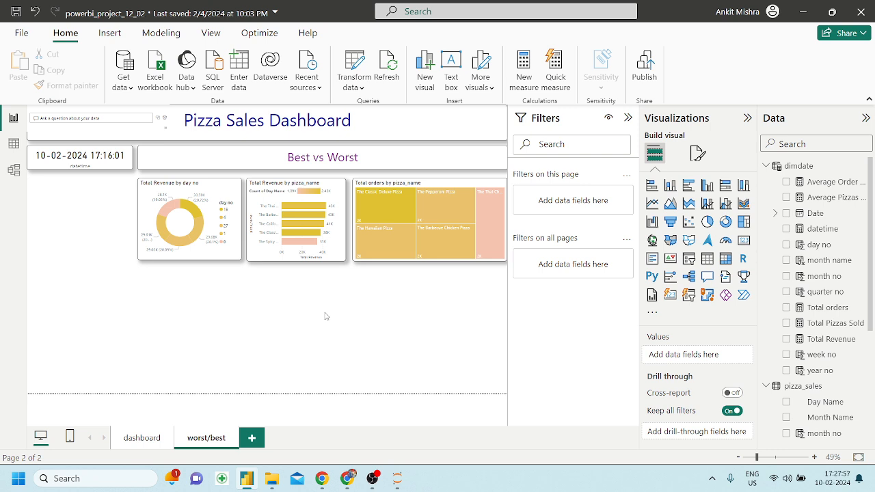
click(628, 118)
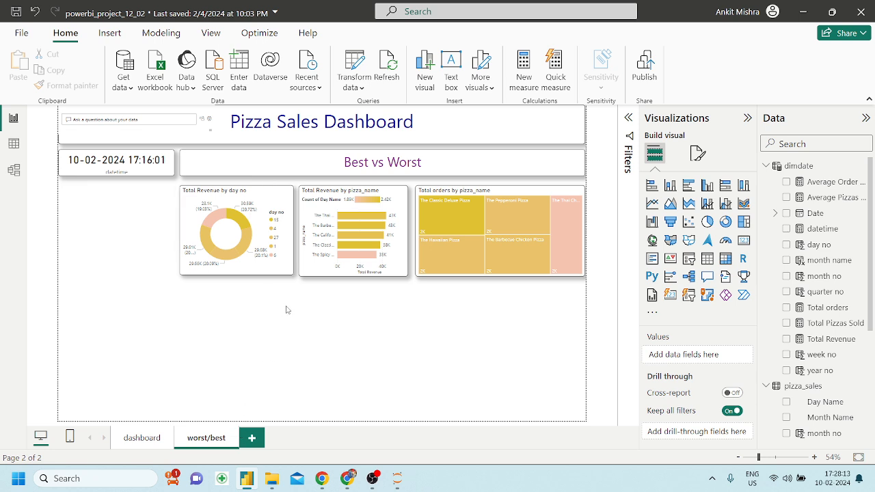
Narrow the orders treemap from its left edge and place it beside the pizza_name bar chart.
click(516, 196)
drag(415, 231, 472, 237)
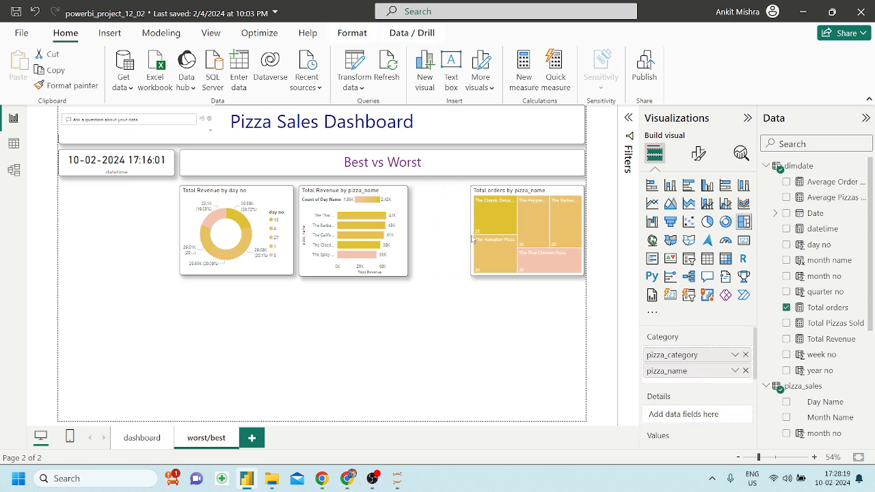
drag(558, 193, 498, 193)
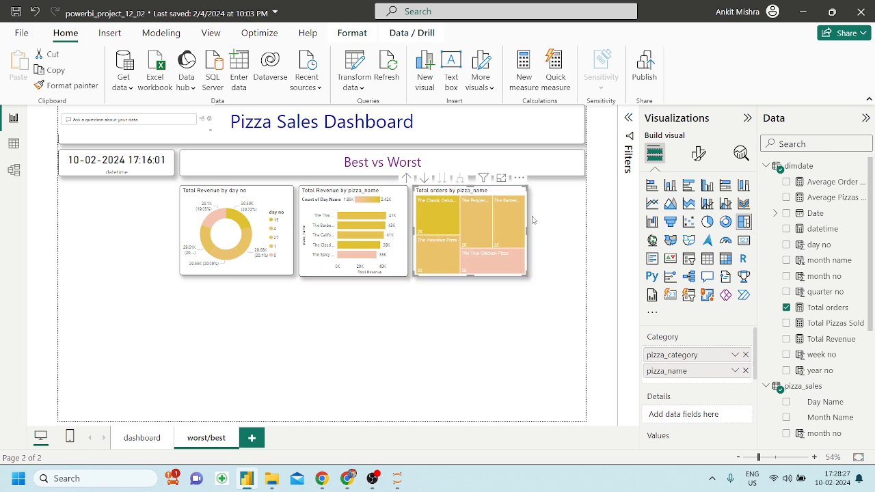
click(534, 321)
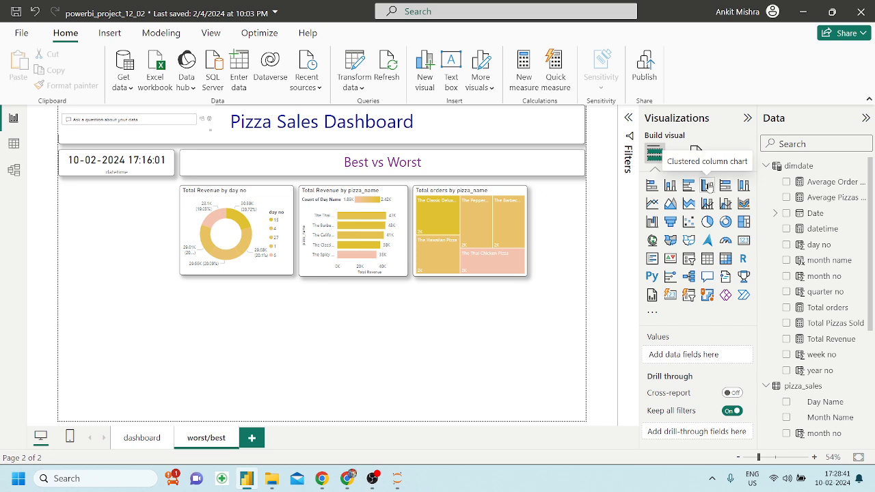
Add a new clustered column chart and place it below the top row of charts.
click(708, 186)
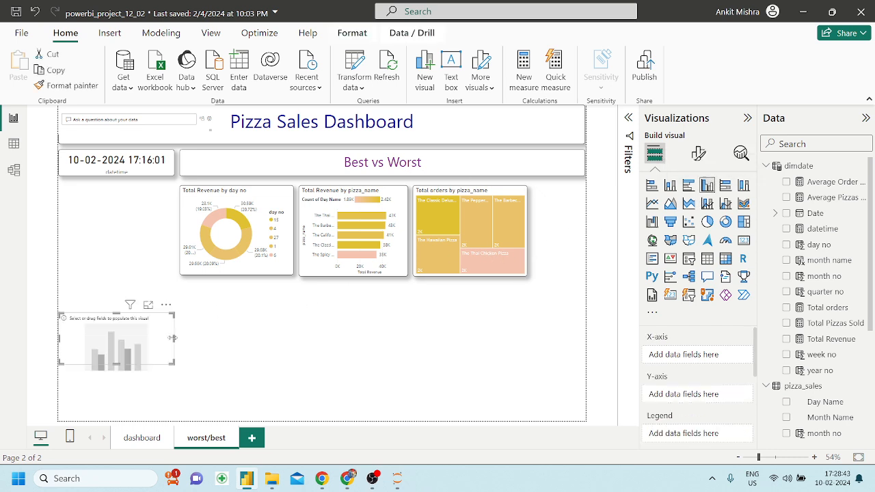
drag(170, 362, 374, 352)
click(323, 268)
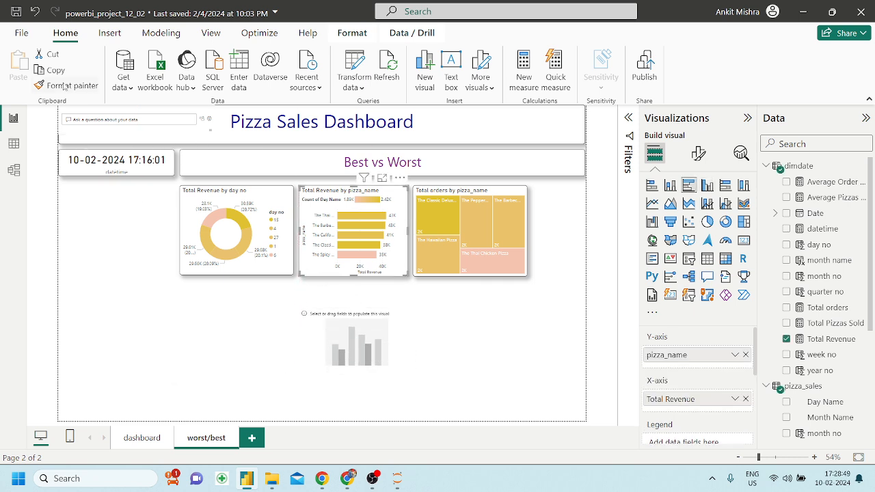
click(338, 322)
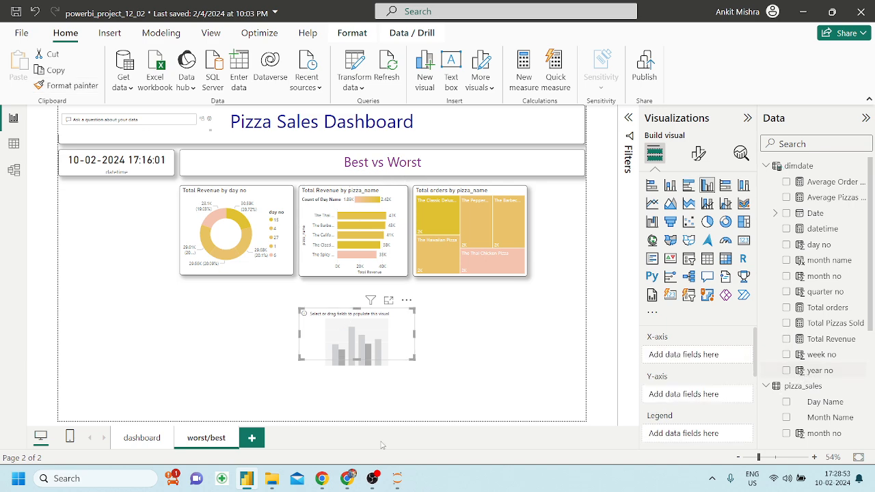
After checking the reference PDF, change the new visual to a Funnel chart.
click(348, 478)
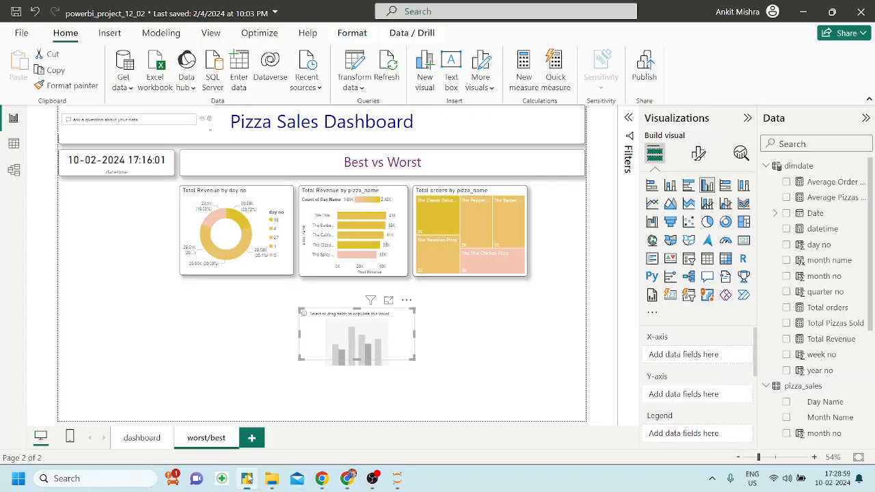
click(247, 478)
click(670, 222)
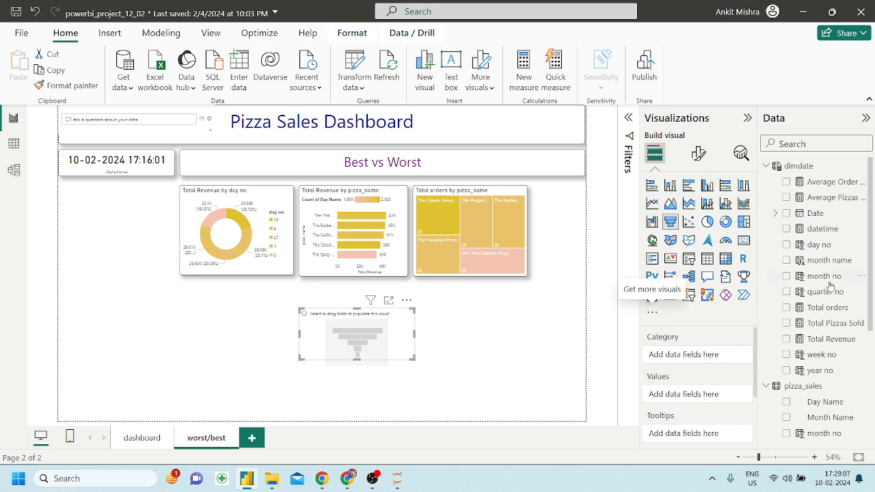
scroll(812, 349, down, 5)
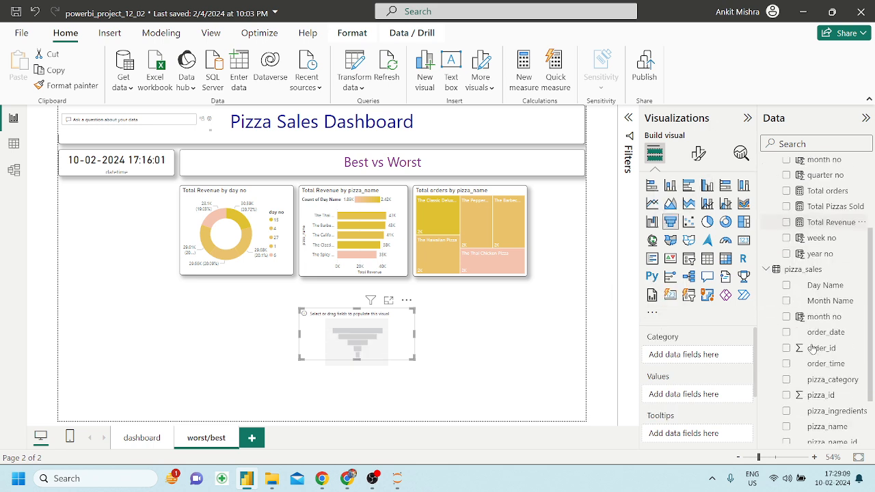
scroll(812, 349, up, 1)
scroll(812, 349, up, 7)
scroll(814, 356, down, 4)
scroll(817, 367, down, 3)
scroll(841, 259, up, 4)
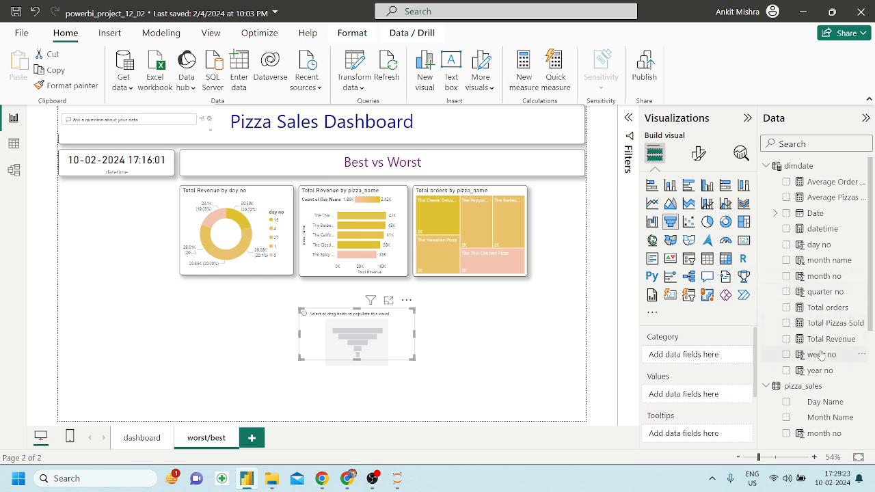
scroll(820, 350, down, 2)
scroll(820, 350, up, 3)
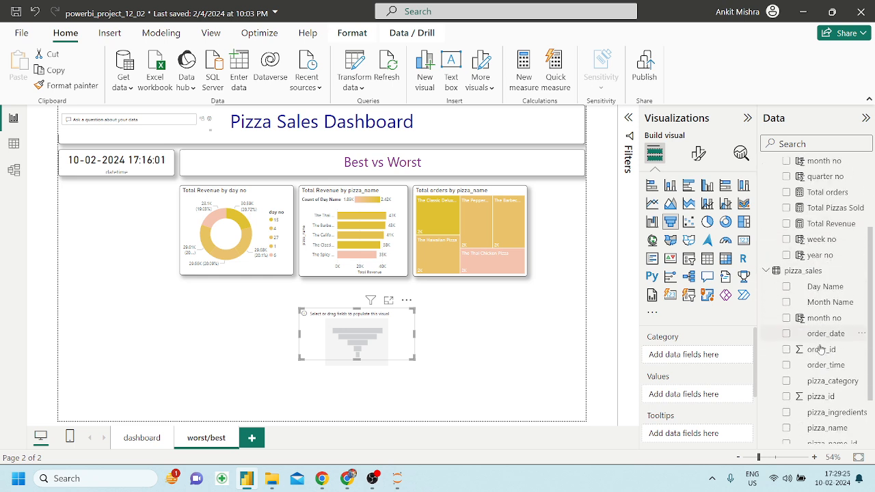
Open the pizza_sales table in Table view and browse its columns.
click(14, 143)
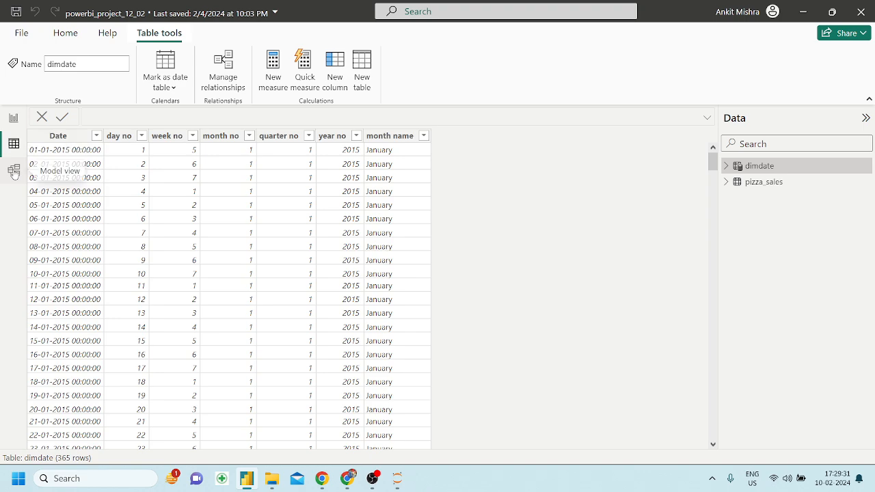
click(790, 186)
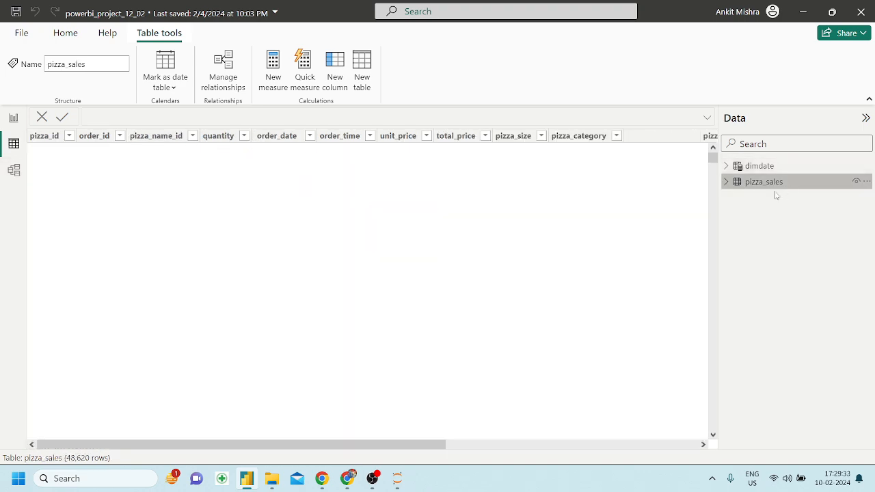
scroll(395, 249, right, 5)
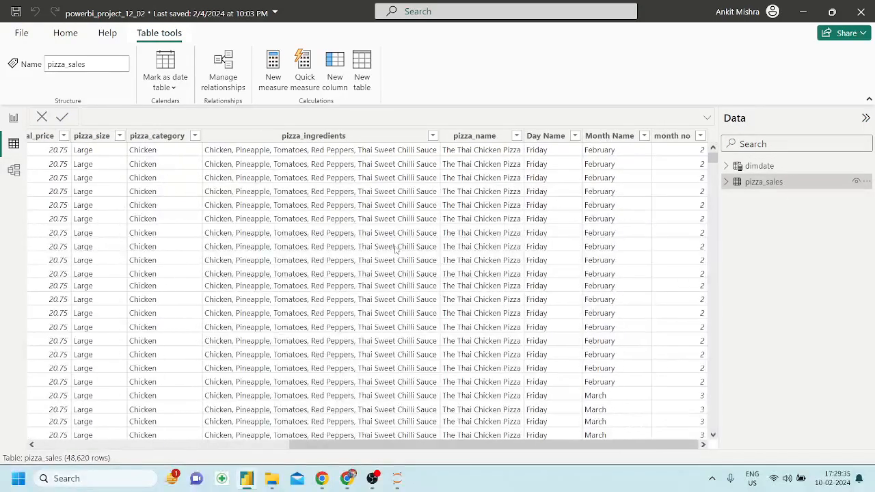
scroll(394, 250, left, 6)
scroll(395, 251, right, 2)
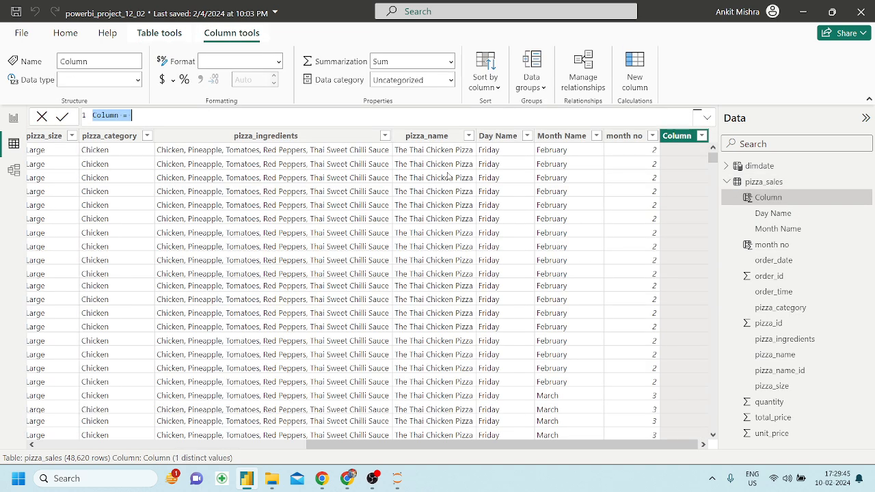
Create the calculated column hour no = HOUR(pizza_sales[order_time]).
key(BackSpace)
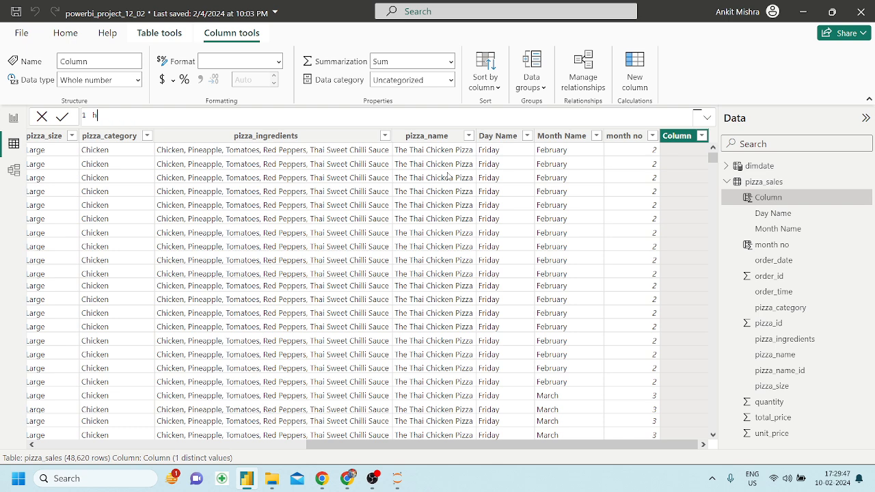
text(hour no = hour)
key(Tab)
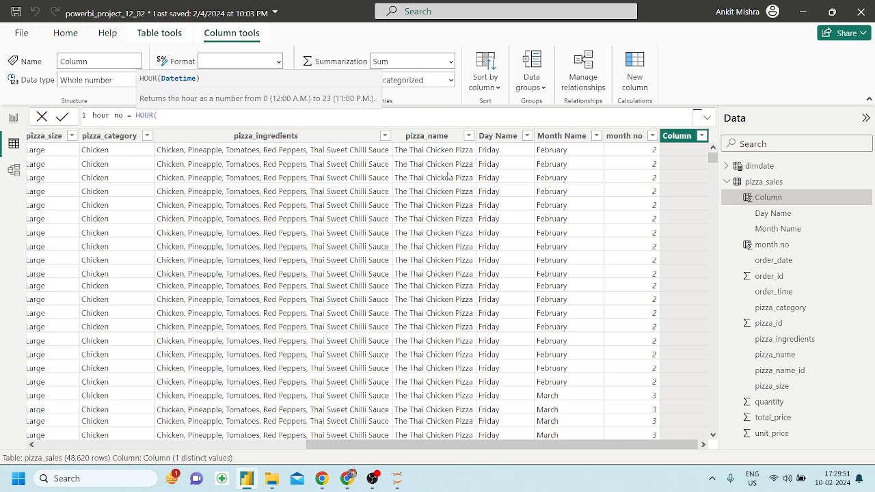
text(order)
key(Down)
key(Down)
key(Tab)
text())
key(Return)
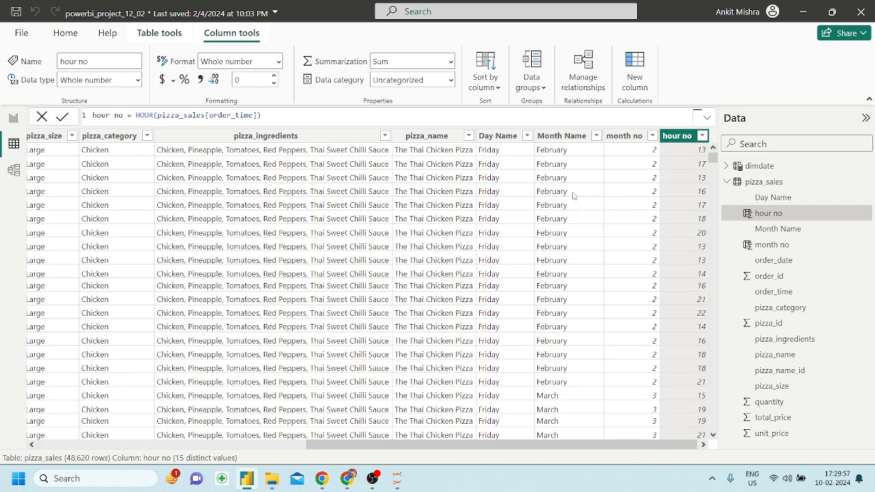
Back in Report view, set the hour no field's summarization to Don't summarize.
click(13, 118)
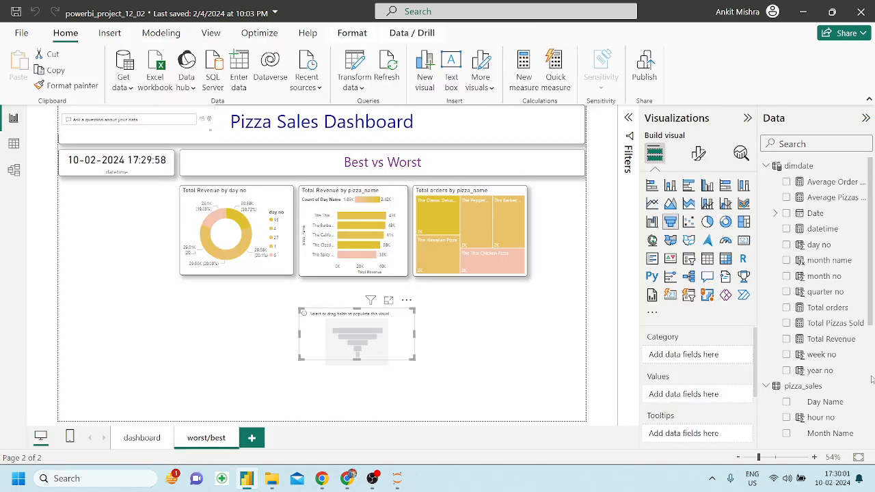
scroll(822, 402, down, 1)
click(820, 389)
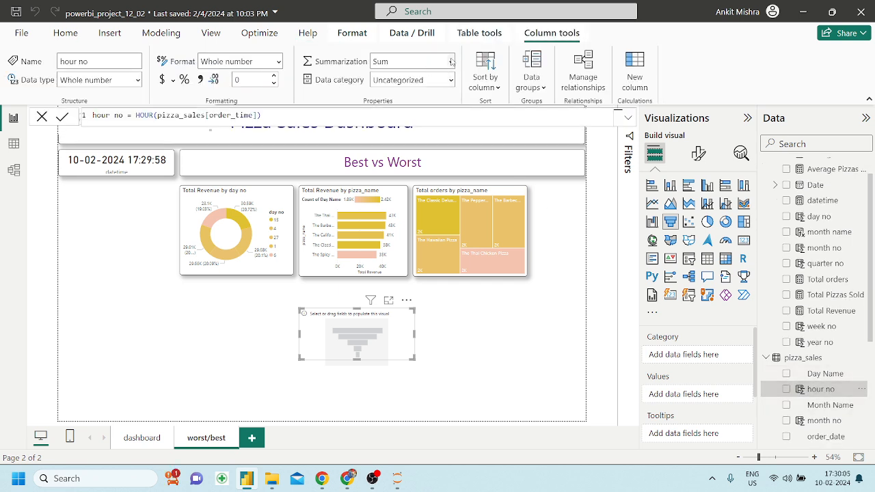
click(451, 62)
click(397, 79)
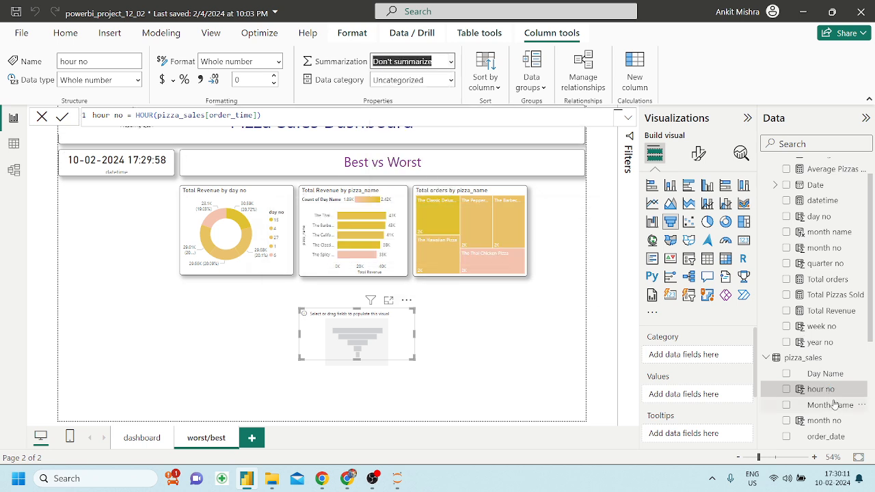
Put hour no on the funnel's Category and Total orders on its Values.
click(506, 324)
drag(821, 391, 383, 345)
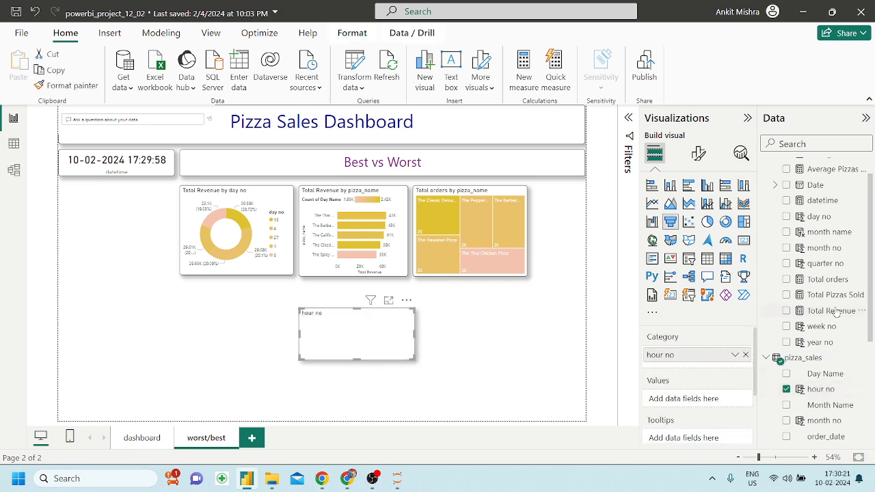
drag(834, 279, 684, 399)
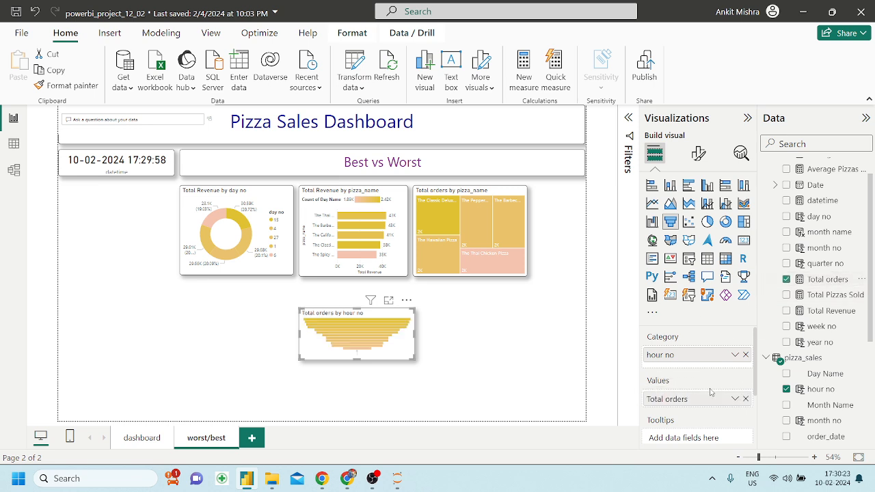
Add a Top N filter on hour no showing the top 3 hours by Total orders.
click(627, 138)
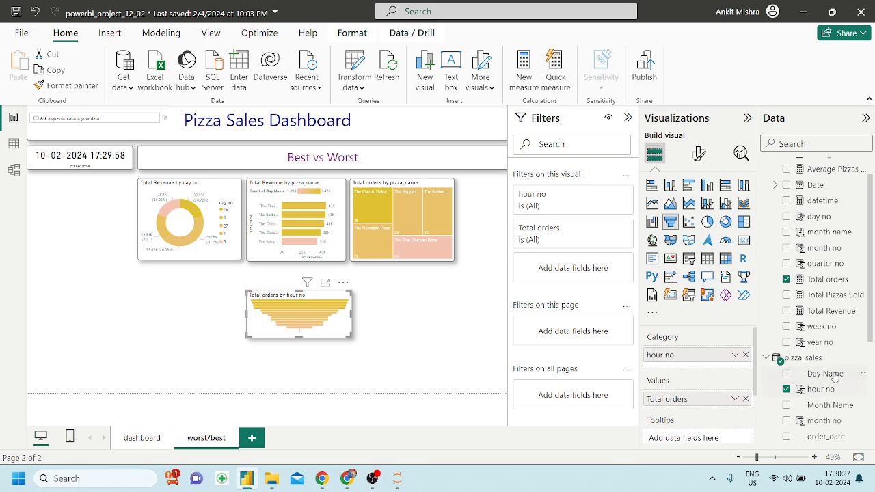
drag(831, 389, 588, 261)
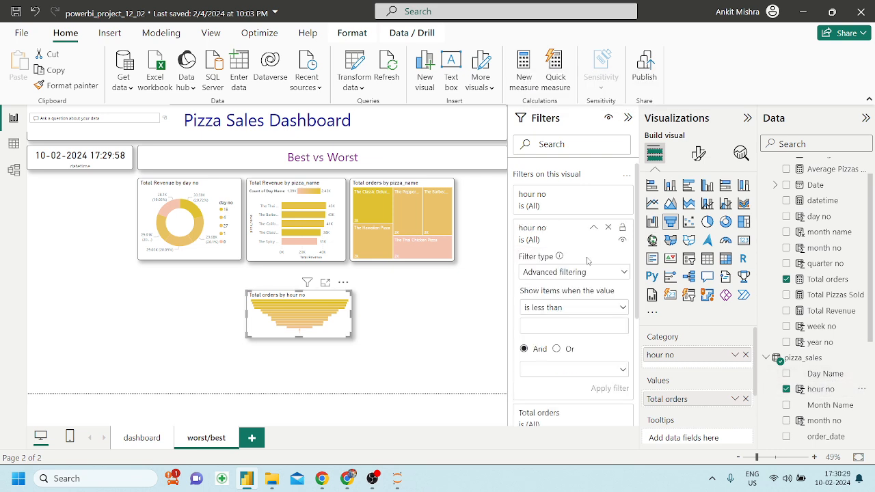
click(569, 273)
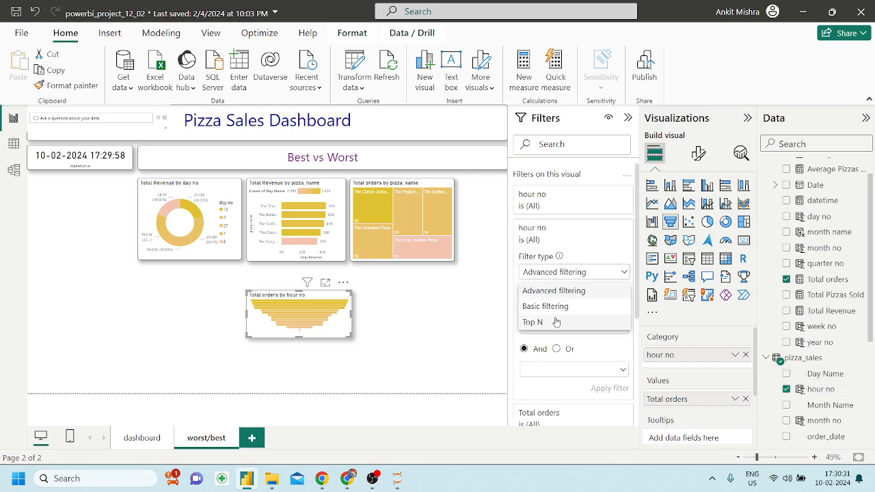
click(556, 322)
click(608, 309)
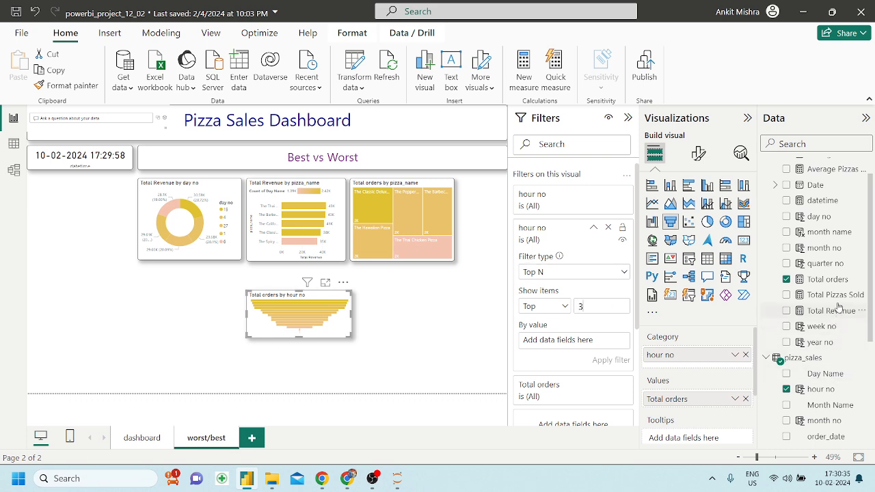
drag(839, 284, 592, 347)
click(611, 359)
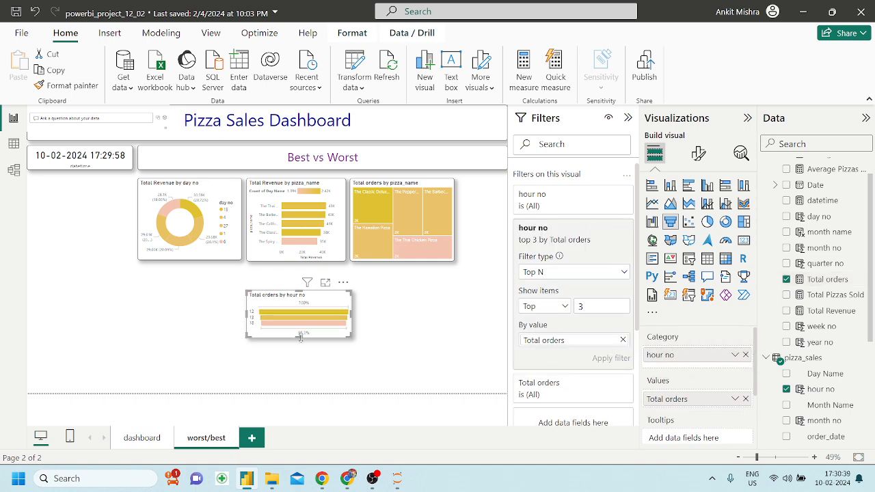
Resize the hour chart, move it into the top row beside the treemap, and hide Filters.
click(348, 478)
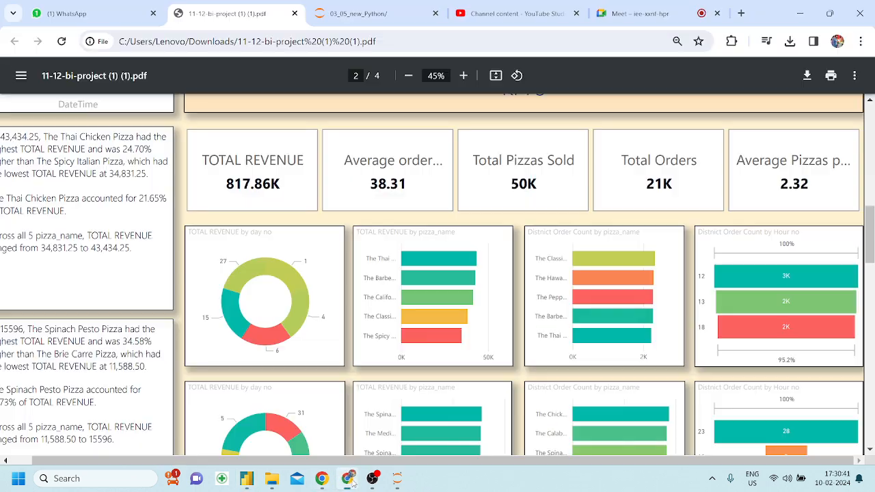
click(349, 479)
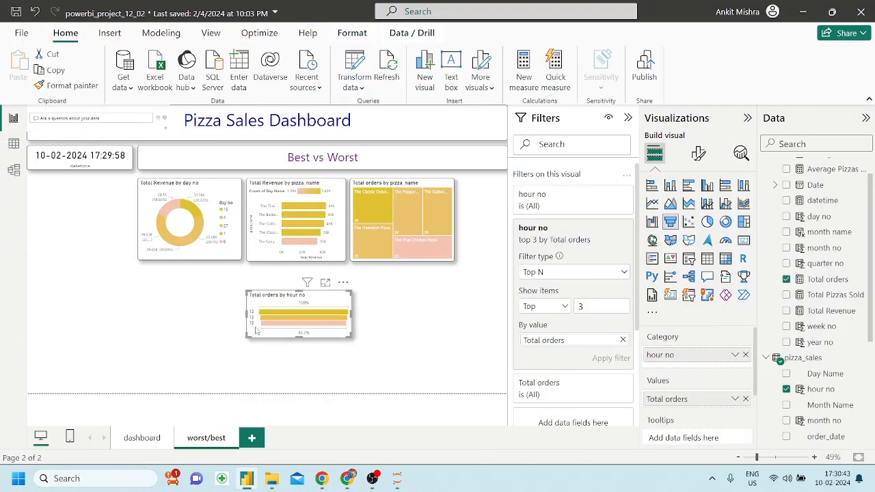
drag(245, 335, 275, 350)
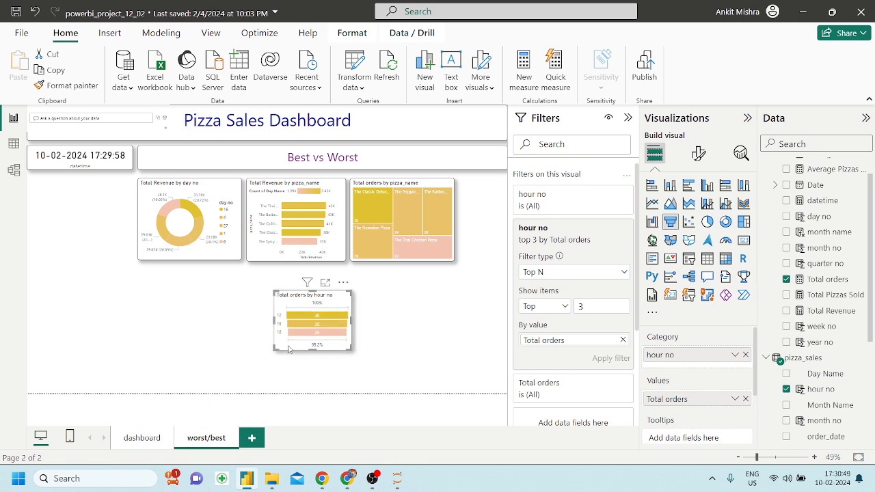
drag(313, 321, 532, 233)
click(629, 118)
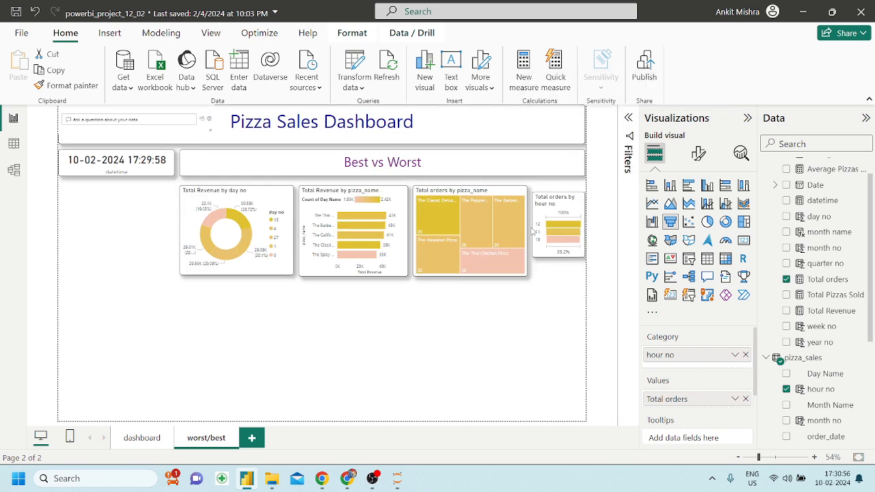
Narrow the day no donut and pizza revenue bar chart, and shift the treemap left beside them.
click(292, 235)
mouse_move(292, 231)
mouse_down()
mouse_move(279, 231)
mouse_move(301, 235)
mouse_move(286, 231)
mouse_up()
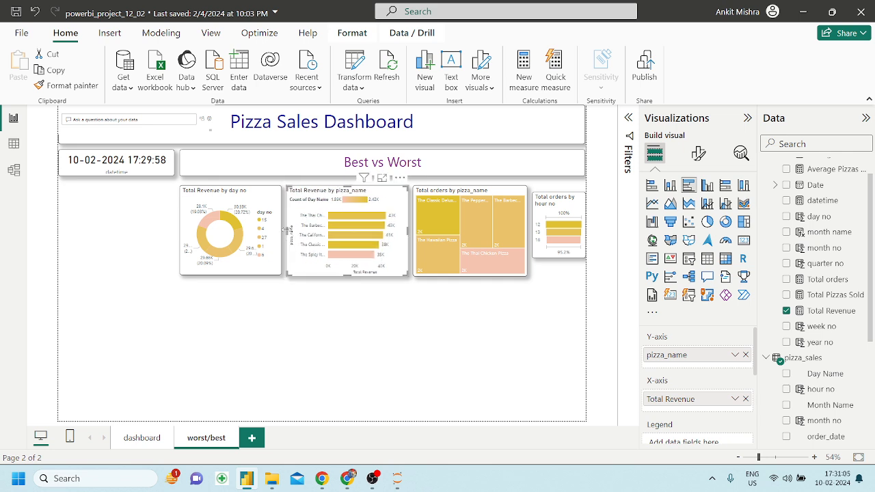
drag(406, 228, 388, 229)
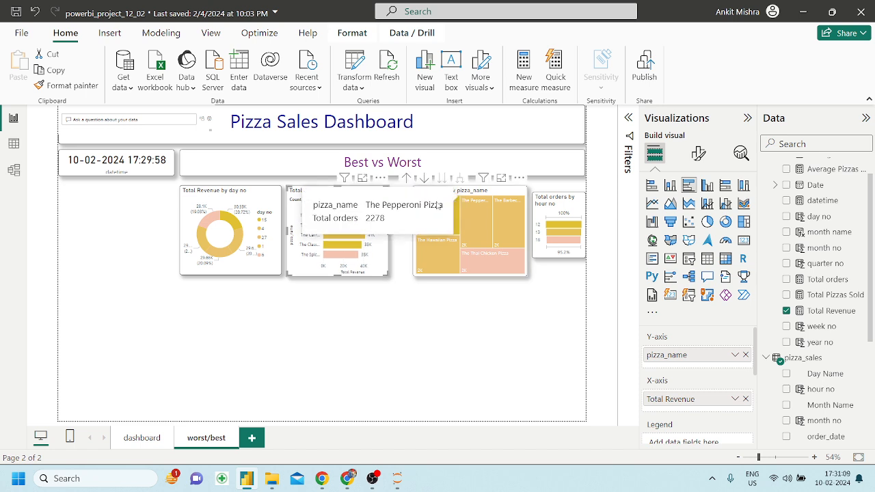
click(463, 200)
drag(463, 199, 446, 201)
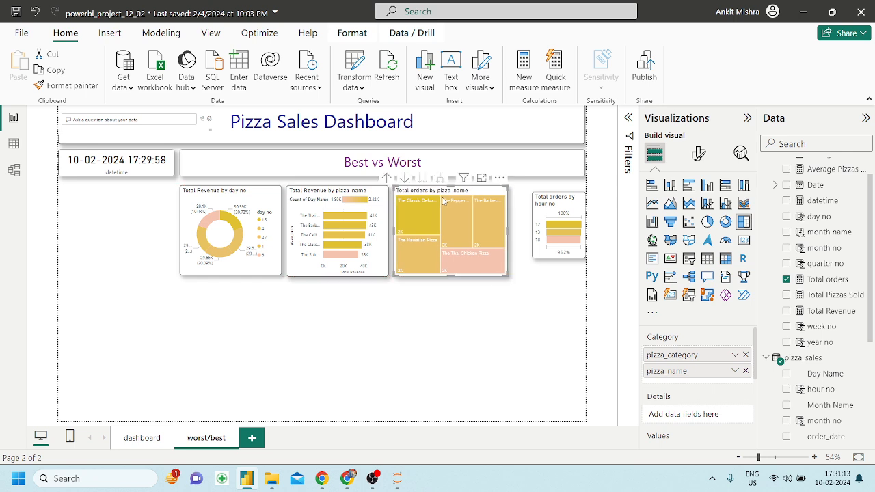
drag(512, 235, 513, 213)
Resize the hour chart taller and align its left and top edges with the row.
drag(547, 265, 546, 275)
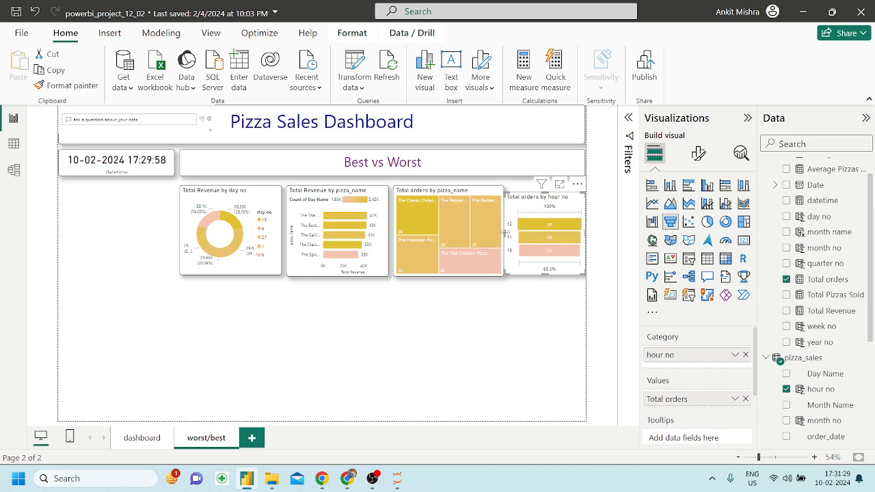
drag(508, 234, 514, 234)
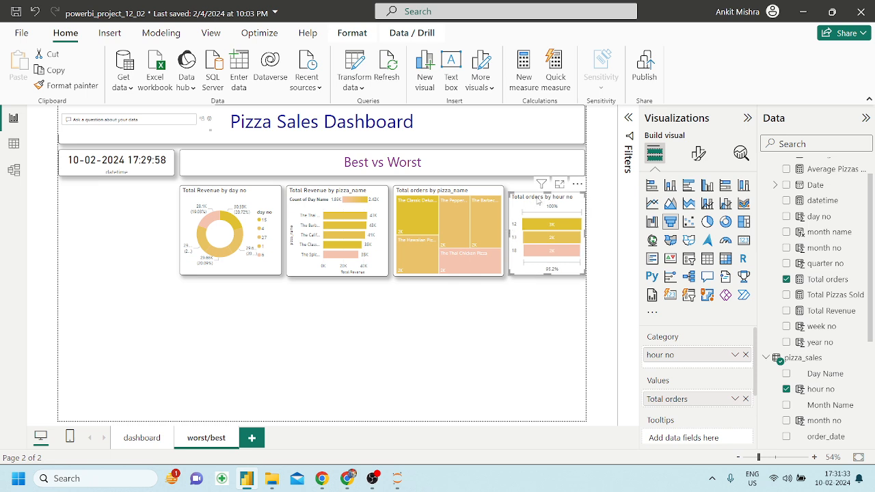
drag(548, 192, 548, 186)
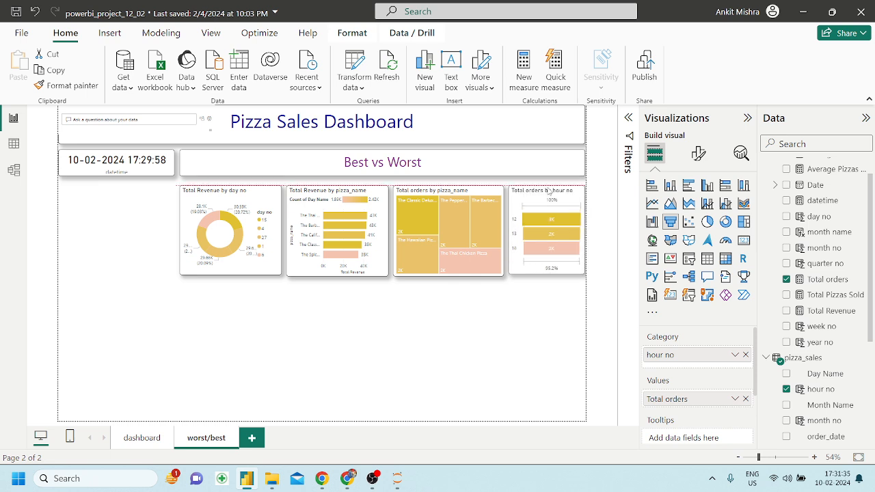
click(527, 312)
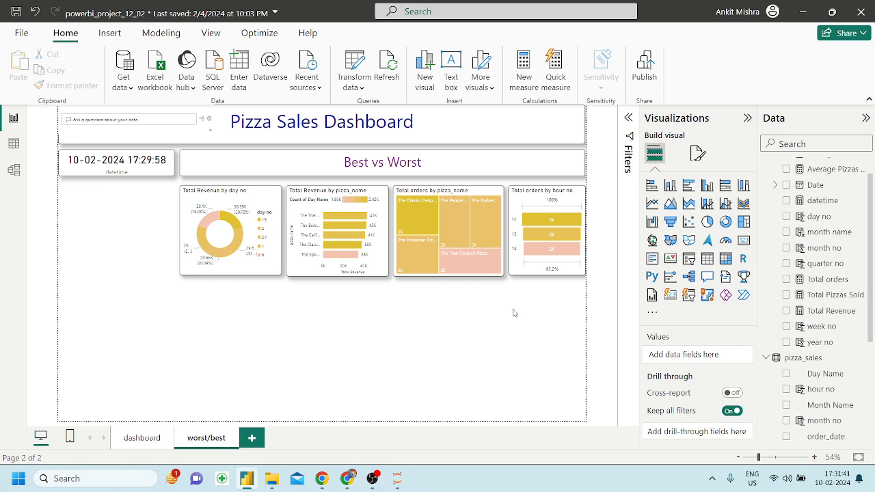
Trim the day no donut's height slightly.
click(229, 272)
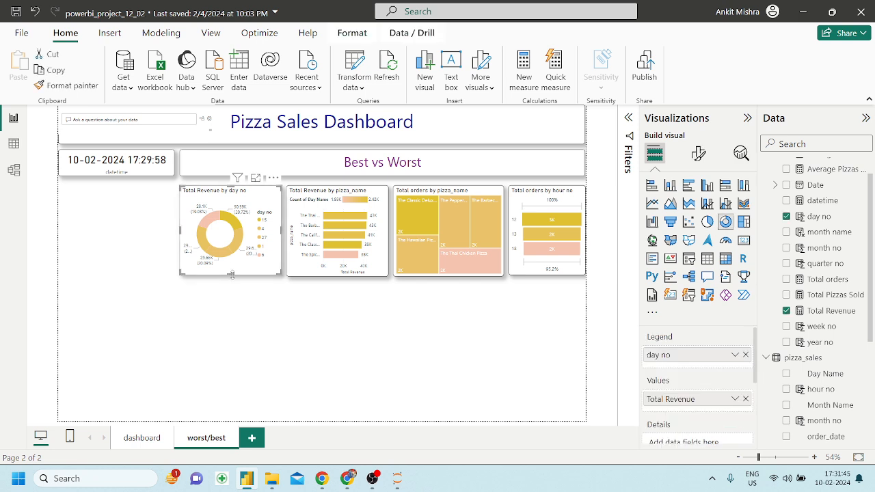
drag(237, 280, 235, 279)
click(248, 322)
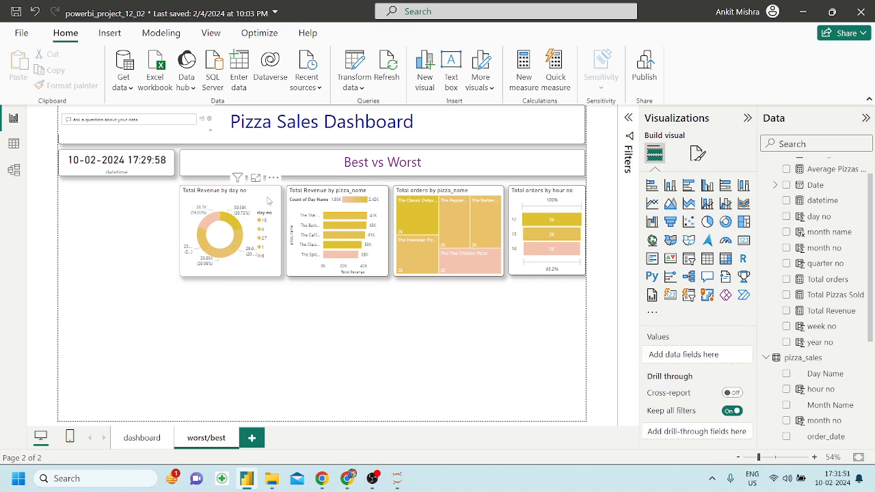
Duplicate the day no donut and place the copy directly below the original.
click(269, 200)
key(ctrl+c)
key(ctrl+v)
drag(269, 200, 258, 300)
drag(261, 299, 263, 299)
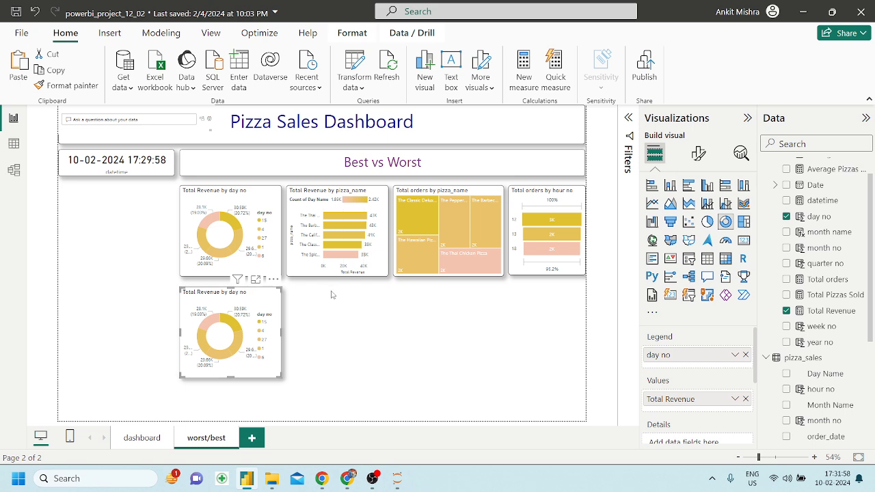
Switch the copy's day no Top N filter from Top to Bottom 5 and apply it.
click(629, 119)
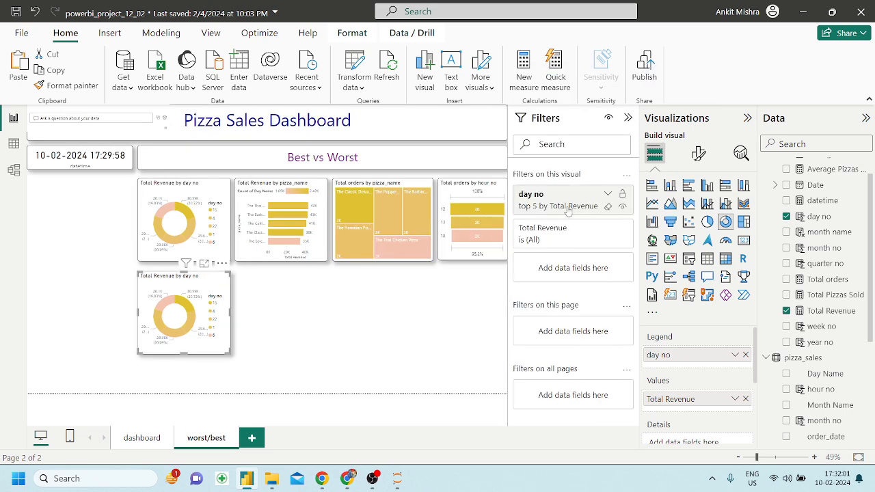
click(608, 195)
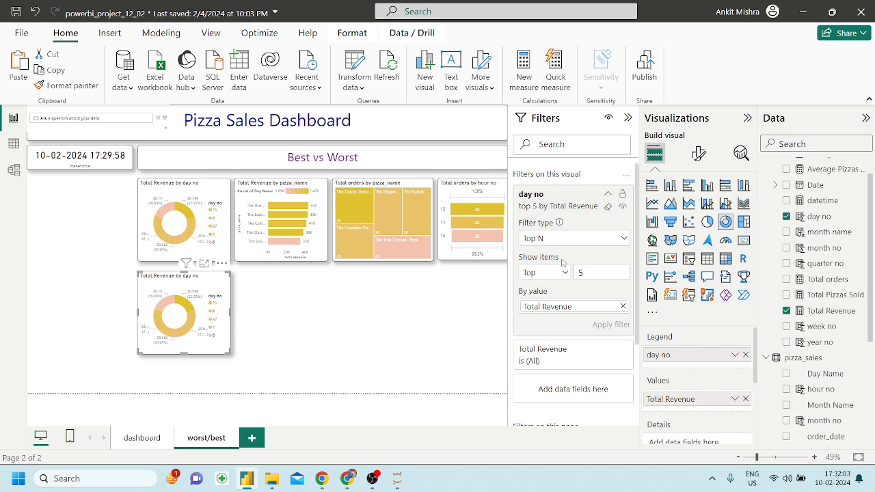
click(545, 274)
click(536, 307)
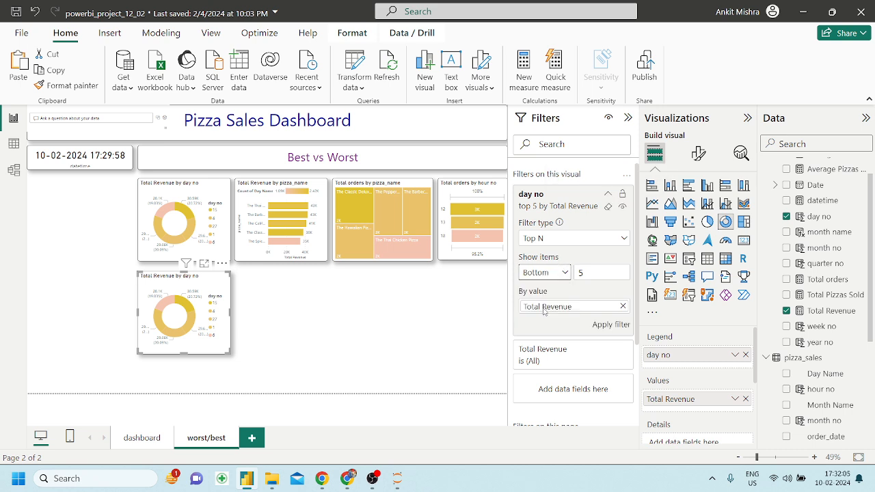
click(608, 325)
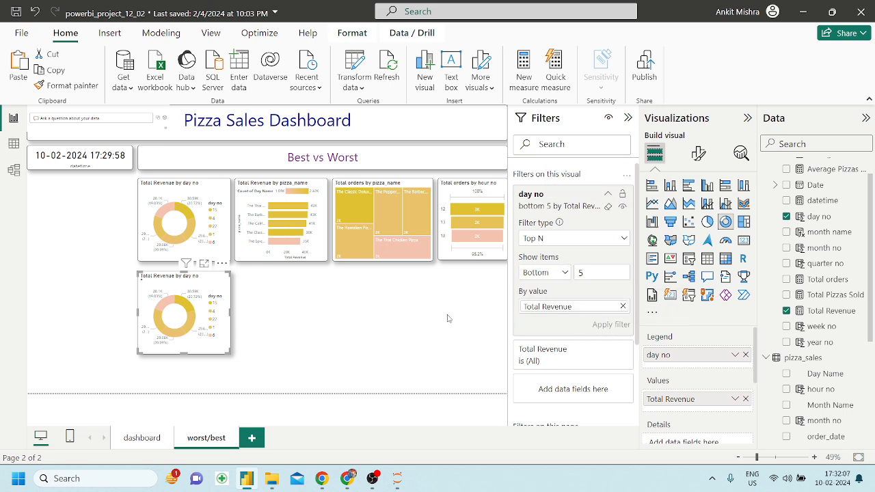
Duplicate the Total Revenue by pizza_name bar chart into the bottom row beside the lower donut.
click(279, 296)
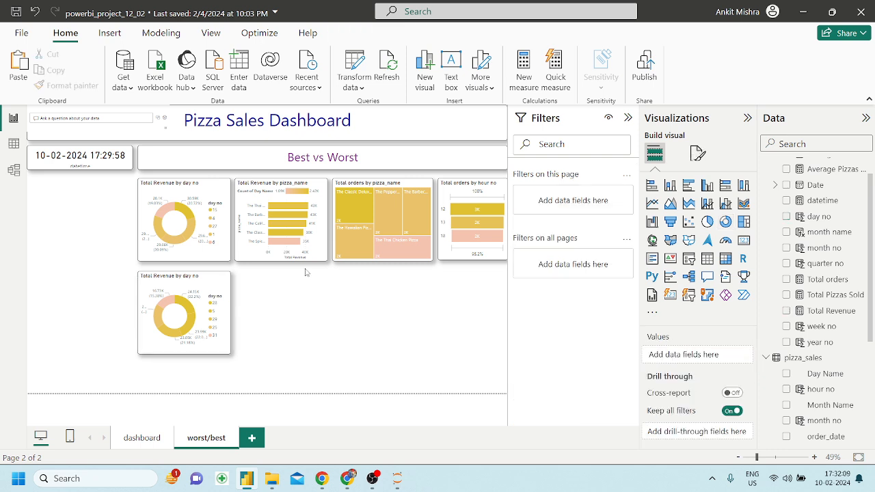
click(260, 258)
key(ctrl+c)
key(ctrl+v)
drag(262, 263, 259, 348)
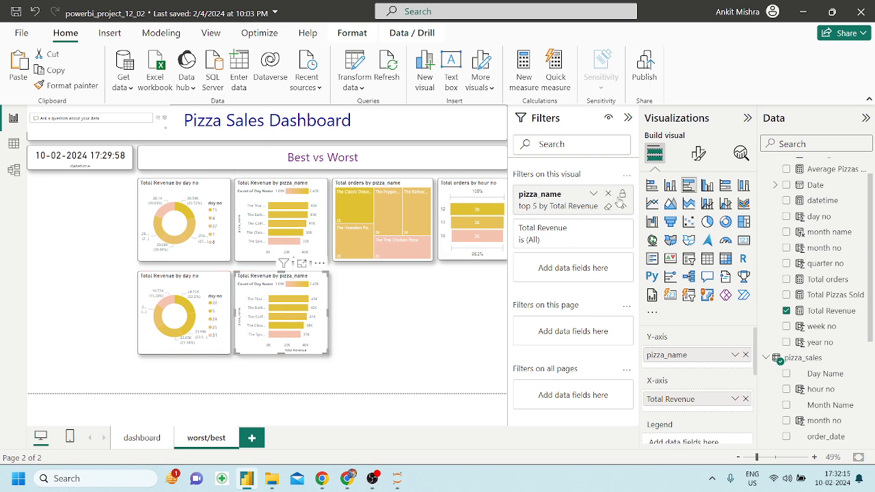
Set the lower bar chart's pizza_name filter to Bottom 5 and apply it.
click(593, 196)
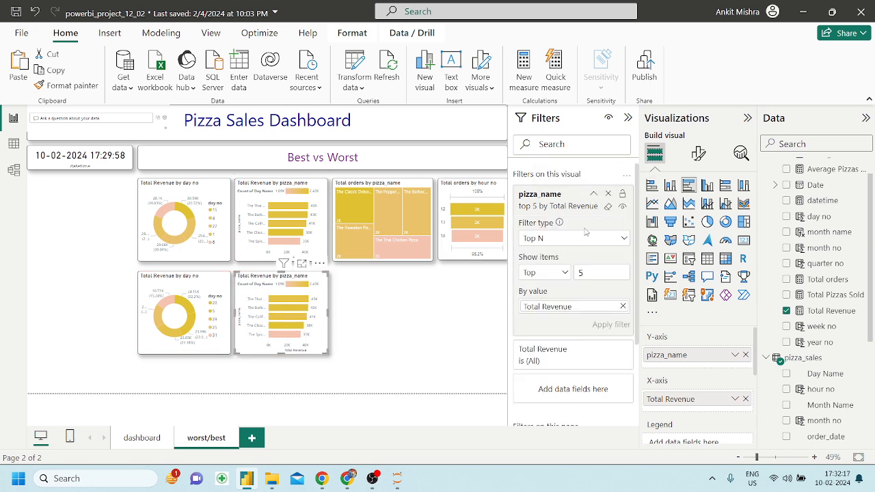
click(545, 273)
click(537, 307)
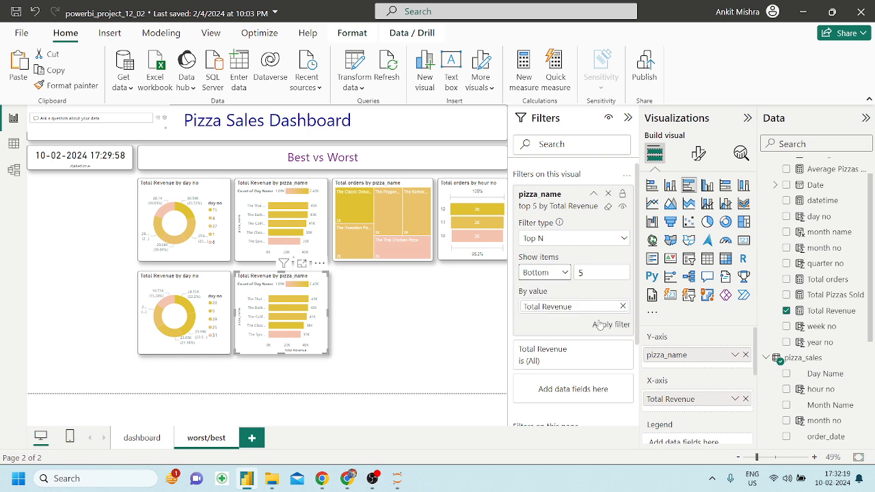
click(606, 323)
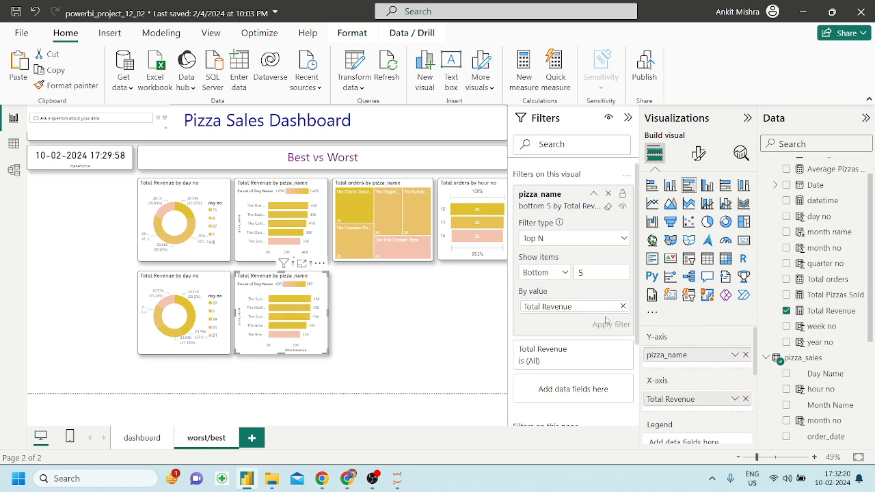
click(393, 322)
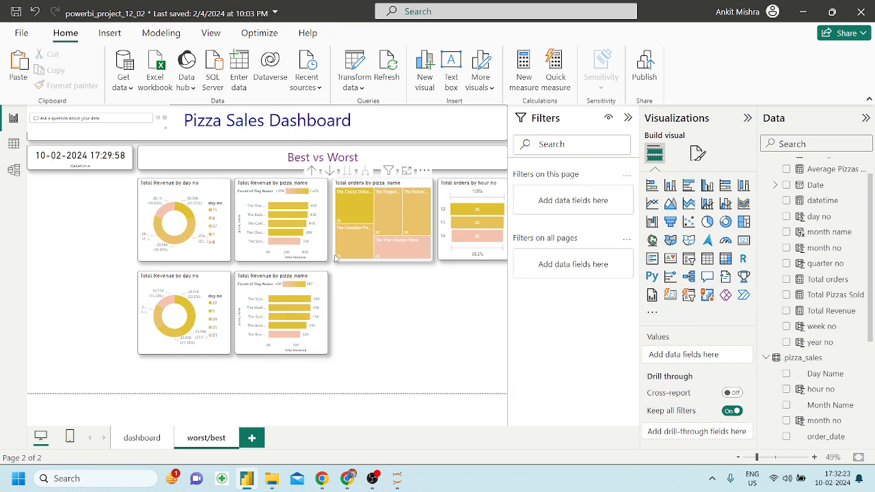
Duplicate the Total orders by pizza_name treemap into the bottom row, filtered to Bottom 5.
click(335, 257)
key(ctrl+c)
key(ctrl+v)
drag(336, 257, 341, 353)
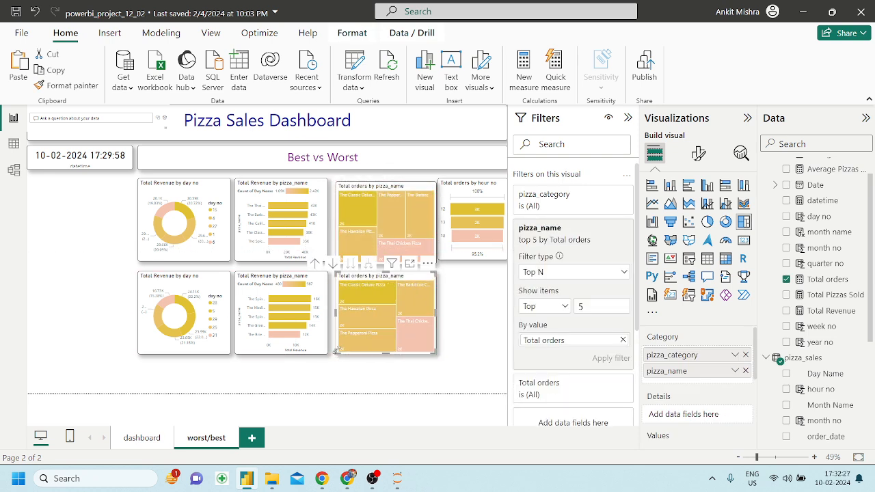
click(537, 309)
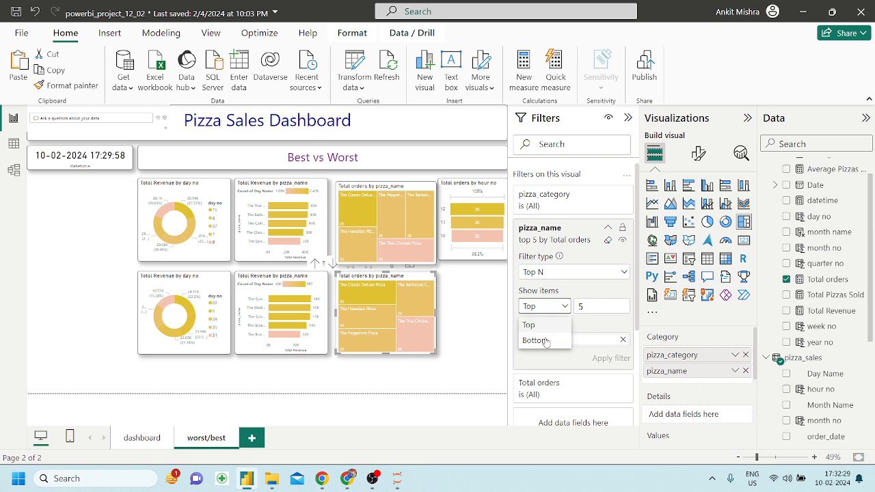
click(543, 340)
click(611, 358)
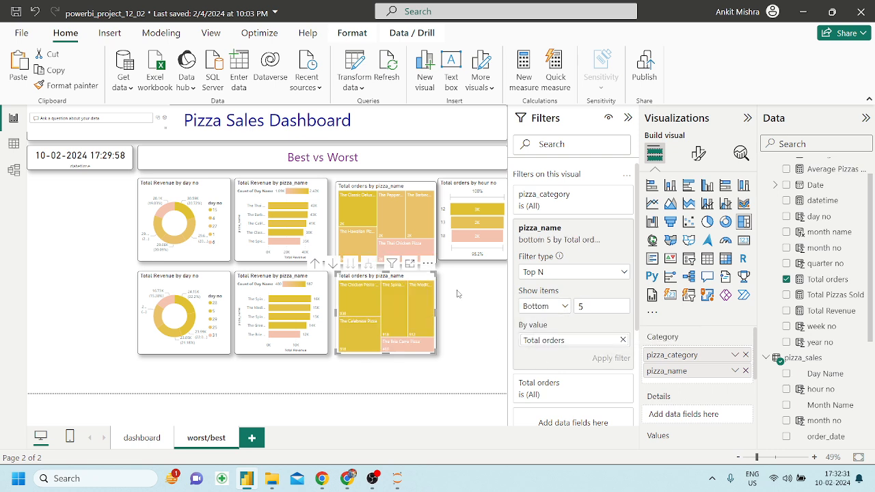
Duplicate the hour no 100% bar chart into the bottom row.
click(467, 257)
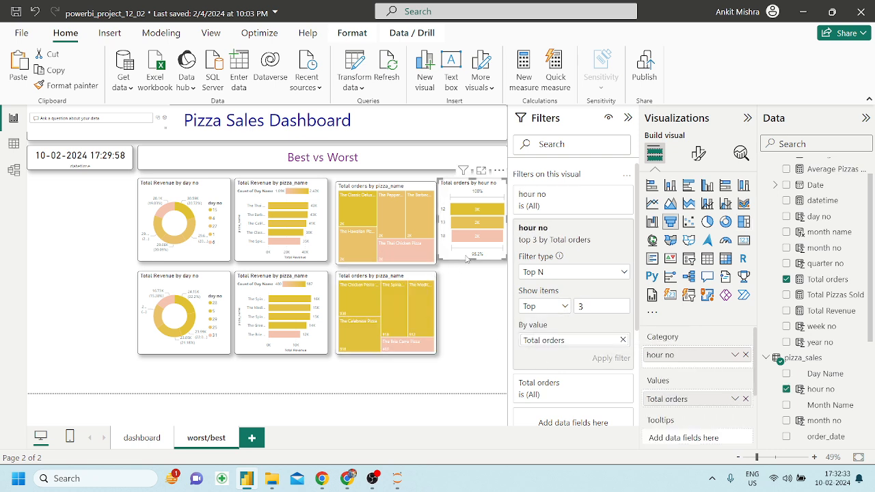
key(ctrl+c)
key(ctrl+v)
drag(467, 257, 476, 347)
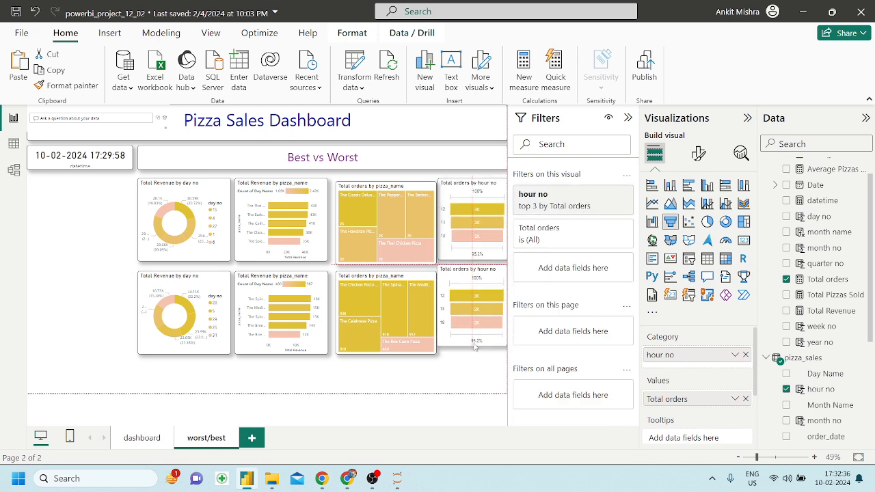
Nudge the top treemap into alignment between its neighbours, clearing the Pepperoni highlight.
click(346, 257)
drag(345, 255, 348, 255)
key(Right)
key(Right)
key(Right)
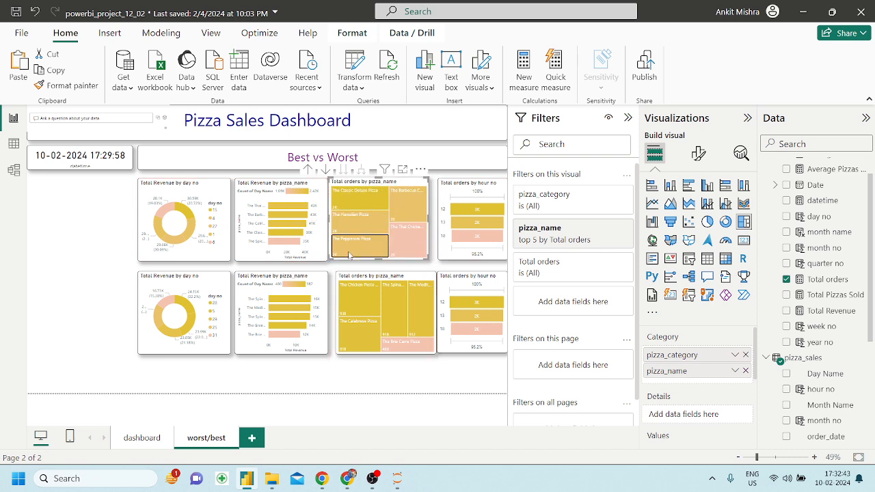
click(350, 255)
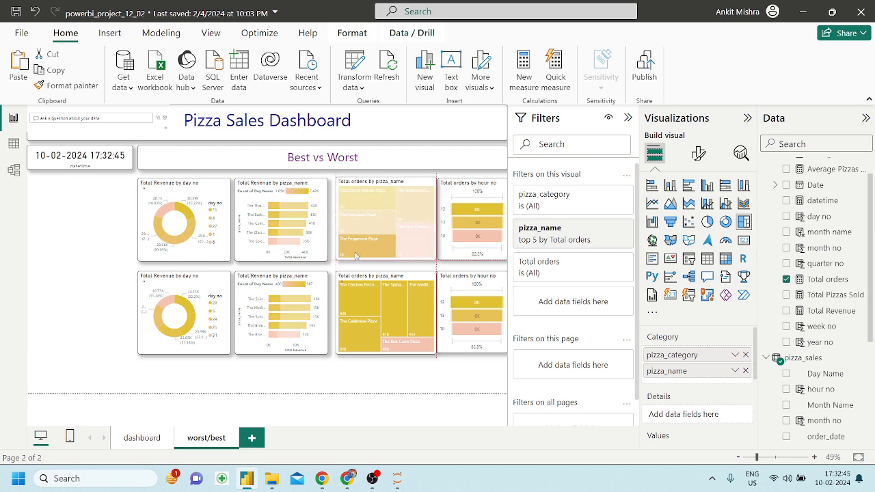
drag(351, 253, 354, 253)
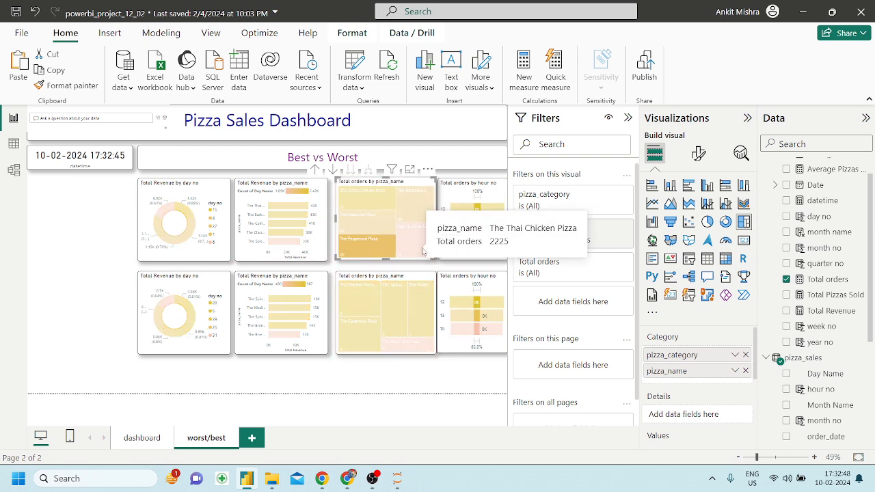
click(381, 249)
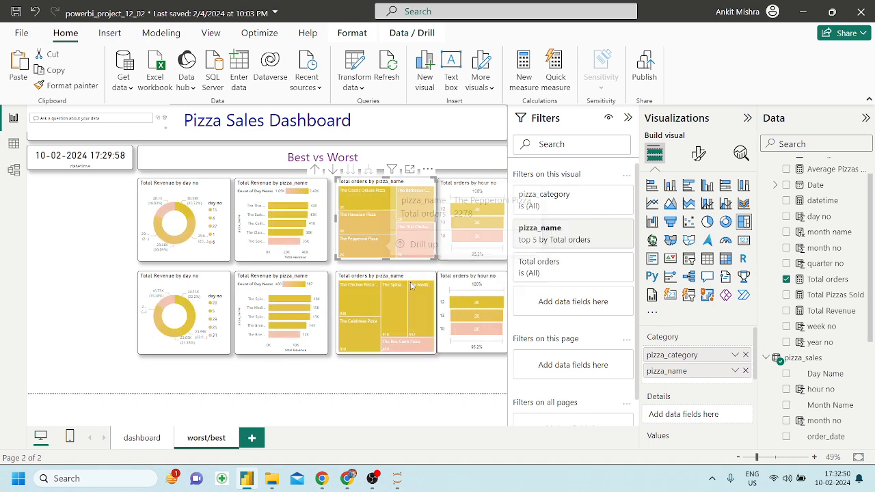
click(462, 349)
Hide the filters pane and snap the lower hour chart's left edge to the one above.
click(628, 117)
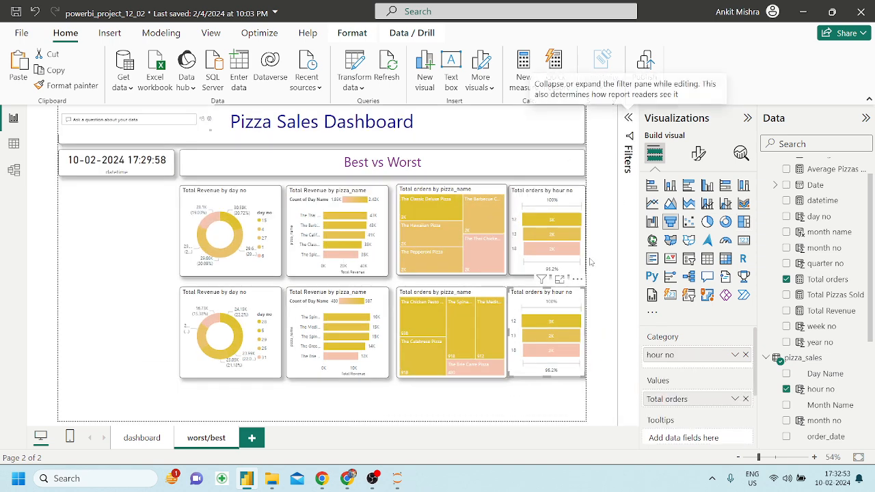
mouse_move(509, 332)
mouse_down()
mouse_move(517, 333)
mouse_move(509, 335)
mouse_up()
click(471, 400)
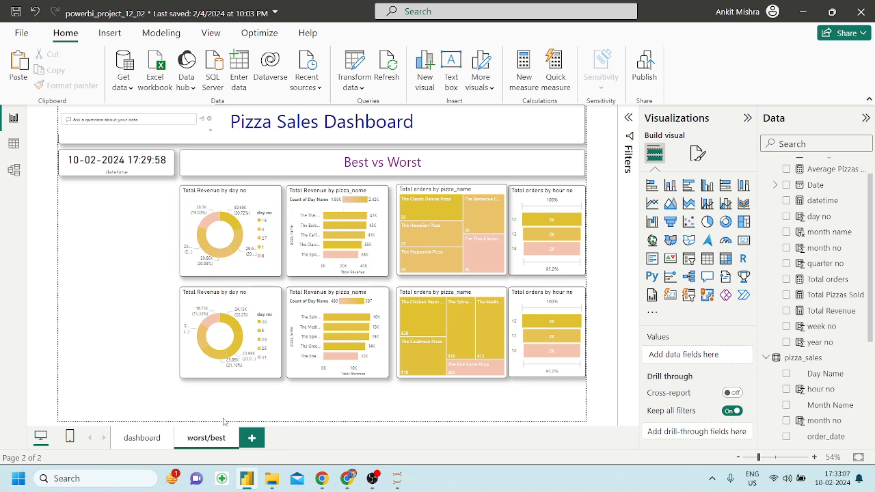
Move both day no donuts to the left edge, stacked in one column.
click(138, 446)
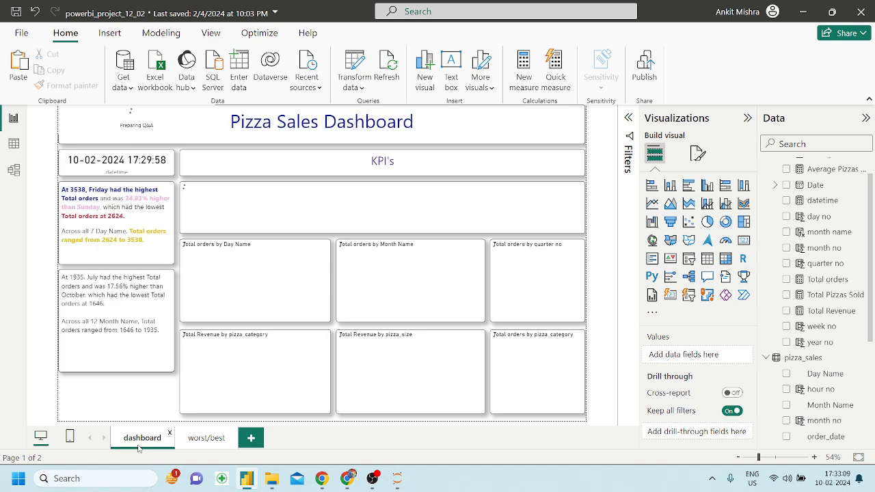
click(203, 441)
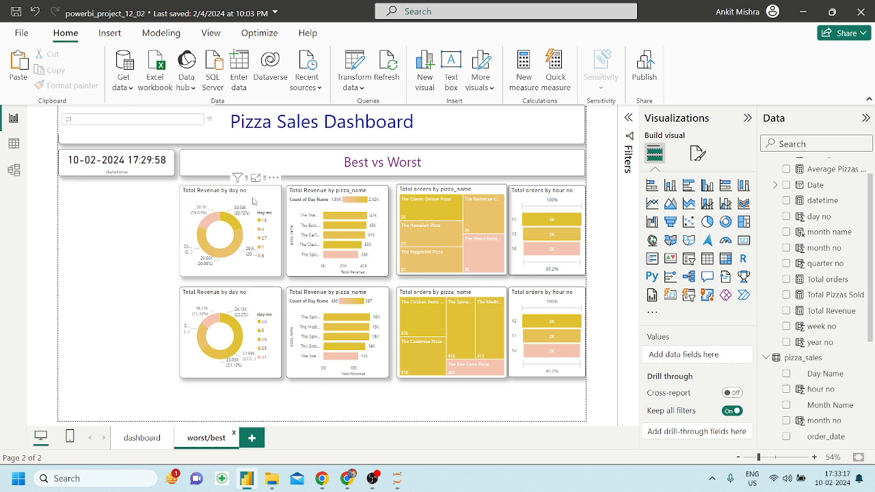
drag(260, 199, 145, 204)
drag(252, 302, 140, 300)
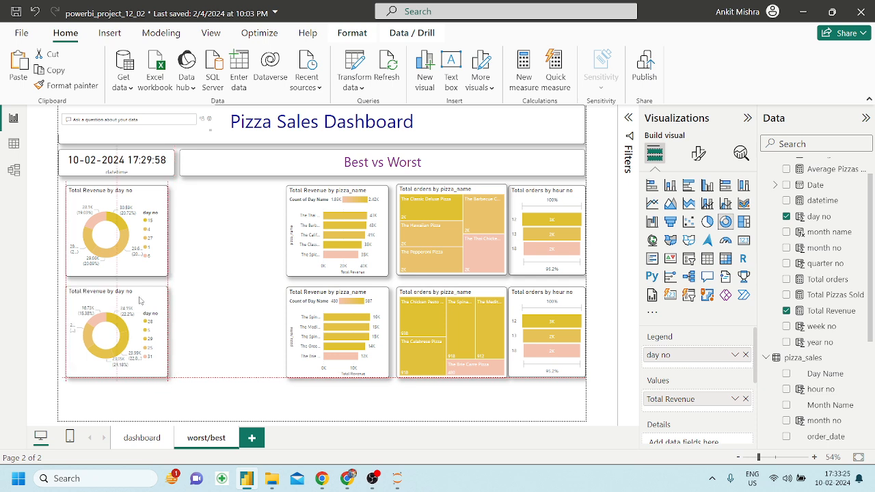
Enlarge the upper day no donut and move the lower pizza revenue bar chart beside the donuts.
click(164, 272)
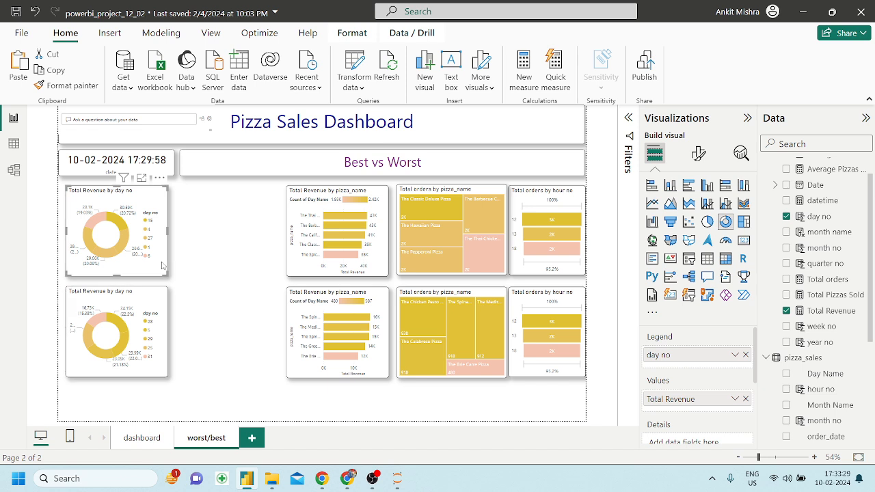
drag(164, 272, 250, 281)
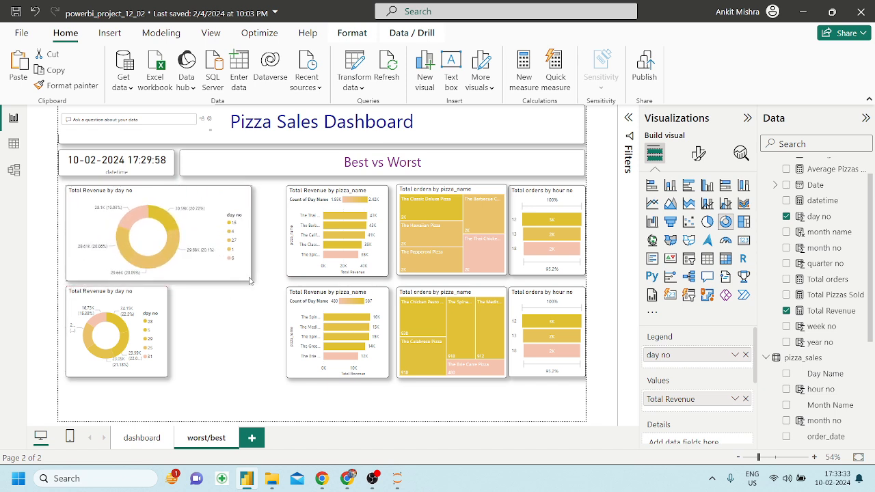
click(165, 302)
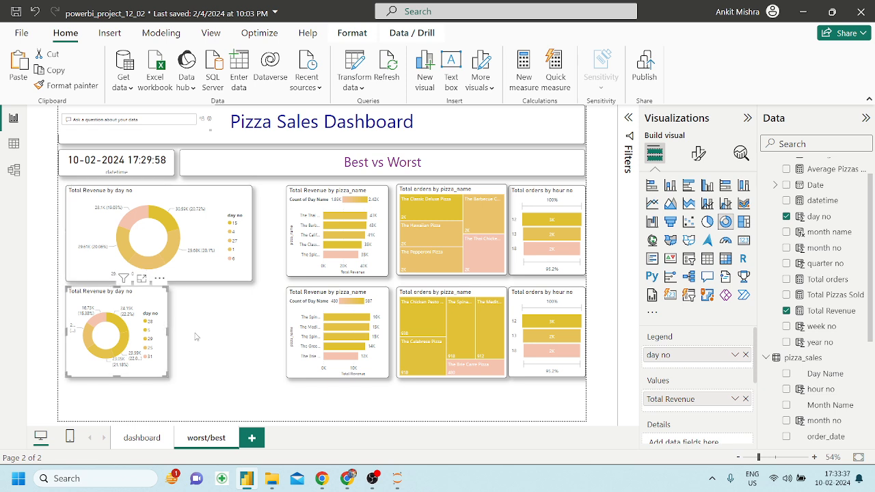
drag(299, 346, 191, 345)
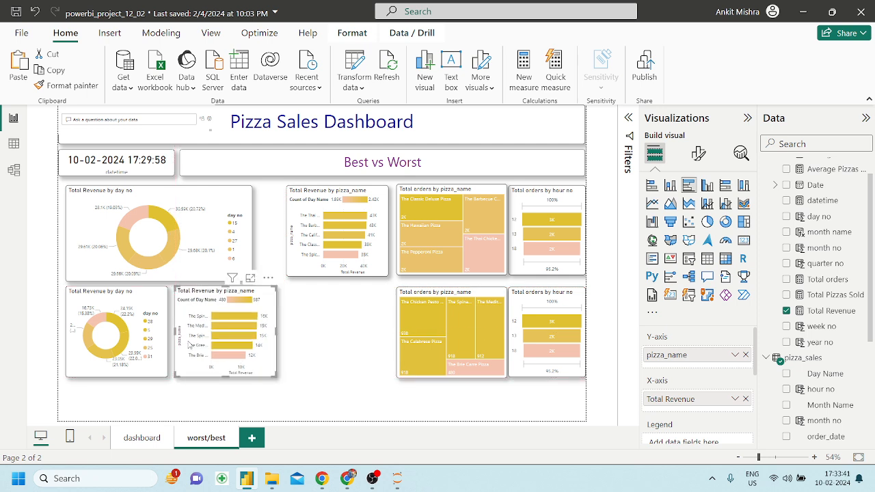
click(268, 240)
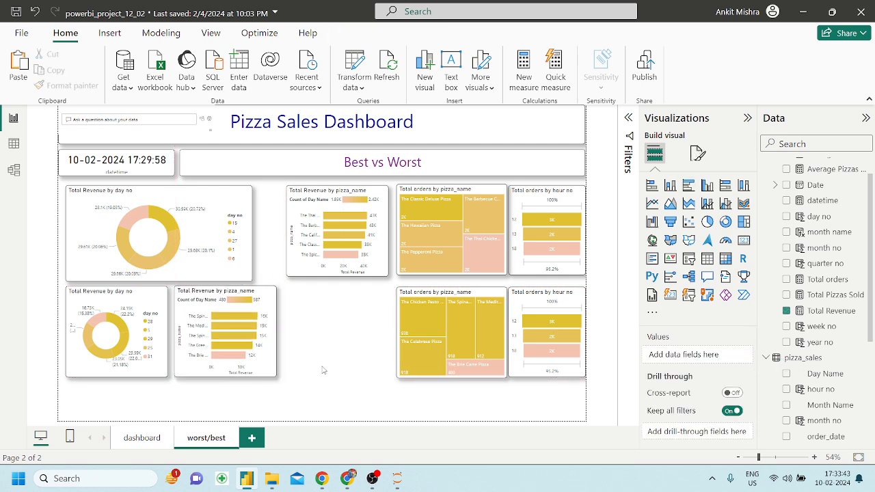
Widen the upper donut and shift the lower donut down, making it taller.
click(240, 243)
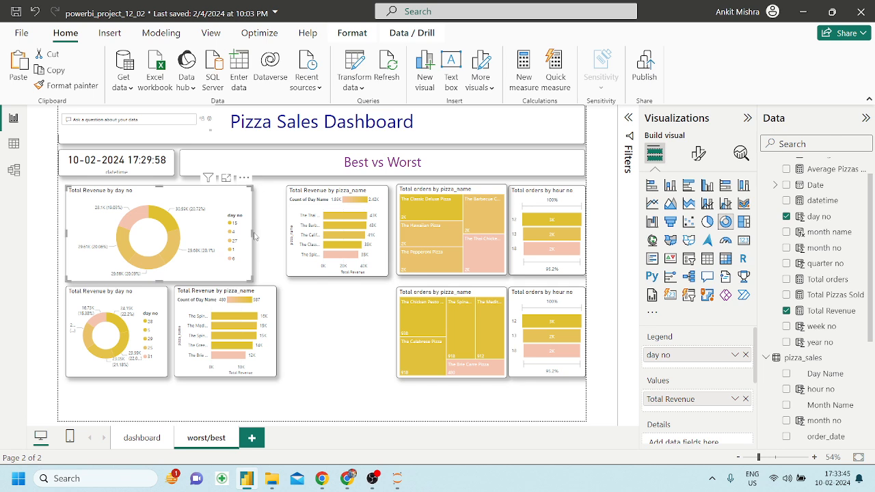
drag(252, 233, 277, 235)
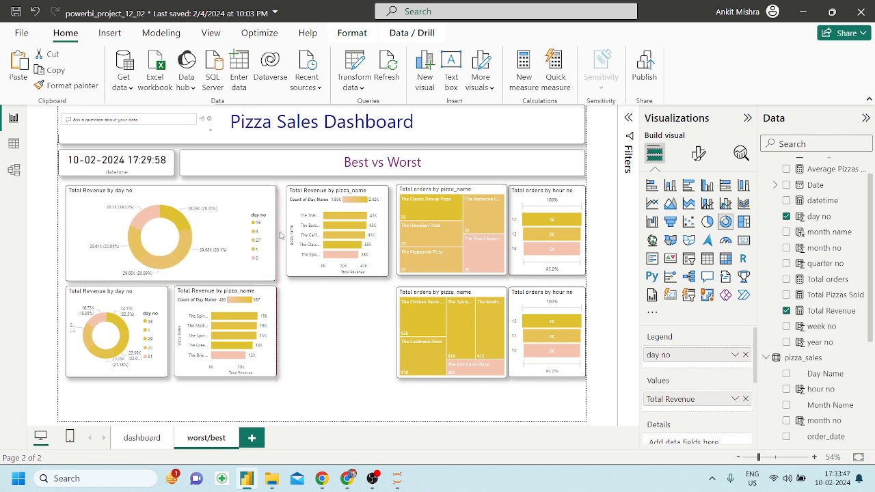
drag(167, 333, 162, 368)
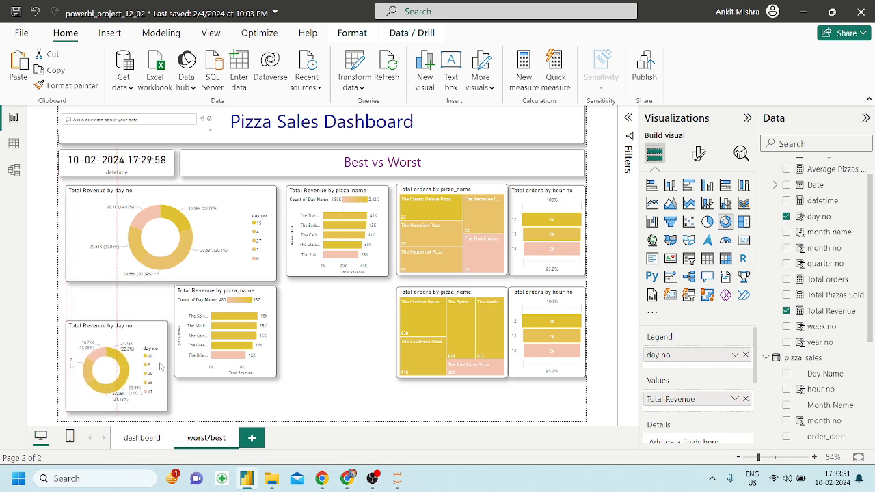
drag(124, 321, 123, 301)
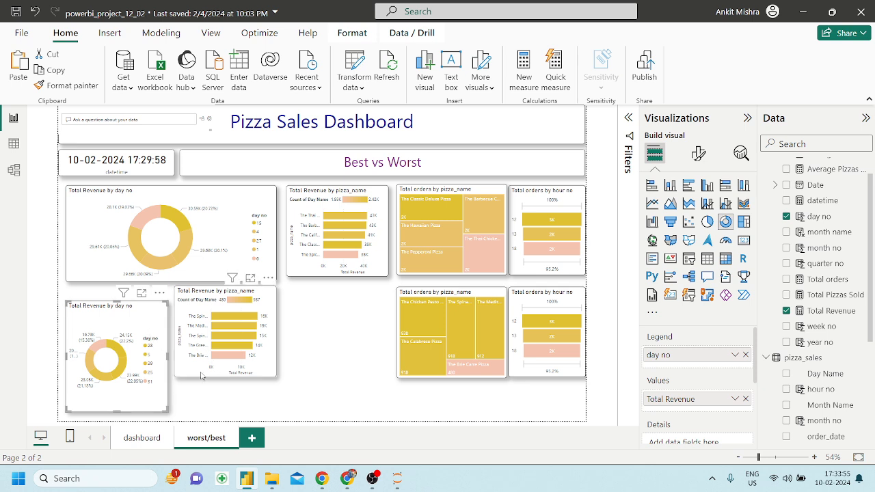
Move the lower bar chart aside, fine-tune the lower donut's width and heighten the upper donut.
drag(254, 375, 402, 390)
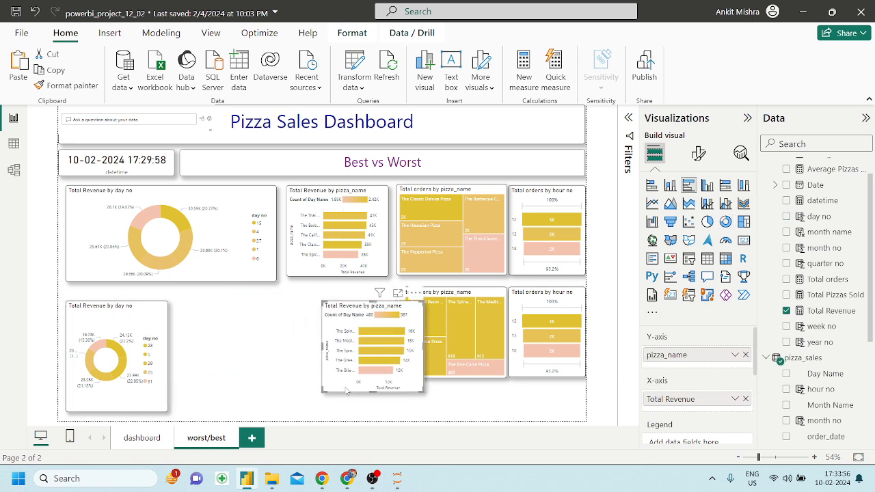
click(159, 370)
drag(167, 356, 188, 362)
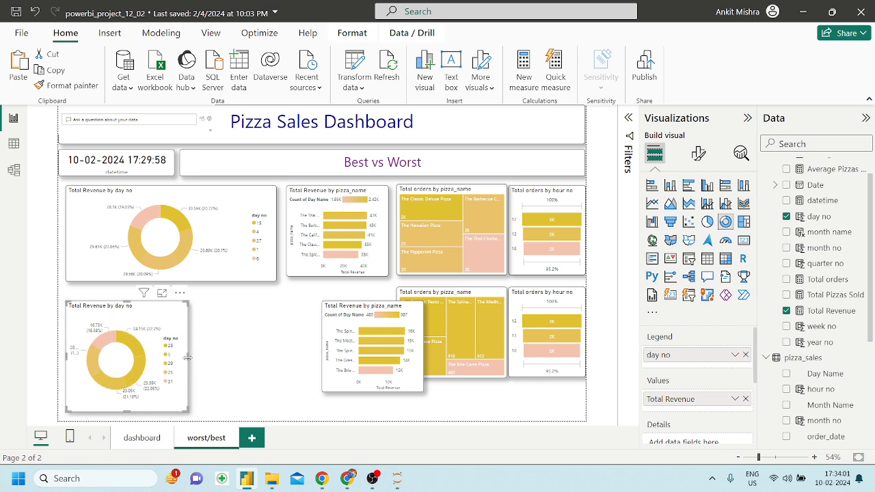
click(178, 279)
drag(172, 282, 171, 298)
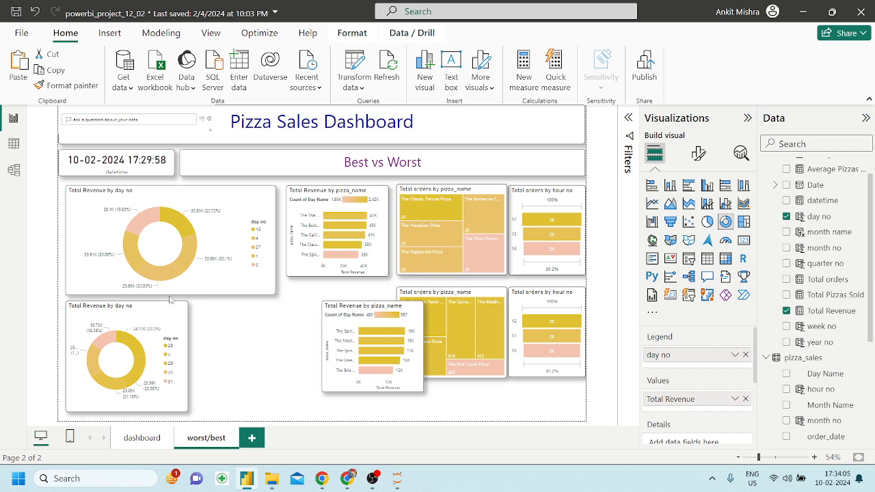
click(181, 332)
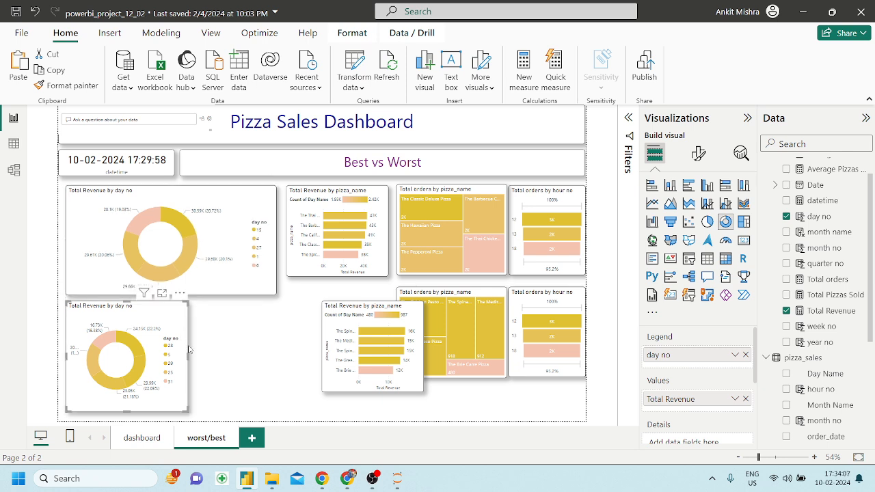
drag(185, 356, 180, 356)
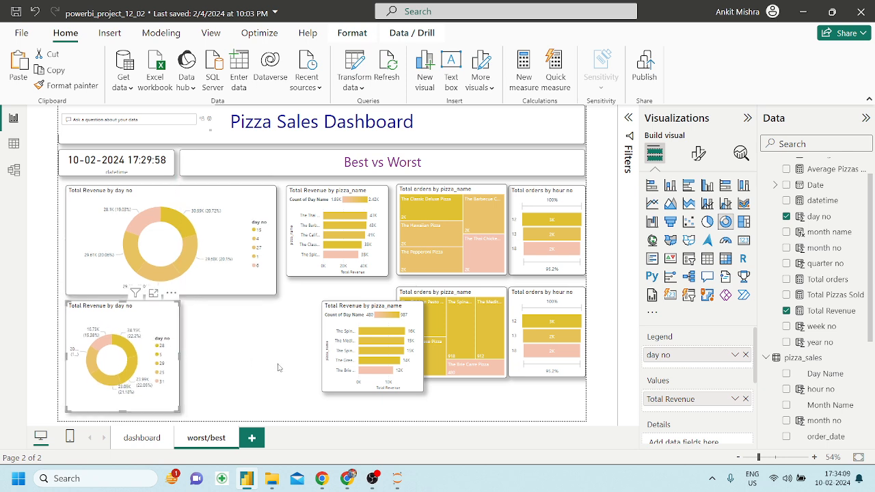
Place the lower pizza bar chart right of the lower donut and stretch it to match its height.
drag(383, 383, 246, 383)
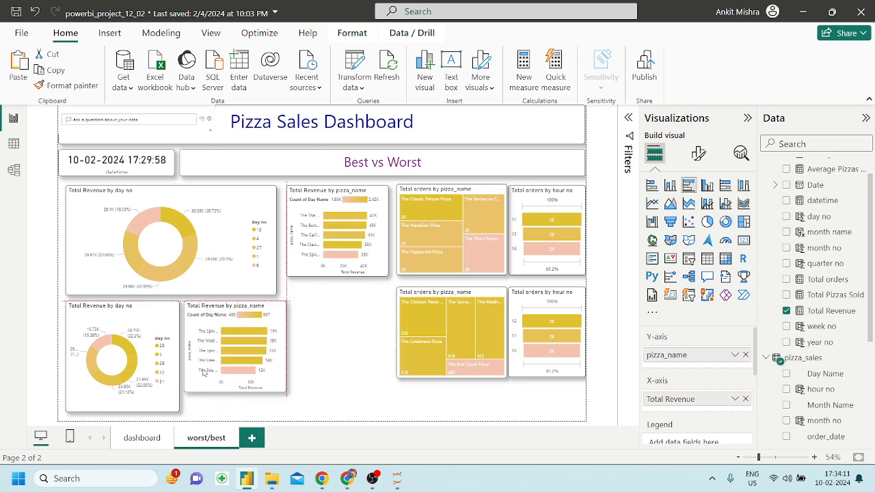
drag(237, 398, 238, 411)
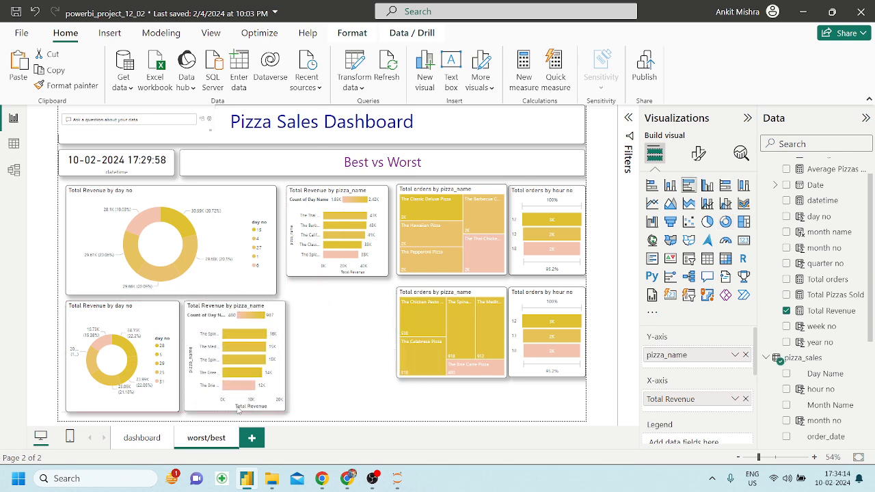
click(302, 357)
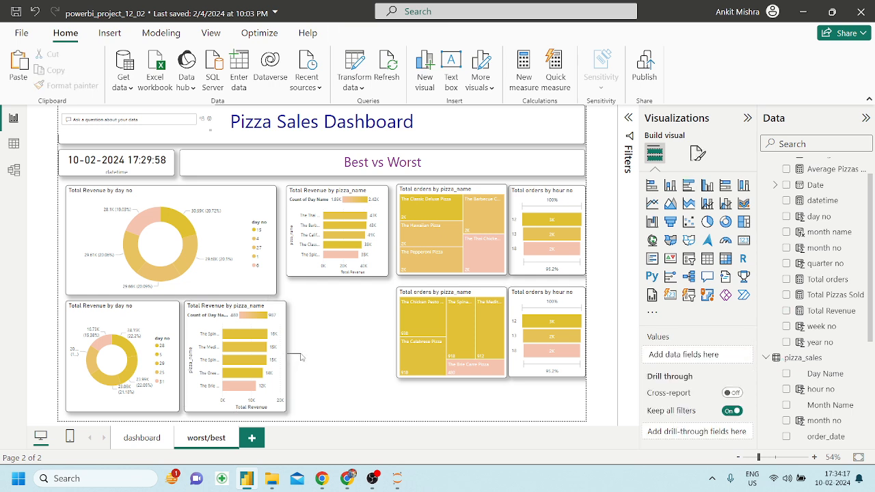
click(281, 357)
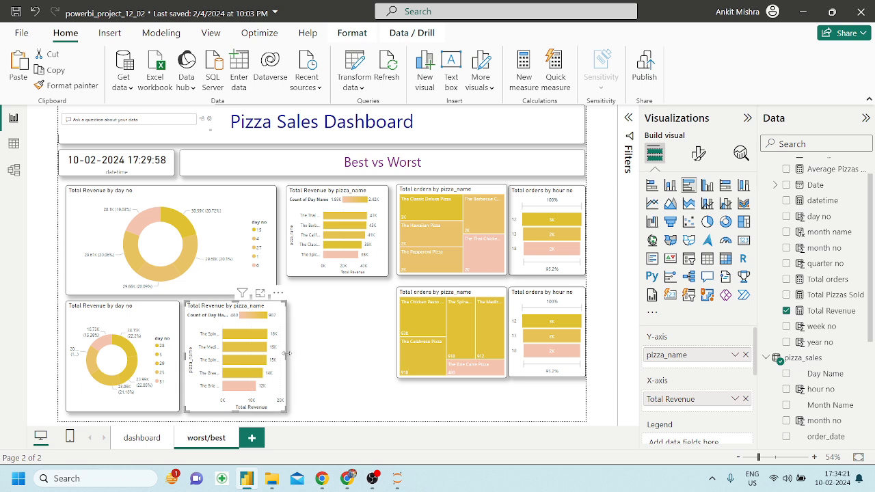
drag(287, 353, 291, 358)
Nudge the top pizza revenue bar chart left and move the lower orders treemap left and down.
click(328, 331)
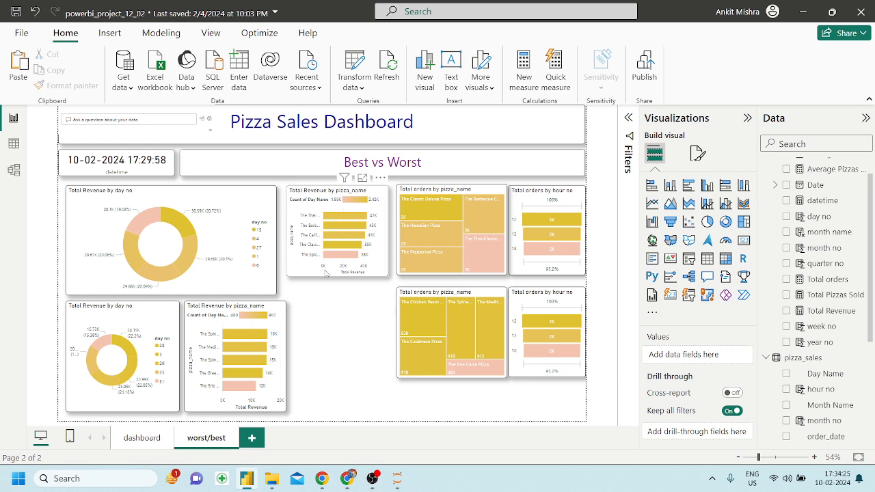
drag(326, 272, 322, 274)
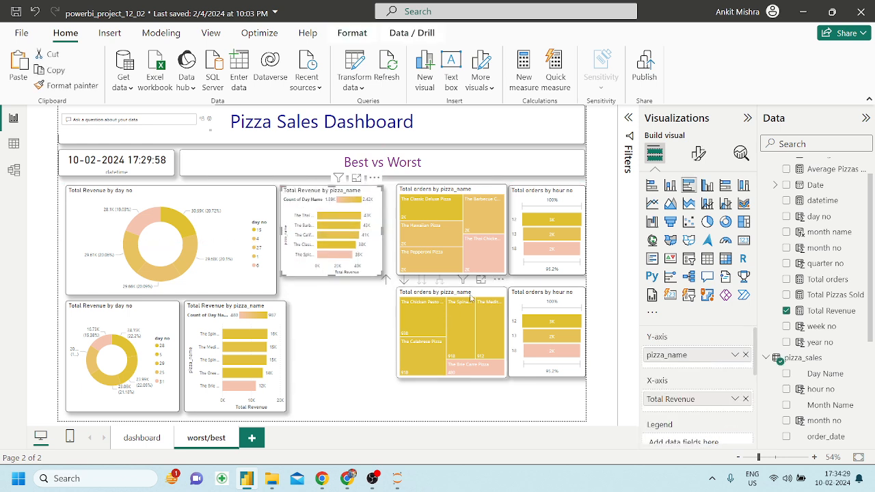
drag(469, 292, 377, 314)
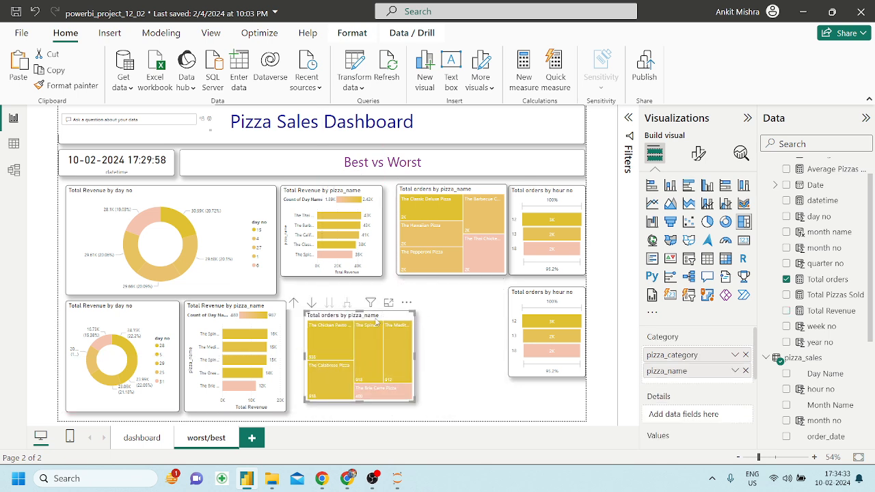
Narrow the lower day no donut and fit the lower pizza bar chart snugly beside it.
click(282, 350)
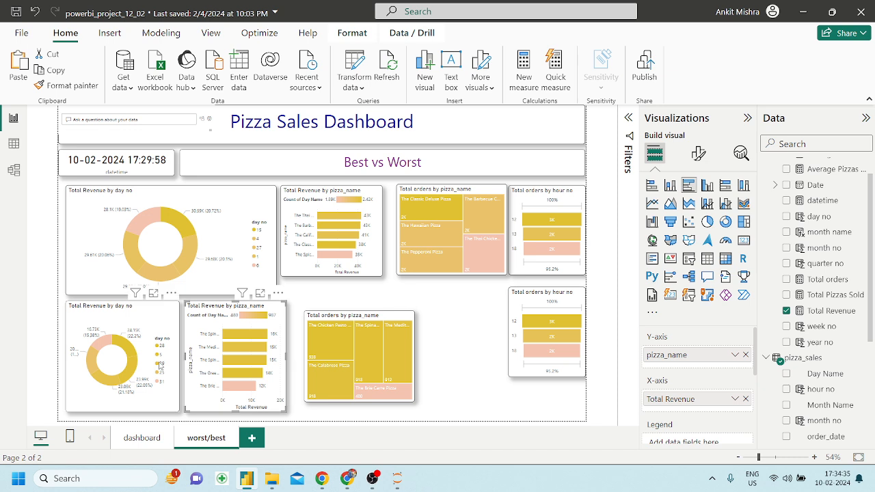
click(175, 353)
drag(177, 356, 175, 357)
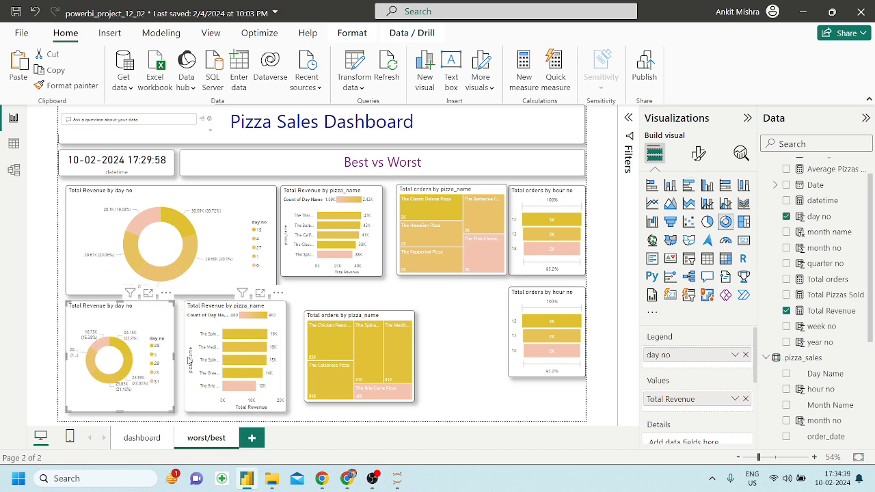
click(187, 357)
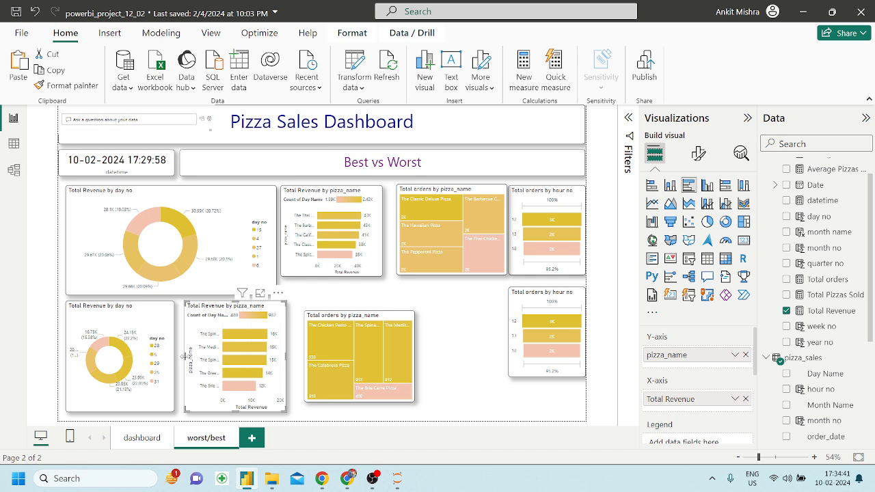
drag(185, 356, 180, 356)
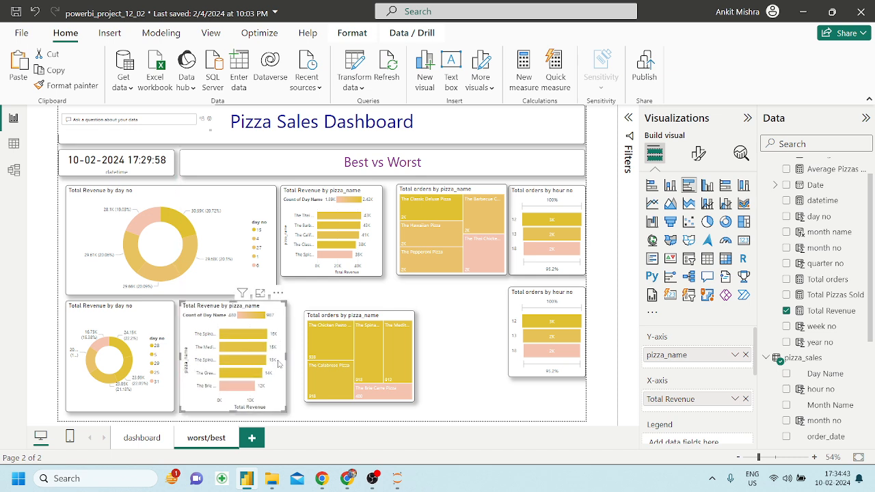
drag(288, 355, 277, 356)
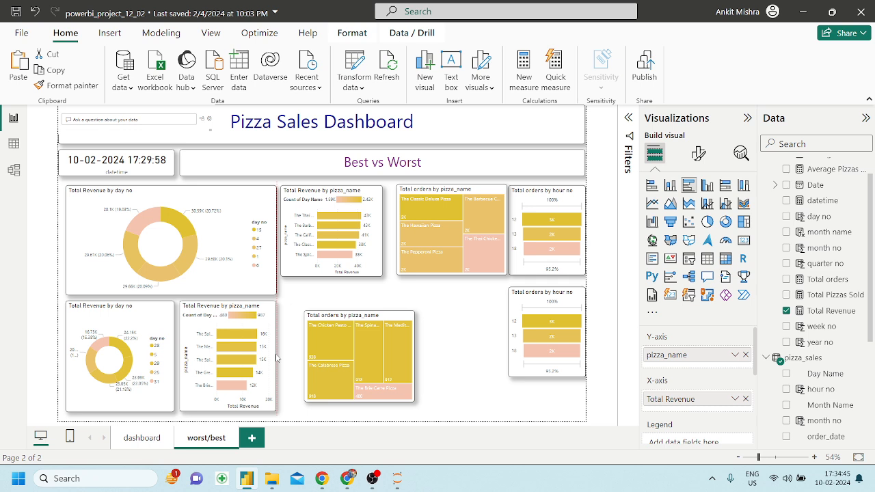
click(395, 284)
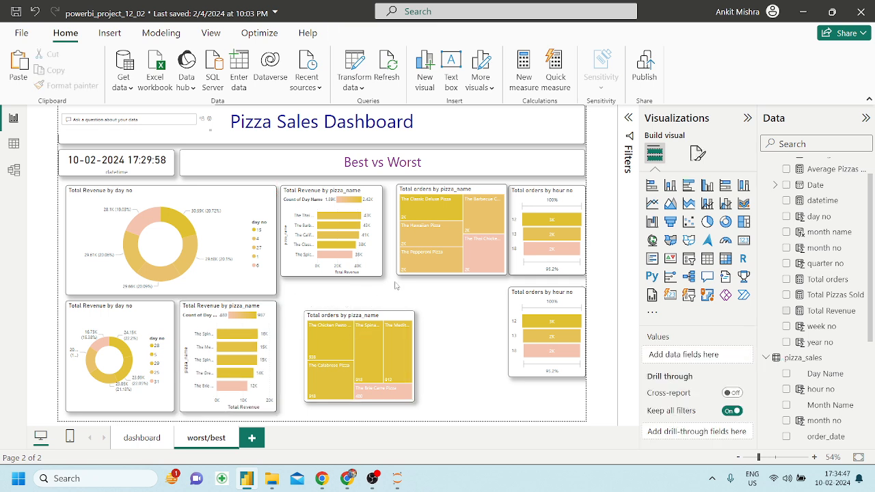
Move the lower treemap right and stretch the upper pizza revenue bar chart to the page bottom.
drag(378, 313, 470, 313)
click(321, 270)
drag(333, 276, 334, 412)
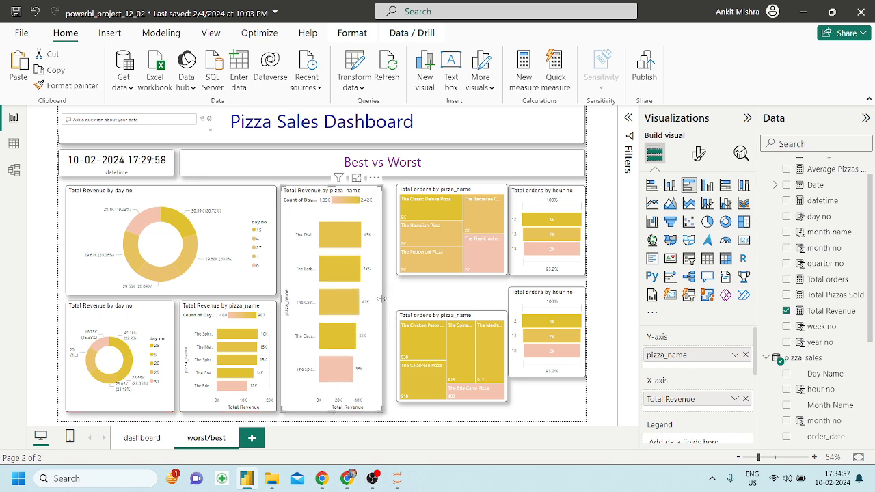
mouse_move(382, 299)
mouse_down()
mouse_move(398, 301)
mouse_move(390, 302)
mouse_up()
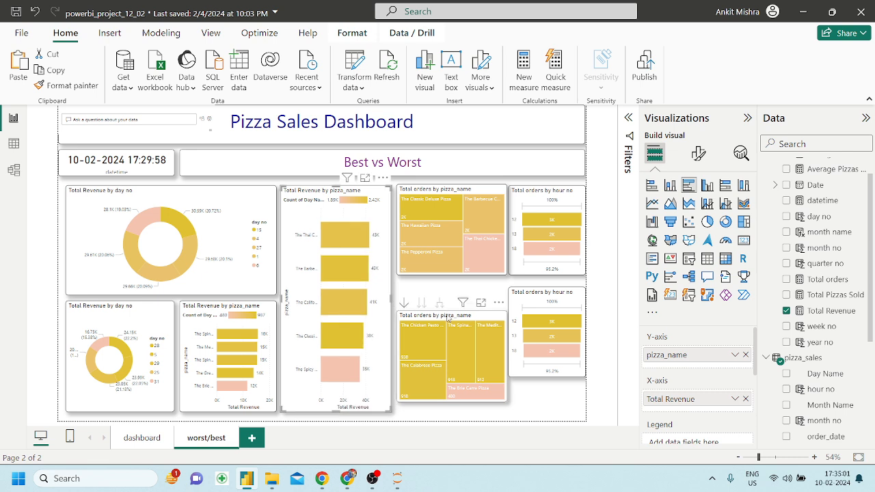
Move the lower orders treemap up beneath the top treemap and stretch it to the page bottom.
drag(448, 312, 448, 299)
drag(445, 381, 450, 409)
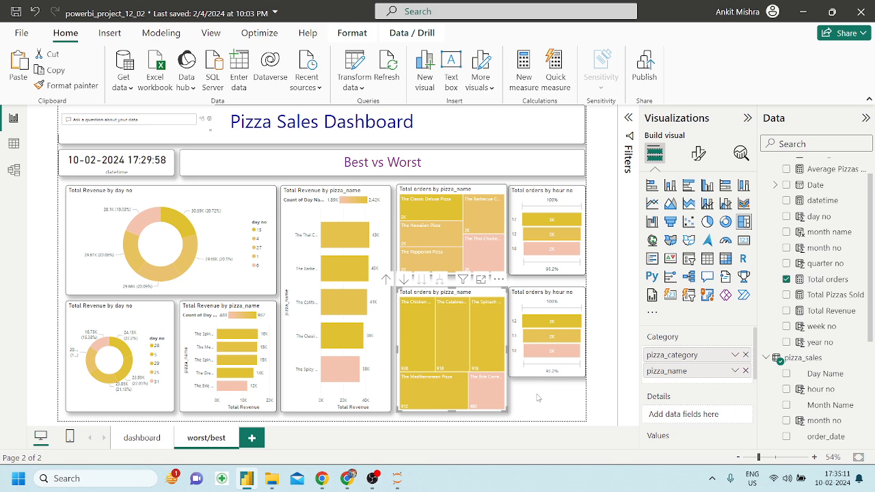
click(538, 398)
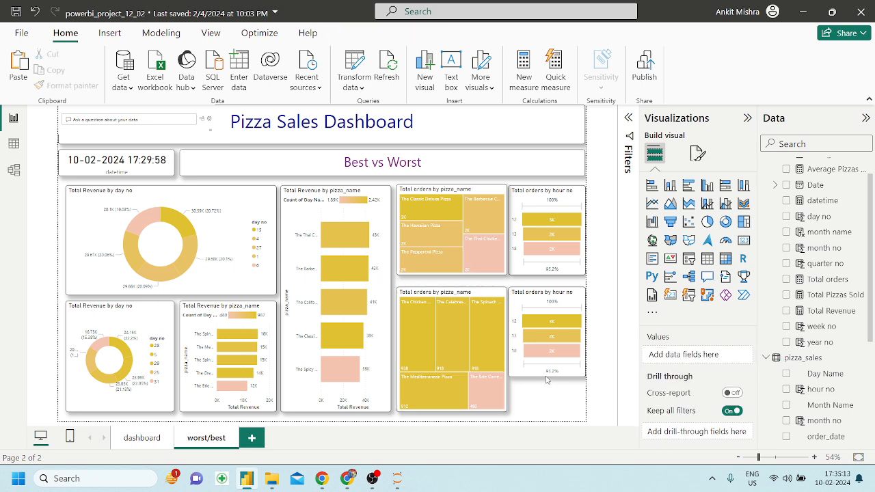
click(473, 294)
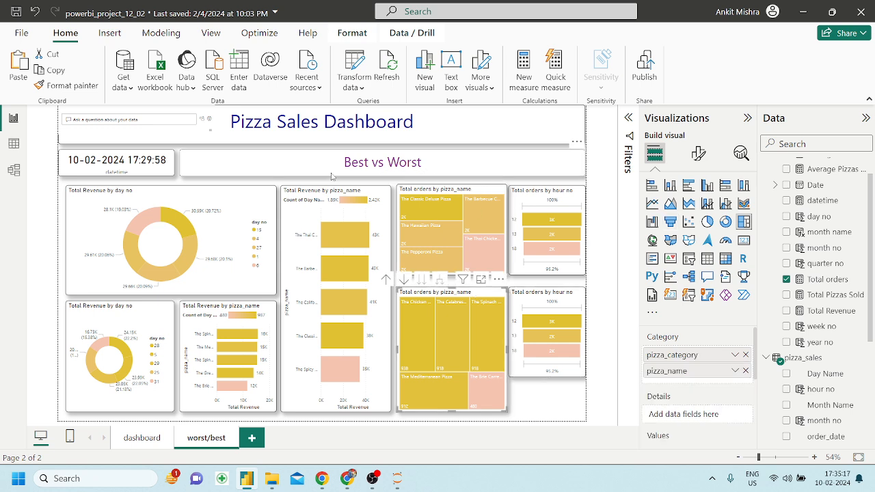
click(306, 167)
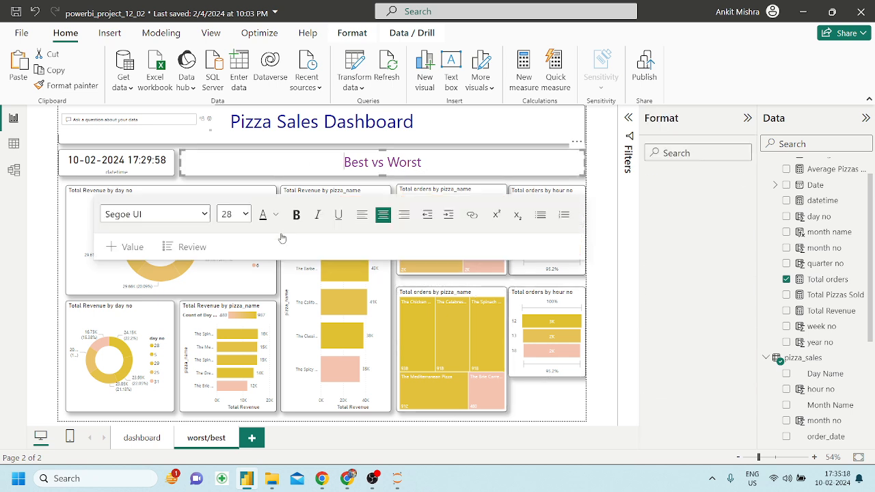
click(261, 275)
click(539, 400)
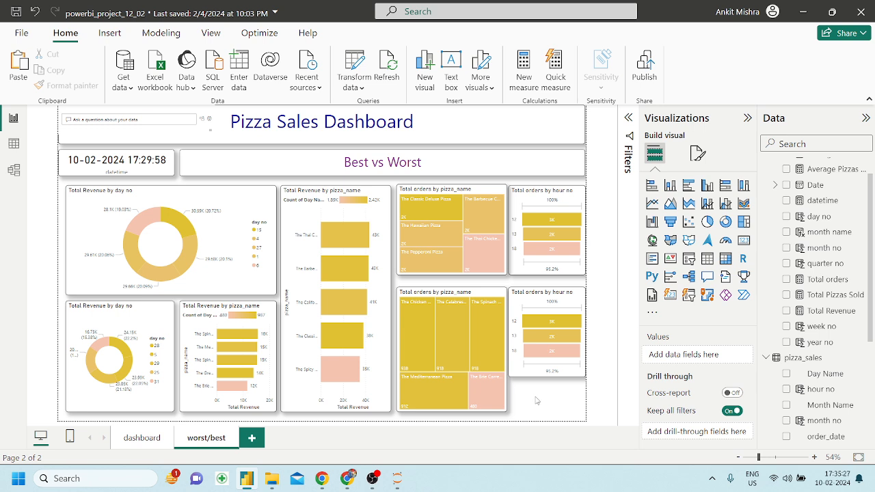
Shrink the upper bar chart back into the top row and widen the lower treemap beneath it.
click(344, 412)
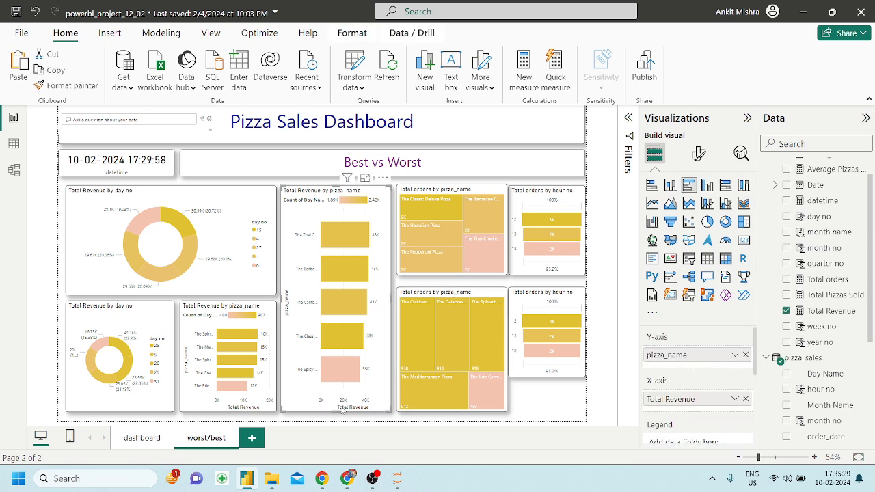
drag(344, 412, 342, 287)
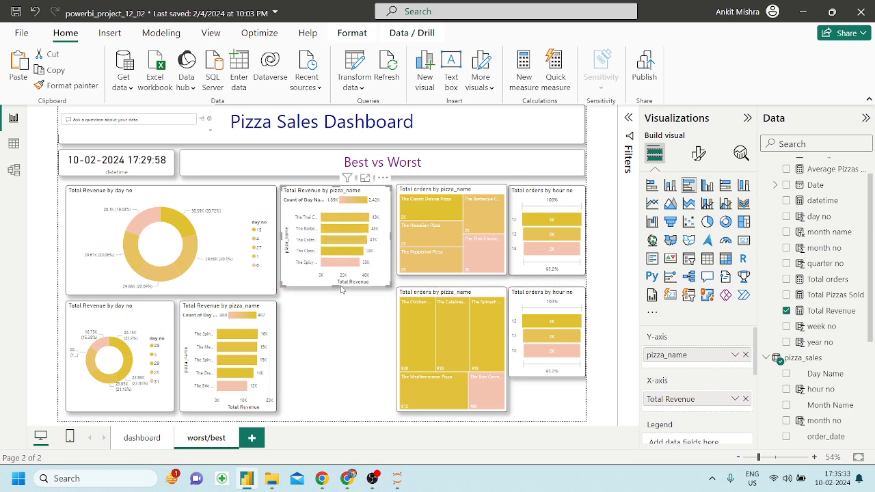
drag(502, 296, 387, 303)
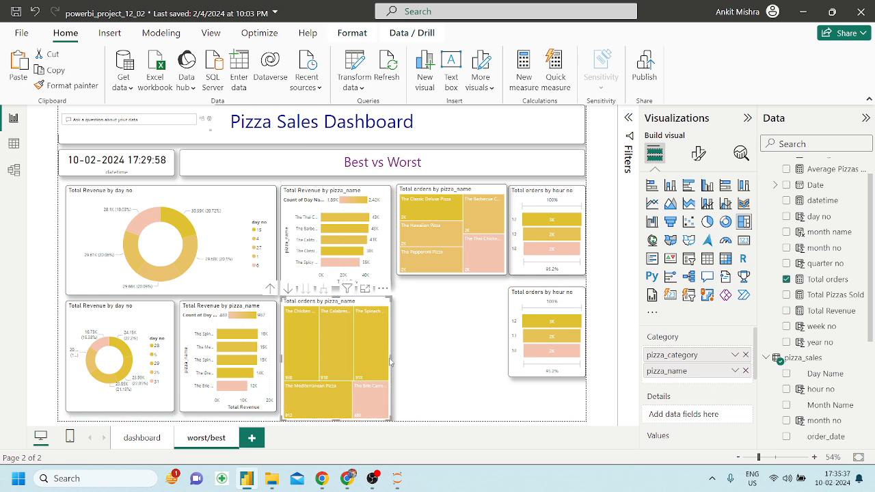
drag(391, 356, 487, 356)
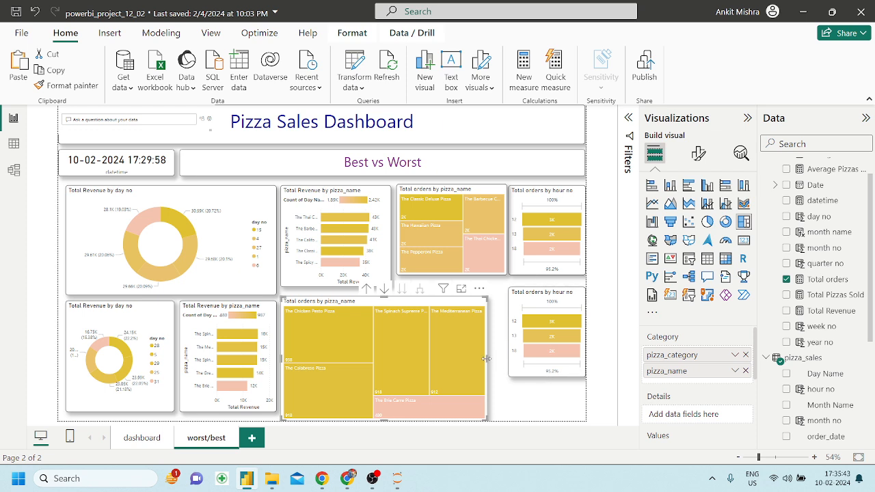
drag(486, 358, 547, 420)
Align the lower hour chart's left edge with the treemap and make the upper bar chart slightly taller.
click(516, 372)
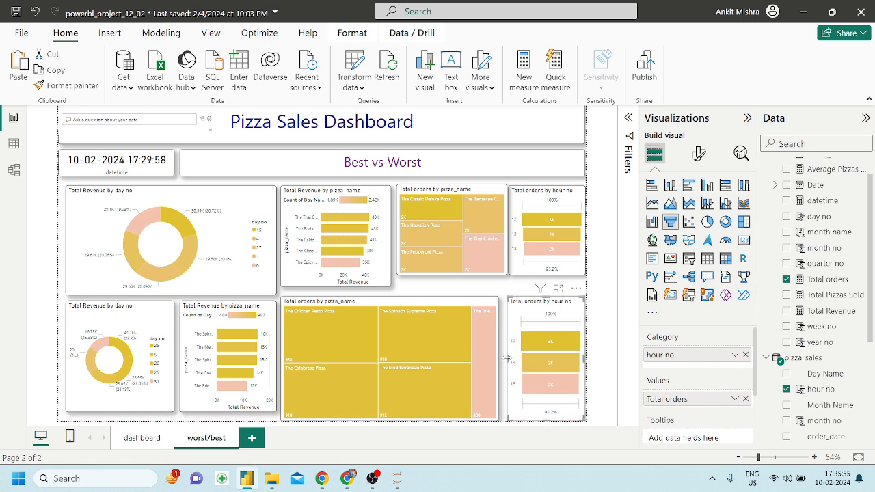
drag(506, 361, 506, 362)
click(282, 295)
click(327, 280)
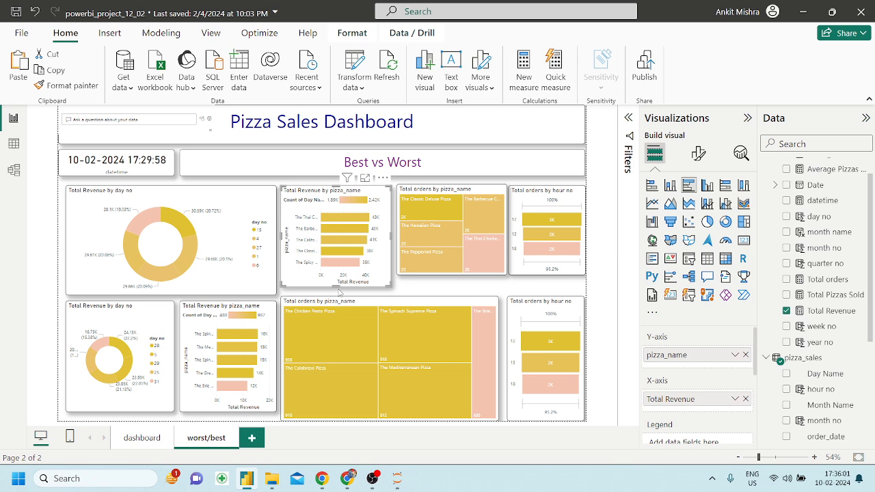
drag(337, 291, 337, 295)
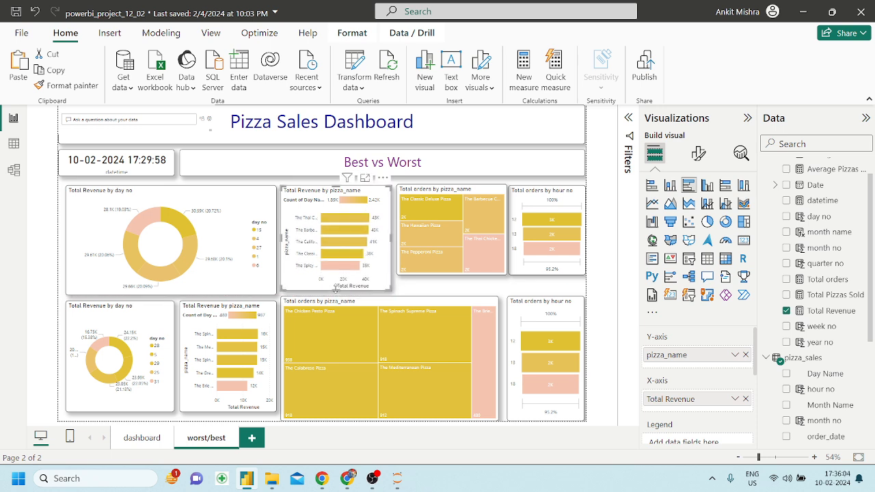
Clear the Pepperoni Pizza cross-highlight and drag the top orders treemap's bottom down to match the bar chart.
click(414, 268)
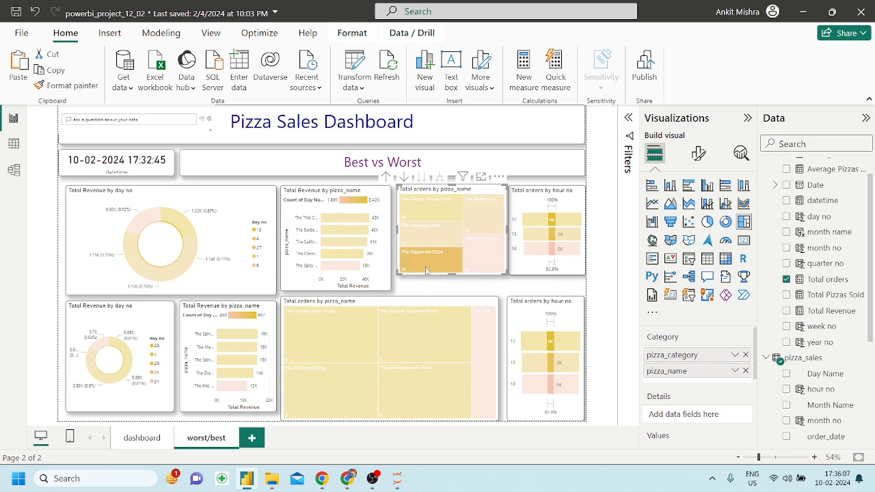
click(427, 268)
click(470, 285)
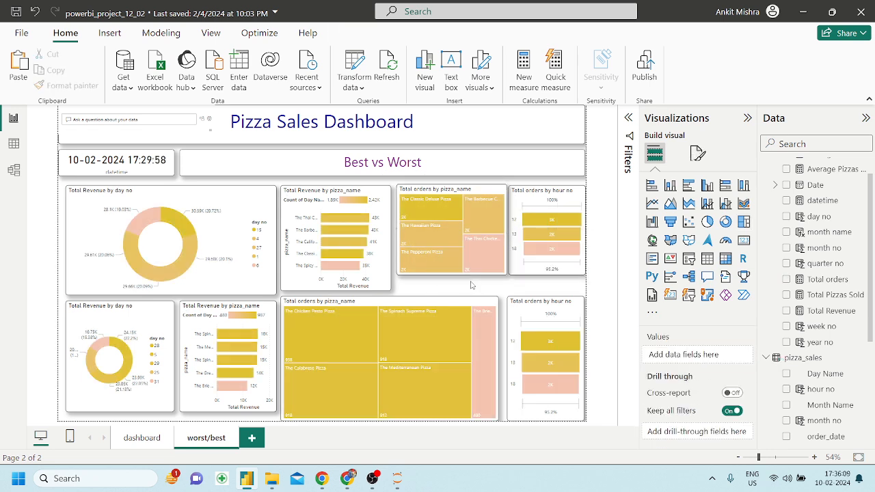
click(454, 272)
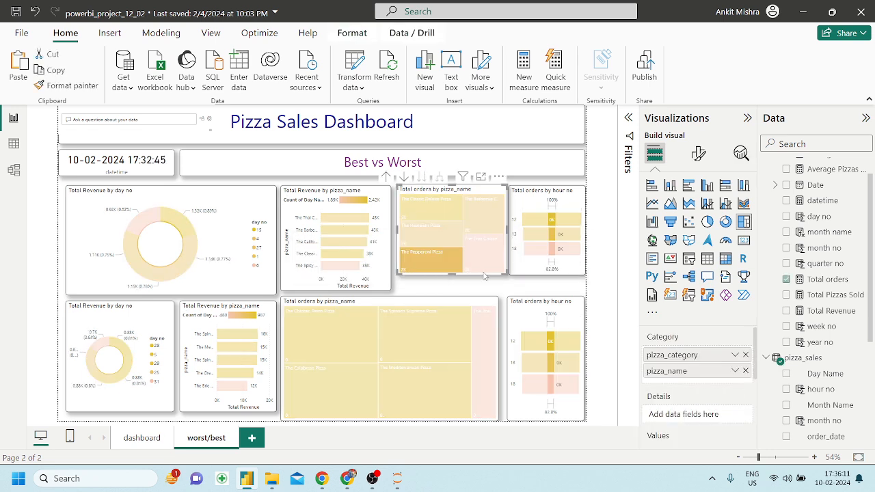
click(466, 272)
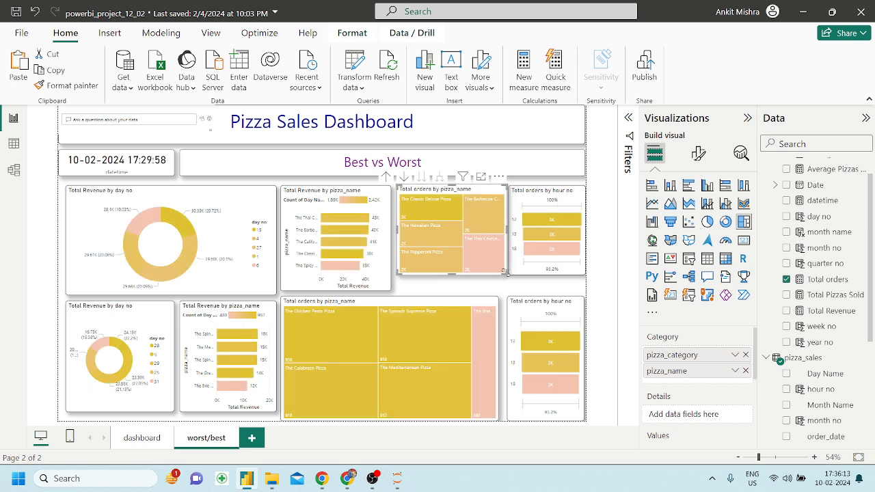
drag(506, 272, 501, 284)
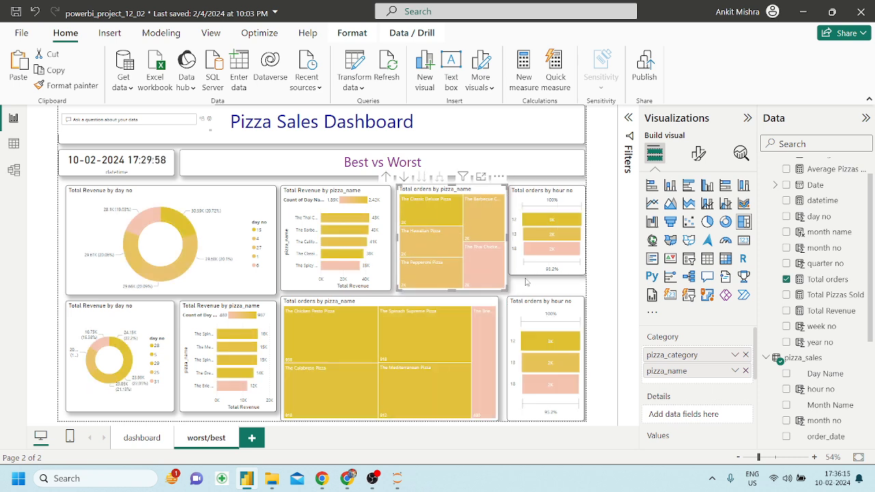
click(526, 286)
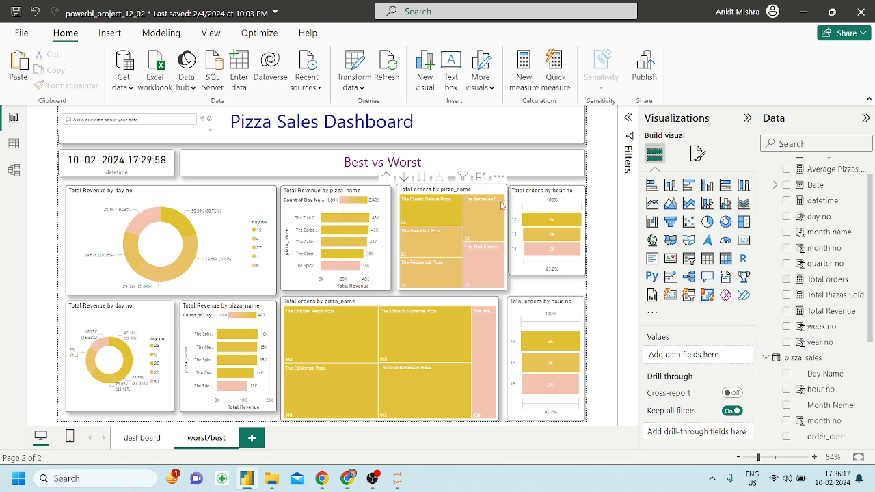
click(501, 196)
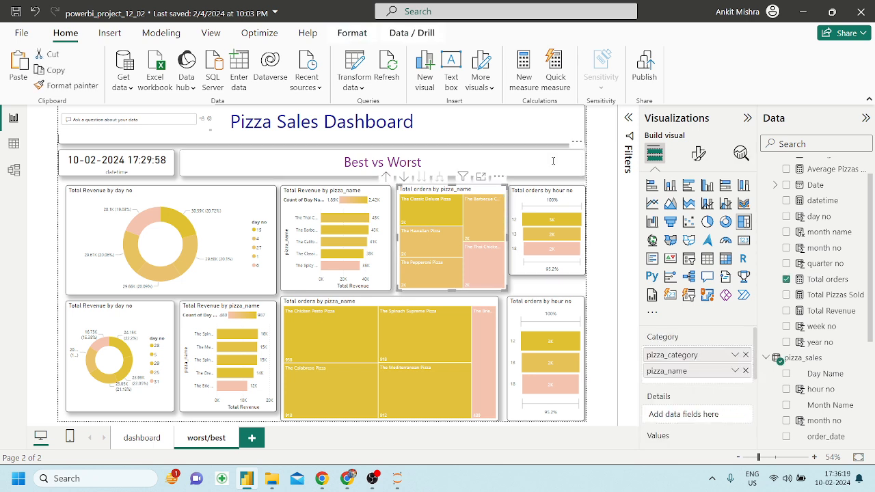
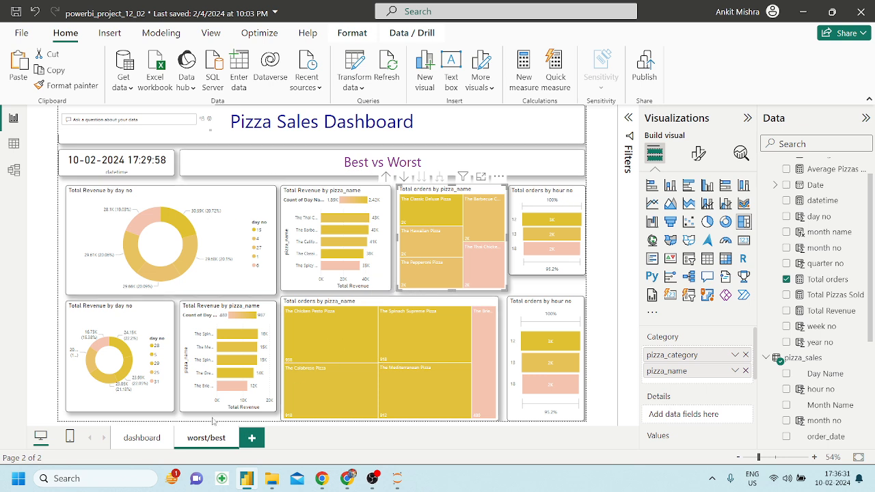
Make the lower orders-by-pizza treemap slightly shorter.
click(282, 420)
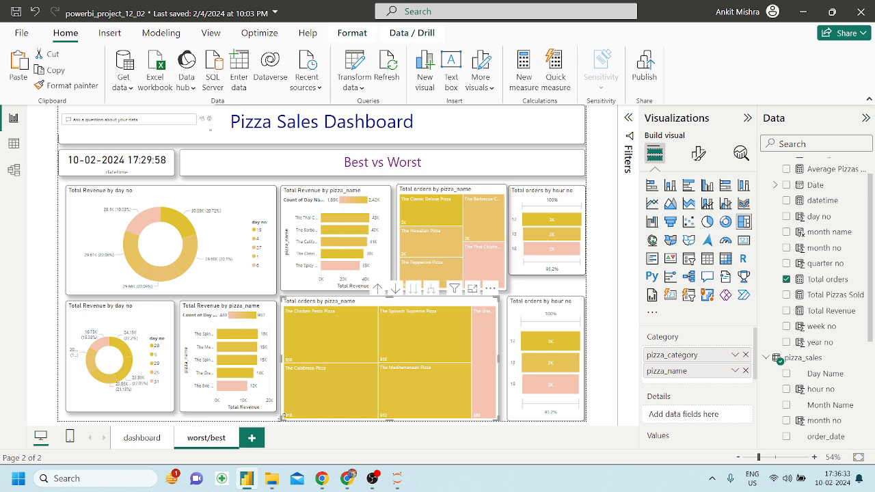
drag(390, 417, 391, 411)
click(378, 424)
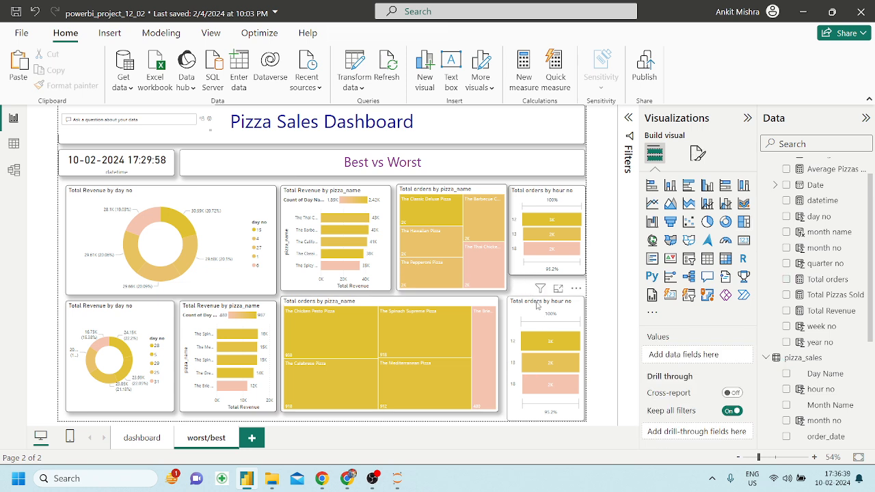
Stretch the upper Total orders by hour visual taller and shorten the lower one.
click(547, 274)
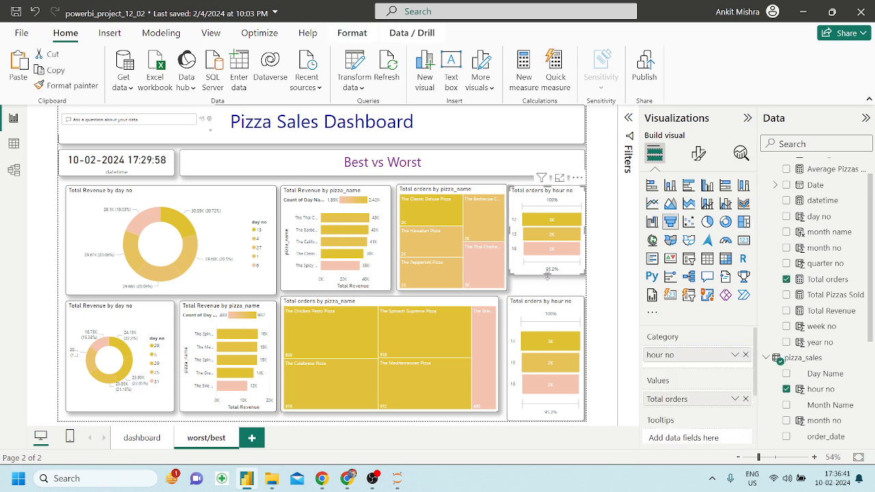
drag(547, 276, 548, 290)
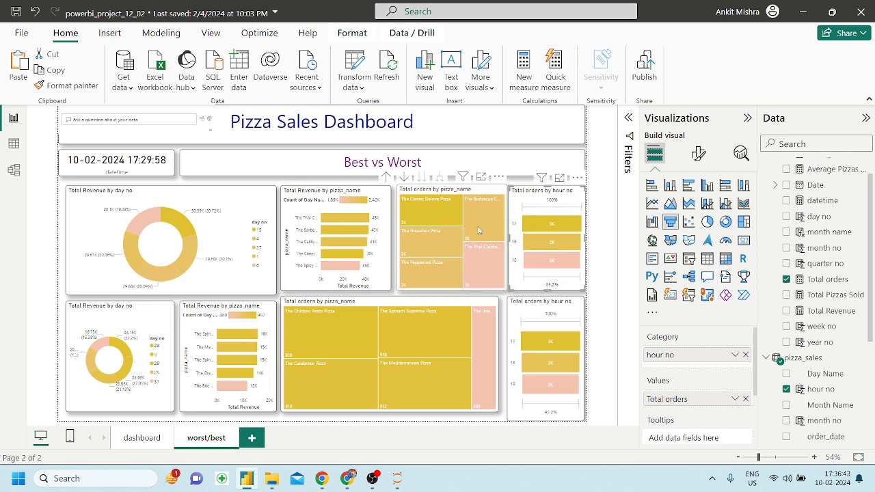
click(542, 417)
drag(543, 418, 545, 410)
click(451, 420)
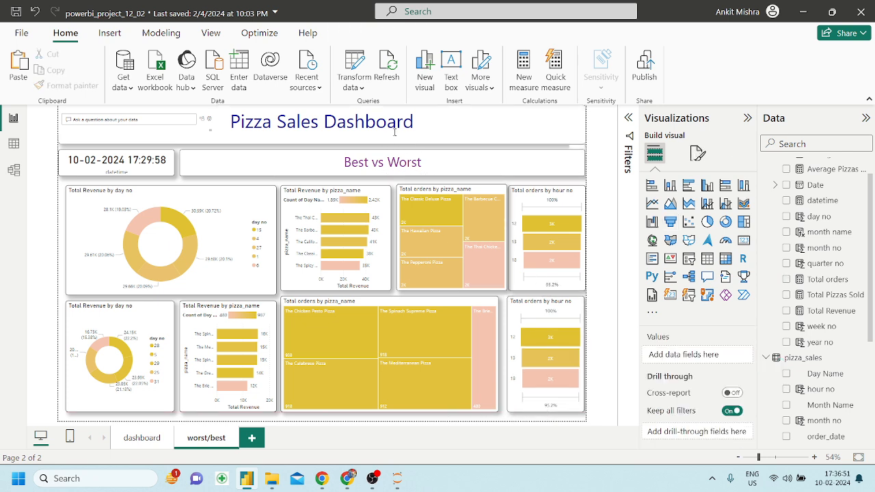
click(426, 163)
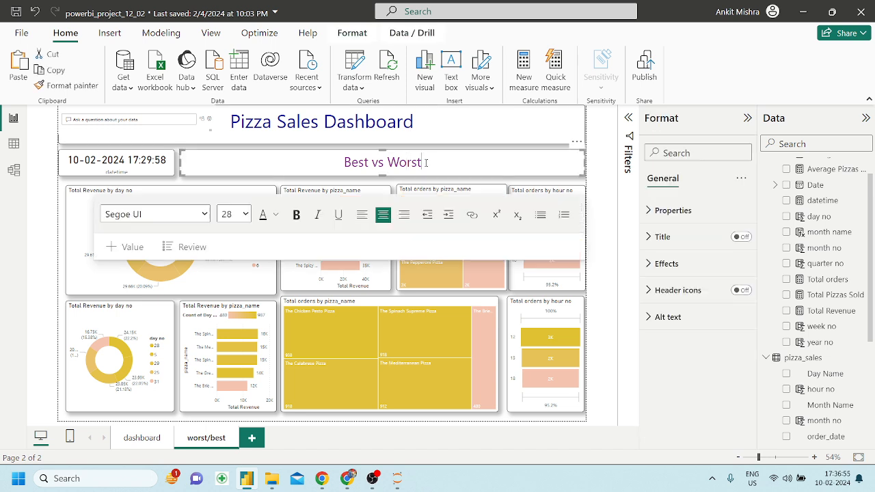
Try replacing and deleting the Pizza Sales Dashboard title text, undoing each attempt.
drag(434, 162, 343, 162)
key(ctrl+c)
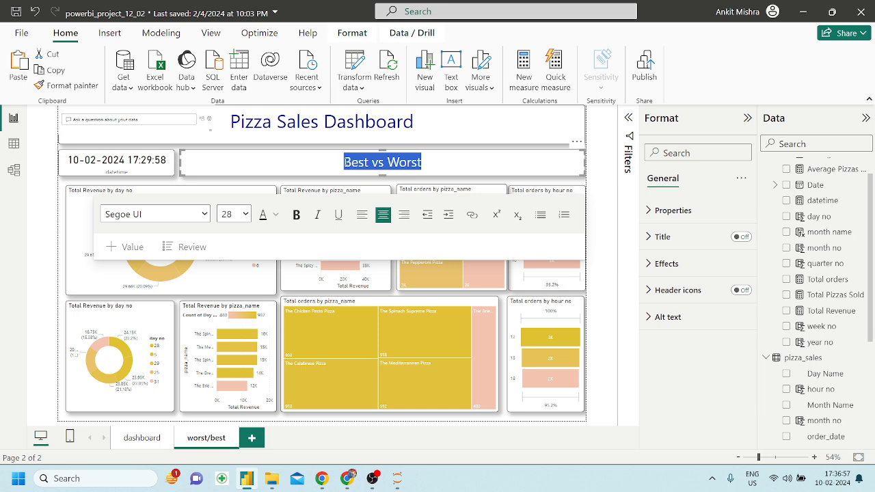
drag(414, 122, 211, 116)
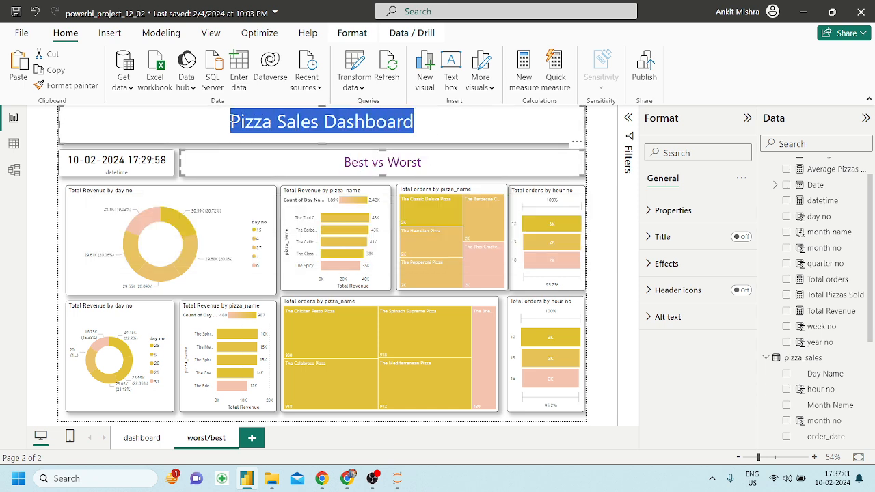
key(ctrl+v)
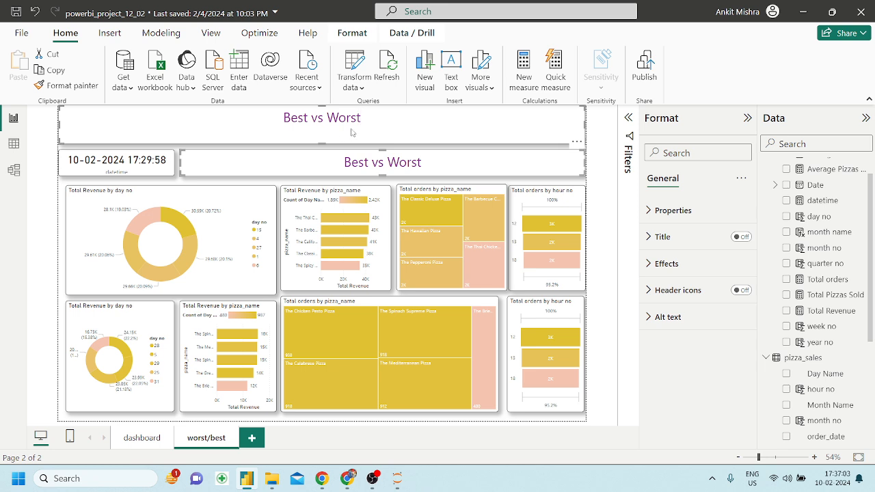
key(ctrl+z)
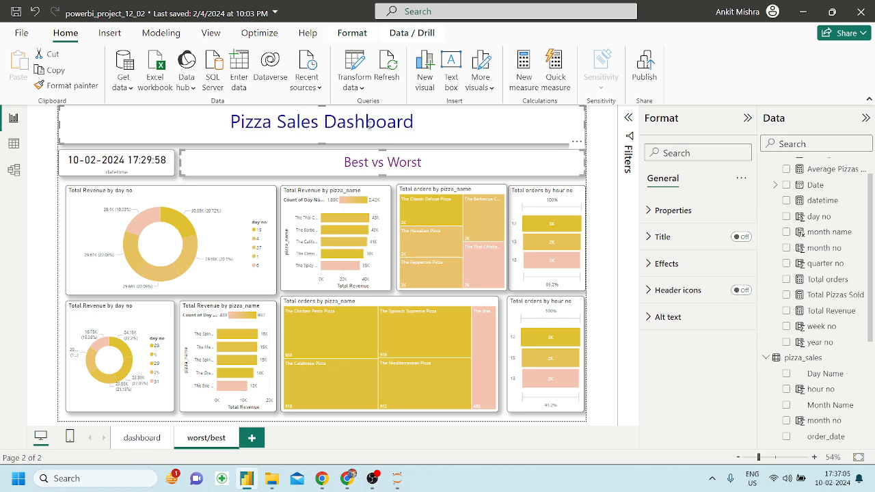
click(221, 122)
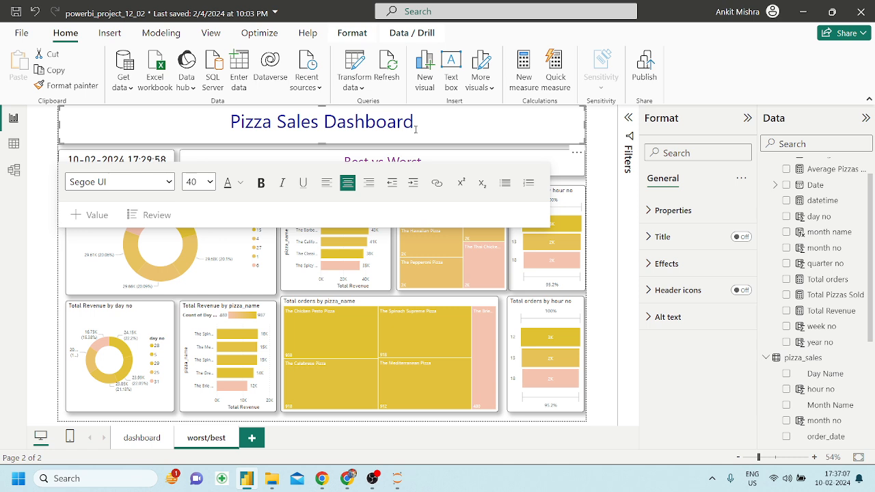
drag(413, 121, 221, 123)
key(BackSpace)
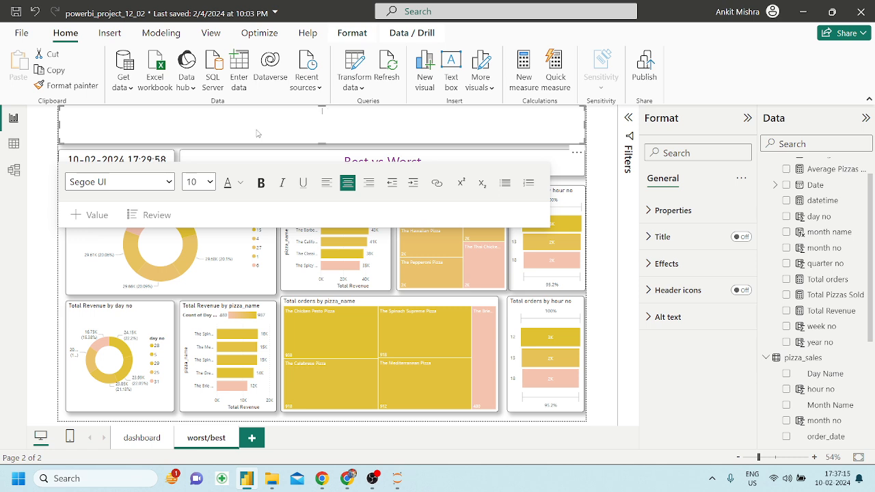
key(ctrl+z)
Retype the page title so it reads 'Best vs Worst'.
key(BackSpace)
key(BackSpace)
key(BackSpace)
key(BackSpace)
key(BackSpace)
key(BackSpace)
key(BackSpace)
key(BackSpace)
key(BackSpace)
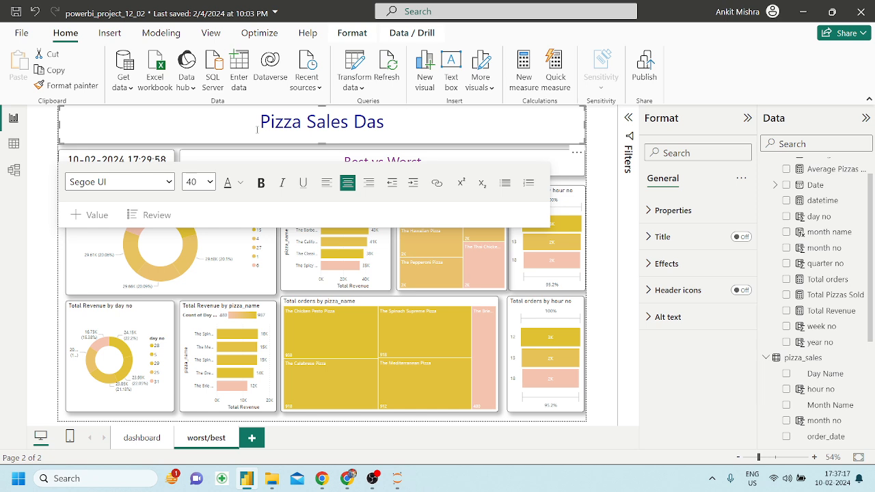
text(Best)
key(Left)
key(Left)
key(Left)
key(Left)
key(Left)
key(BackSpace)
key(BackSpace)
key(BackSpace)
key(BackSpace)
key(BackSpace)
key(BackSpace)
key(BackSpace)
key(BackSpace)
key(BackSpace)
key(BackSpace)
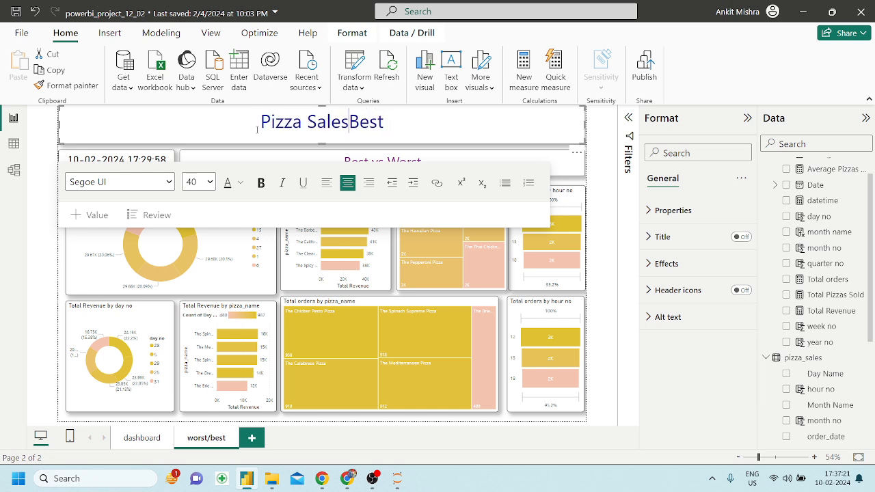
key(BackSpace)
key(BackSpace)
key(Right)
text(v)
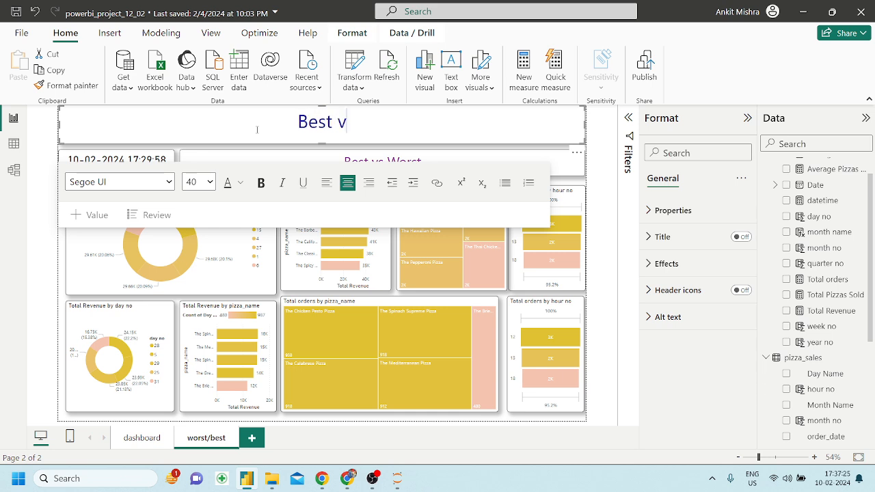
text(s Worst)
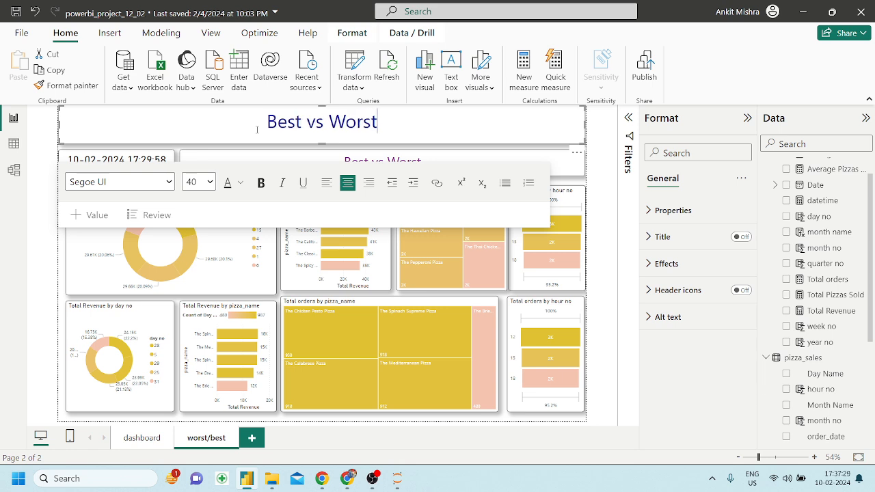
Remove the datetime card from the page.
click(412, 258)
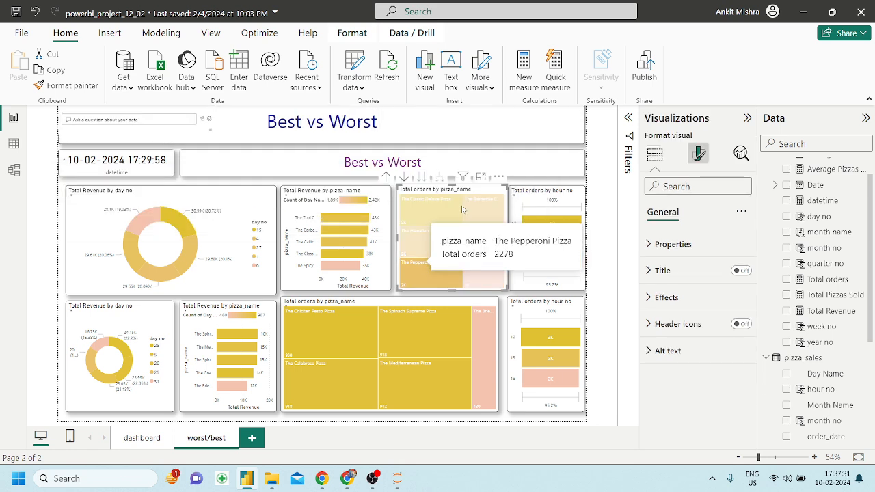
click(571, 160)
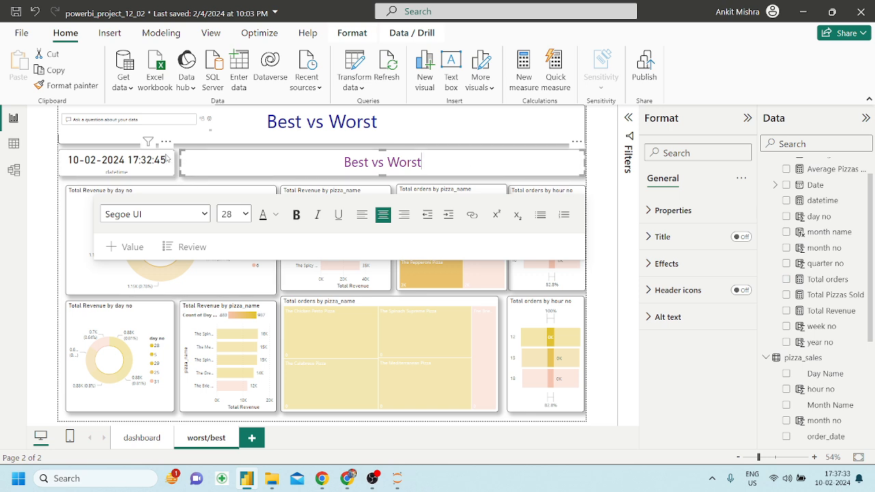
click(166, 143)
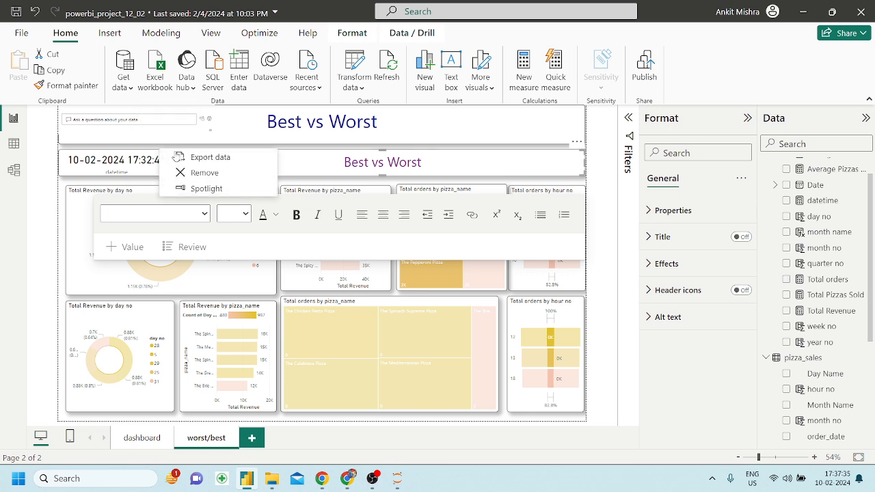
click(198, 173)
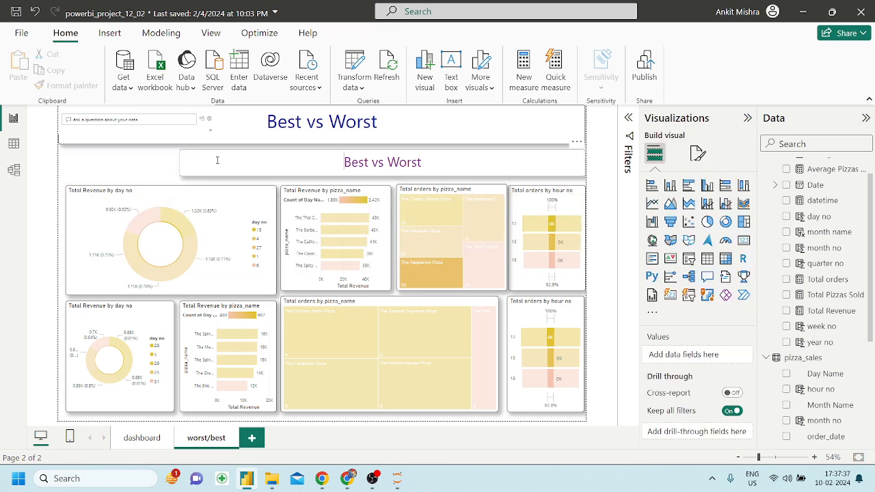
Delete the duplicate Best vs Worst text box.
click(218, 160)
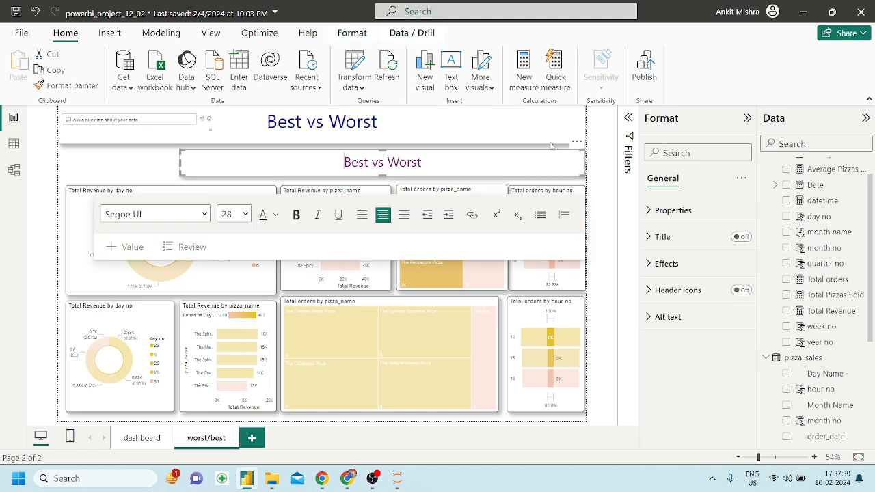
click(578, 142)
click(592, 158)
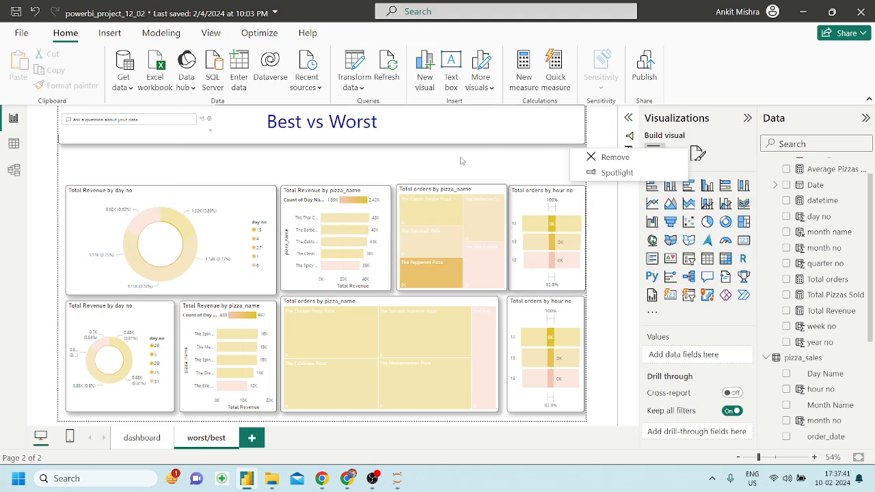
click(397, 172)
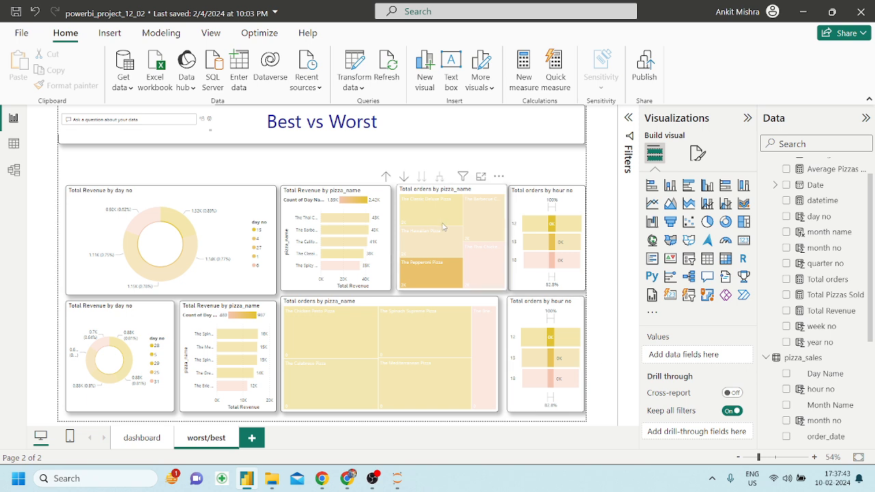
Clear the Pepperoni Pizza cross-filter and open the Get more visuals marketplace.
click(441, 272)
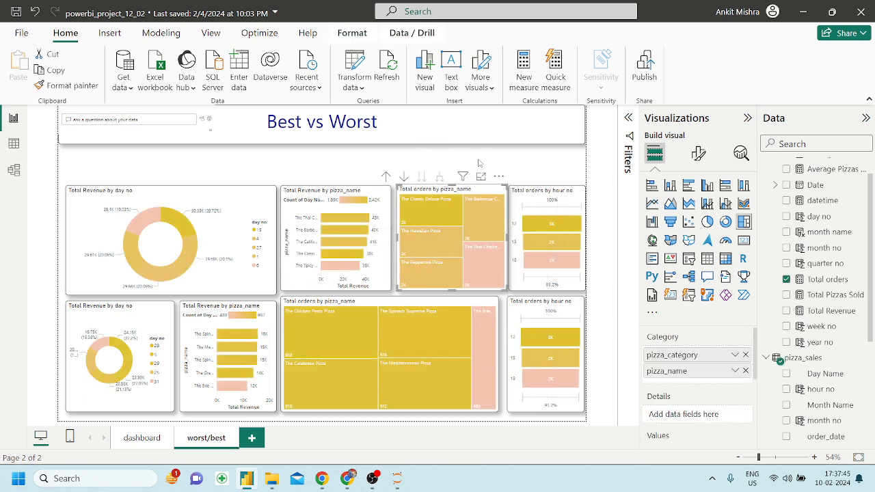
click(535, 170)
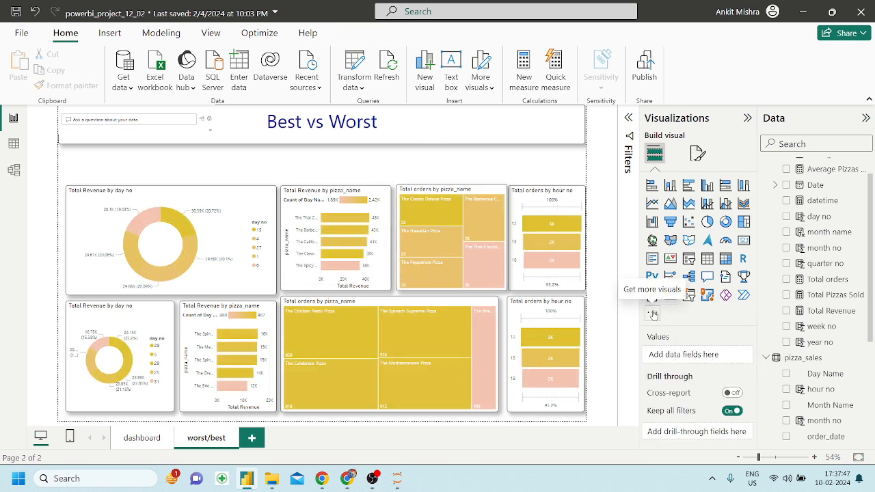
click(652, 312)
click(692, 318)
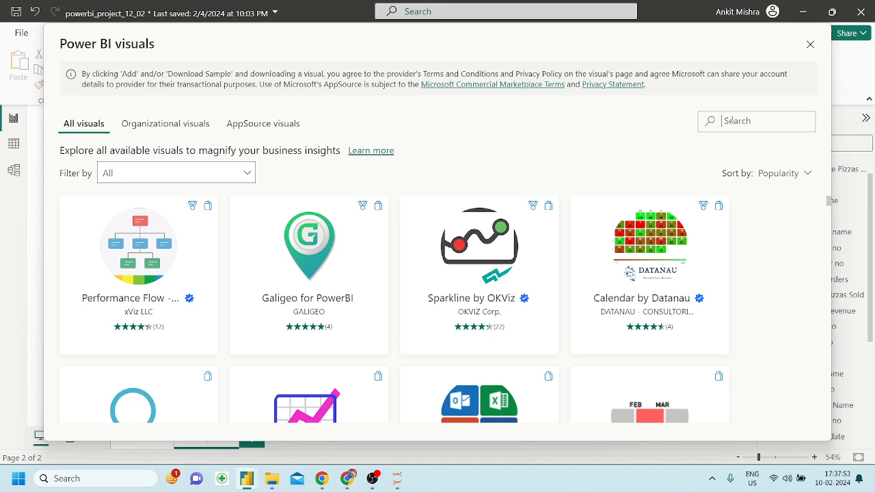
Search 'scroll' in the marketplace and add the Scroller visual to the report.
text(scroll)
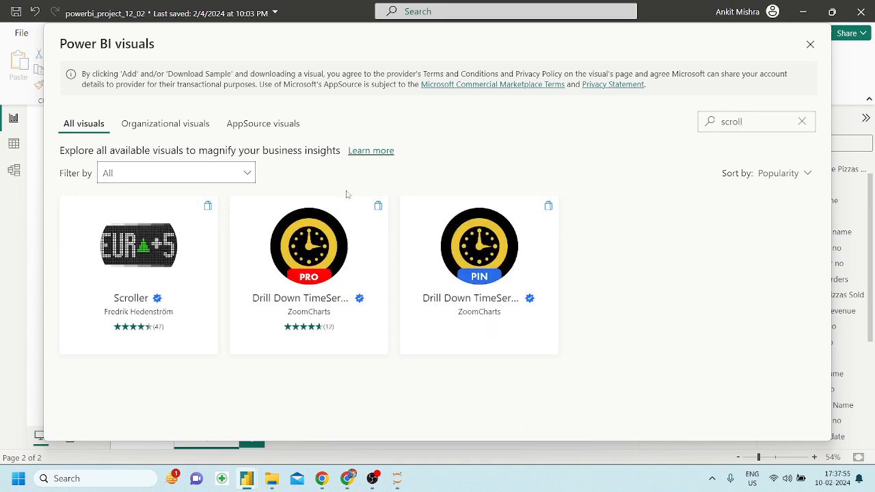
click(164, 272)
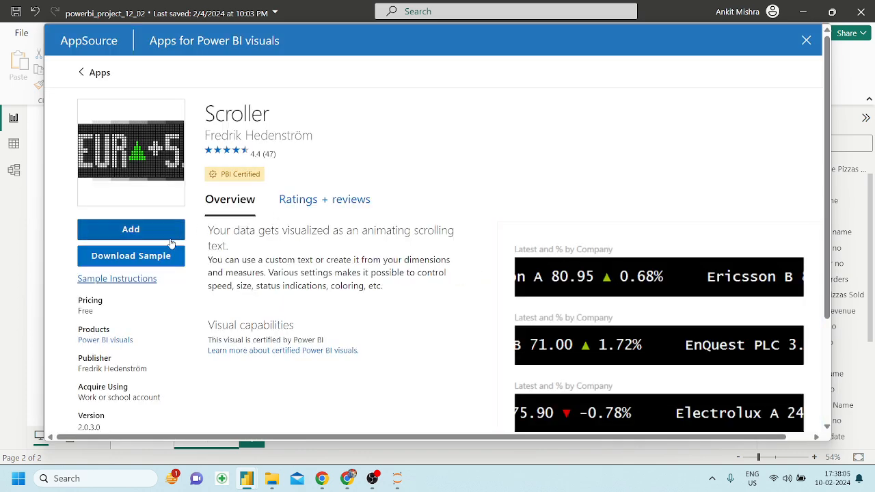
click(140, 231)
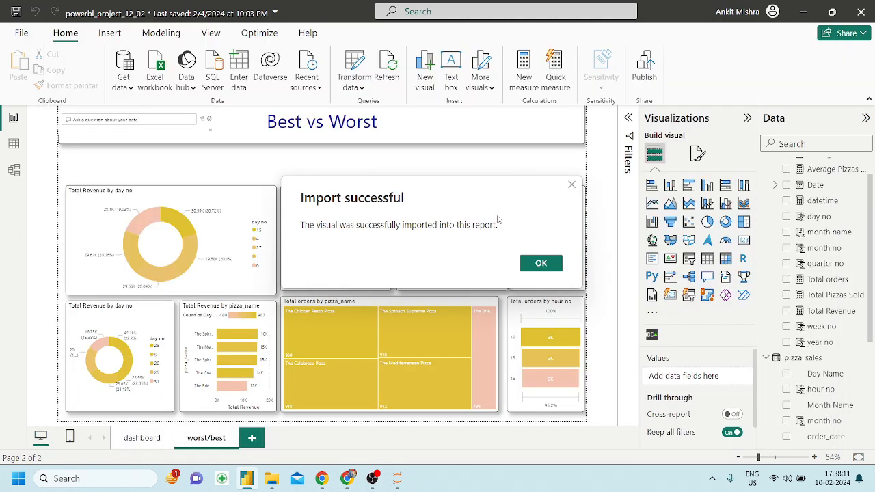
click(538, 263)
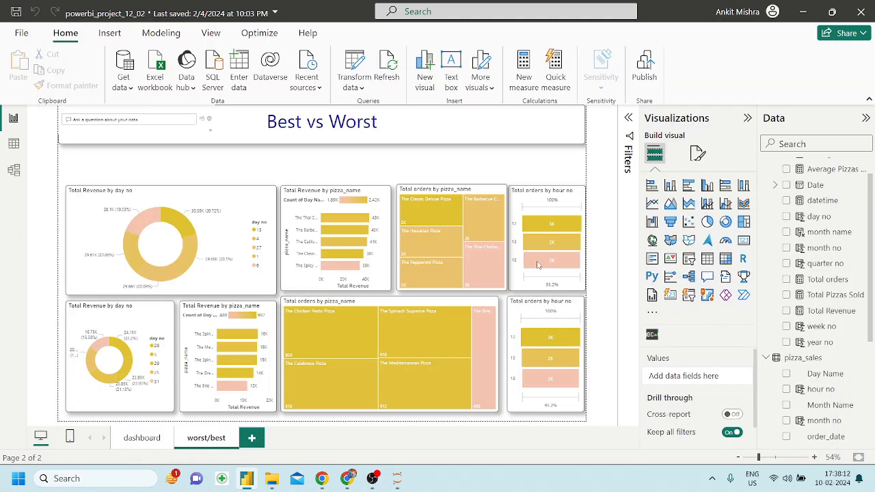
Place an empty Scroller visual under the title, shortening and widening it to the charts.
click(652, 334)
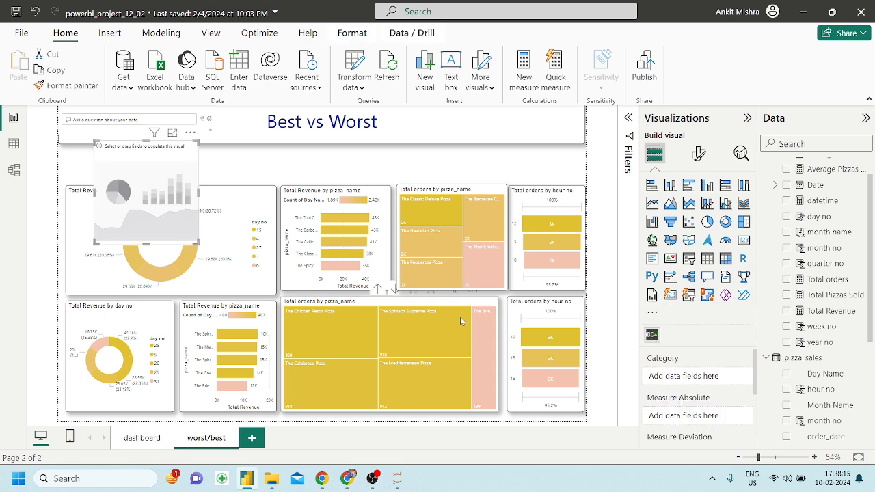
scroll(670, 397, down, 2)
scroll(671, 397, up, 3)
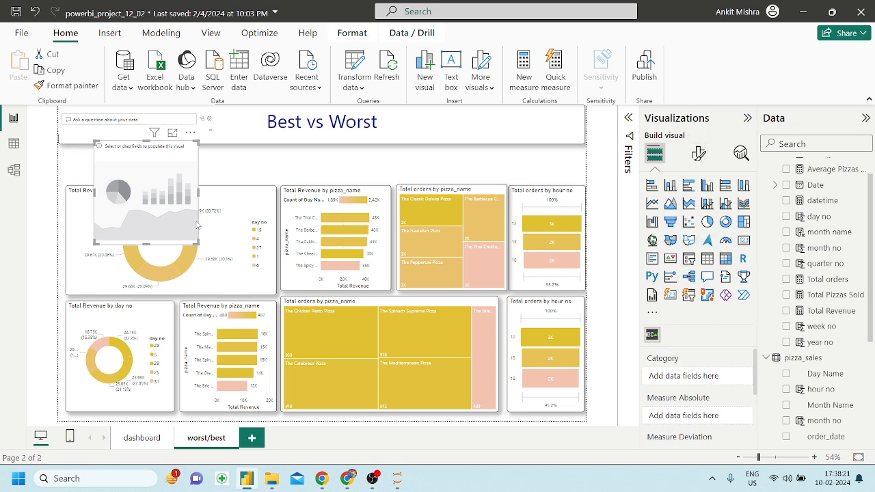
drag(186, 217, 568, 194)
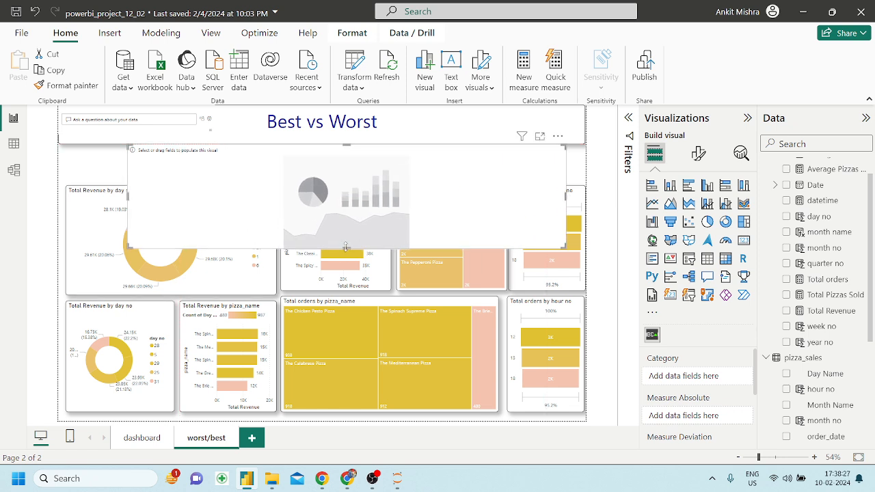
drag(346, 246, 346, 183)
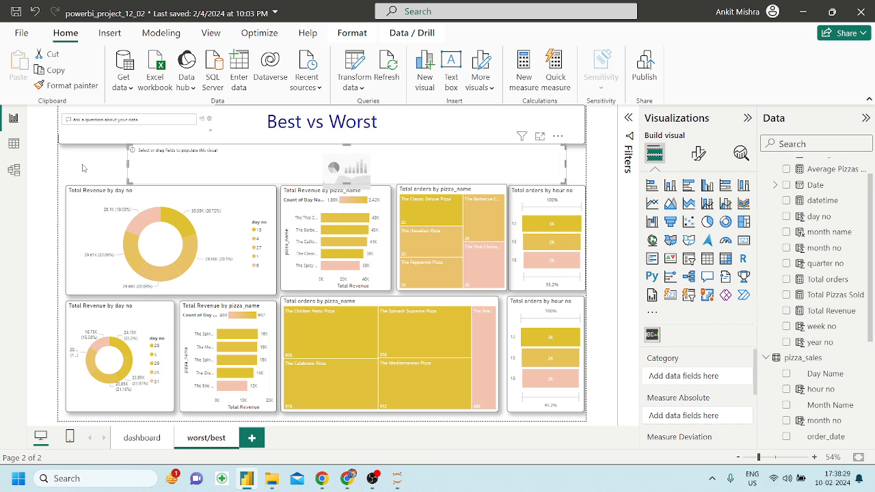
drag(128, 165, 65, 169)
Thin the Scroller strip and stretch it to the page's right edge.
click(82, 199)
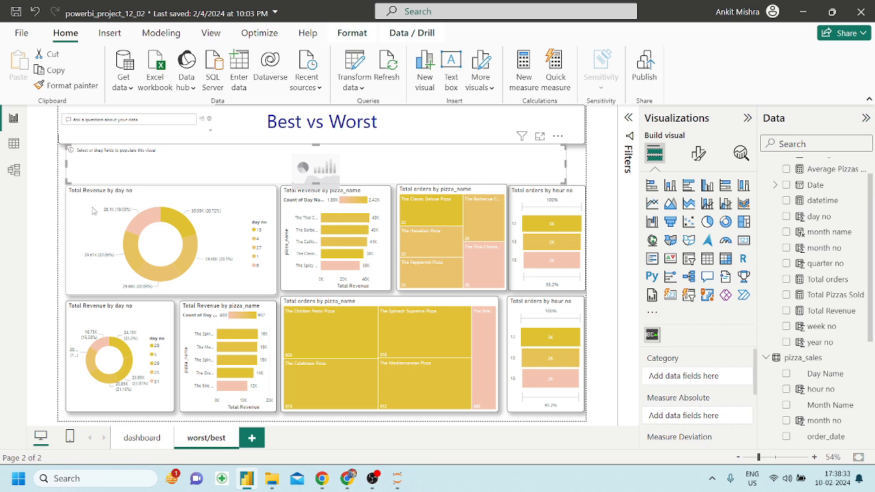
click(106, 161)
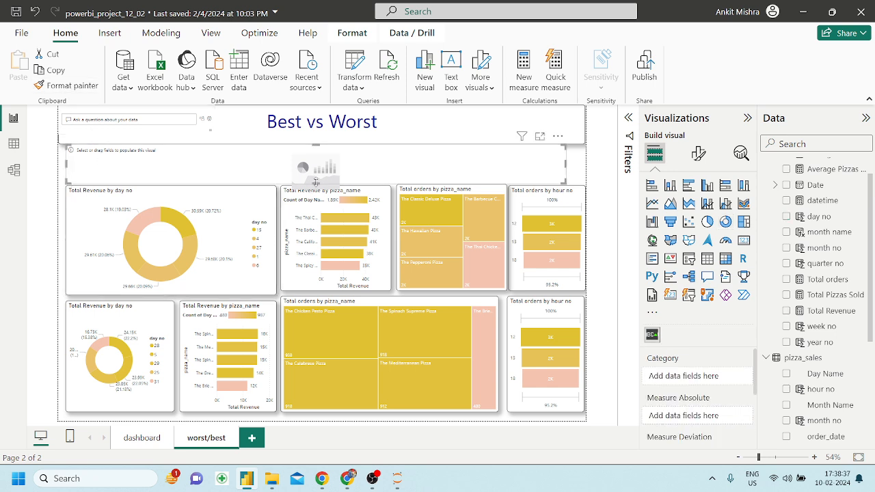
drag(316, 181, 317, 177)
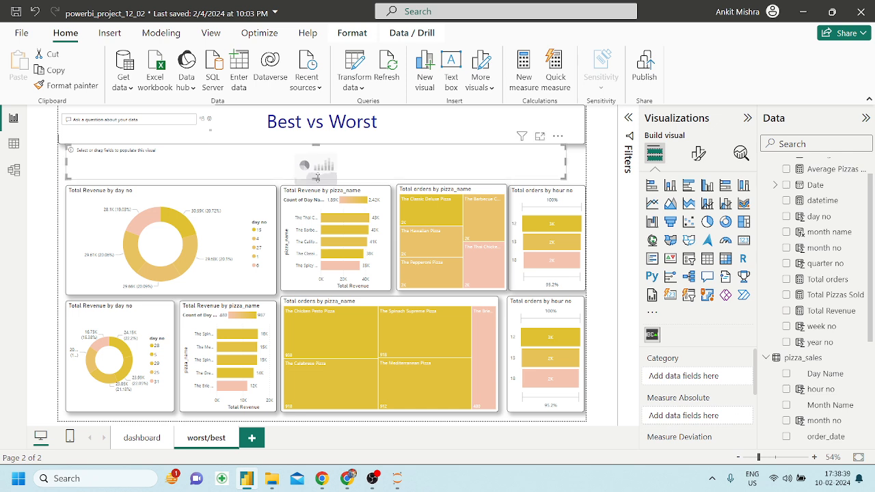
drag(316, 143, 316, 148)
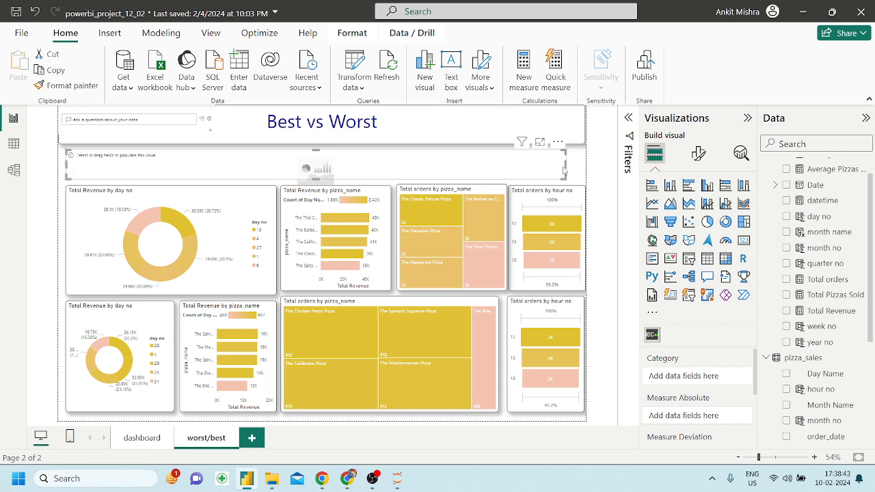
drag(565, 164, 581, 169)
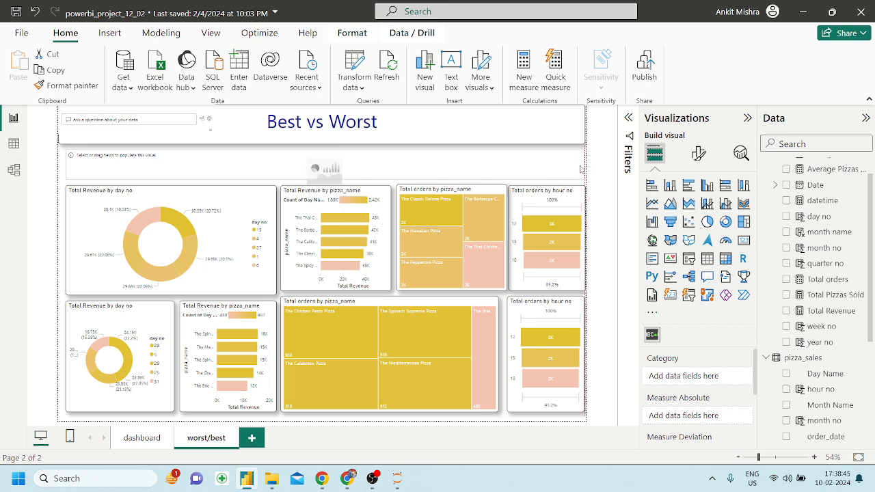
click(60, 251)
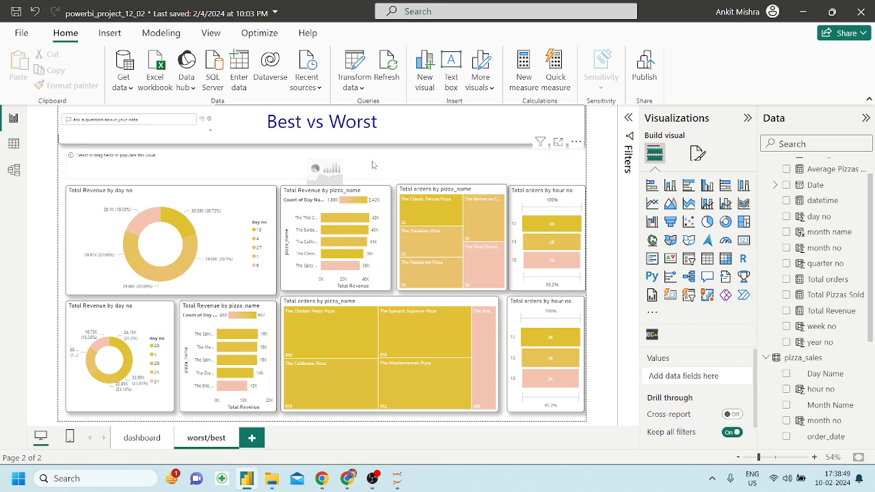
click(413, 174)
scroll(681, 377, down, 3)
scroll(681, 378, up, 3)
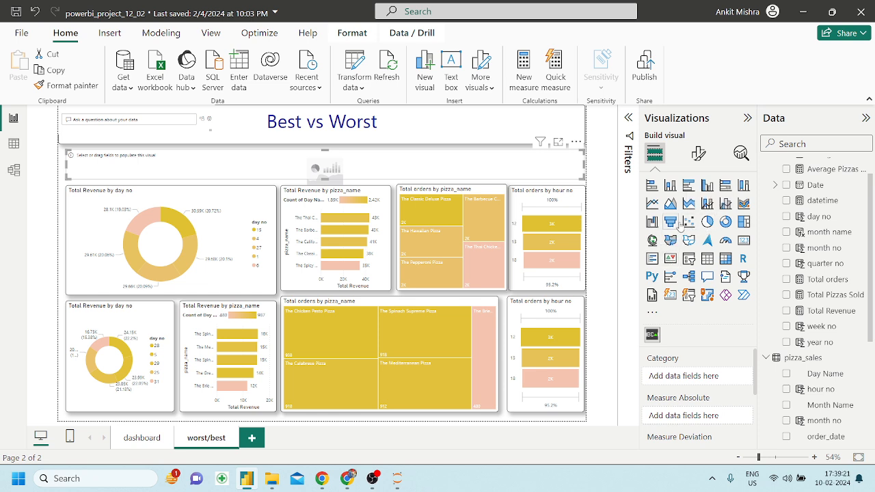
Put pizza_category in Category and Total Revenue in Measure Absolute and Measure Deviation.
click(698, 154)
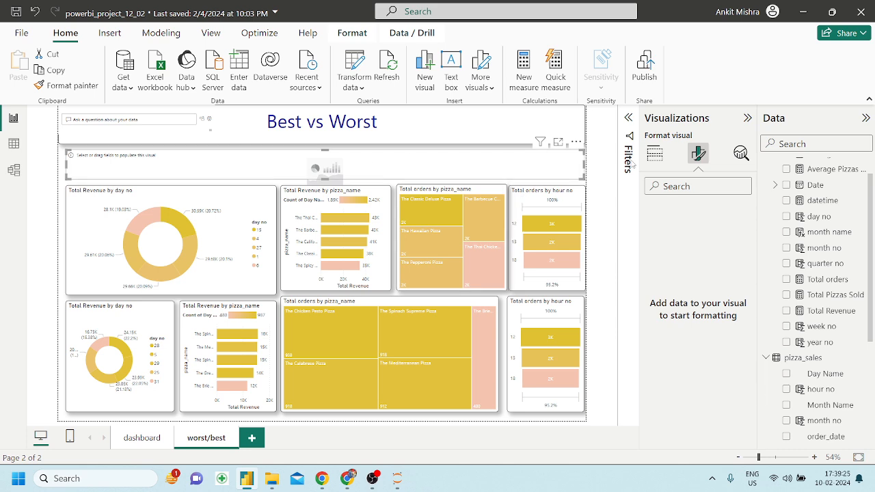
click(655, 153)
scroll(820, 382, down, 4)
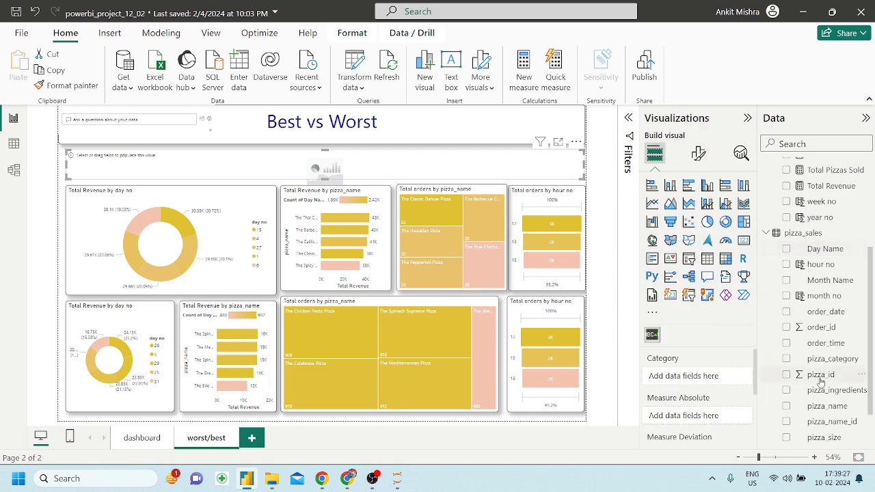
scroll(824, 407, down, 2)
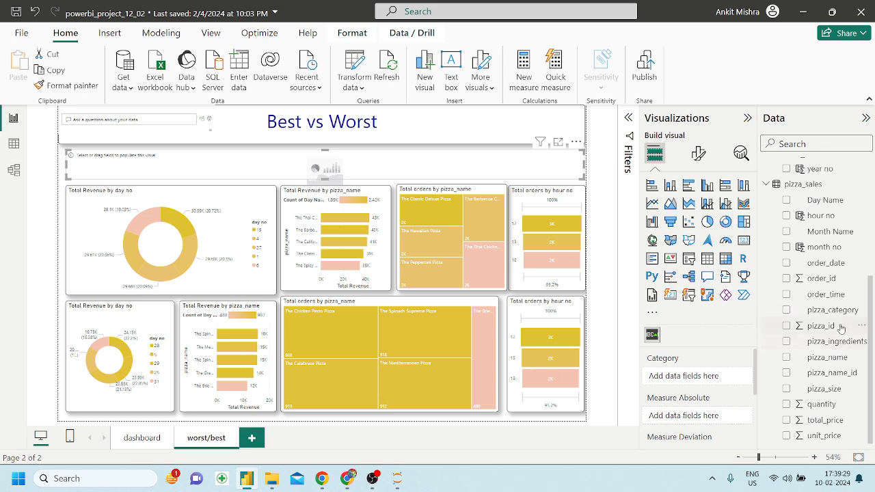
drag(840, 316, 684, 376)
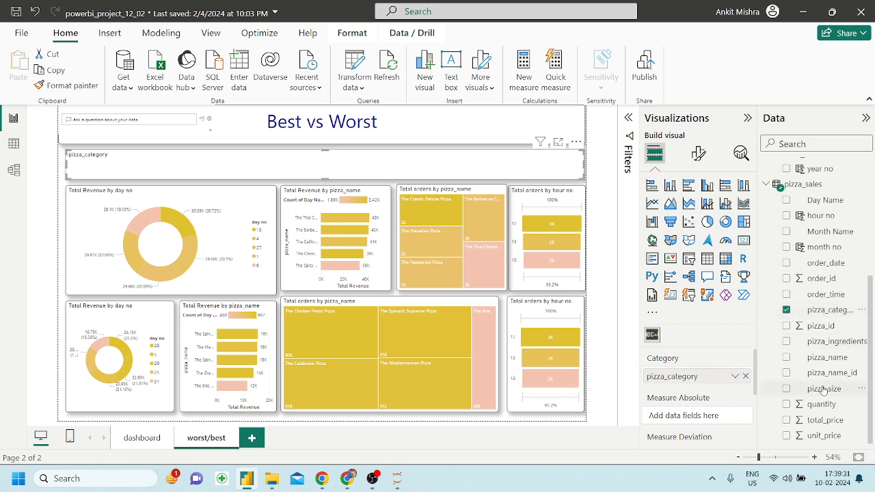
scroll(824, 388, up, 5)
drag(837, 287, 687, 416)
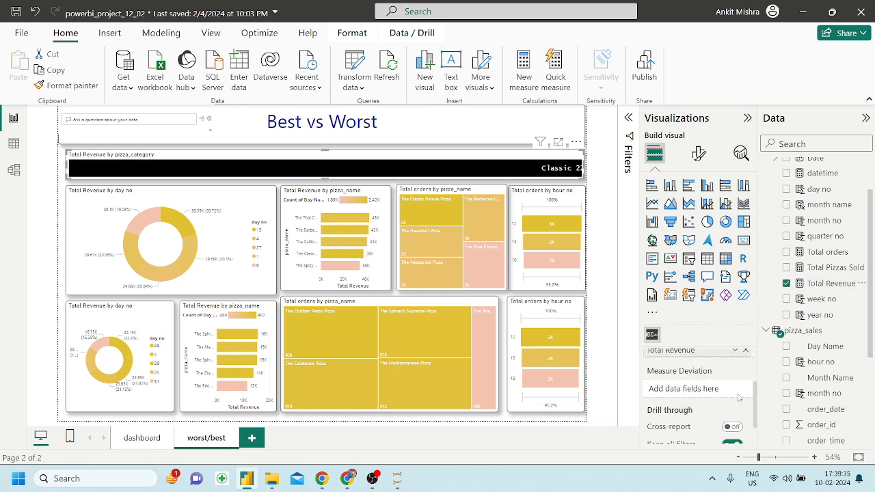
drag(715, 359, 702, 398)
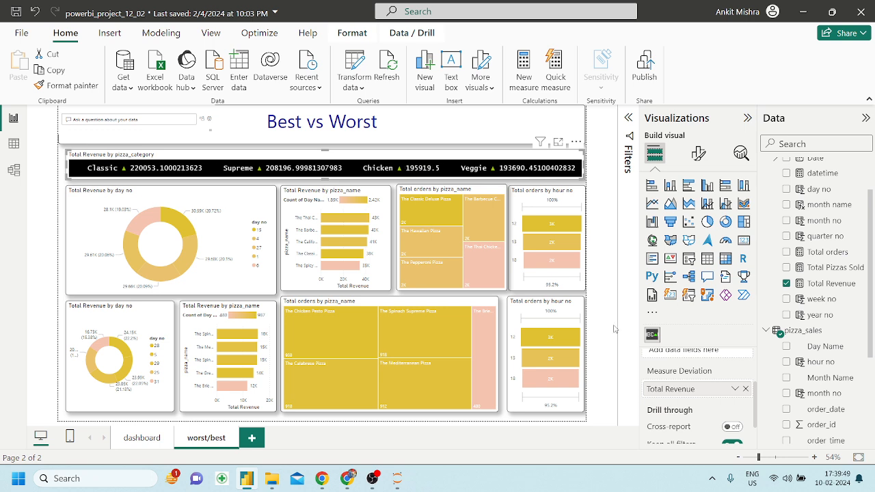
click(707, 156)
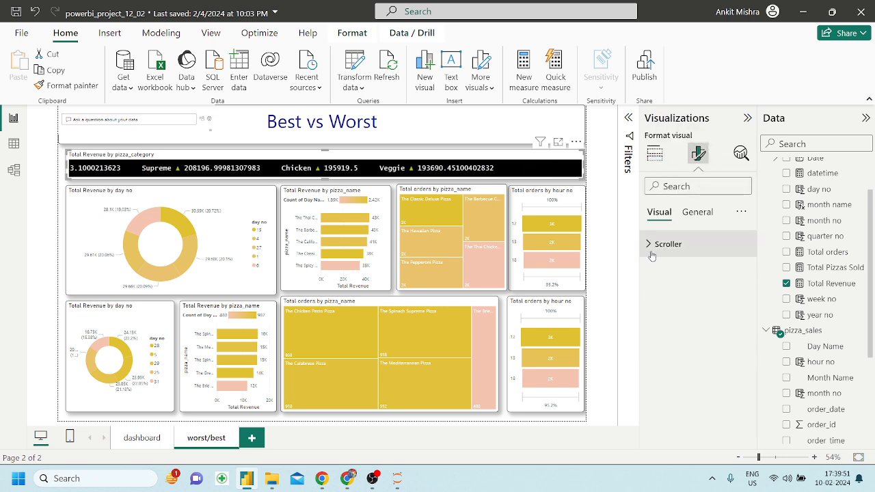
Set the Scroller's Custom Text to 'Hello'.
click(652, 248)
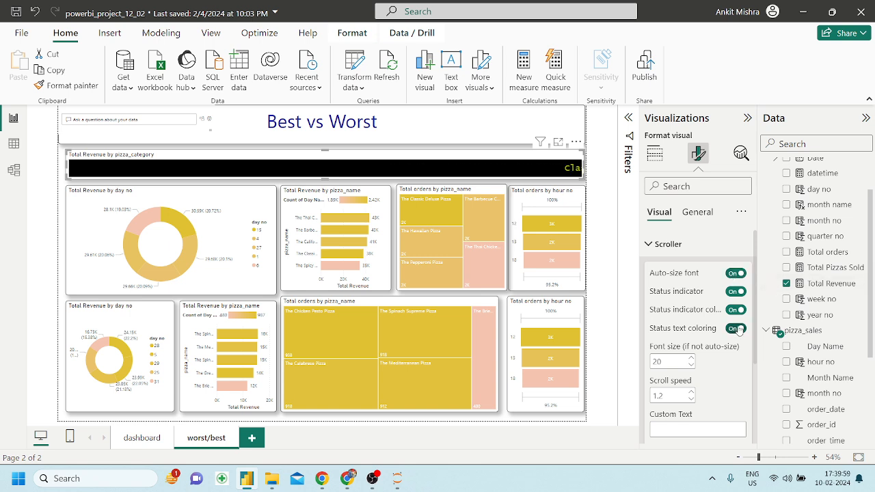
scroll(711, 357, down, 1)
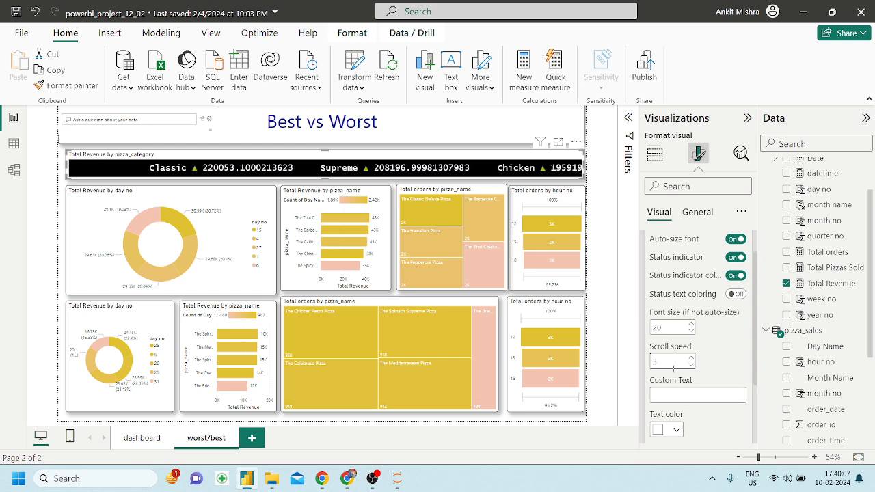
click(668, 400)
text(Hello)
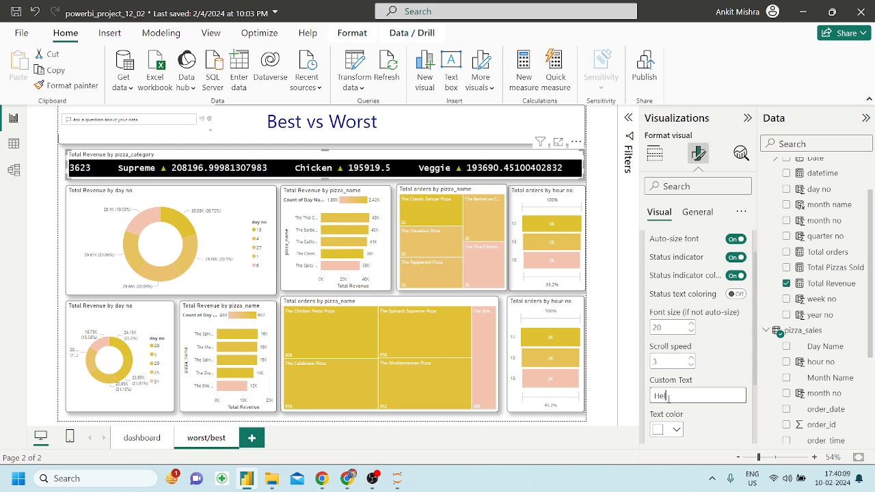
key(Return)
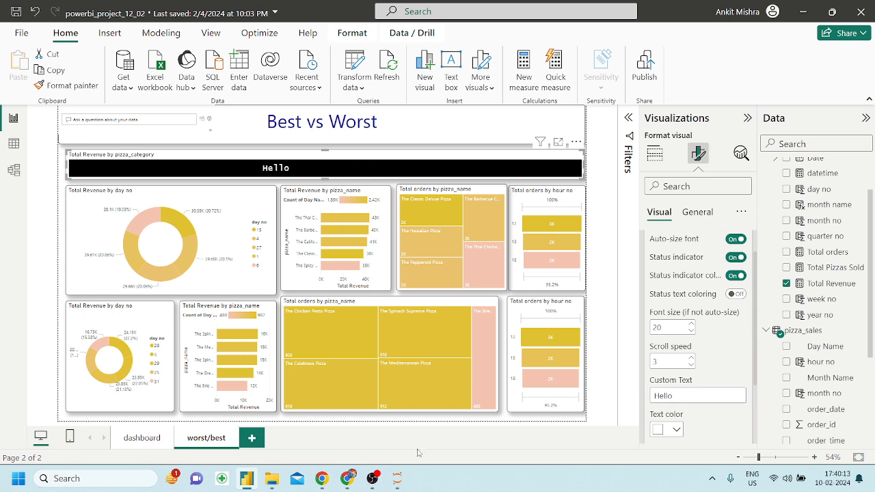
click(226, 205)
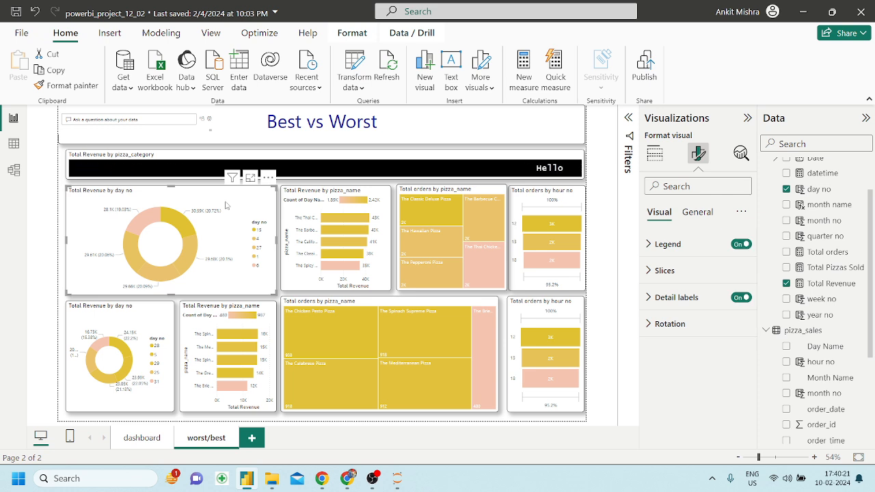
Duplicate the revenue-by-day donut and convert the copy to a Smart narrative.
key(ctrl+c)
key(ctrl+v)
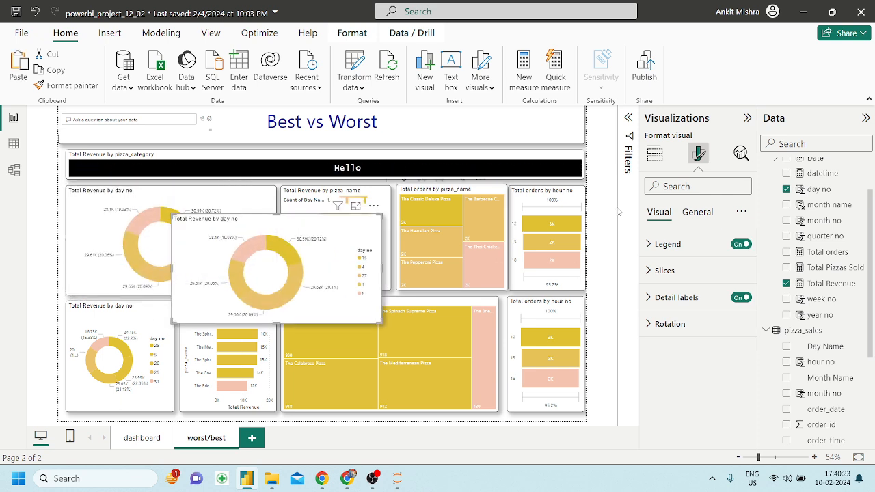
click(654, 152)
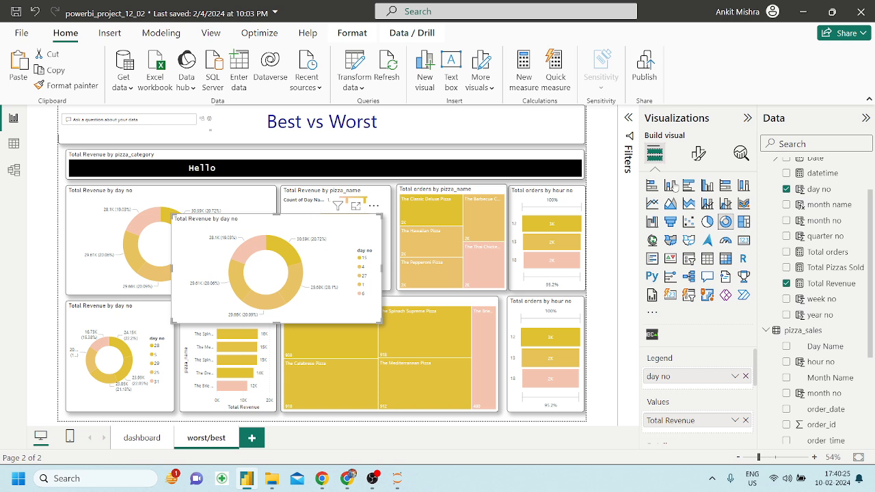
click(727, 279)
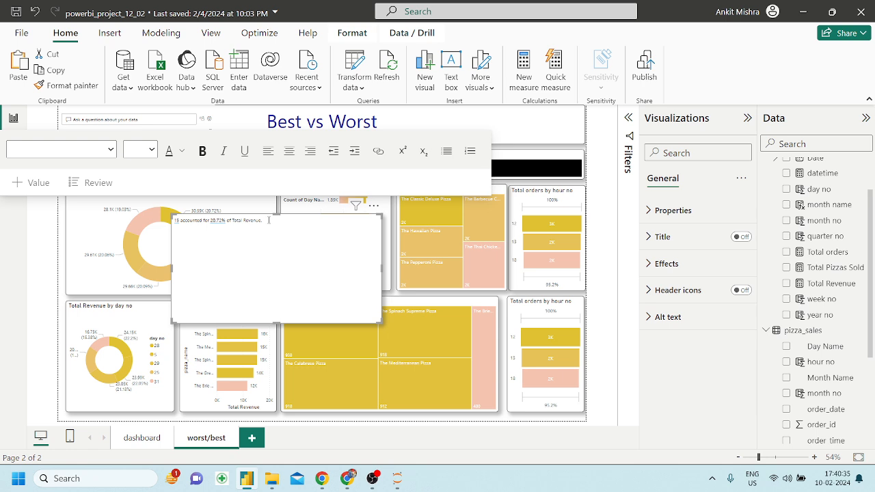
Cut the narrative's text and remove the empty narrative visual.
click(269, 220)
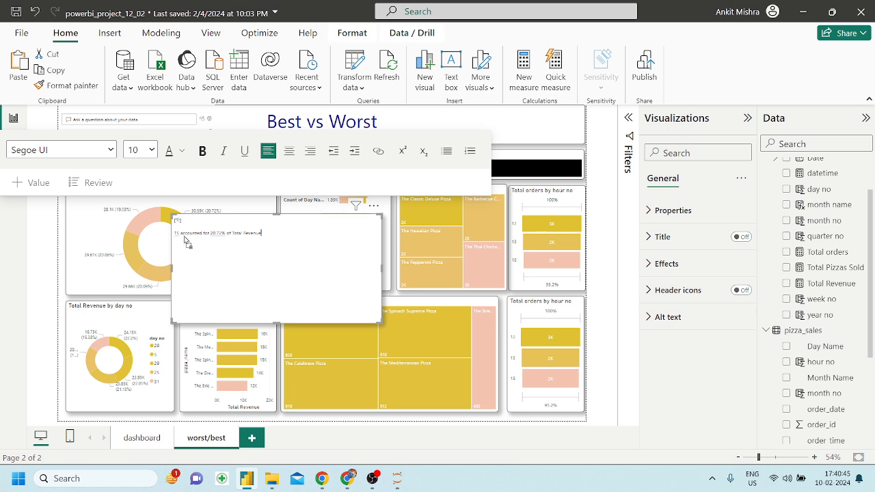
key(ctrl+a)
key(BackSpace)
click(374, 207)
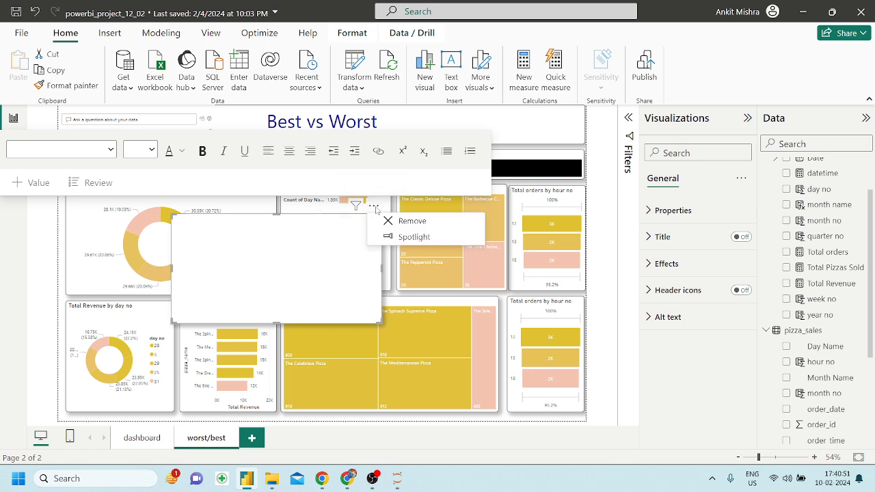
click(389, 222)
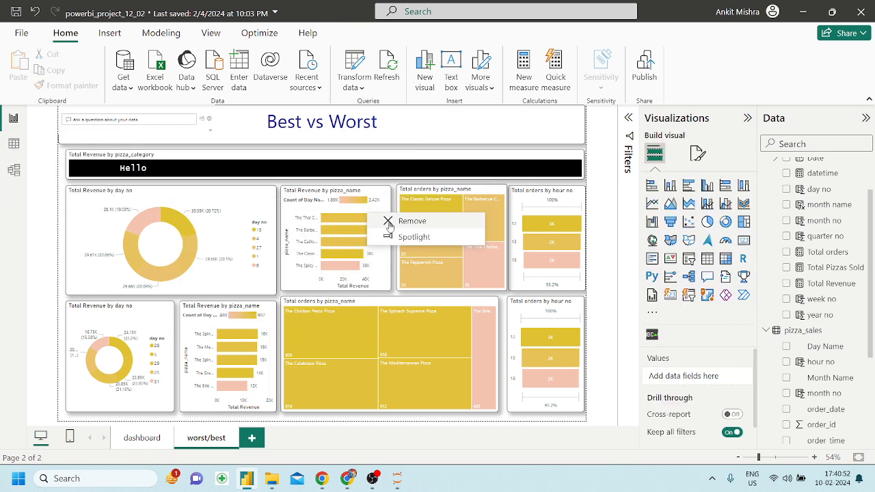
click(401, 364)
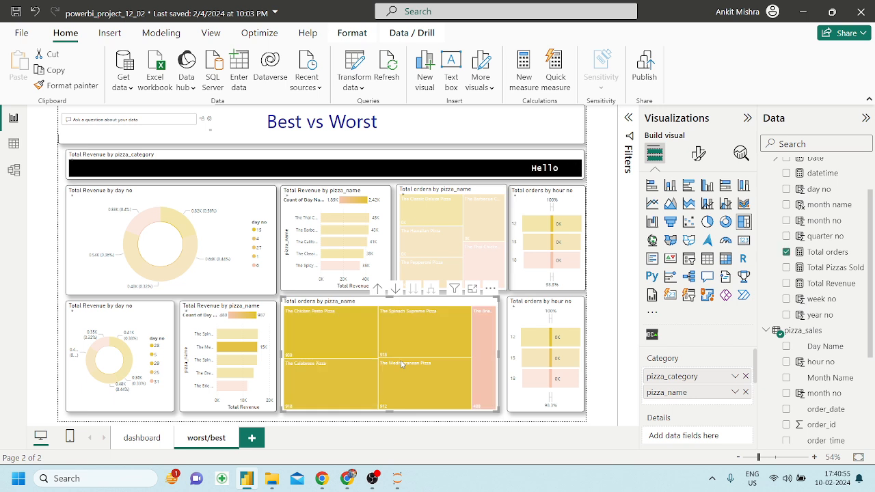
Launch Notepad via Run and paste the narrative summary into a new tab.
key(super+r)
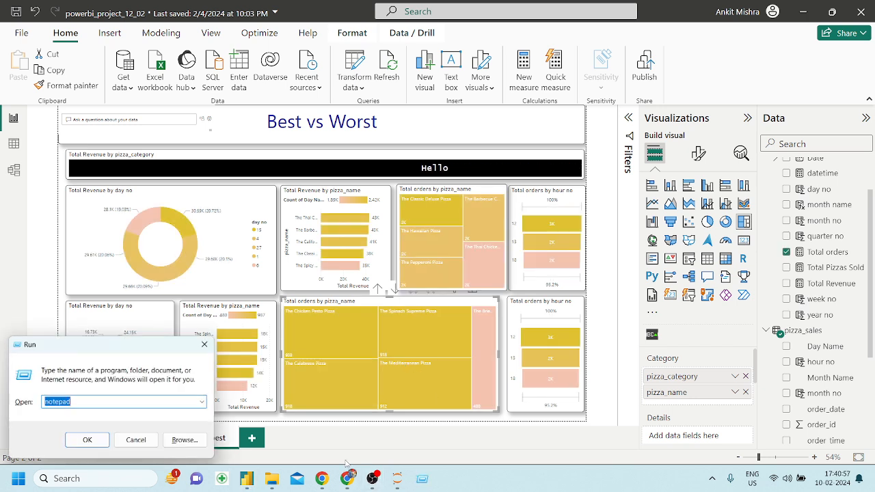
key(Return)
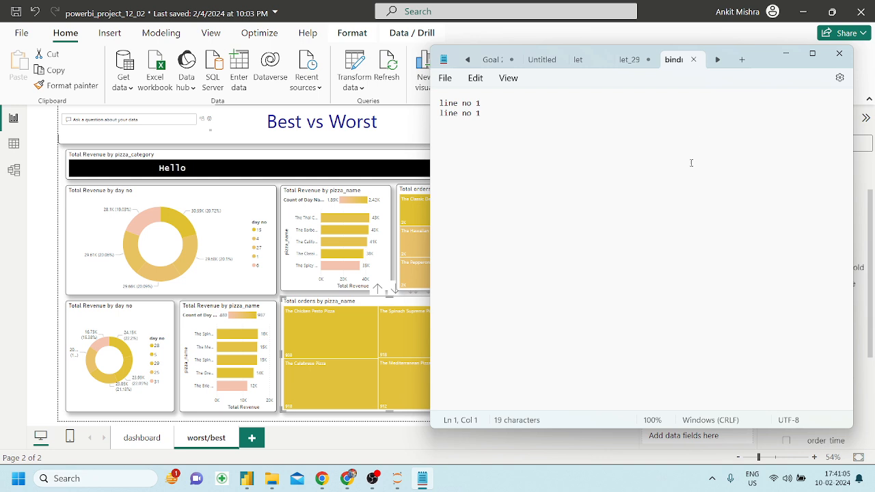
click(741, 60)
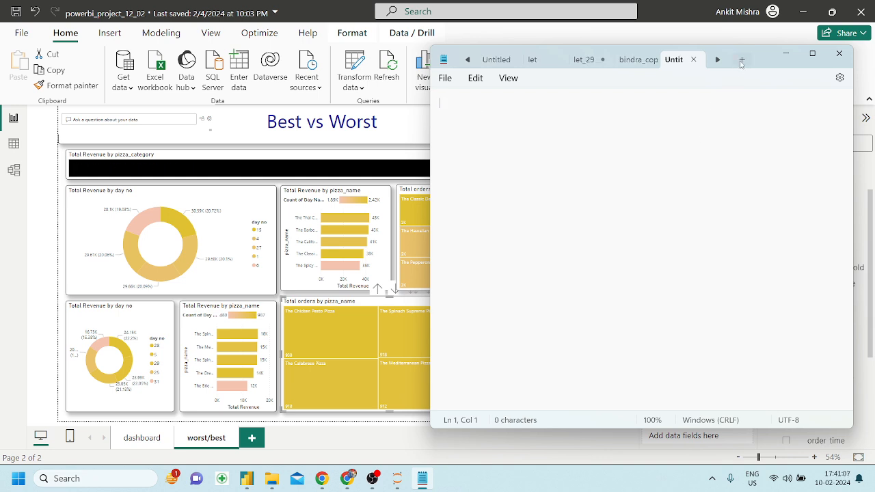
key(ctrl+v)
Edit the note to 'Day 15 accounted for 20.72% of Total Revenue.' and cut it.
click(441, 124)
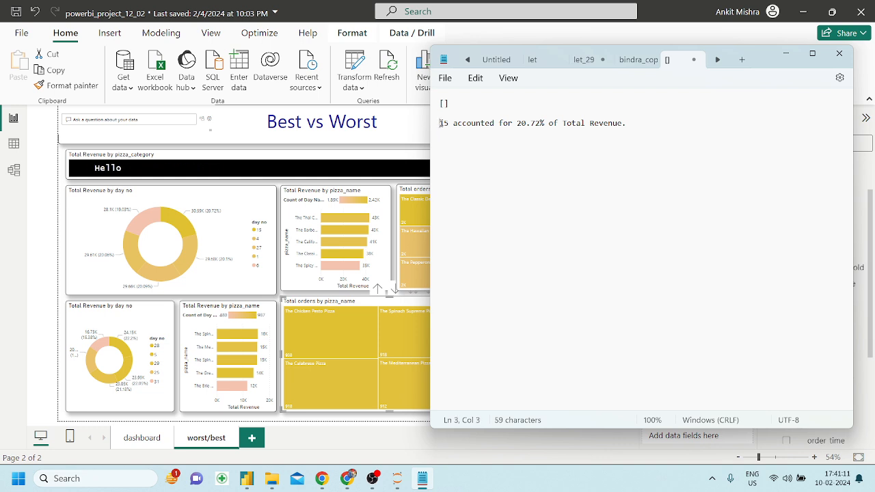
text(Day)
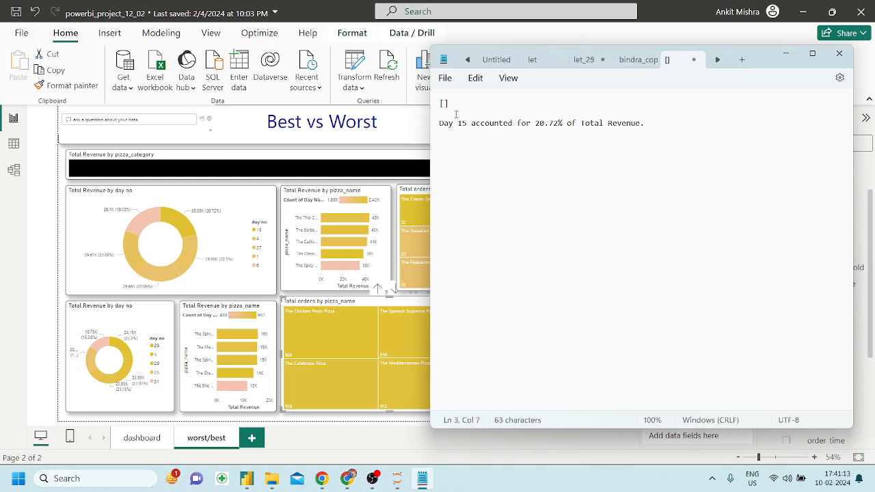
key(Home)
key(BackSpace)
key(BackSpace)
key(BackSpace)
key(BackSpace)
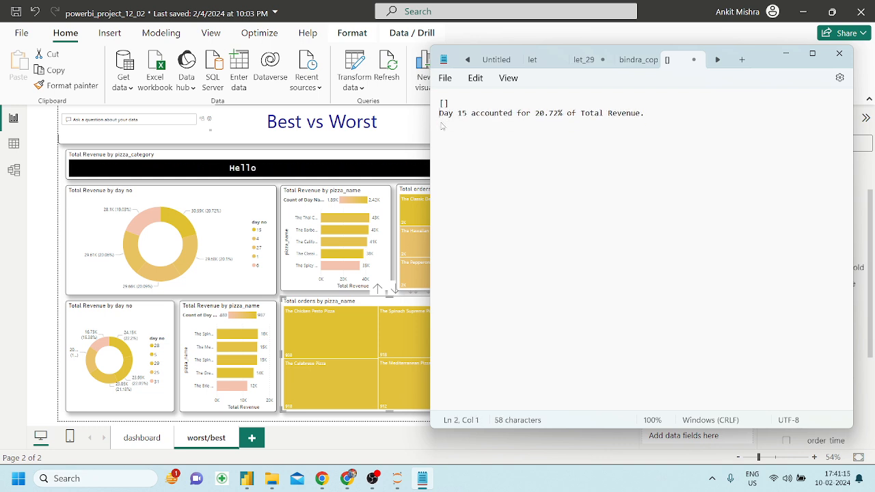
key(BackSpace)
key(BackSpace)
key(BackSpace)
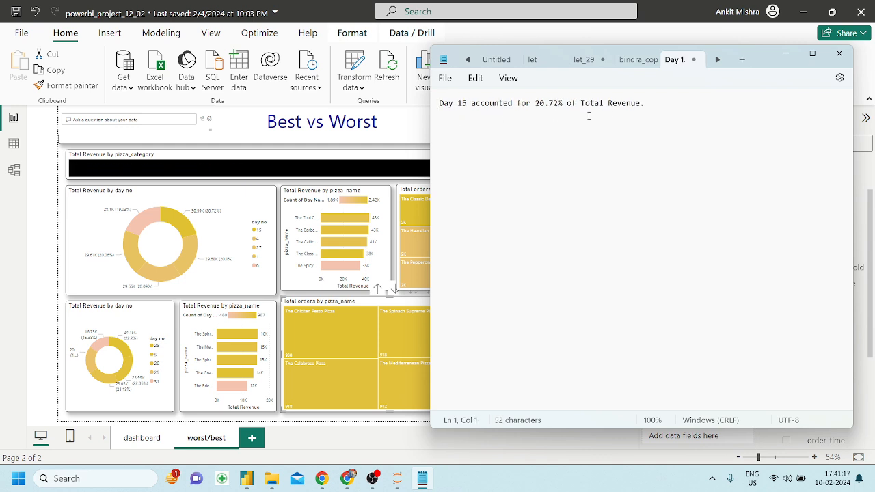
key(ctrl+a)
key(BackSpace)
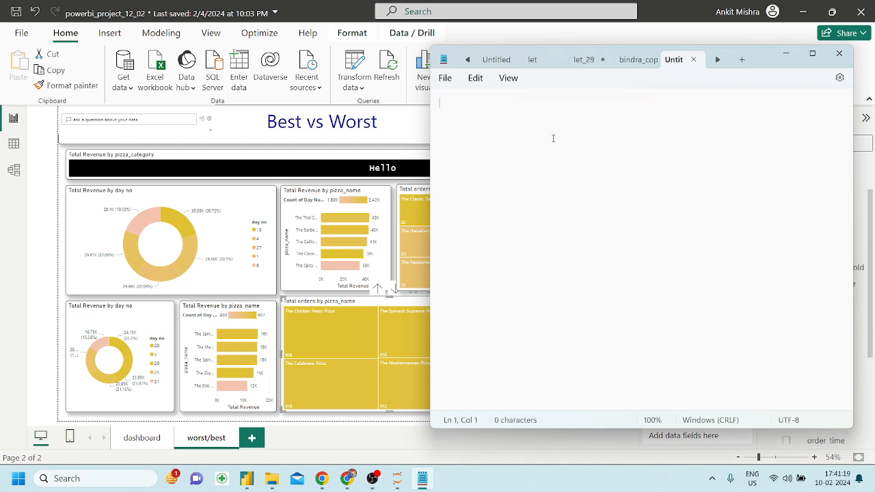
click(394, 167)
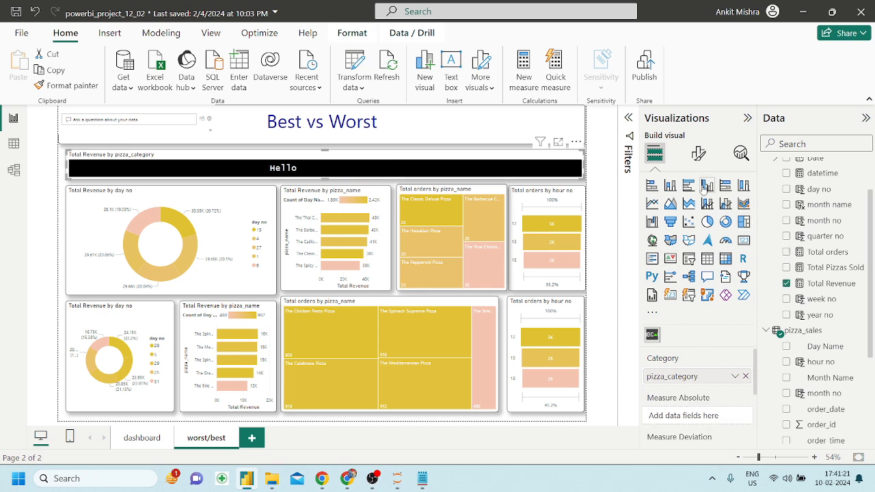
Replace the Scroller's 'Hello' custom text with 'Day 15 accounted for 20.72% of Total Revenue.'.
click(698, 153)
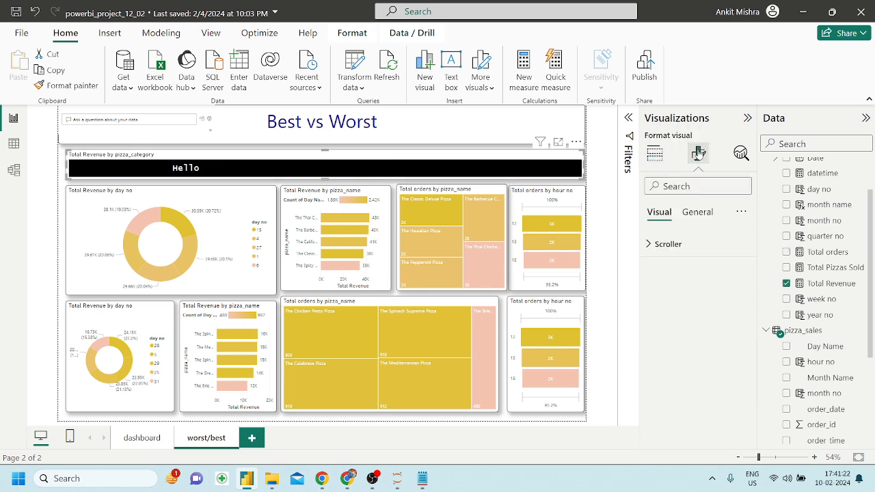
click(698, 215)
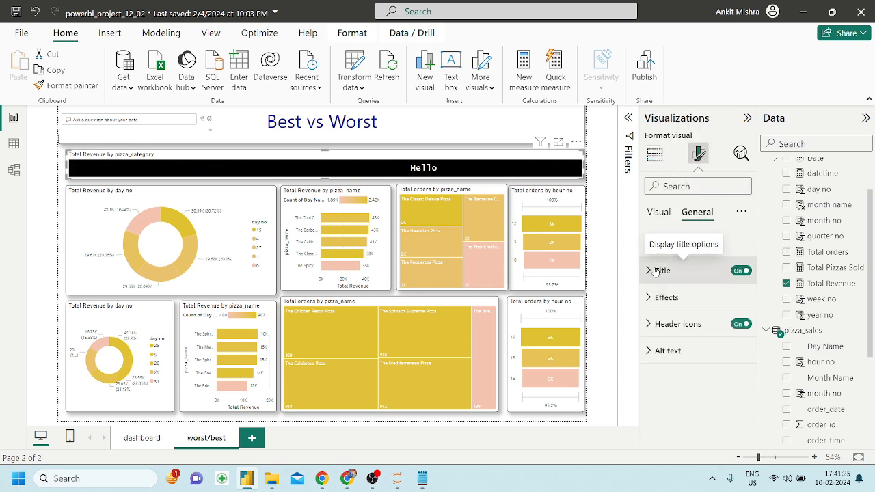
click(659, 211)
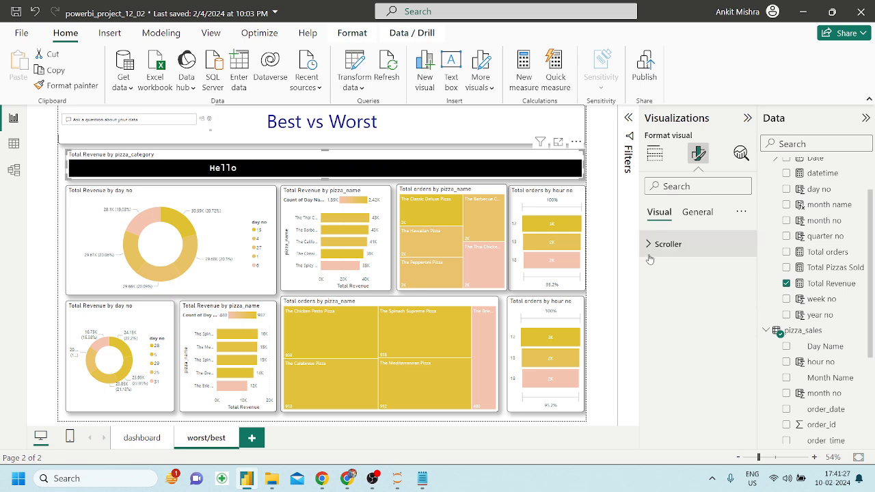
click(651, 246)
scroll(674, 383, down, 2)
click(680, 383)
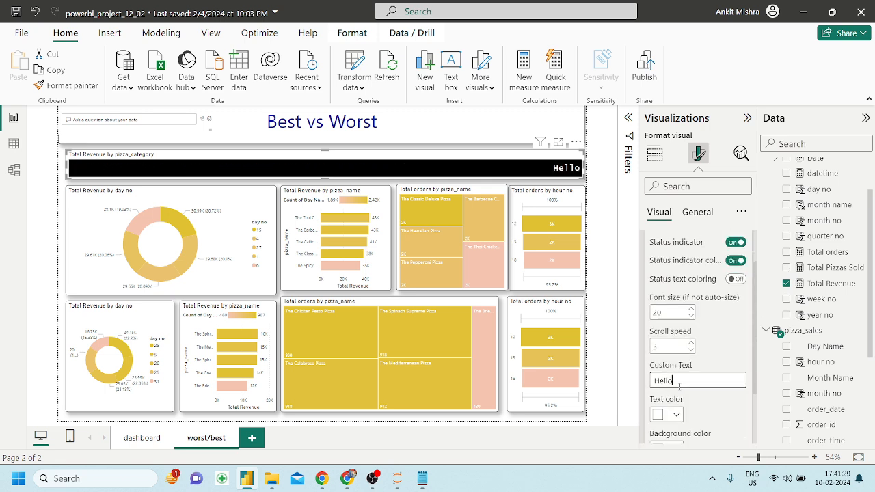
key(ctrl+a)
key(ctrl+v)
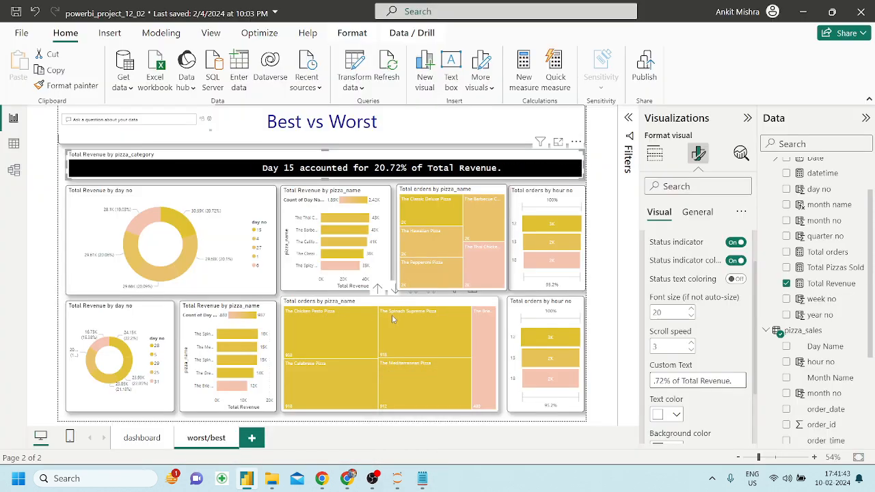
Cross-filter the treemap by Spinach Supreme and Chicken Pesto, then clear the filter.
click(393, 316)
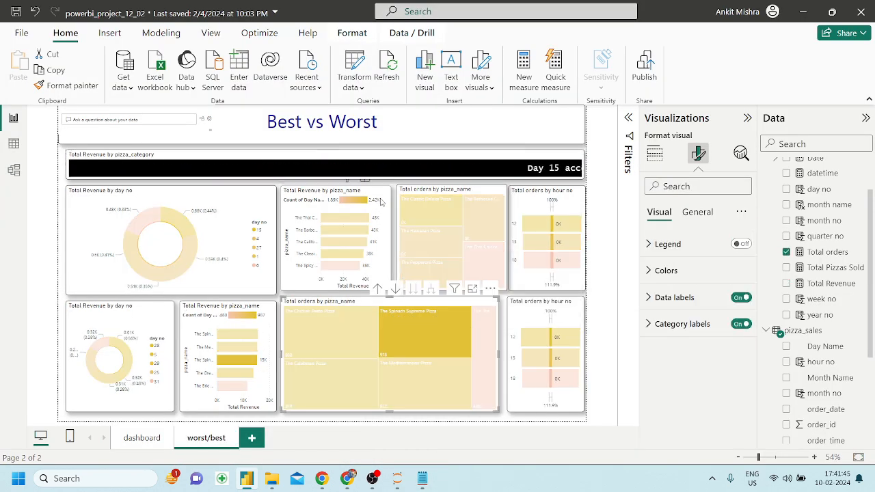
click(382, 201)
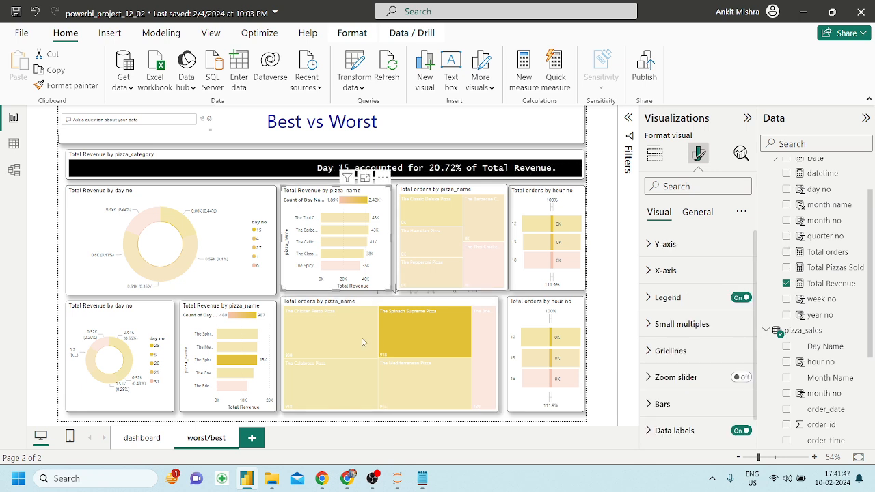
click(335, 333)
click(402, 343)
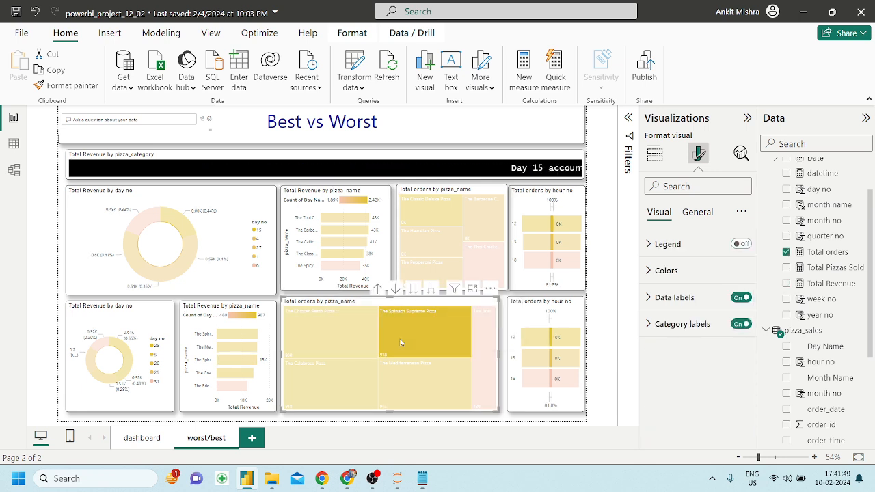
click(401, 342)
Duplicate the Total Revenue by pizza_name chart over the treemap and convert it to a Smart narrative.
click(386, 243)
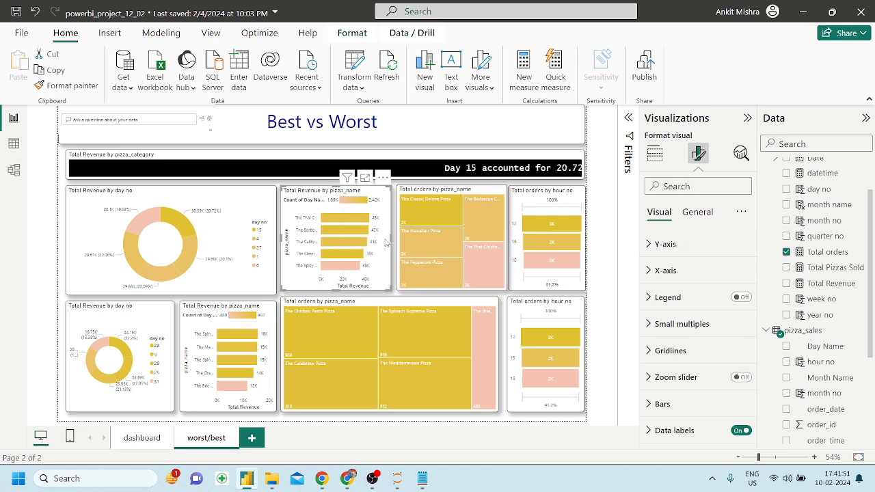
key(ctrl+c)
key(ctrl+v)
drag(386, 243, 398, 320)
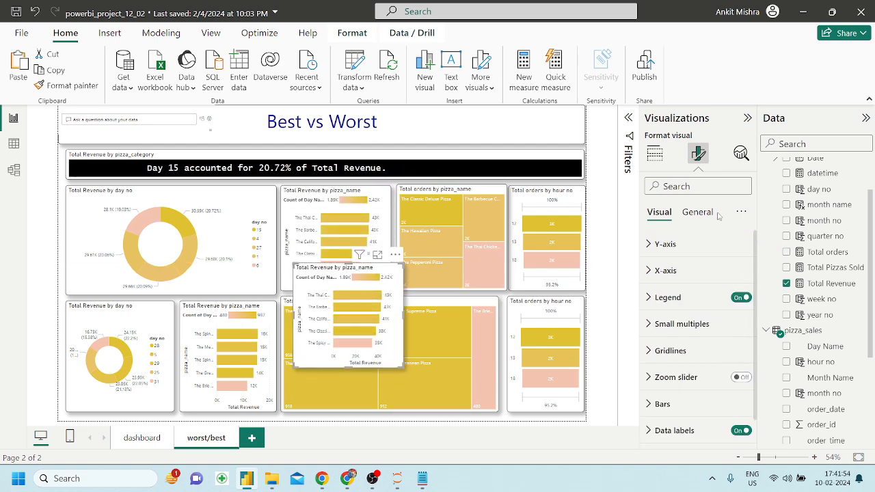
click(655, 153)
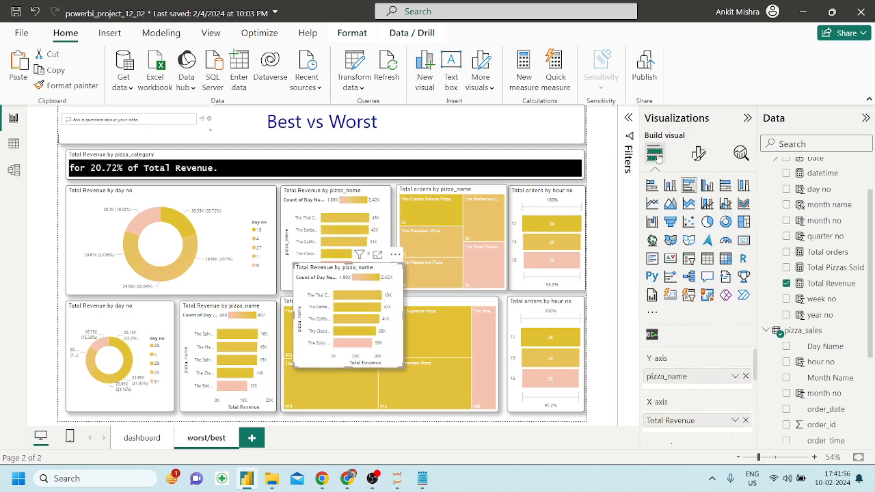
click(725, 278)
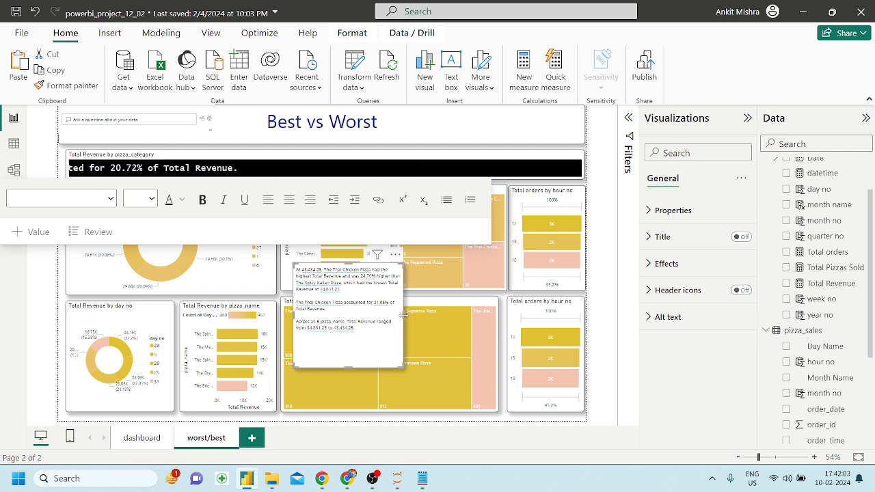
Widen the narrative, take out all its text, and remove the empty Smart narrative visual.
drag(402, 318, 482, 339)
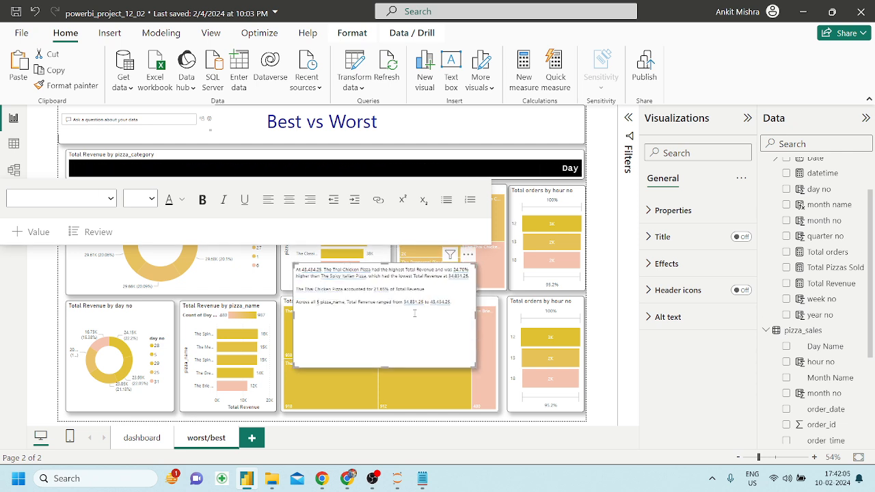
click(401, 300)
key(ctrl+a)
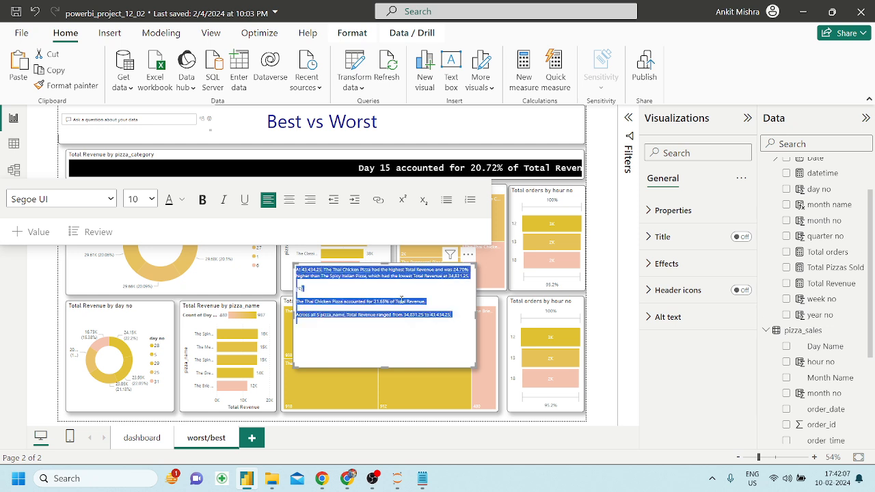
key(Delete)
click(468, 255)
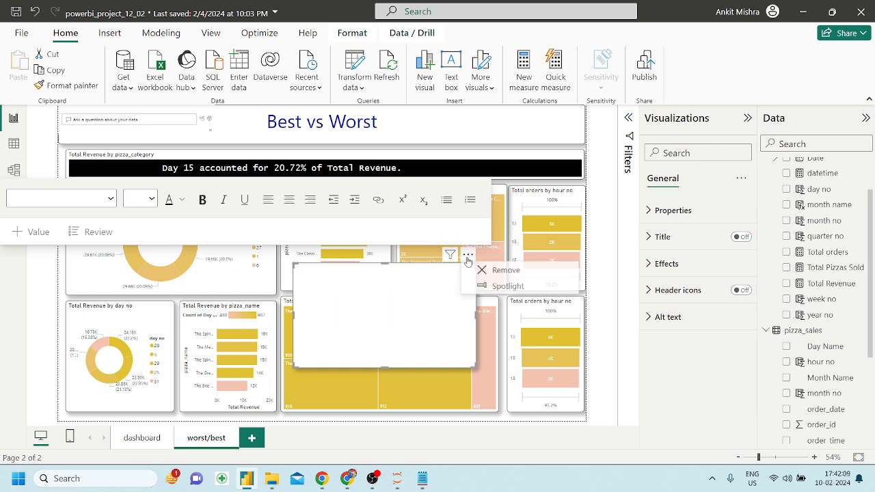
click(484, 269)
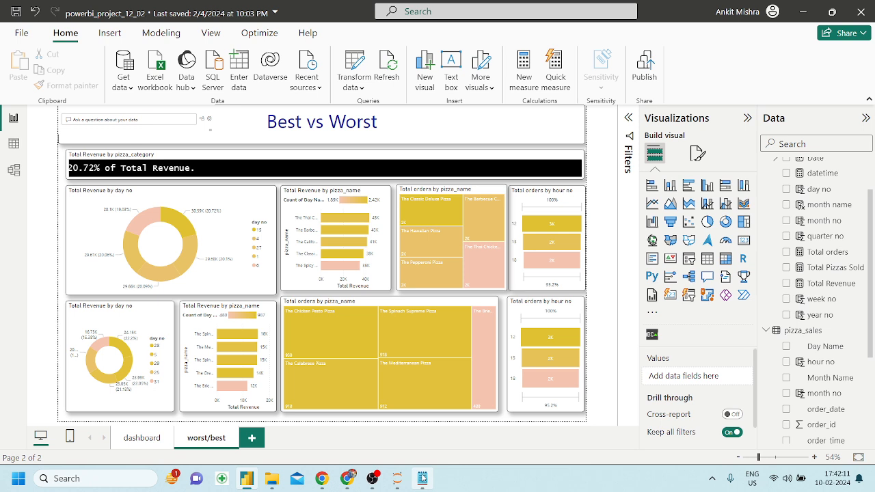
In the Notepad note, select the opening comparison up to 'The Spicy Italian Pizza,'.
click(423, 479)
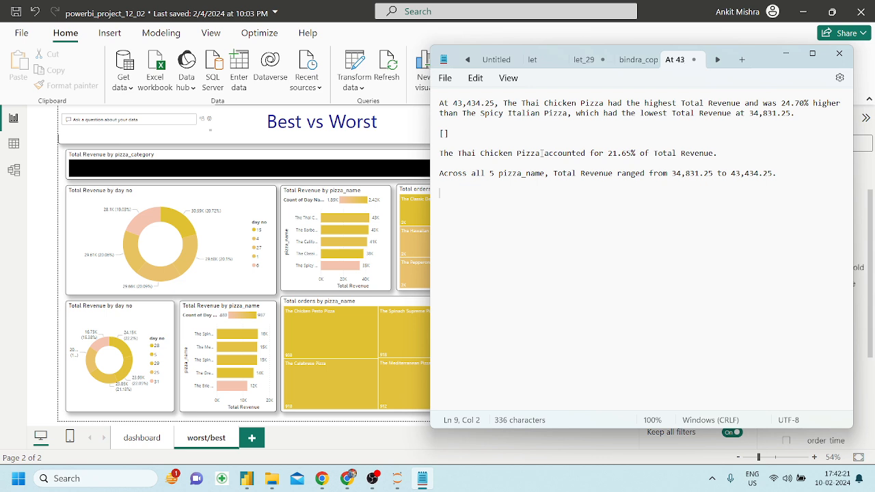
drag(843, 103, 439, 103)
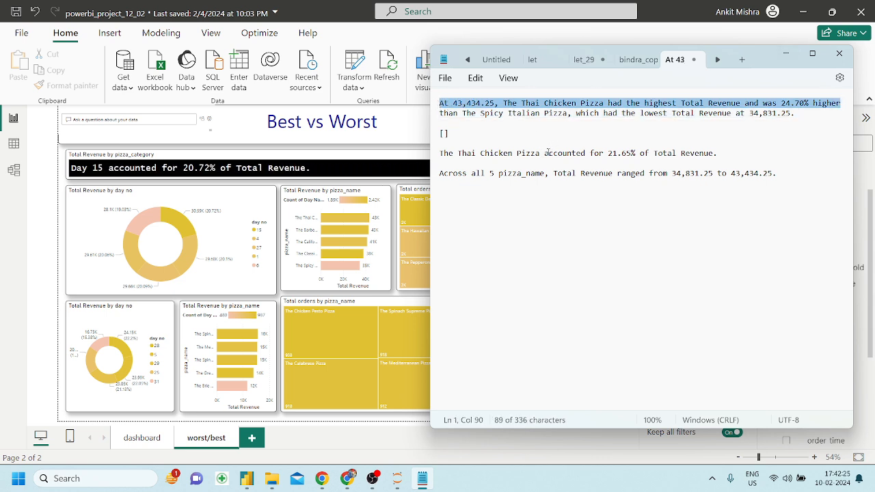
drag(458, 153, 721, 153)
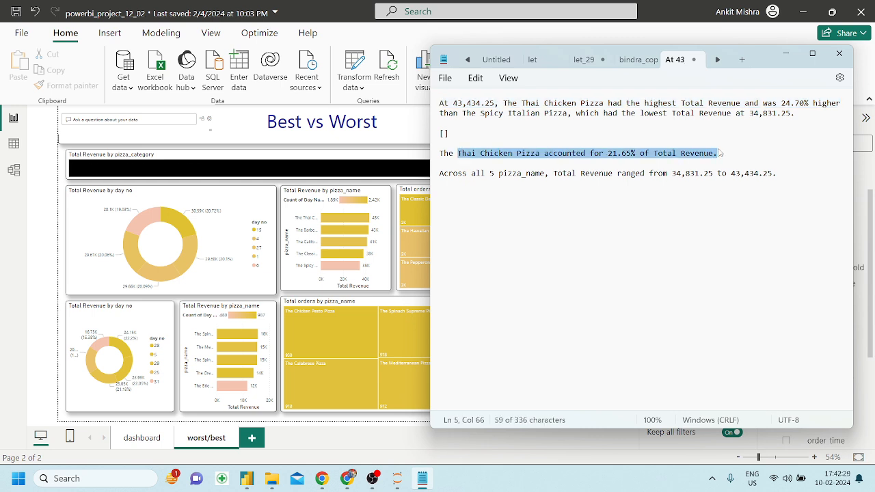
drag(573, 114, 440, 103)
drag(599, 154, 725, 158)
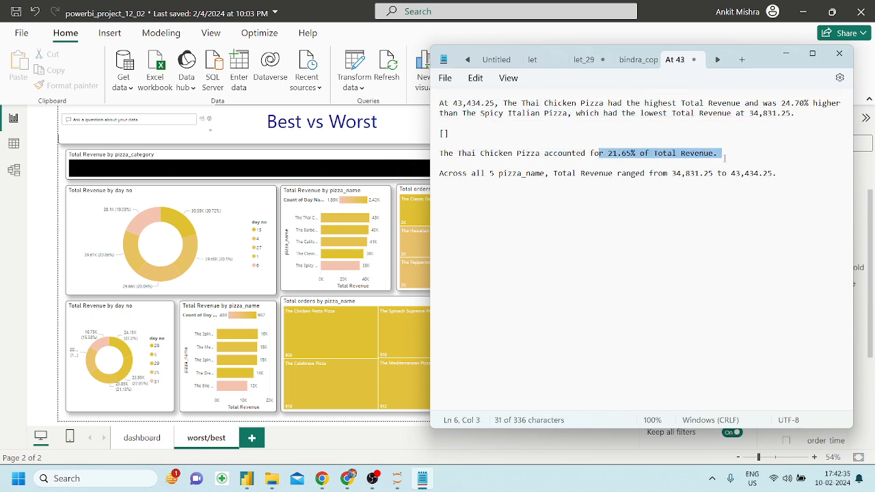
drag(786, 182, 433, 168)
click(745, 109)
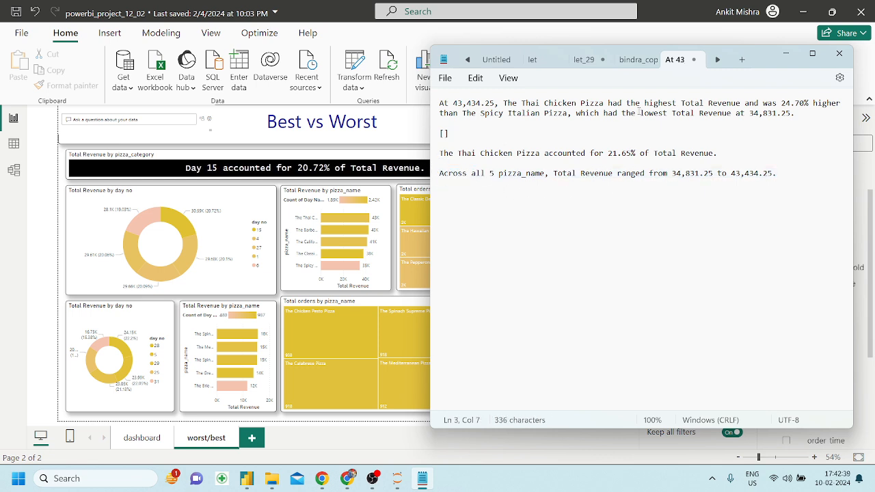
click(571, 115)
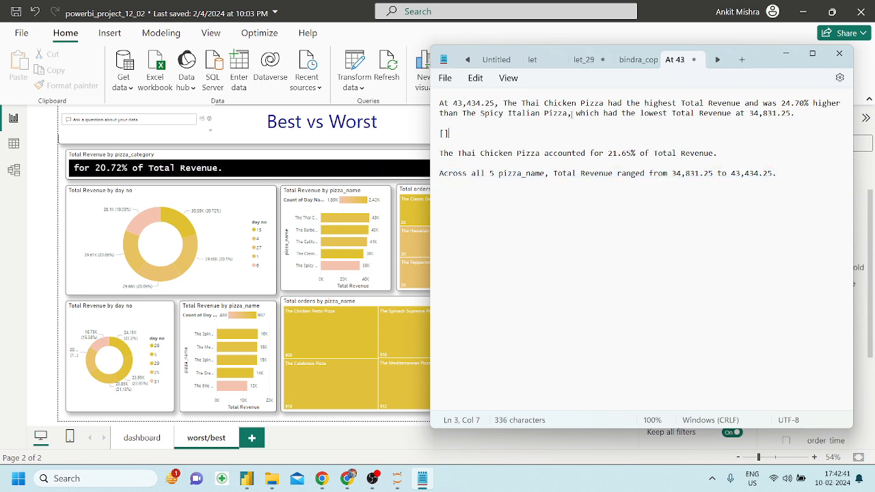
drag(571, 115, 421, 102)
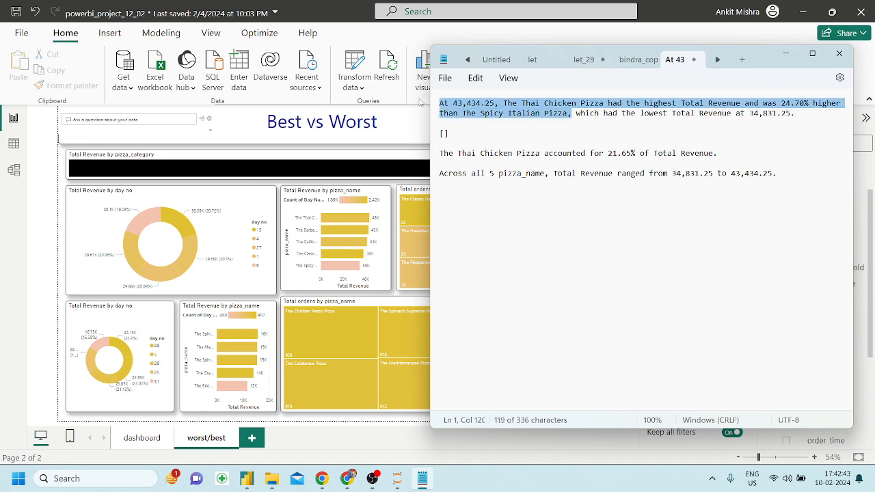
click(340, 170)
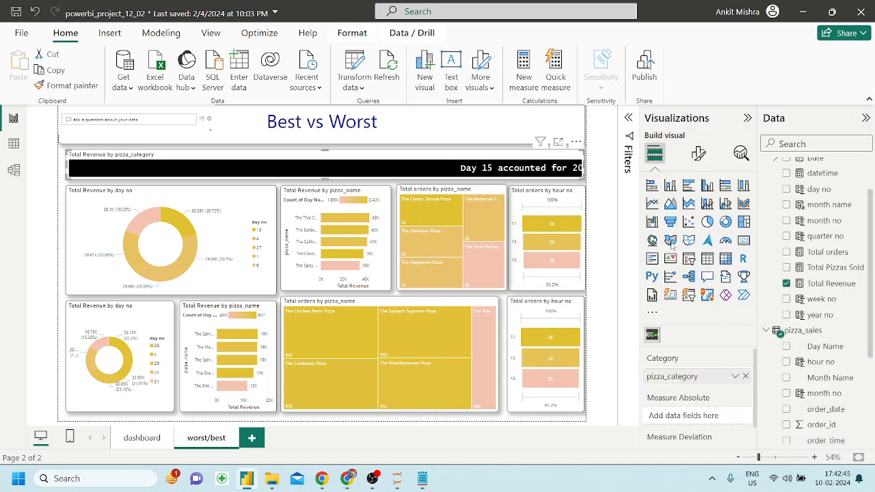
Append the copied comparison to the banner's Custom Text, ending it with a period, and select all of it.
click(698, 153)
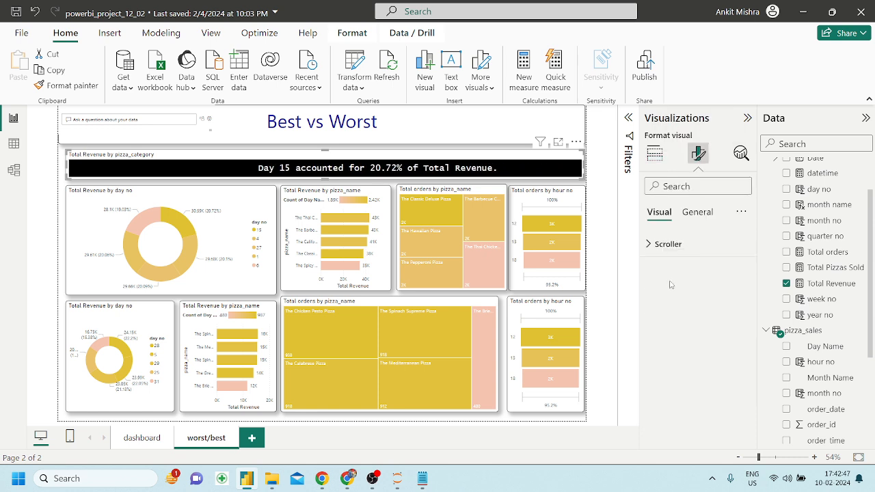
click(649, 244)
scroll(709, 431, down, 1)
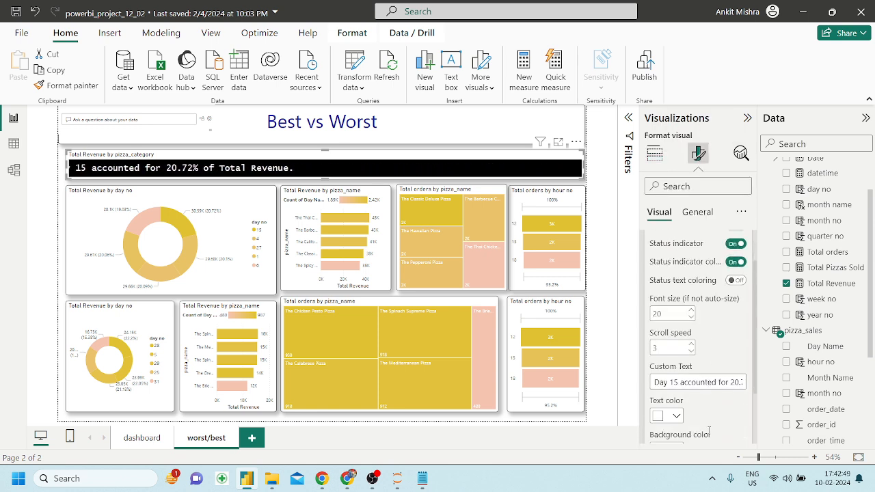
click(703, 384)
key(Right)
key(Right)
key(Right)
key(Right)
key(Right)
key(Right)
key(Right)
key(Right)
key(Right)
key(Right)
key(Right)
key(Right)
key(Right)
key(Right)
key(Right)
key(Right)
key(Right)
key(Right)
key(Right)
key(Right)
key(ctrl+v)
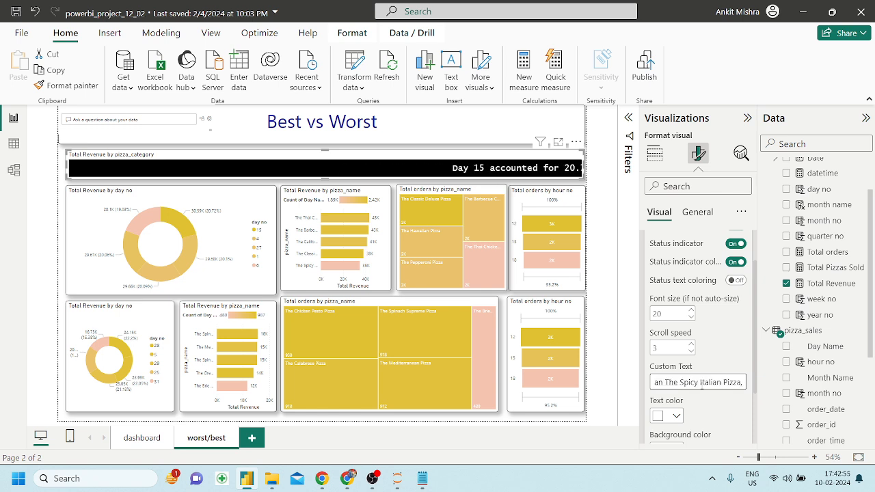
key(BackSpace)
text(.)
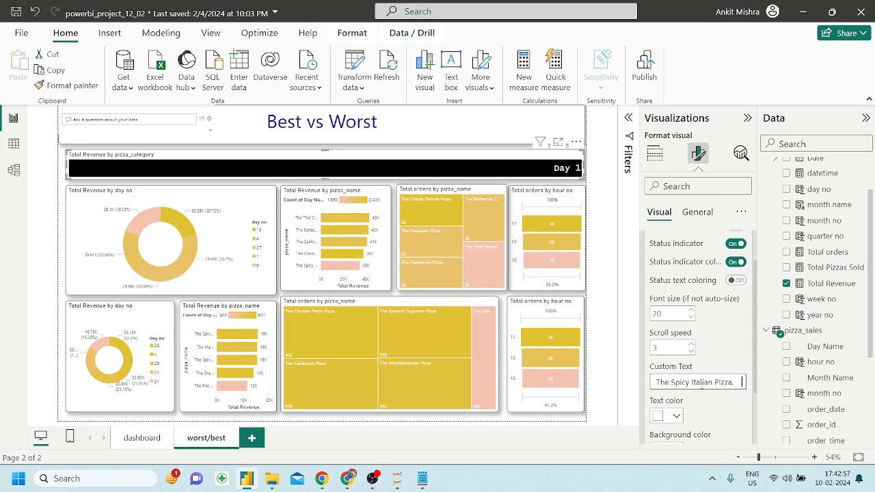
key(ctrl+a)
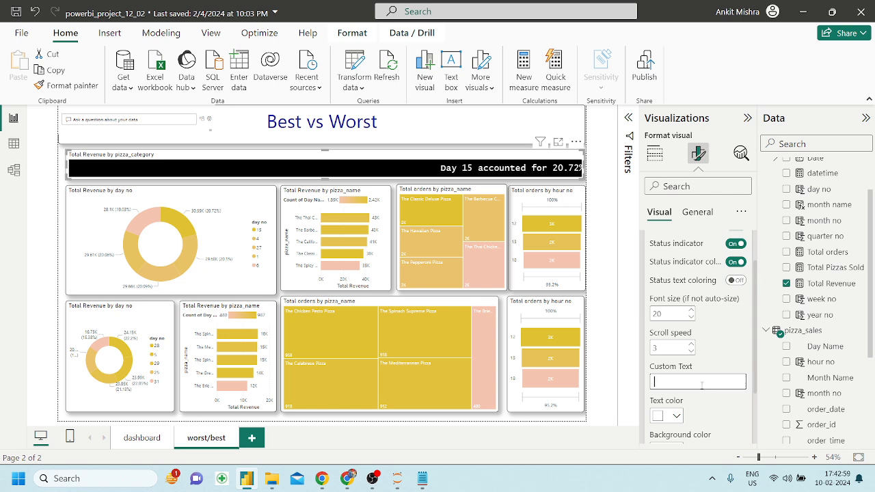
click(422, 479)
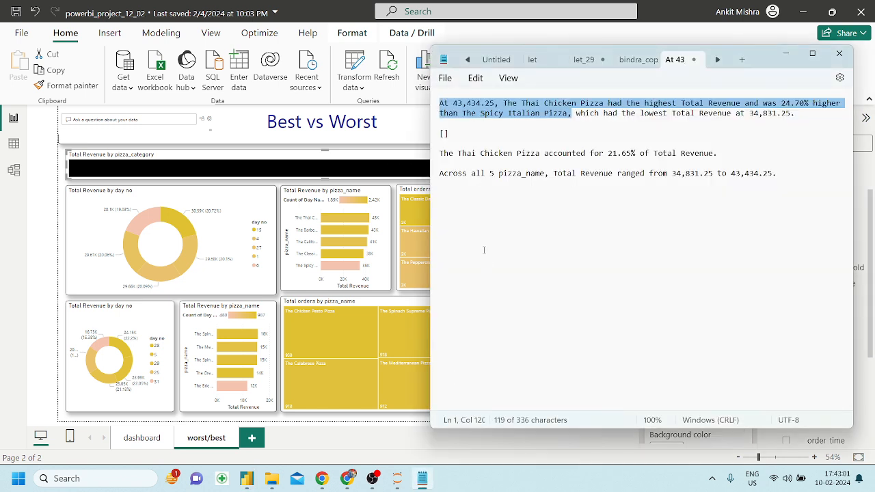
Paste the banner text into the notes and move the Thai Chicken 21.65% sentence to the paragraph's end.
click(484, 251)
text(Day 15 accounted for 20.72% of Total Revenue.     At 43,434.25, The Thai Chicken Pizza had the highest Total Revenue and was 24.70% higher than The Spicy Italian Pizza.)
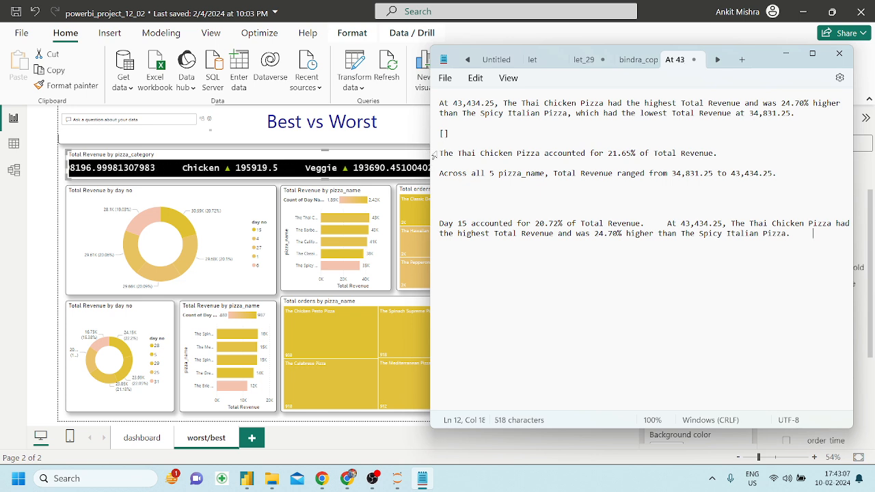
drag(441, 153, 722, 156)
key(ctrl+c)
key(Delete)
click(805, 239)
key(ctrl+v)
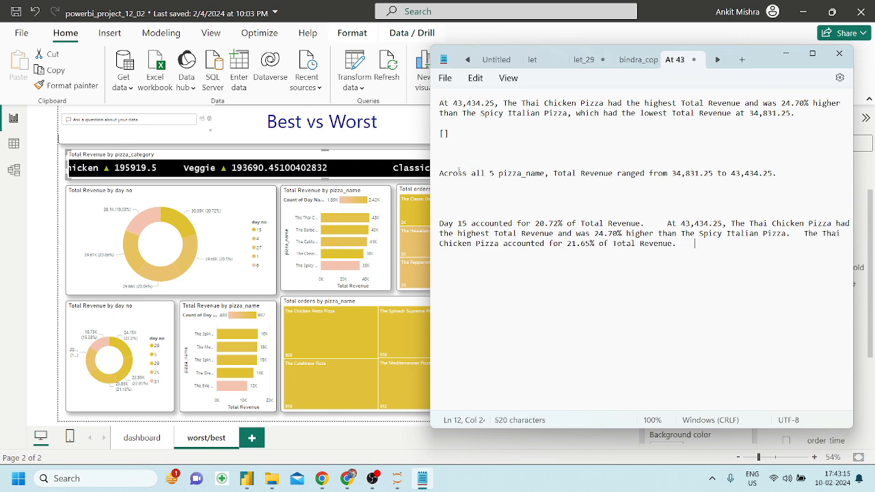
Move the revenue range sentence to the end, then cut the whole combined paragraph.
drag(441, 173, 787, 173)
key(ctrl+c)
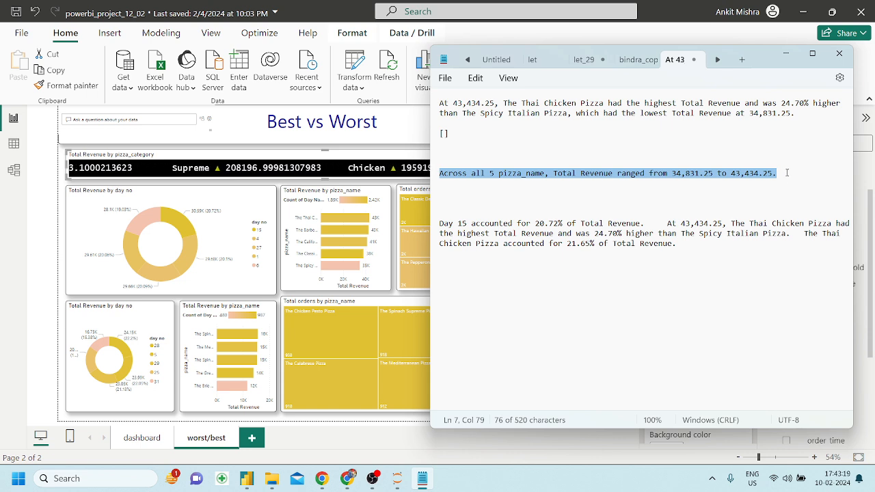
key(Delete)
click(690, 246)
key(ctrl+v)
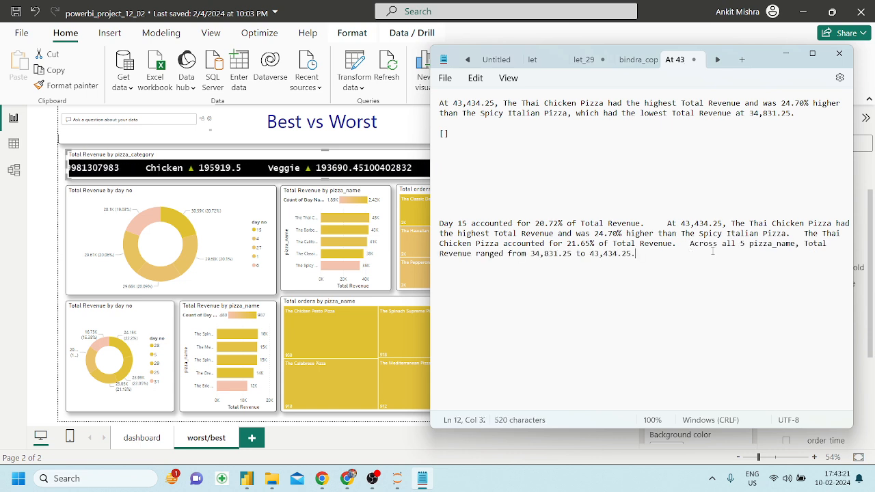
drag(669, 255, 412, 224)
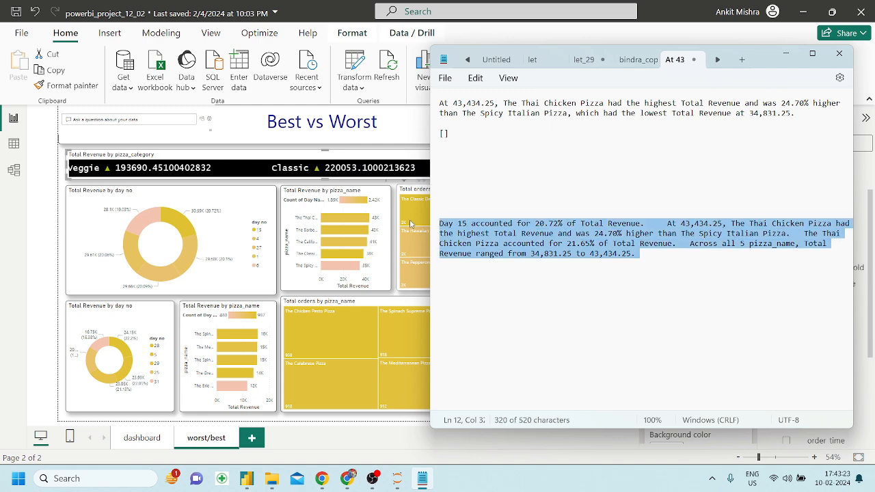
key(Delete)
click(783, 55)
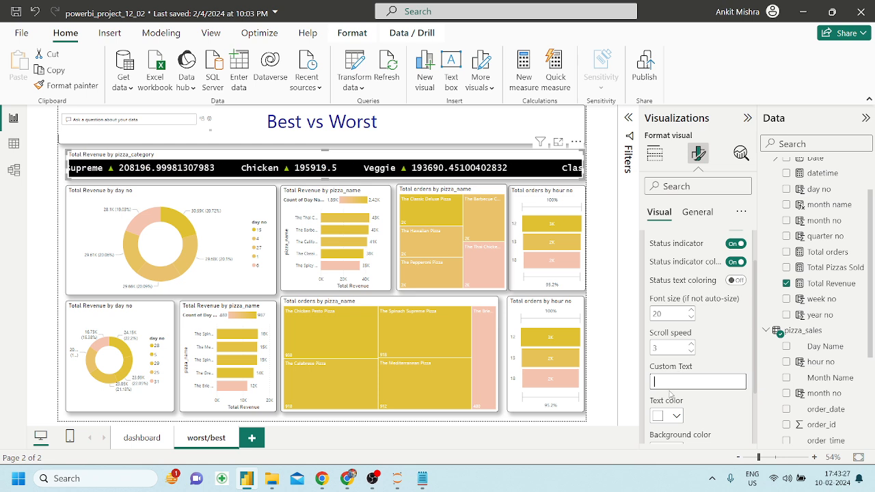
Paste the combined paragraph as banner text with scroll speed 4, font size 21, status colouring on.
key(ctrl+v)
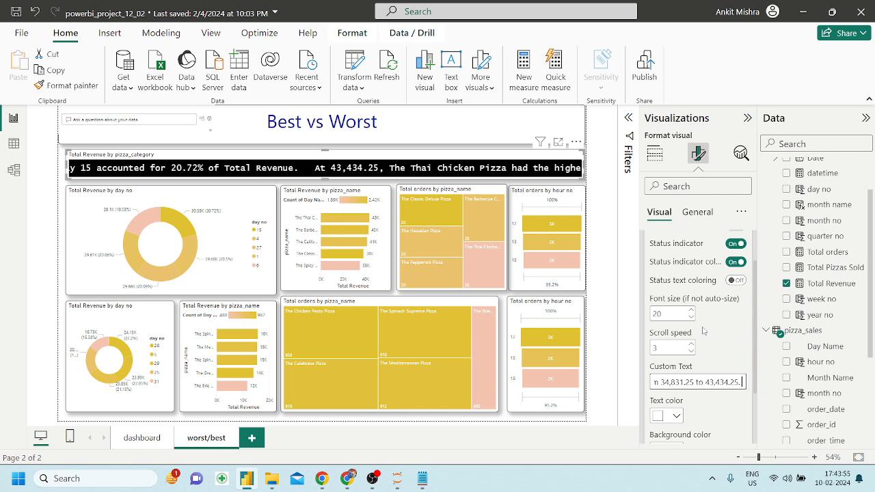
click(691, 345)
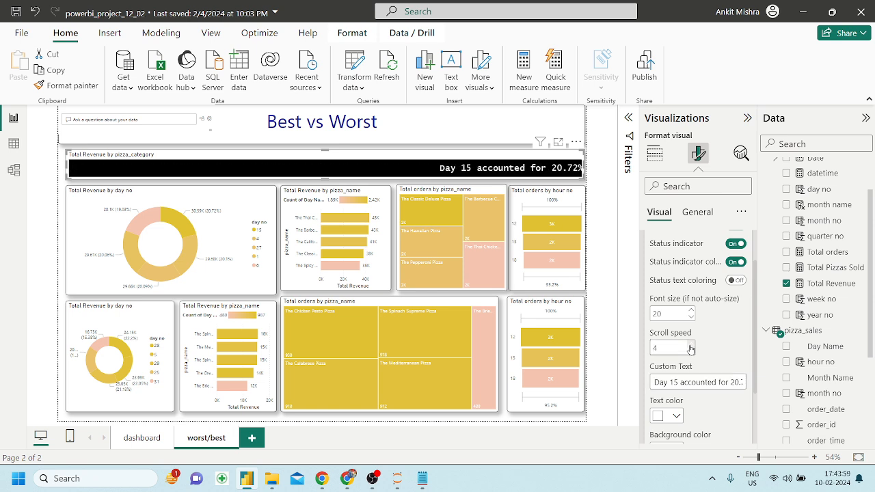
click(692, 311)
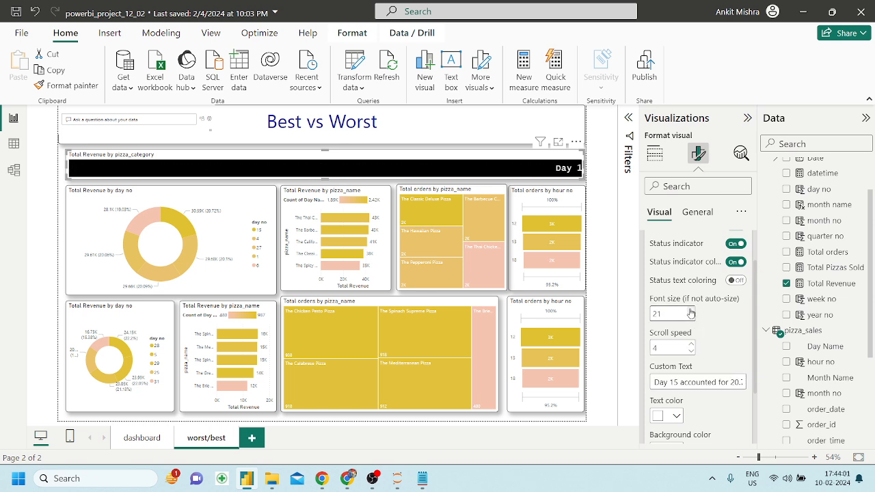
click(735, 280)
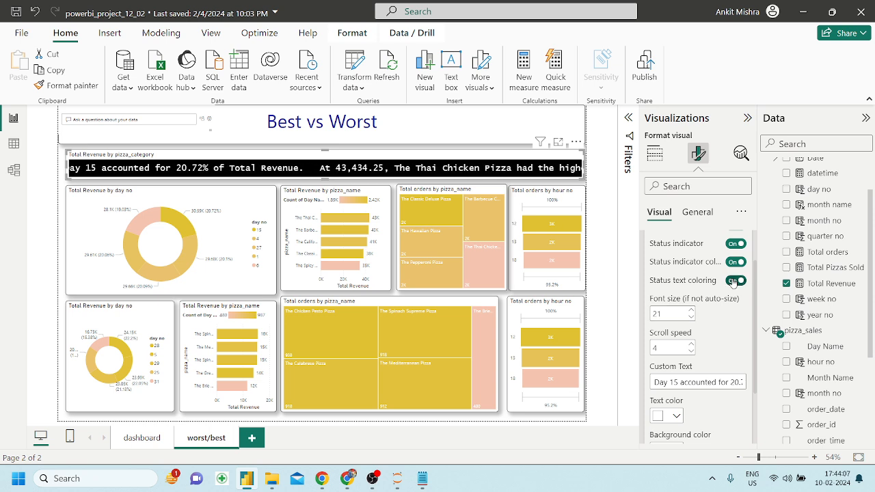
scroll(715, 341, down, 3)
click(674, 351)
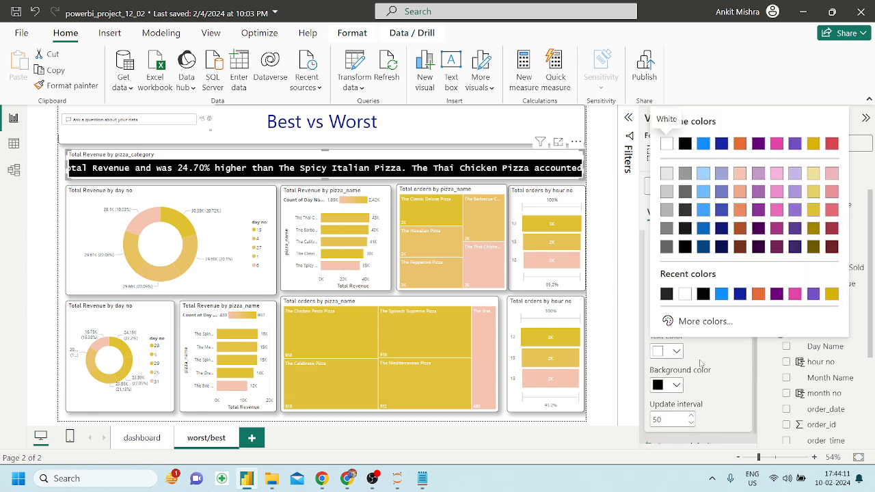
Copy the Total Revenue by pizza_name bar chart's formatting onto the scrolling banner with Format painter.
click(700, 363)
click(671, 387)
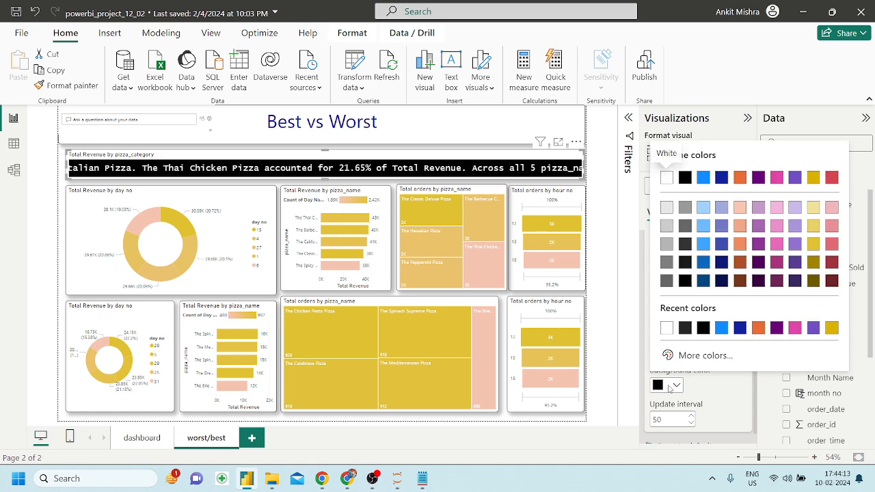
click(670, 387)
click(295, 280)
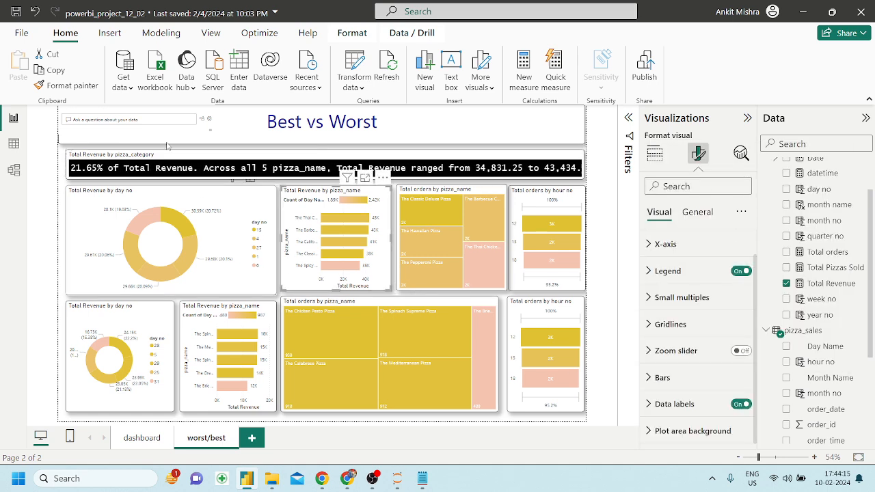
click(66, 85)
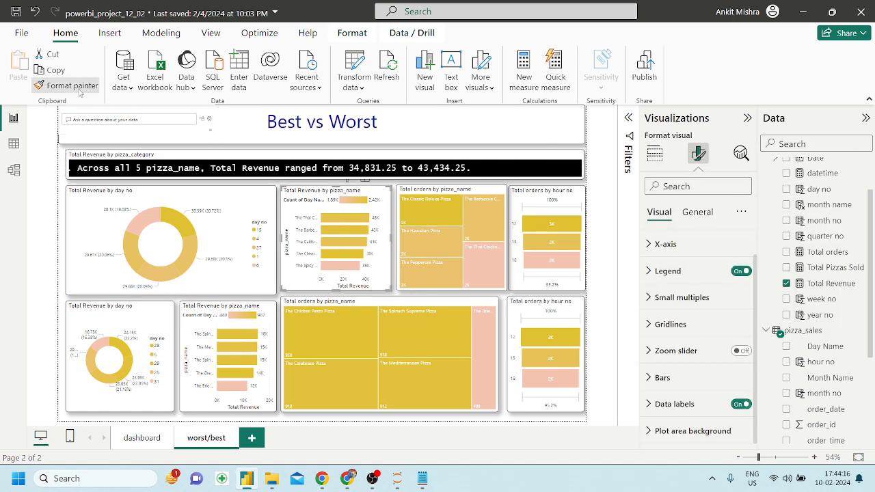
click(185, 158)
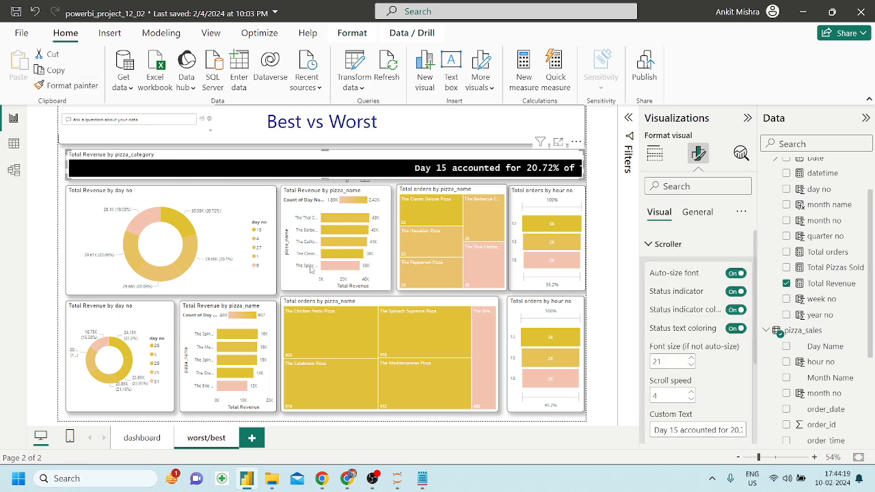
click(296, 282)
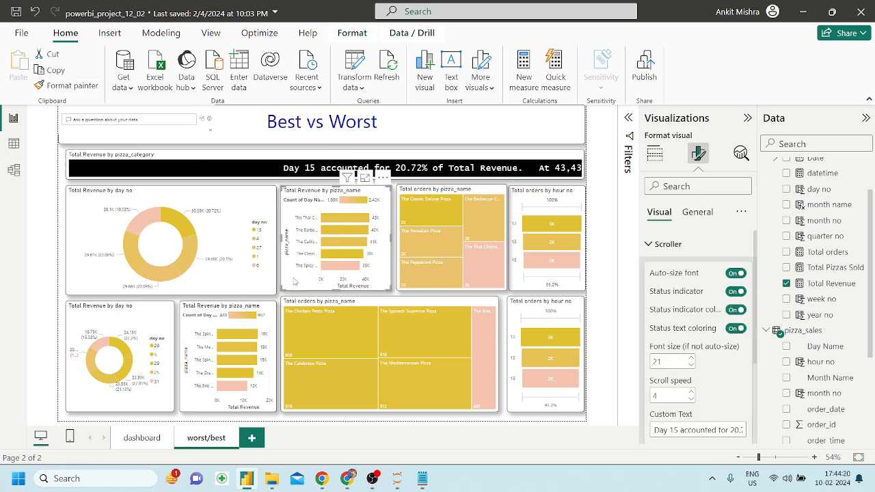
click(261, 155)
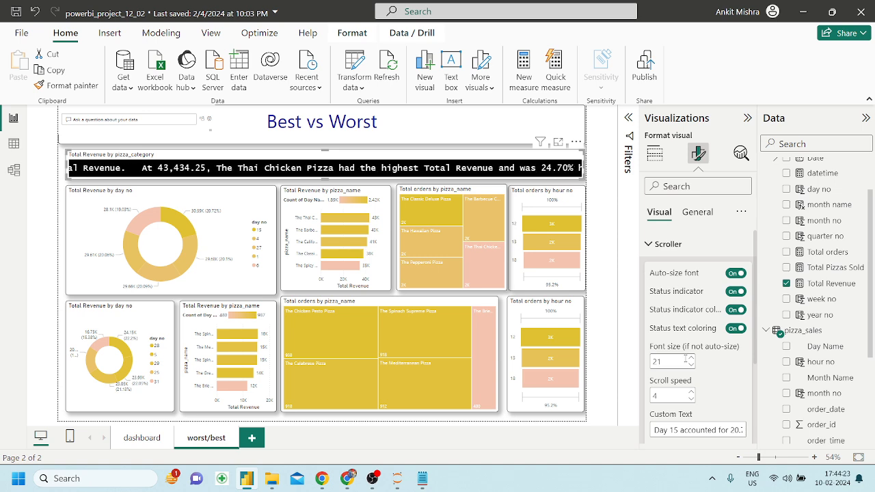
Change the banner background to gold, then to light peach.
scroll(674, 355, down, 3)
click(677, 370)
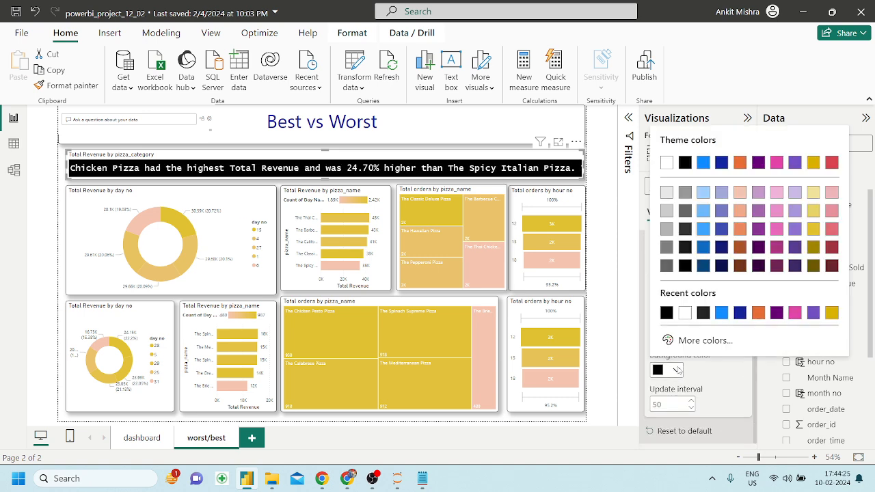
click(815, 231)
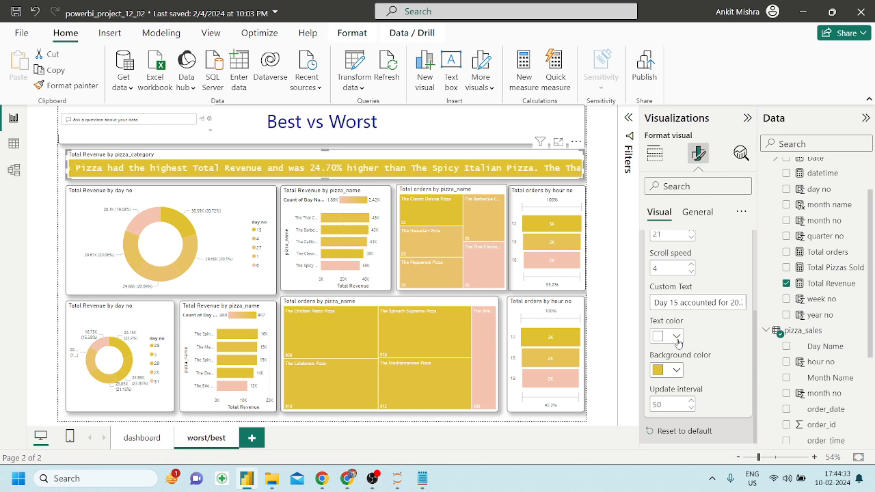
mouse_move(484, 264)
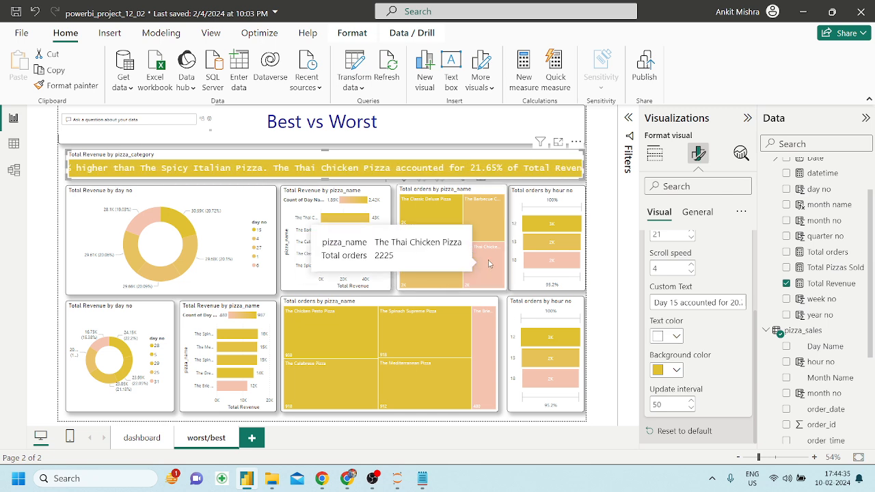
mouse_move(568, 249)
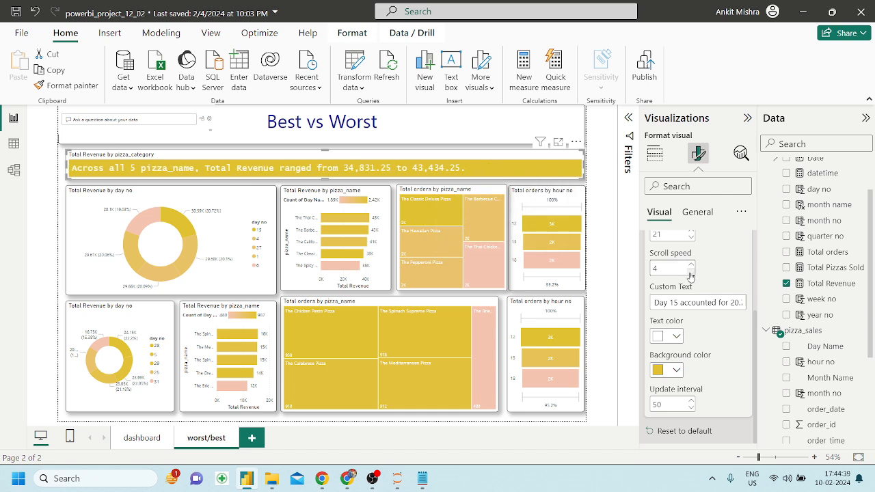
click(676, 370)
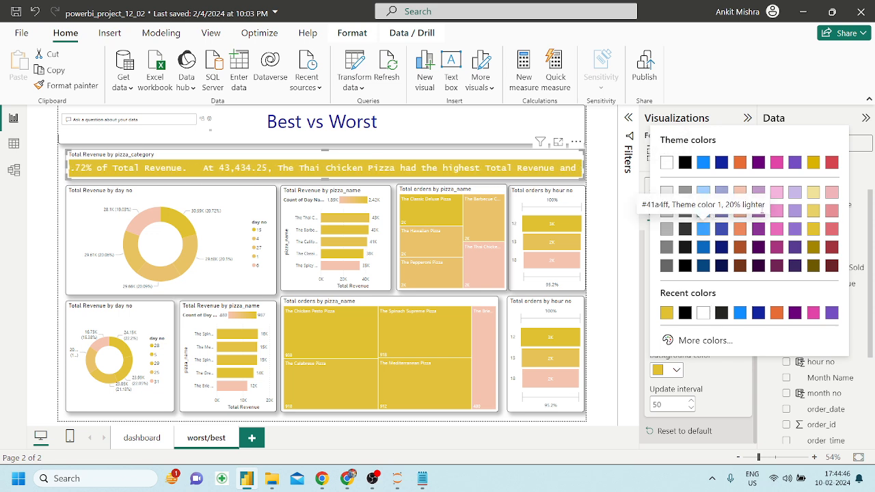
click(739, 192)
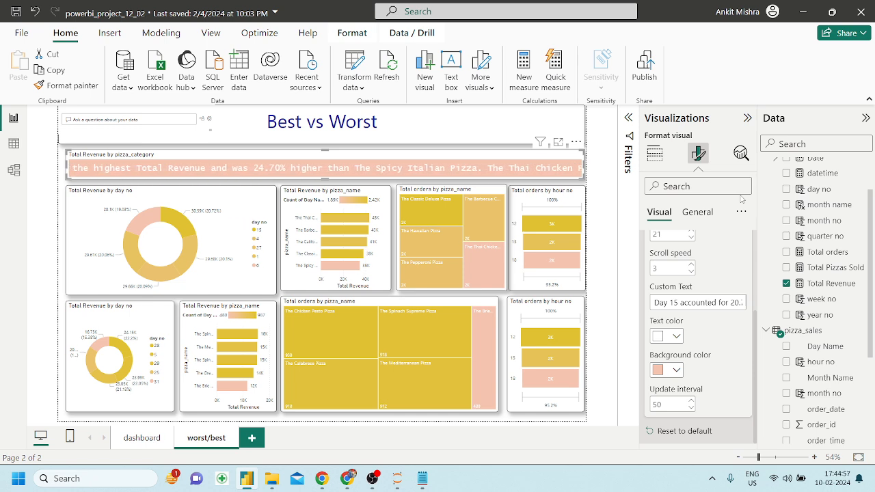
click(269, 207)
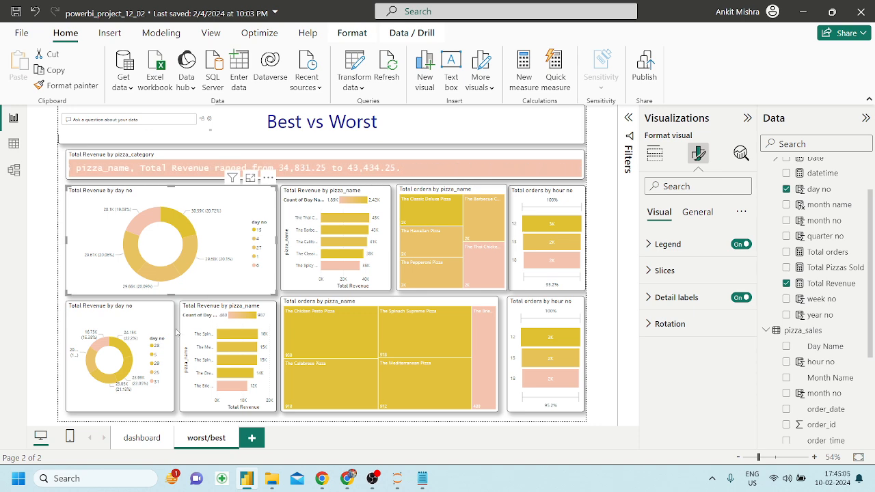
Switch the report theme to Default after briefly applying Bloom.
click(132, 438)
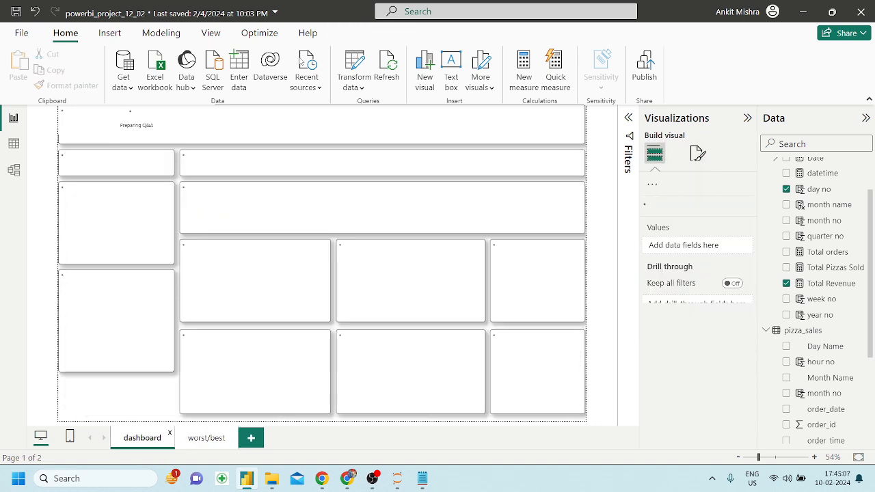
click(213, 34)
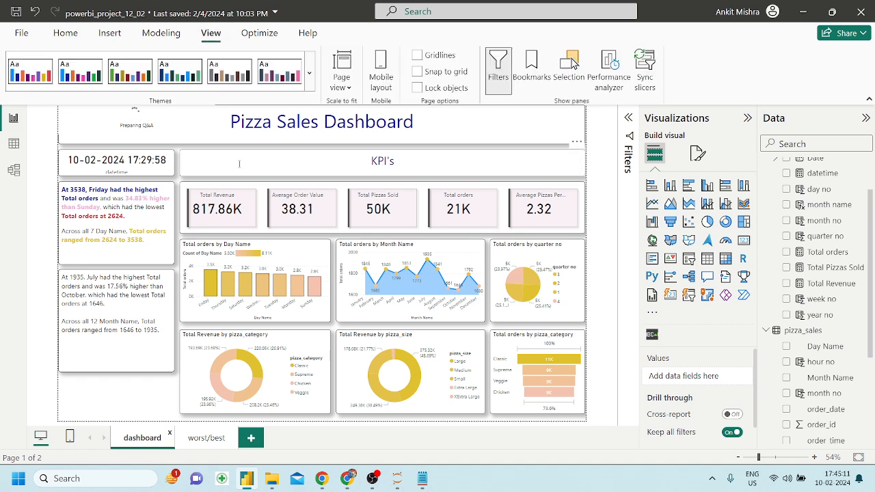
click(309, 73)
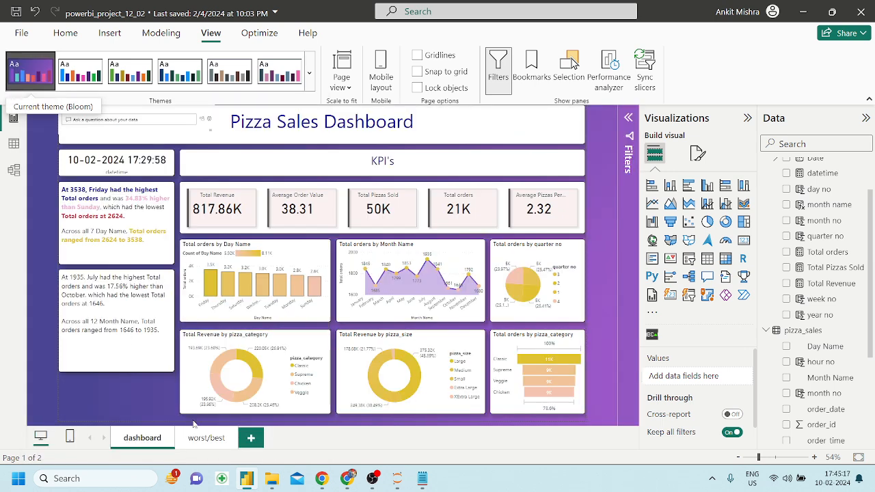
click(309, 70)
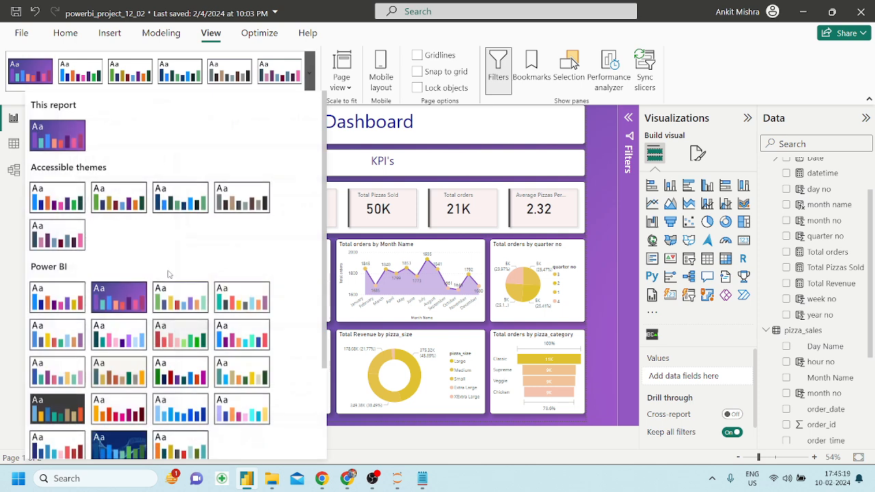
click(56, 296)
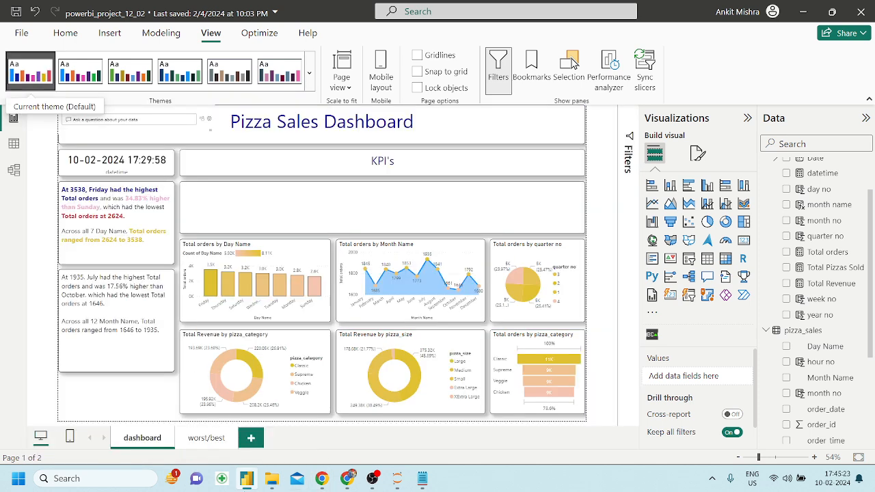
Add a new blank report page after the worst/best page.
click(197, 440)
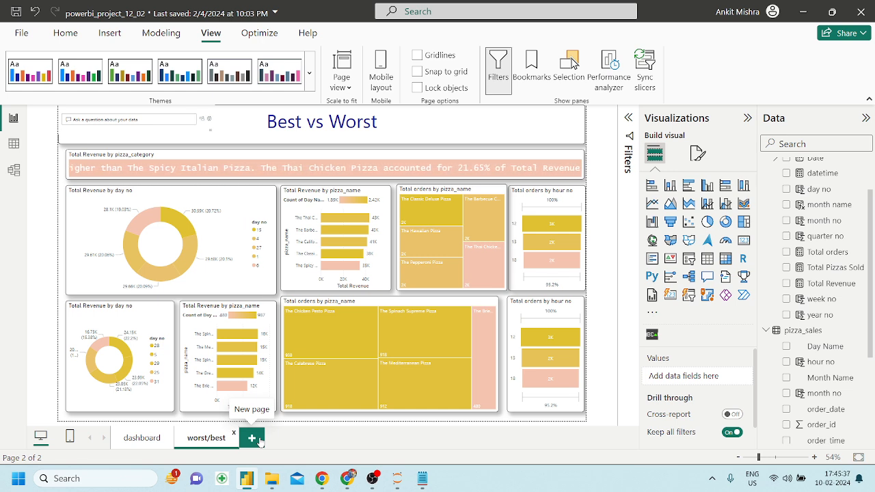
click(260, 441)
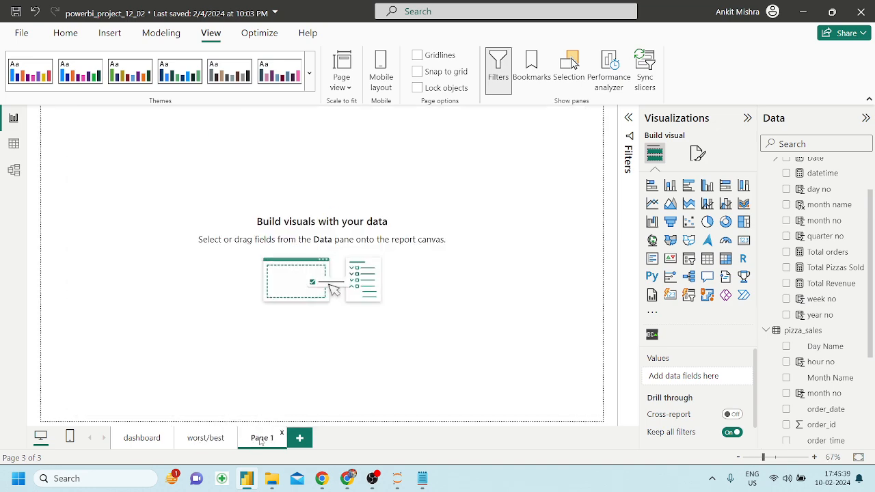
click(348, 479)
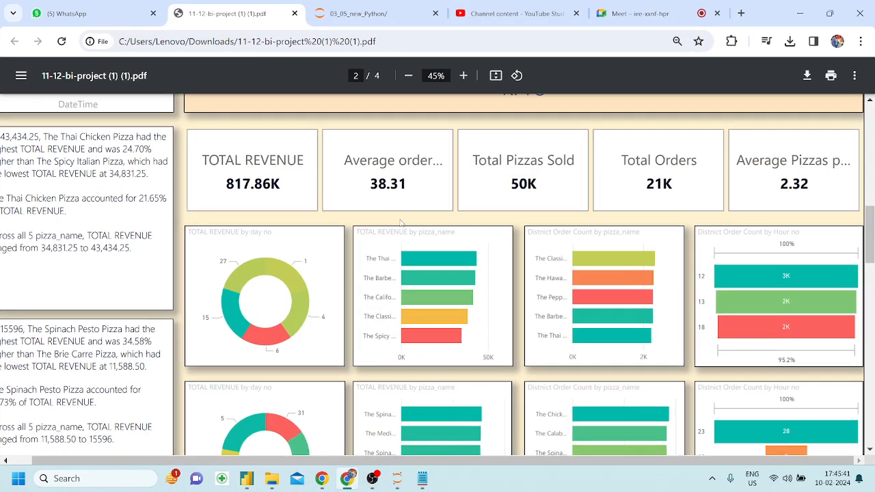
Scroll the reference PDF to page 3's forecast line charts and narrative order summaries.
ctrl+scroll(395, 231, down, 3)
scroll(394, 231, down, 5)
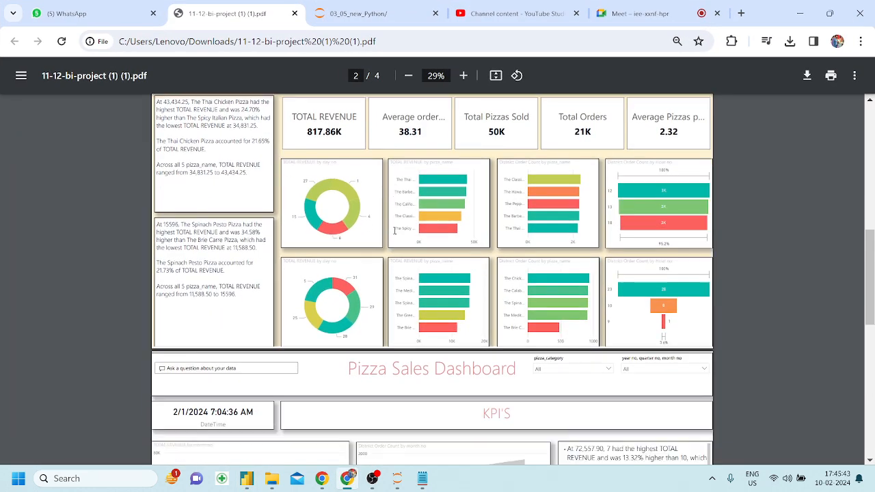
scroll(395, 231, down, 3)
scroll(395, 231, up, 2)
scroll(395, 231, down, 2)
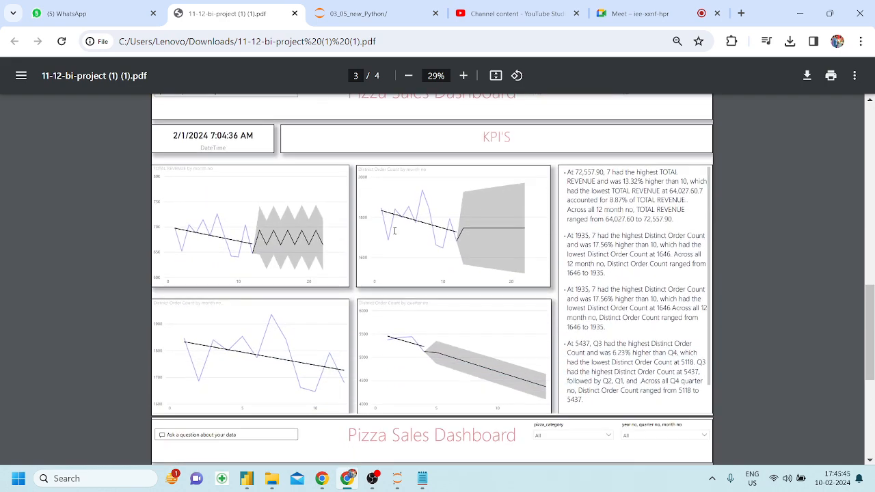
scroll(394, 231, up, 2)
scroll(395, 231, down, 1)
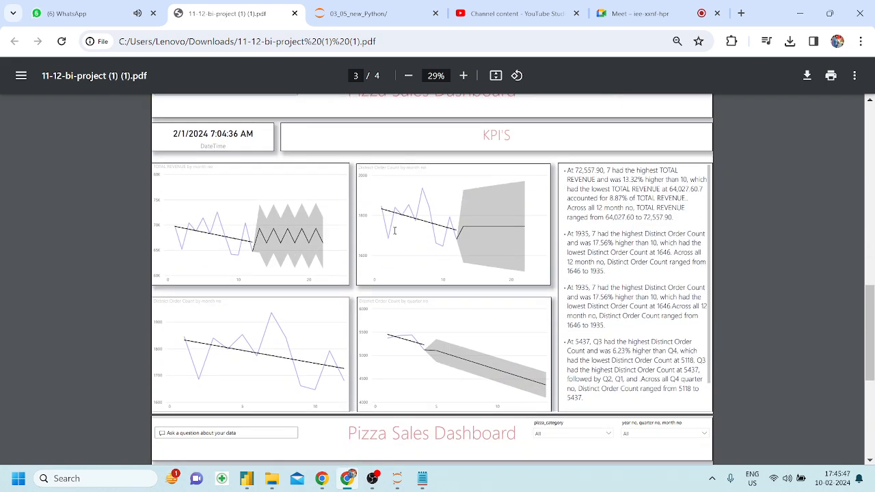
scroll(394, 231, down, 2)
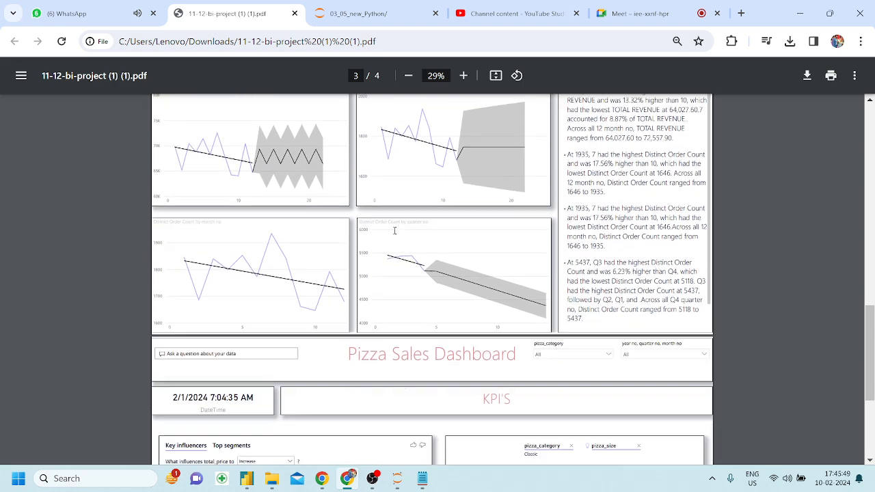
scroll(395, 231, up, 1)
scroll(395, 232, up, 2)
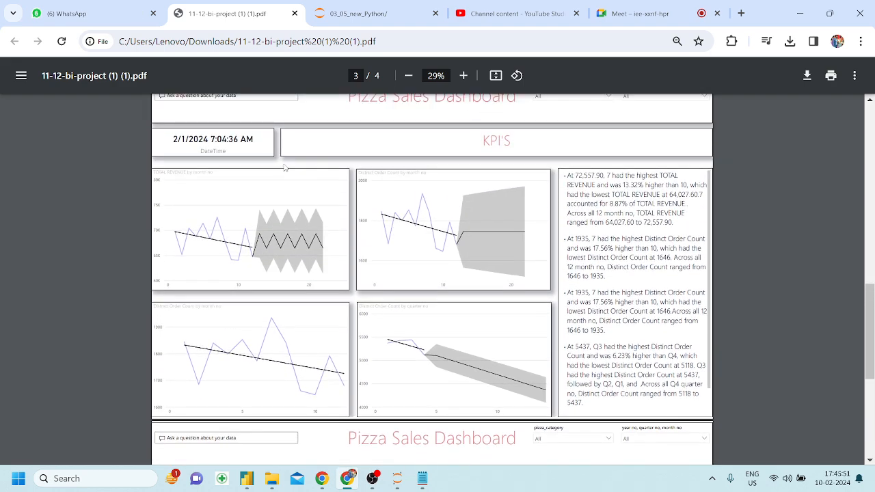
scroll(463, 190, down, 1)
scroll(463, 191, up, 1)
scroll(463, 190, down, 4)
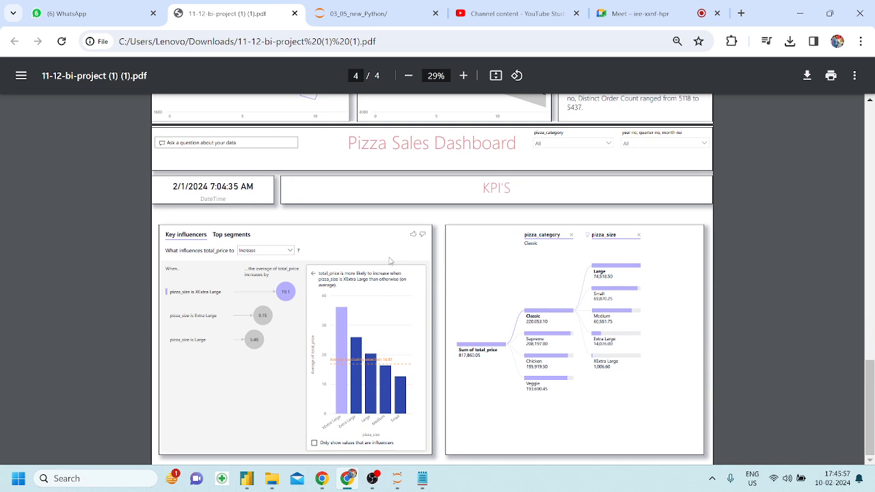
scroll(390, 261, up, 4)
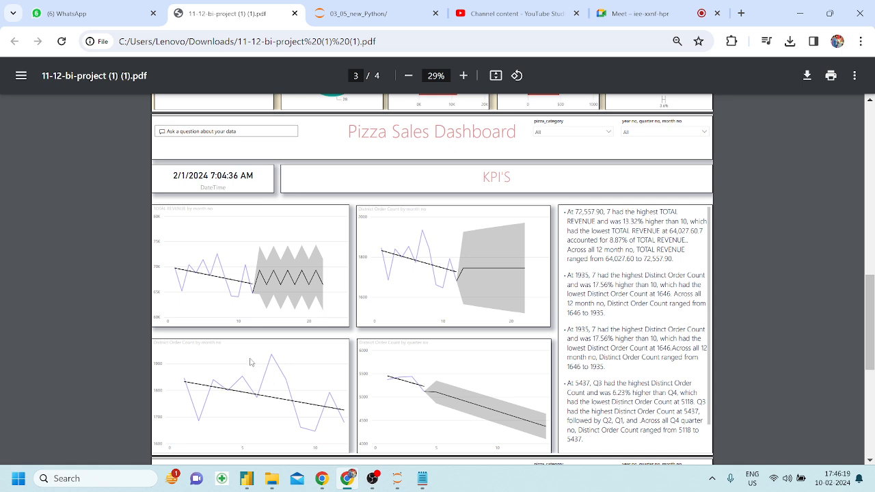
click(250, 490)
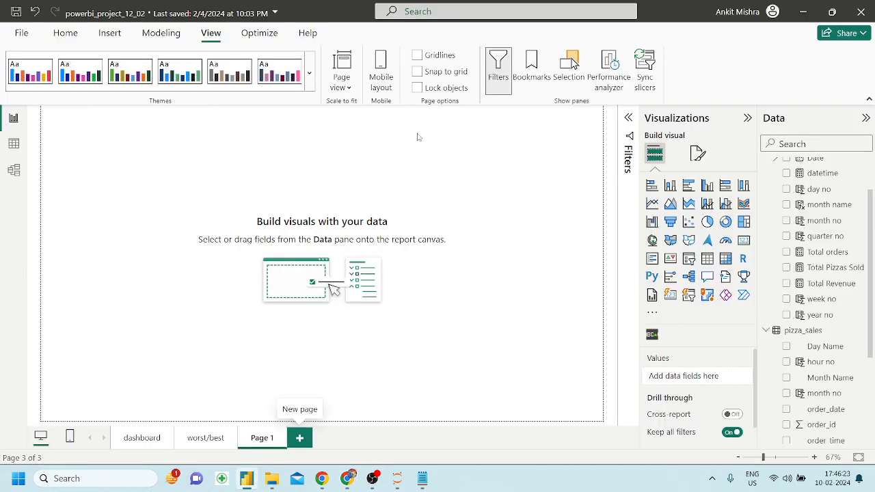
double_click(254, 441)
key(BackSpace)
text(For)
text(e)
text(casting)
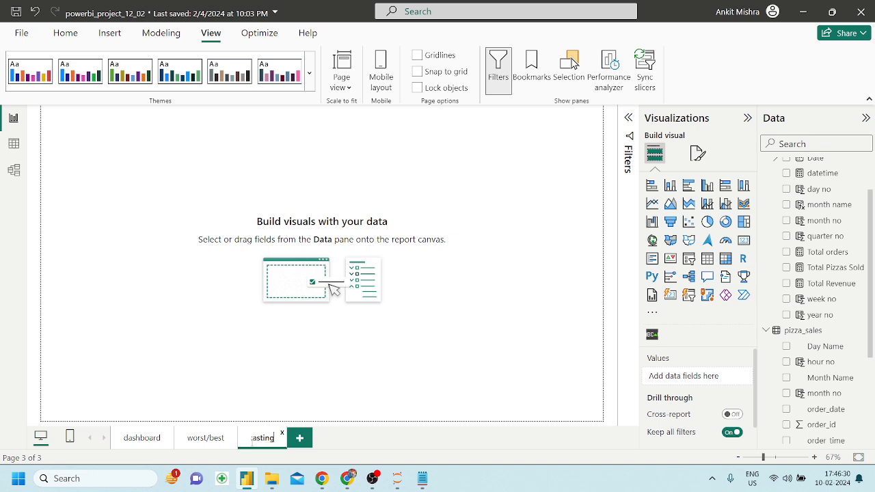
key(Return)
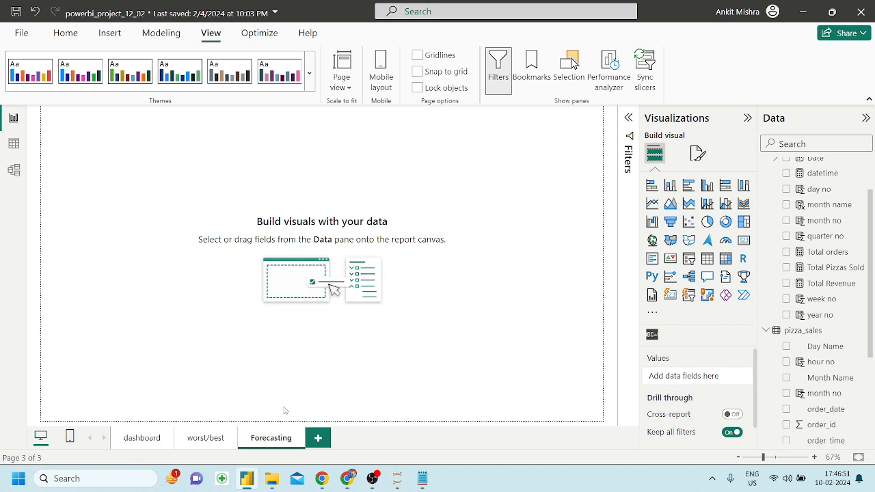
click(347, 479)
scroll(343, 296, down, 1)
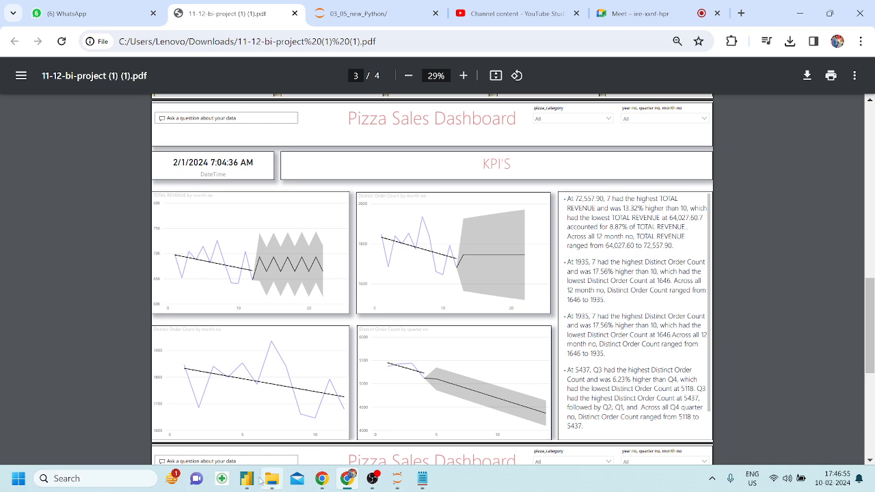
mouse_move(255, 481)
click(301, 360)
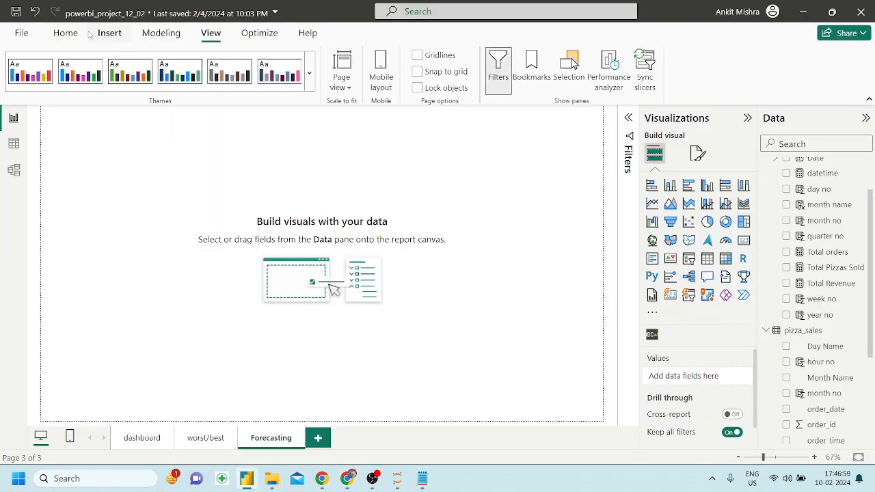
click(109, 33)
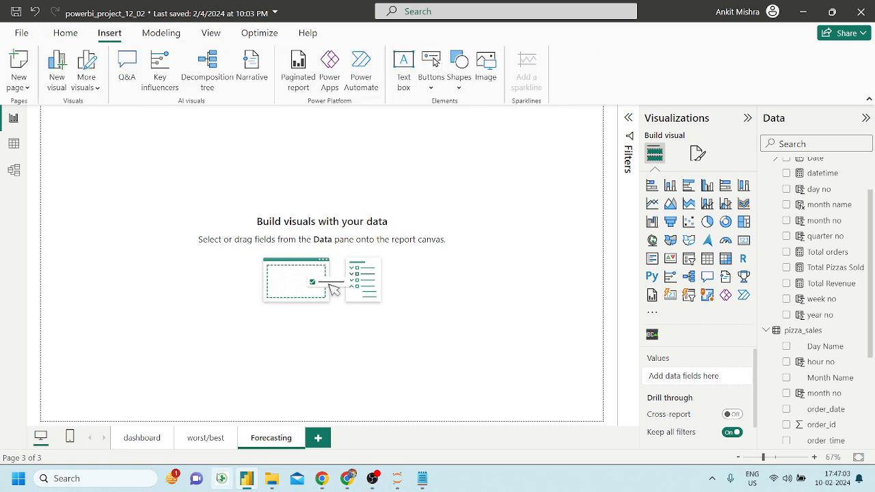
click(206, 438)
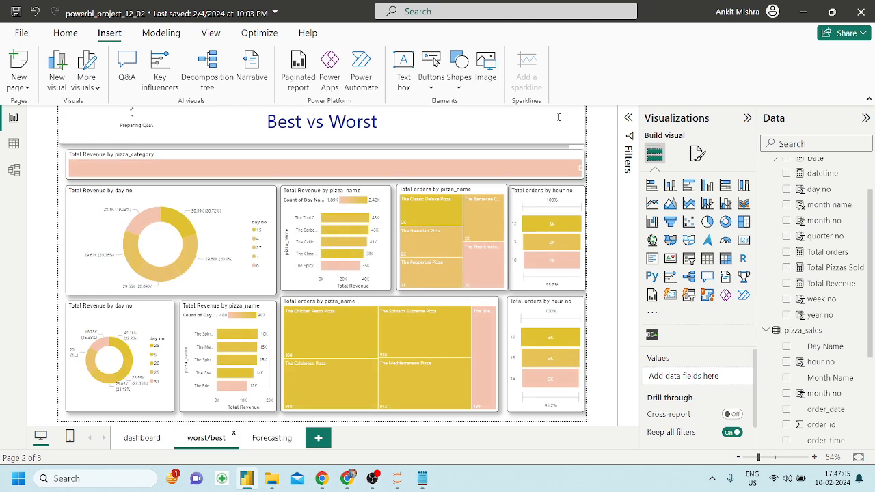
click(559, 118)
key(ctrl+a)
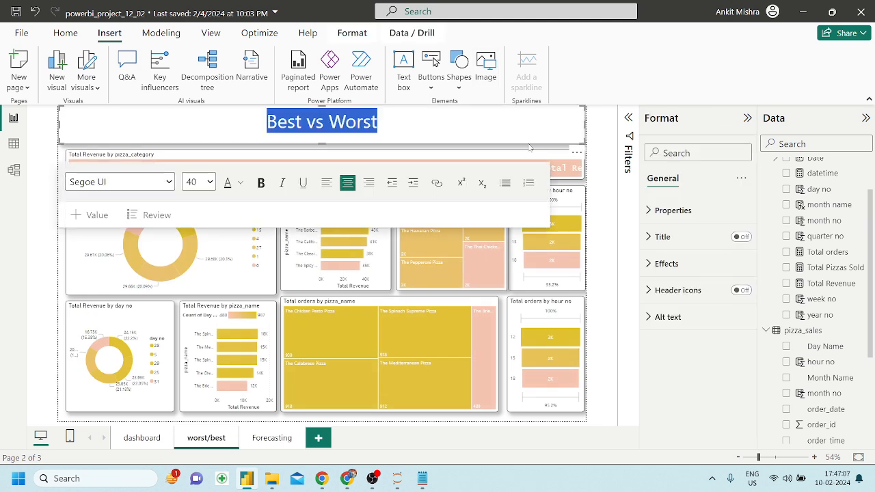
click(585, 146)
click(266, 439)
key(ctrl+v)
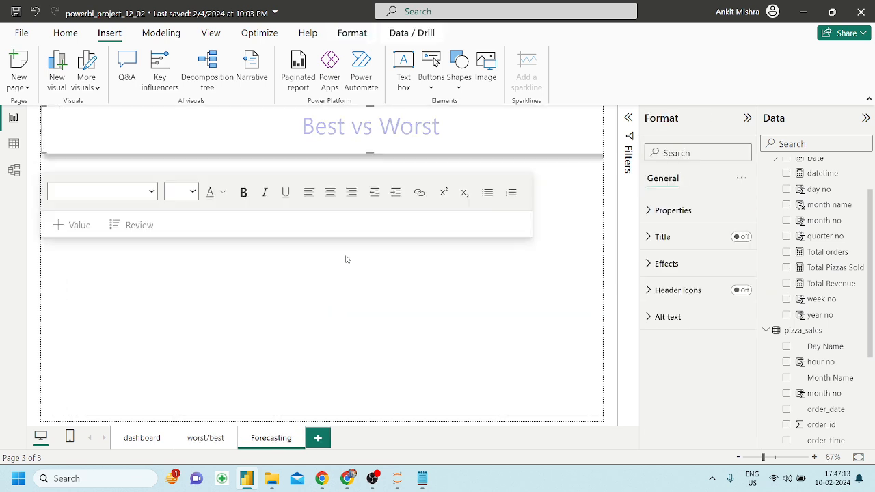
click(445, 127)
key(BackSpace)
key(BackSpace)
key(BackSpace)
key(BackSpace)
key(BackSpace)
key(BackSpace)
key(BackSpace)
key(BackSpace)
key(BackSpace)
key(BackSpace)
key(BackSpace)
key(BackSpace)
key(BackSpace)
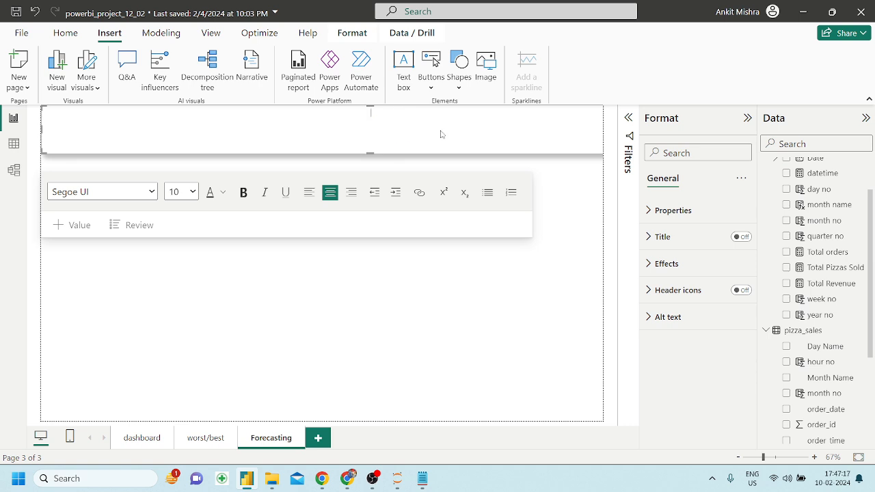
text(Future)
text( Foreca)
key(BackSpace)
key(BackSpace)
key(BackSpace)
key(BackSpace)
key(BackSpace)
key(BackSpace)
text(Trends)
key(ctrl+a)
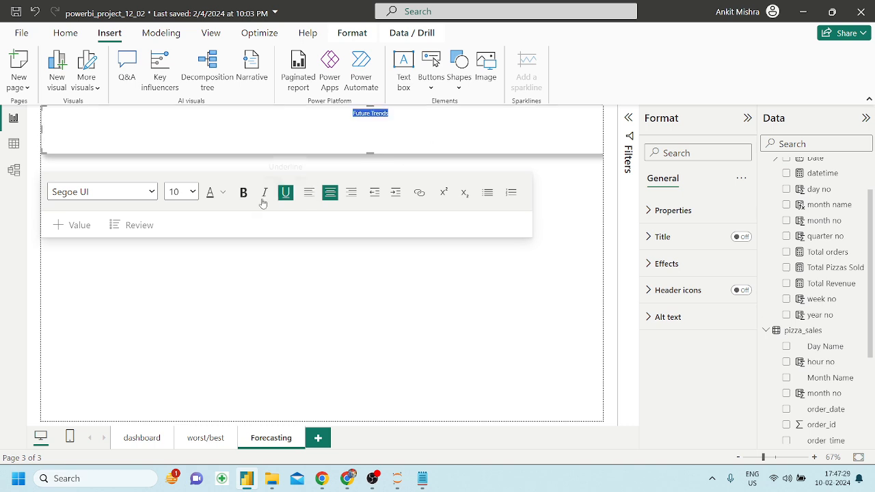
click(188, 192)
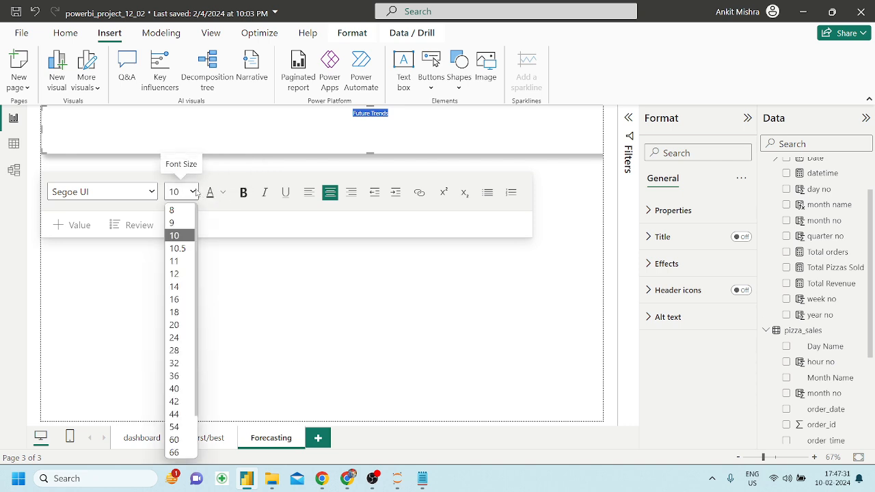
click(175, 363)
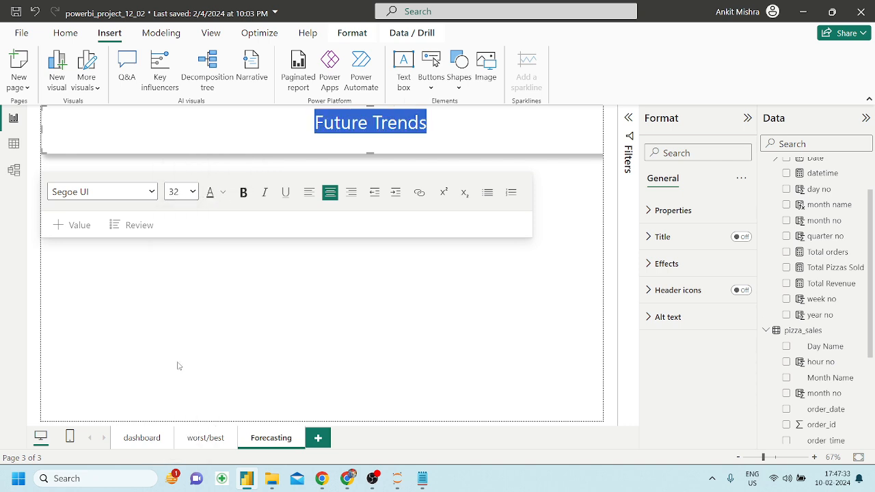
click(222, 192)
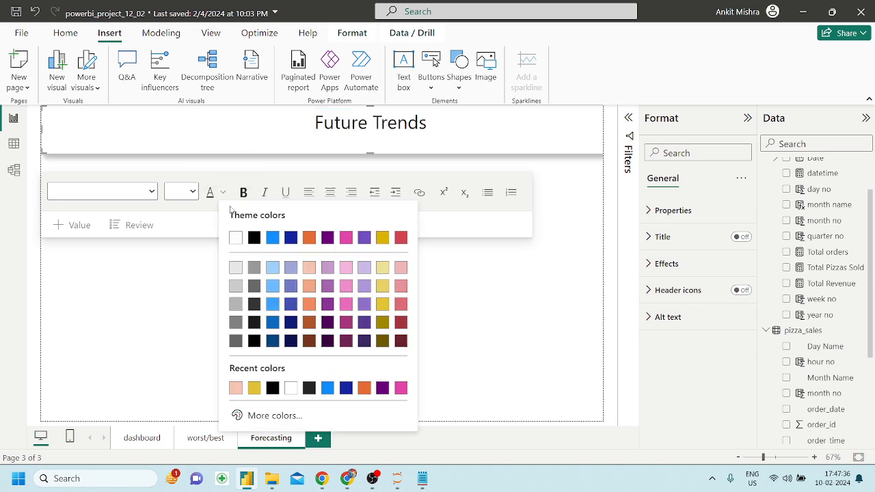
click(328, 305)
click(380, 302)
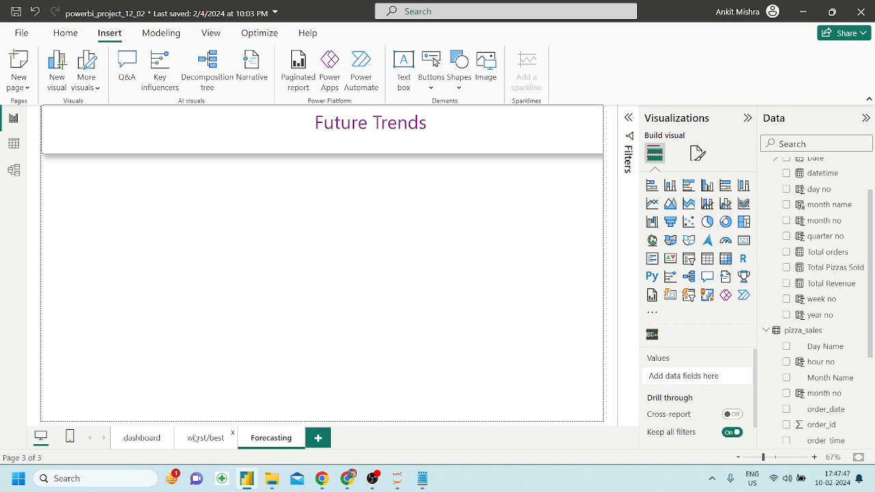
double_click(378, 130)
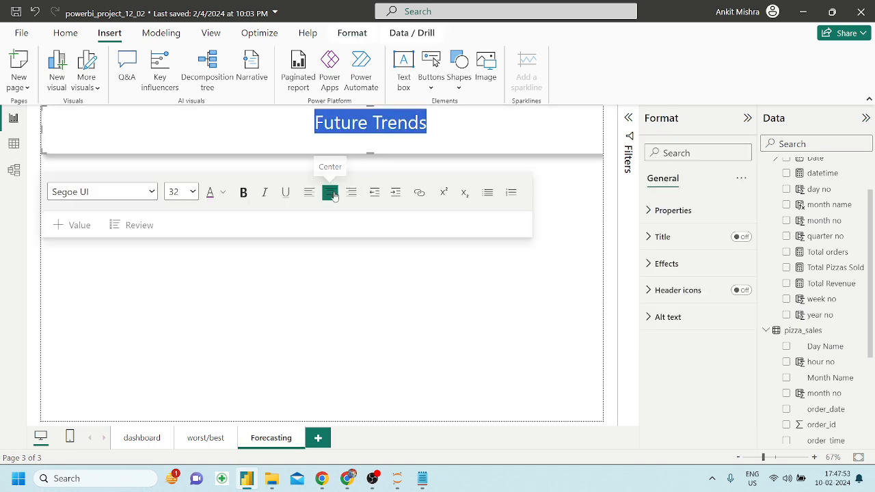
click(309, 191)
click(330, 191)
click(364, 298)
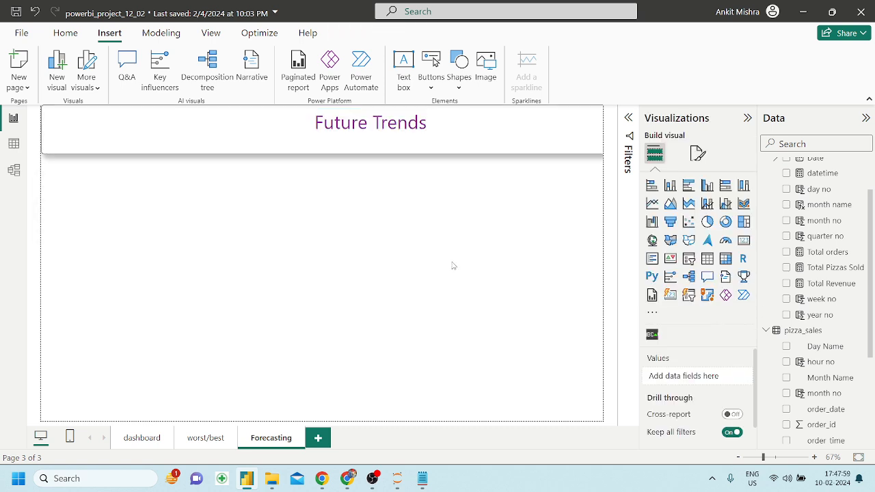
click(203, 438)
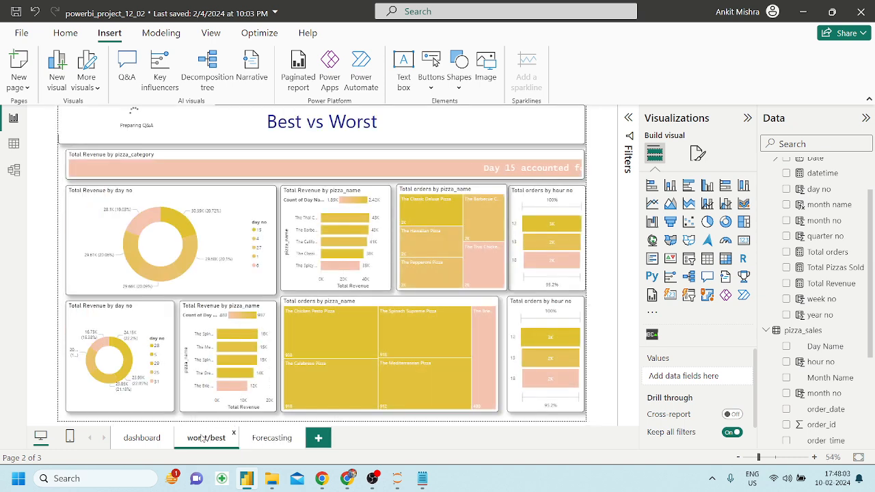
click(277, 439)
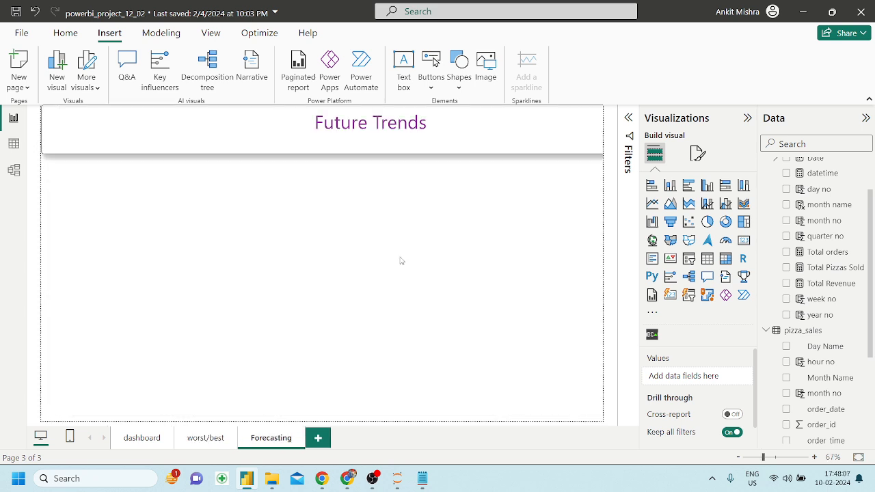
click(408, 123)
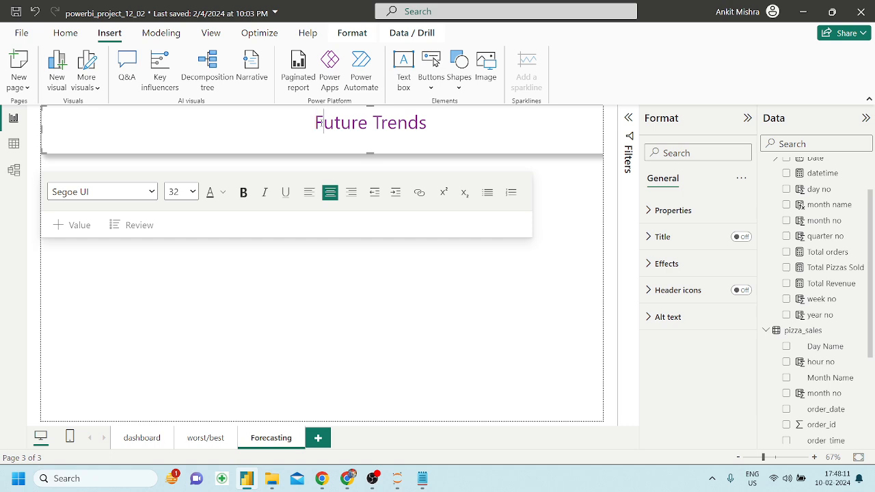
key(ctrl+Right)
key(ctrl+Right)
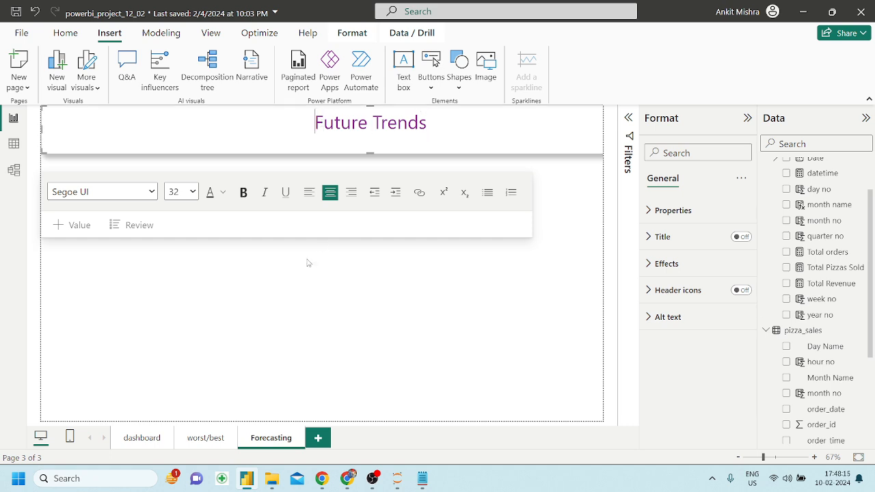
click(430, 308)
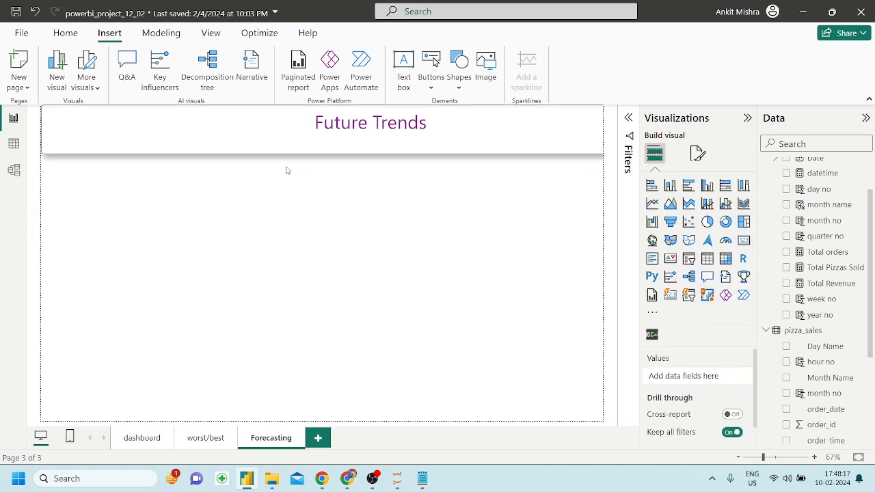
click(206, 140)
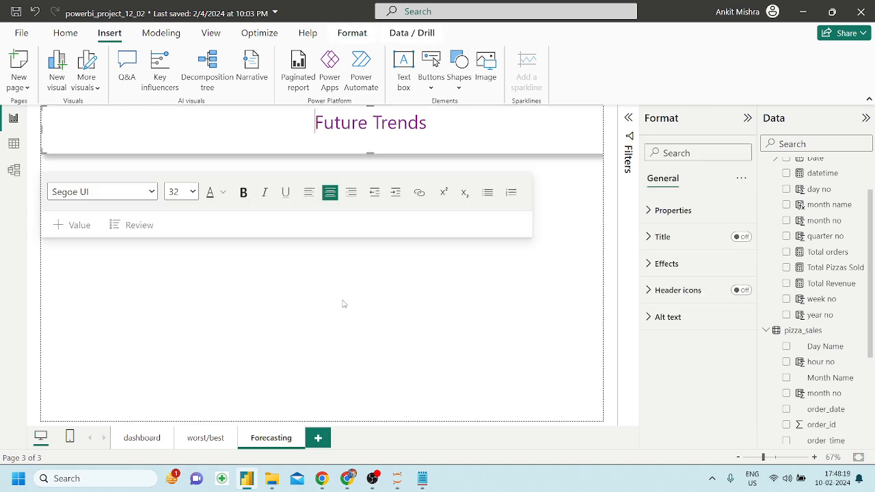
click(344, 302)
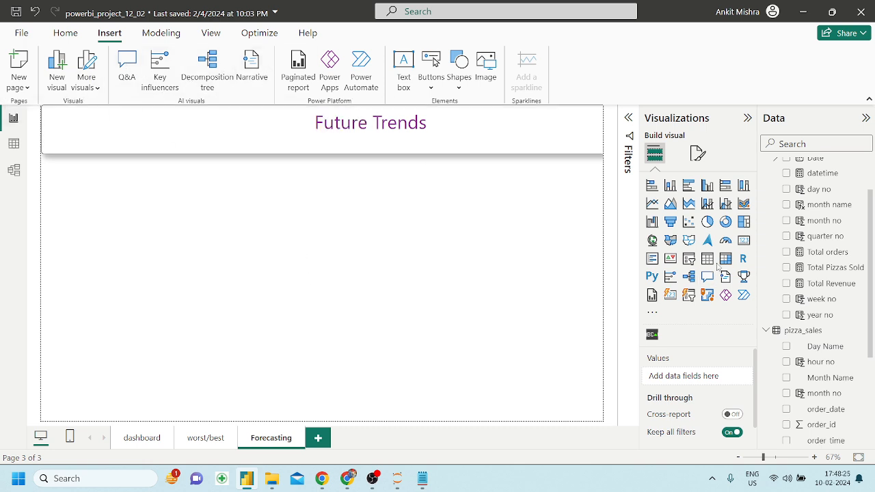
Add an empty line chart to the Forecasting page and make it taller.
click(652, 203)
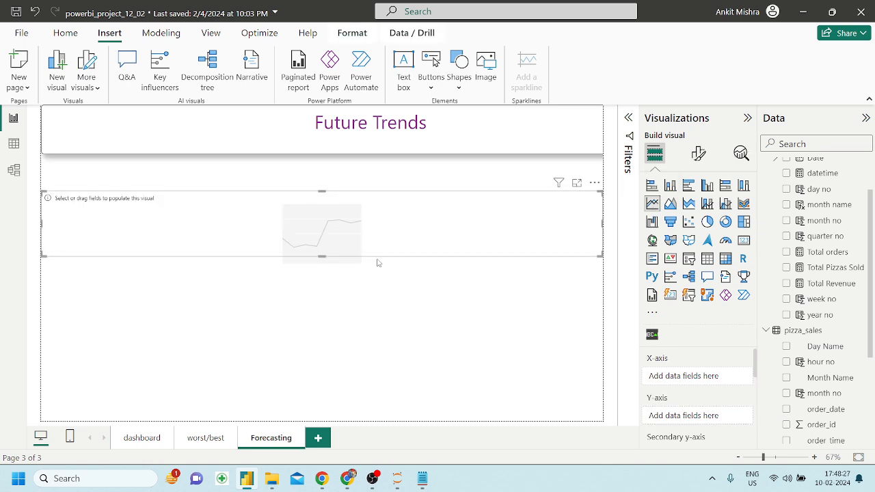
drag(322, 255, 333, 360)
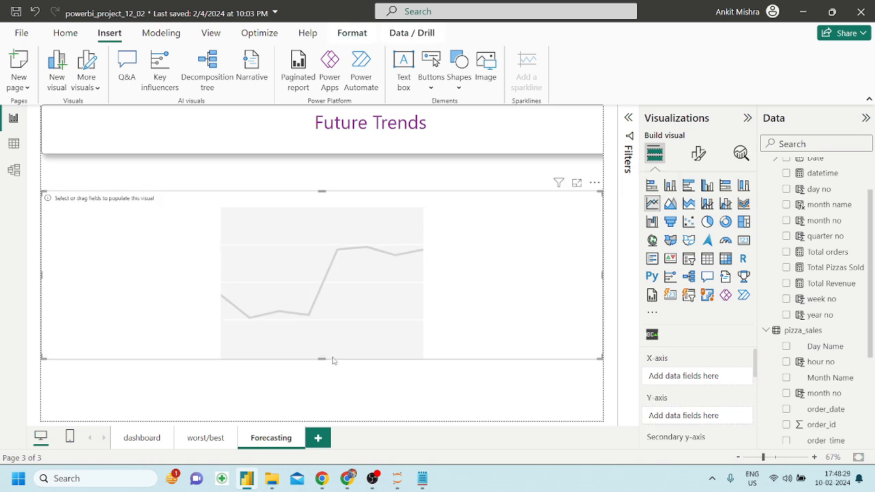
scroll(831, 314, up, 1)
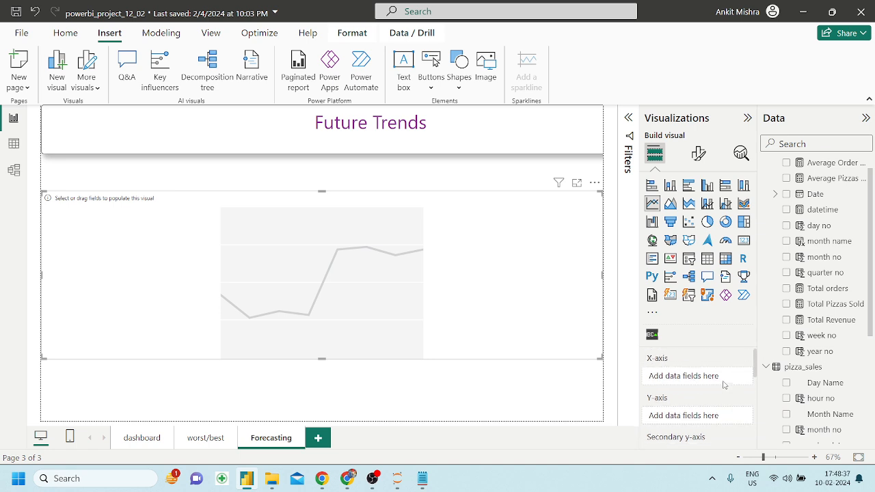
scroll(831, 307, up, 1)
scroll(831, 308, down, 1)
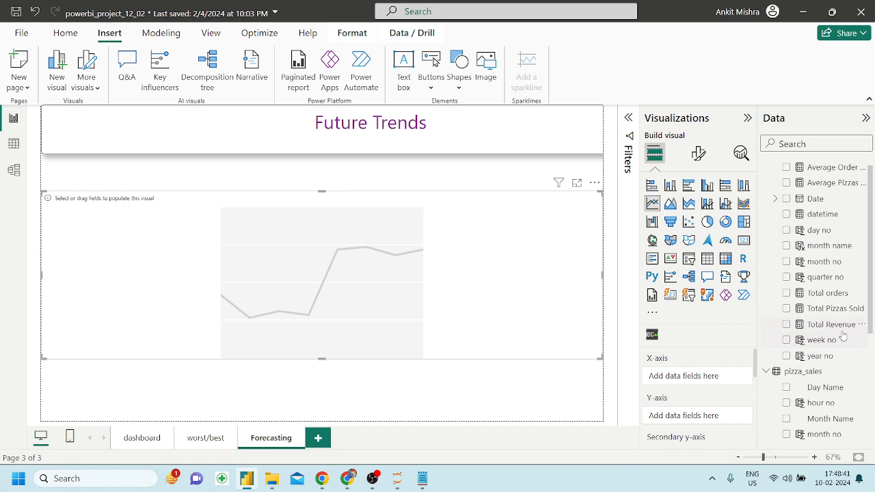
scroll(834, 345, down, 2)
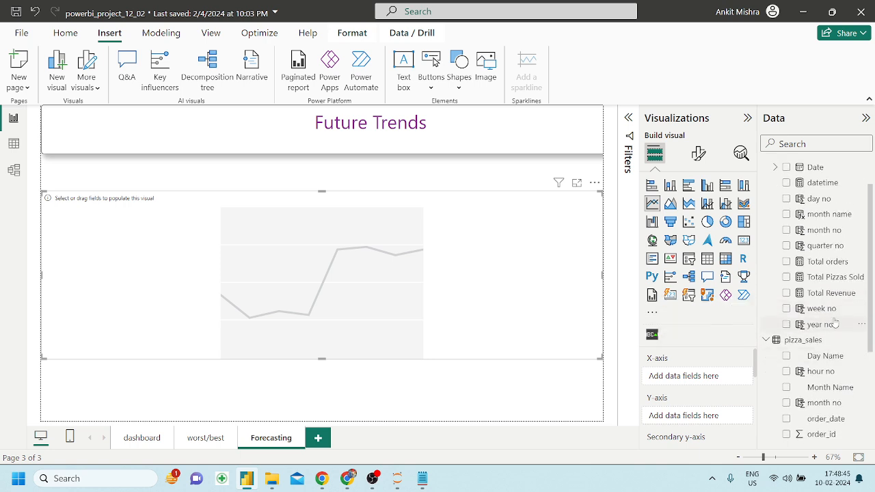
click(349, 480)
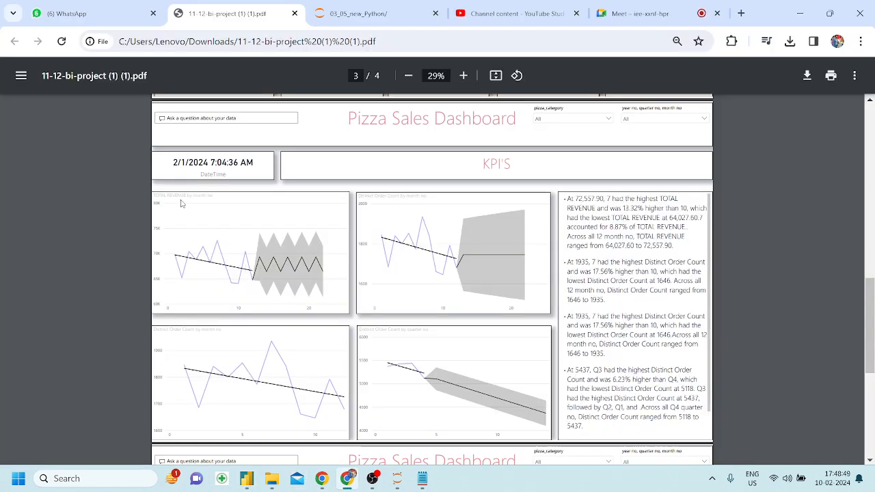
click(247, 479)
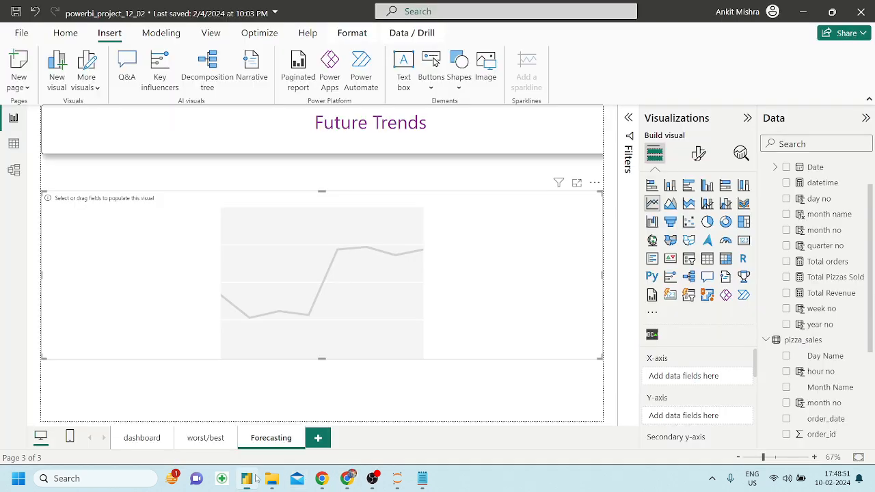
Put month no on the revenue chart's x-axis and shrink it to about half width.
drag(832, 230, 703, 373)
mouse_move(827, 294)
mouse_down()
mouse_move(773, 335)
mouse_move(713, 415)
mouse_up()
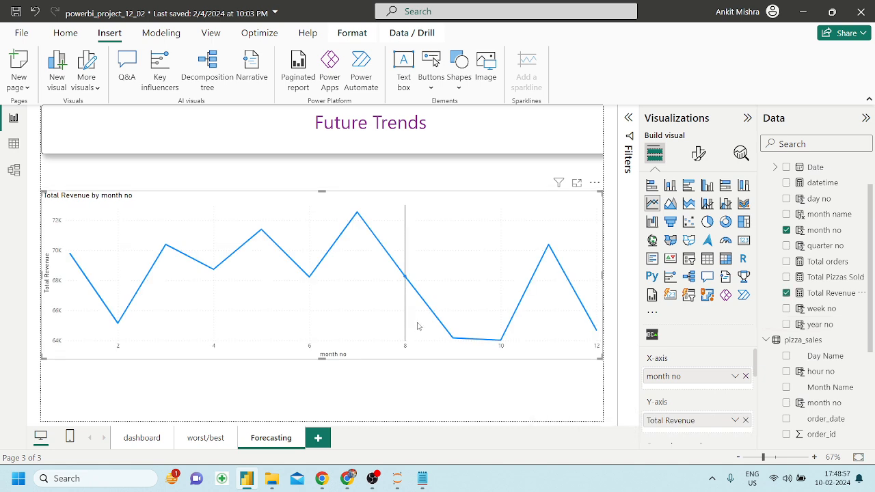
drag(595, 351, 312, 349)
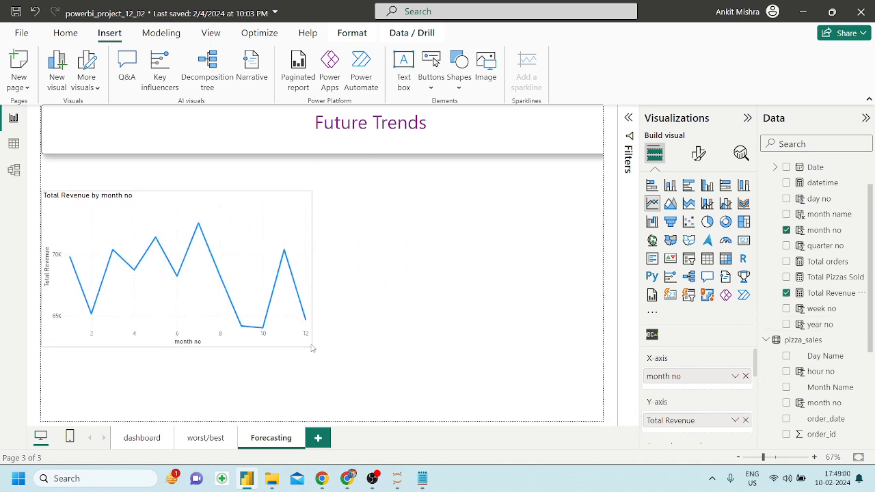
Add a trend line and forecast to the Total Revenue by month no chart and move it up.
click(738, 154)
click(740, 215)
scroll(691, 294, down, 2)
click(741, 404)
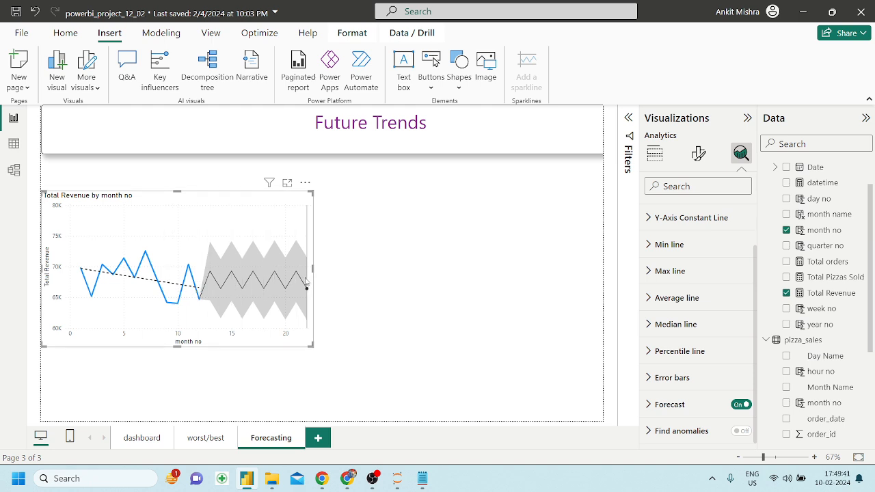
mouse_move(306, 280)
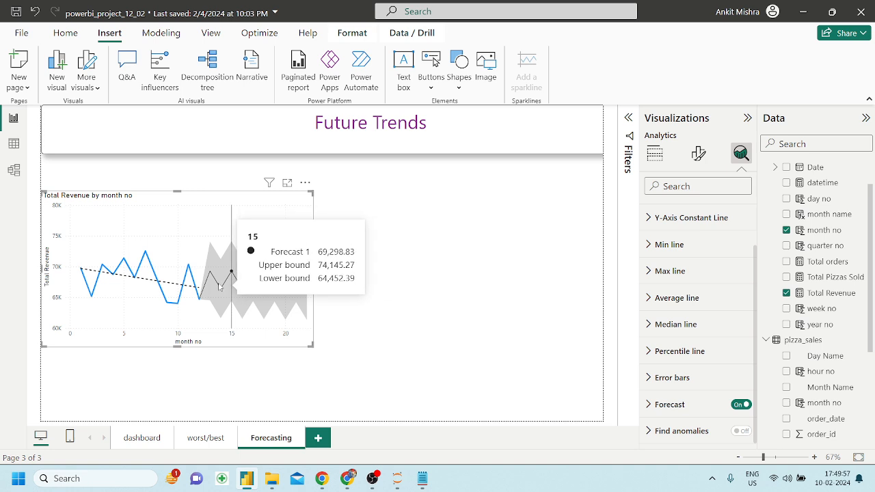
drag(170, 208, 172, 180)
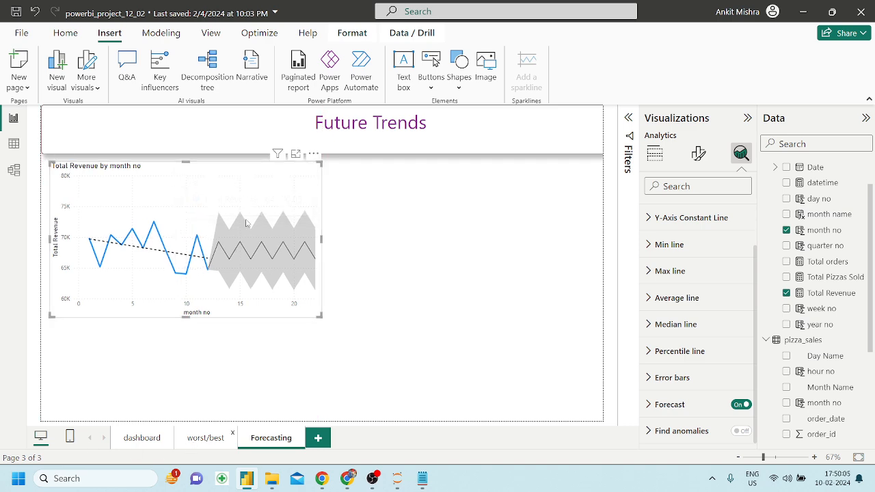
click(205, 437)
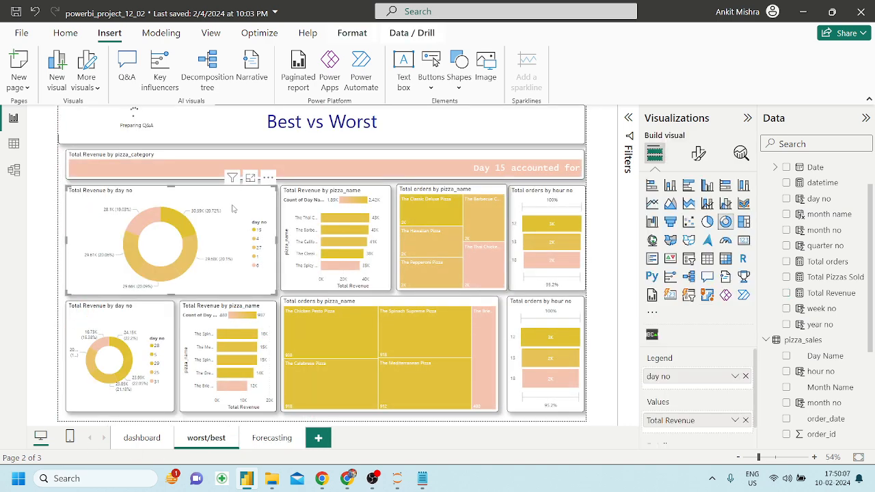
Paint the Best vs Worst formatting onto the Forecasting page's revenue chart and resize it slightly.
click(66, 33)
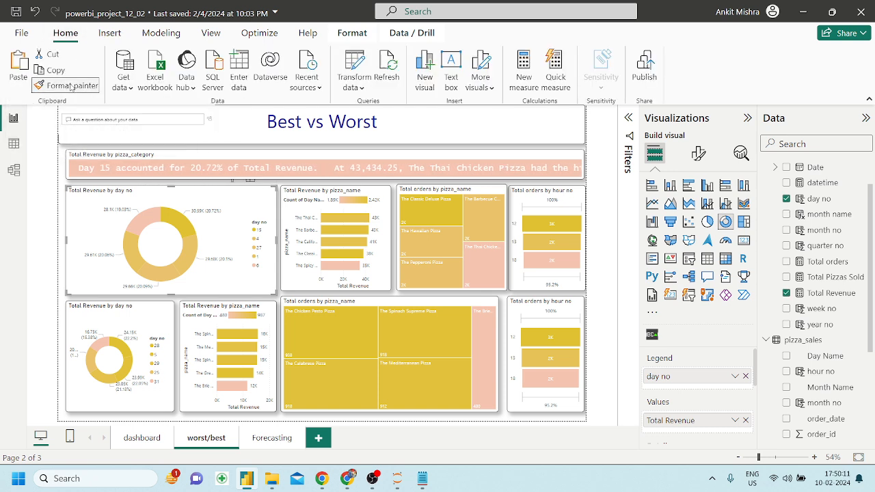
click(269, 439)
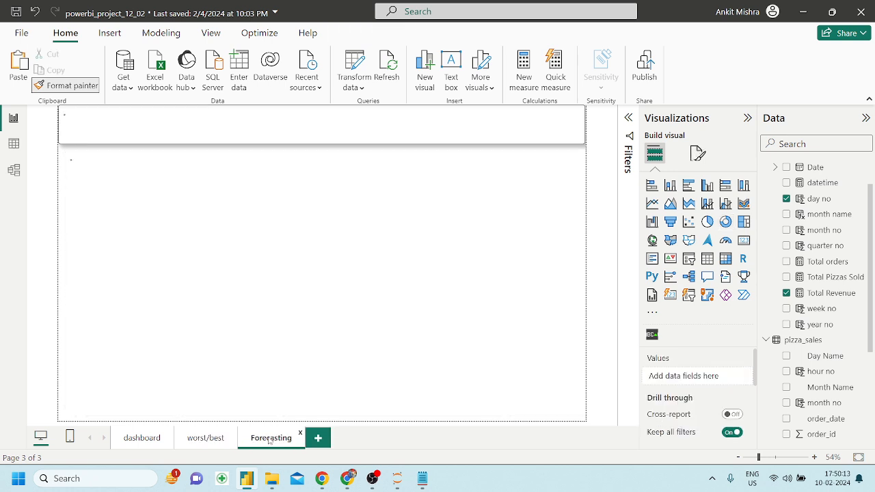
click(232, 182)
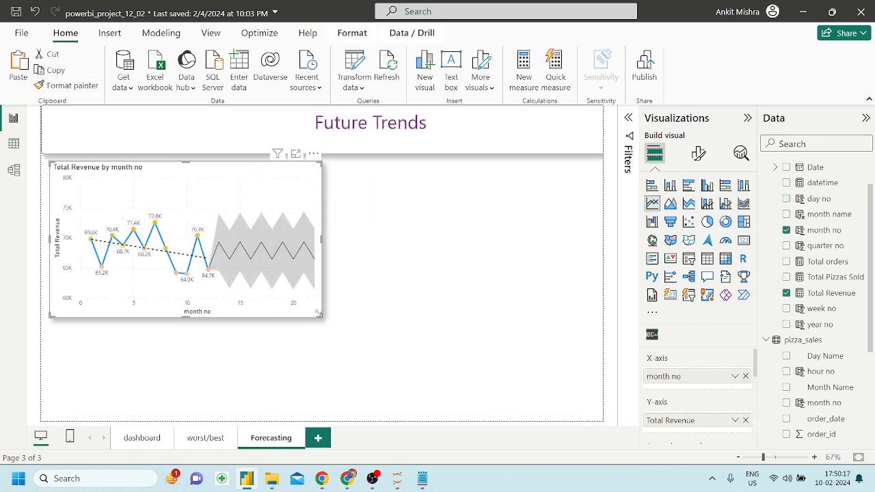
drag(319, 315, 315, 317)
click(348, 478)
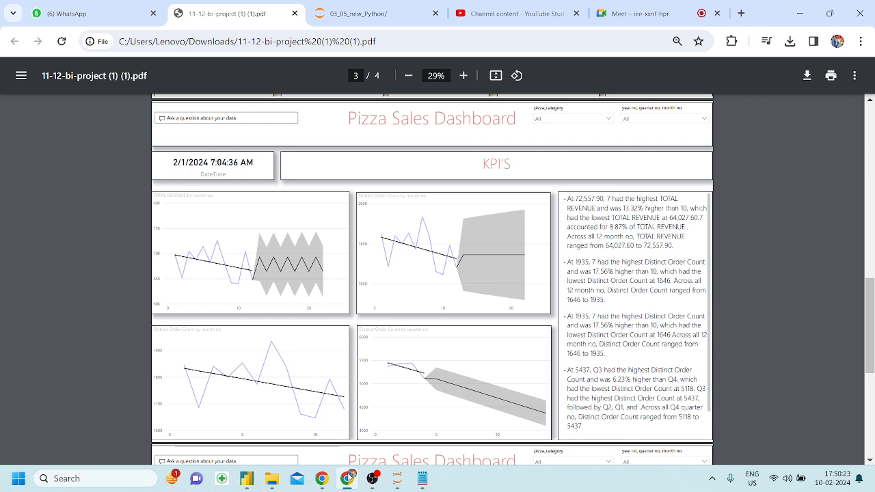
click(348, 478)
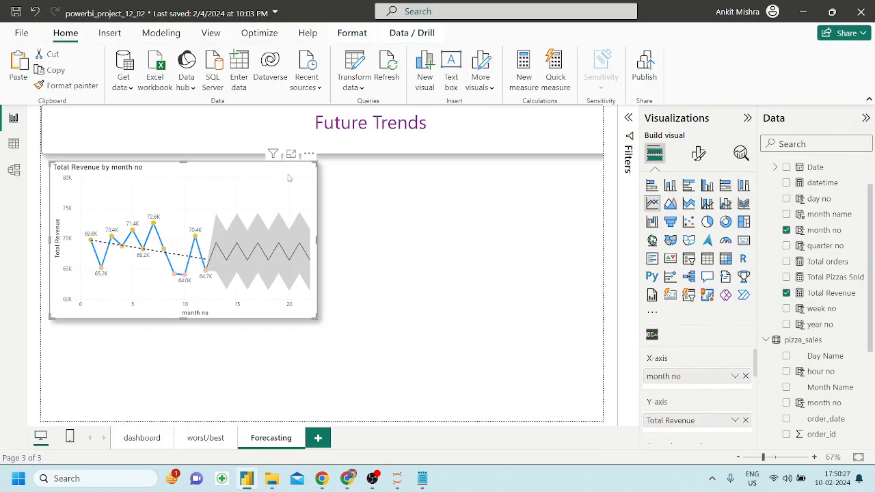
Paste a copy of the revenue chart and switch it to Total orders by month no with a forecast.
key(ctrl+v)
drag(287, 175, 560, 176)
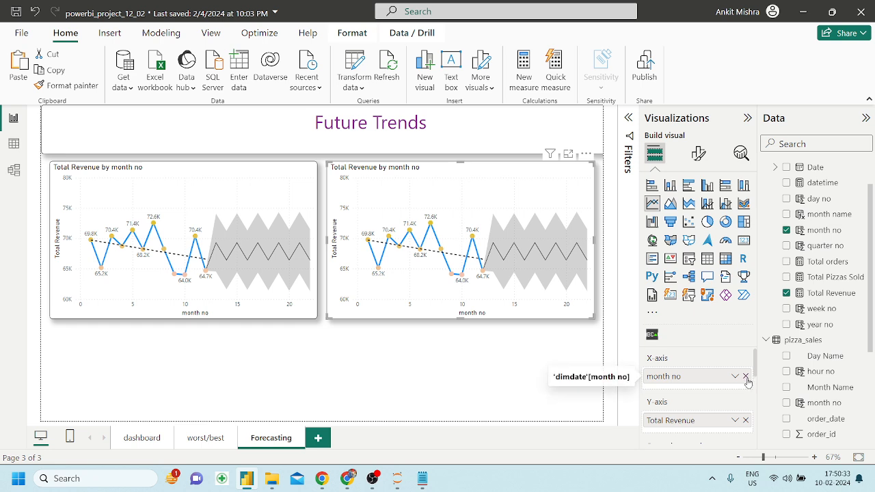
click(746, 420)
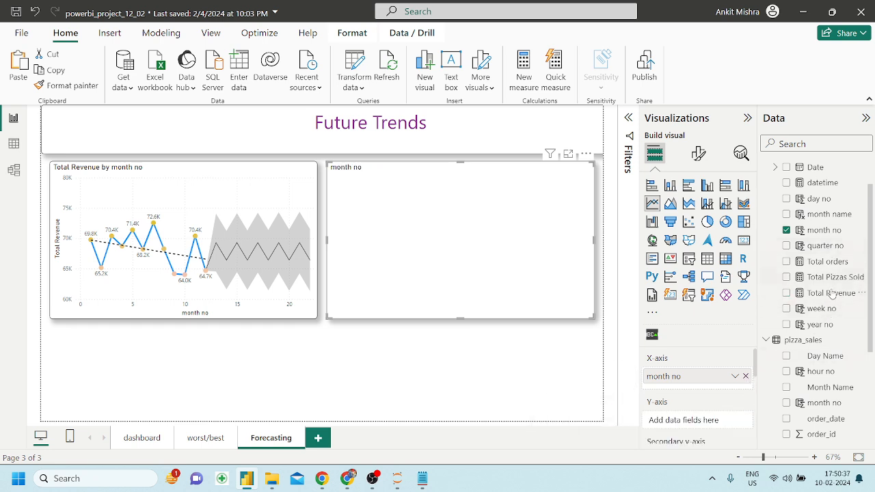
drag(828, 261, 718, 420)
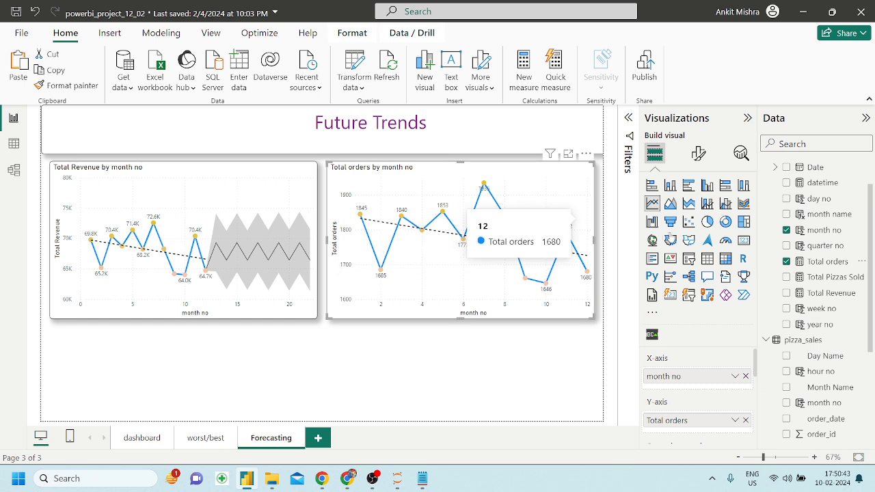
click(741, 153)
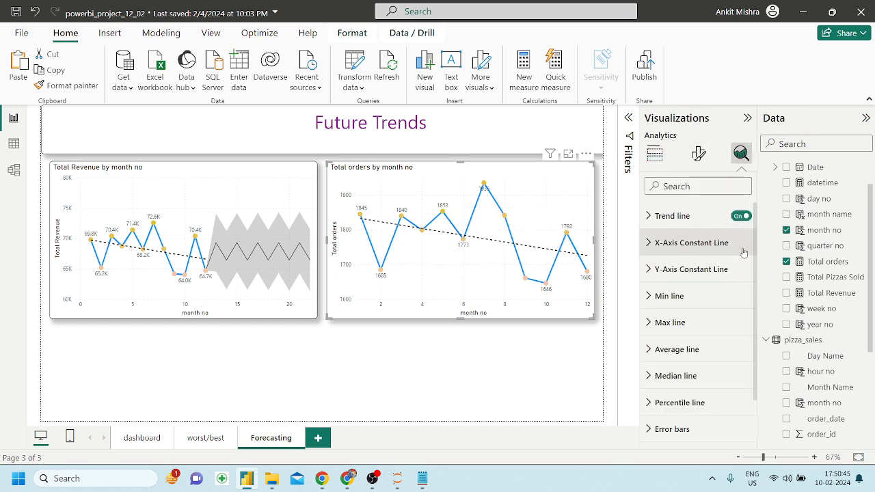
scroll(714, 326, down, 1)
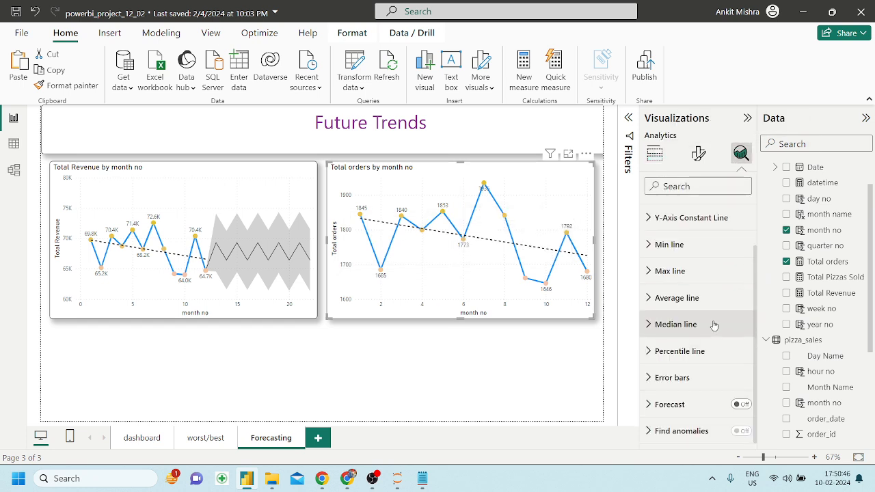
click(738, 404)
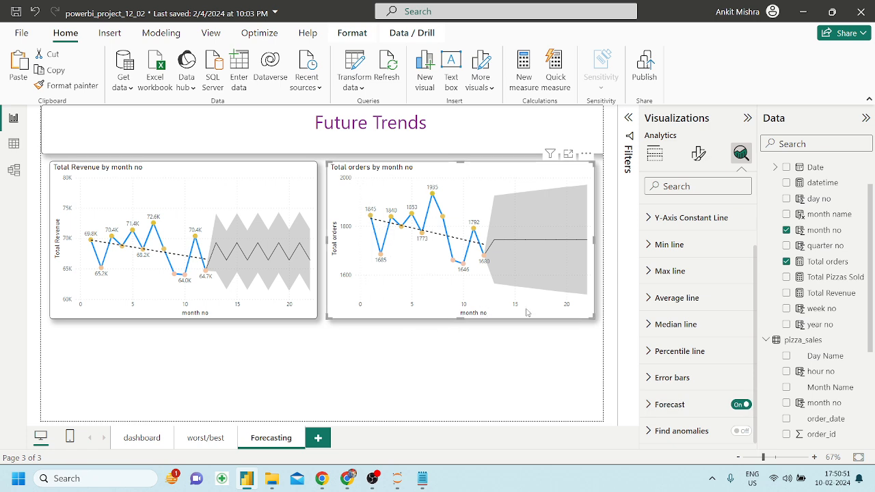
click(654, 153)
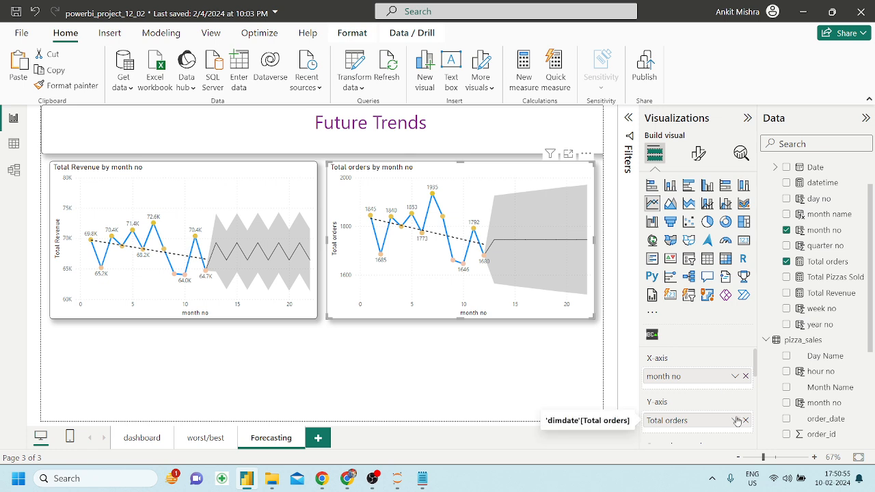
Resize the revenue and orders charts so they sit side by side.
click(295, 199)
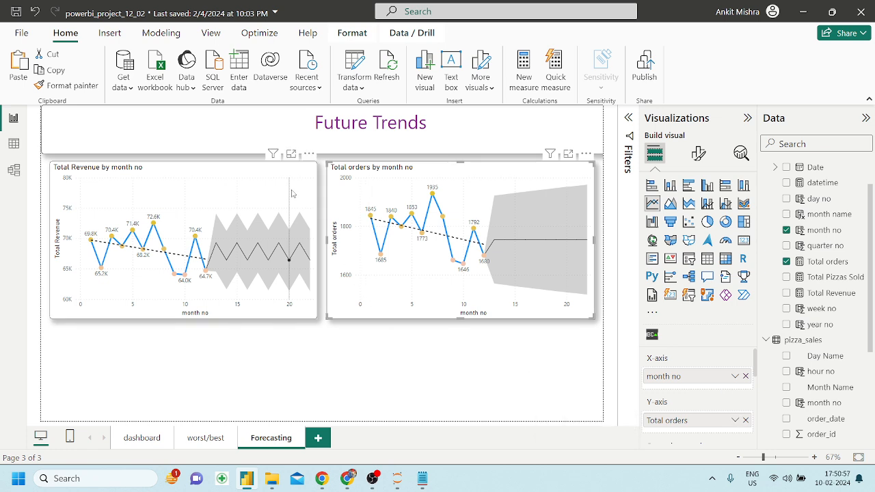
drag(317, 240, 272, 239)
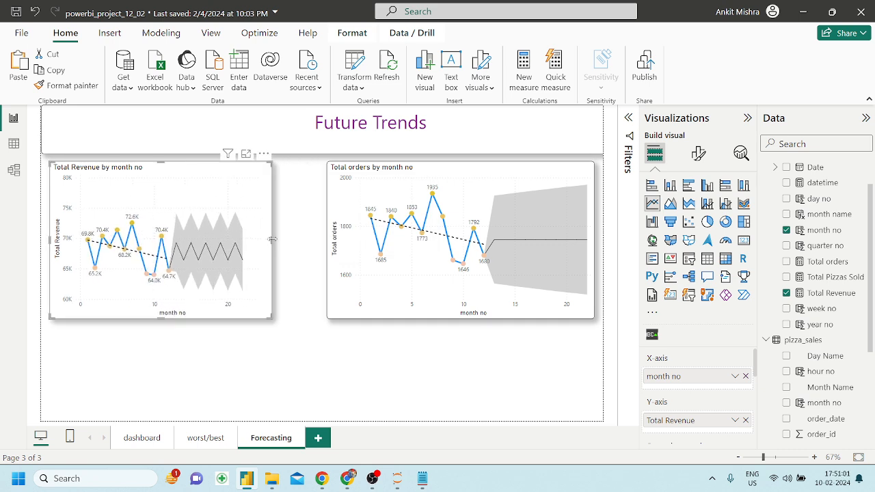
click(373, 205)
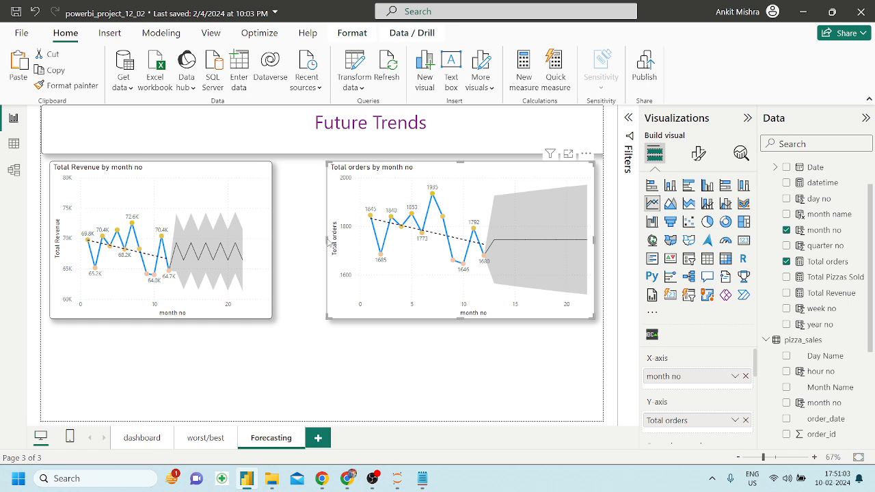
drag(326, 239, 278, 241)
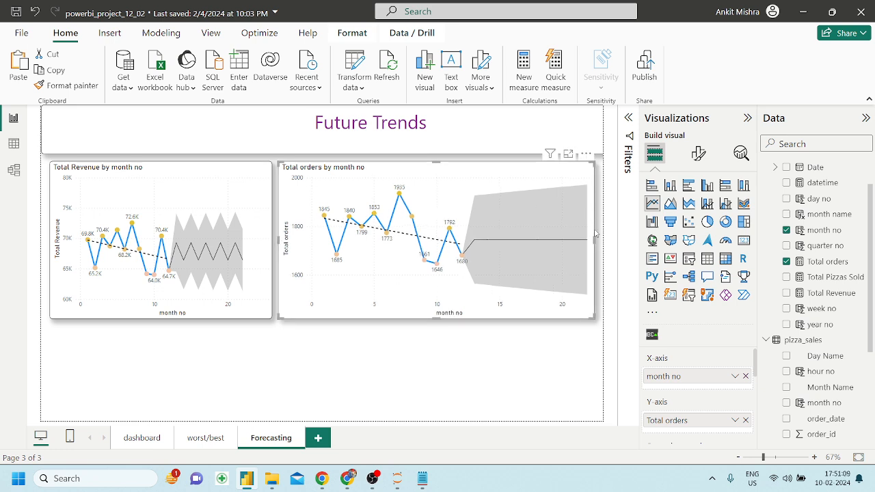
drag(595, 236, 495, 244)
drag(271, 239, 264, 241)
Shrink the Total Revenue and Total orders charts to matching sizes, then bring up the reference PDF.
click(290, 236)
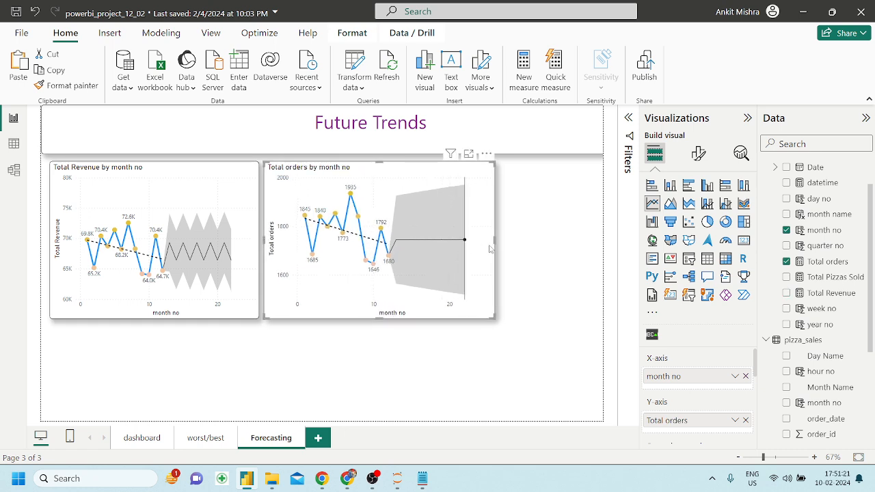
drag(494, 238, 471, 239)
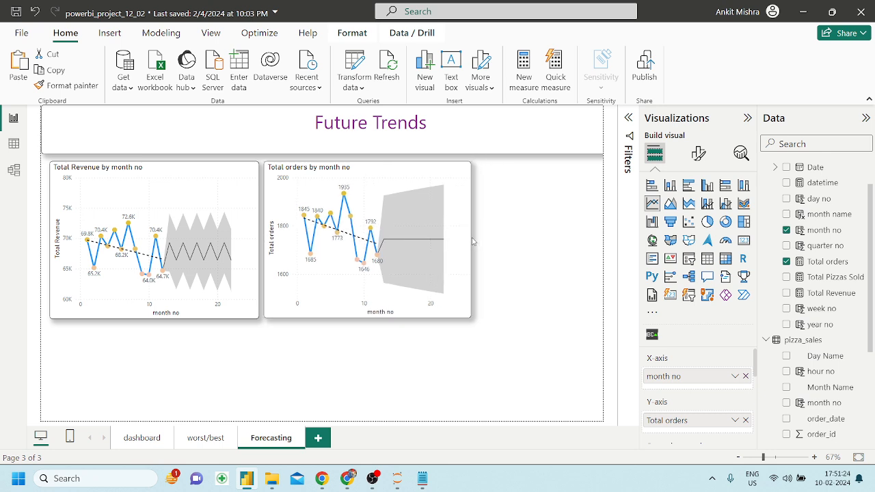
click(243, 205)
drag(156, 318, 157, 288)
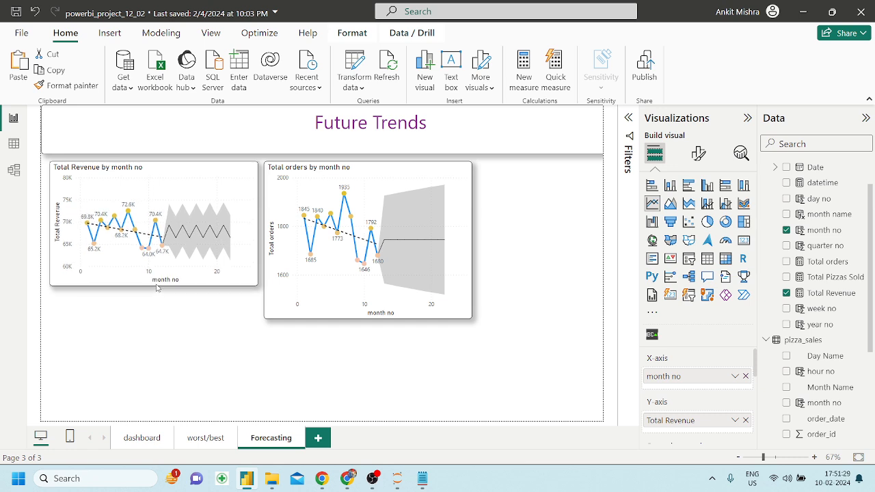
click(307, 304)
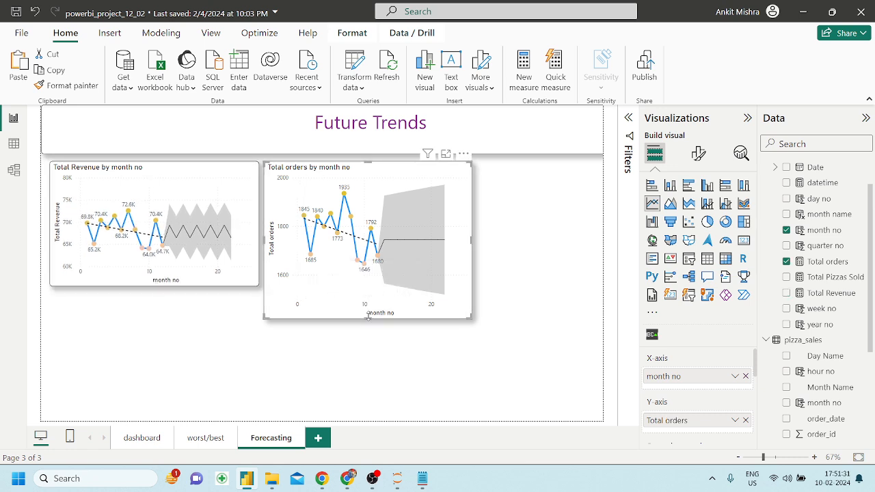
drag(367, 318, 367, 286)
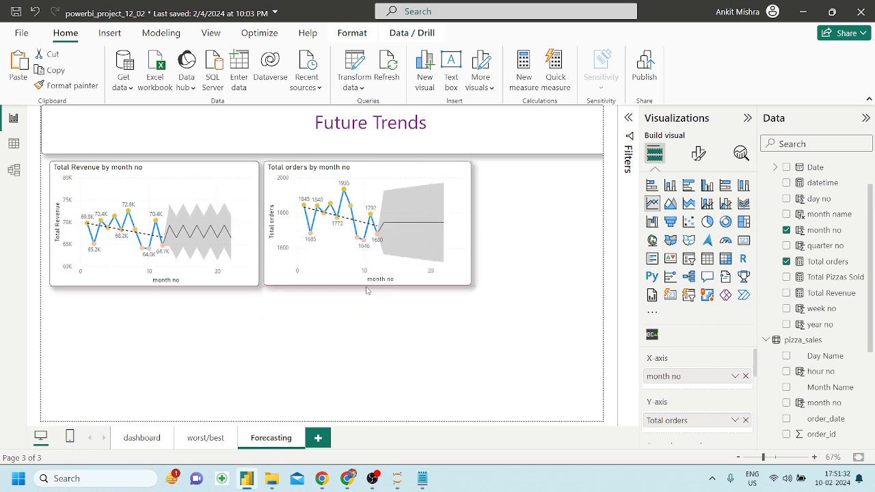
click(451, 362)
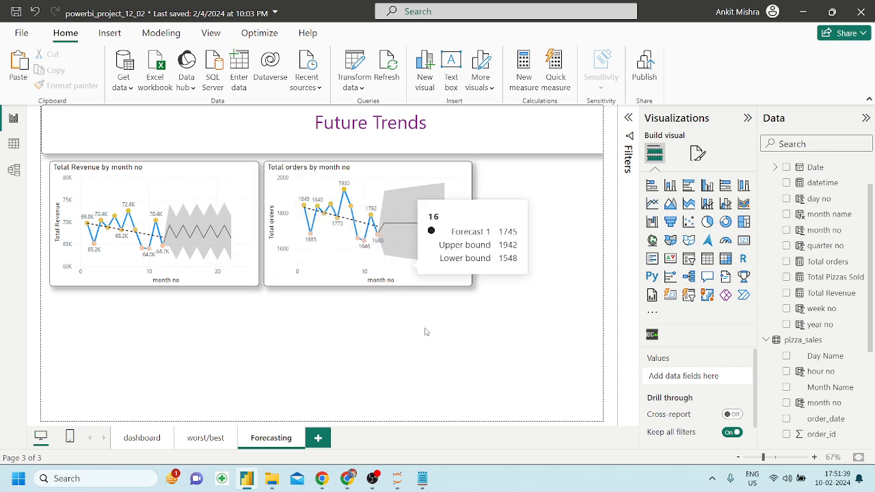
click(348, 479)
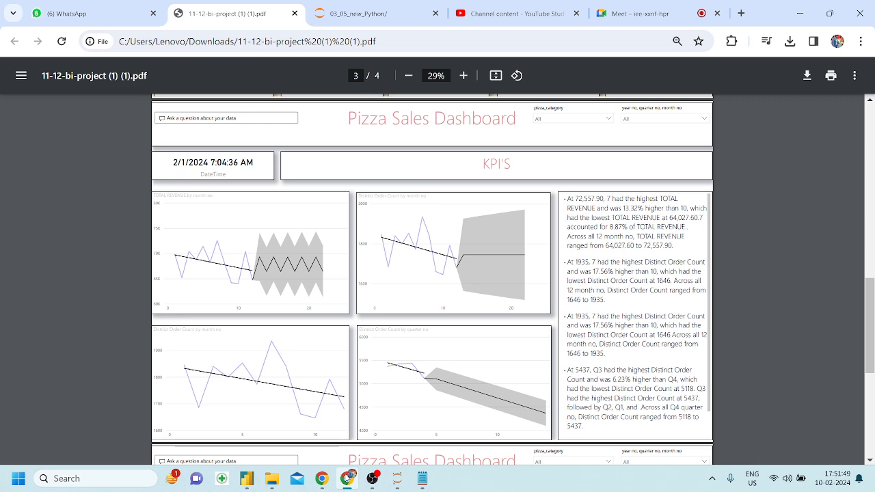
Minimize the reference PDF, bring it back briefly to check it, then minimize it again.
click(350, 476)
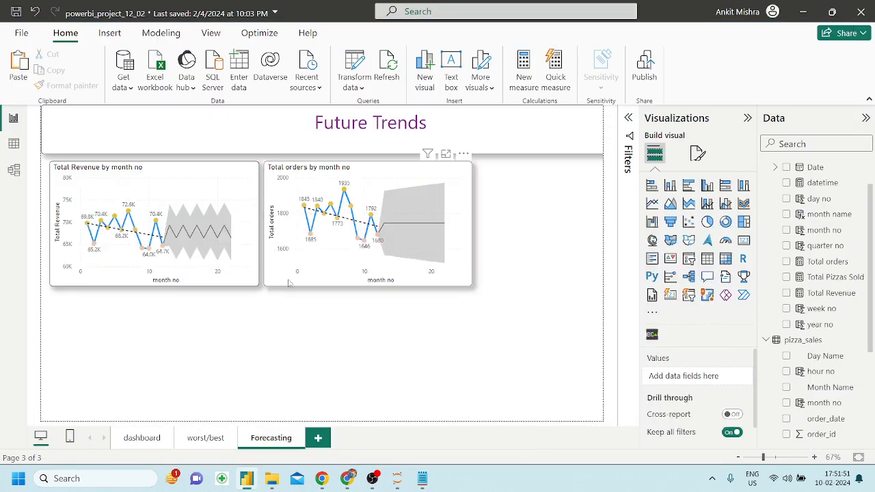
click(347, 479)
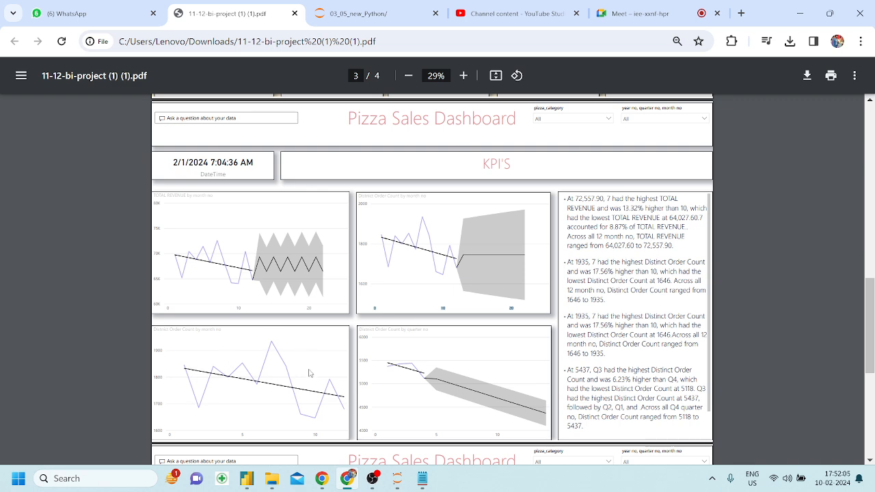
click(346, 481)
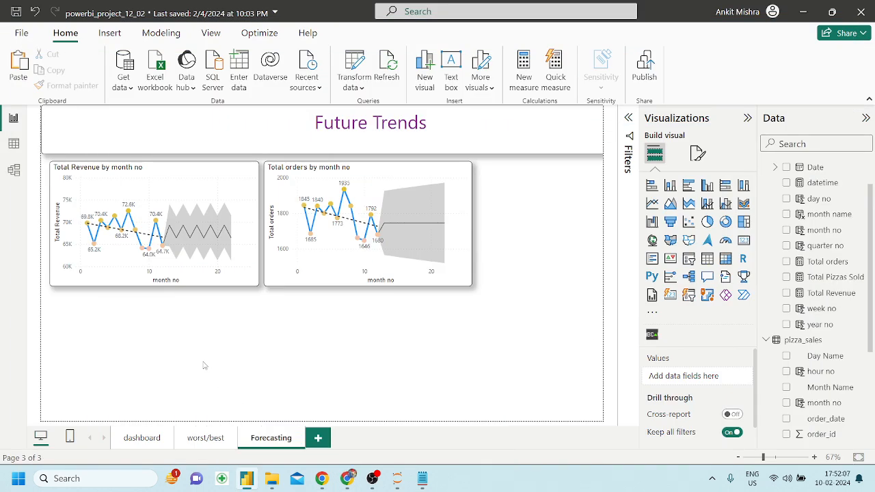
Copy the monthly revenue chart below itself, switch its axis to quarter no, and place a duplicate beside it.
click(220, 183)
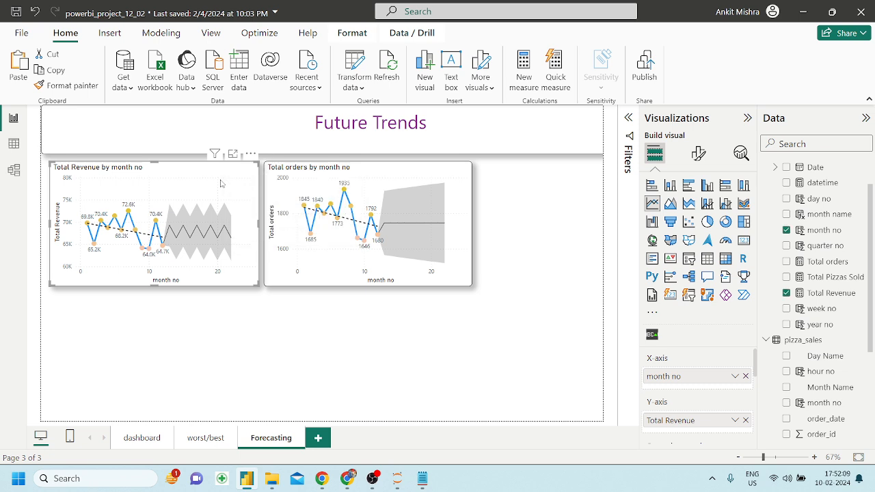
key(ctrl+c)
key(ctrl+v)
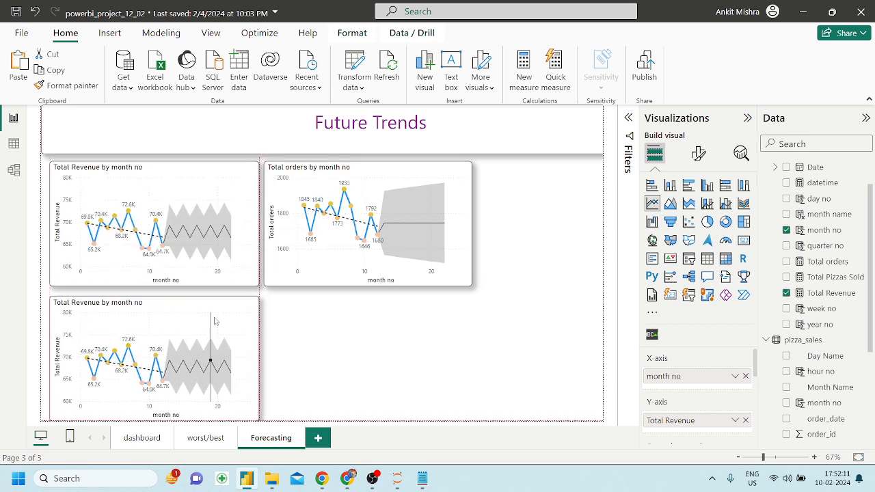
drag(216, 316, 218, 309)
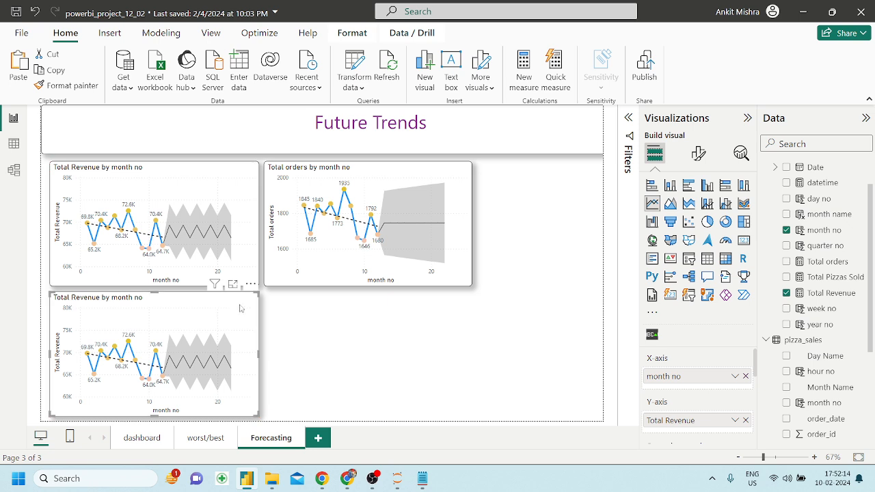
click(744, 376)
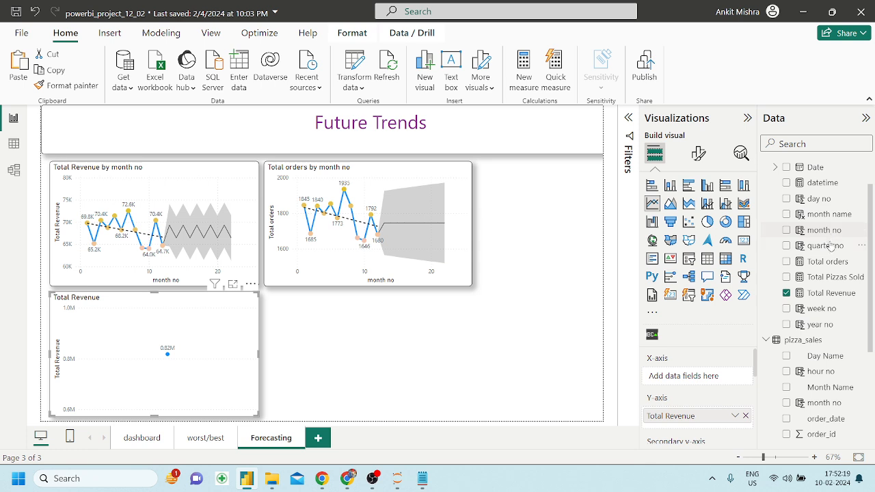
drag(831, 251, 707, 378)
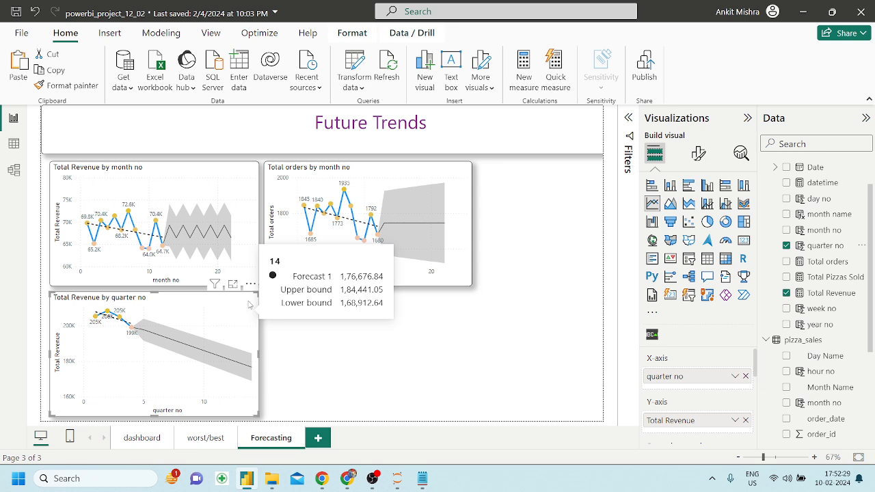
key(ctrl+v)
drag(250, 303, 460, 306)
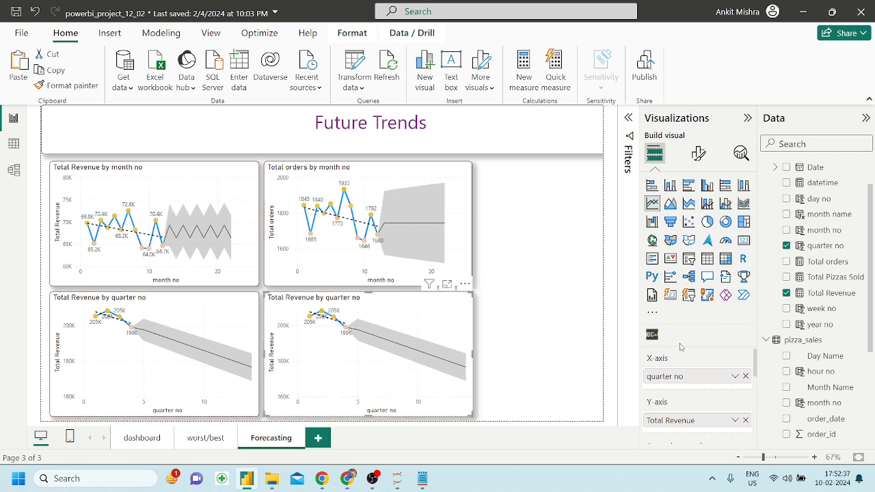
Switch the lower-right duplicate to plot Total orders by quarter no and turn its forecast on.
click(745, 420)
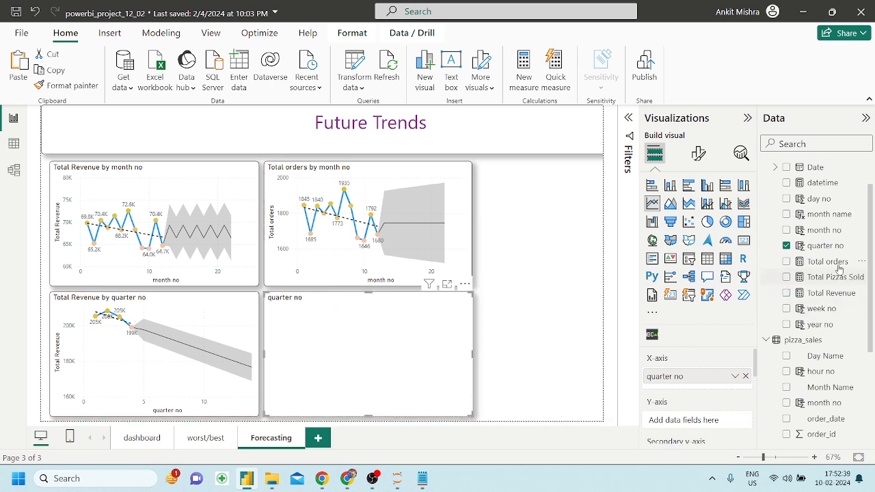
drag(827, 261, 724, 429)
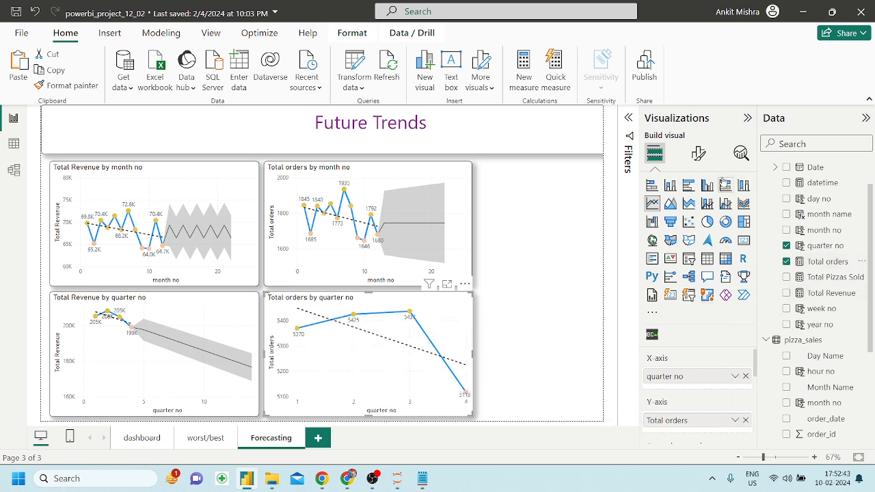
click(741, 155)
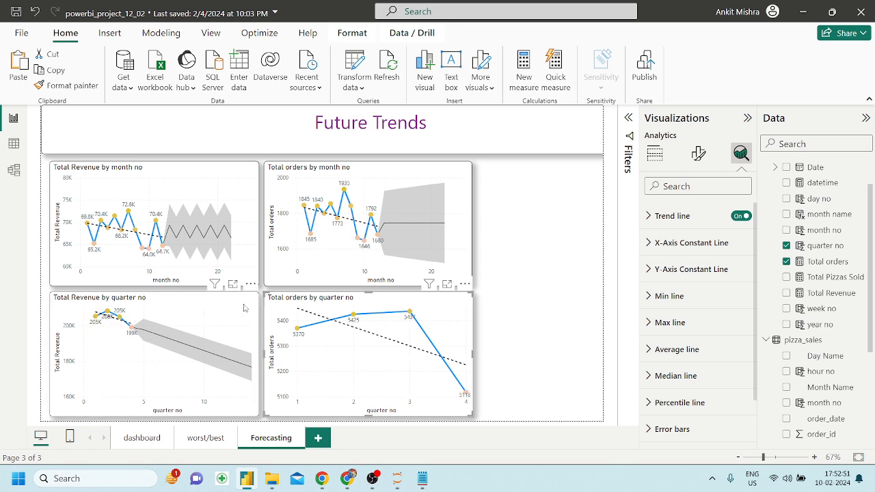
scroll(742, 213, down, 2)
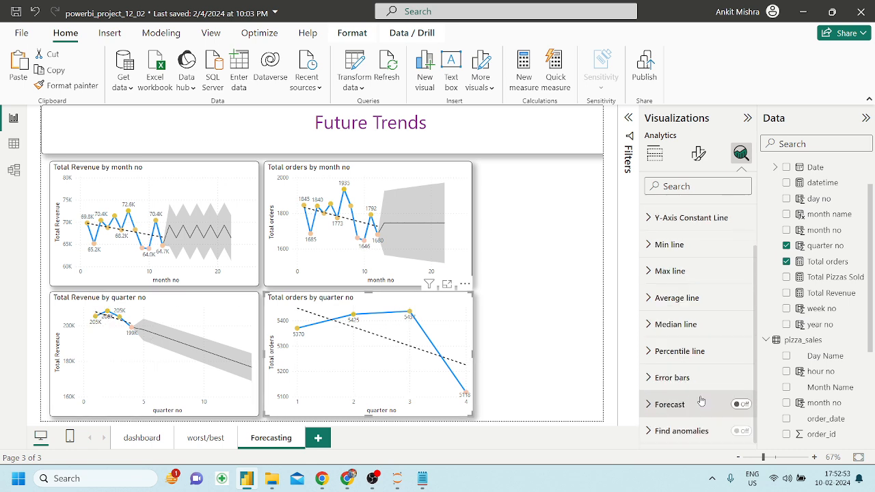
click(738, 405)
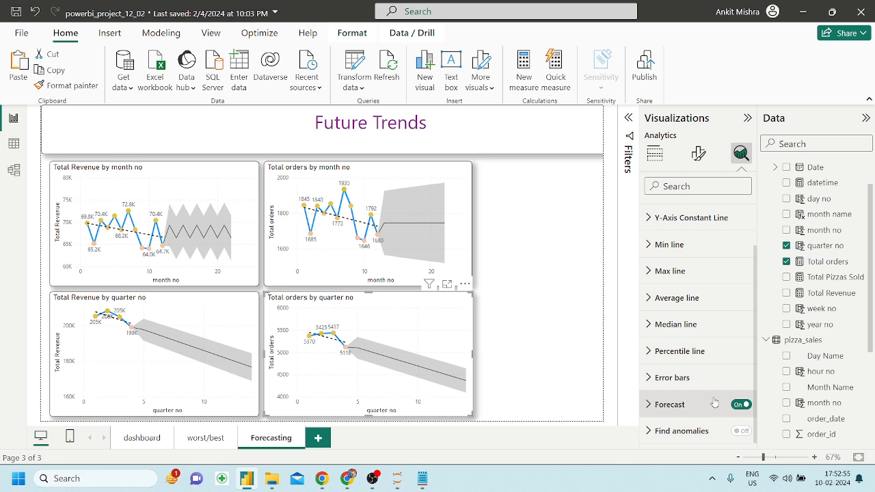
click(594, 318)
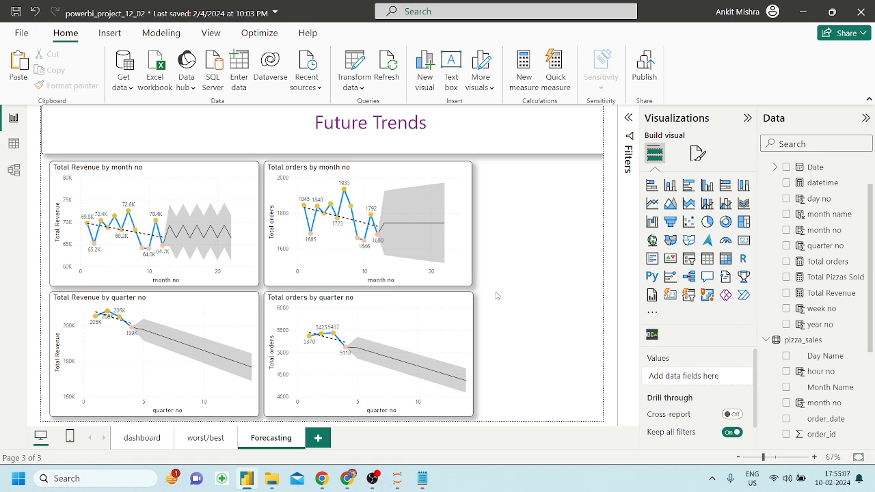
click(348, 478)
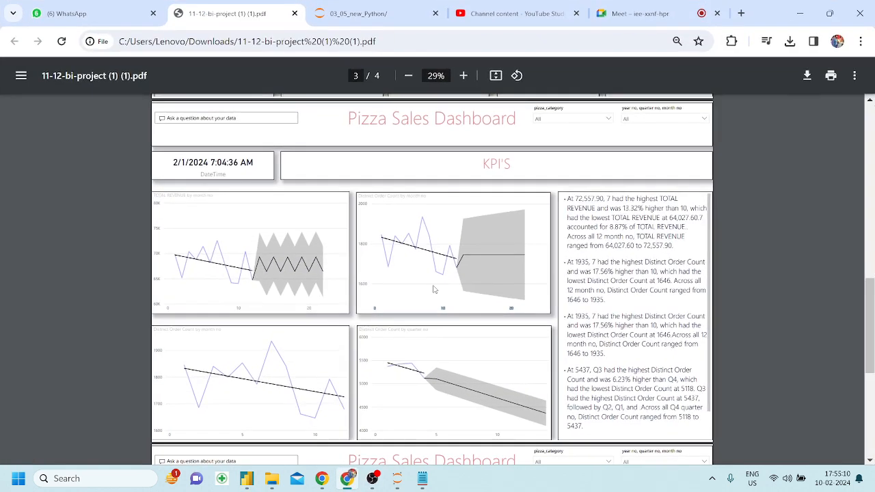
click(640, 13)
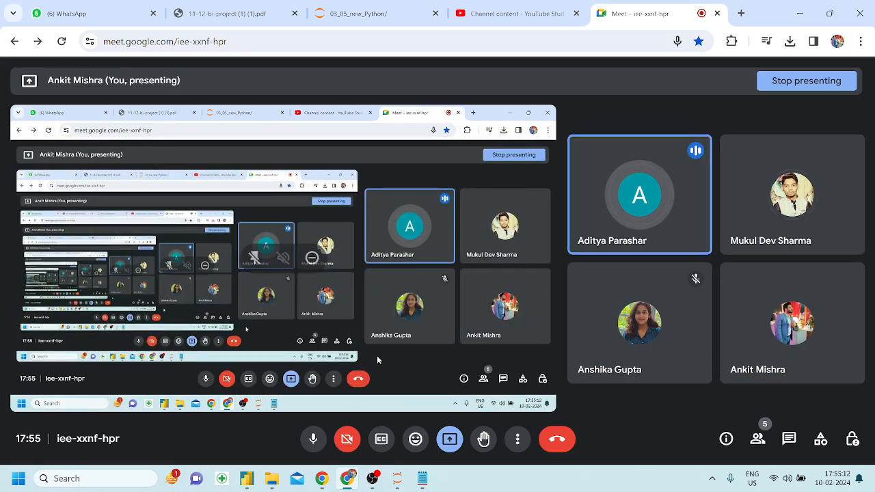
click(247, 478)
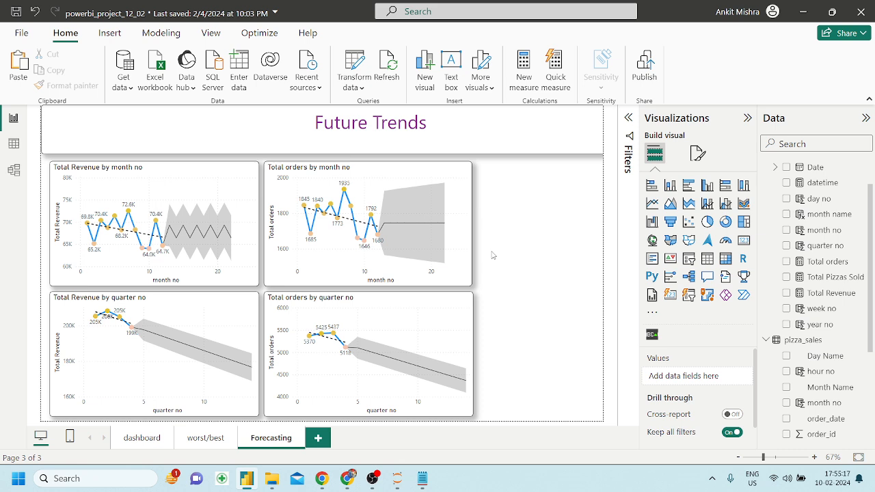
click(340, 263)
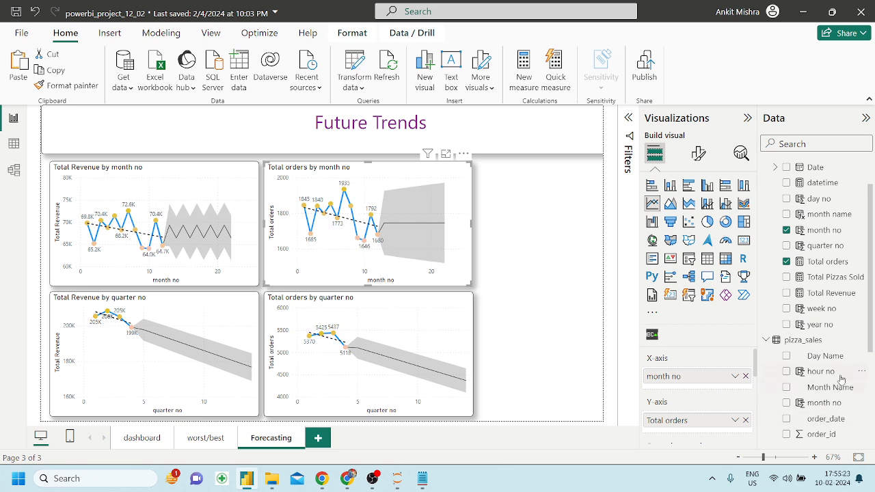
drag(838, 388, 725, 378)
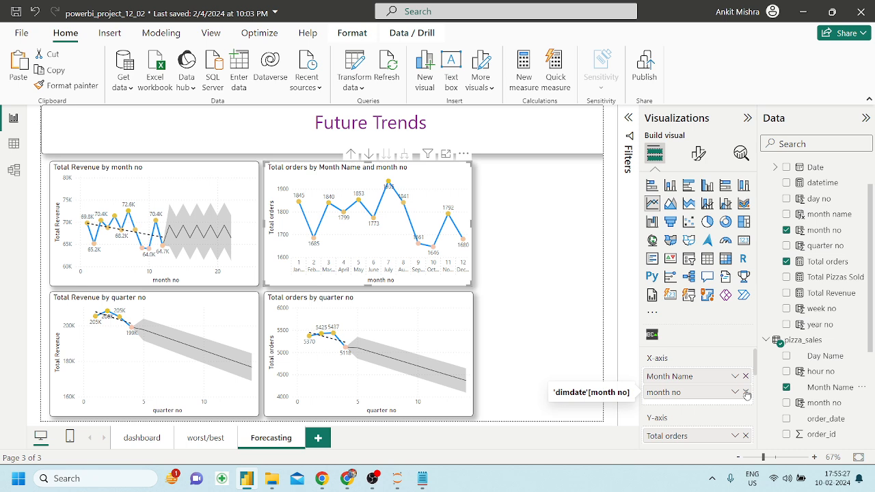
click(746, 393)
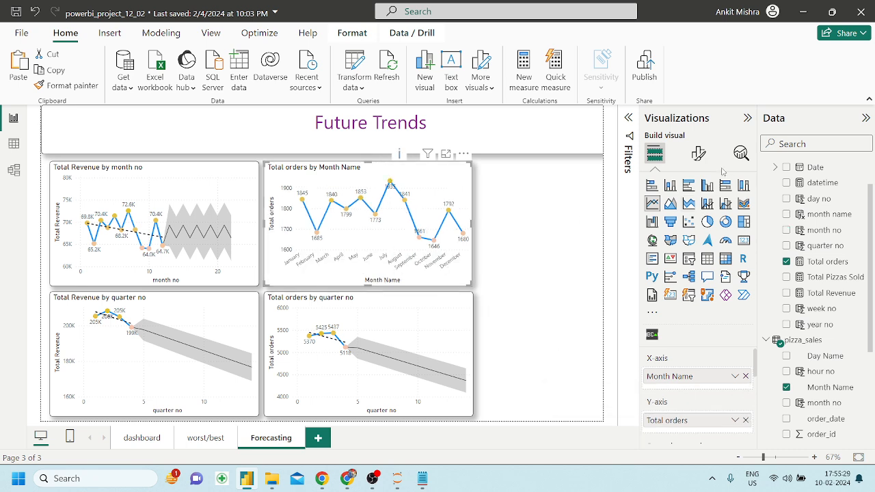
click(741, 153)
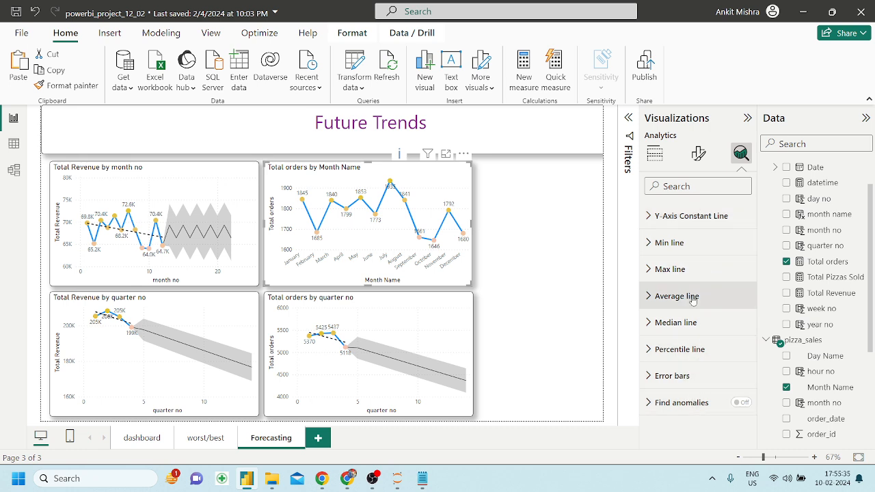
click(654, 154)
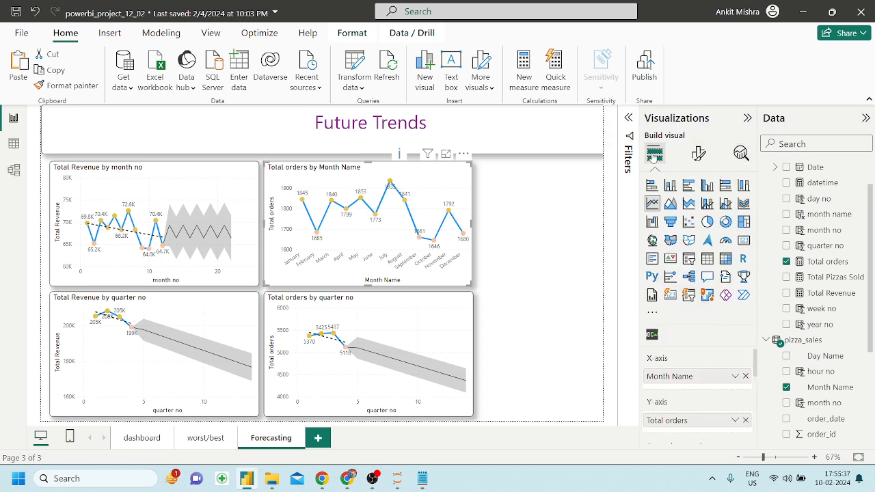
click(746, 376)
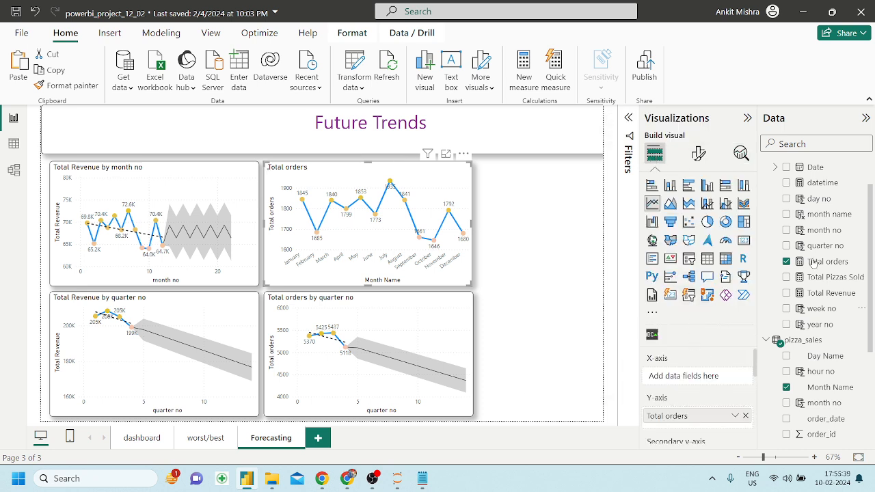
drag(825, 234, 683, 376)
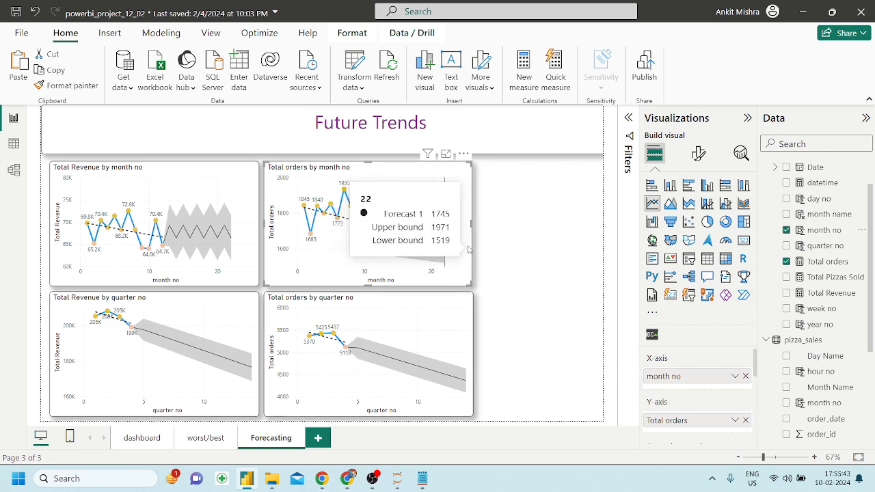
click(501, 279)
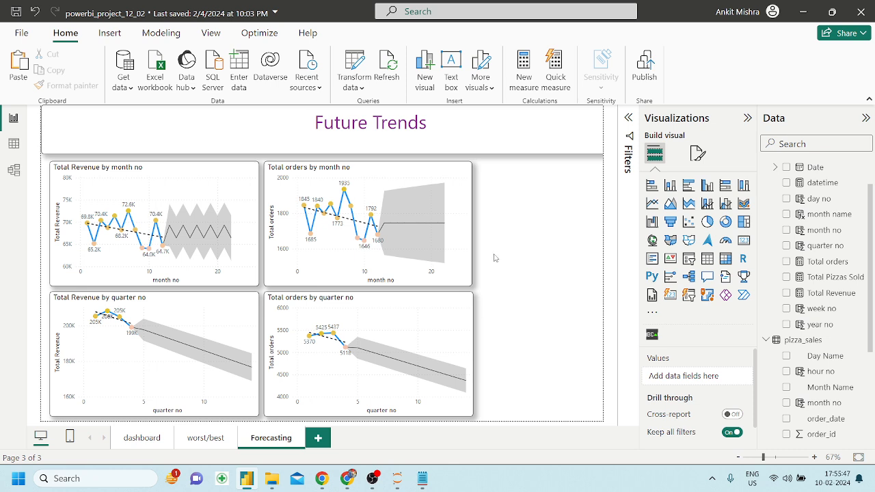
Shorten the Future Trends title box slightly and, after trying right and centre, left-align the heading.
click(399, 130)
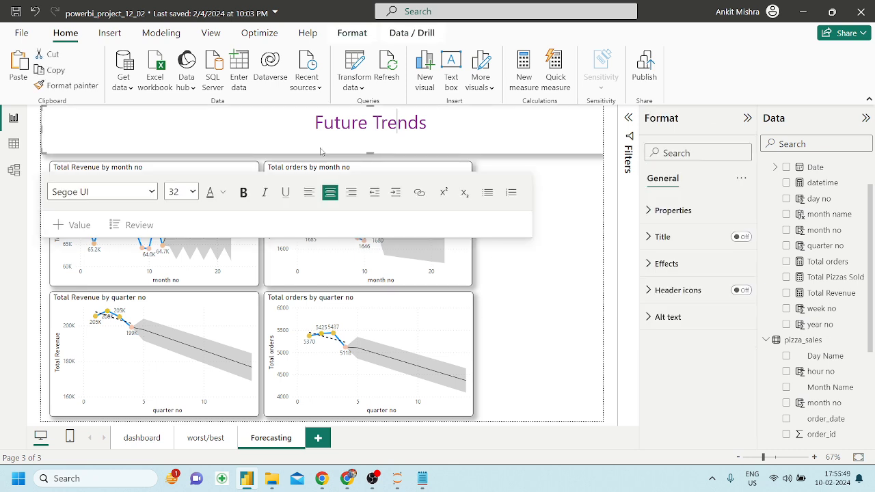
drag(370, 151, 369, 144)
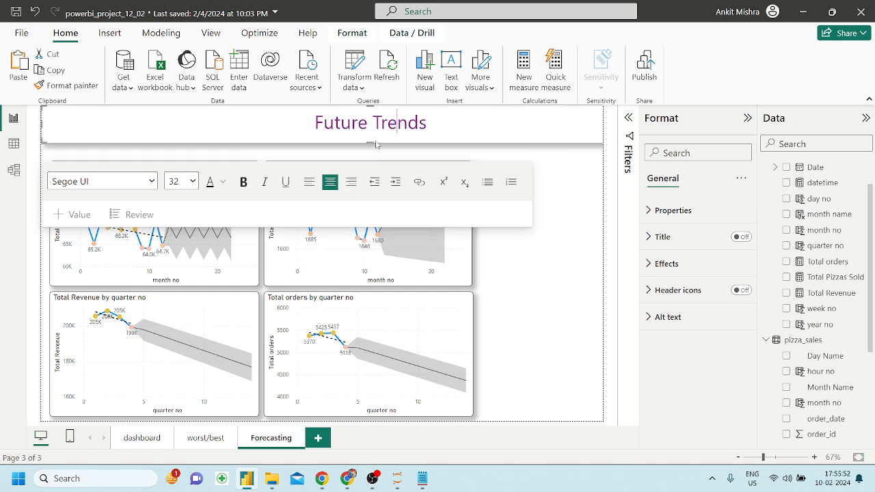
triple_click(421, 123)
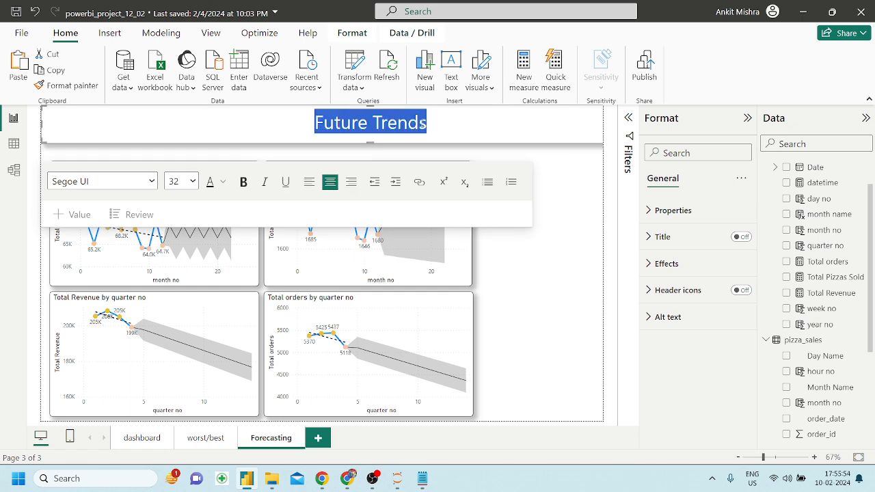
click(476, 132)
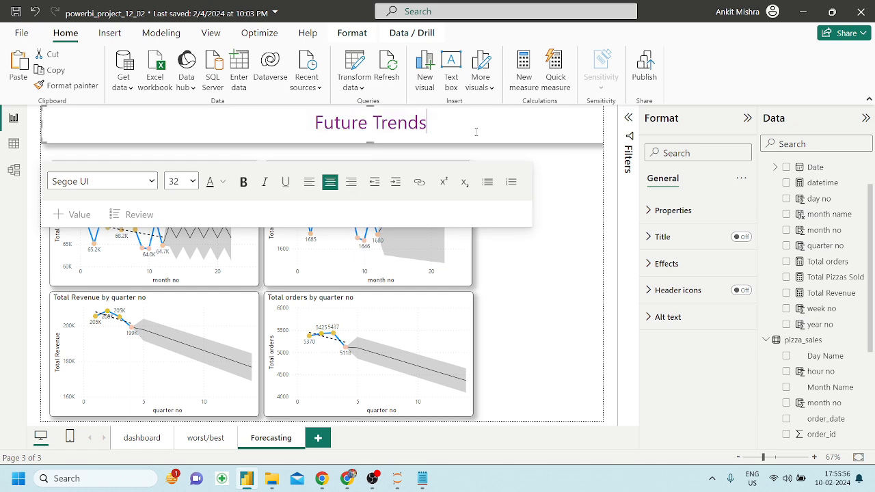
click(309, 182)
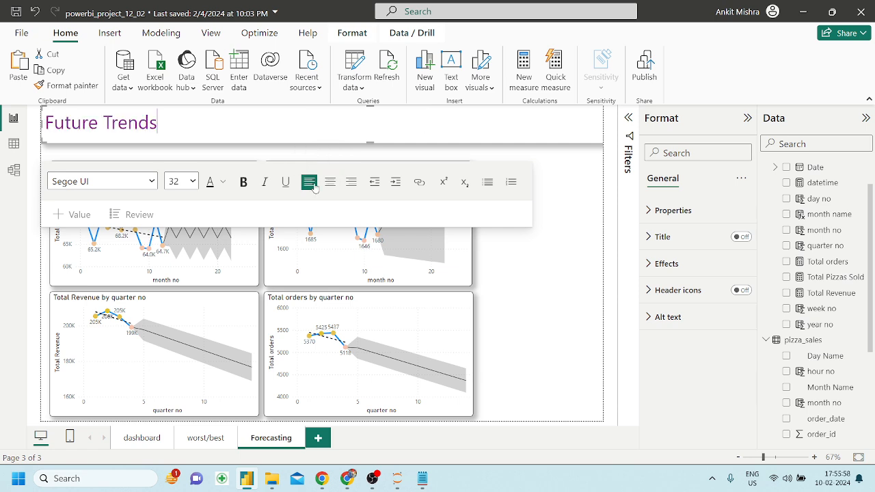
click(350, 183)
click(330, 183)
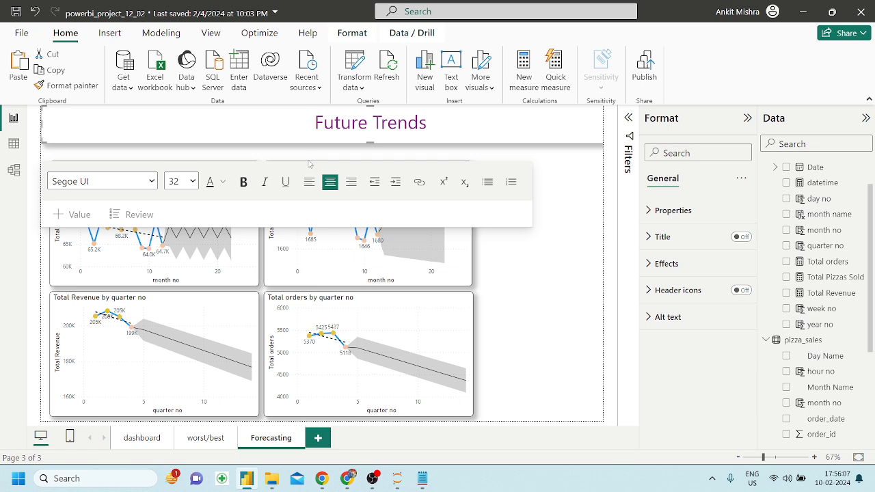
click(309, 182)
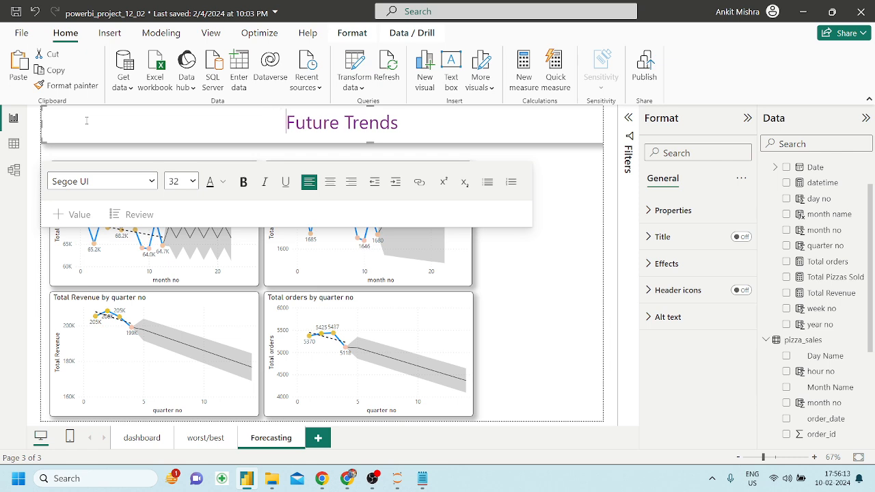
click(542, 307)
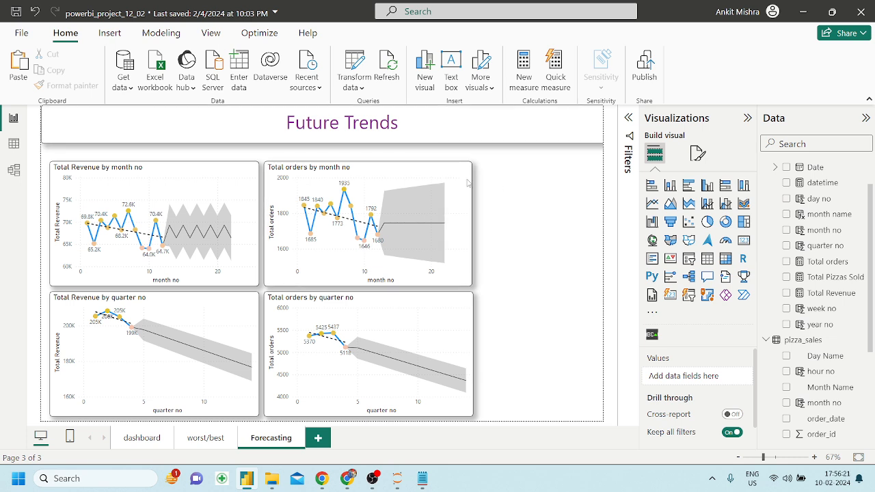
Move both monthly forecast charts up slightly and stretch them to equal heights.
drag(217, 163, 218, 155)
drag(412, 177, 412, 169)
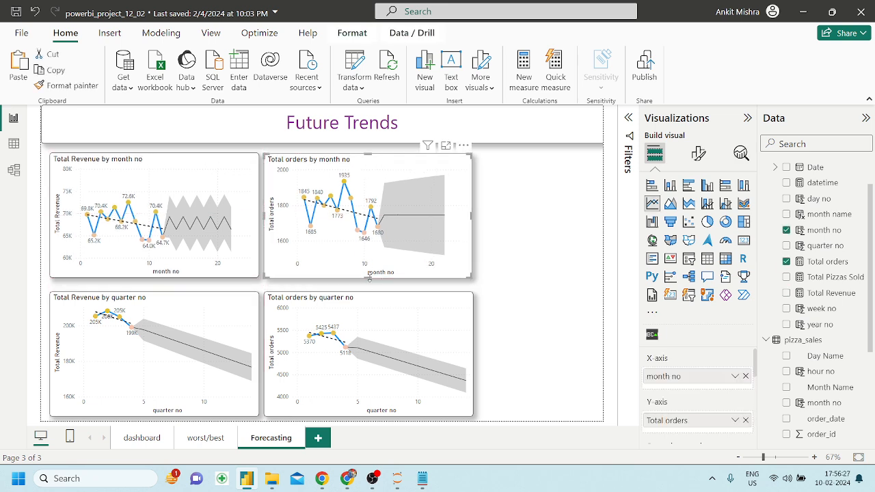
drag(371, 283, 371, 287)
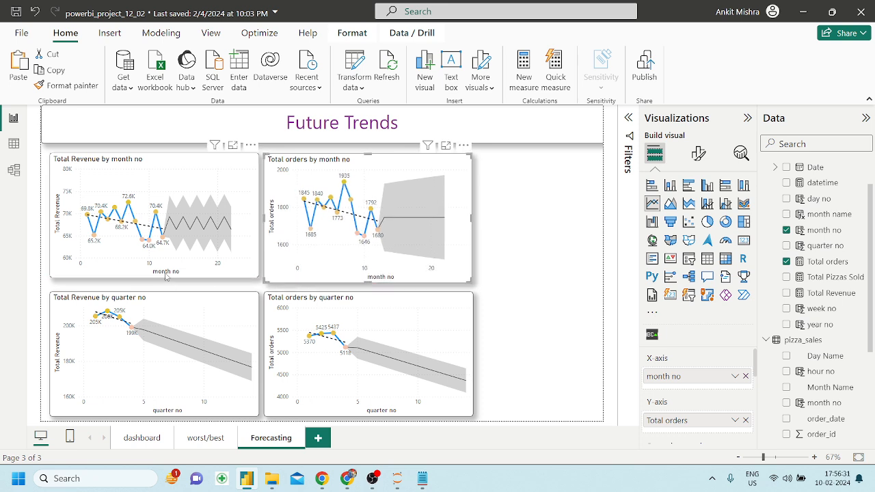
click(167, 280)
drag(153, 277, 154, 286)
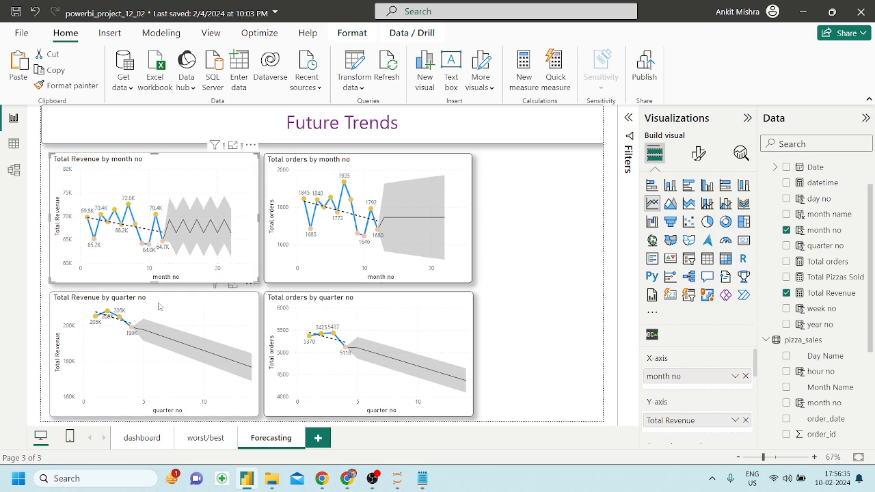
Select the Total Revenue by month chart and paste a duplicate of it.
click(158, 307)
click(301, 314)
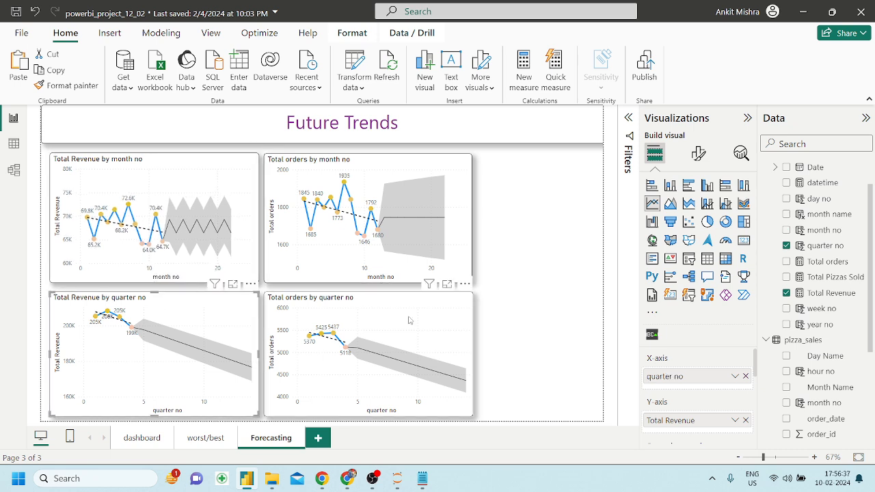
click(557, 280)
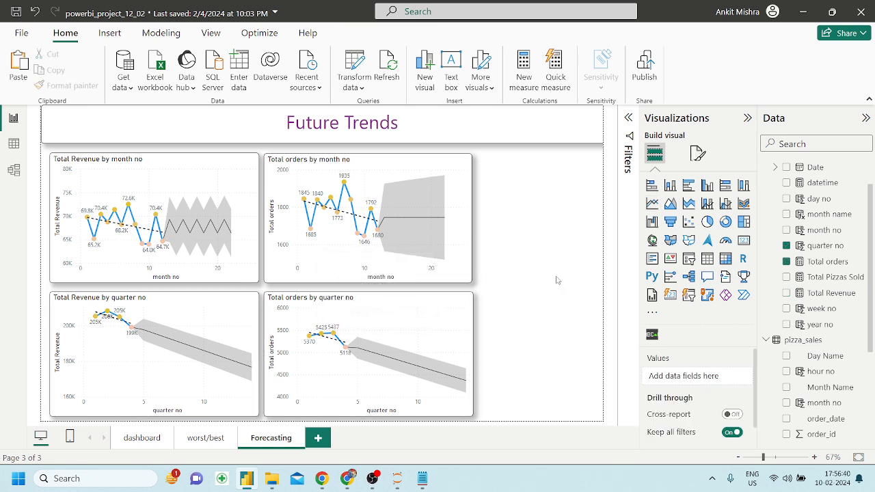
click(196, 168)
key(ctrl+v)
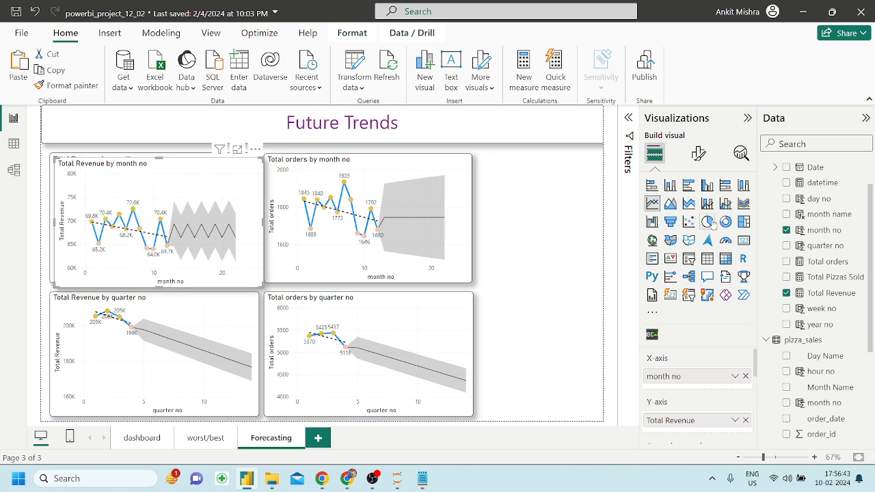
Turn the duplicate into a Smart narrative, cut its summary text, and remove the visual.
click(726, 277)
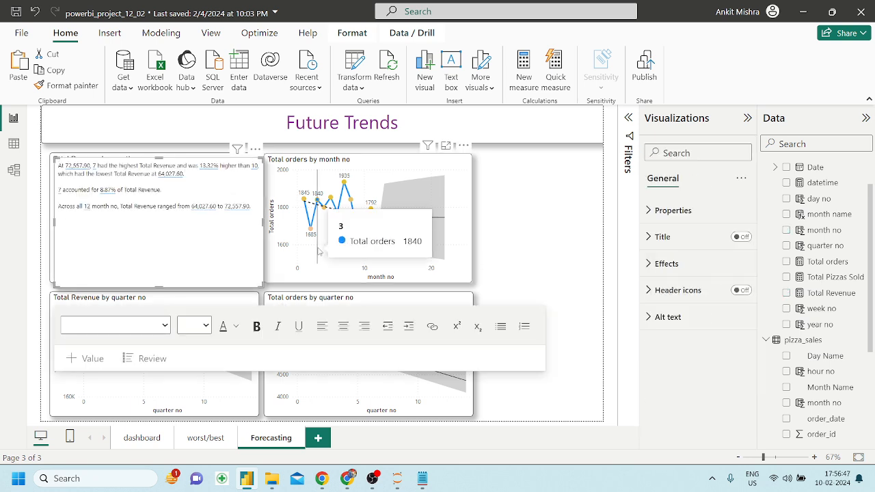
click(125, 219)
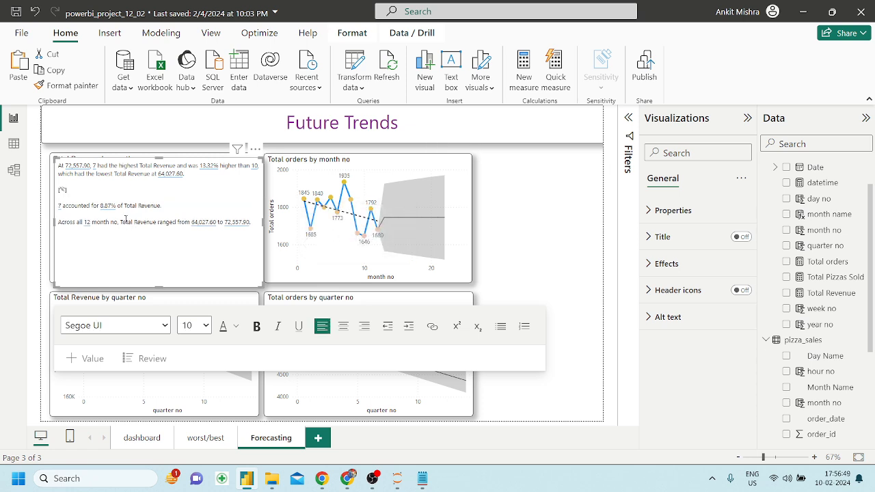
key(ctrl+a)
key(Delete)
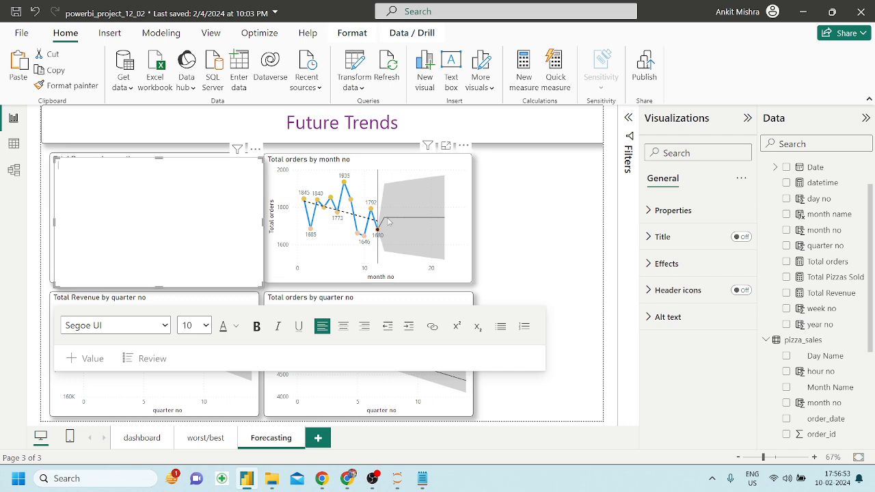
click(254, 150)
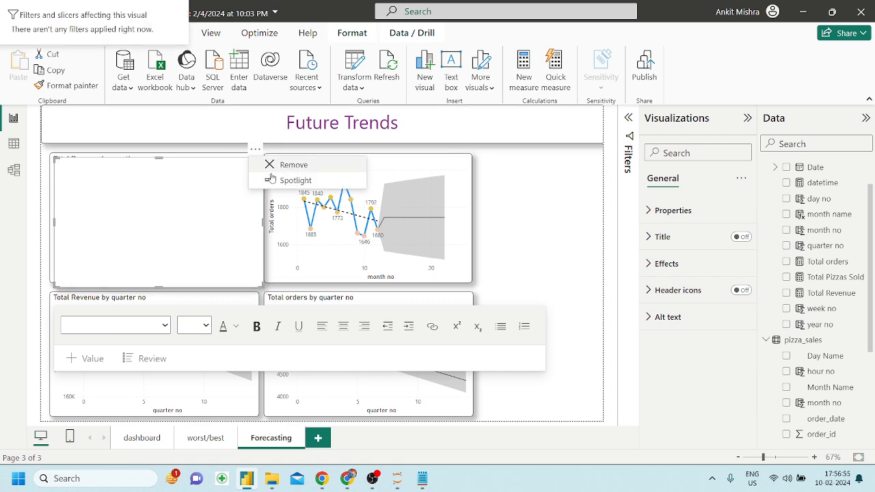
click(294, 165)
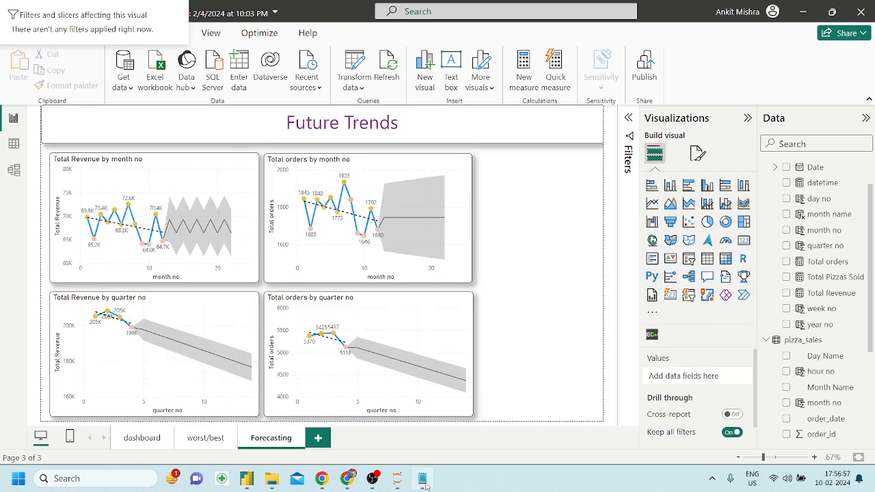
Paste the monthly revenue summary into Notepad followed by a line of = signs.
click(424, 483)
key(ctrl+a)
text(At 72,557.90, 7 had the highest Total Revenue and was 13.32% higher than 10, which had the lowest Total Revenue at 64,027.60.  []  7 accounted for 8.87% of Total Revenue.  Across all 12 month no, Total Revenue ranged from 64,027.60 to 72,557.90.)
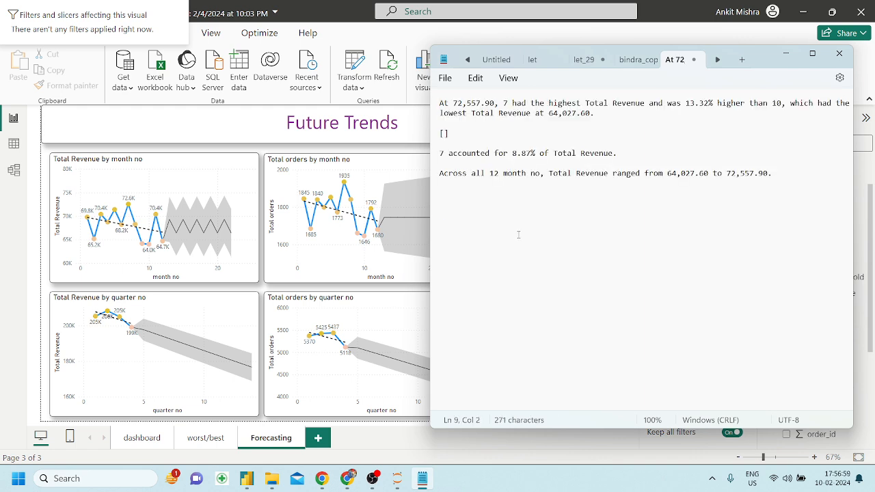
text(===============)
key(Return)
Generate a Smart narrative from the Total orders by month chart, cut its text, and remove the visual.
click(398, 167)
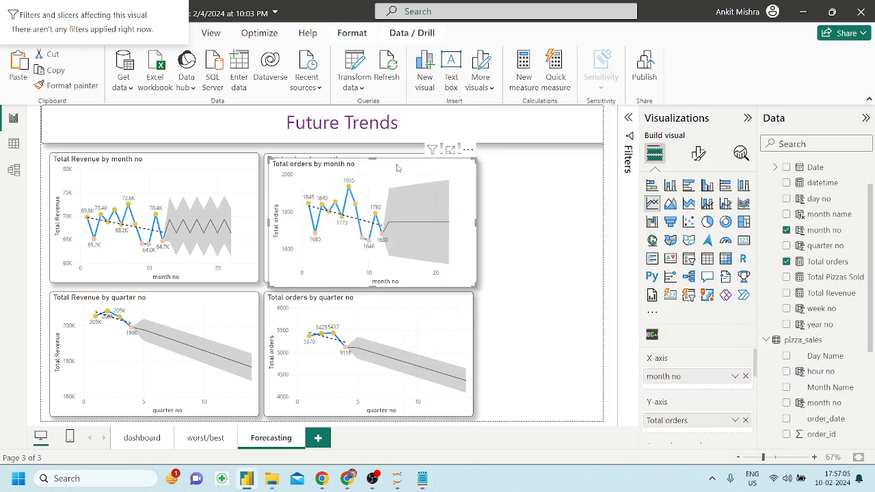
click(726, 276)
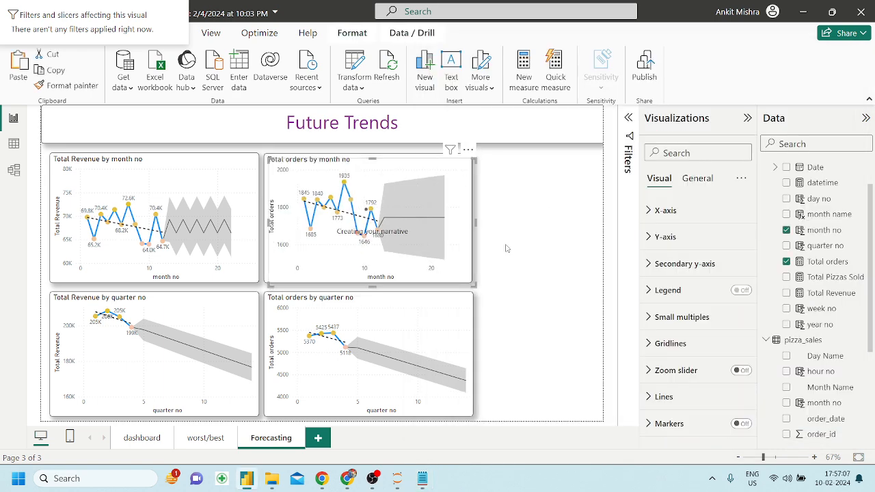
key(ctrl+z)
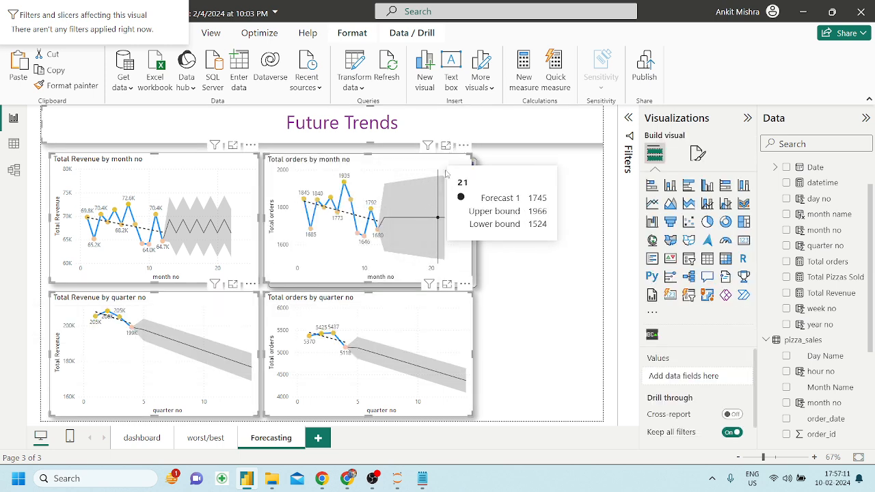
key(ctrl+y)
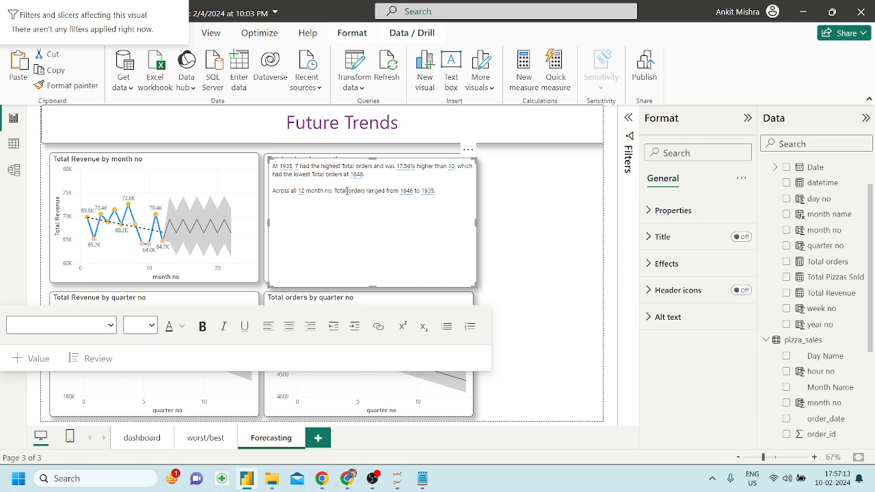
click(347, 190)
key(ctrl+a)
key(Delete)
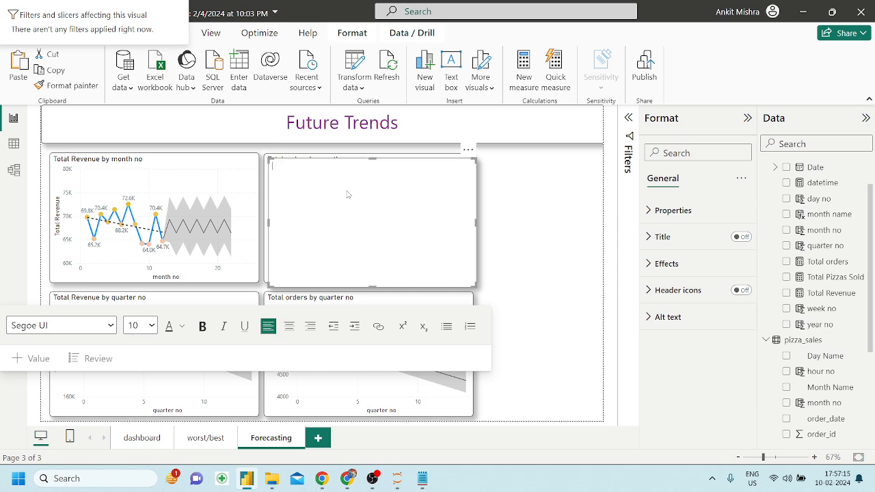
click(469, 152)
click(492, 167)
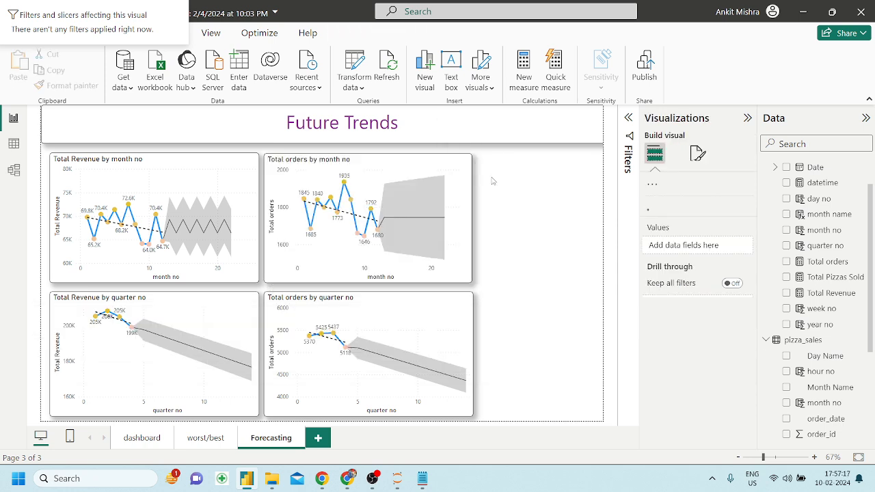
Paste the orders summary into Notepad below the revenue summary, ending with = signs.
click(423, 479)
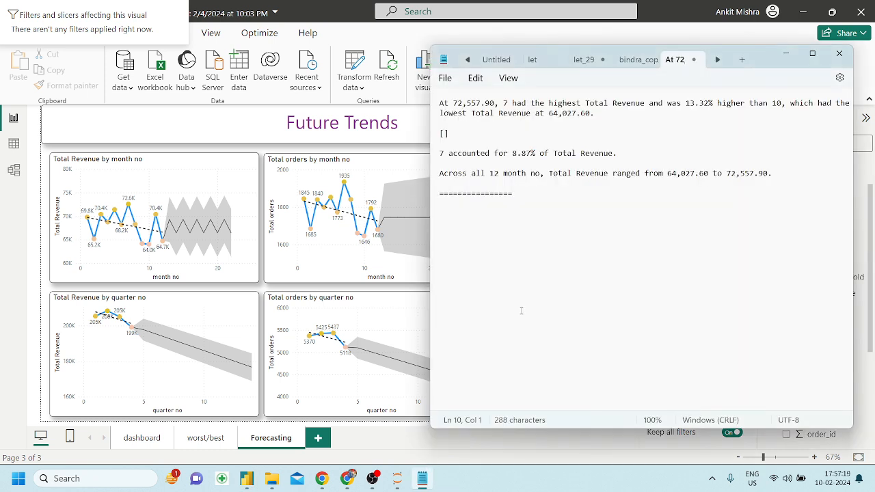
text(At 1935, 7 had the highest Total orders and was 17.56% higher than 10, which had the lowest Total orders at 1646.  []  Across all 12 month no, Total orders ranged from 1646 to 1935.)
text(=================)
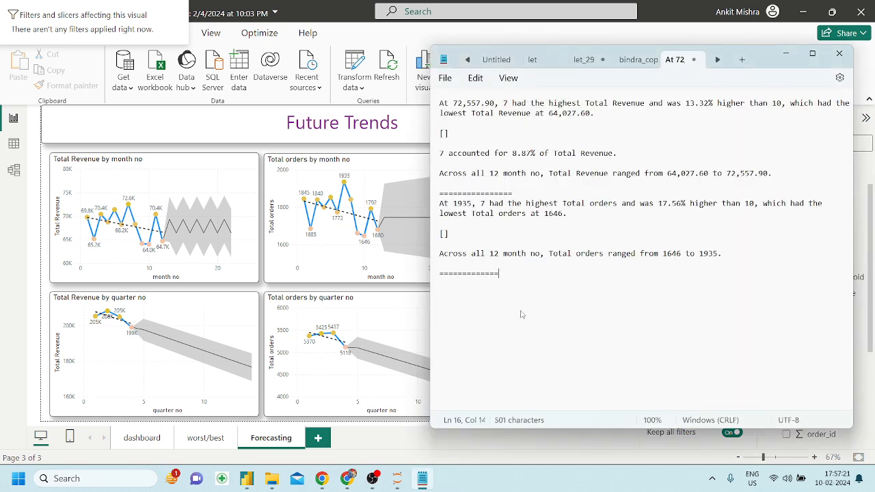
Duplicate the Total Revenue by quarter chart as a smart narrative, cut its summary text, then remove the empty visual.
click(221, 307)
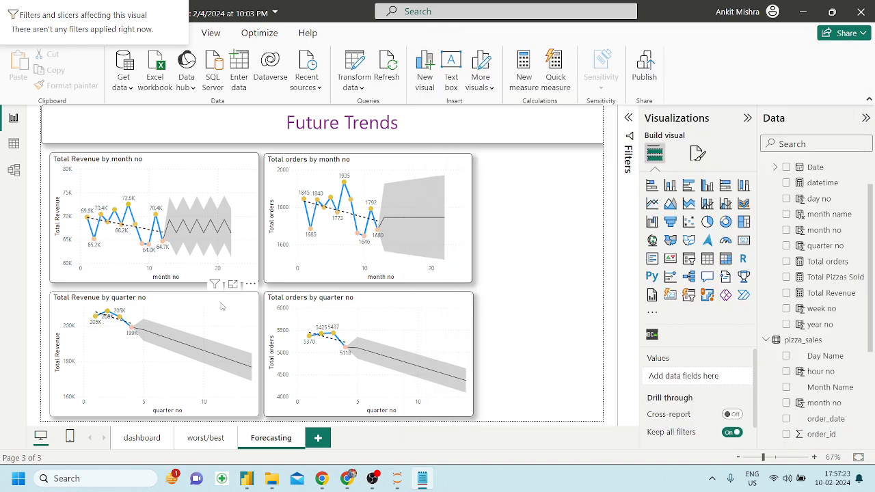
key(ctrl+c)
key(ctrl+v)
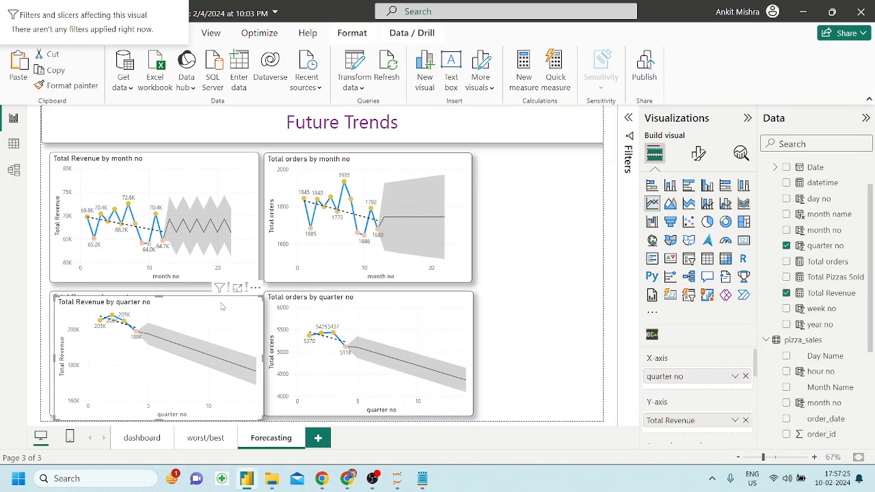
click(726, 277)
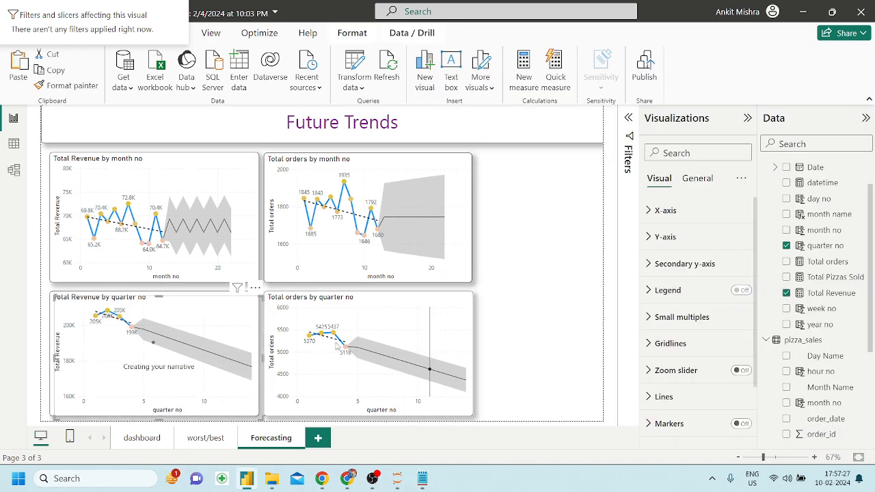
key(ctrl+a)
key(Delete)
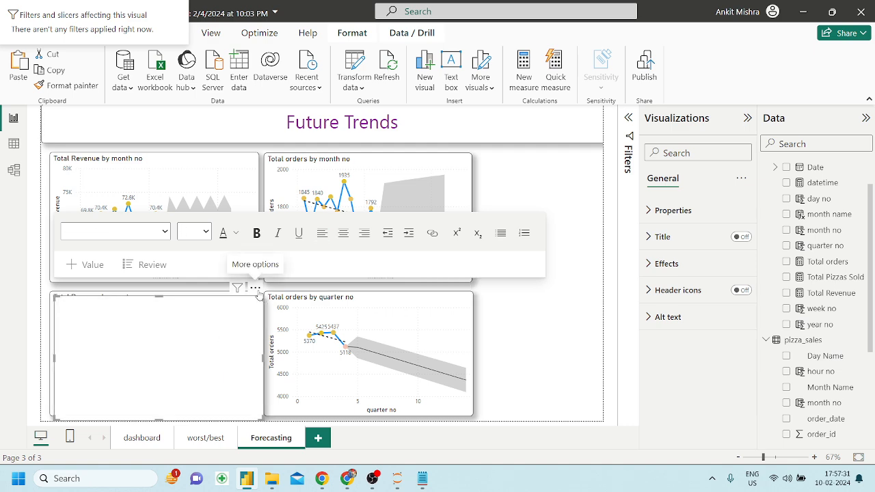
click(257, 290)
click(296, 303)
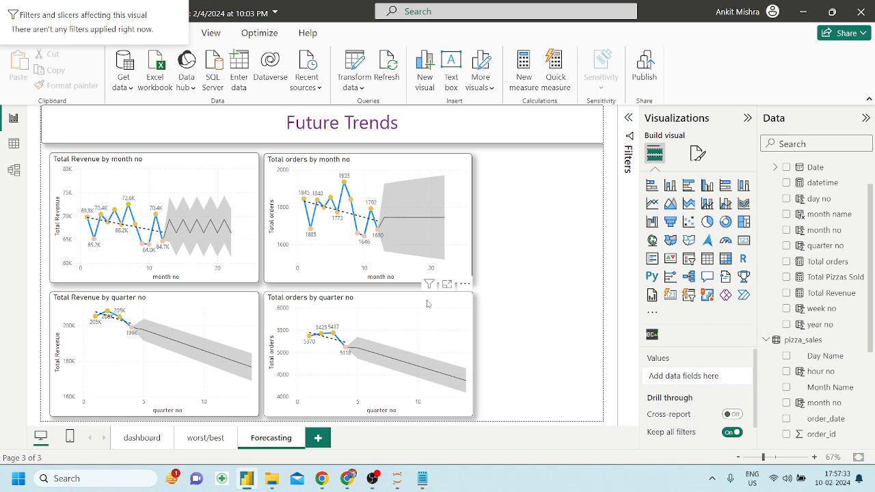
Paste the quarterly revenue summary into the Notepad notes followed by a row of = signs.
click(422, 479)
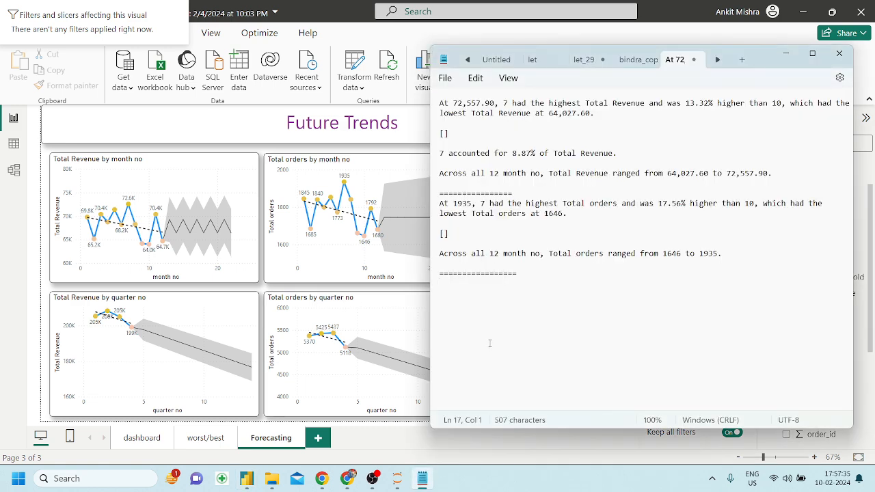
key(ctrl+v)
text(===================)
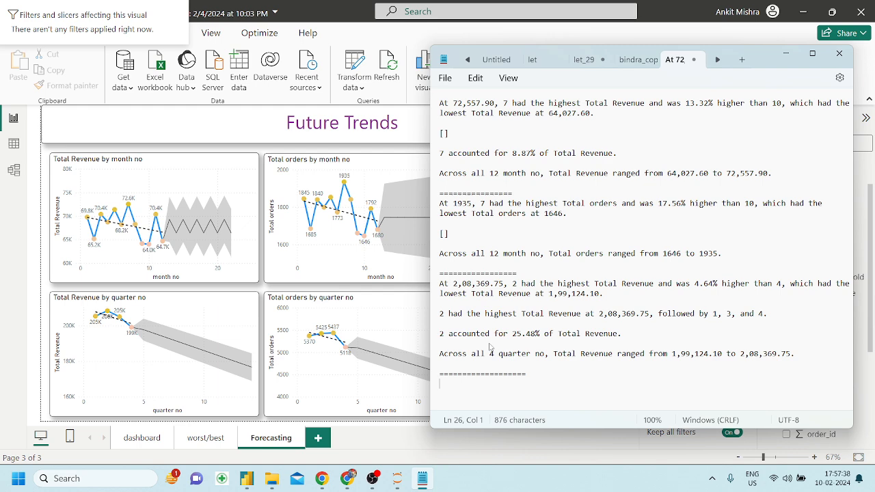
click(385, 302)
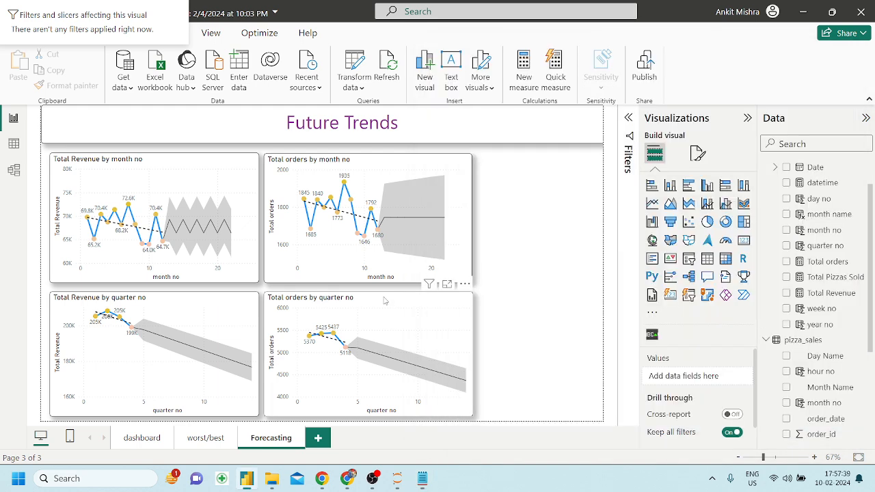
Convert the Total orders by quarter chart to a smart narrative, cut its text, then undo back to the chart.
click(726, 276)
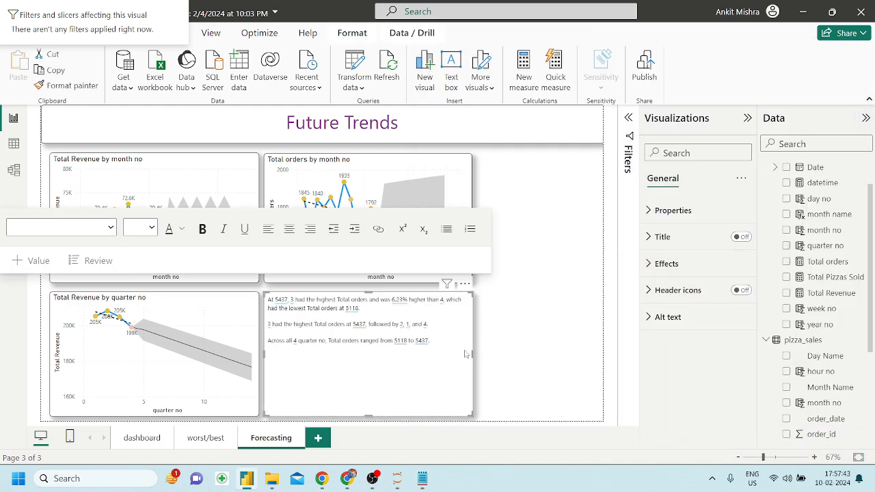
click(424, 341)
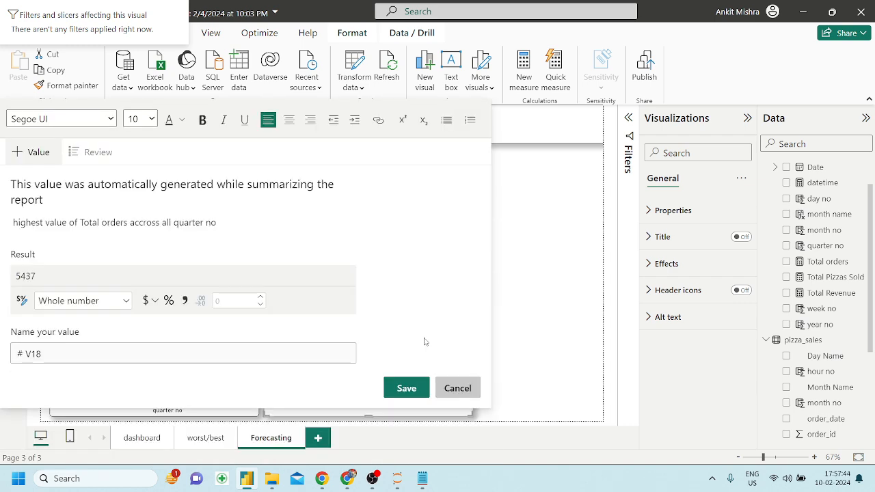
click(456, 388)
key(Escape)
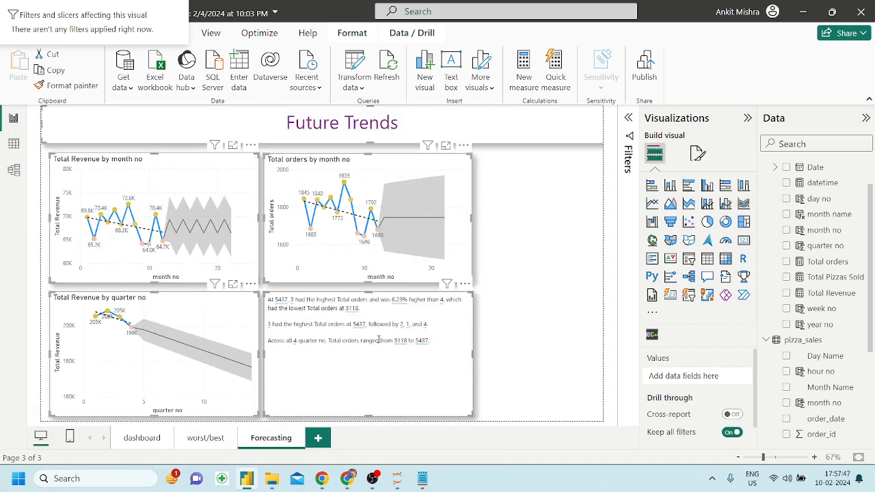
key(ctrl+a)
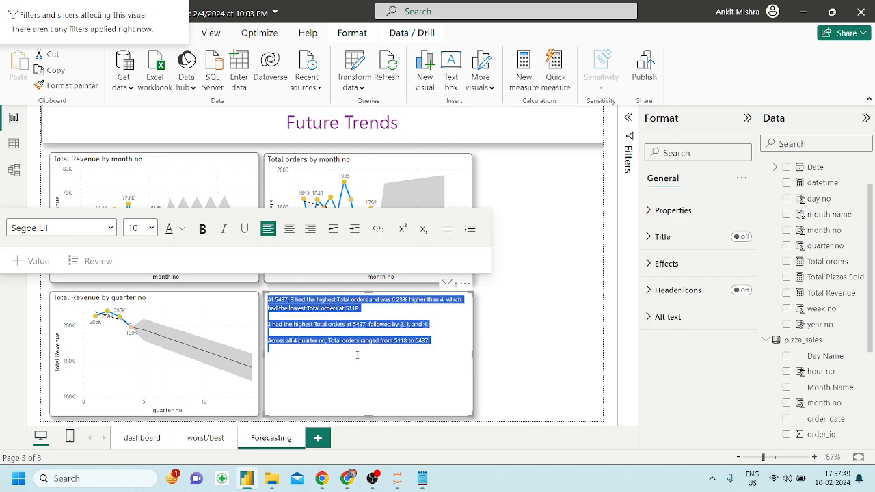
key(Delete)
click(547, 330)
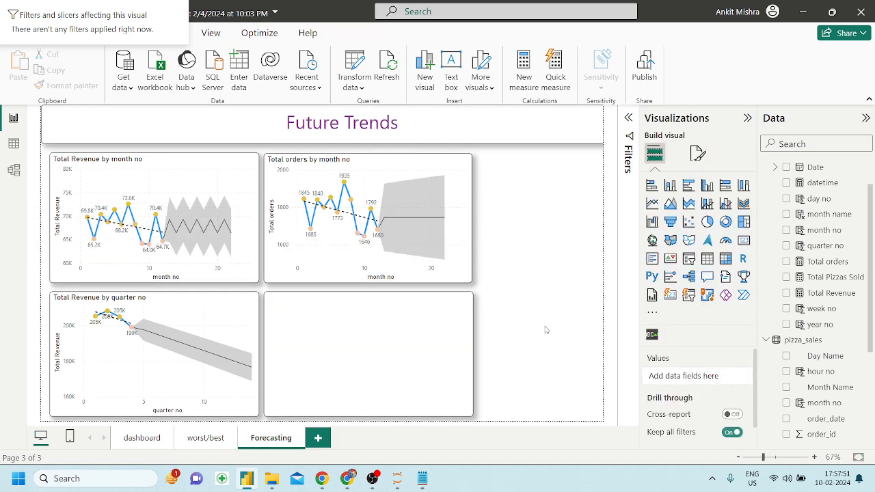
key(ctrl+z)
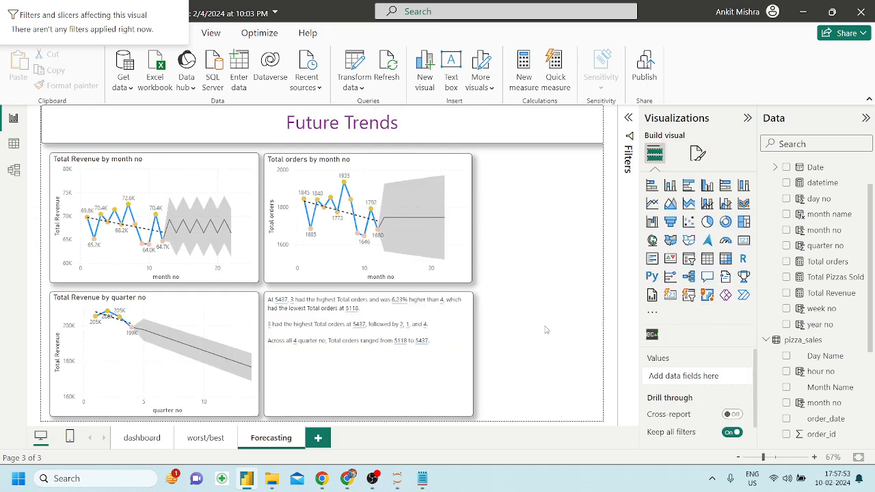
key(ctrl+z)
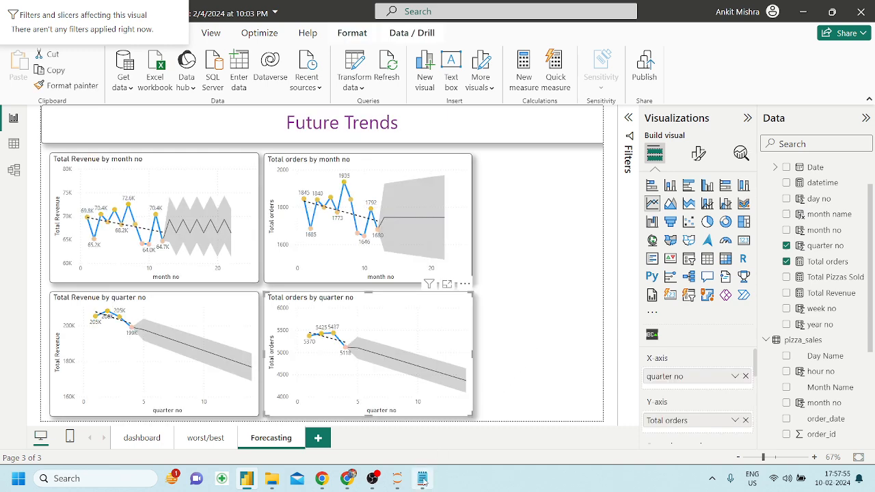
Bring up the Notepad notes maximized and scroll through the collected summaries.
click(422, 479)
scroll(493, 367, down, 2)
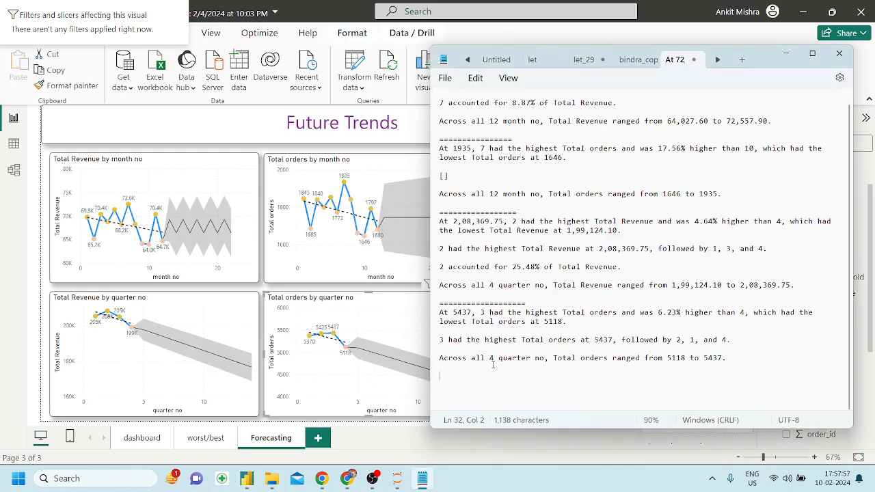
ctrl+scroll(493, 367, down, 3)
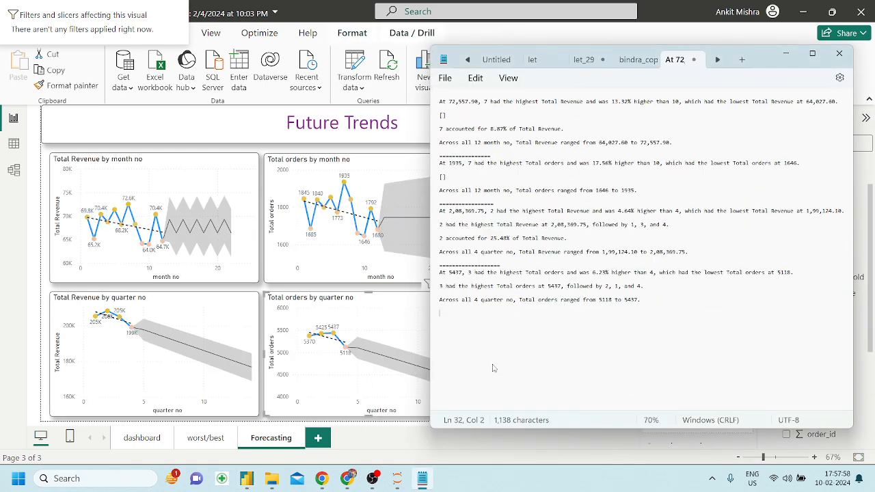
click(812, 53)
ctrl+scroll(326, 221, up, 3)
Replace month numbers 7 and 10 with July and October in the monthly revenue summary.
ctrl+scroll(326, 221, up, 4)
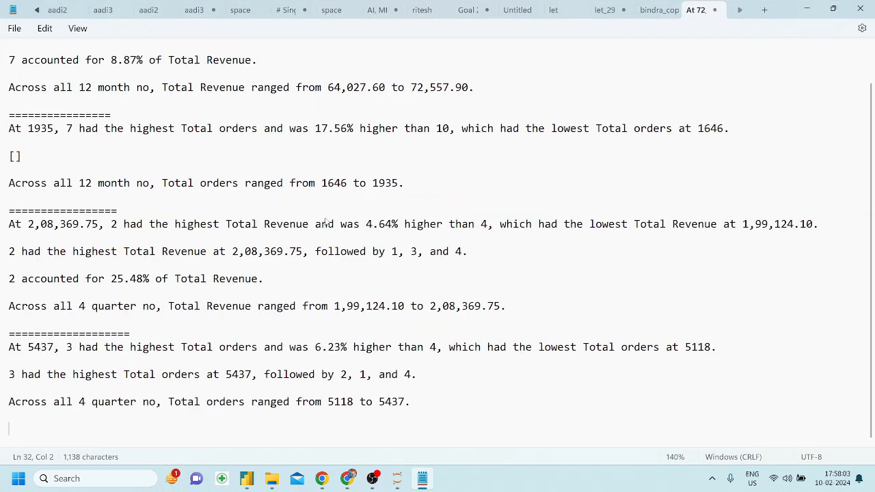
scroll(174, 160, up, 1)
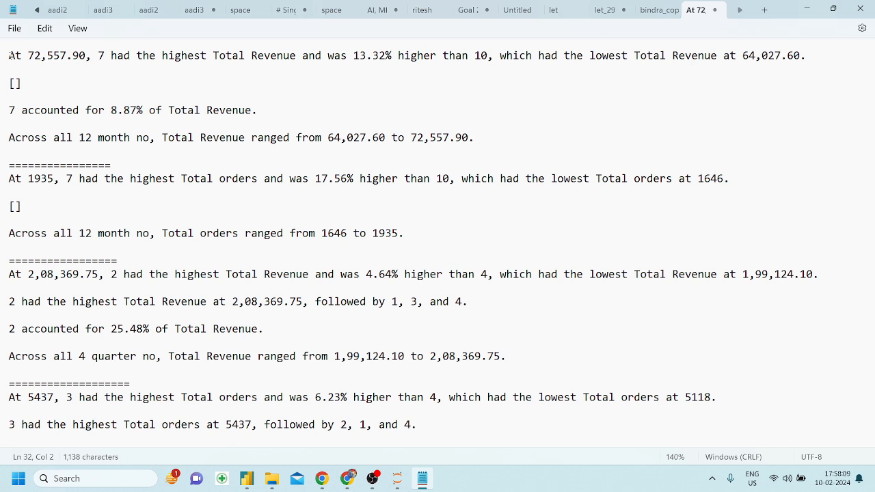
click(100, 56)
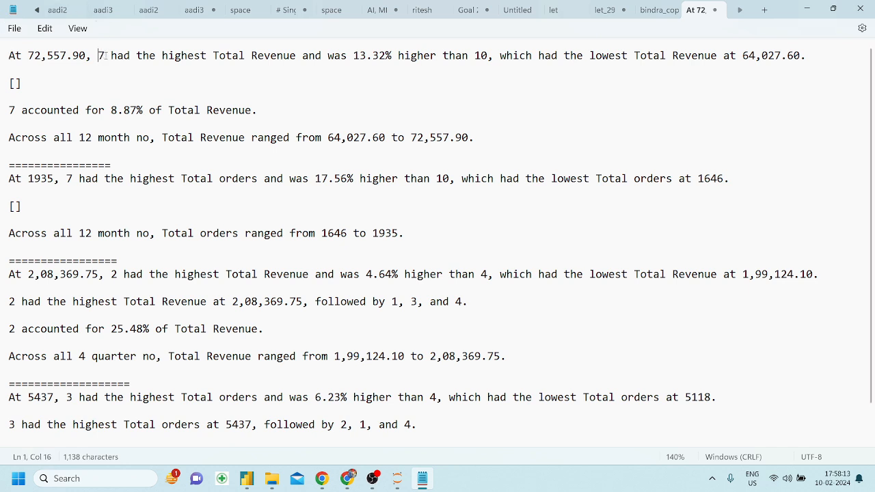
key(BackSpace)
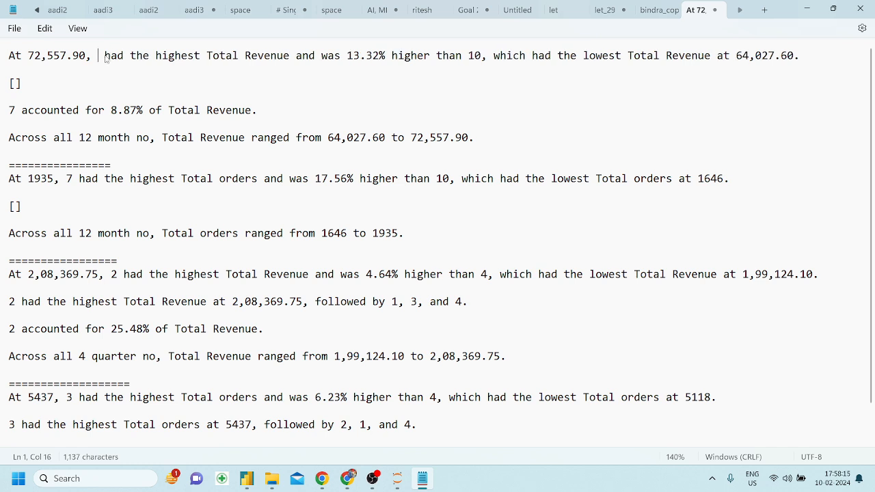
text(July)
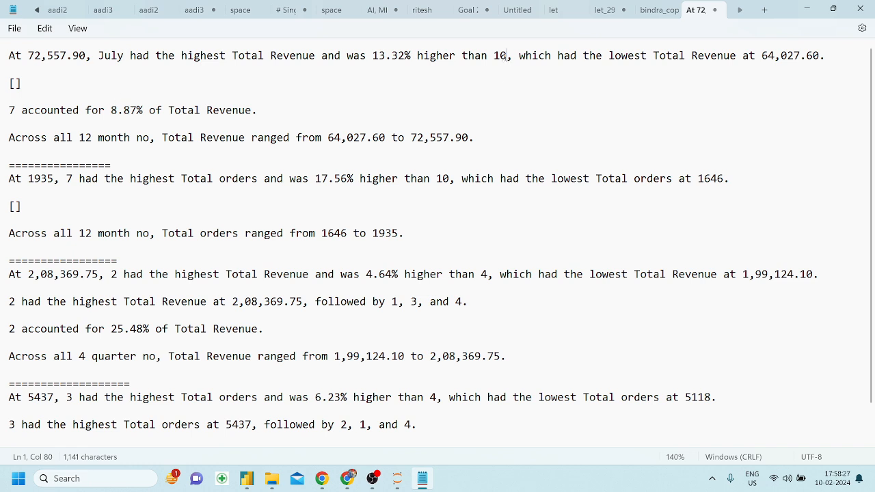
key(BackSpace)
key(BackSpace)
text(October)
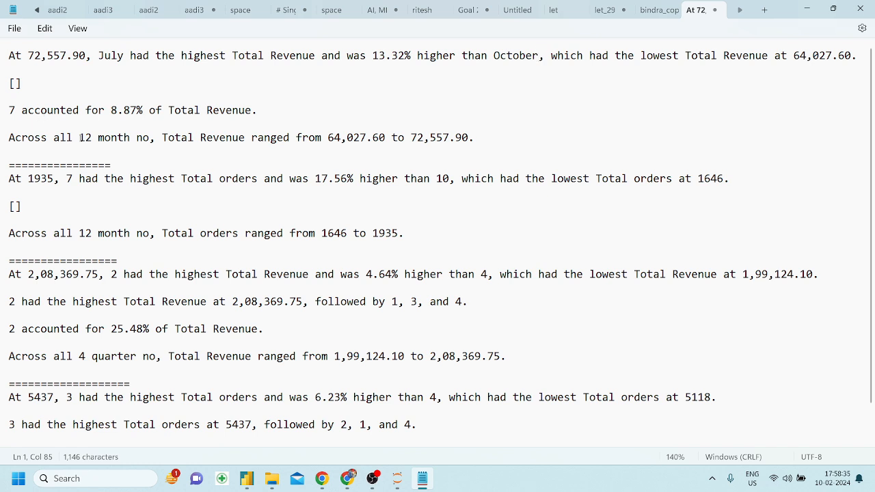
Delete the placeholder and the '7 accounted for 8.87%' line along with the leftover blank lines.
drag(264, 110, 5, 81)
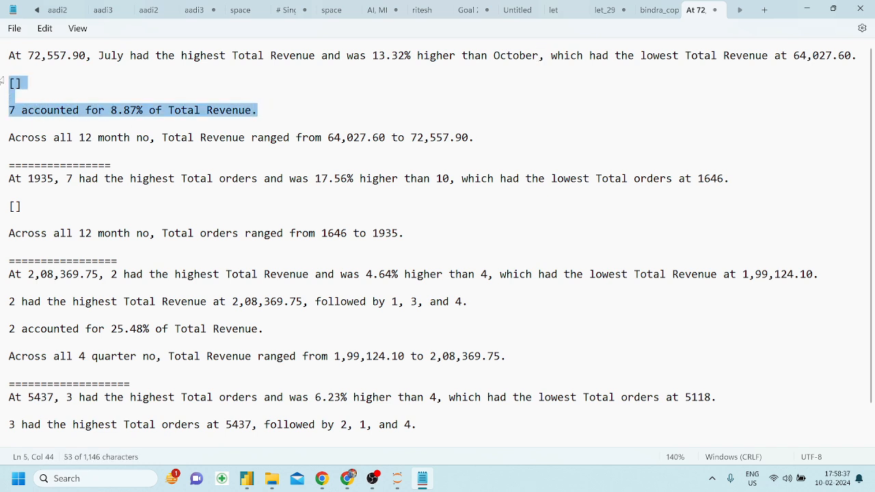
key(BackSpace)
key(BackSpace)
click(4, 81)
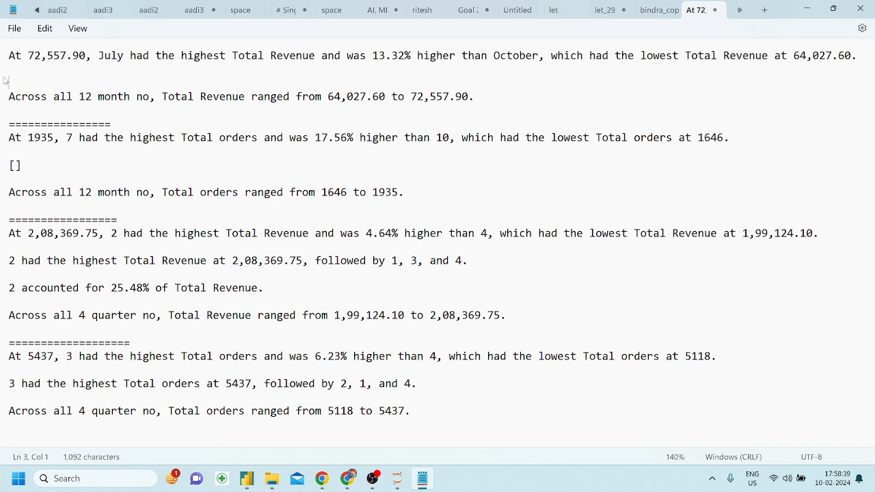
key(BackSpace)
key(BackSpace)
click(89, 83)
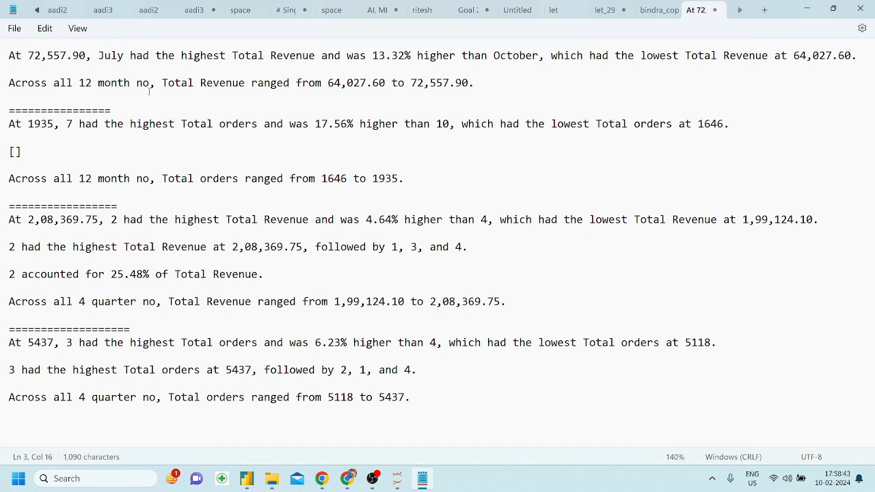
Change '12 month no' to 'Months' in the revenue range line and join it to the paragraph above.
drag(154, 84, 80, 84)
key(BackSpace)
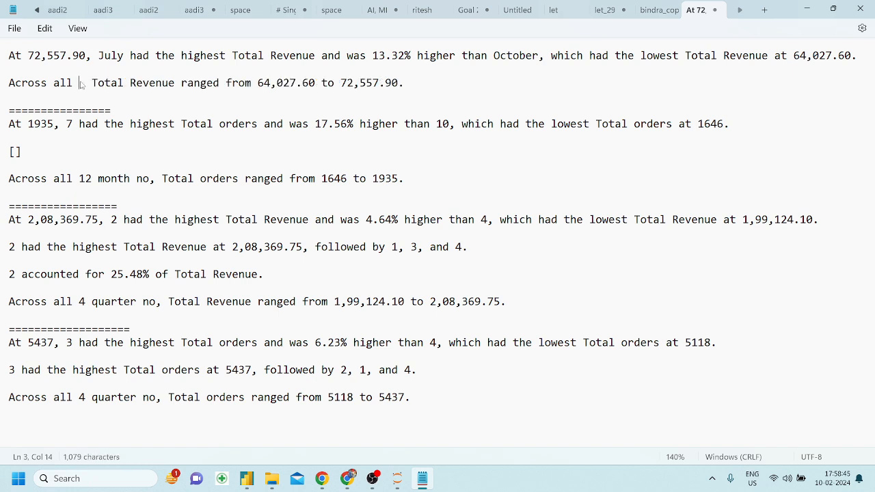
text(Months)
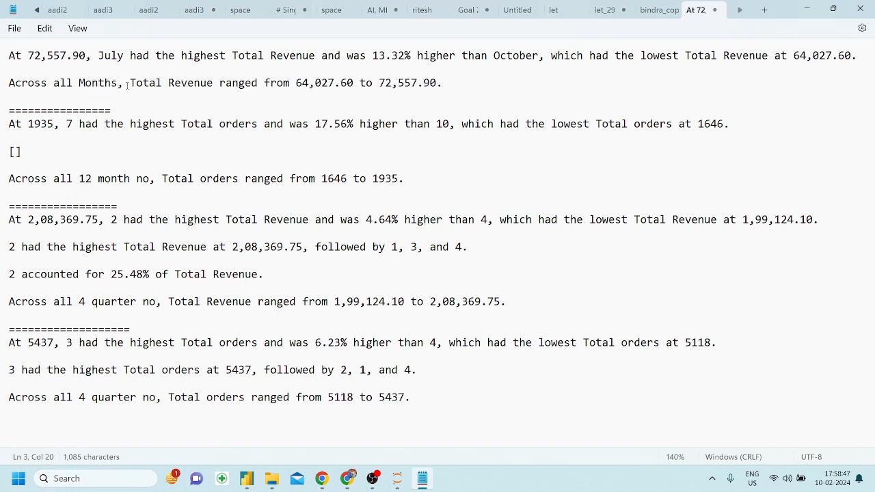
click(458, 85)
click(11, 76)
key(BackSpace)
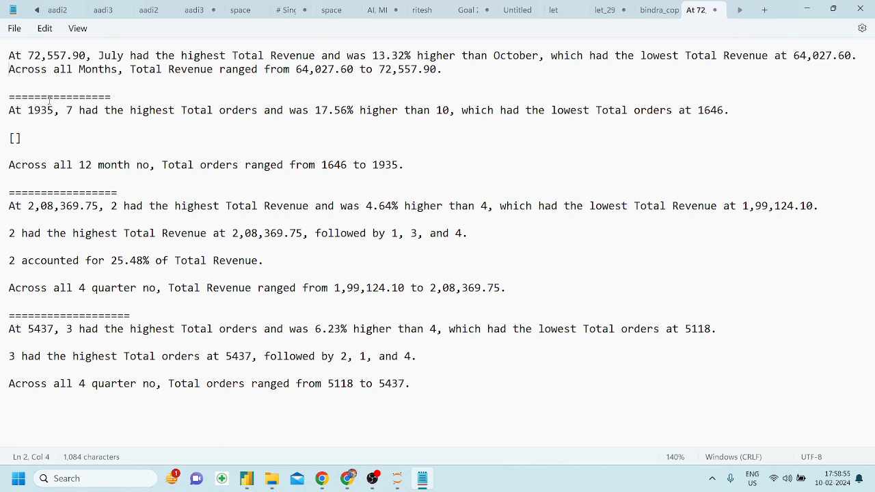
click(54, 139)
Replace 7 and 10 with July and October in the monthly orders summary.
click(77, 111)
key(BackSpace)
text(July)
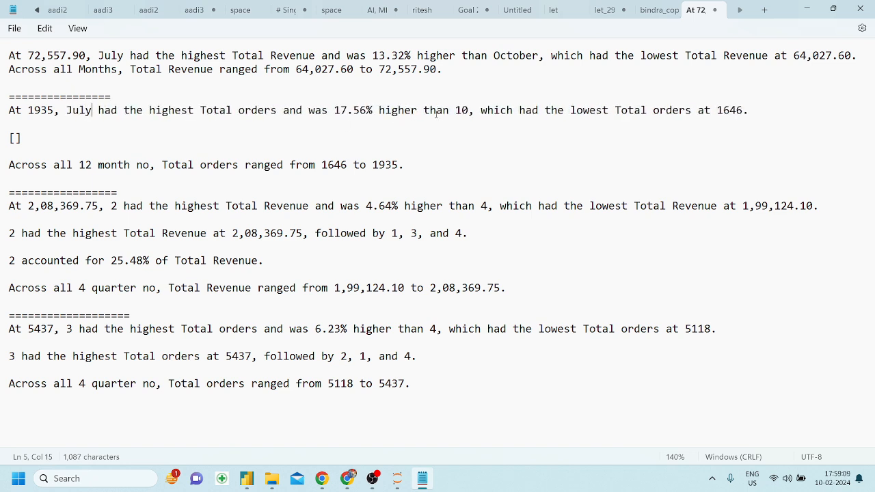
click(466, 111)
key(BackSpace)
key(BackSpace)
text(October)
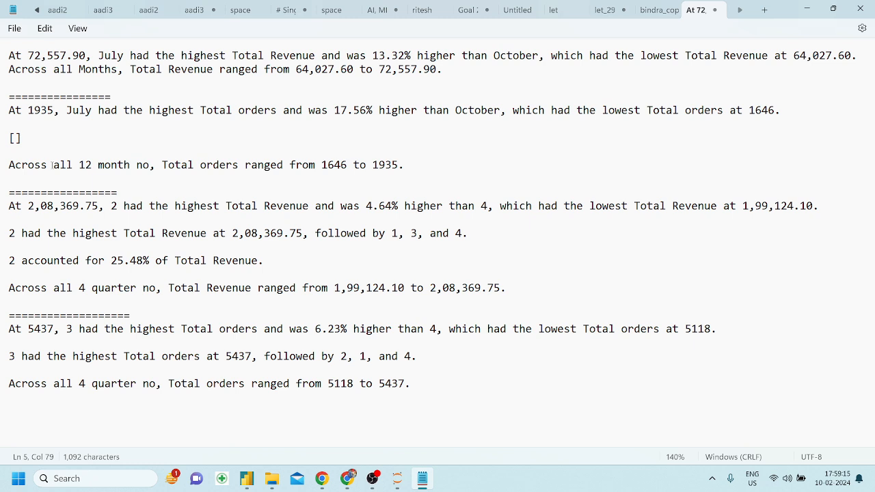
Change '12 month no' to 'months' in the orders range line and lowercase 'Months' in both range lines.
click(152, 165)
key(BackSpace)
key(BackSpace)
key(BackSpace)
key(BackSpace)
key(BackSpace)
key(BackSpace)
key(BackSpace)
key(BackSpace)
key(BackSpace)
key(BackSpace)
key(BackSpace)
text(Months)
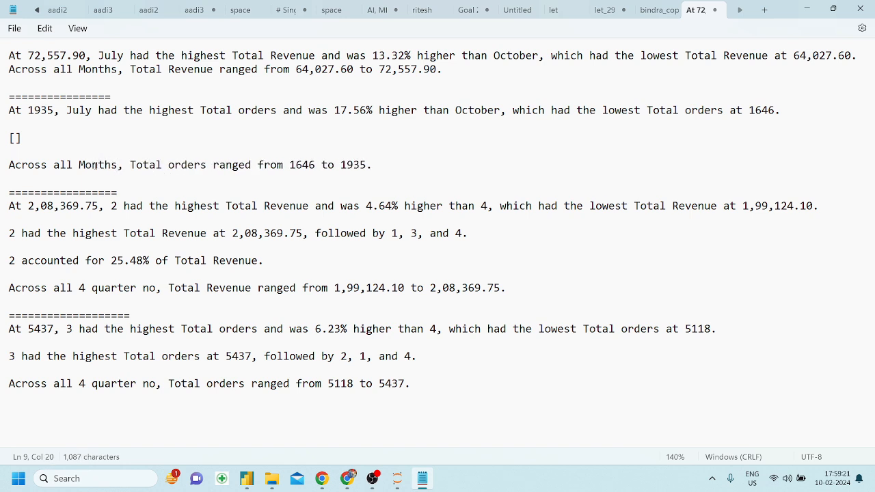
click(86, 164)
key(BackSpace)
text(m)
click(85, 69)
key(BackSpace)
text(m)
Join the orders range line to the previous line, removing the placeholder brackets and extra line breaks.
click(9, 165)
key(BackSpace)
key(BackSpace)
key(BackSpace)
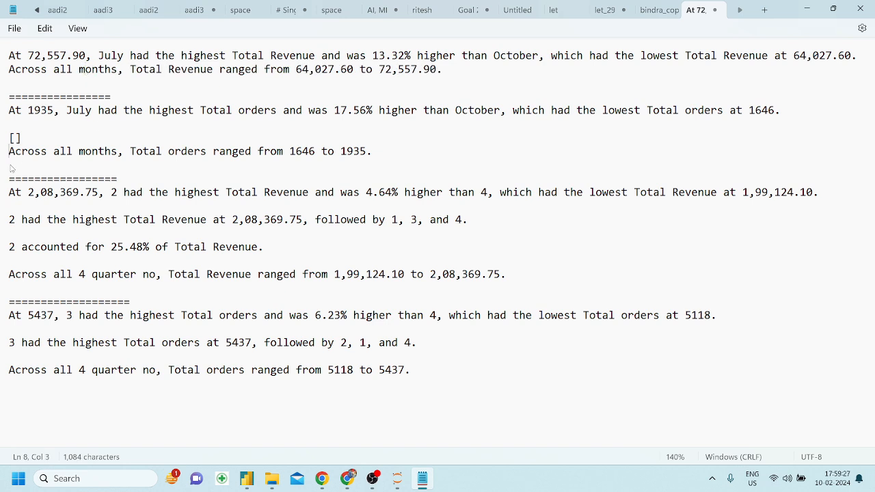
key(BackSpace)
key(BackSpace)
key(BackSpace)
key(BackSpace)
key(BackSpace)
key(BackSpace)
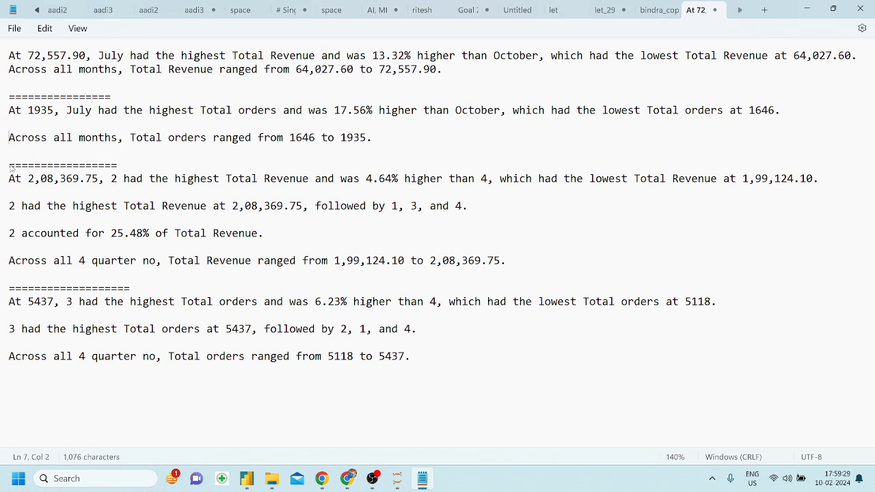
click(121, 184)
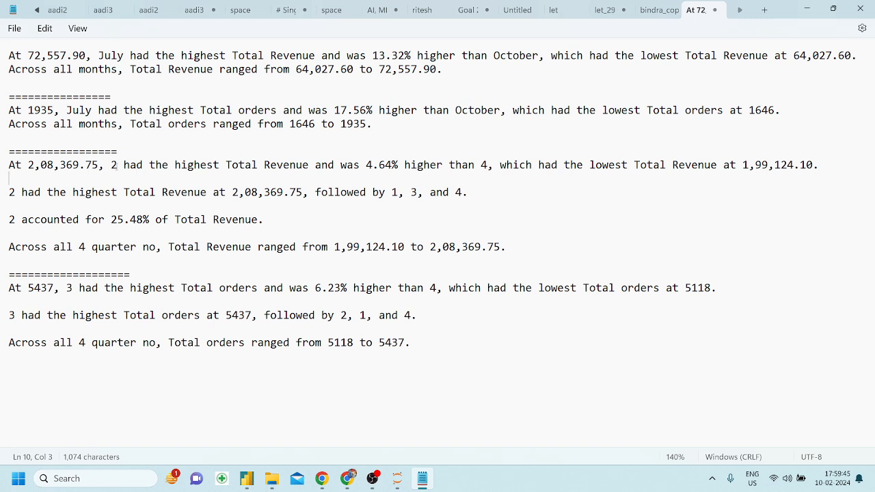
Prefix Q to quarters 2 and 4 in the Q2 orders comparison line.
click(118, 165)
key(Left)
text(Q)
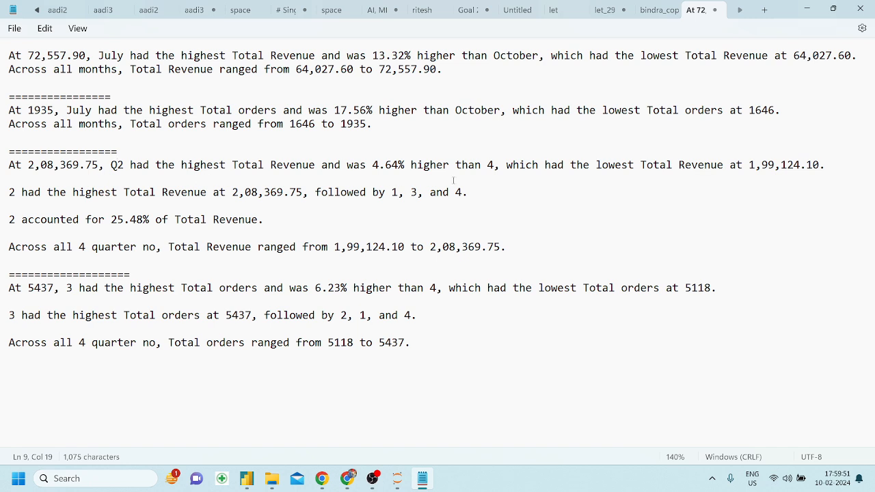
click(489, 165)
text(Q)
Label the quarter ranking line as Q2, Q1, Q3 and Q4.
click(375, 235)
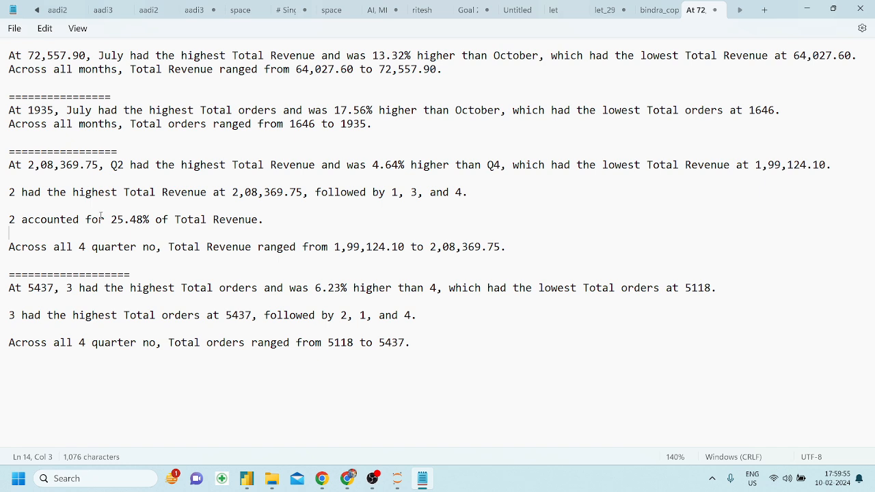
click(9, 193)
text(Q)
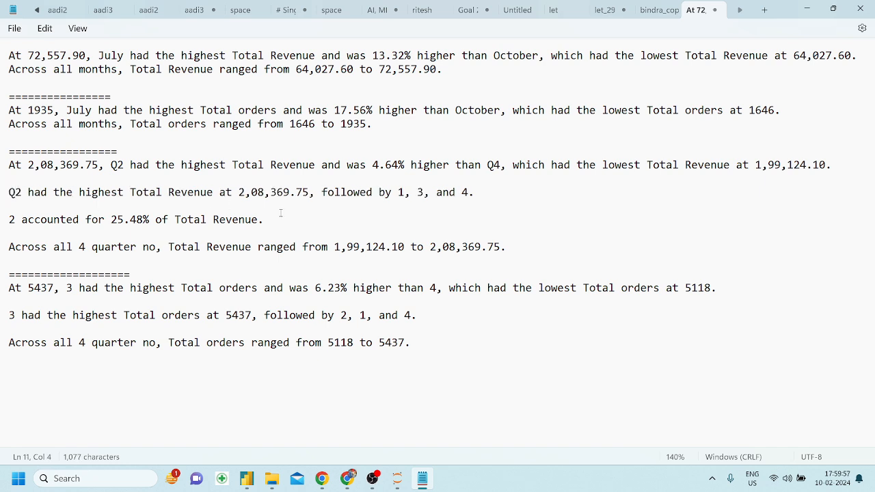
click(400, 192)
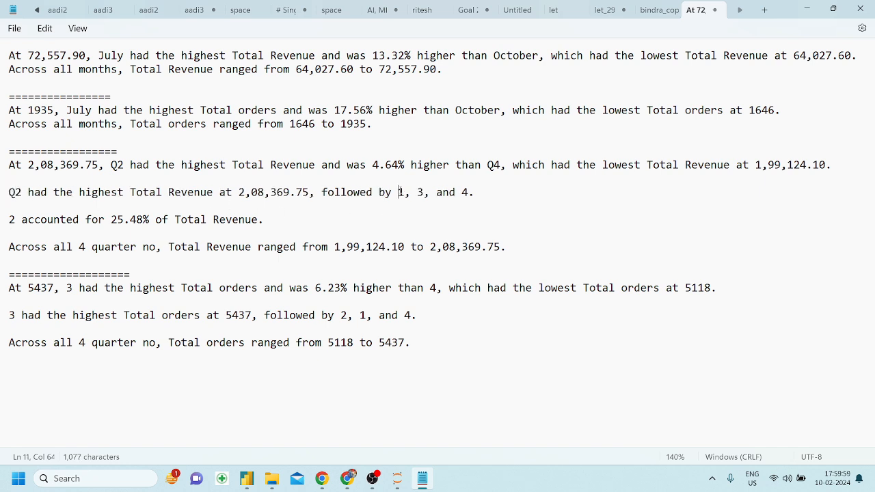
text(Q)
click(425, 192)
text(Q)
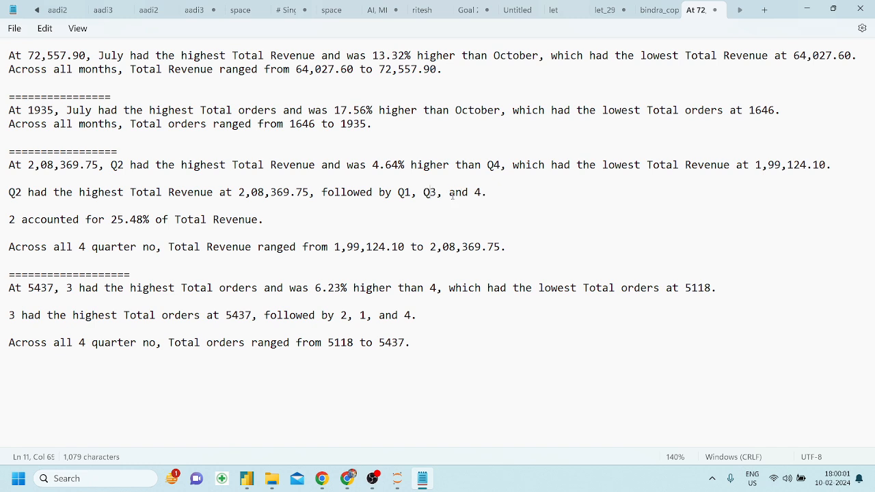
click(476, 192)
text(Q)
Delete the 25.48% revenue share line and the quarterly revenue range line, removing the blank line above Q2.
drag(285, 220, 8, 219)
key(BackSpace)
key(BackSpace)
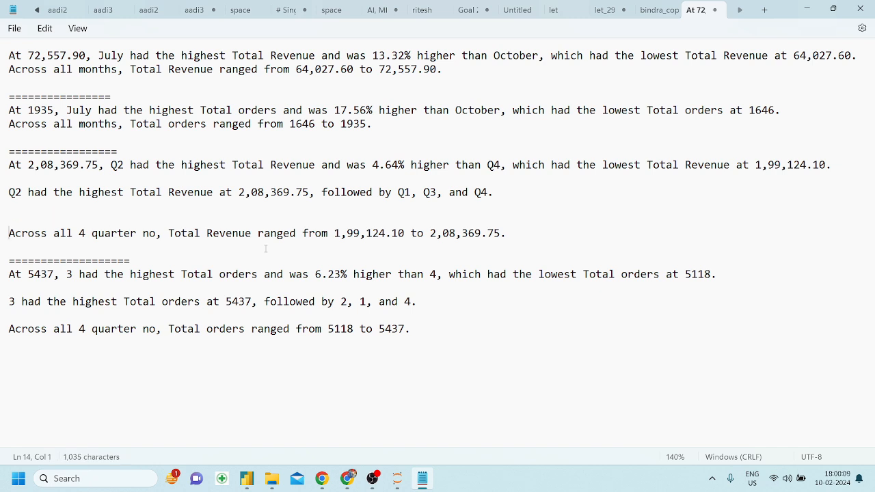
drag(511, 233, 6, 227)
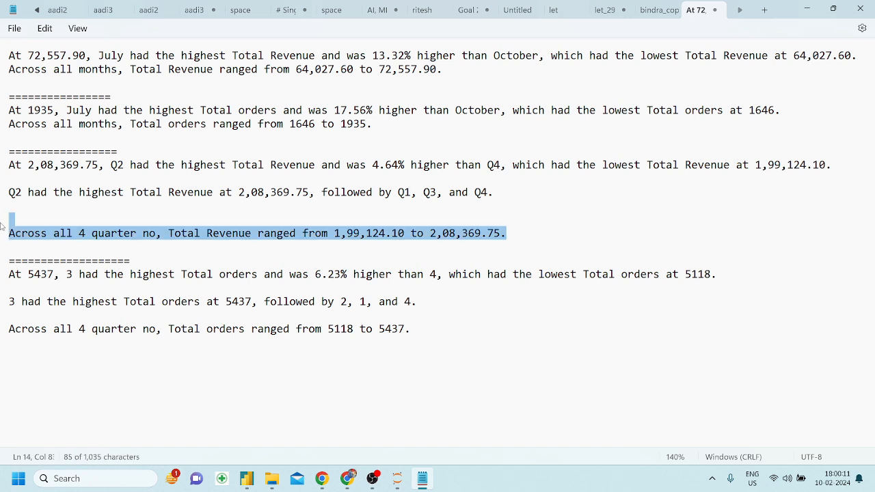
key(BackSpace)
key(BackSpace)
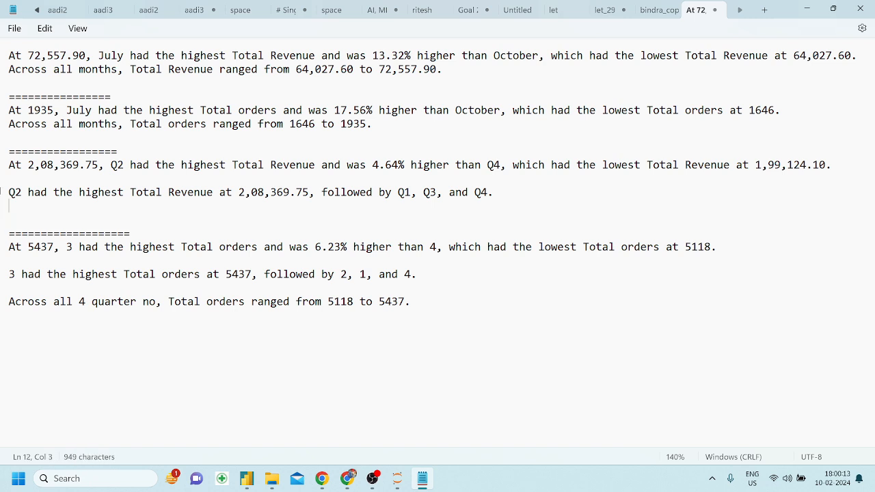
click(10, 188)
key(BackSpace)
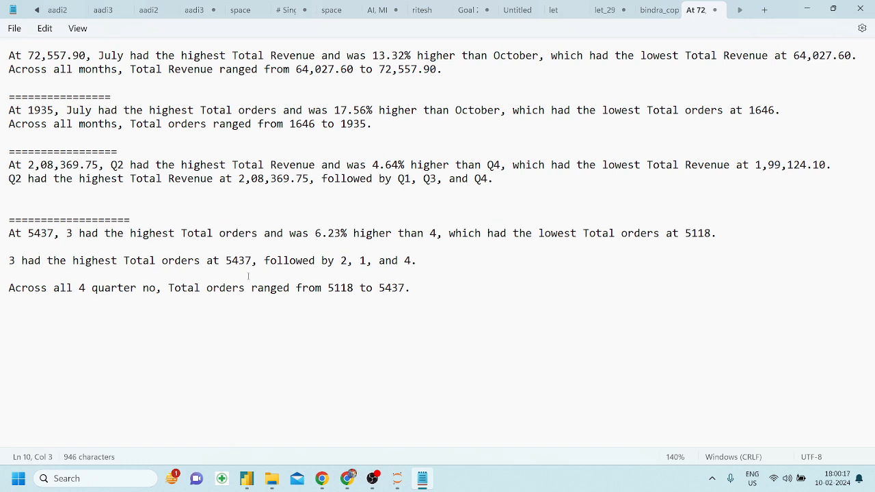
Prefix Q to every quarter number in the Q3 orders comparison and ranking lines.
click(71, 235)
text(Q)
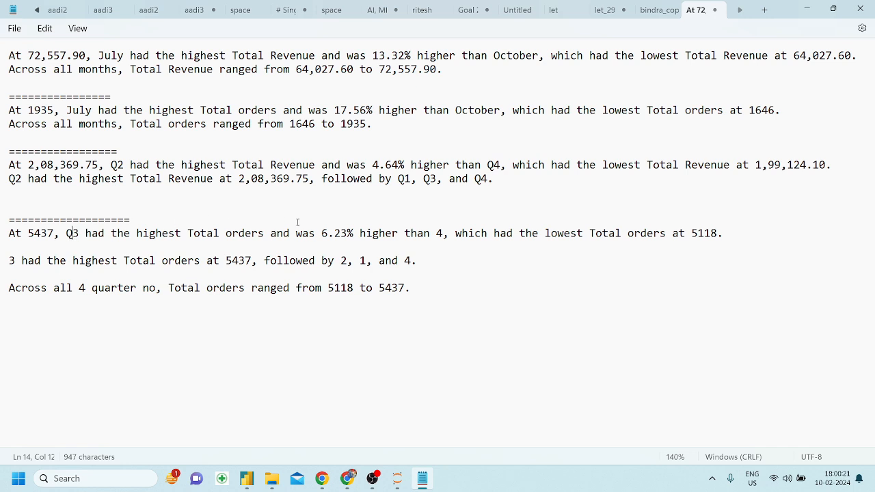
click(437, 234)
text(Q)
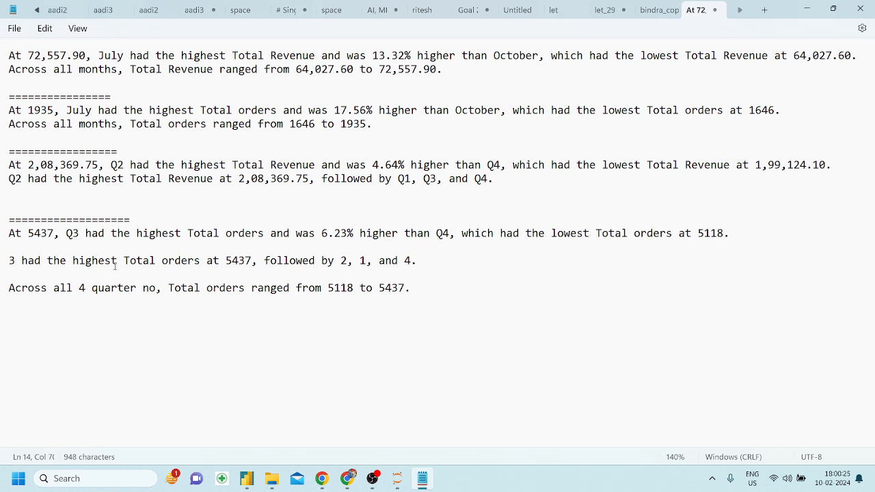
click(9, 261)
text(Q)
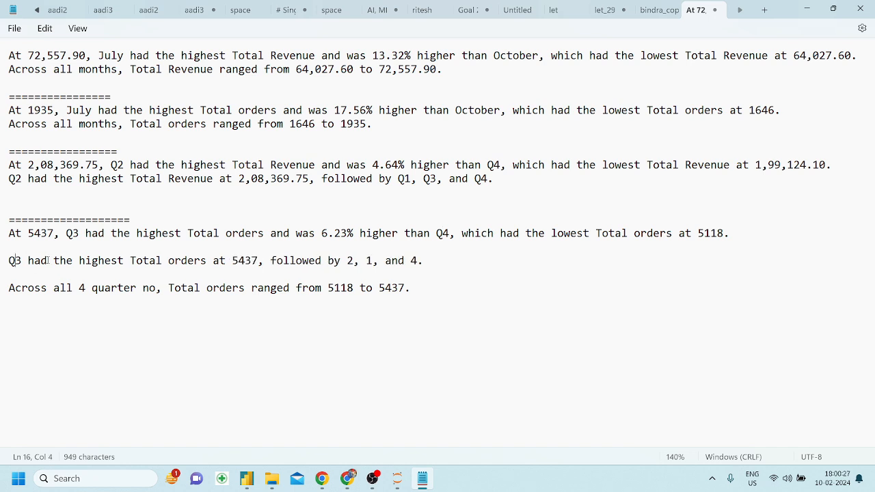
click(347, 261)
text(Q)
click(373, 260)
text(Q)
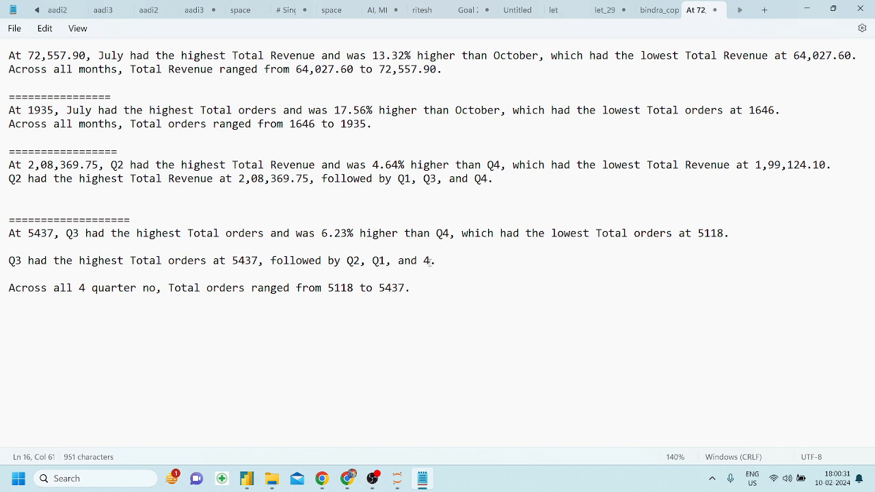
click(424, 261)
text(Q)
Change 'quarter no' to 'quarter's' and remove the blank lines in the Q3 orders section.
click(156, 288)
key(BackSpace)
key(BackSpace)
key(BackSpace)
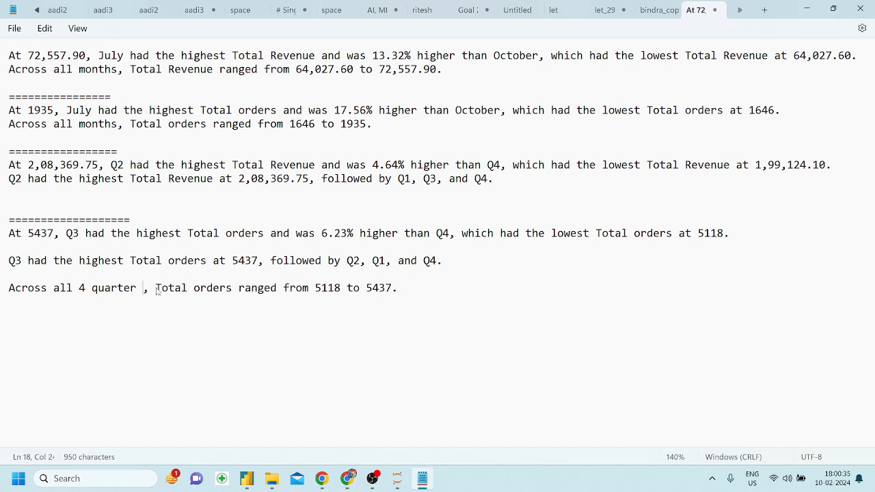
text('s)
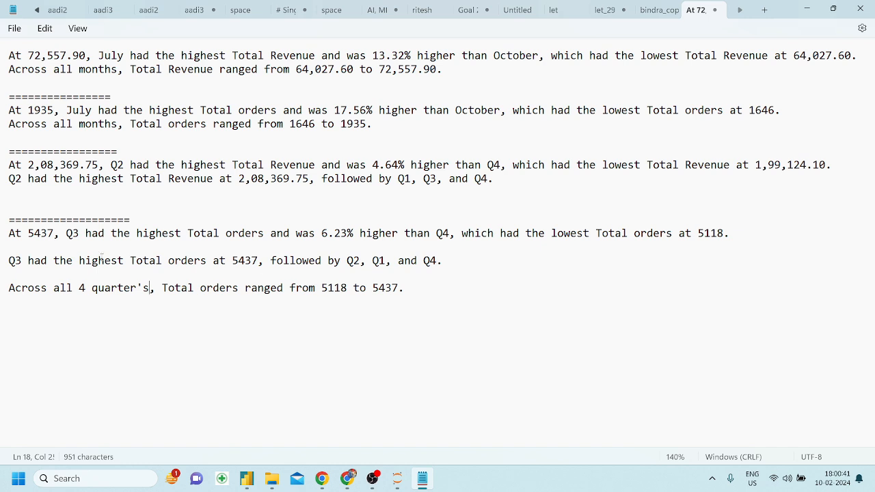
click(7, 290)
click(8, 301)
click(8, 289)
key(BackSpace)
key(BackSpace)
key(BackSpace)
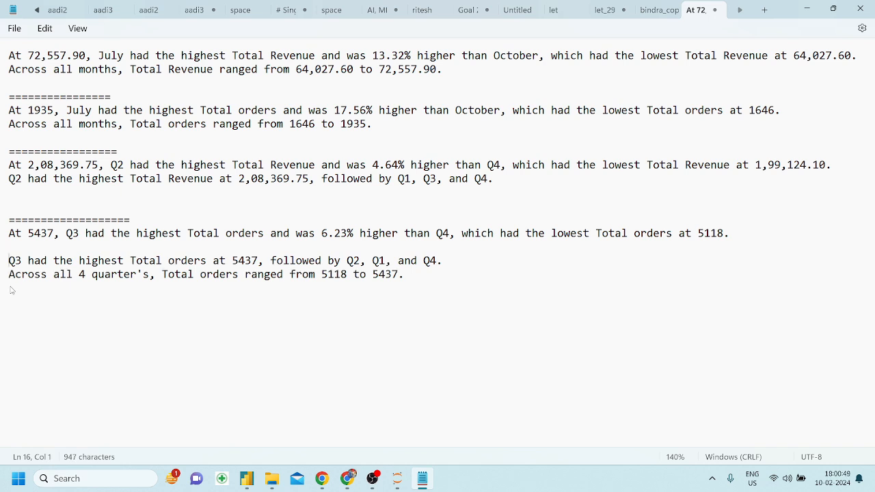
key(BackSpace)
Select the entire summary text in Notepad.
click(264, 224)
drag(479, 70, 5, 54)
click(119, 103)
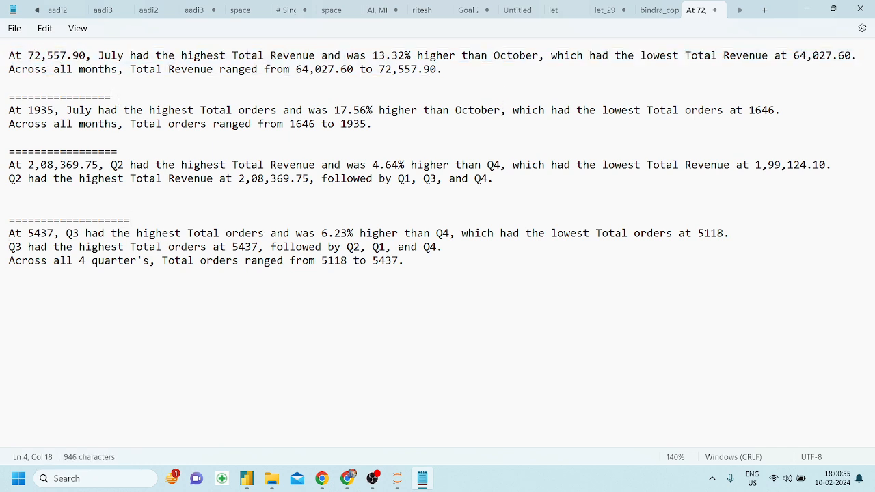
key(ctrl+a)
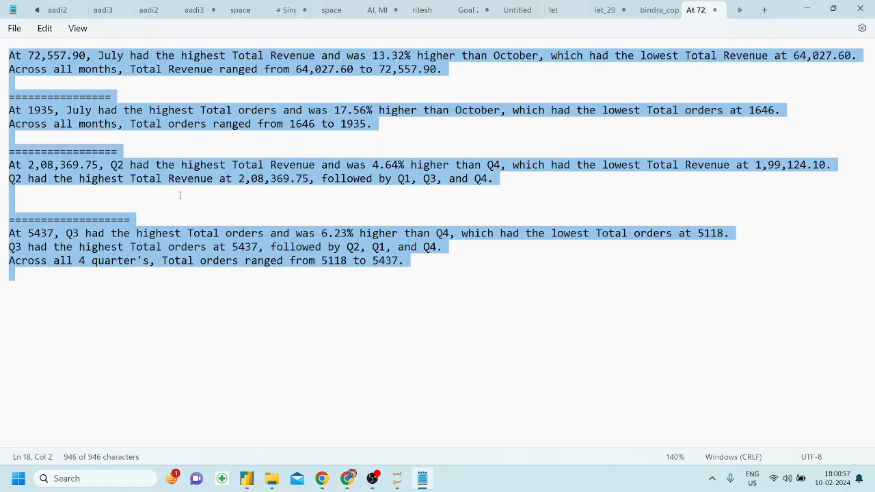
Cut the summary from Notepad, paste it into a new Future Trends text box, and widen the box leftward.
key(ctrl+x)
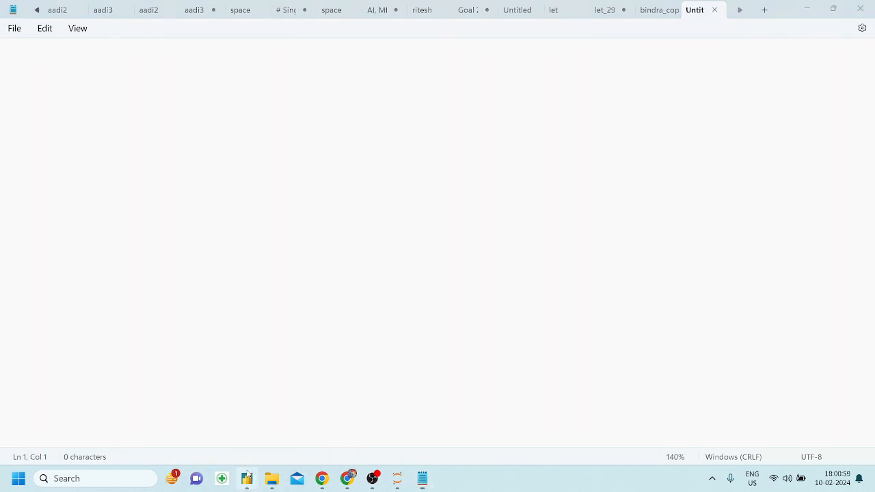
click(247, 479)
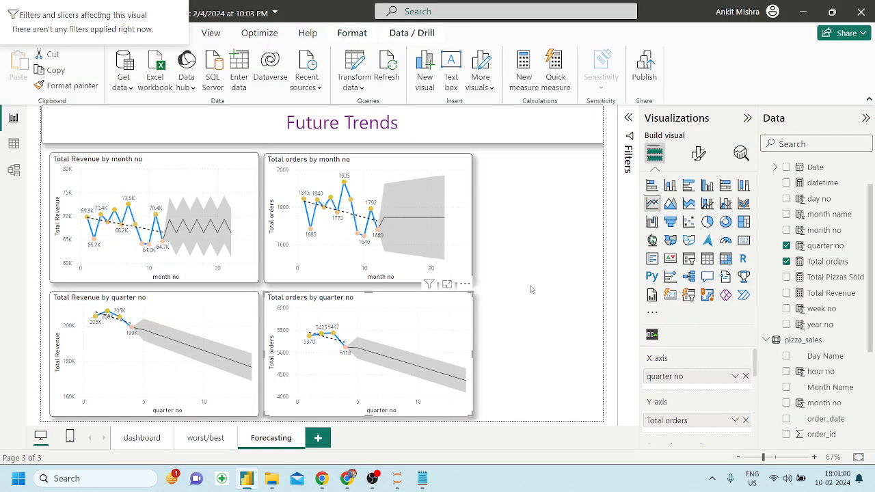
click(532, 206)
click(450, 68)
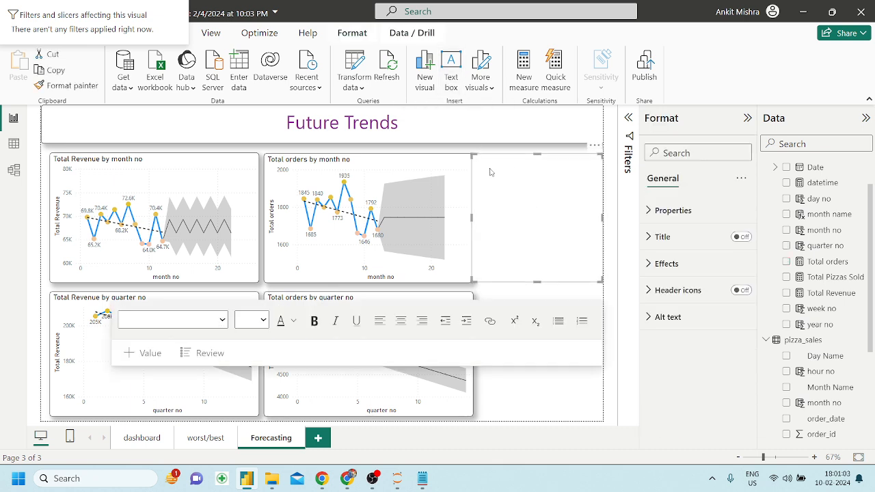
click(521, 187)
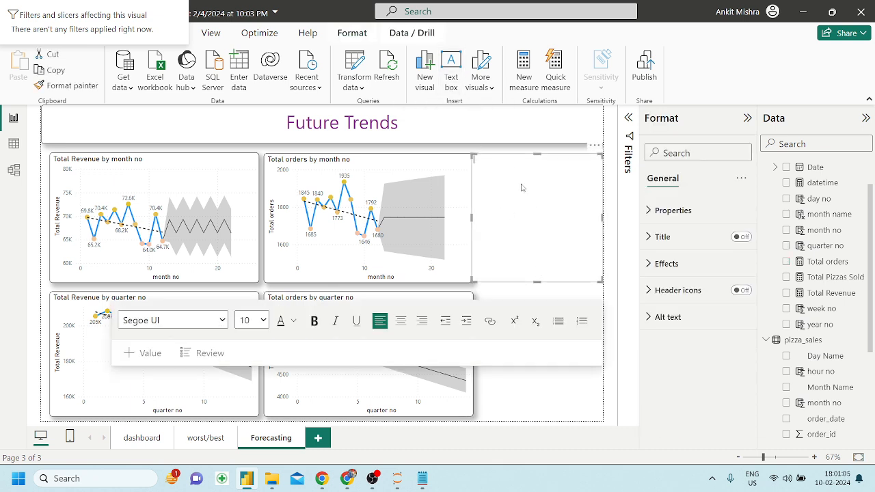
key(ctrl+v)
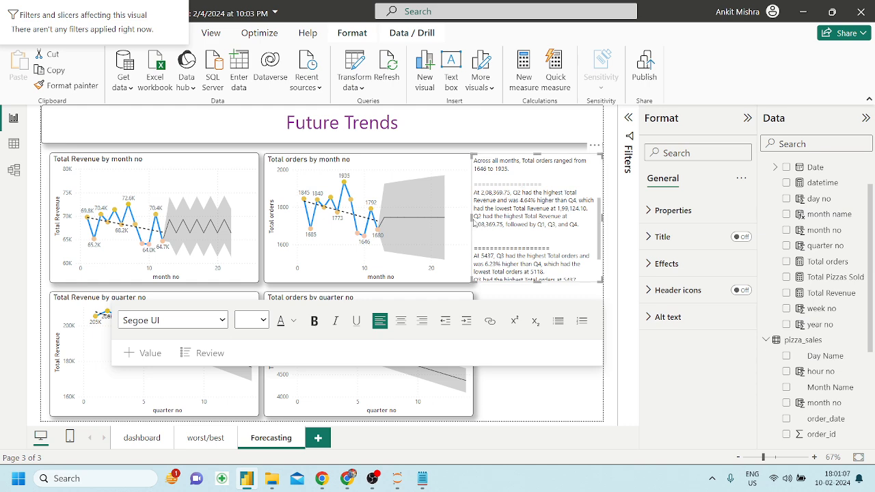
drag(471, 218, 301, 218)
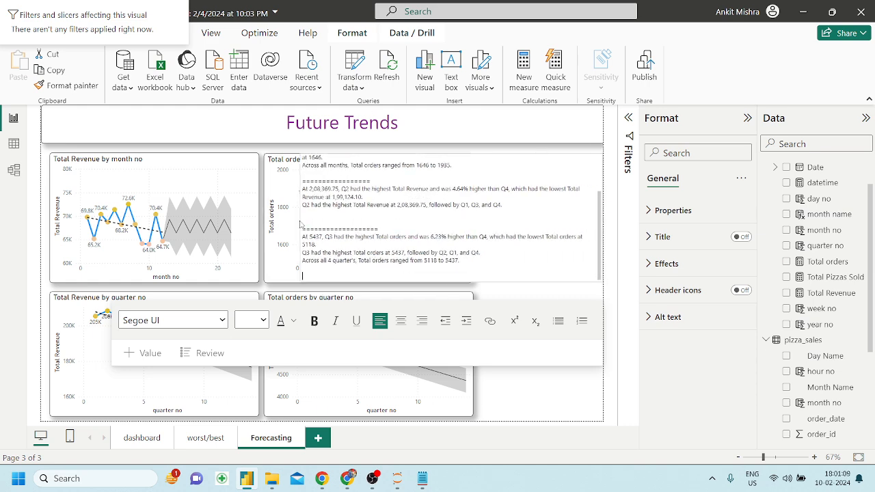
scroll(365, 219, up, 2)
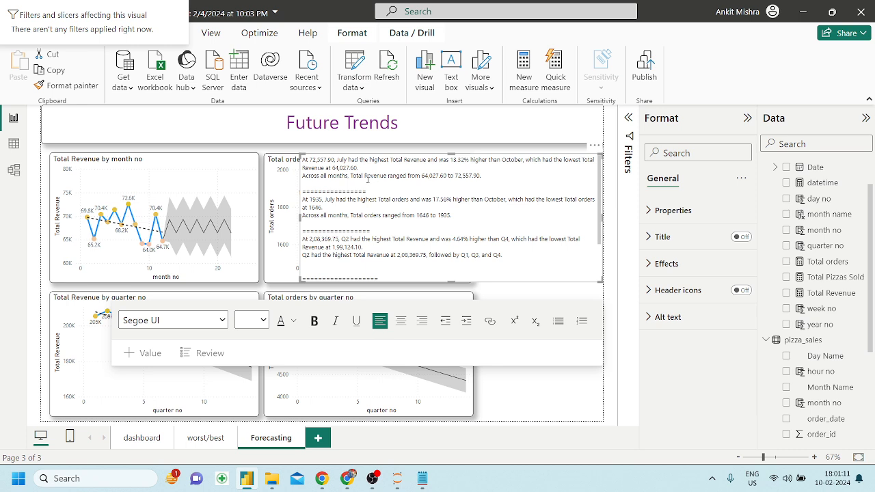
drag(494, 176, 302, 160)
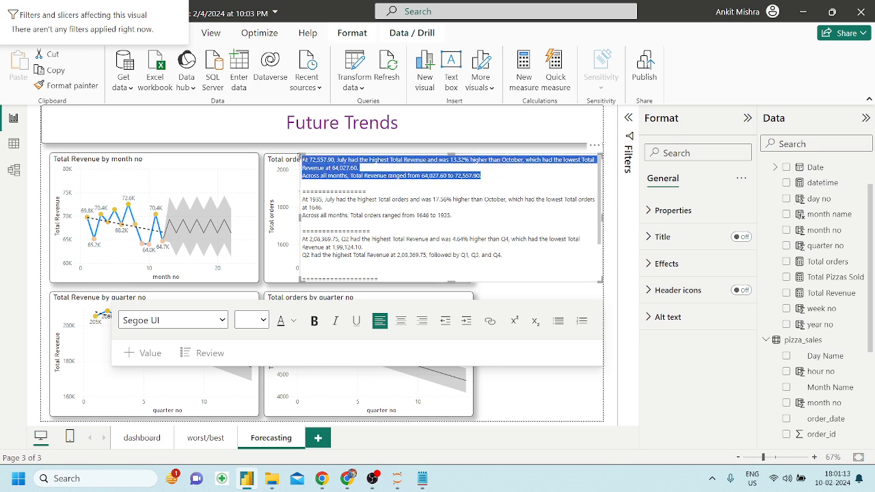
Set all the text box content to font size 12, after trying 18 and 14.
click(360, 214)
key(ctrl+a)
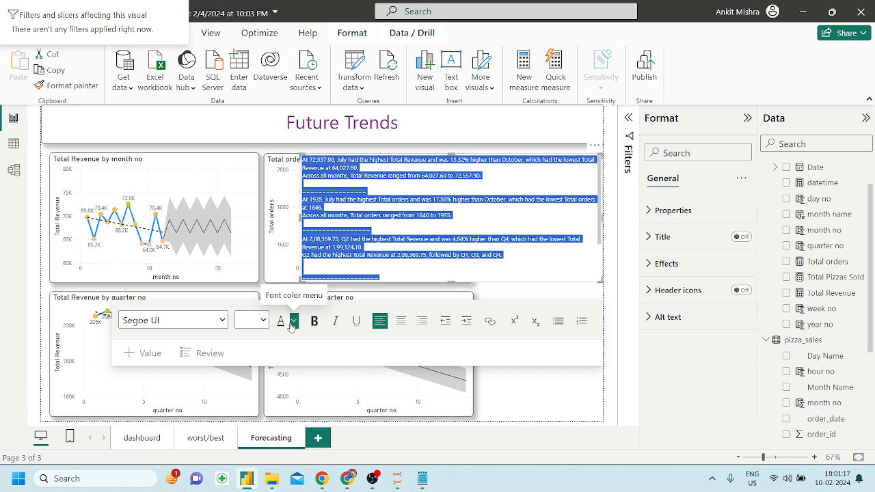
click(264, 320)
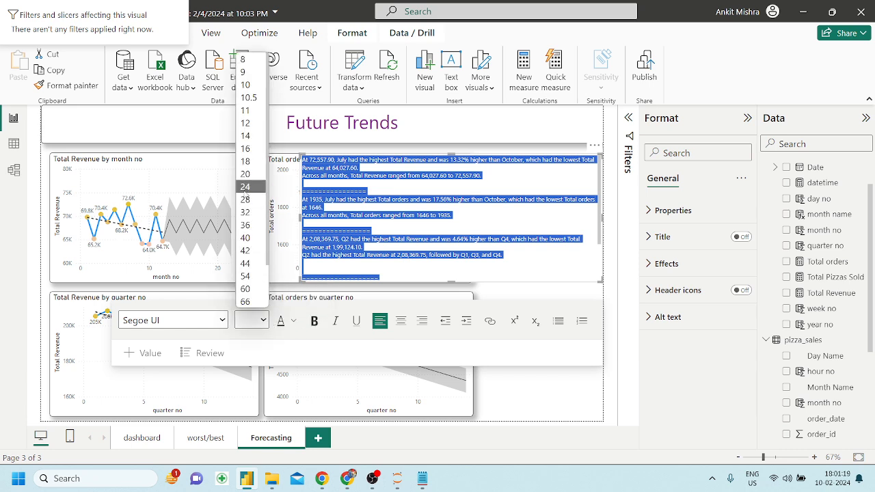
click(244, 164)
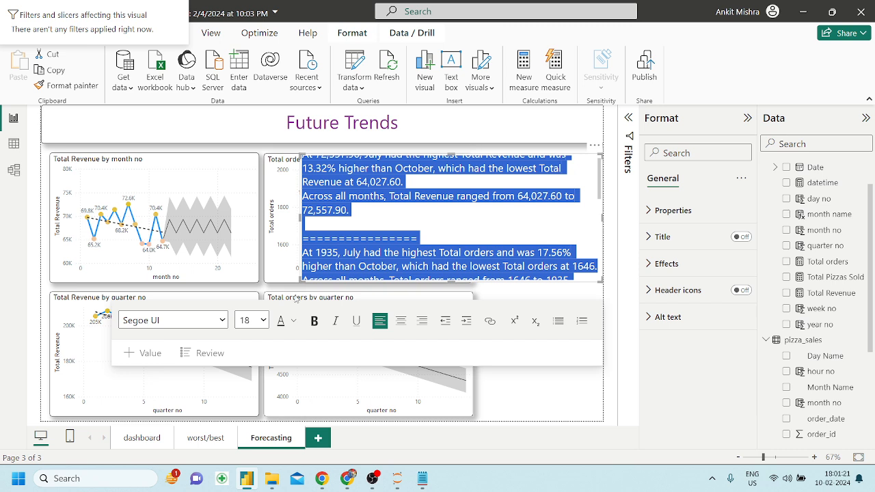
click(261, 320)
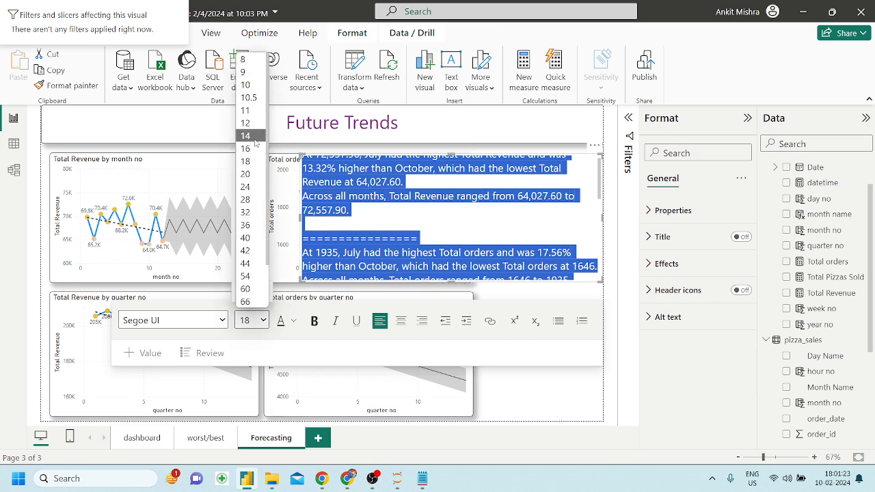
click(254, 139)
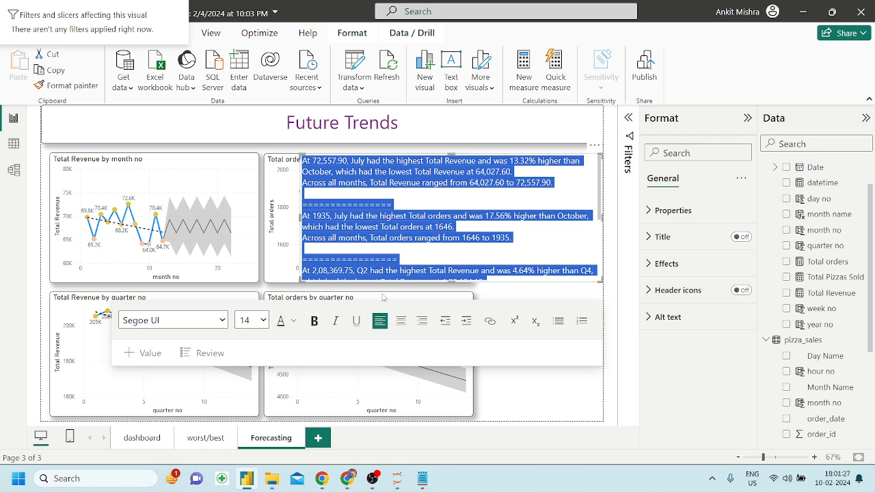
click(264, 320)
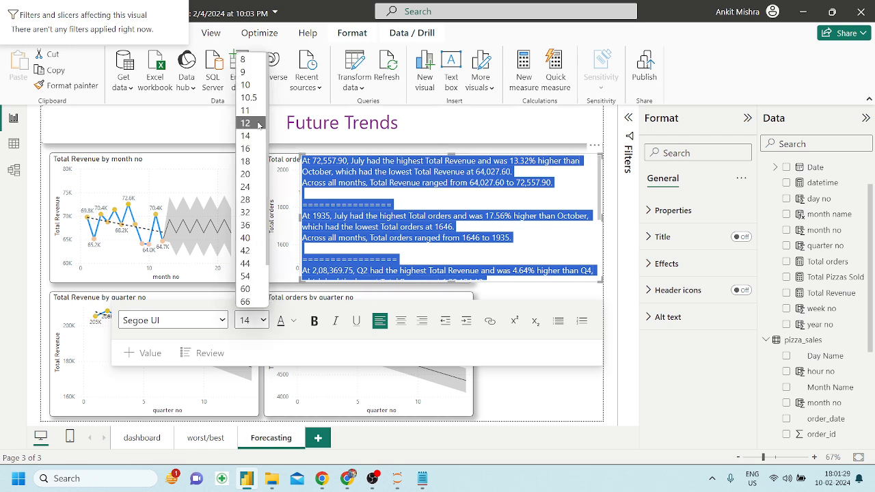
click(247, 124)
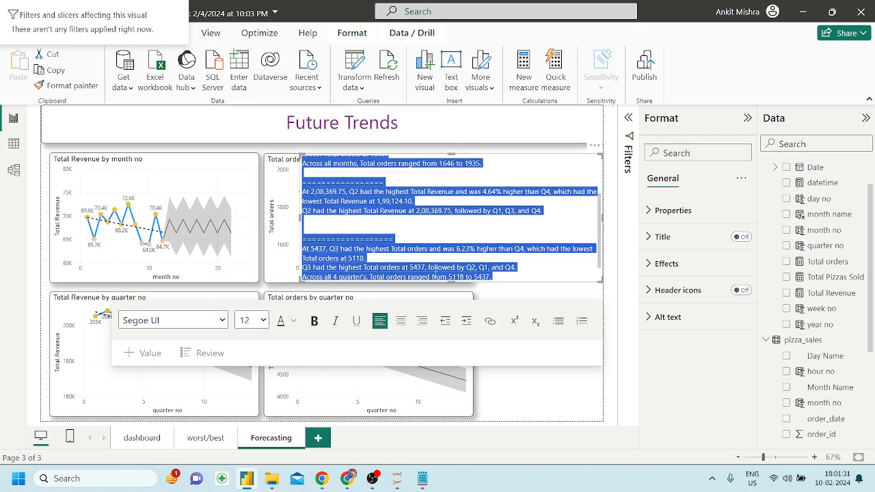
Delete the first separator line of equals signs.
click(464, 203)
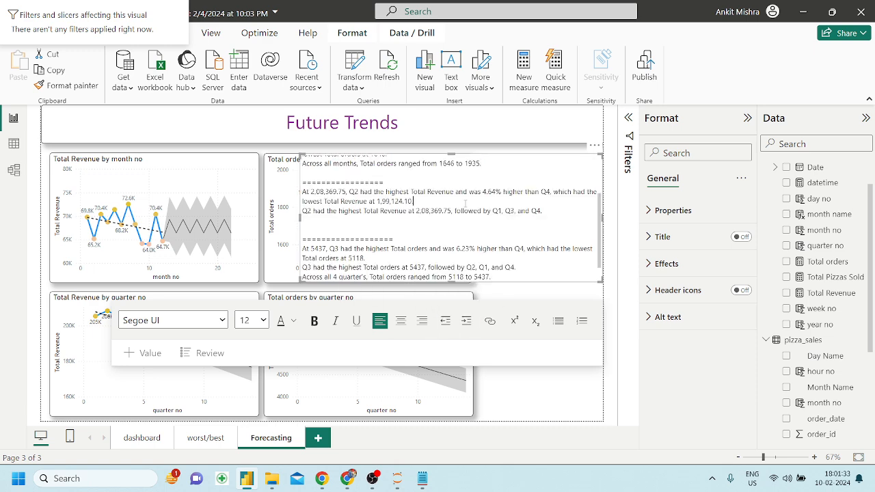
scroll(441, 208, up, 2)
drag(386, 197, 300, 199)
key(BackSpace)
key(BackSpace)
key(BackSpace)
key(BackSpace)
key(BackSpace)
key(BackSpace)
key(BackSpace)
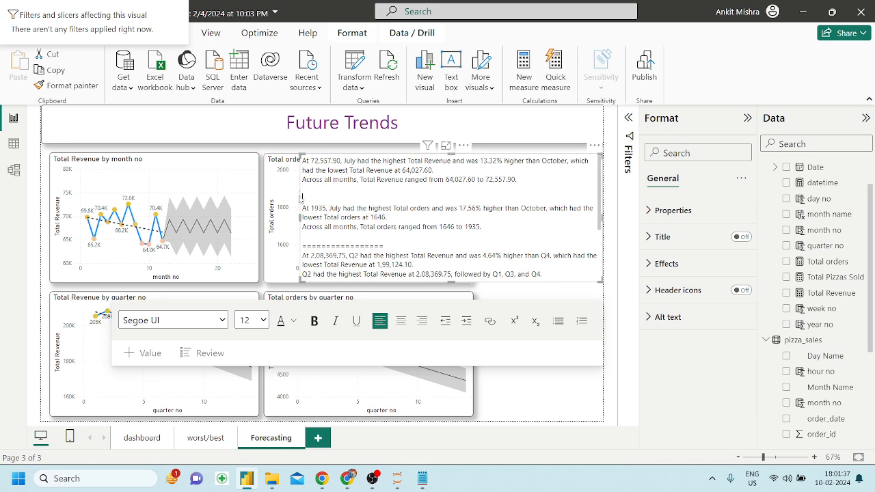
Number the first narrative lines as items 1–4, removing the blank line before the July orders item.
click(304, 162)
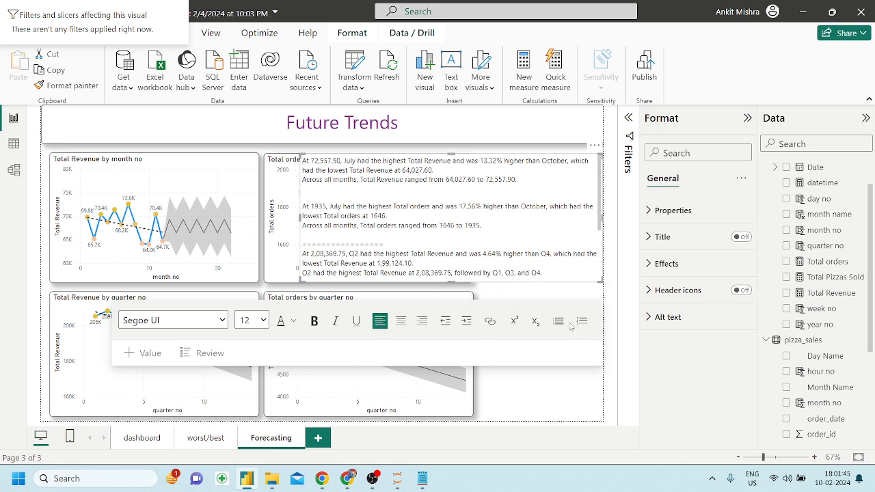
click(581, 326)
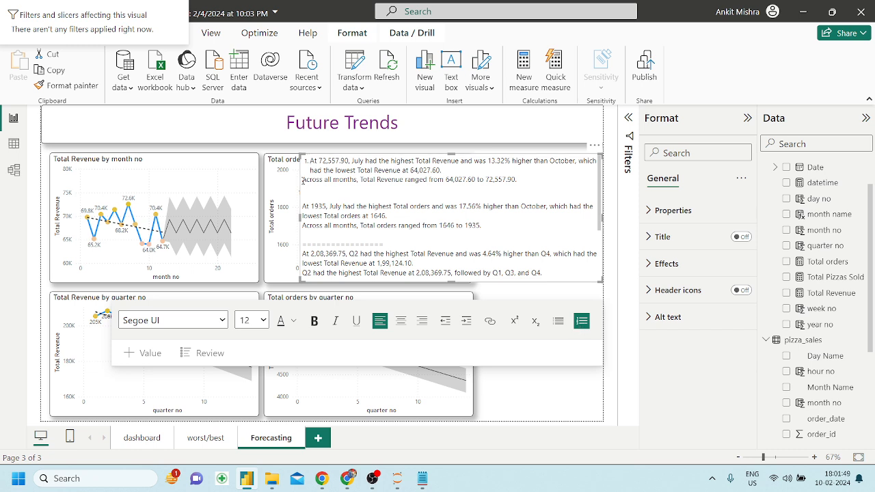
click(303, 180)
text(2.)
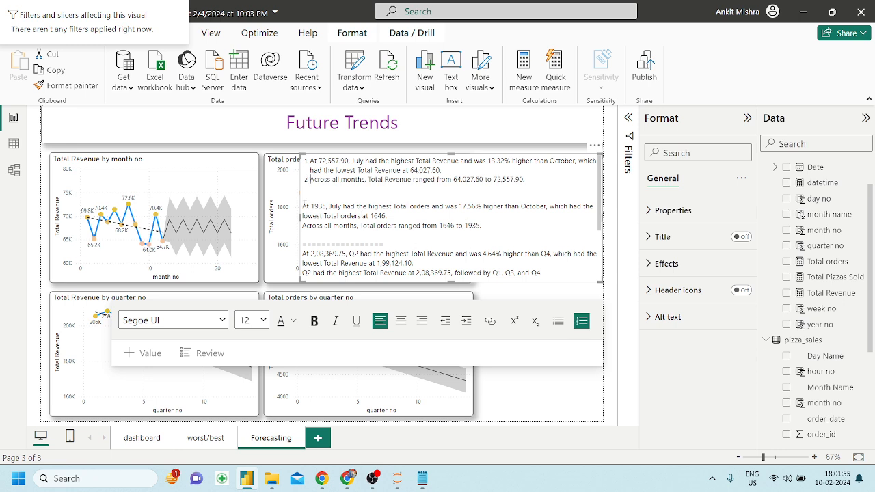
click(304, 206)
text(1.)
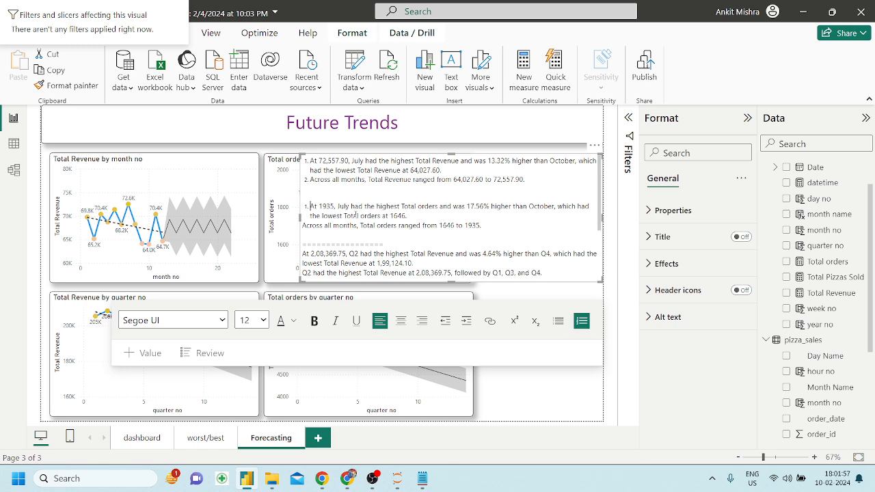
key(Up)
key(BackSpace)
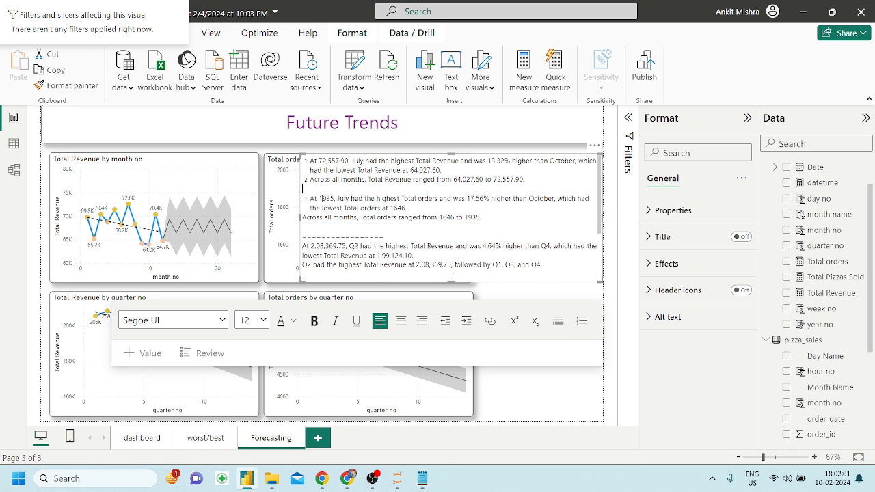
key(BackSpace)
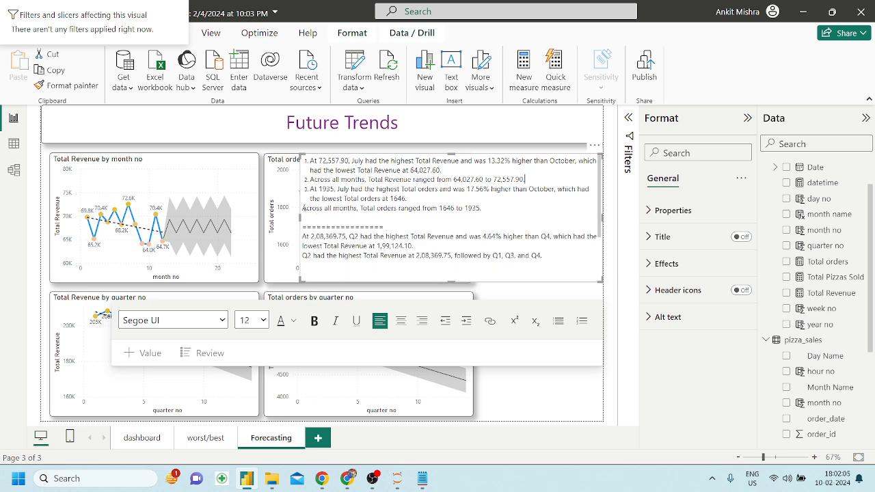
text(4.)
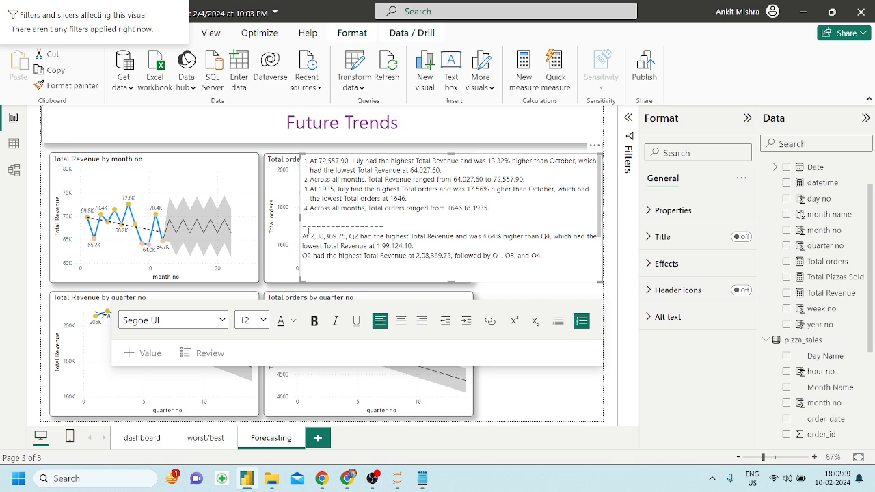
Remove the next separator and make the Q2 revenue and Q2 ranking paragraphs items 5 and 6.
drag(385, 227, 299, 229)
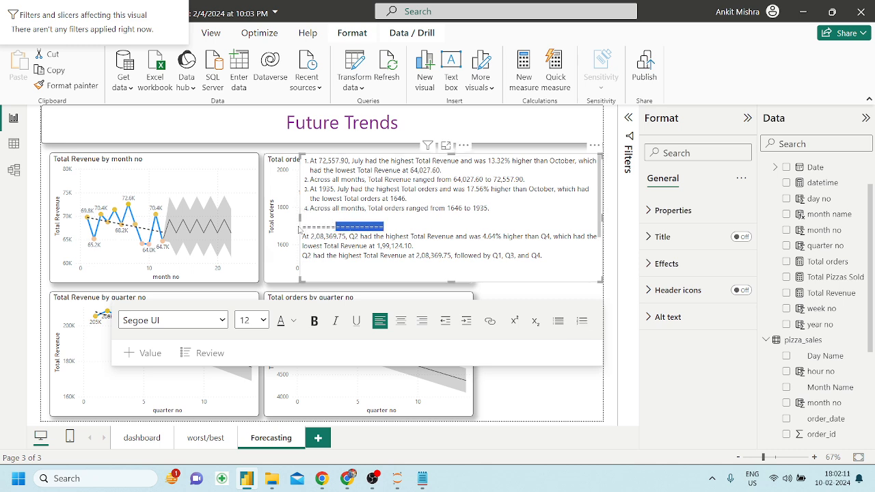
key(BackSpace)
key(BackSpace)
key(BackSpace)
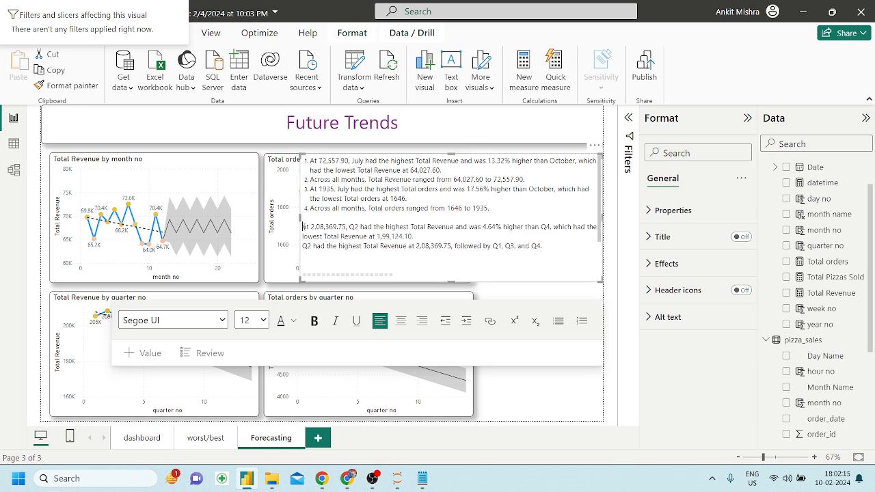
key(BackSpace)
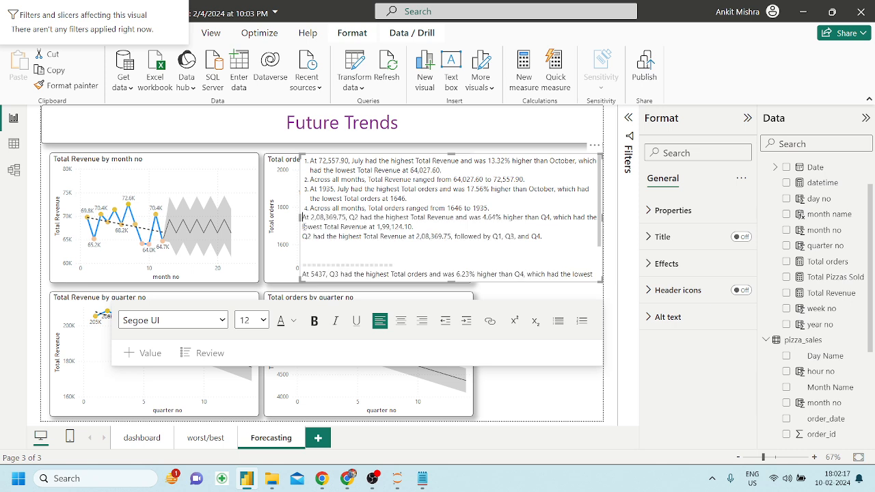
key(BackSpace)
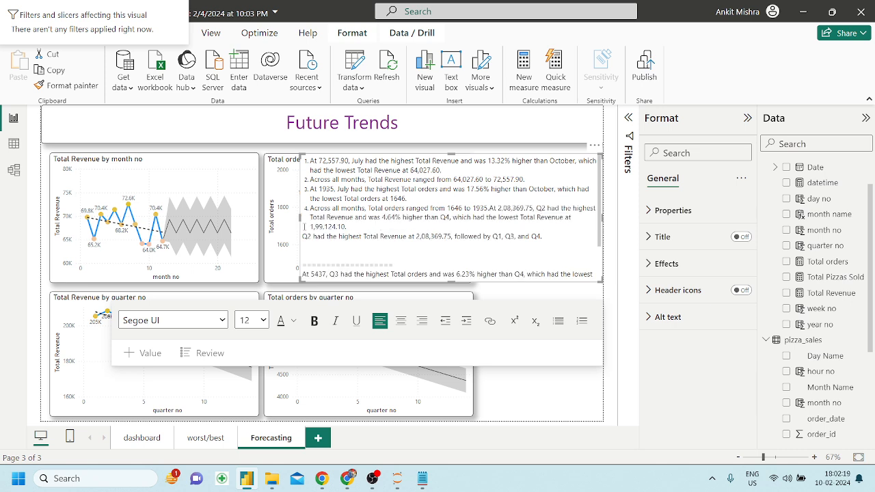
key(Return)
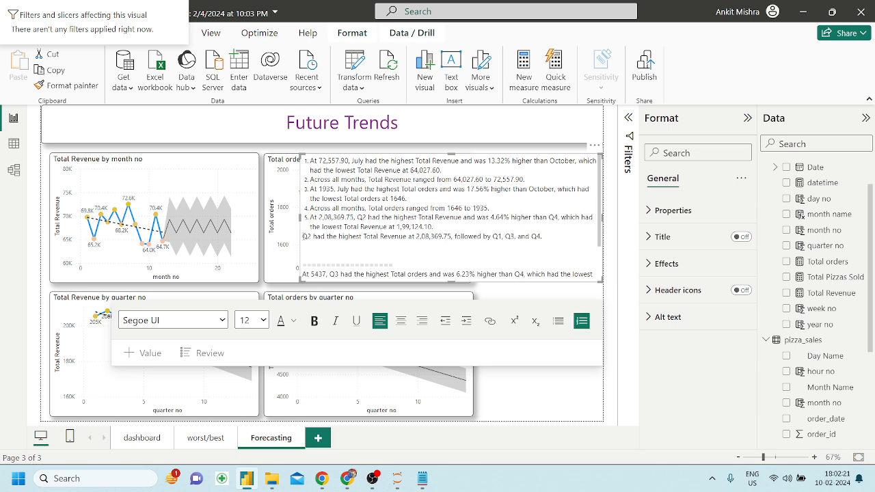
click(303, 236)
key(BackSpace)
key(Return)
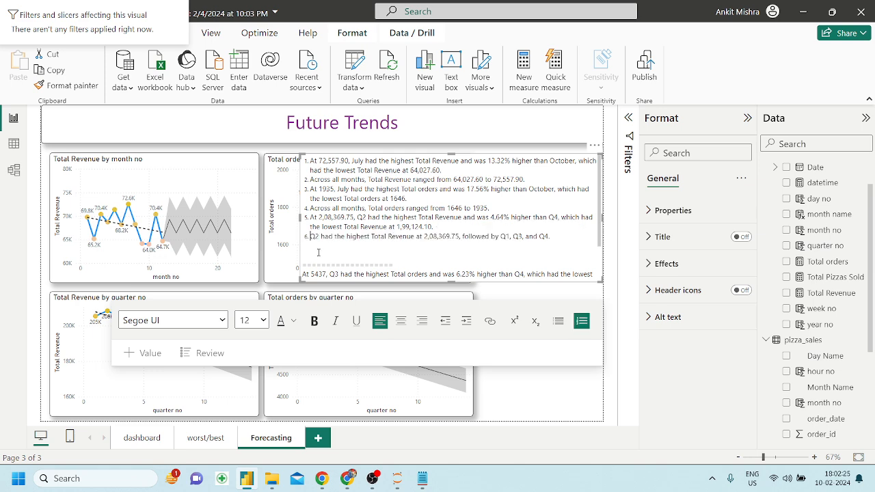
Remove the last separator and blank lines, making the Q3 orders, Q3 ranking and quarterly range items 7–9.
scroll(319, 253, down, 1)
click(303, 257)
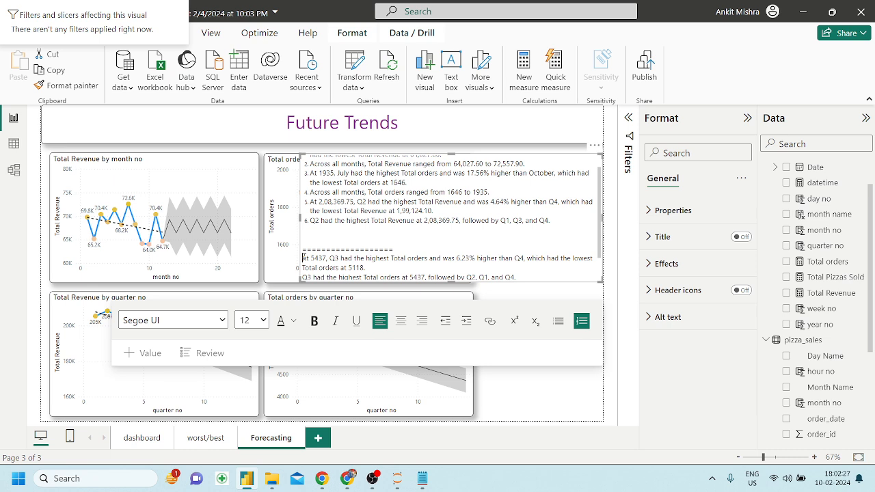
key(BackSpace)
key(BackSpace)
key(BackSpace)
key(BackSpace)
key(BackSpace)
key(BackSpace)
key(BackSpace)
key(BackSpace)
key(BackSpace)
key(BackSpace)
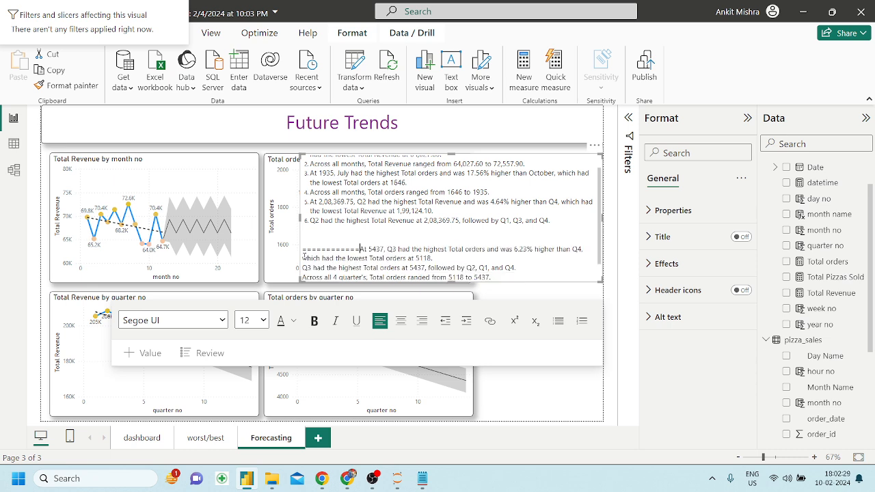
key(BackSpace)
key(BackSpace)
key(BackSpace)
key(BackSpace)
key(BackSpace)
key(BackSpace)
key(BackSpace)
key(BackSpace)
key(BackSpace)
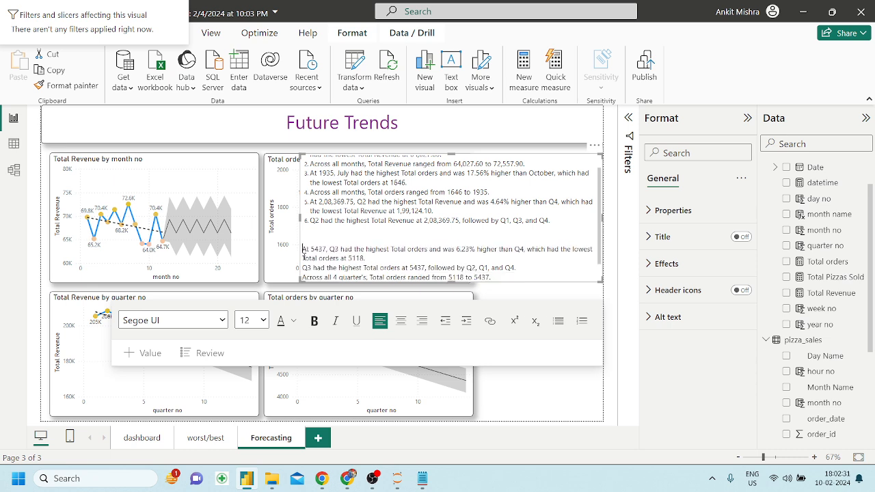
key(BackSpace)
key(BackSpace)
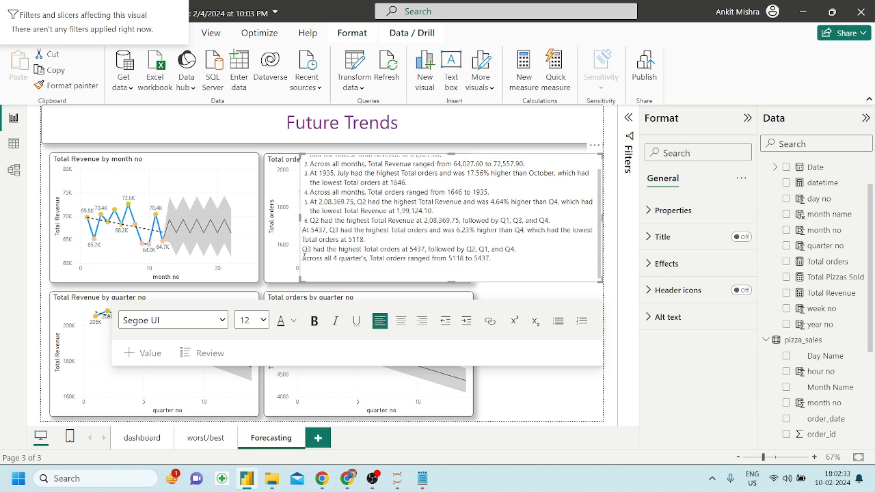
key(BackSpace)
key(Return)
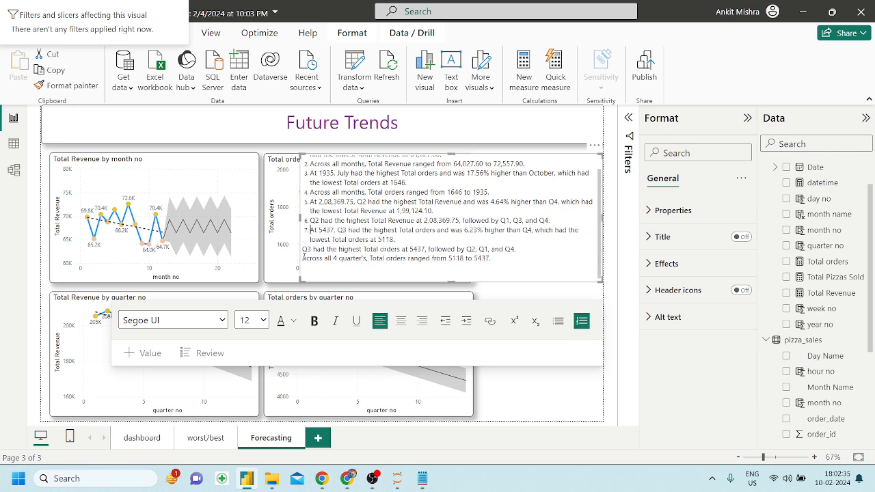
click(305, 249)
key(BackSpace)
key(Return)
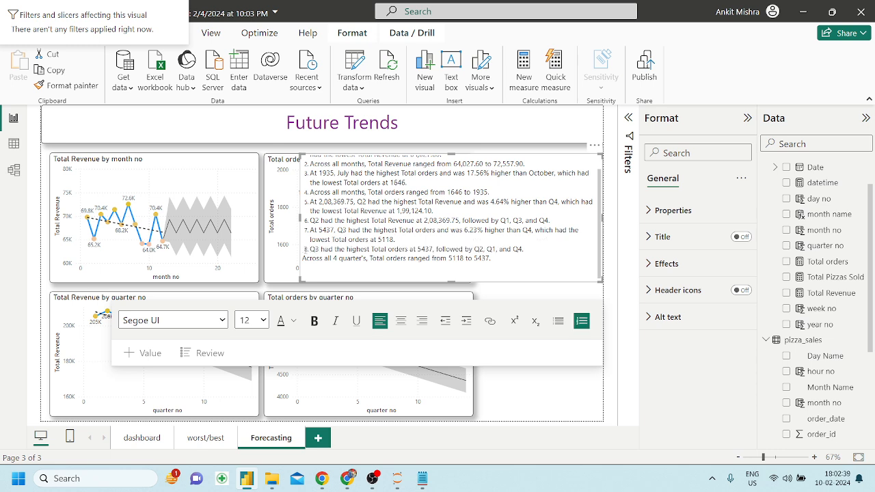
key(BackSpace)
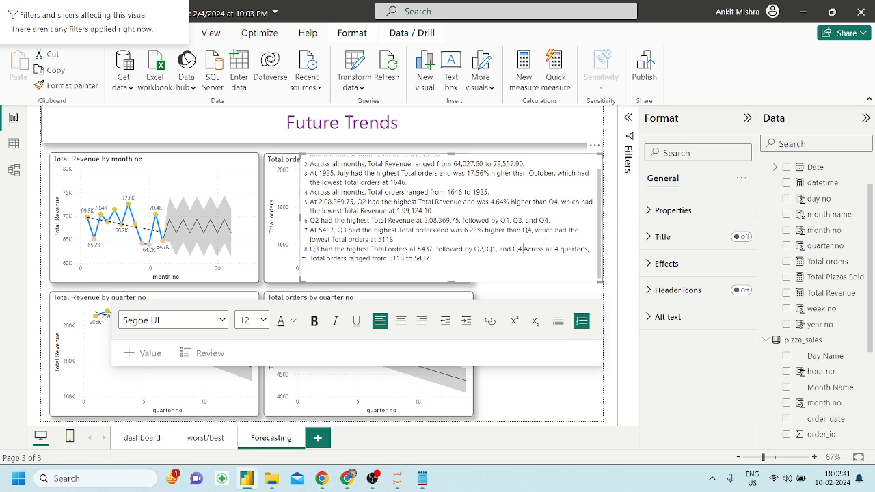
key(Return)
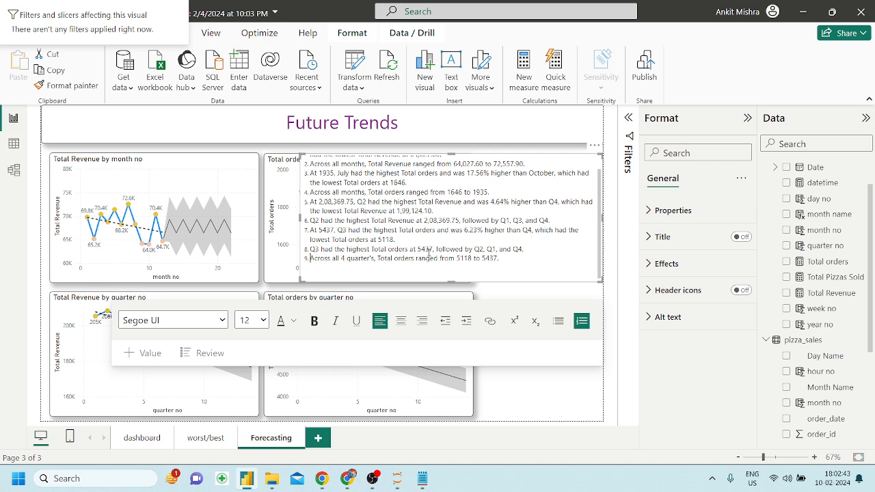
scroll(485, 249, up, 2)
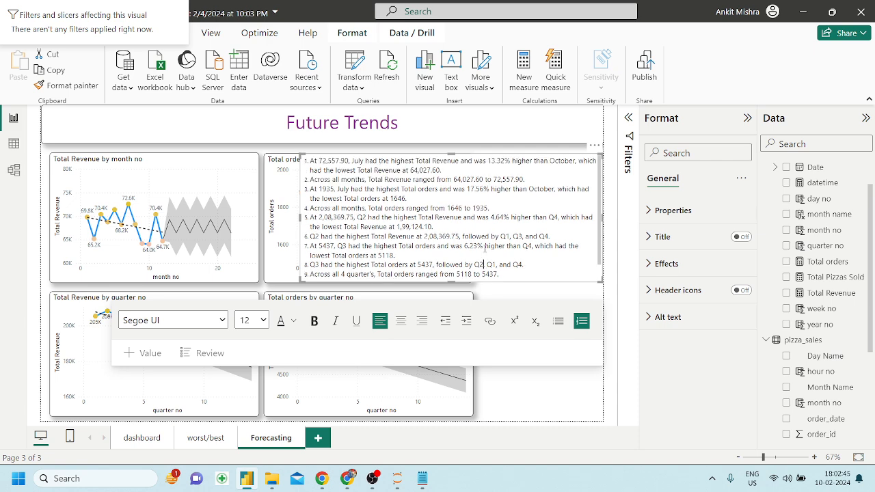
key(ctrl+a)
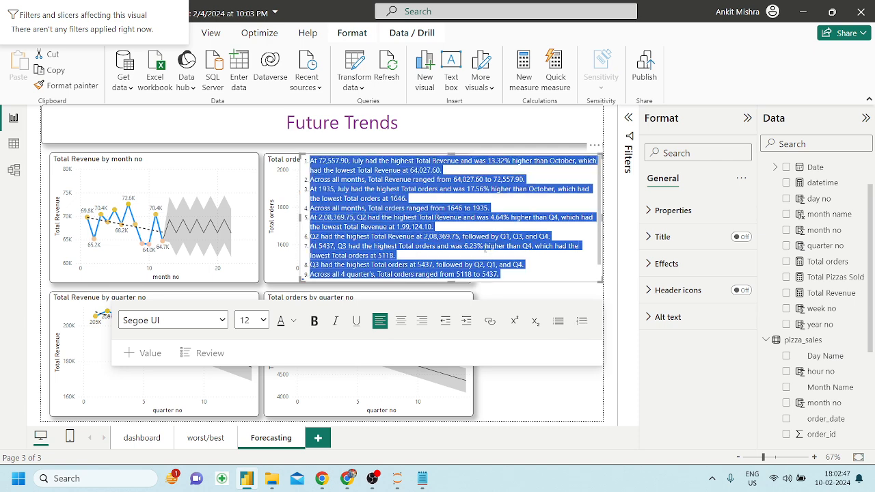
Resize the text box taller and narrower so all nine items show without covering the orders chart.
click(252, 320)
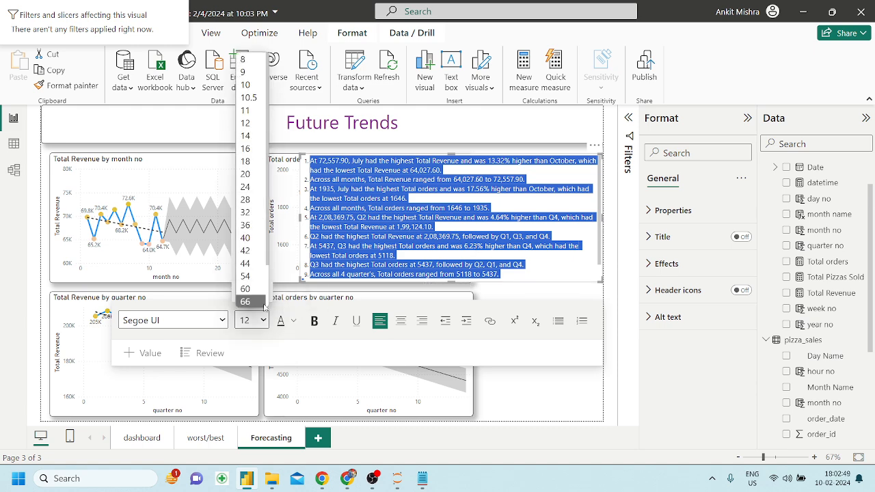
click(248, 135)
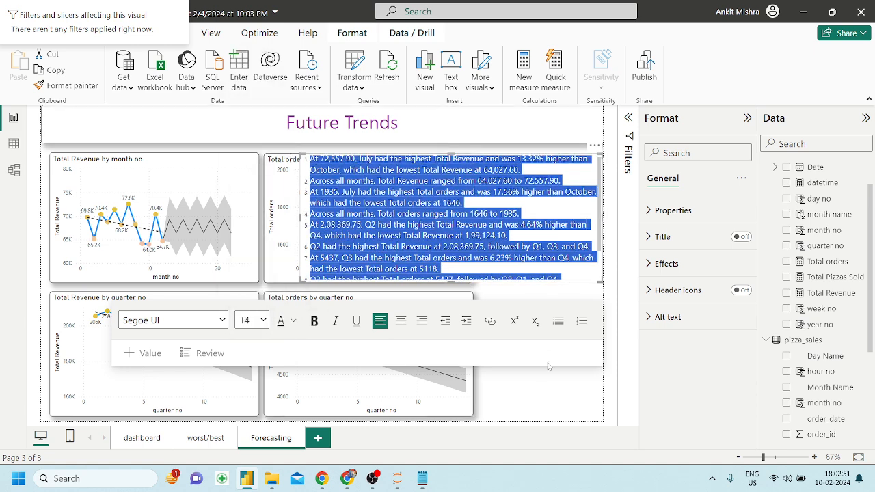
click(538, 388)
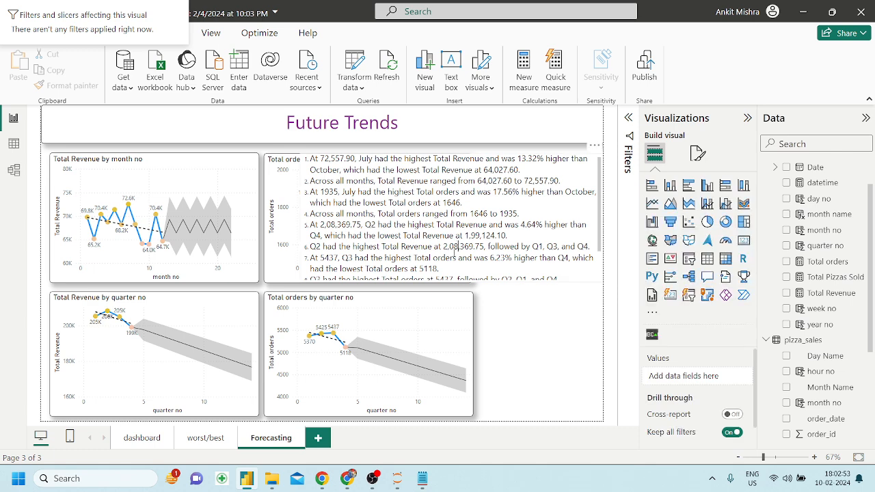
click(459, 246)
drag(452, 281, 498, 413)
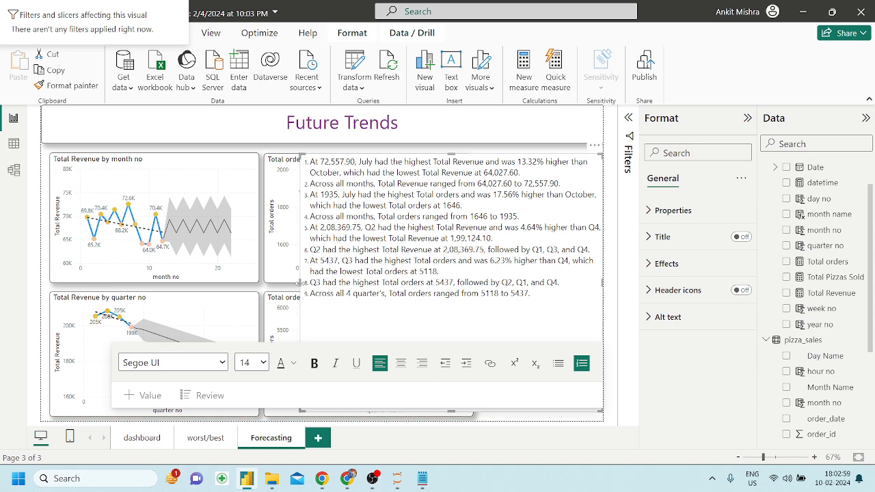
drag(303, 287, 476, 295)
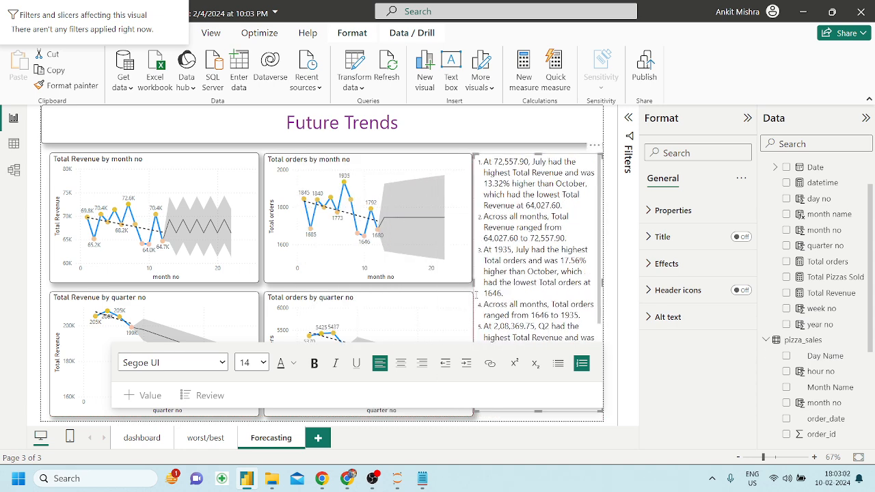
click(380, 309)
scroll(548, 342, down, 3)
scroll(548, 342, up, 3)
click(502, 293)
drag(475, 282, 481, 287)
Set all the narrative text to font size 12.
key(ctrl+a)
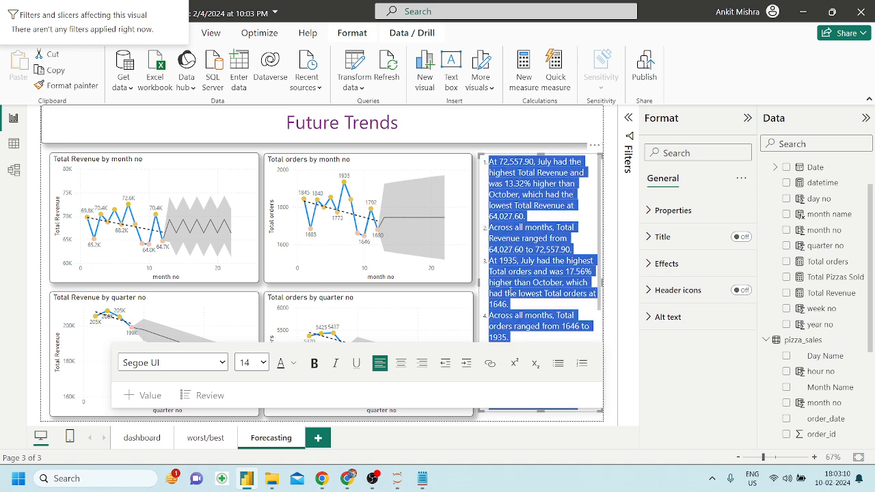
click(260, 362)
click(247, 165)
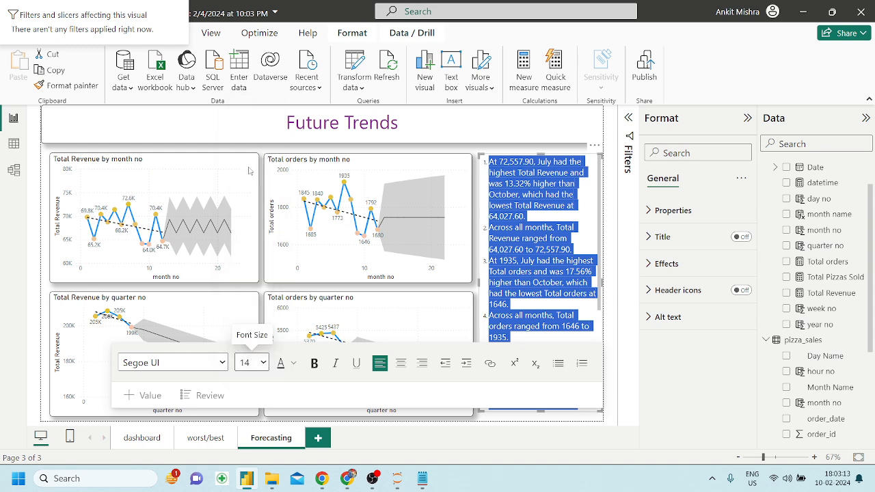
click(528, 234)
Format-paint the Total orders by month no chart's formatting onto the narrative text box.
click(467, 176)
scroll(562, 259, up, 3)
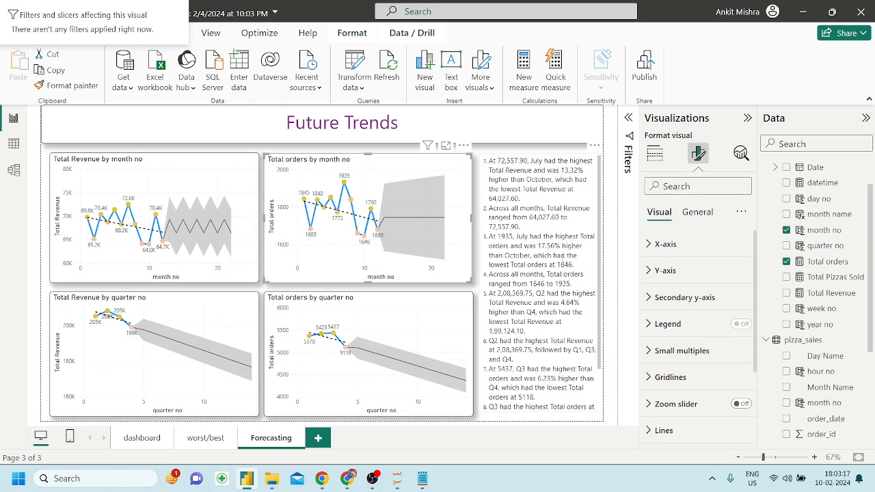
click(541, 236)
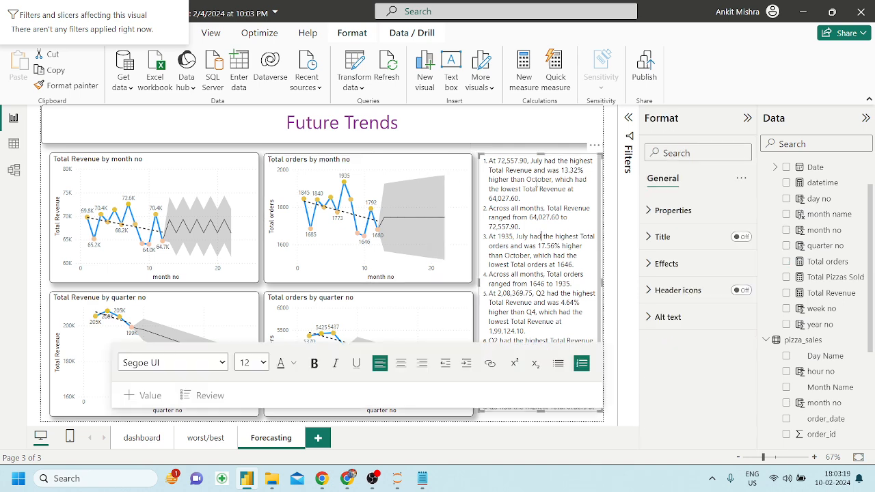
click(457, 170)
click(82, 86)
click(517, 208)
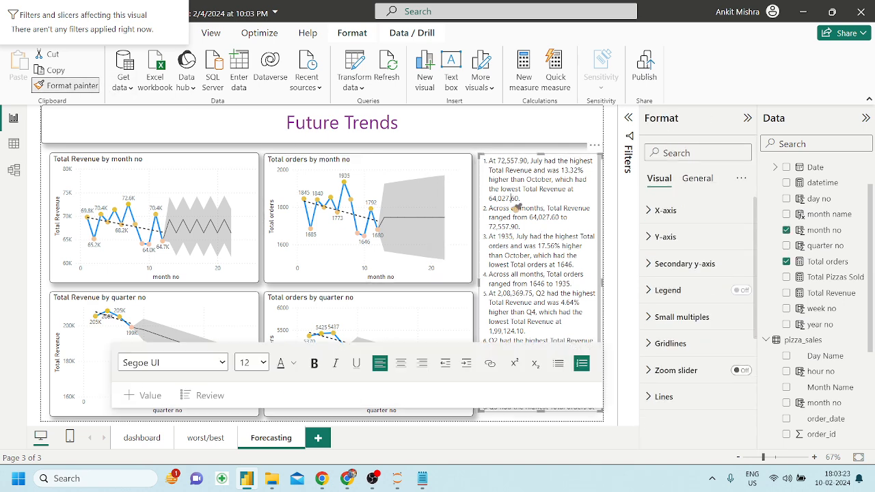
click(467, 179)
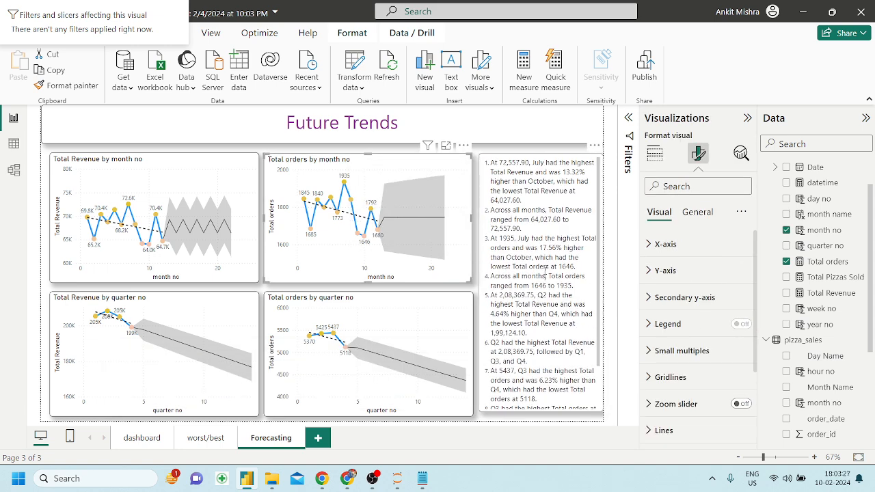
click(545, 272)
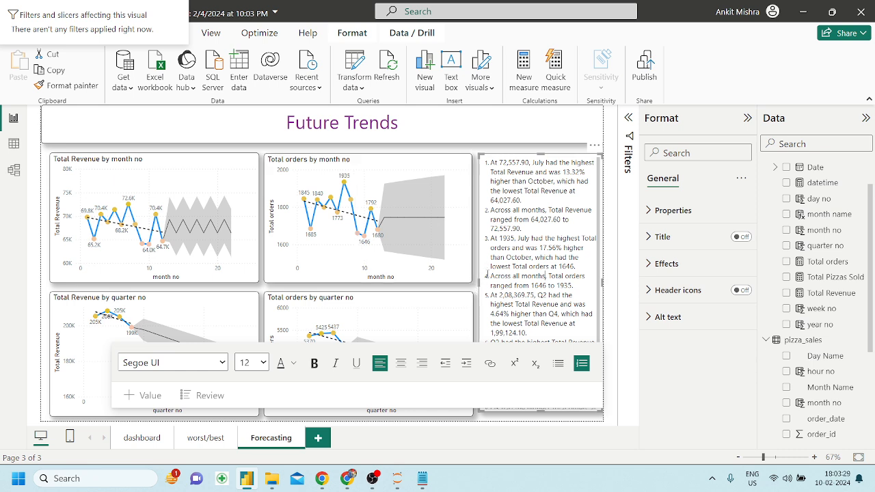
click(221, 168)
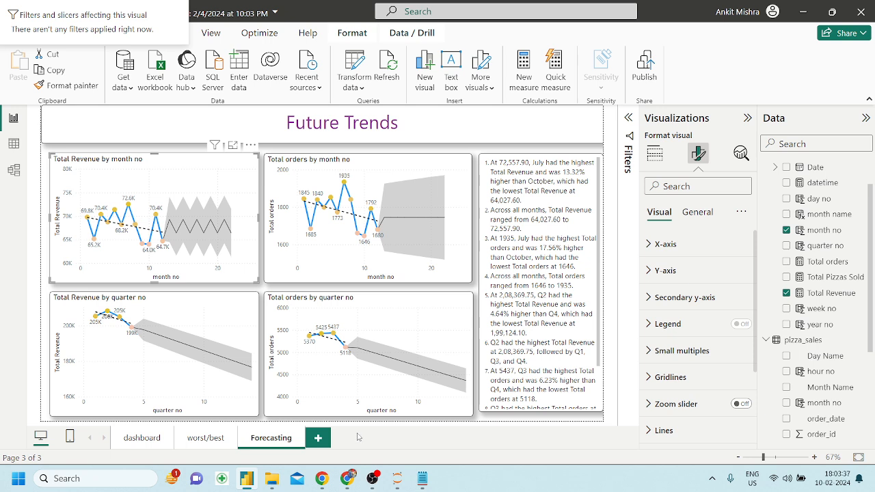
Add a blank report page and move it before the Forecasting page.
click(319, 438)
drag(333, 442, 265, 438)
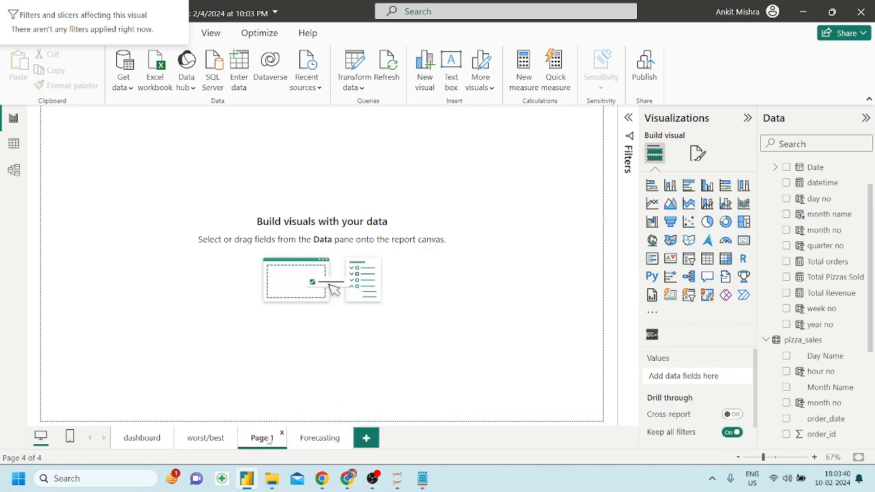
click(321, 438)
click(262, 441)
Rename the new page 'KeyInfluencers' and save the report.
double_click(262, 441)
key(BackSpace)
text(KeyInflu)
key(BackSpace)
text(uencers)
key(Return)
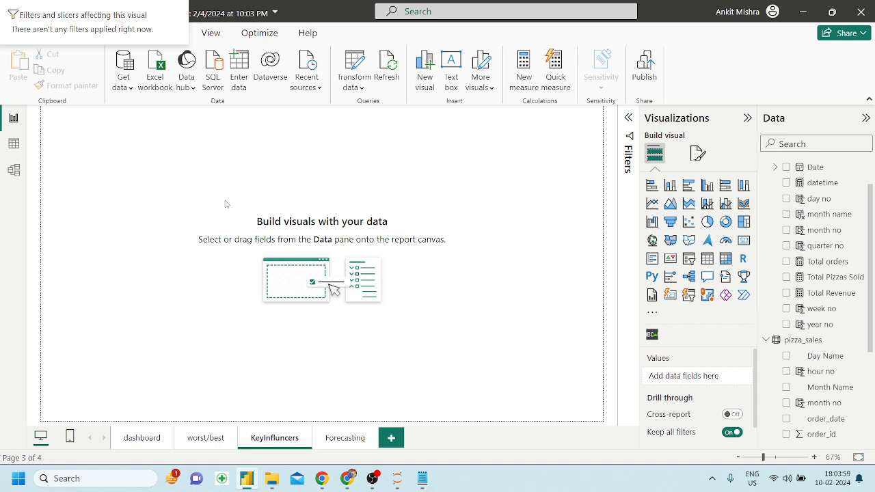
key(ctrl+s)
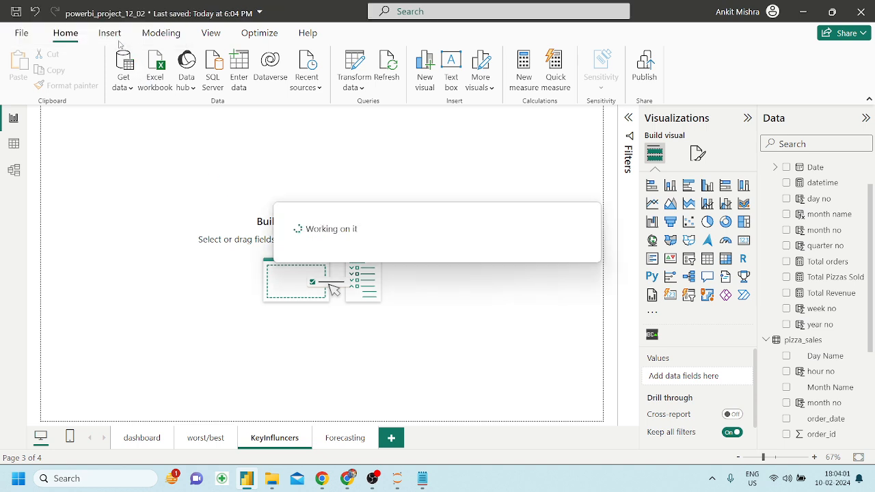
Re-edit the KeyInfluencers page name, retyping its final 's'.
click(110, 33)
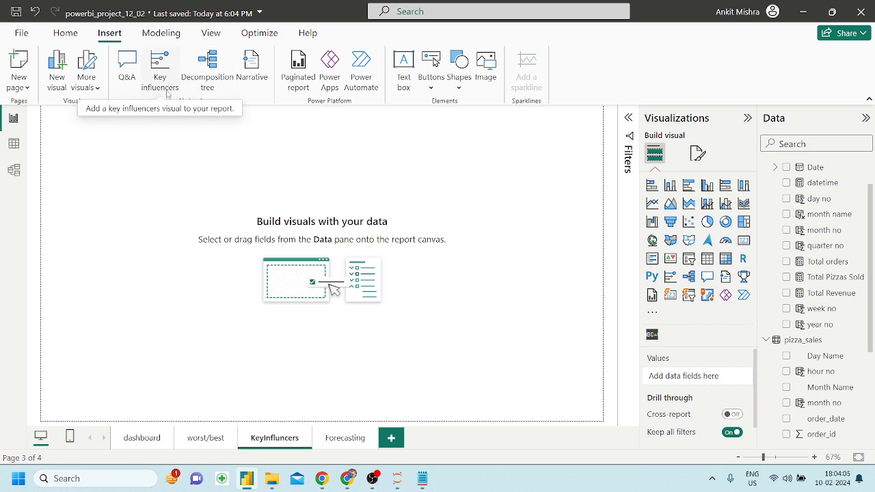
double_click(281, 439)
click(280, 437)
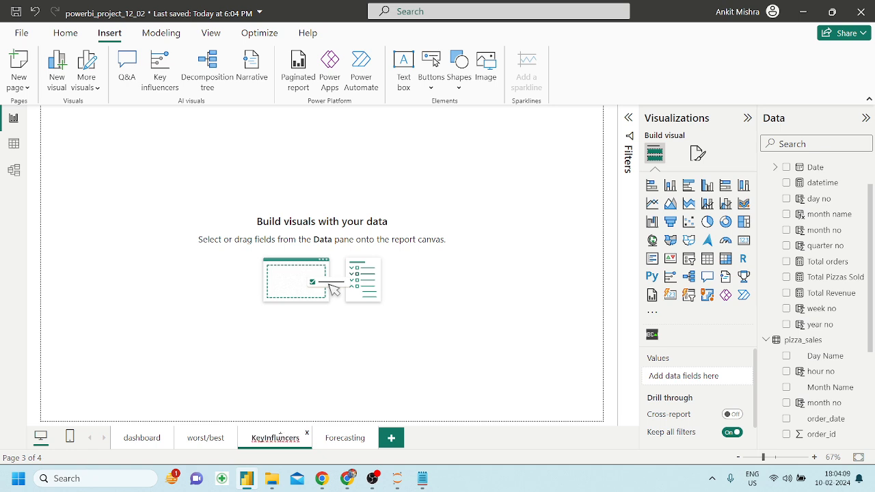
key(BackSpace)
text(s)
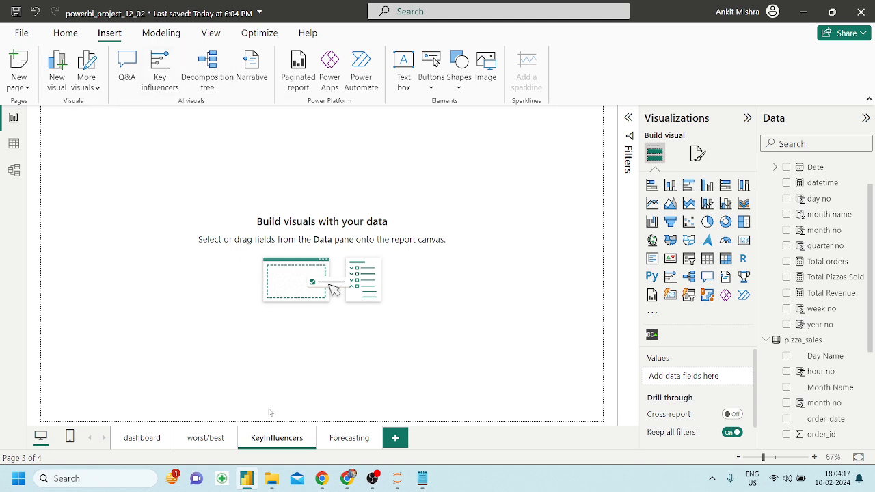
click(205, 438)
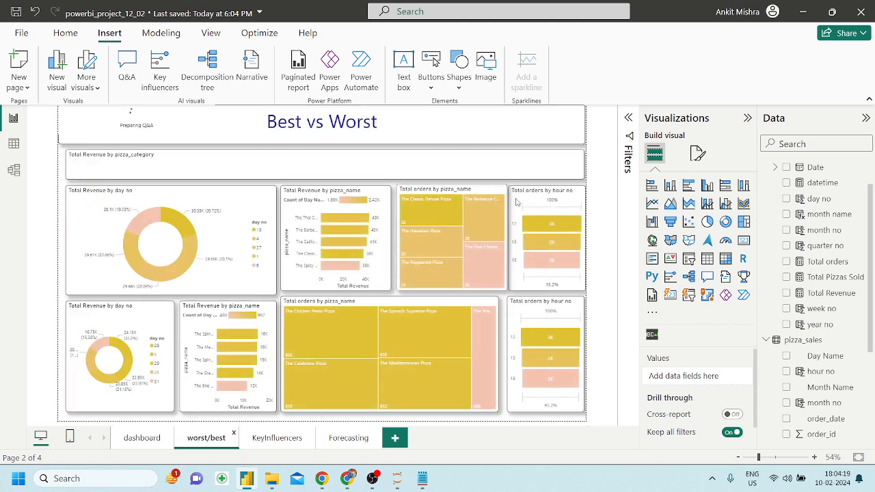
click(582, 141)
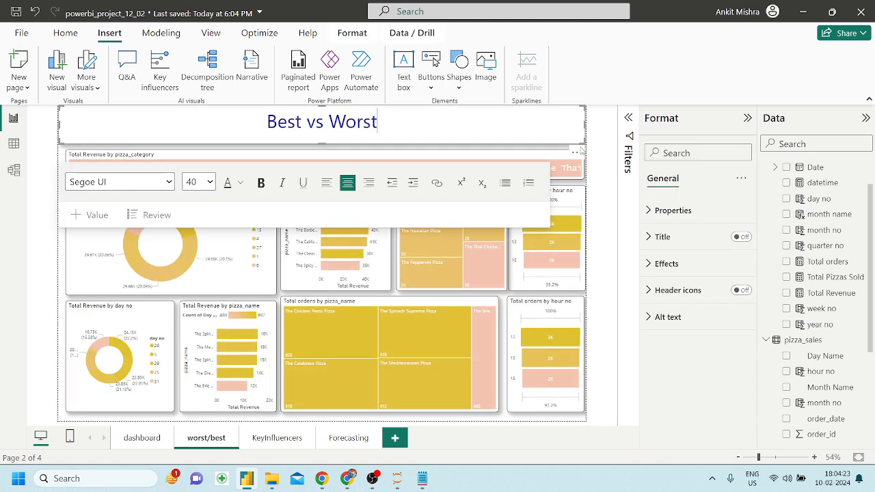
click(577, 152)
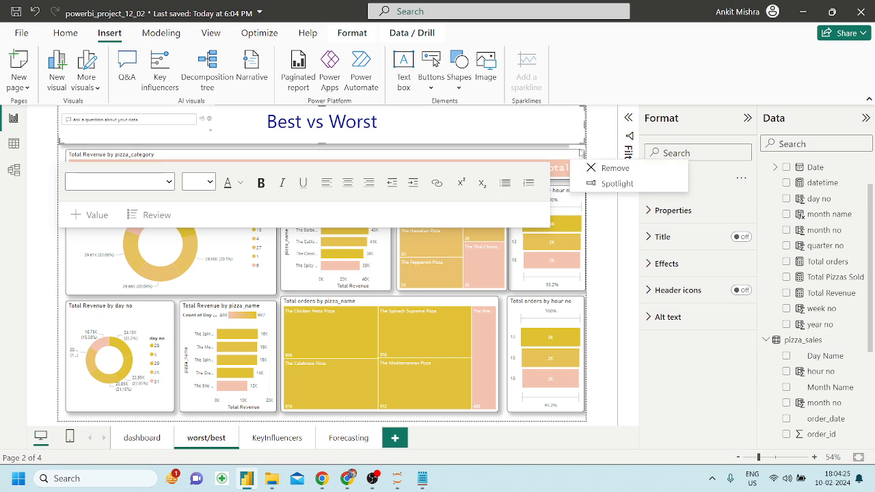
click(266, 439)
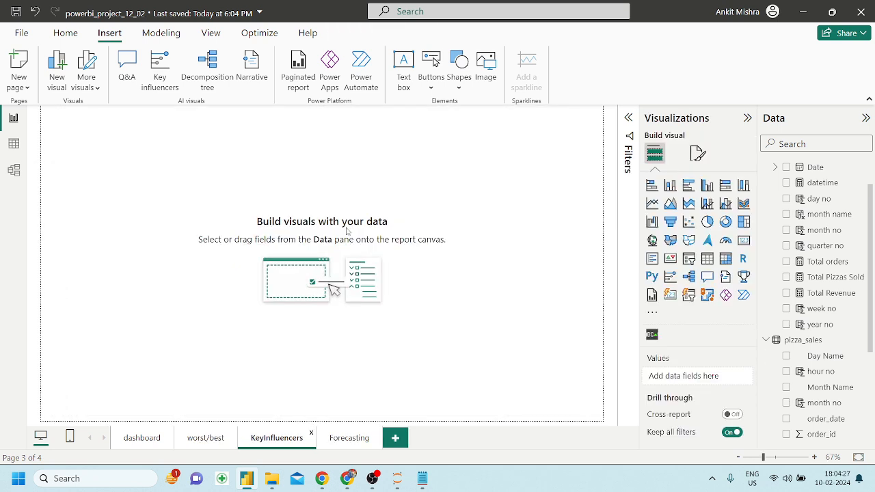
key(ctrl+v)
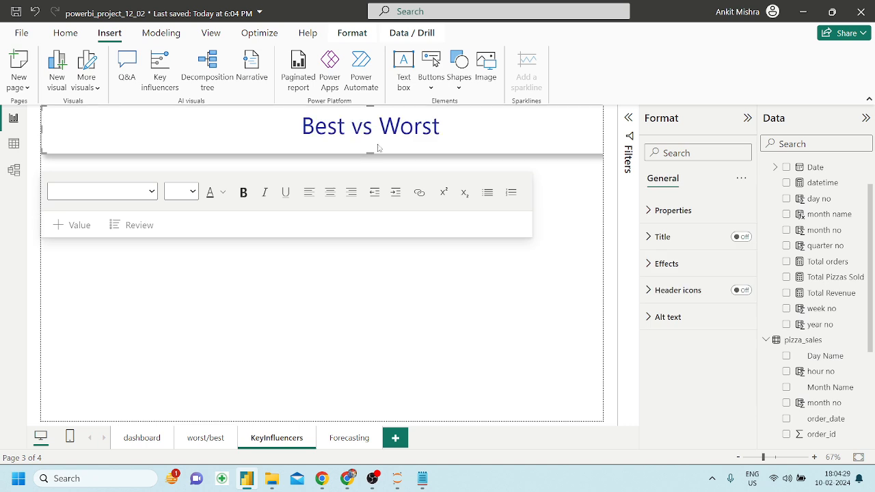
click(438, 126)
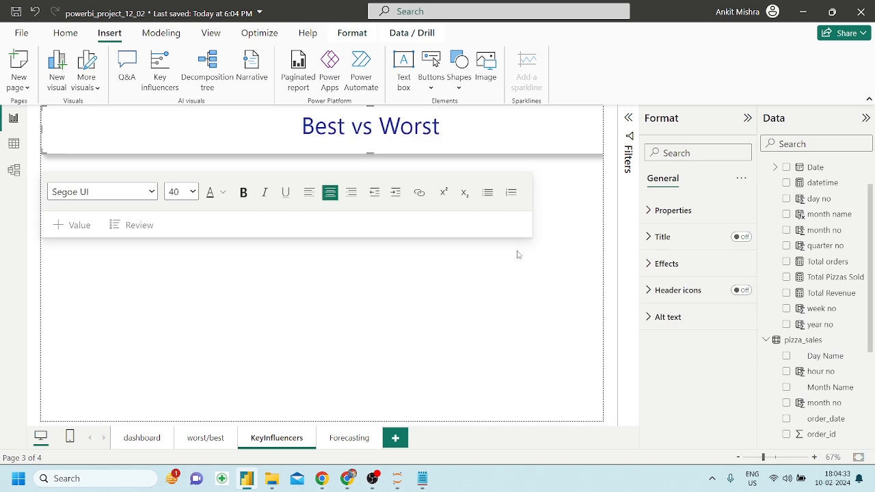
key(ctrl+a)
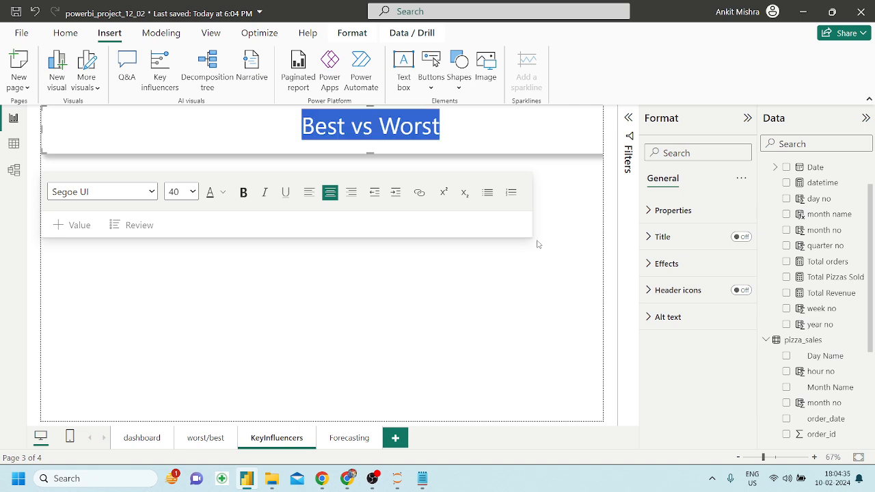
key(BackSpace)
click(596, 154)
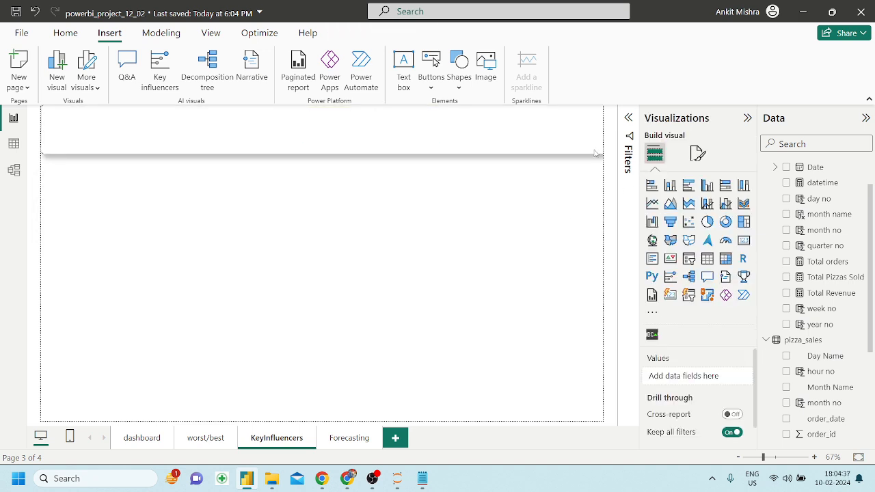
click(595, 154)
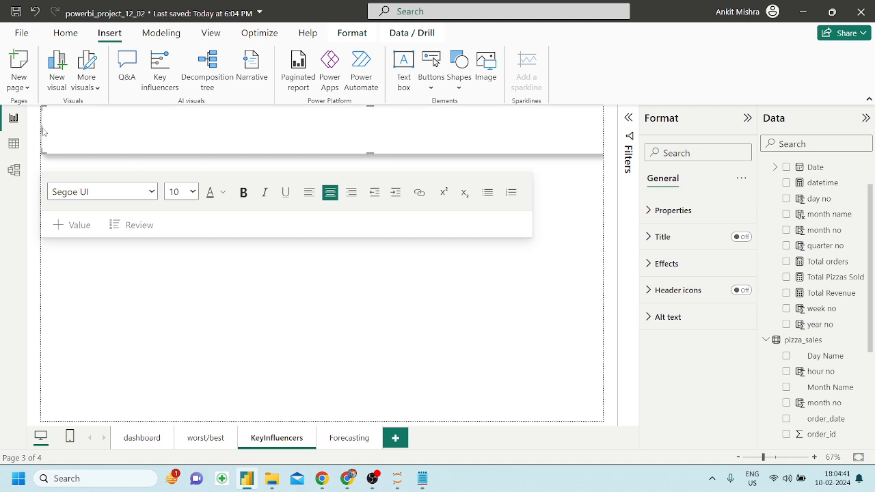
drag(41, 126, 267, 134)
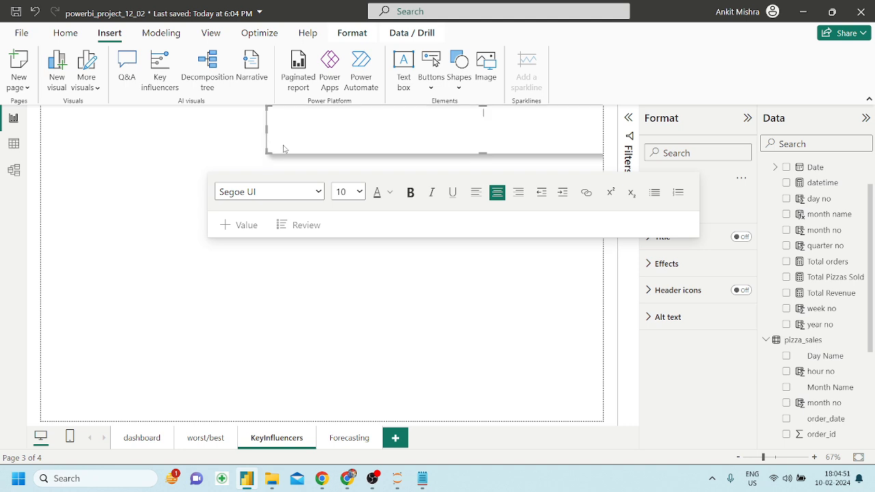
click(387, 309)
click(596, 154)
drag(265, 157, 214, 250)
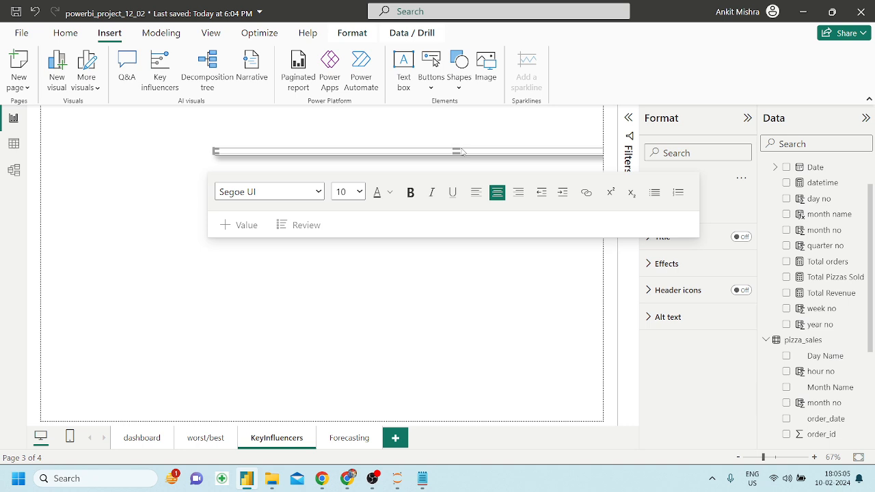
click(384, 357)
key(ctrl+z)
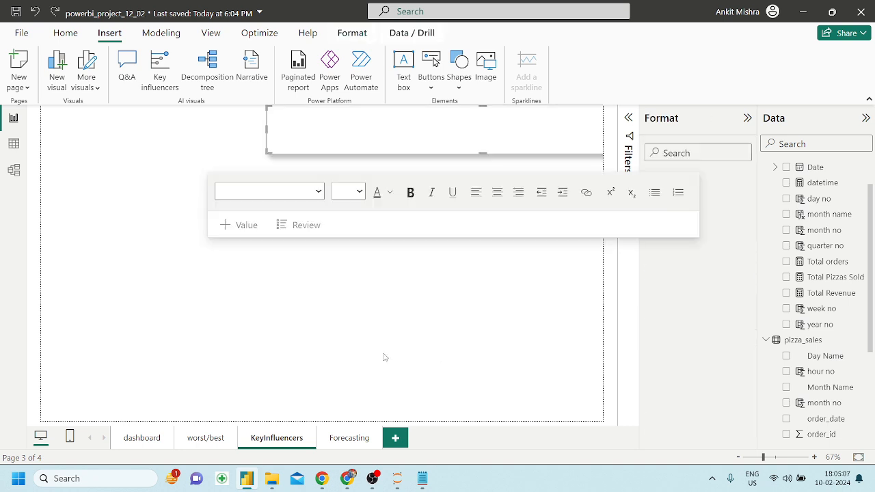
key(ctrl+z)
key(ctrl+z)
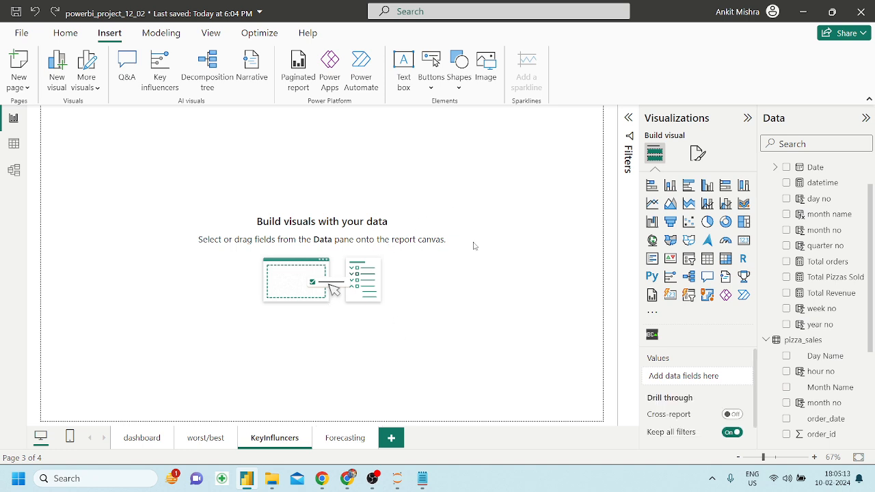
double_click(279, 439)
click(281, 436)
key(Return)
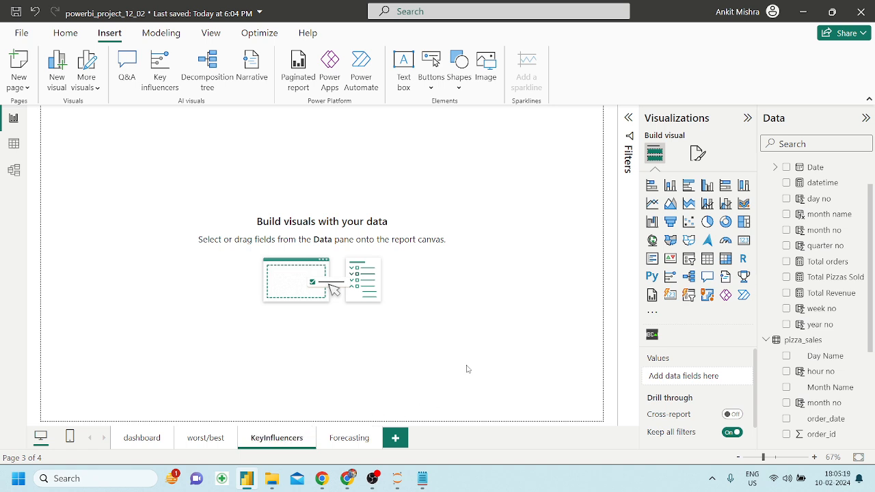
Add a text box reading 'Key Influencers' and set its font size to 28.
click(408, 80)
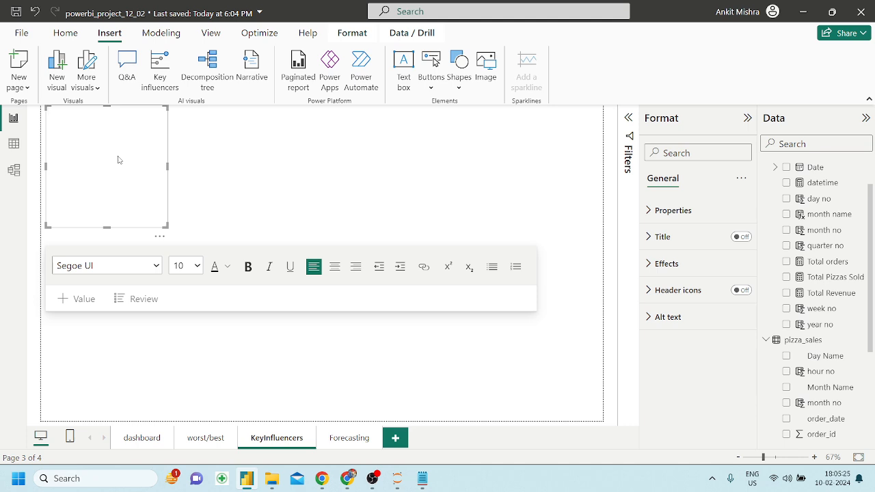
text(Key Influencers)
key(ctrl+a)
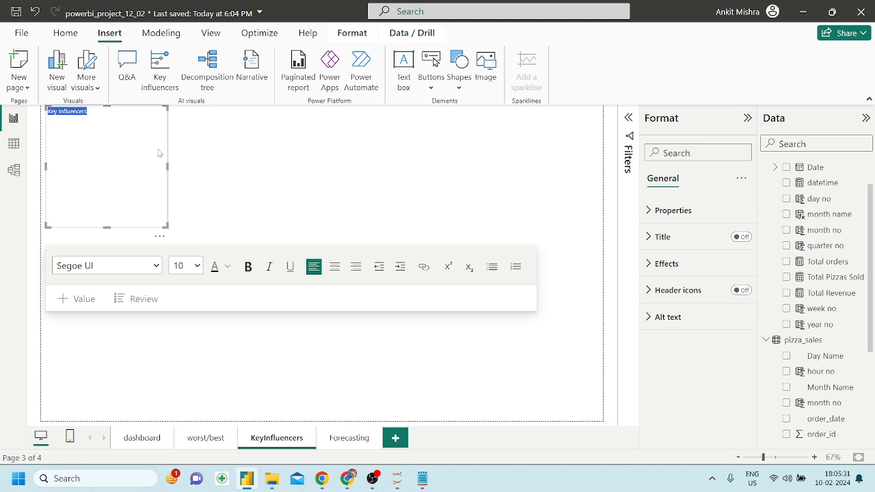
click(197, 266)
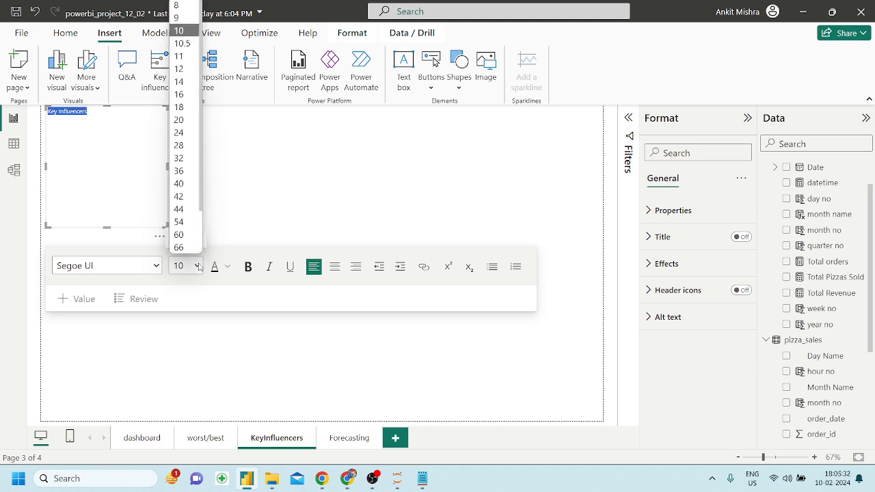
click(180, 159)
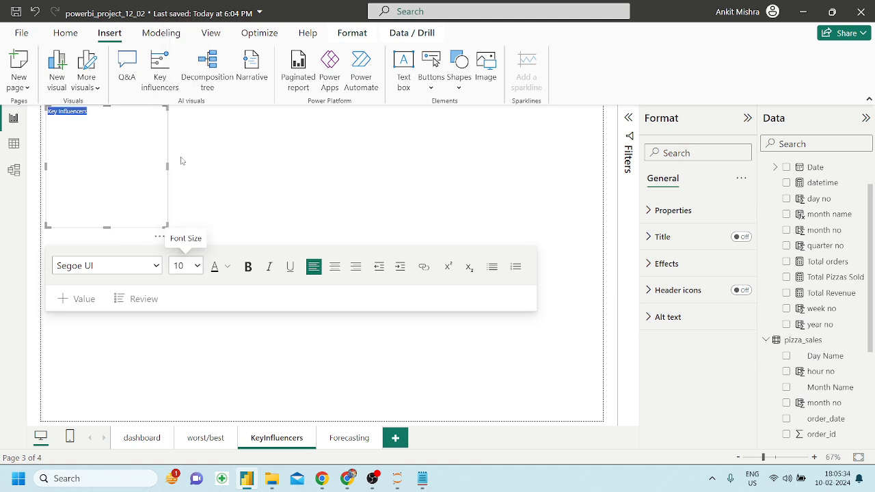
click(190, 267)
click(187, 150)
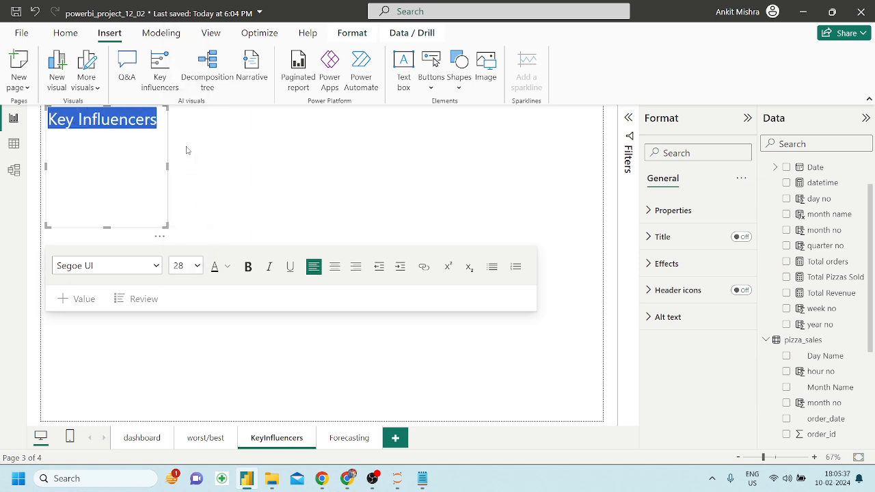
Make the title text centred, bold and a lighter purple.
click(334, 266)
click(248, 267)
click(227, 266)
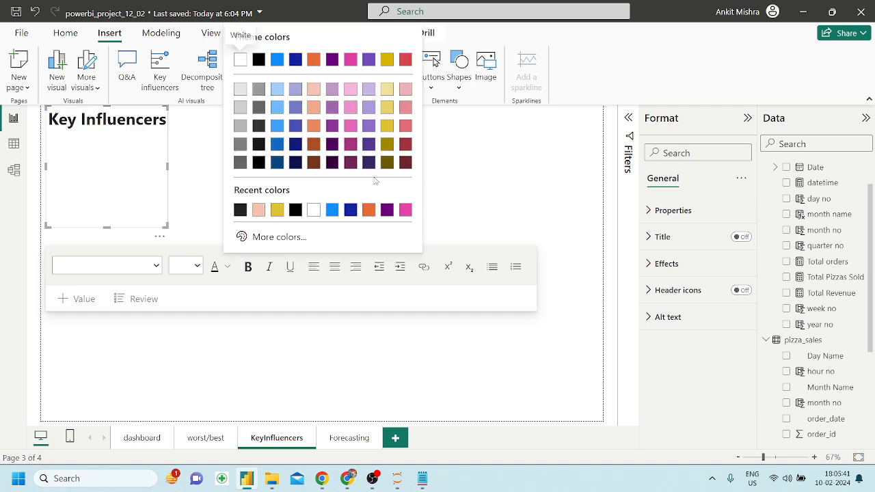
click(369, 165)
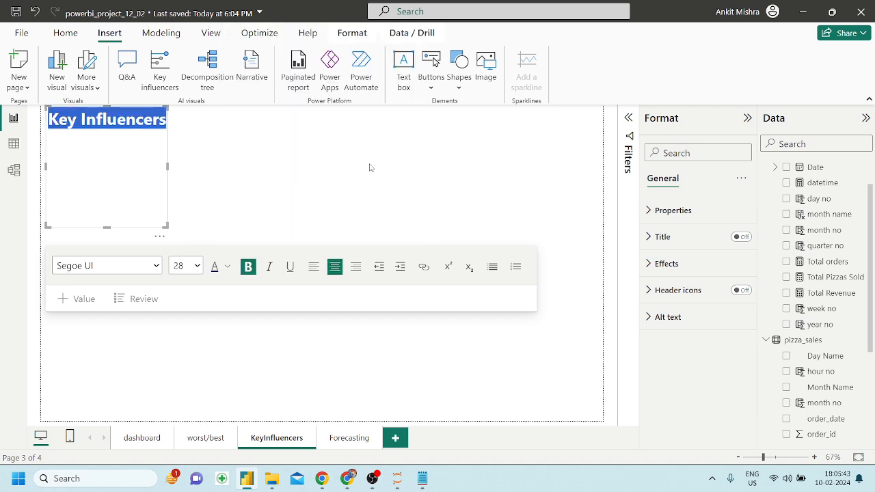
click(229, 267)
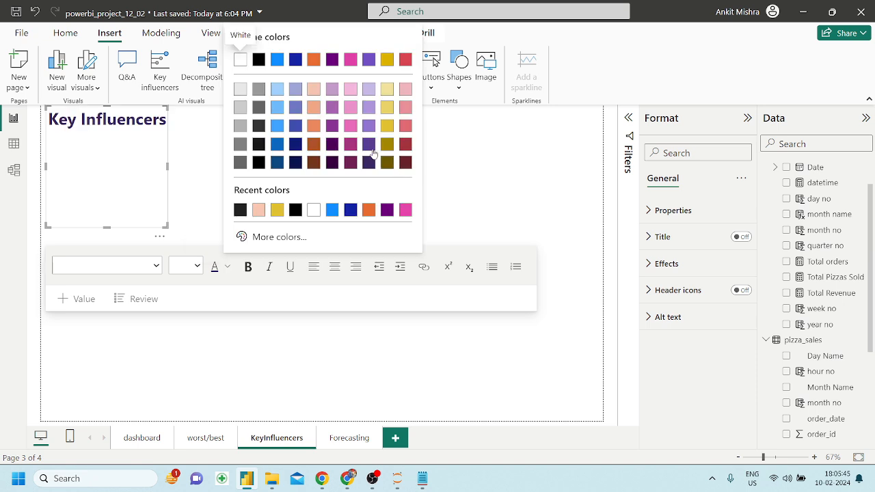
click(370, 135)
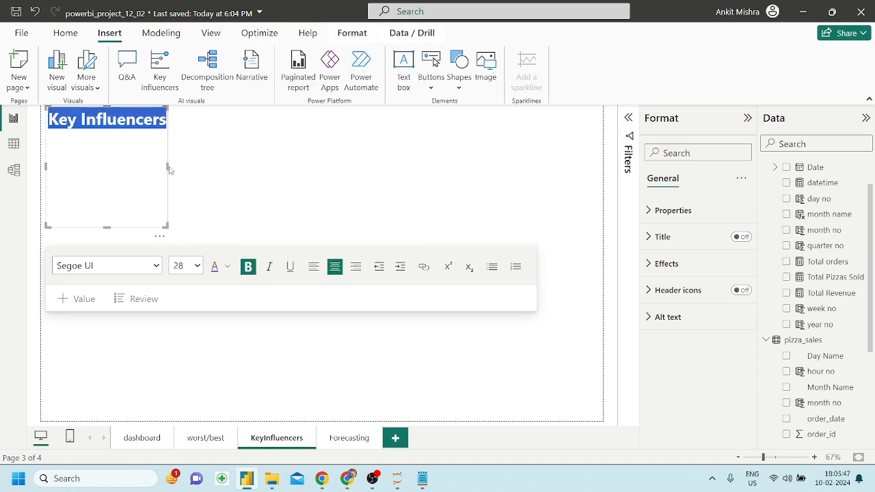
Resize the title box into a short strip spanning the page width.
drag(167, 167, 601, 168)
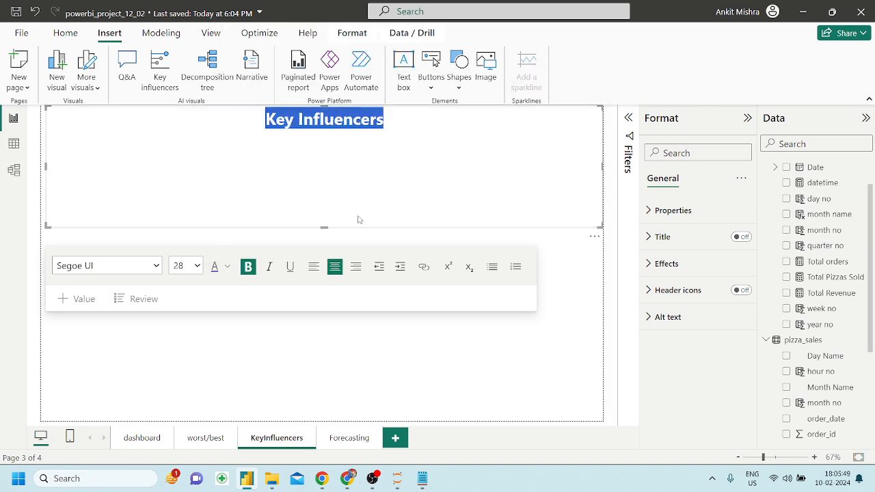
drag(323, 225, 351, 145)
click(337, 298)
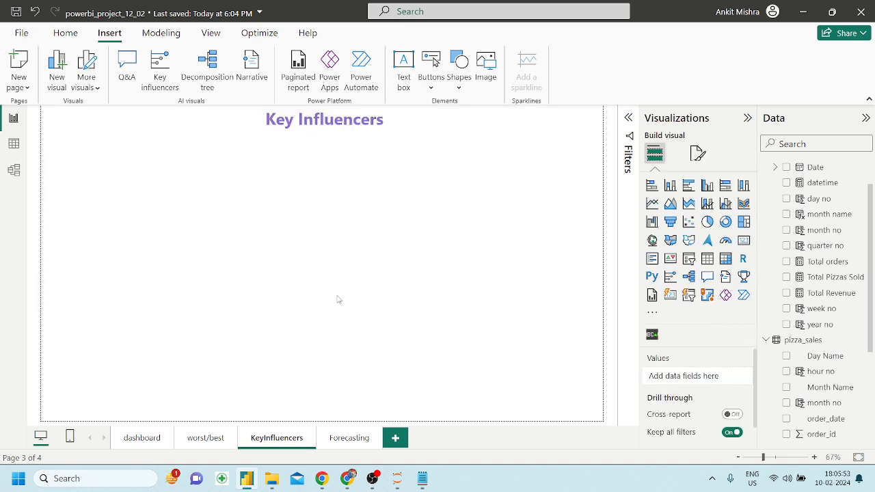
Use Format painter to copy the Best vs Worst title's box styling onto the Key Influencers title.
click(206, 438)
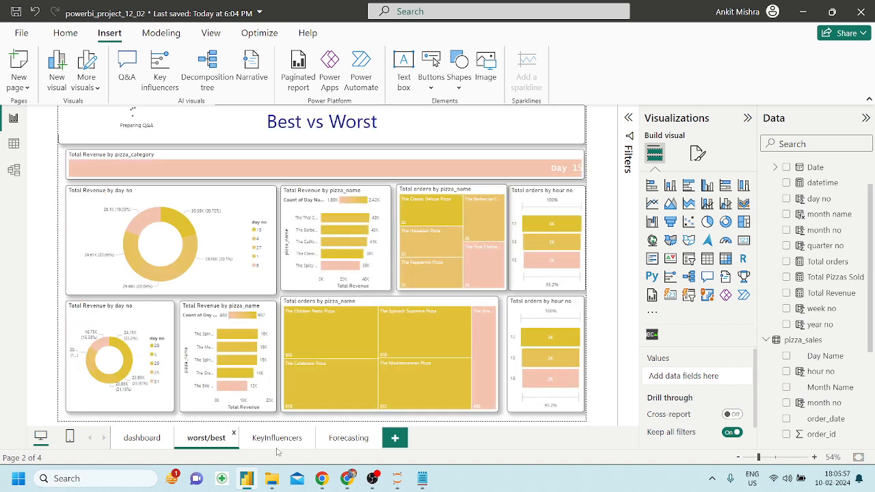
click(61, 142)
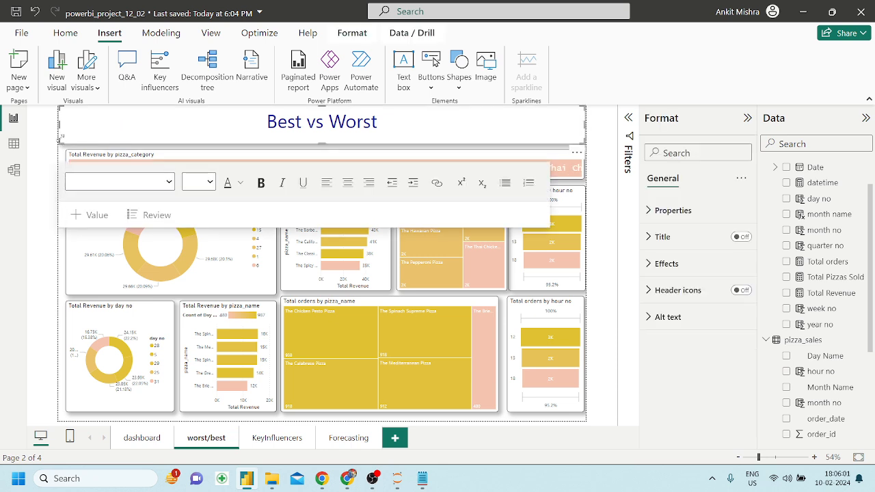
click(65, 33)
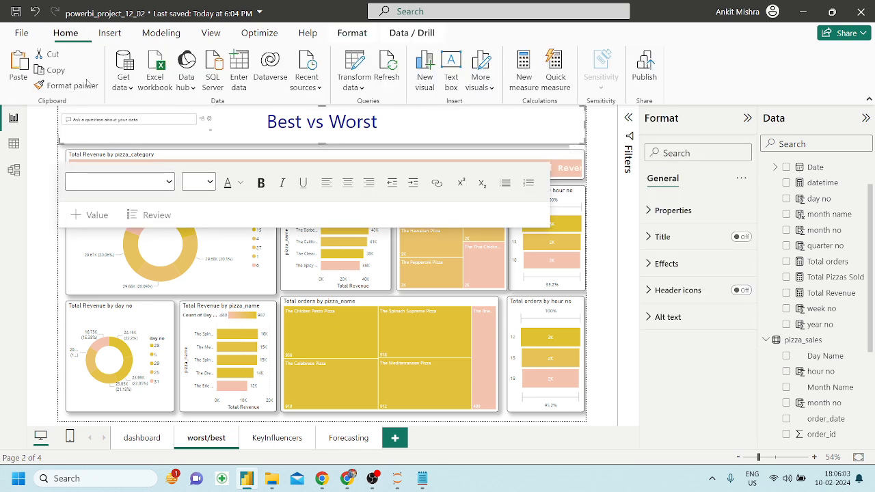
click(69, 85)
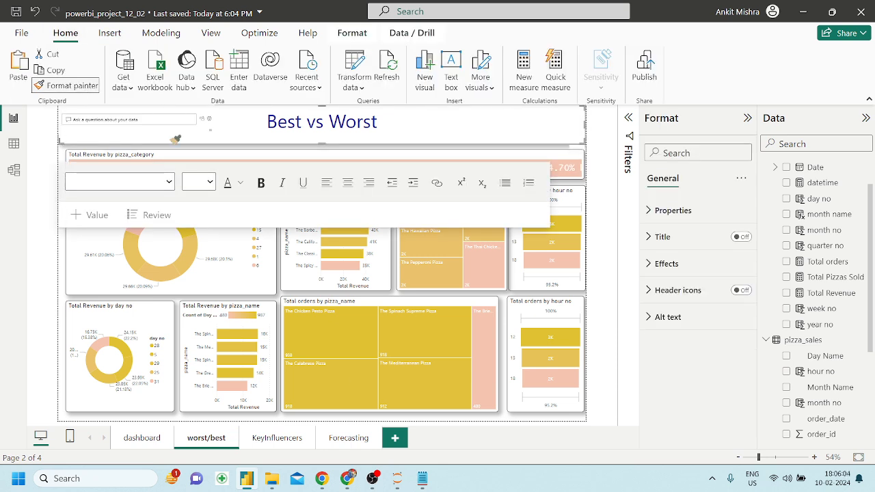
click(277, 438)
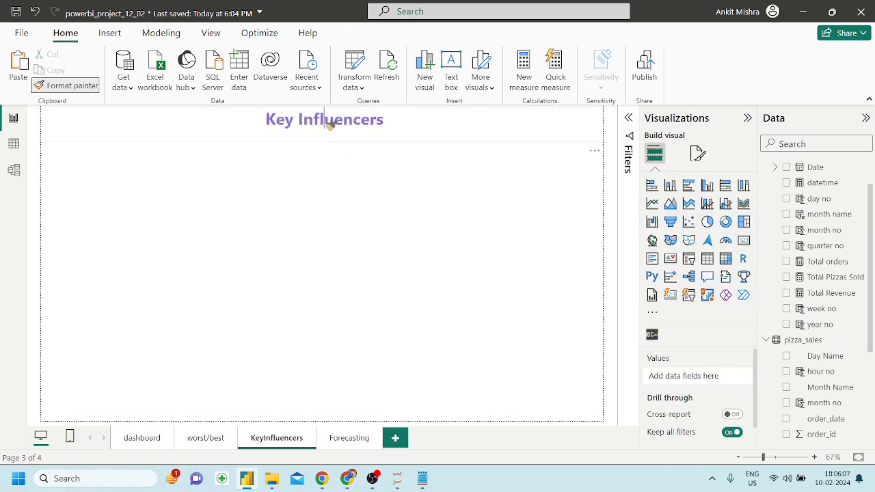
click(329, 125)
click(354, 252)
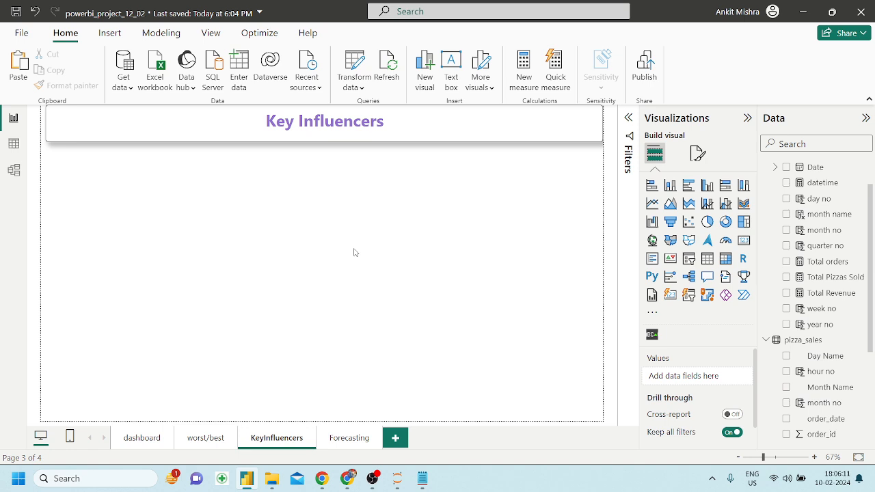
Insert a Key influencers visual and size it to fill the left half below the title.
click(110, 33)
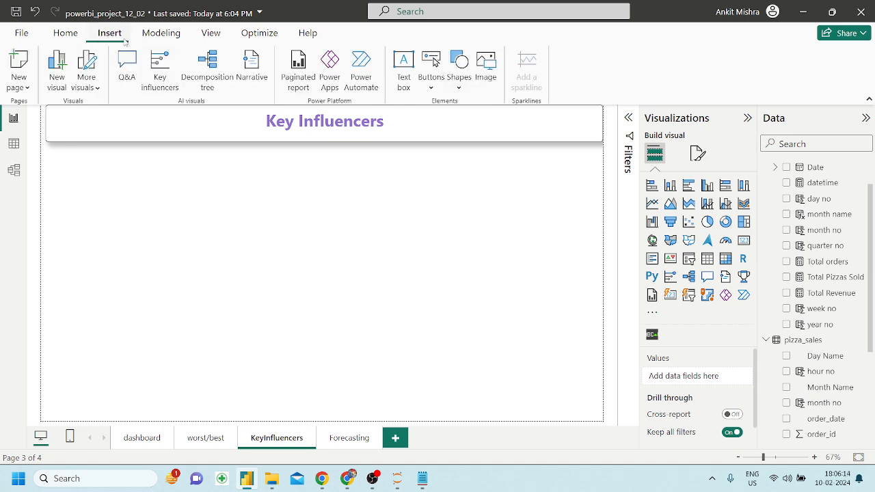
click(162, 82)
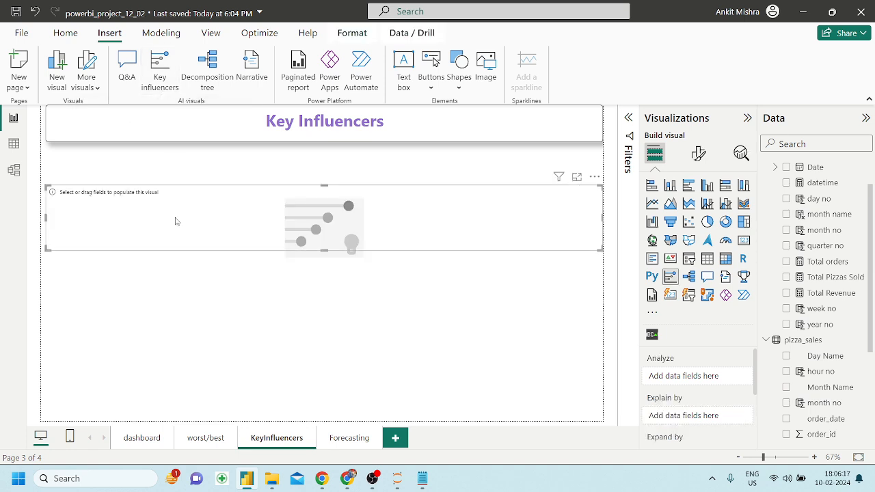
drag(324, 250, 324, 403)
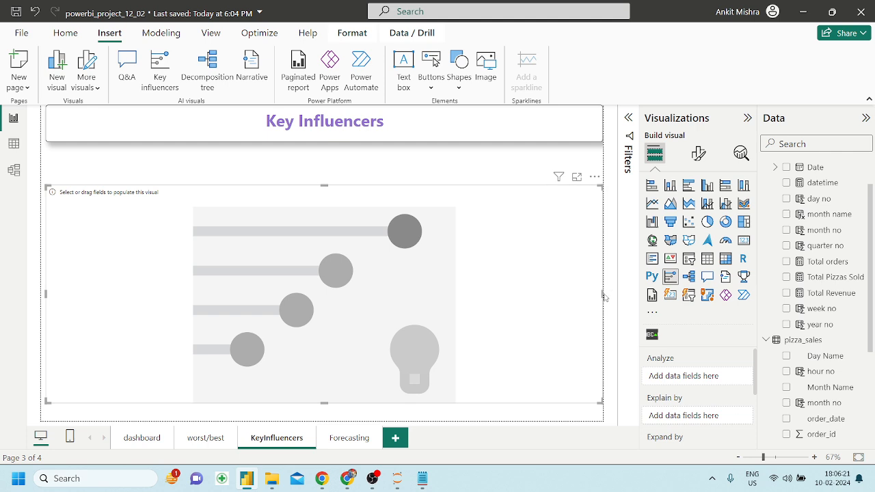
drag(602, 292, 289, 250)
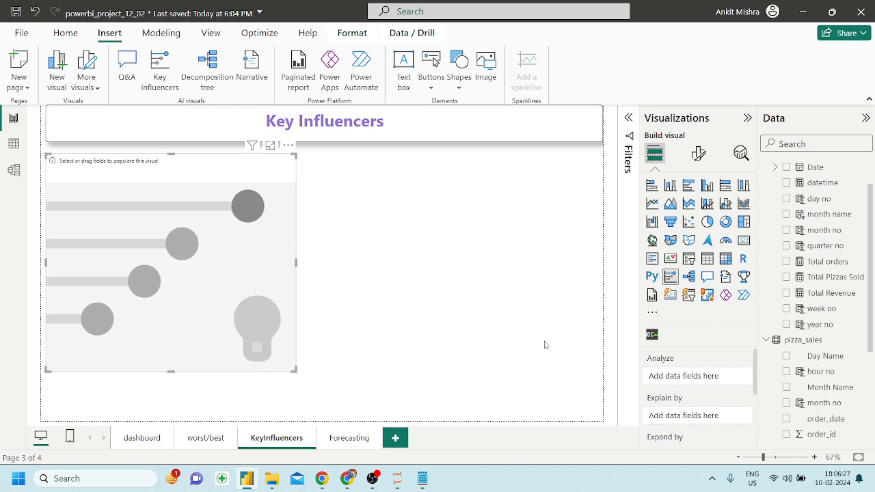
click(347, 481)
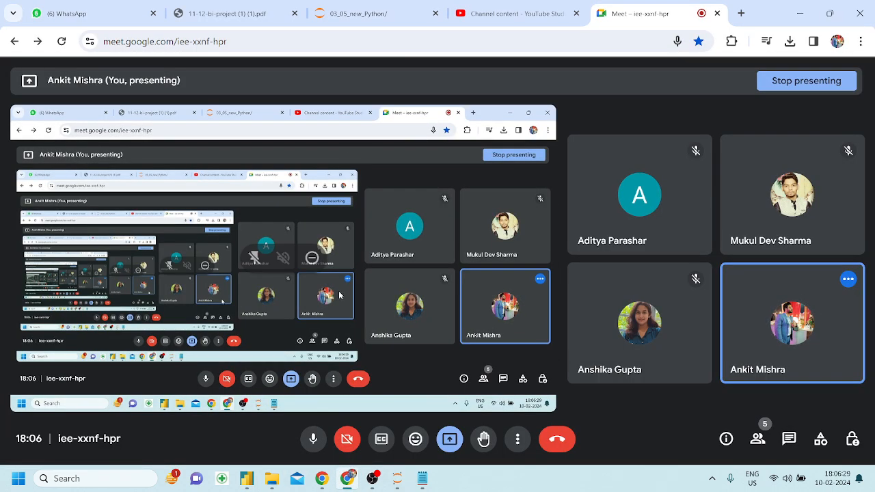
Check the project PDF's Key influencers and decomposition tree page, then return to Power BI.
click(256, 13)
scroll(364, 227, down, 5)
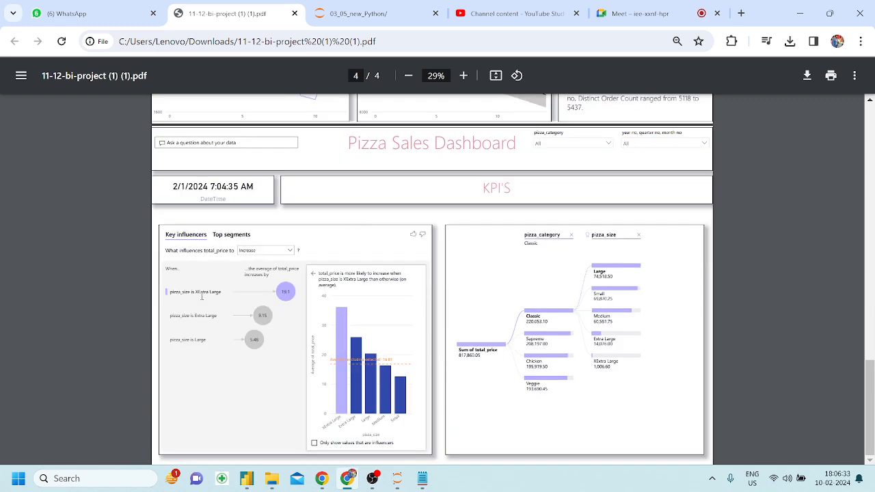
ctrl+scroll(228, 281, up, 2)
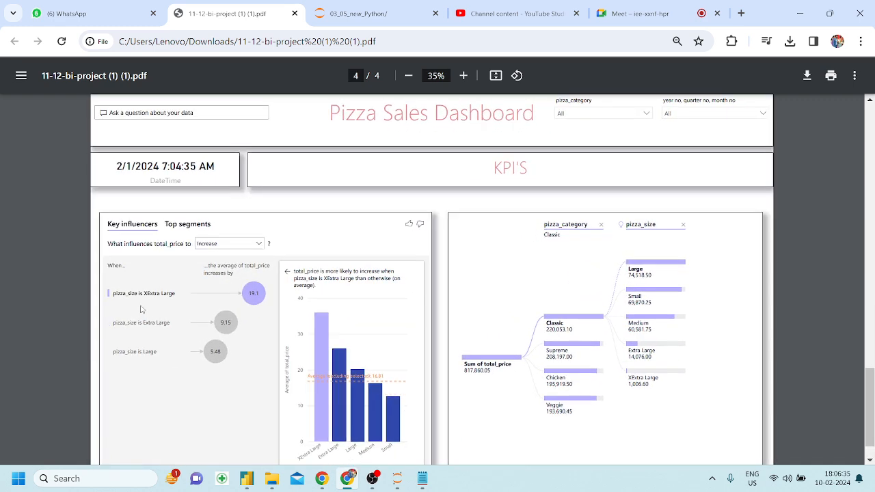
scroll(141, 310, down, 1)
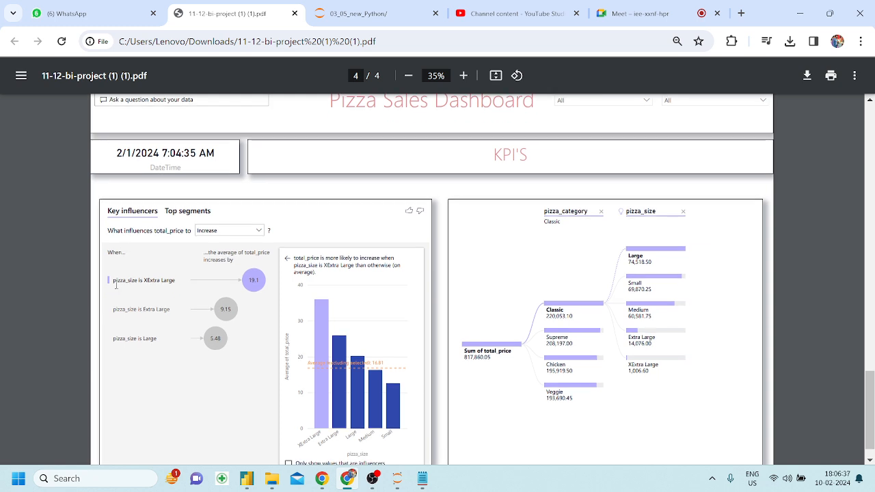
scroll(188, 308, down, 1)
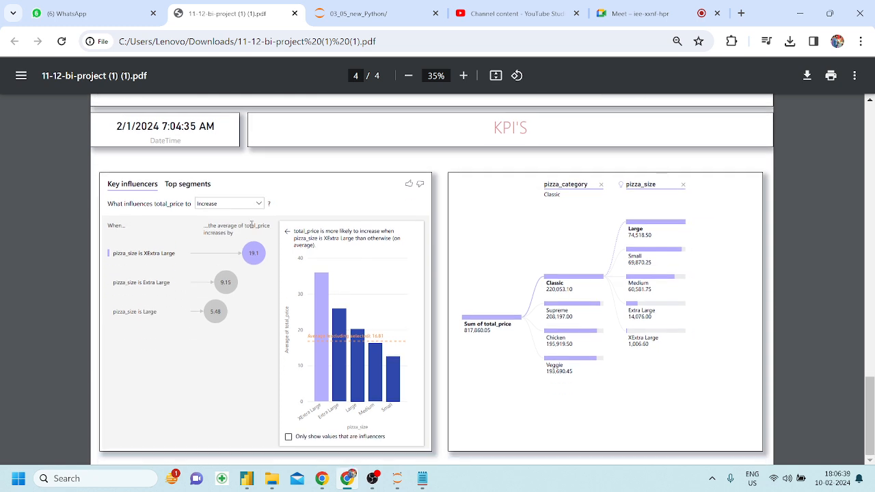
click(245, 480)
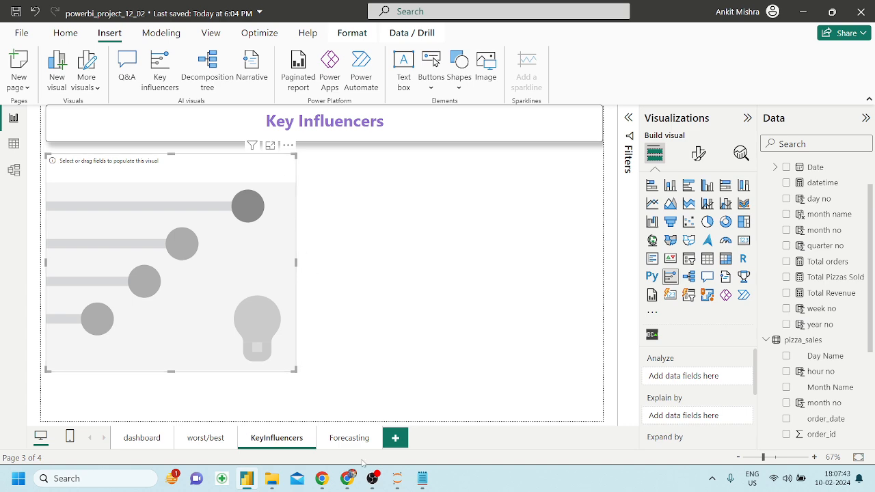
View the four Future Trends forecast charts on the Forecasting page, then go back to Chrome.
click(346, 439)
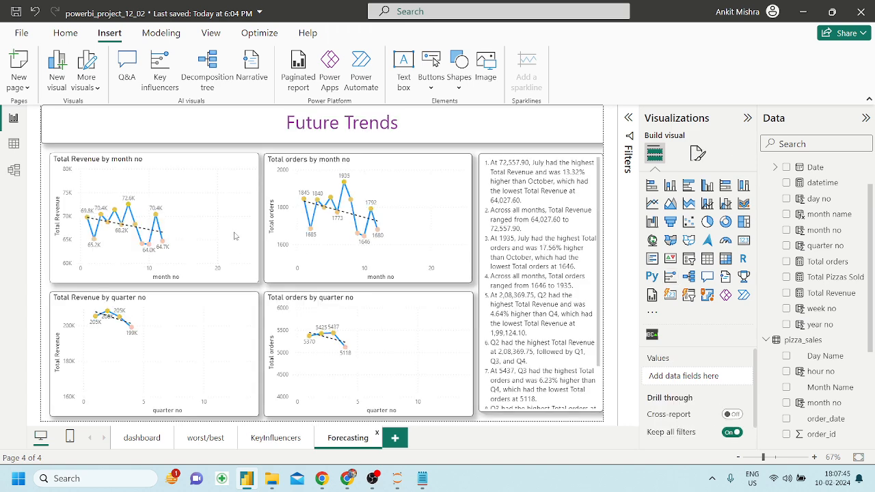
mouse_move(222, 236)
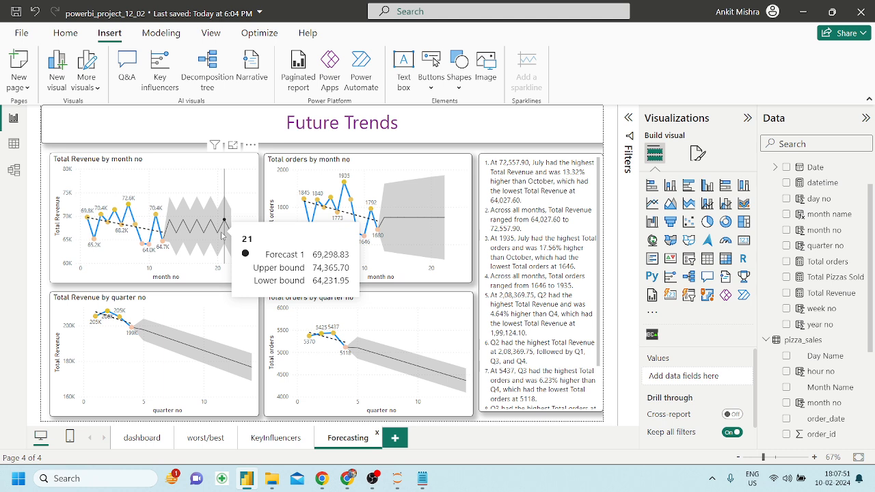
click(347, 478)
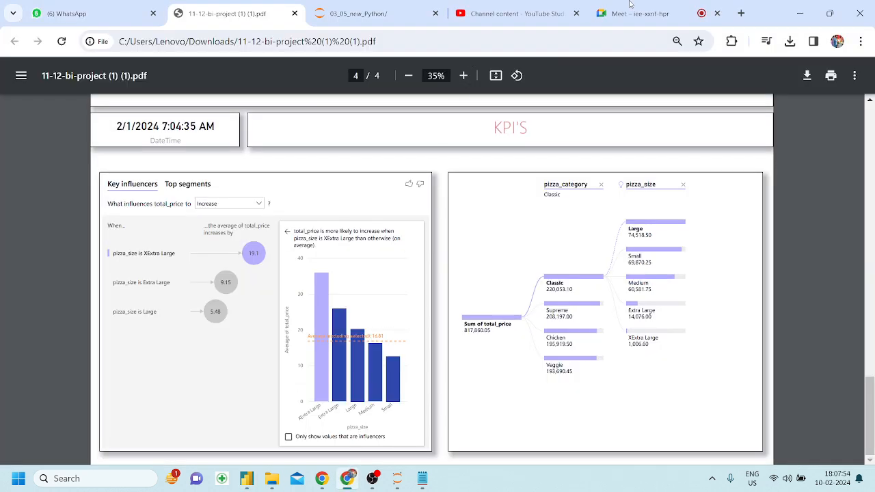
Search Google for 'byjus revenue trends' in a new tab.
click(741, 13)
text(b)
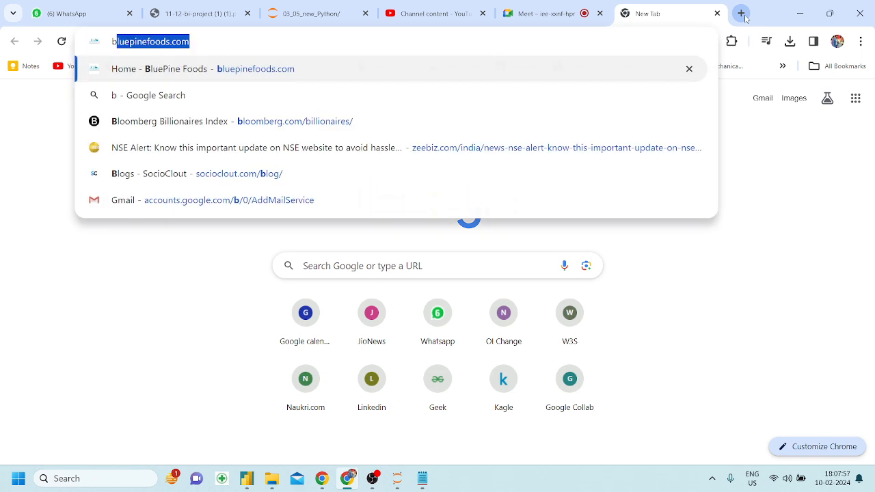
text(yjus se)
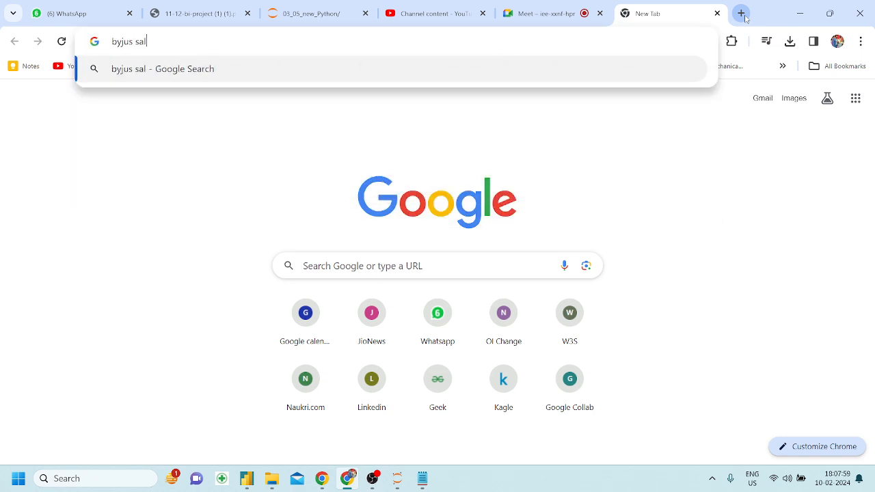
key(BackSpace)
key(BackSpace)
text(re)
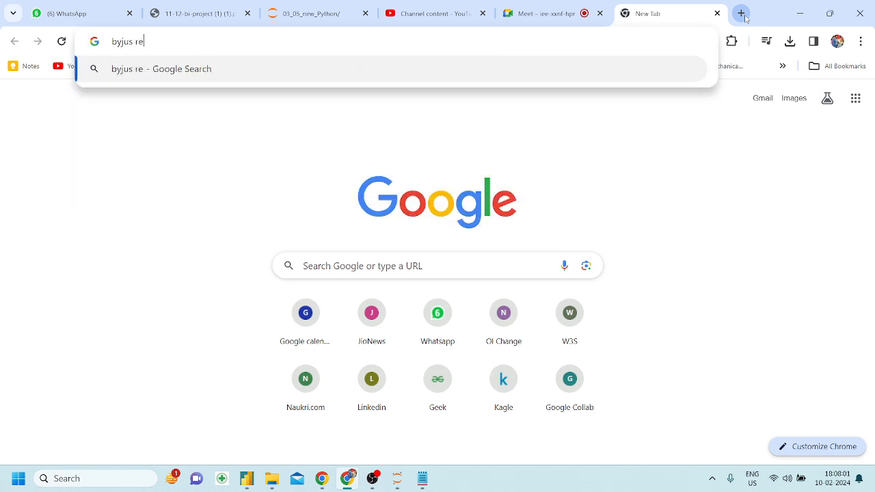
text(venue trends)
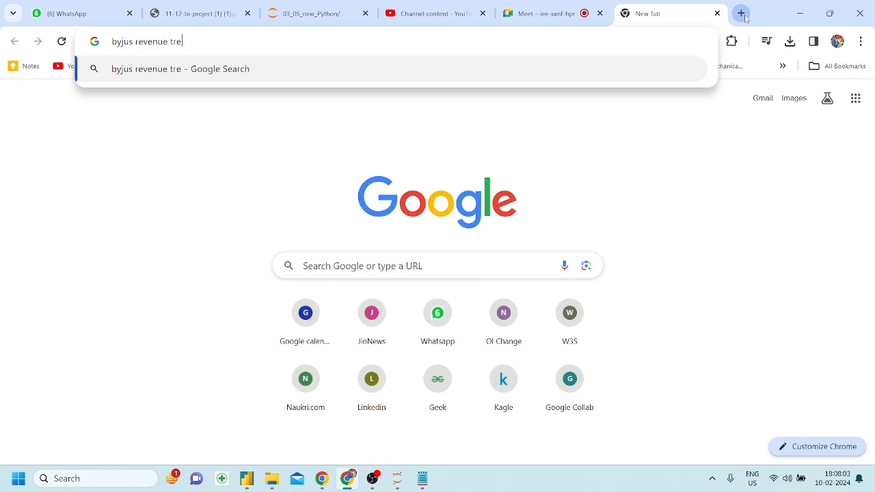
key(Return)
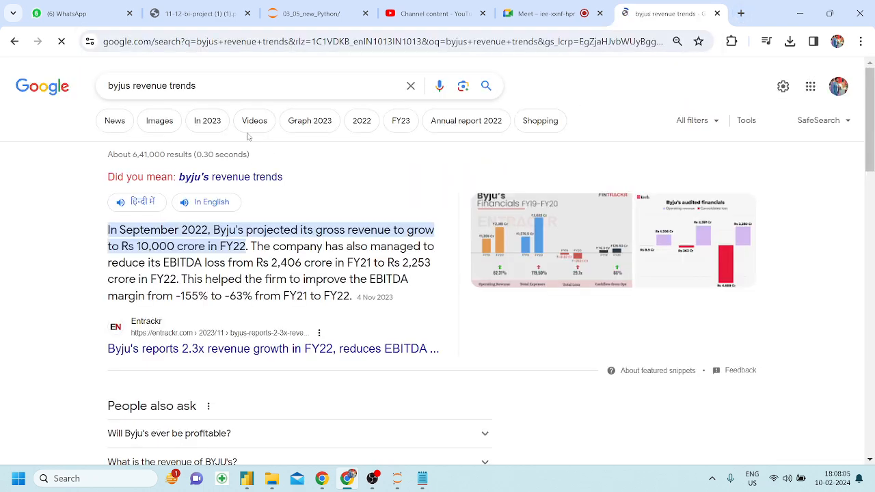
Show image results and open the Economic Times Revenue Breakup chart in a new tab.
click(114, 121)
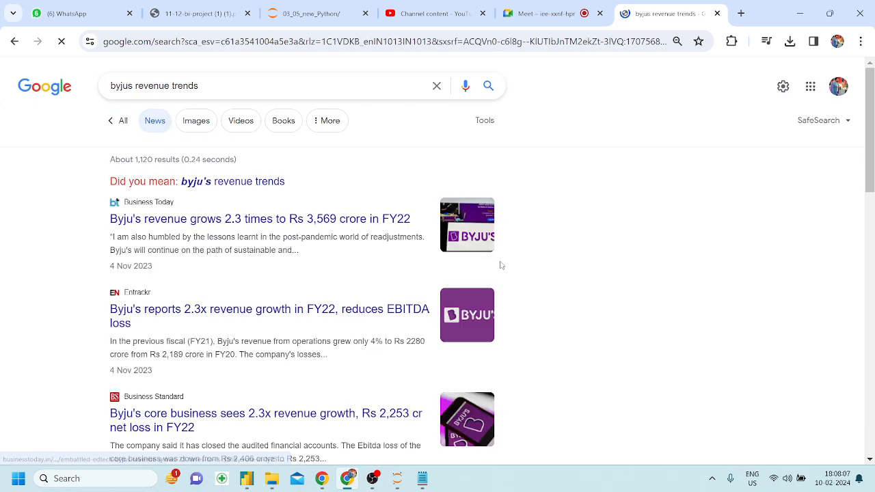
click(194, 123)
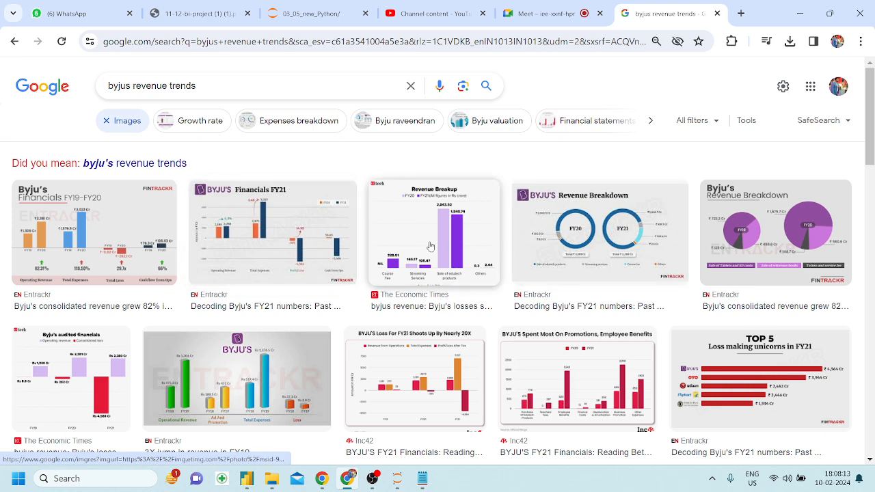
click(430, 246)
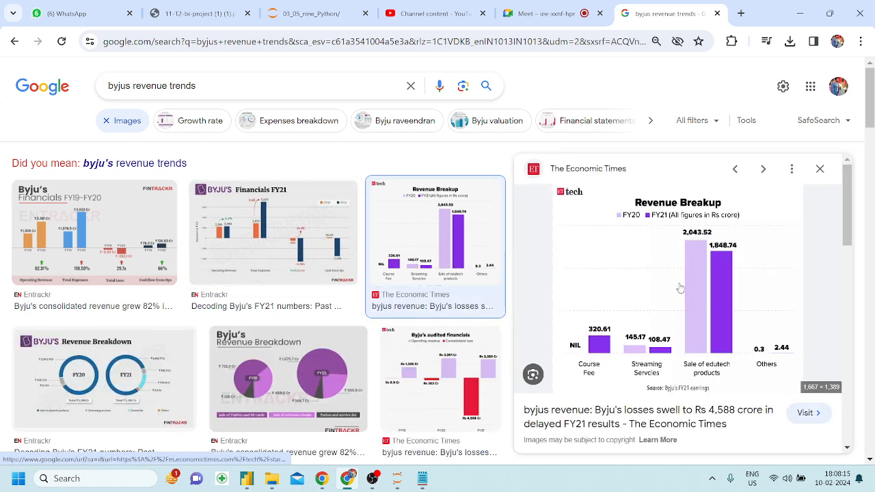
right_click(679, 287)
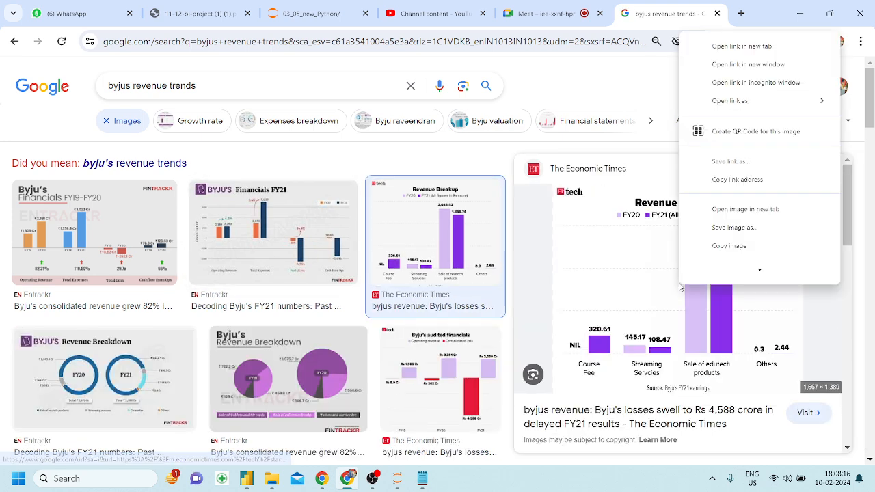
click(724, 216)
click(677, 14)
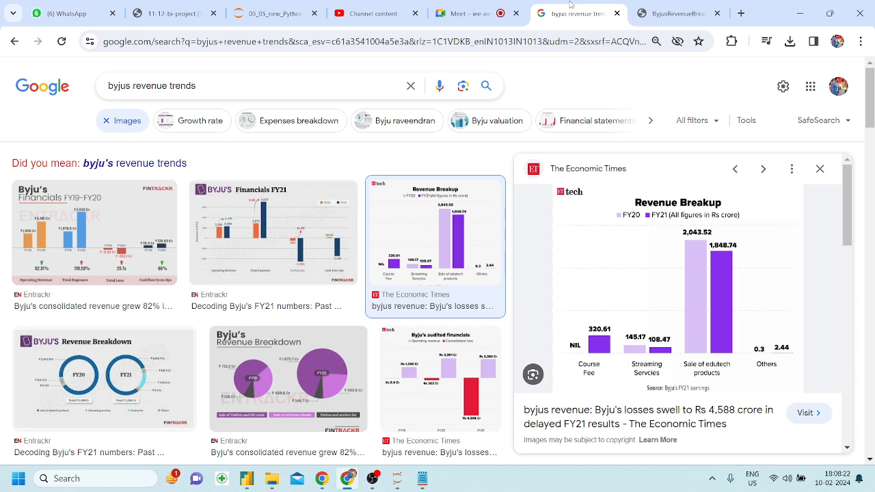
click(577, 13)
click(212, 85)
Search images for 'byjus revenue trends yearly' and browse the results.
text(yearly)
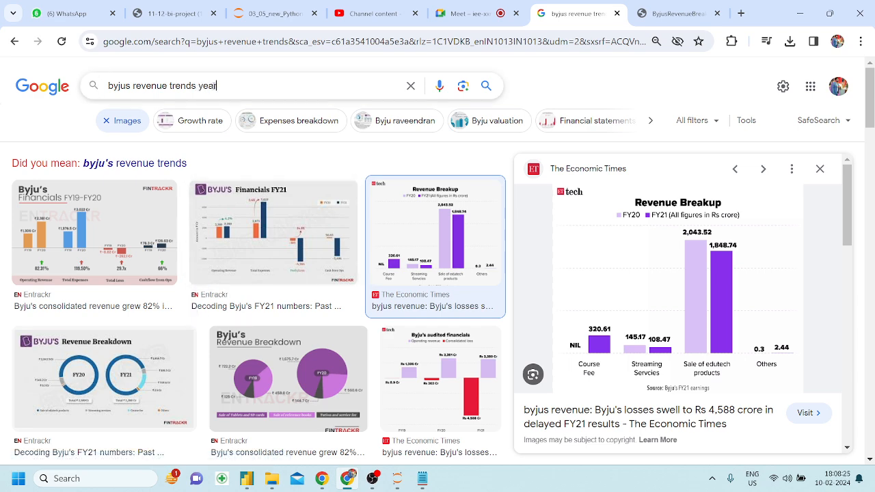
key(Return)
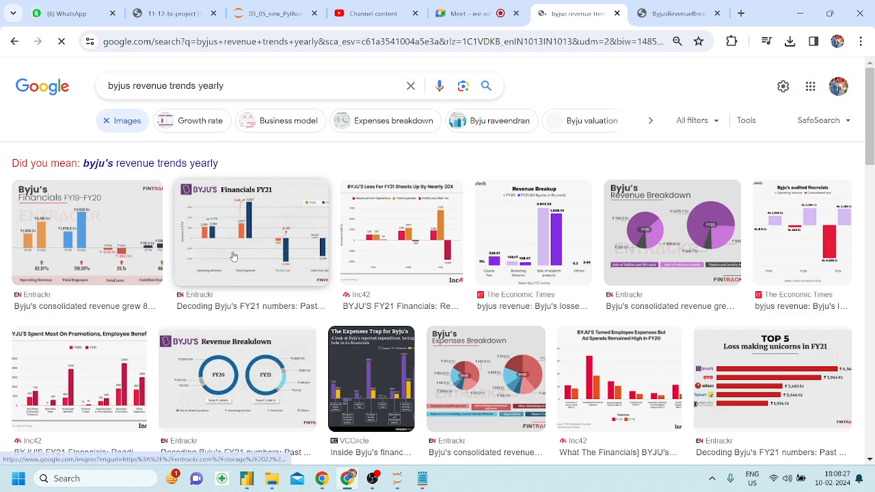
scroll(233, 258, down, 1)
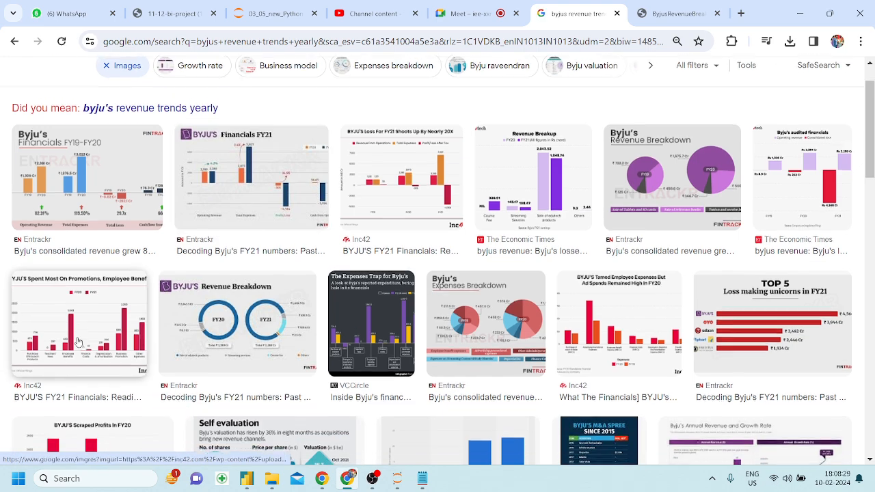
scroll(335, 314, down, 4)
scroll(335, 314, down, 1)
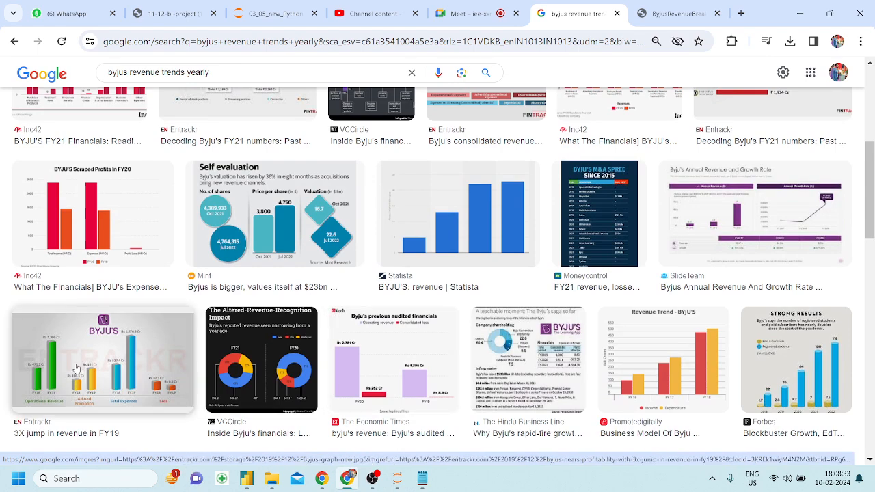
scroll(91, 370, up, 1)
scroll(77, 369, up, 1)
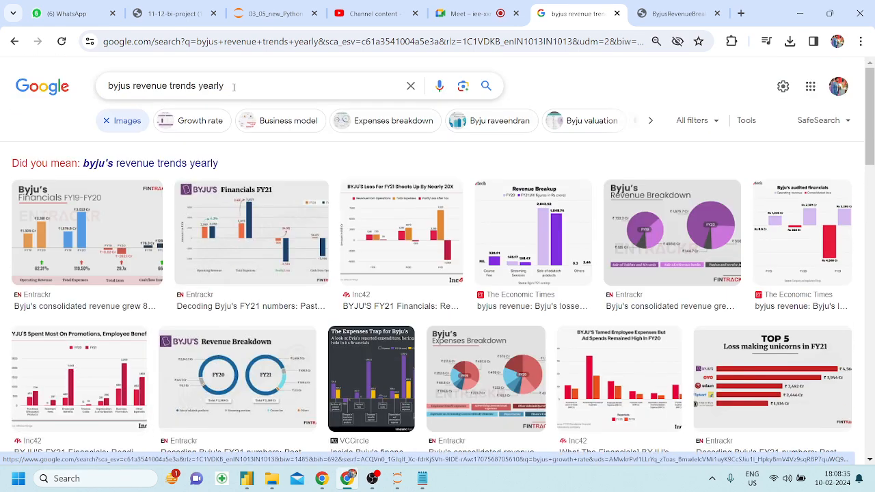
Refine the query to 'revenue trends 4 yearly' and preview the FY19–FY21 and Expenses Trap charts.
click(198, 87)
text(4)
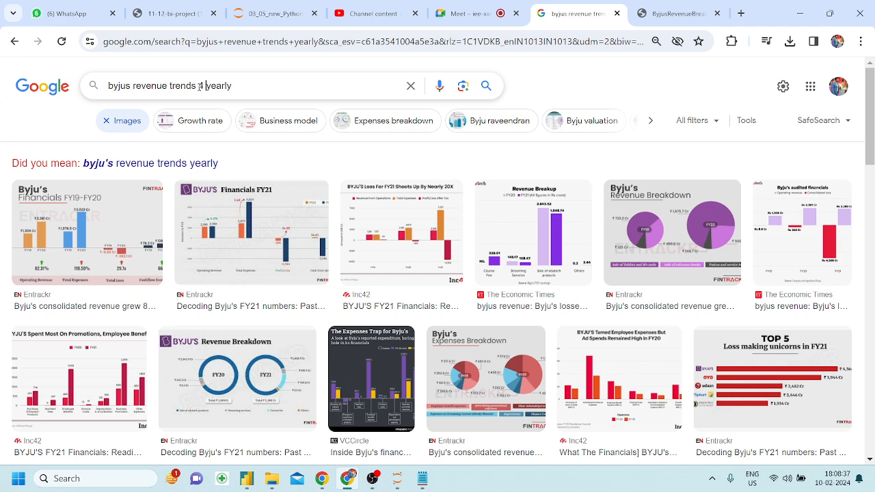
key(Return)
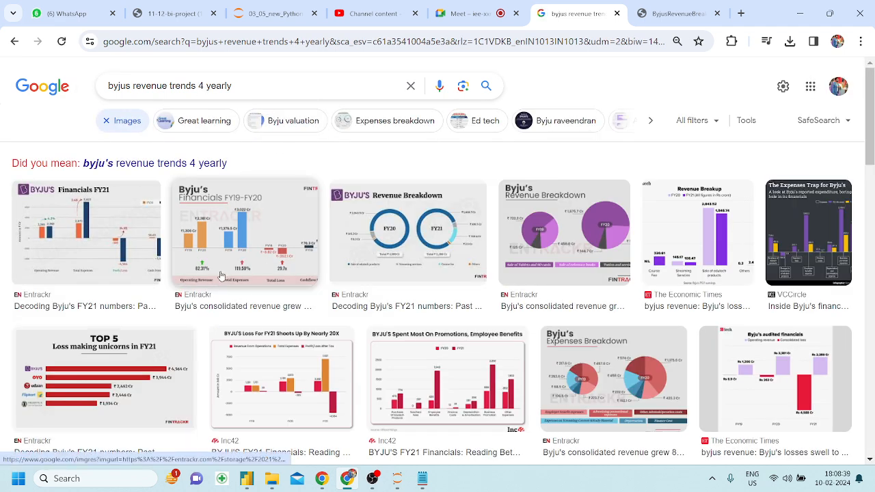
click(146, 236)
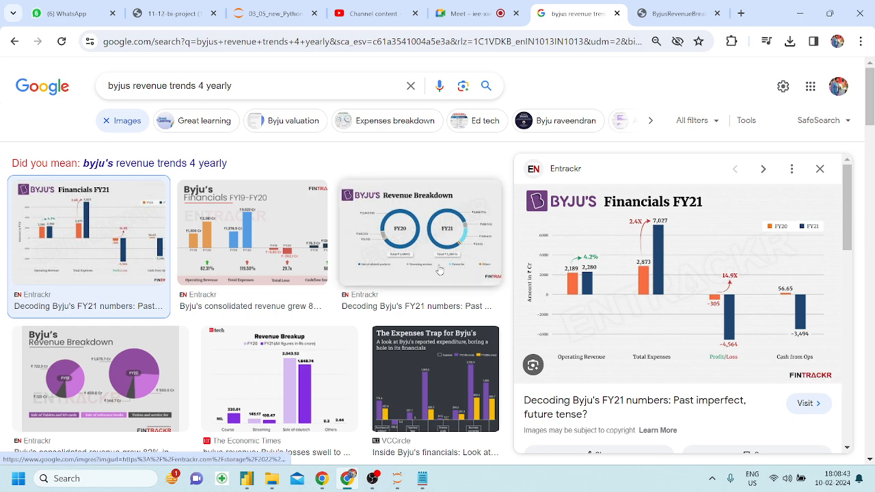
click(277, 219)
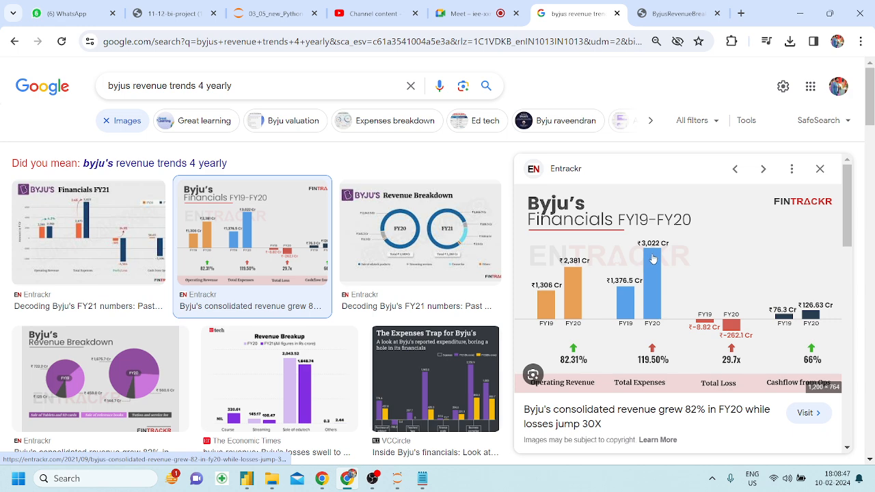
scroll(454, 300, down, 1)
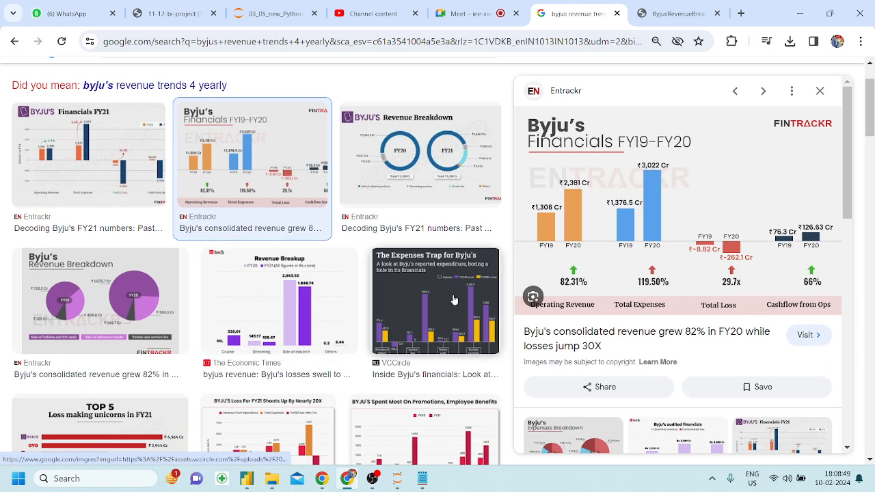
click(454, 300)
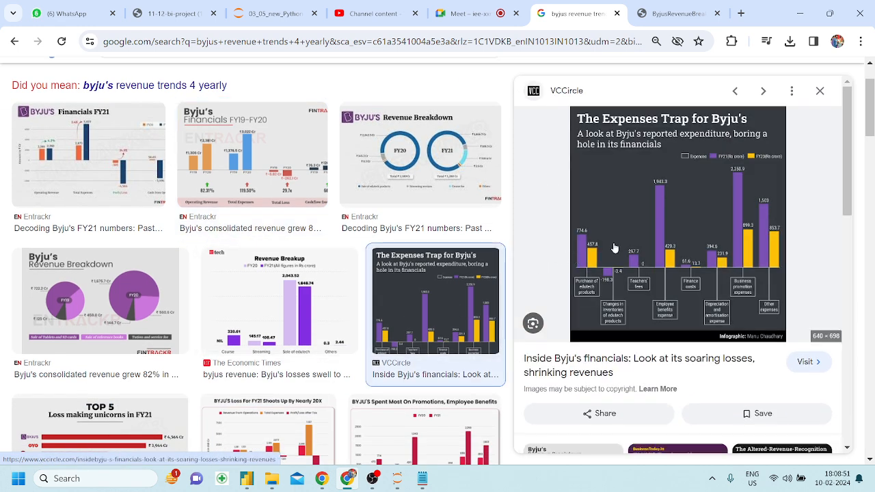
scroll(344, 279, down, 6)
scroll(335, 328, up, 4)
scroll(335, 328, up, 3)
drag(231, 86, 133, 86)
Change the query to 'valuation trends 4 years' and browse the image results.
key(BackSpace)
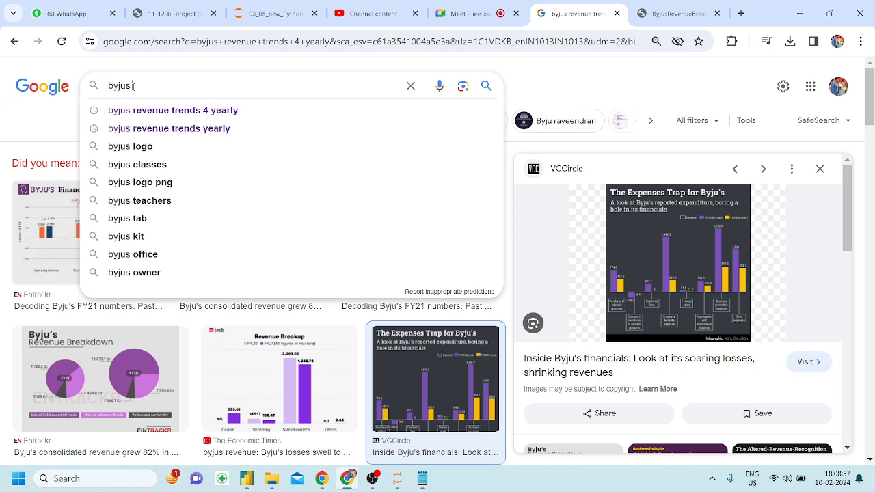
text(val)
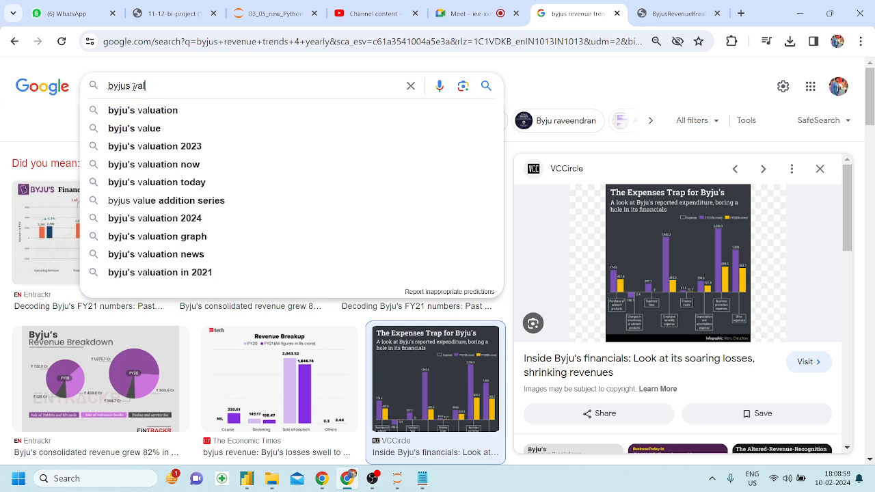
text(uation )
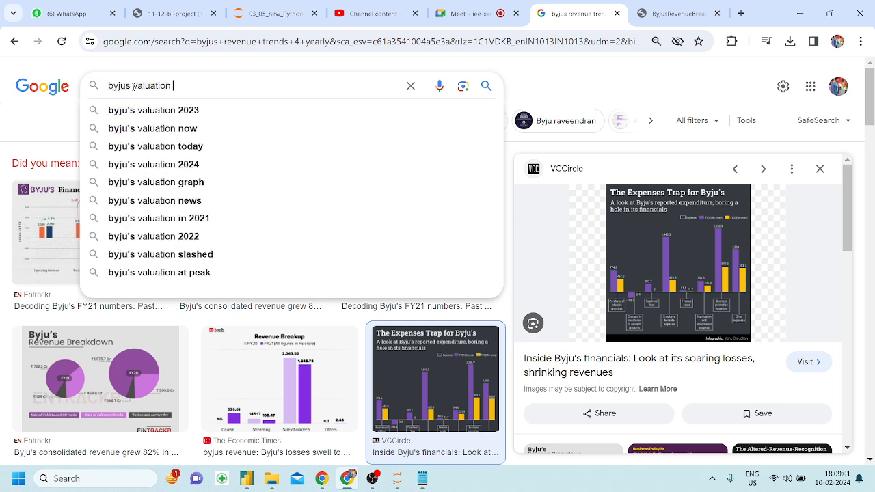
text(trends 4 years)
key(Return)
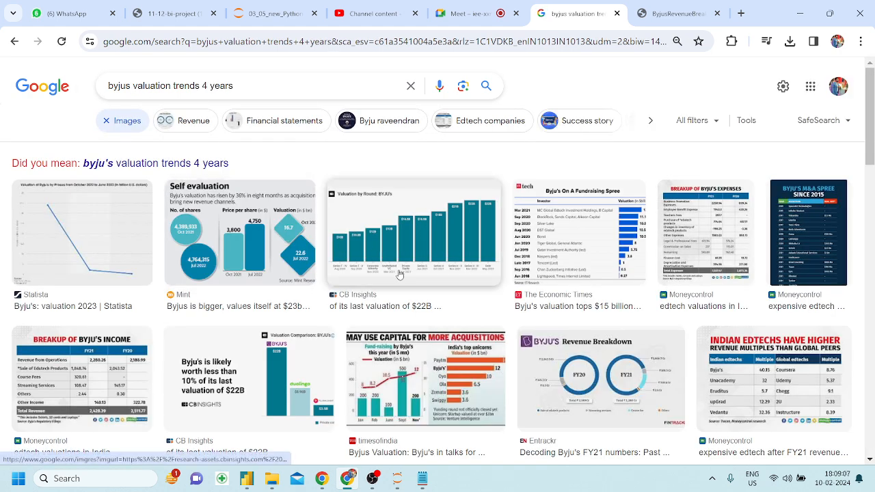
scroll(452, 328, down, 2)
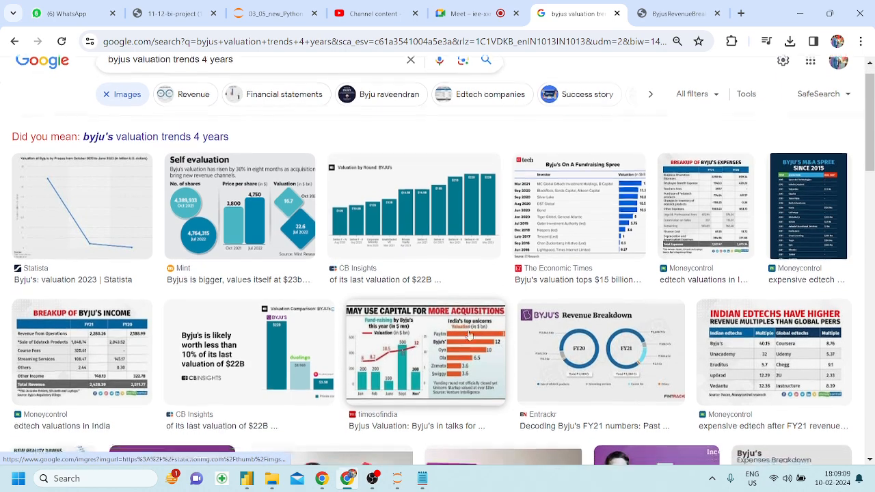
scroll(469, 335, down, 2)
scroll(469, 335, down, 2)
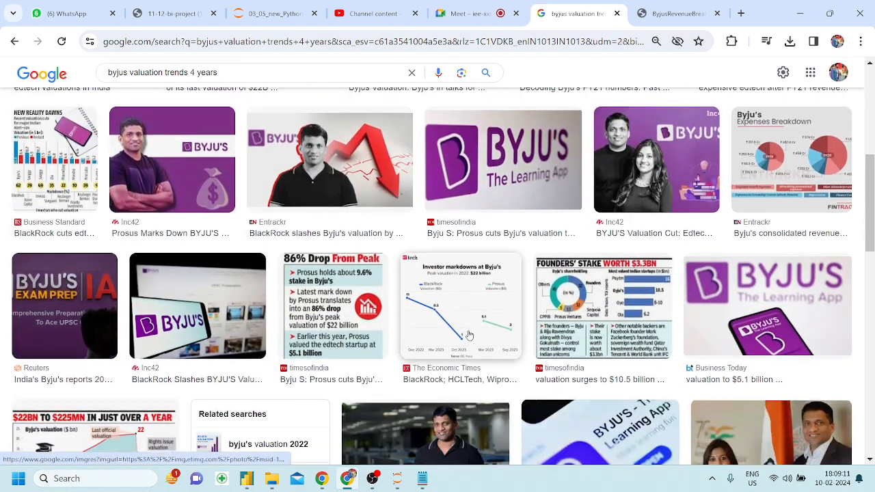
scroll(469, 335, up, 5)
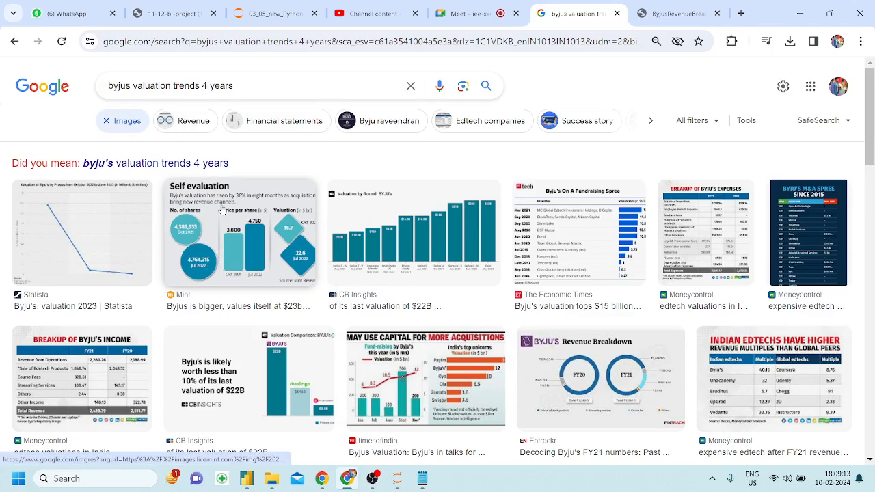
Rerun with the corrected byju's spelling and preview the Economic Times audited financials chart.
click(184, 169)
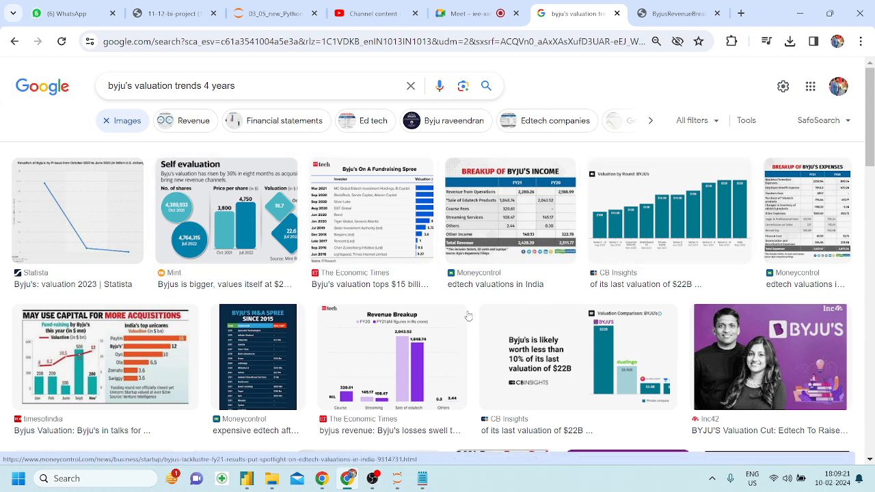
scroll(367, 316, down, 2)
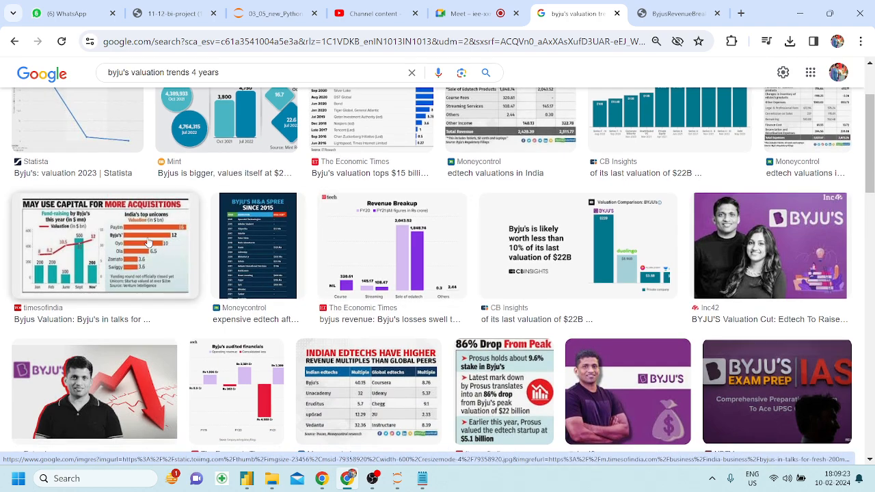
click(148, 243)
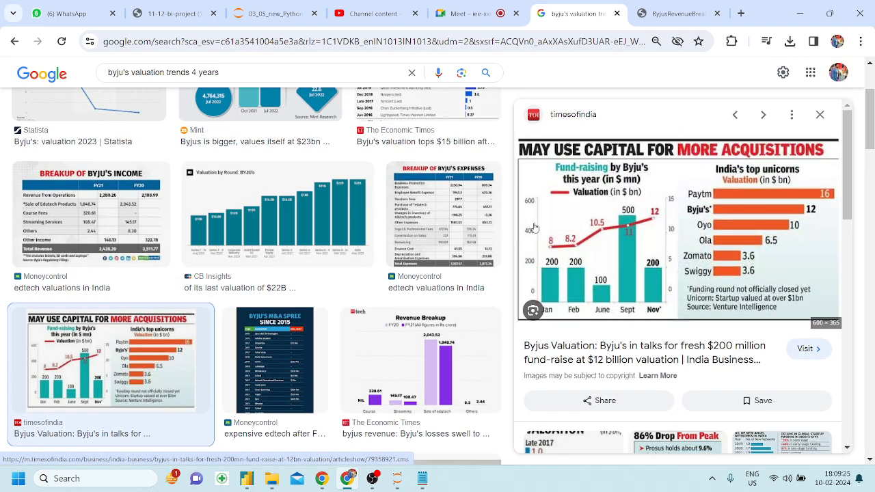
scroll(416, 234, down, 10)
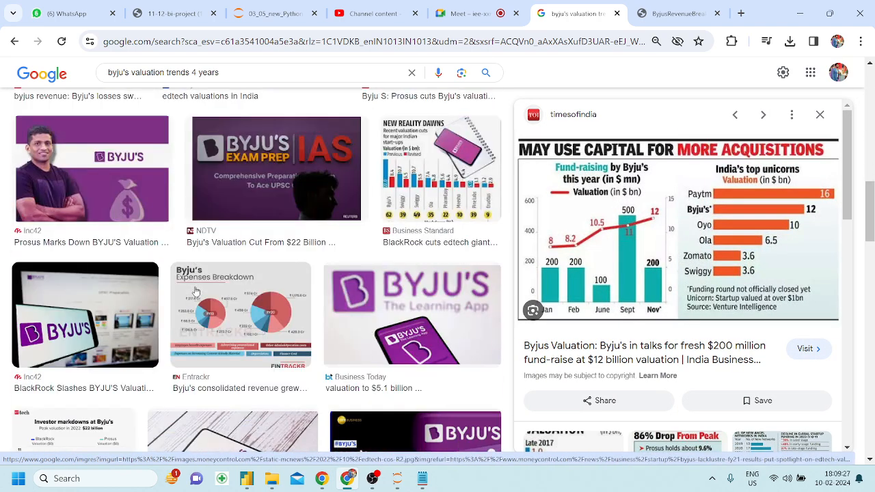
scroll(196, 292, down, 3)
scroll(196, 292, up, 8)
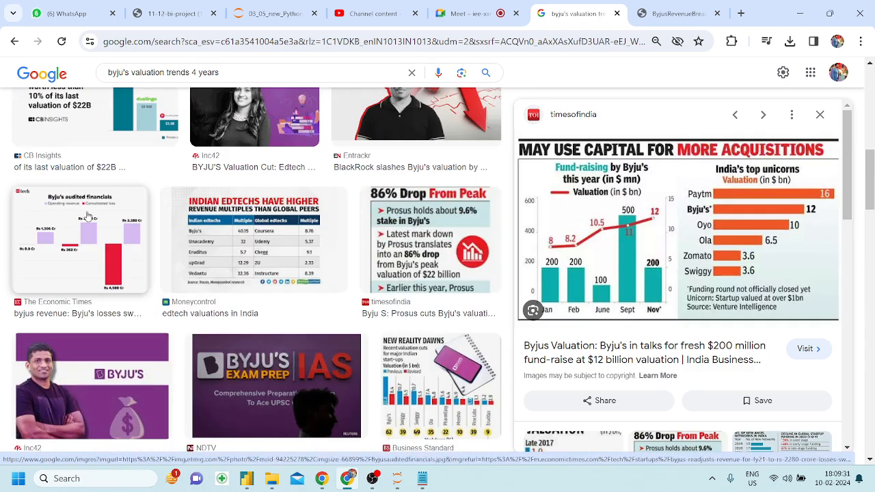
click(88, 216)
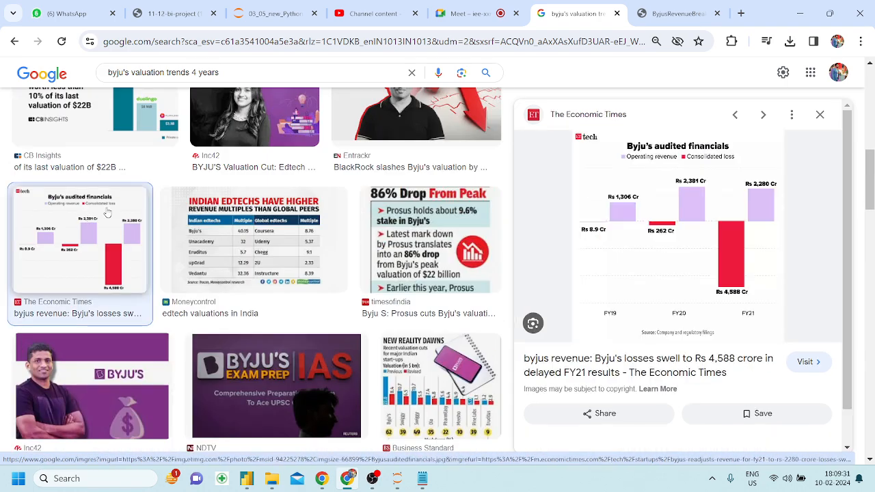
right_click(663, 205)
click(742, 384)
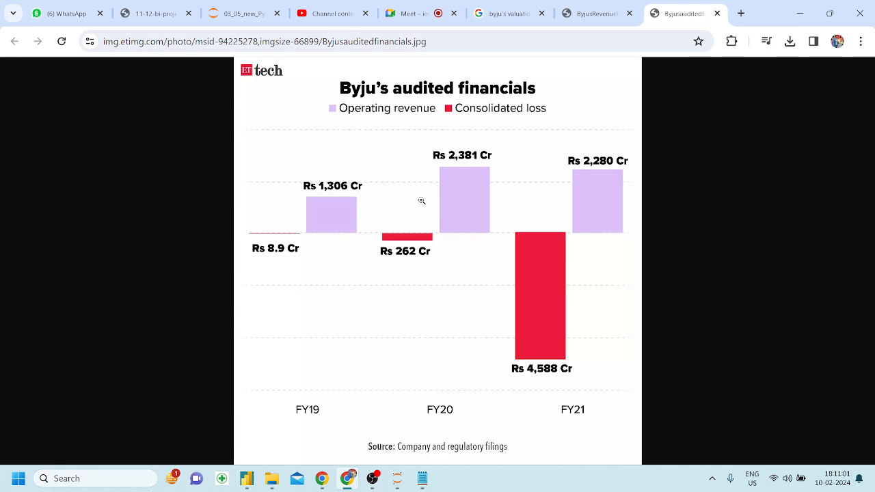
Return to Power BI and select the Key Influencers visual on the KeyInfluencers page.
click(246, 478)
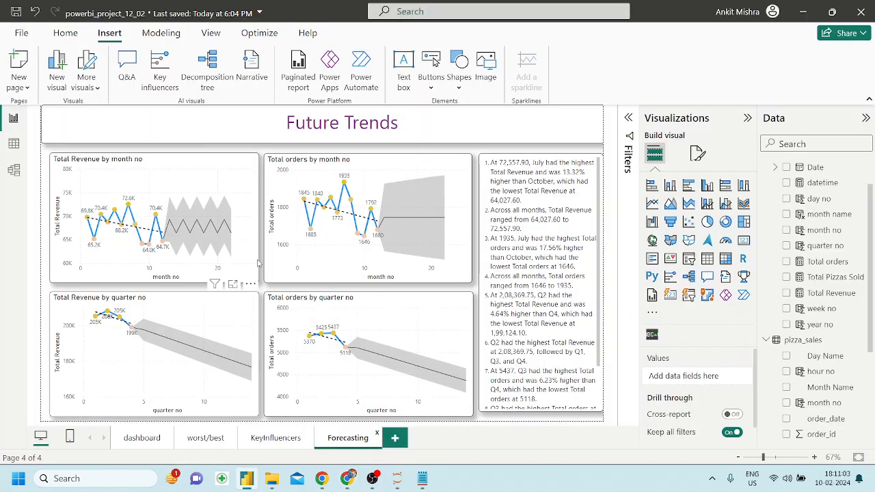
click(257, 432)
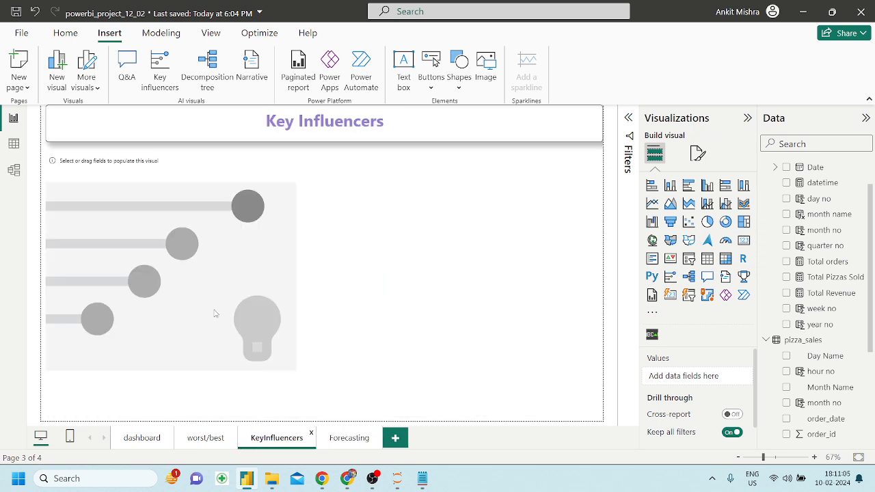
click(194, 185)
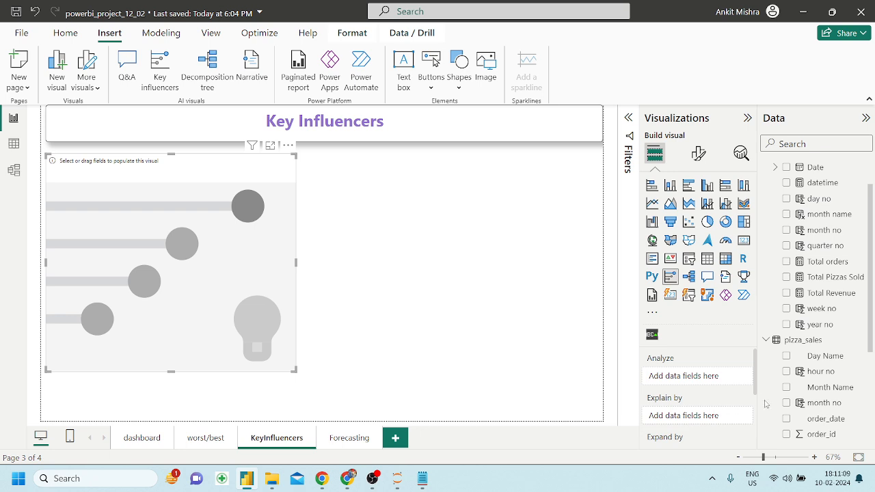
scroll(839, 383, down, 5)
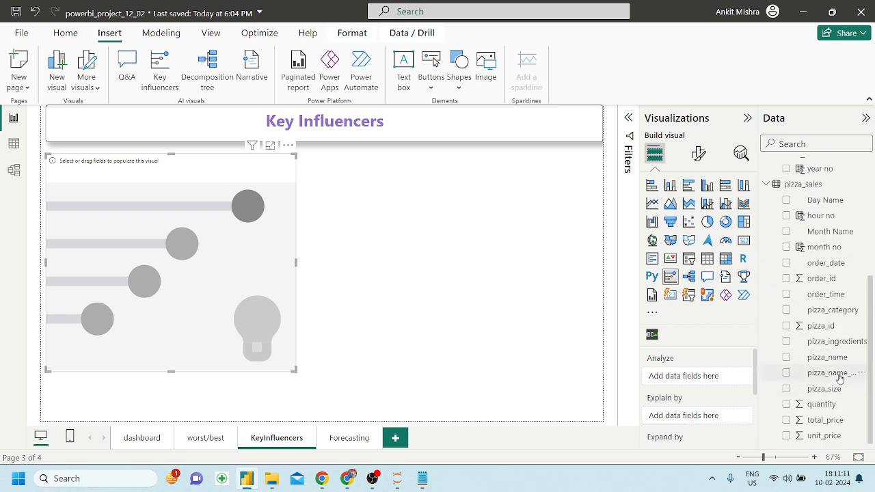
Try pizza_size as the analyzed field, then analyze Total Revenue instead.
drag(832, 392, 687, 415)
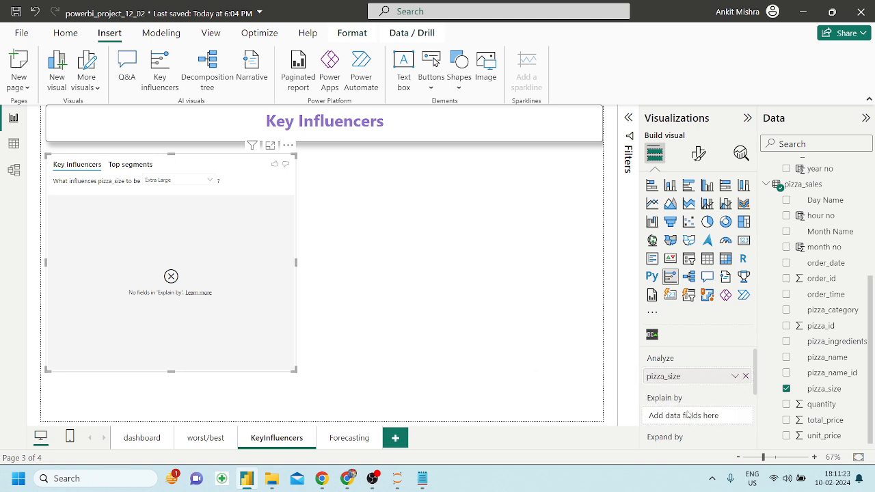
drag(707, 376, 708, 411)
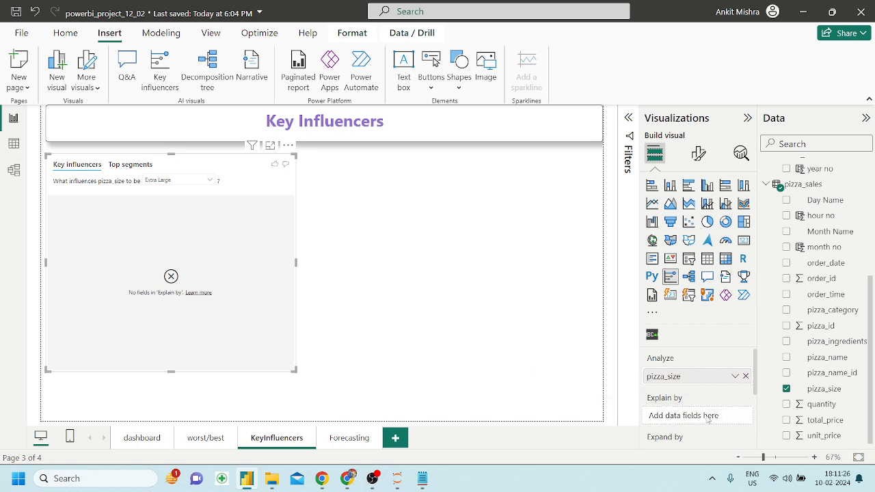
click(746, 376)
scroll(868, 280, up, 5)
drag(827, 341, 705, 381)
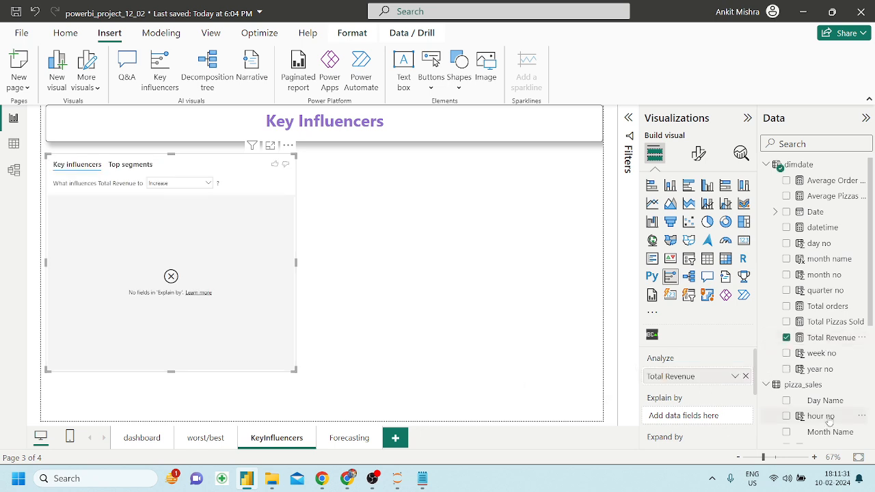
scroll(827, 419, down, 4)
scroll(830, 420, down, 2)
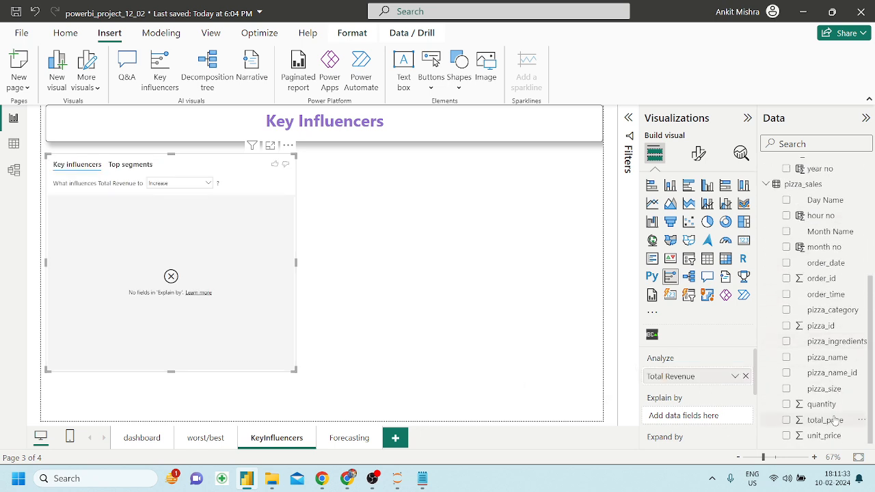
Test pizza_size and pizza_name as explaining fields, then remove them, leaving none.
drag(835, 393, 719, 417)
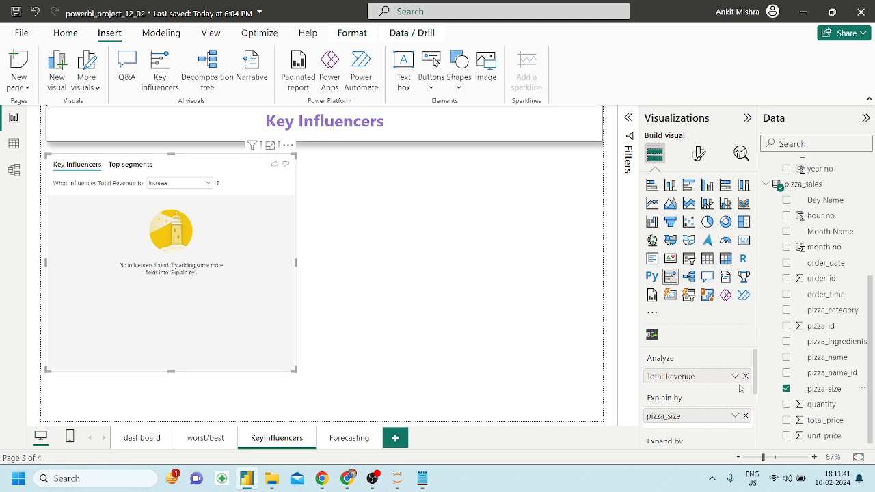
click(746, 416)
scroll(812, 407, up, 4)
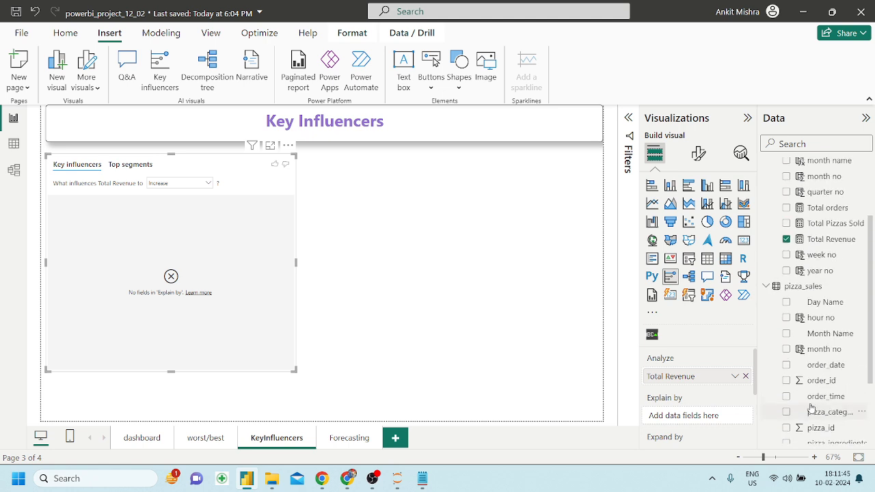
scroll(812, 407, down, 4)
drag(838, 357, 722, 417)
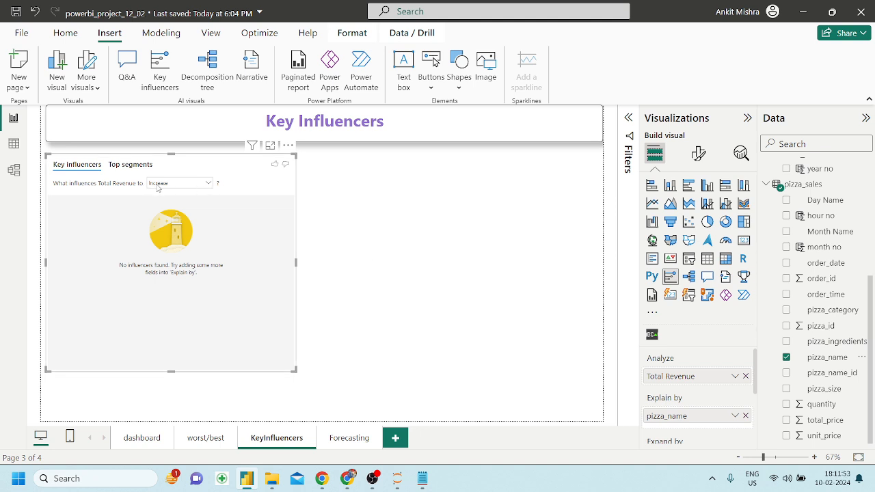
scroll(703, 410, down, 2)
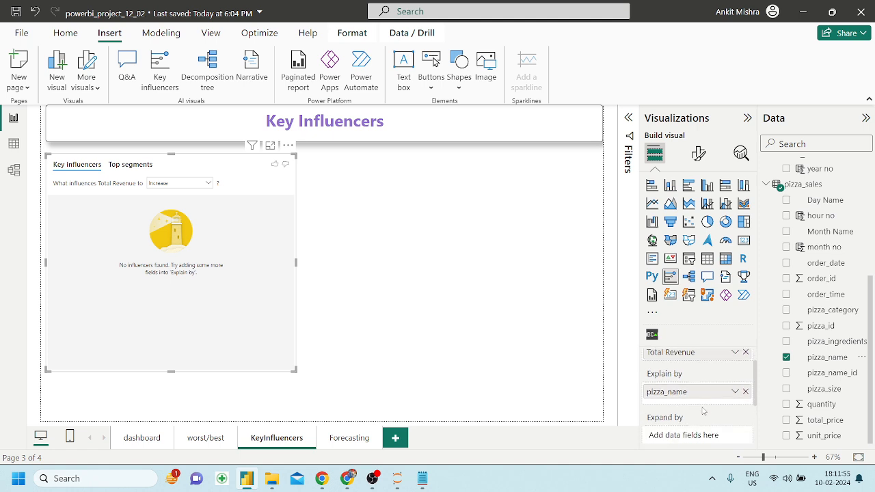
scroll(703, 411, up, 1)
scroll(703, 411, down, 1)
scroll(703, 411, up, 1)
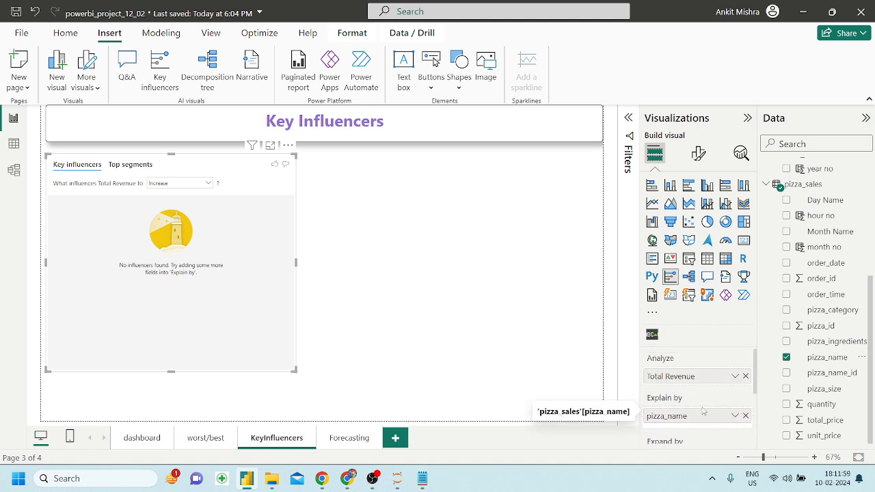
scroll(730, 381, down, 1)
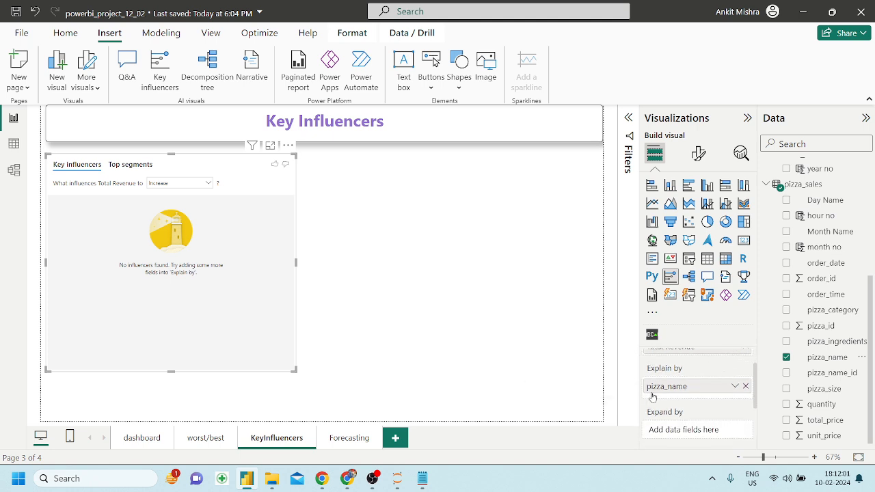
scroll(724, 414, down, 1)
scroll(724, 416, up, 2)
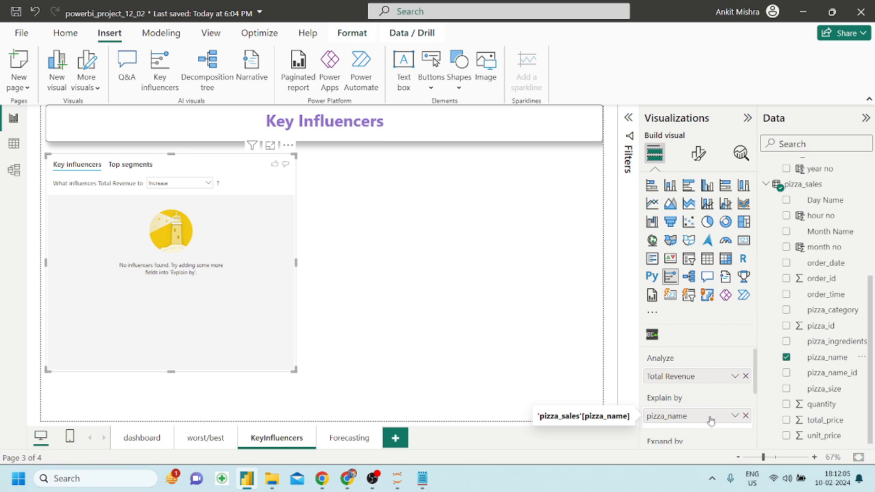
scroll(711, 420, down, 1)
drag(697, 382, 724, 369)
scroll(723, 372, up, 1)
scroll(721, 383, down, 1)
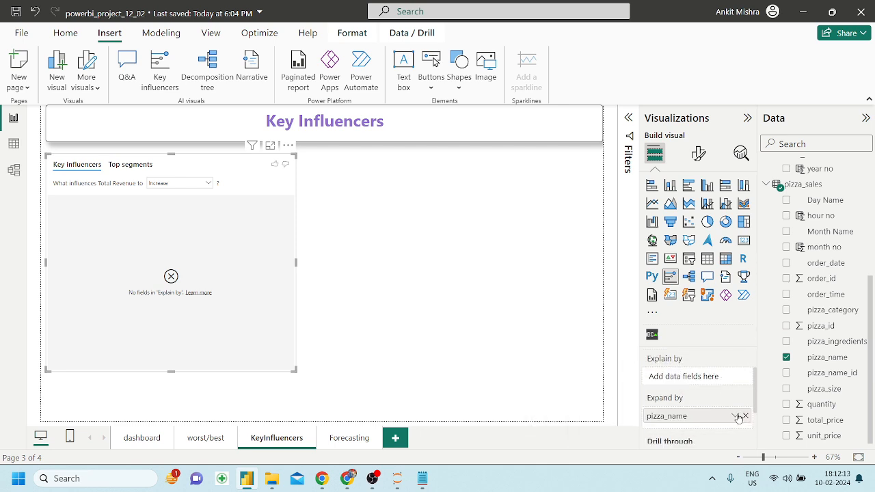
click(745, 415)
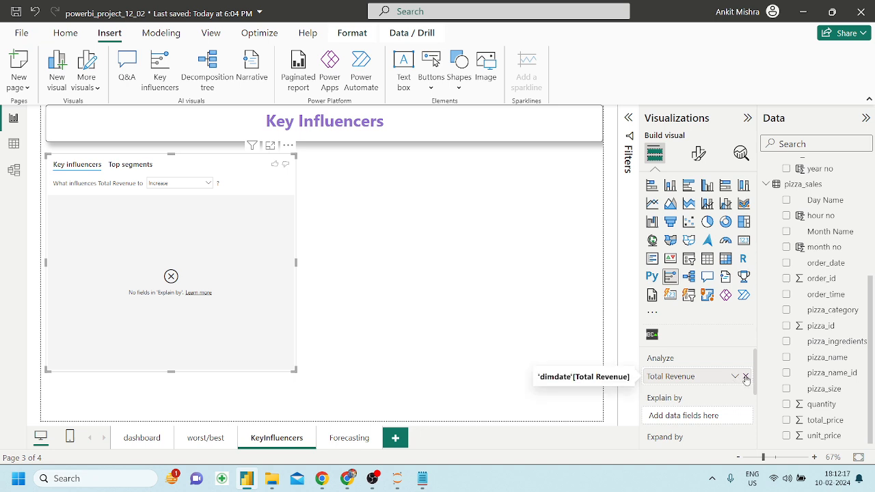
Analyze total_price explained by pizza_size, comparing Decrease and Increase views.
click(745, 377)
drag(828, 421, 715, 380)
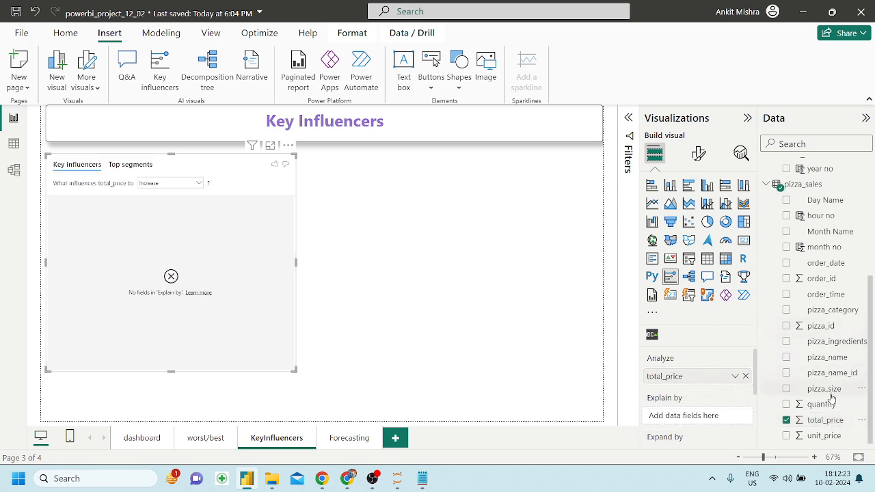
drag(831, 390, 700, 422)
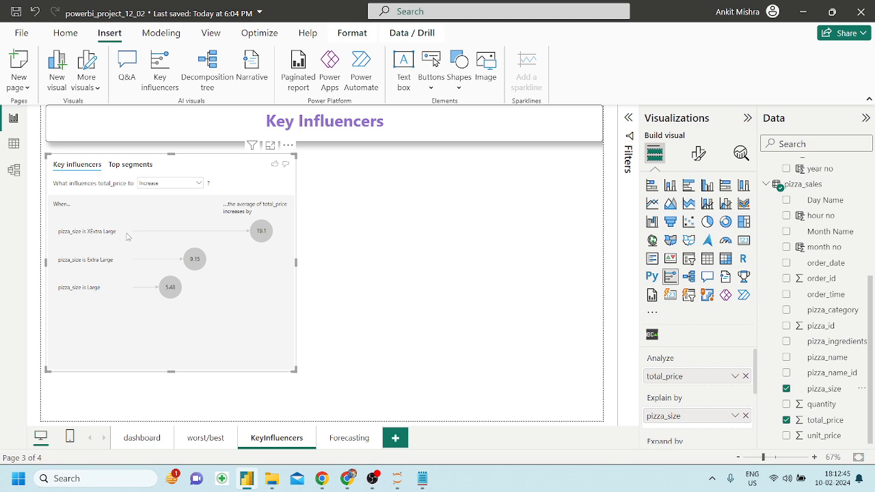
click(153, 181)
click(153, 208)
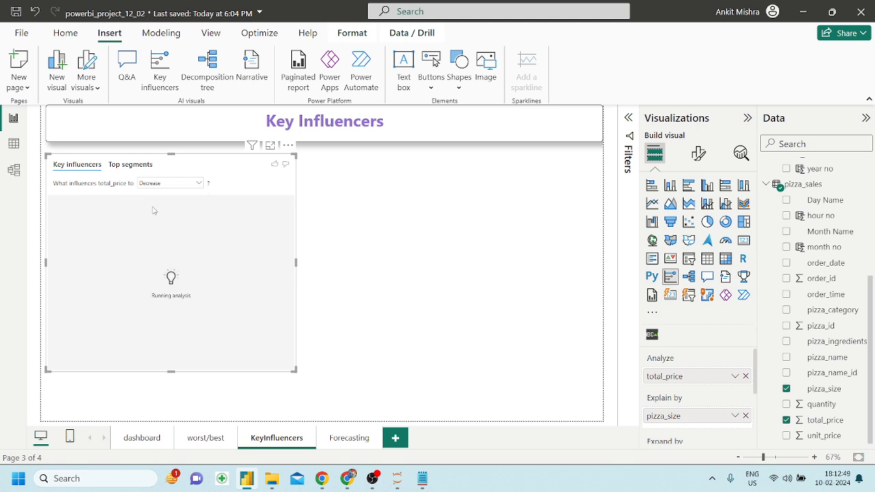
click(157, 183)
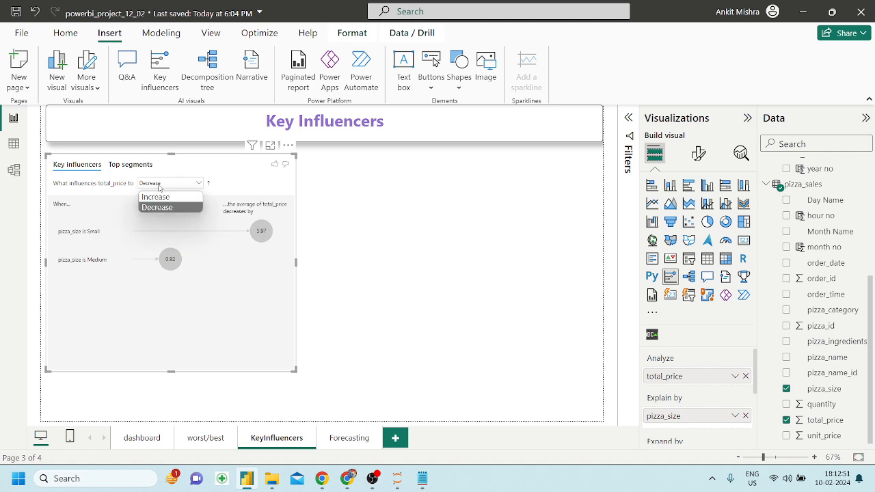
click(160, 197)
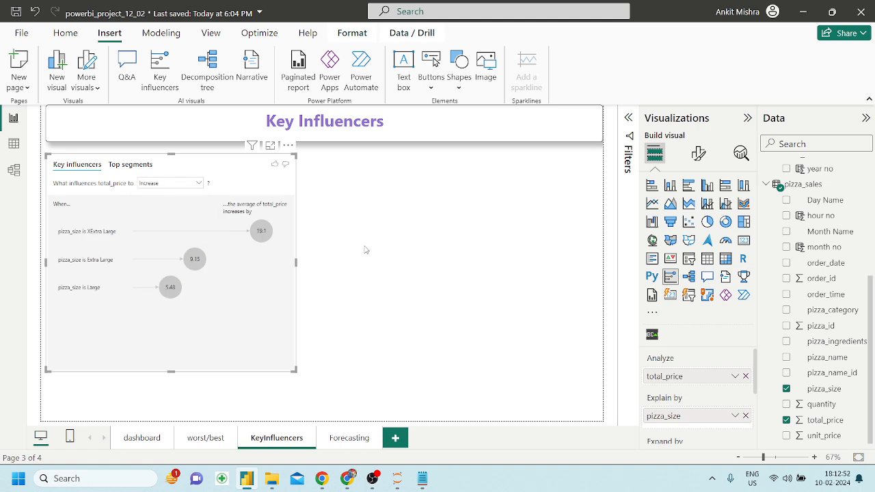
Explain total_price by pizza_name instead of pizza_size and enlarge the visual.
click(748, 416)
drag(827, 357, 700, 413)
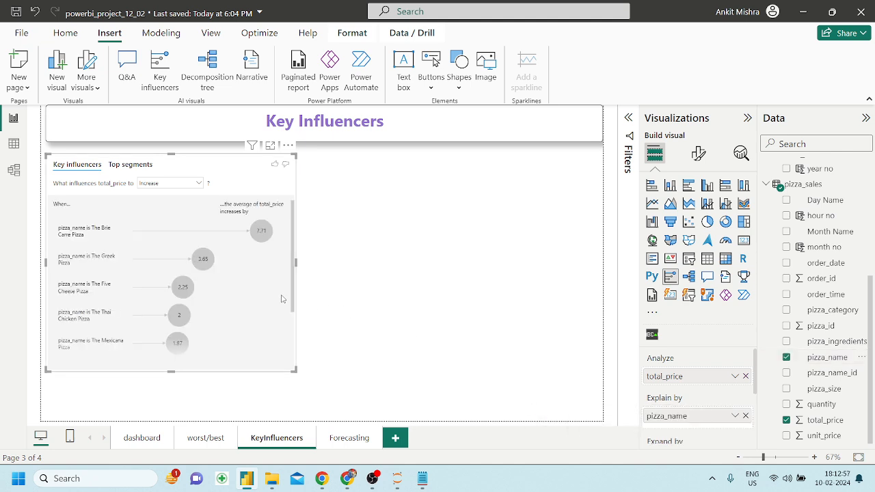
drag(294, 369, 340, 392)
scroll(228, 349, down, 1)
scroll(228, 350, up, 1)
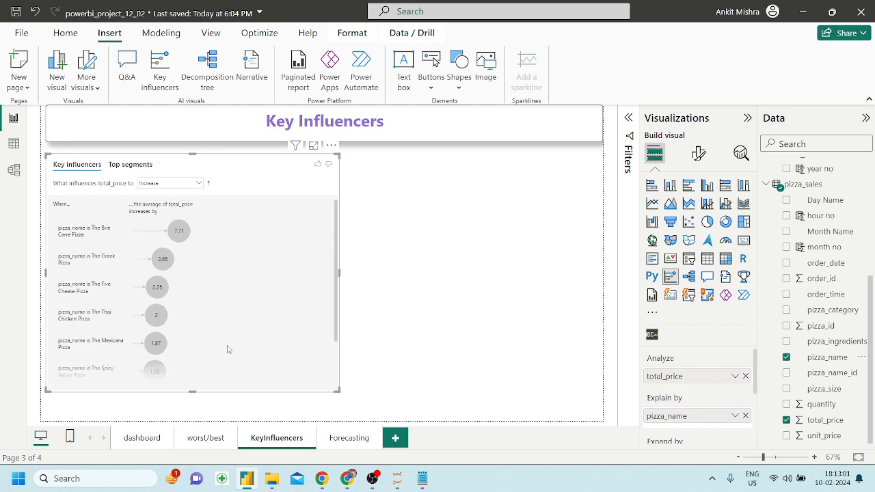
Admit the waiting participant to the Google Meet call in Chrome.
click(347, 479)
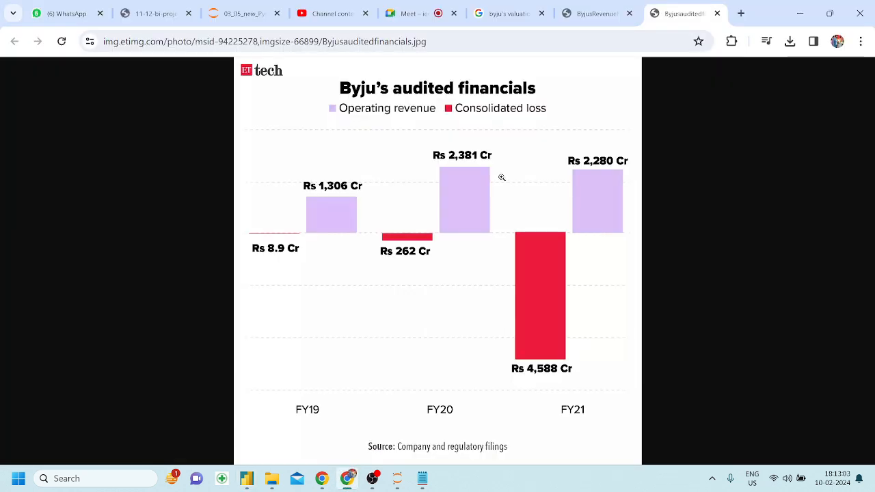
click(419, 7)
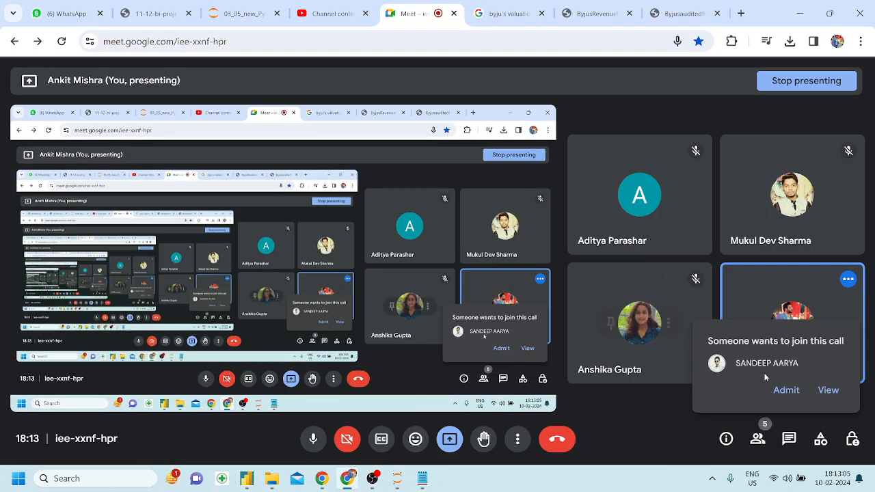
click(786, 393)
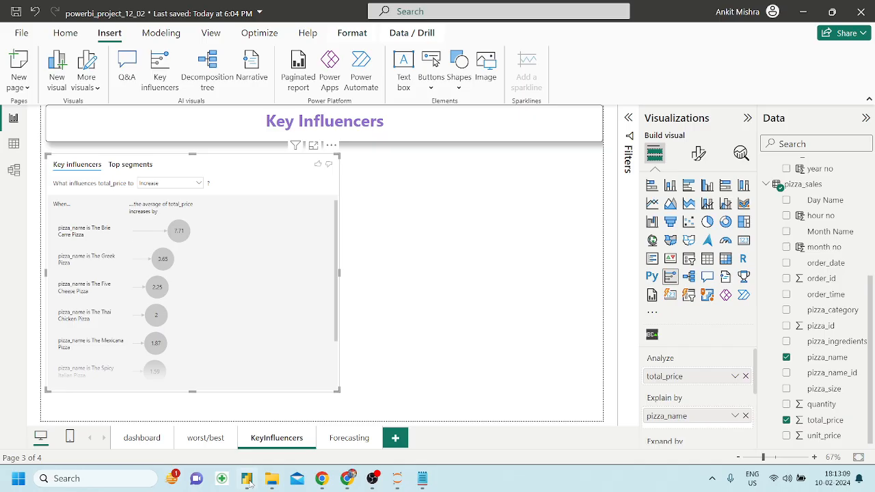
Check the 11-12-bi-project PDF's reference layout, then return to Power BI Desktop.
click(247, 479)
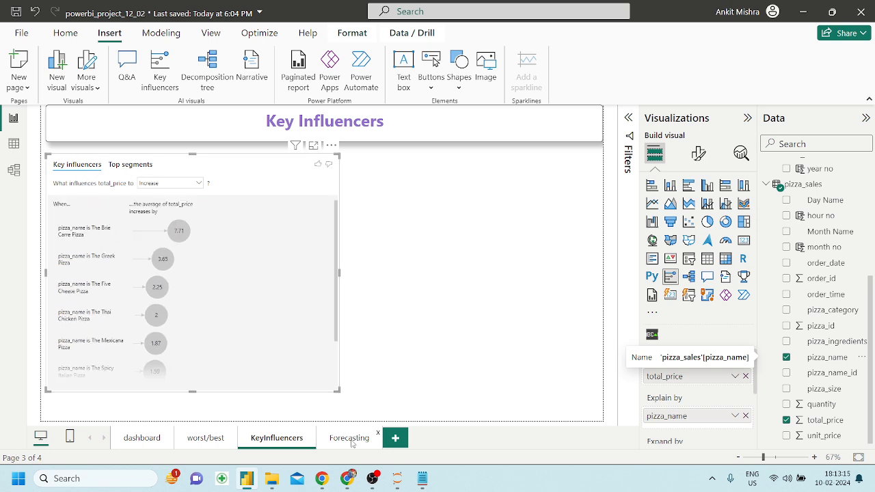
click(347, 479)
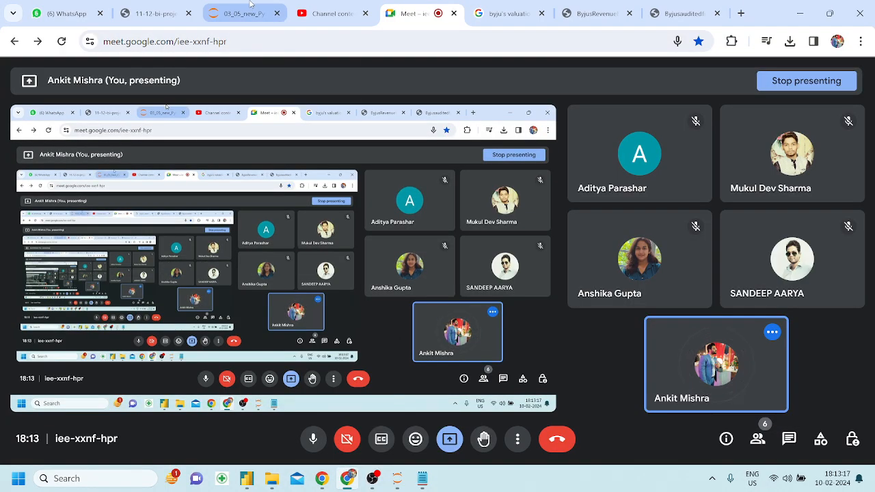
click(158, 9)
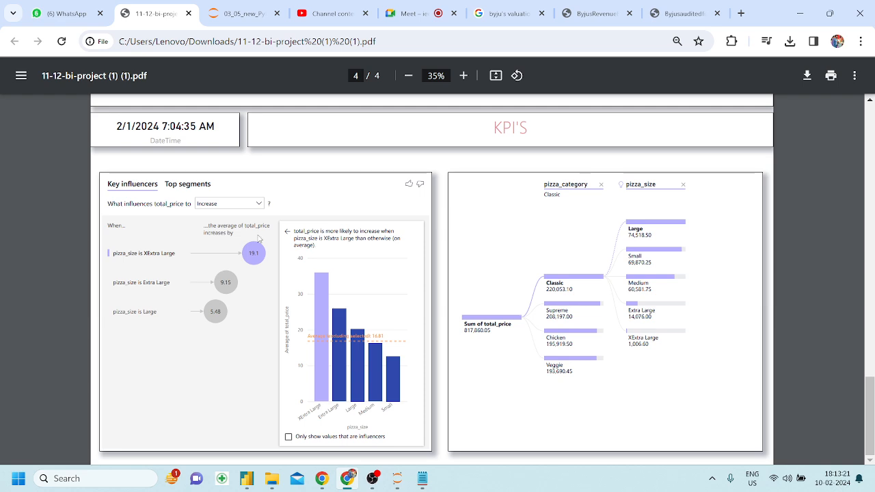
click(247, 479)
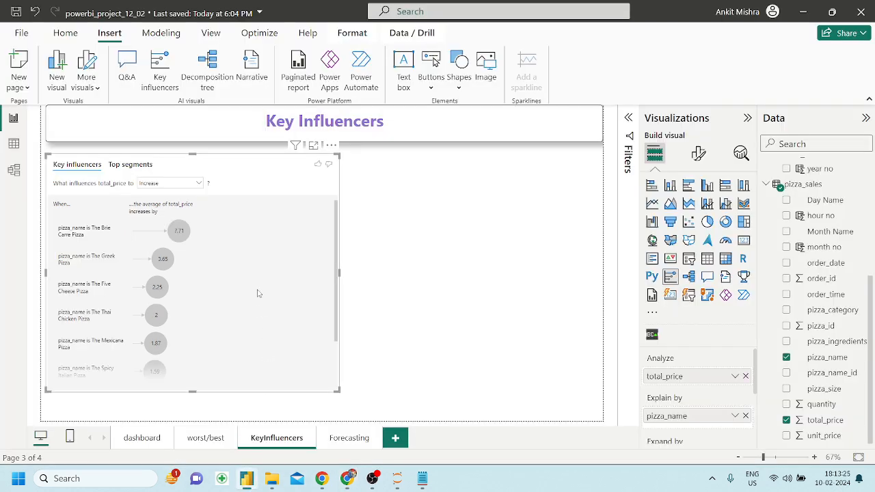
Replace pizza_name with pizza_category in the Key Influencers Explain by well.
click(176, 231)
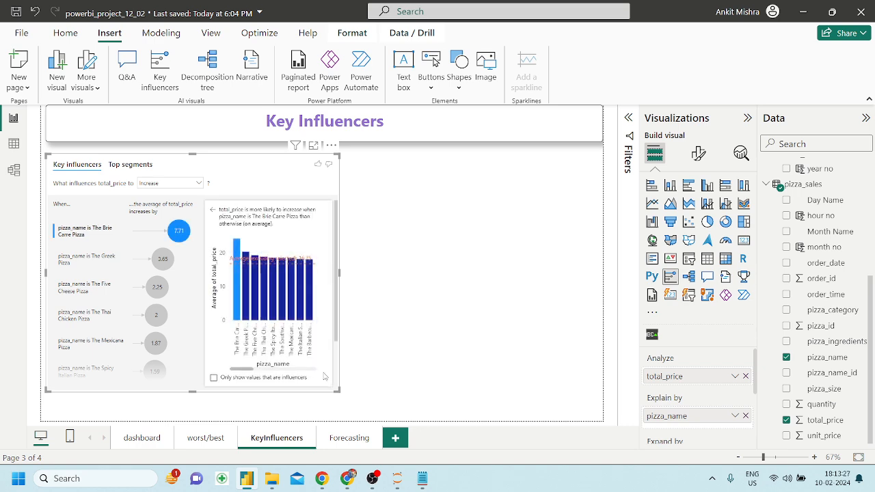
drag(336, 389, 389, 399)
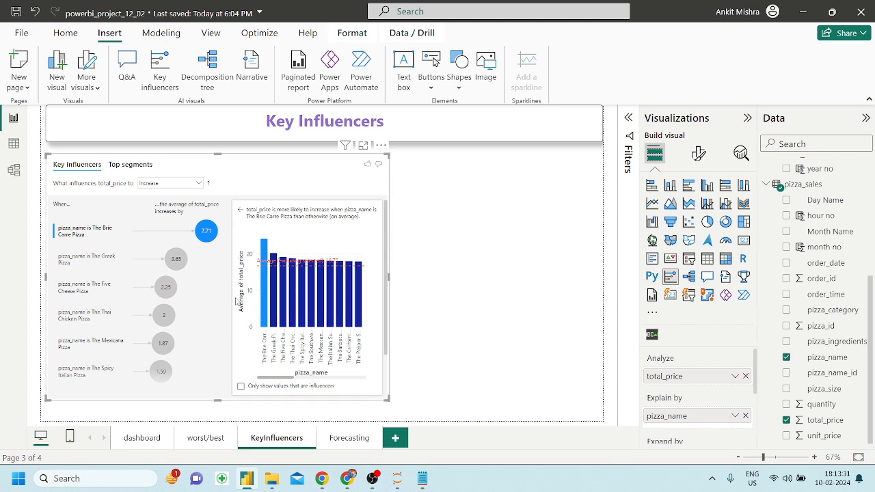
drag(754, 420, 812, 403)
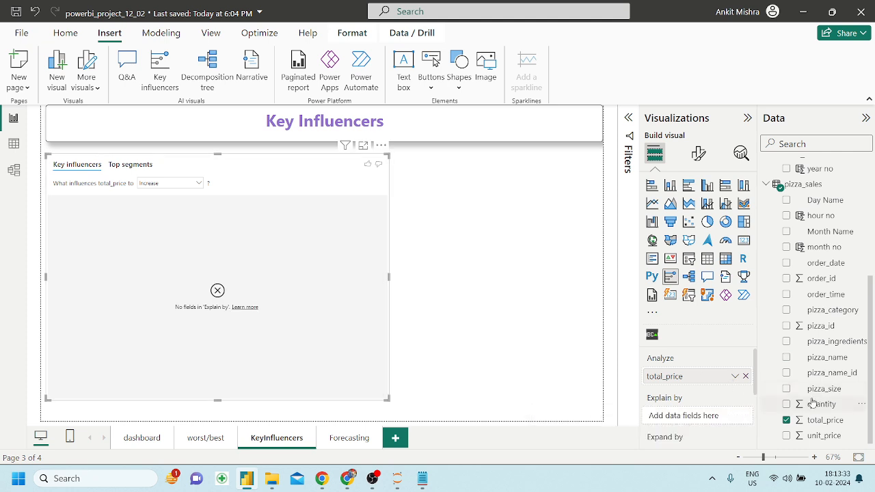
drag(830, 311, 711, 420)
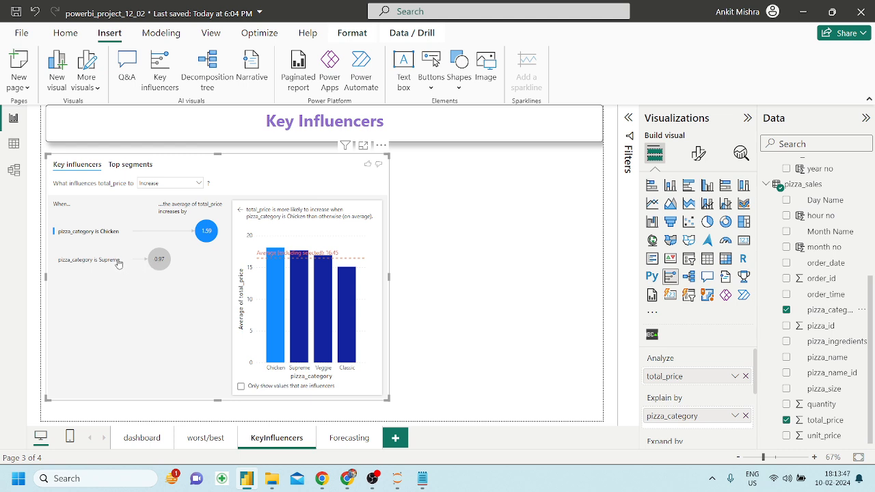
Check the Decrease view, switch back to Increase, and resize the Key Influencers visual.
click(177, 183)
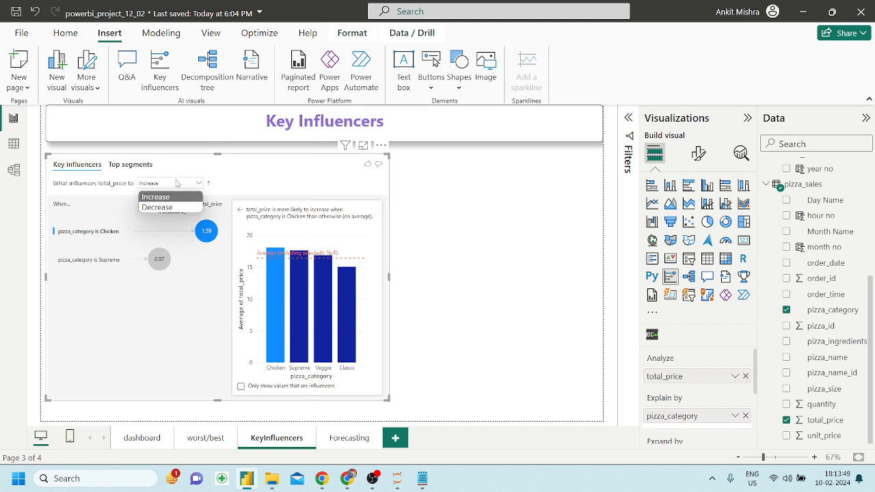
click(164, 209)
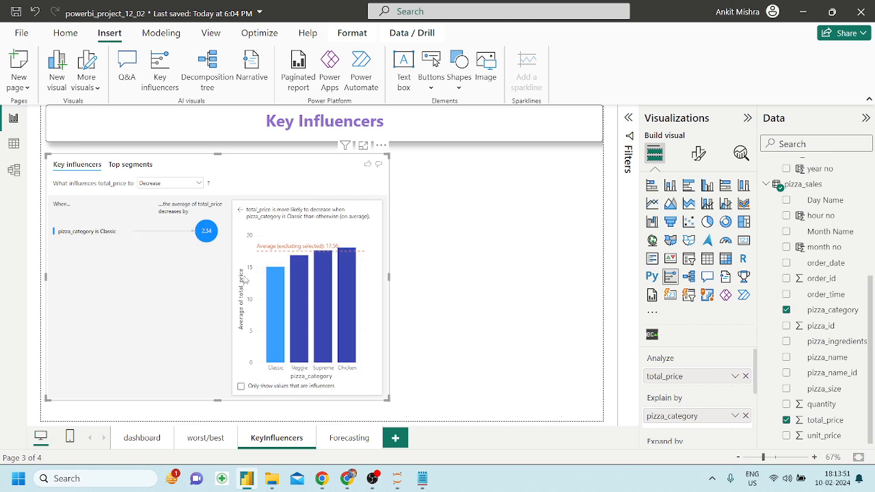
drag(173, 192, 158, 194)
click(156, 188)
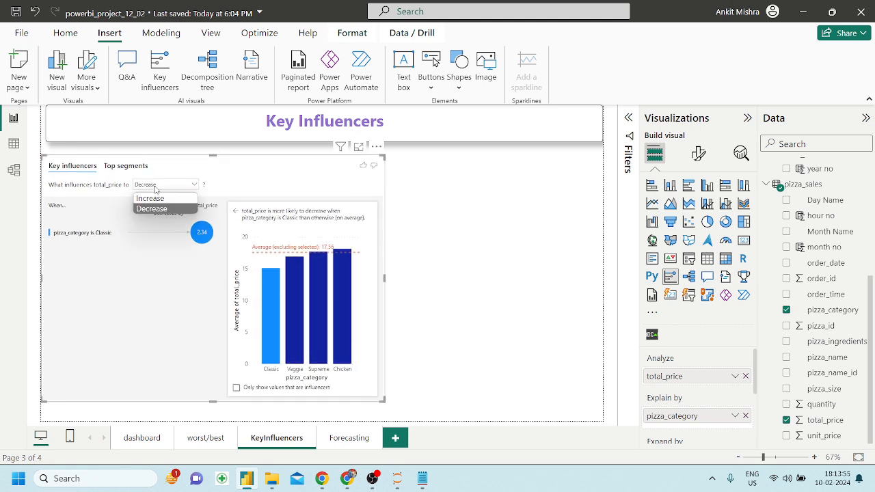
click(154, 196)
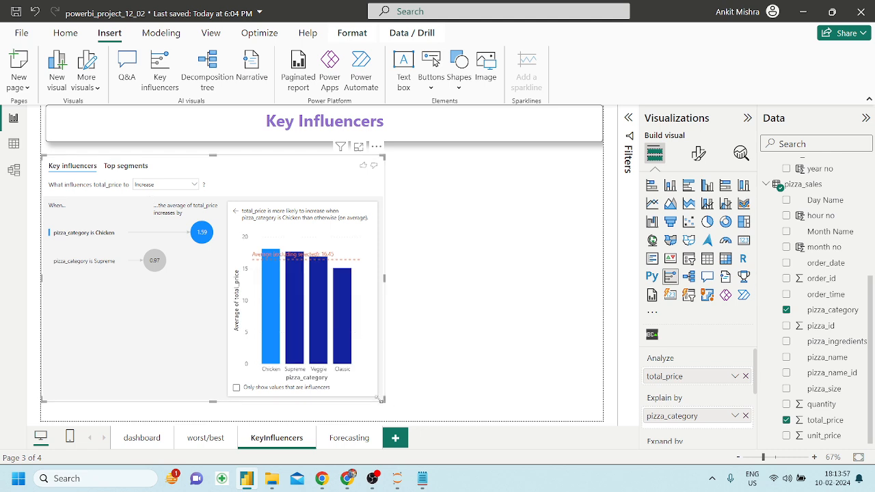
mouse_move(382, 400)
mouse_down()
mouse_move(345, 395)
mouse_move(370, 406)
mouse_up()
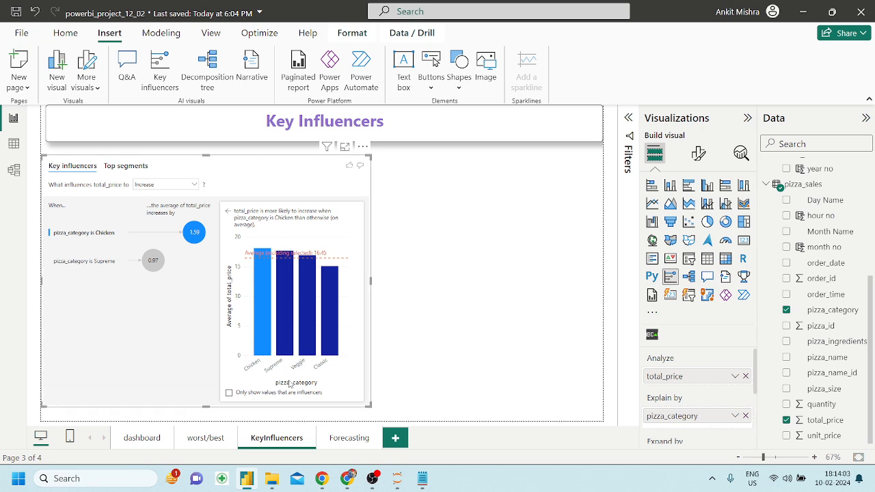
Swap pizza_category for pizza_size in Explain by, charting only influencer sizes.
click(229, 394)
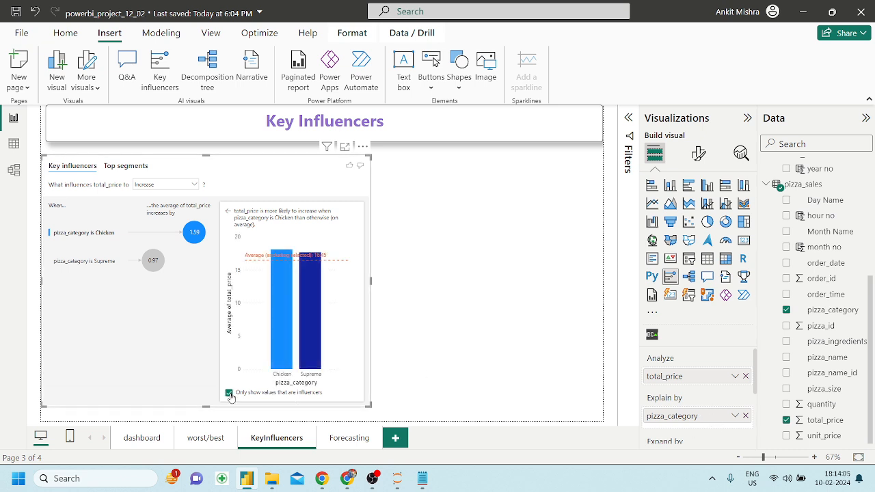
click(229, 394)
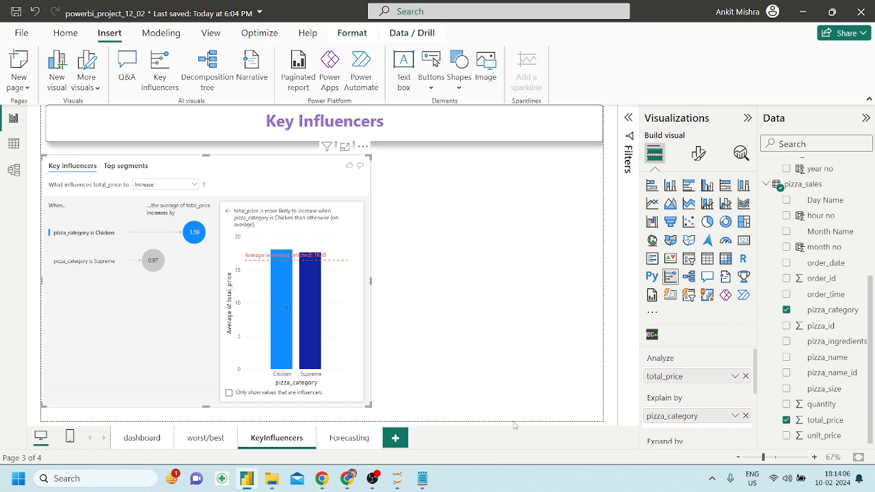
click(746, 416)
drag(824, 389, 699, 415)
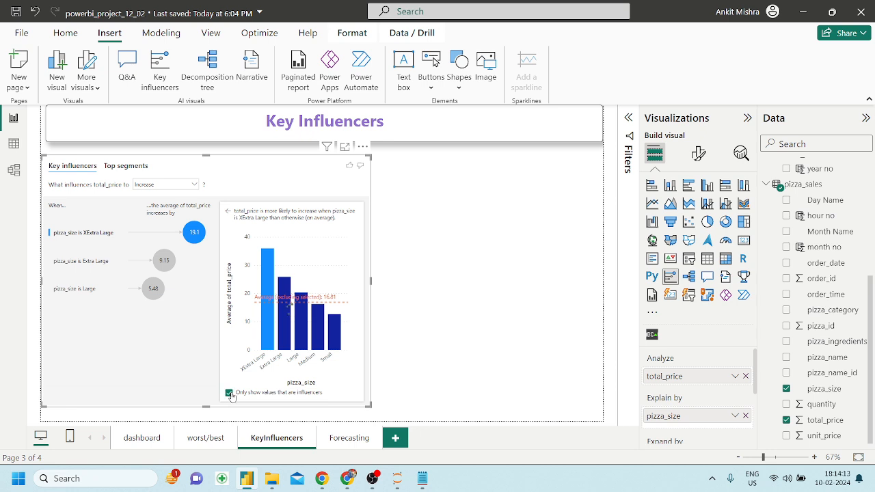
click(229, 394)
click(229, 394)
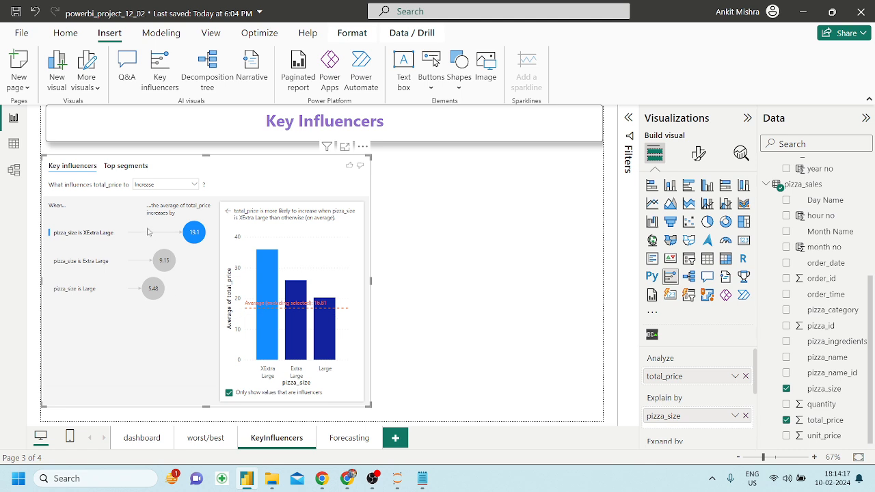
Review Decrease and Top segments, return to Increase, then resize and reposition the visual.
click(152, 186)
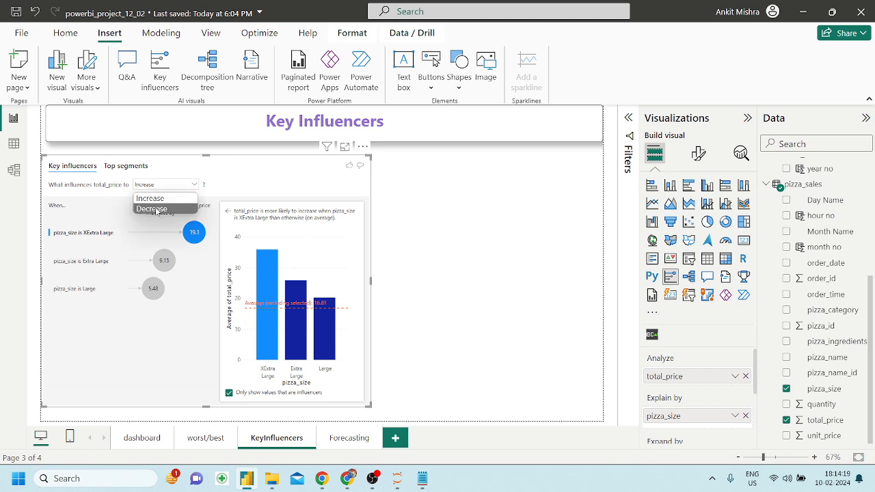
click(156, 211)
click(167, 185)
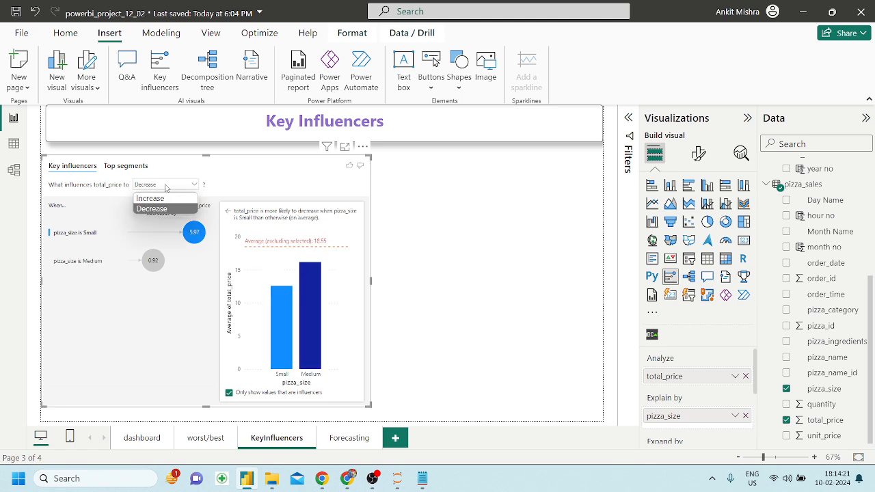
click(151, 200)
click(131, 166)
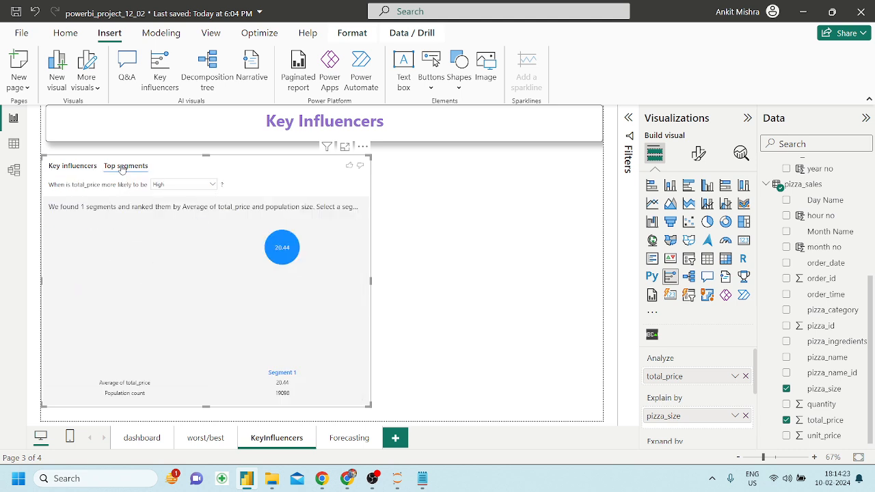
click(72, 166)
drag(370, 405, 363, 395)
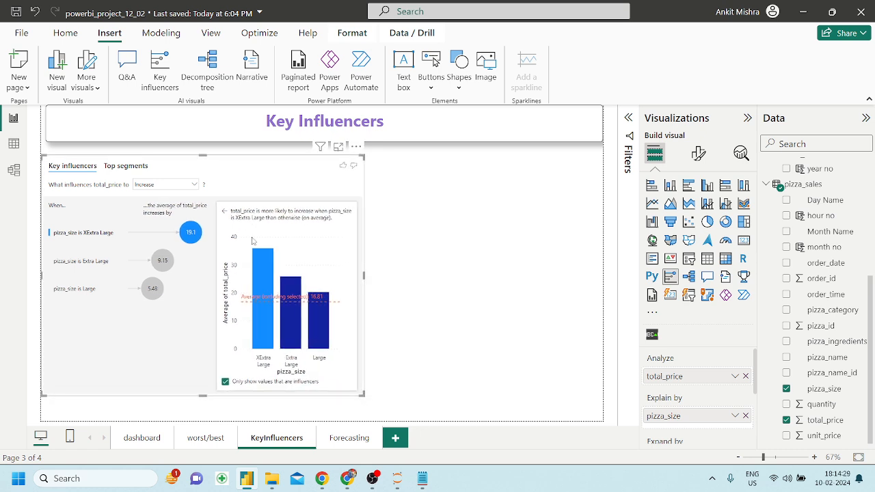
drag(238, 172, 252, 171)
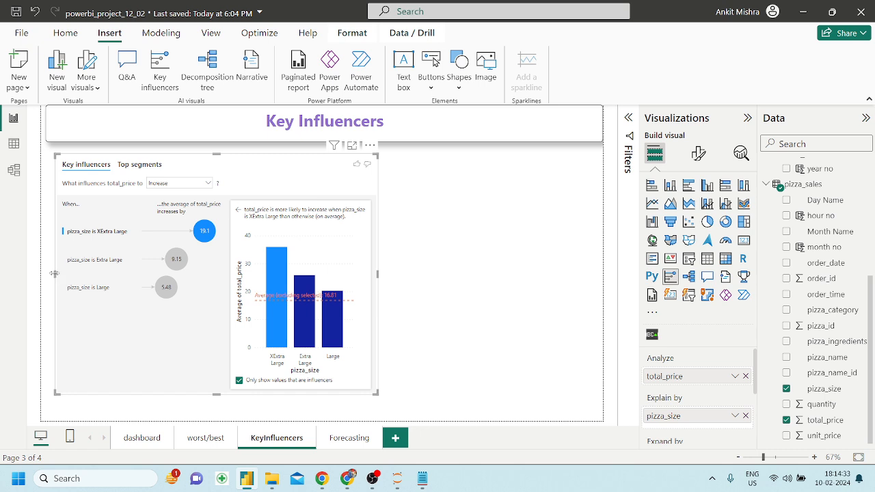
drag(54, 273, 46, 278)
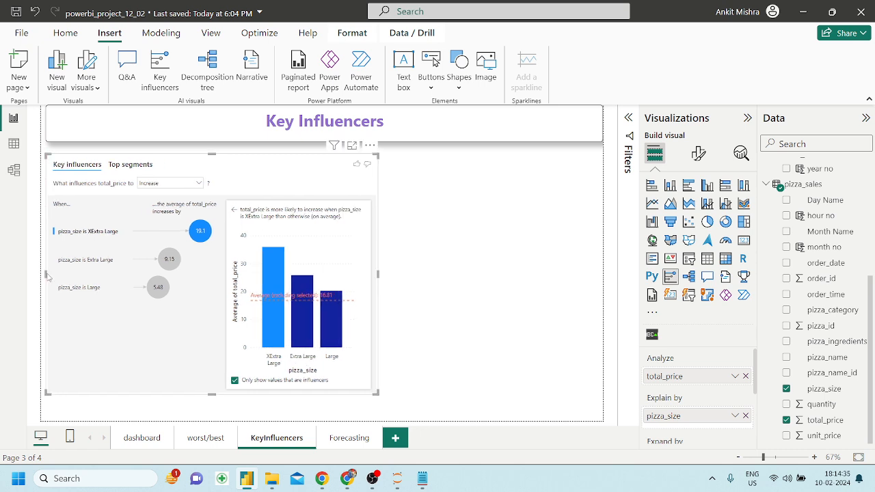
Resize the Key Influencers visual taller and narrower, then go to the worst/best page.
drag(212, 403, 214, 412)
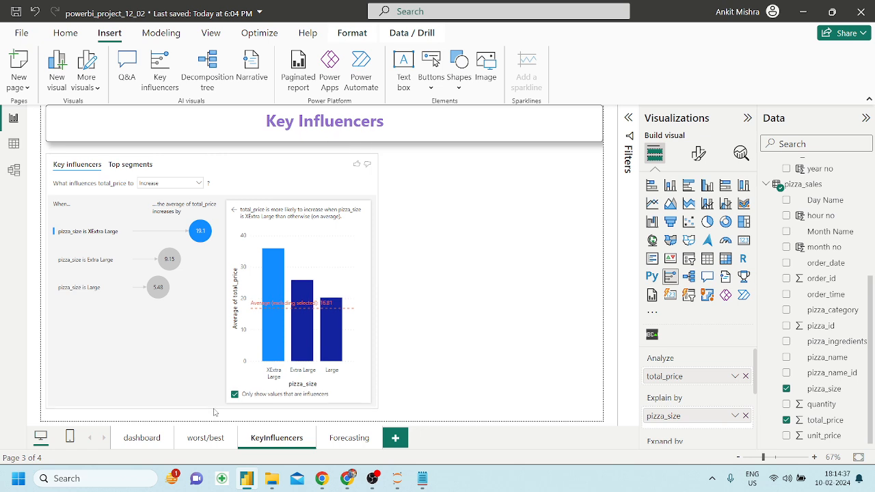
drag(378, 280, 345, 272)
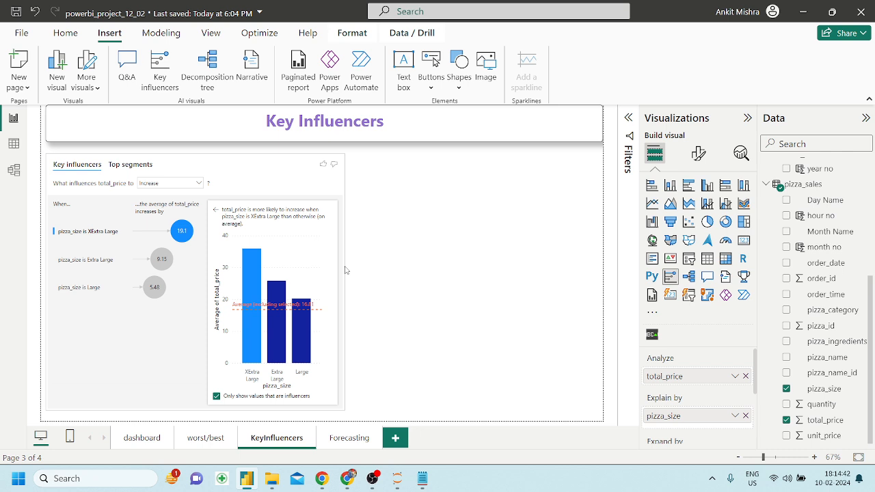
click(420, 253)
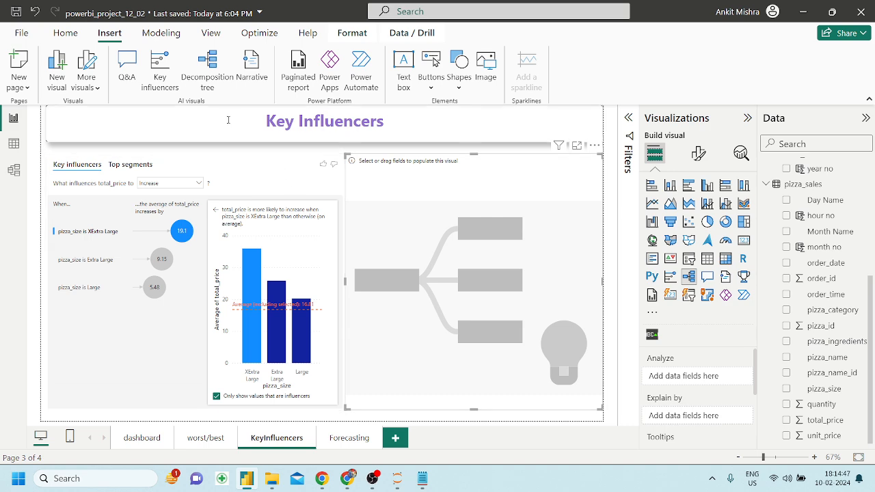
click(198, 440)
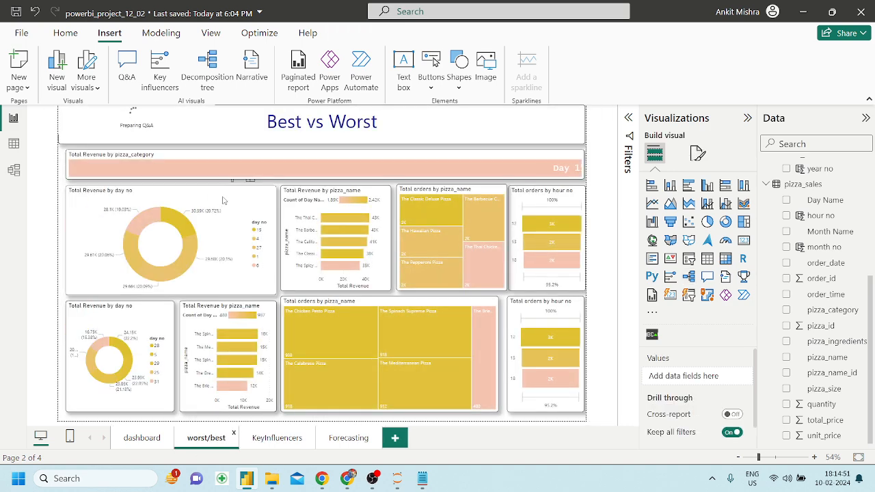
Format-paint the Total Revenue by day donut's style onto the Key Influencers visual.
click(221, 199)
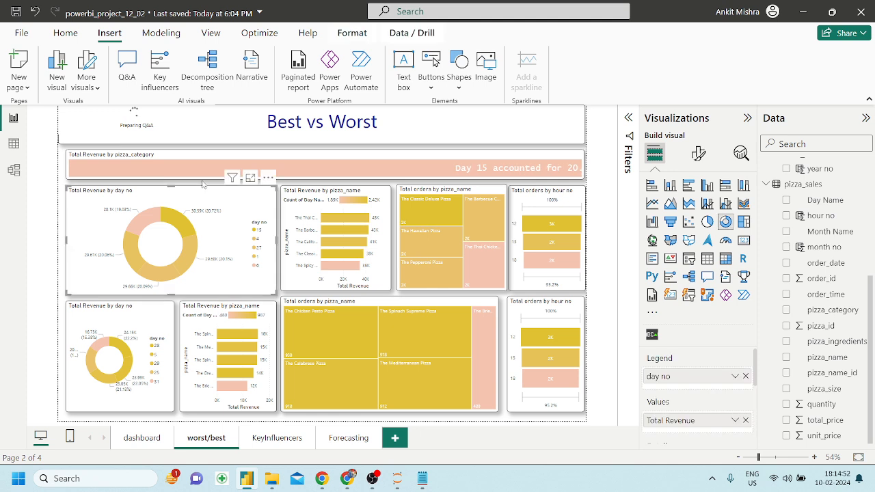
click(65, 33)
click(74, 86)
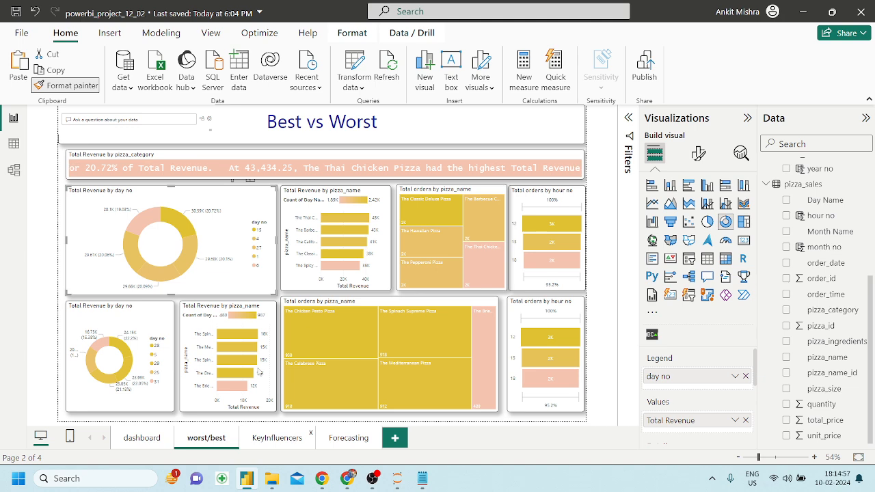
click(293, 438)
click(232, 172)
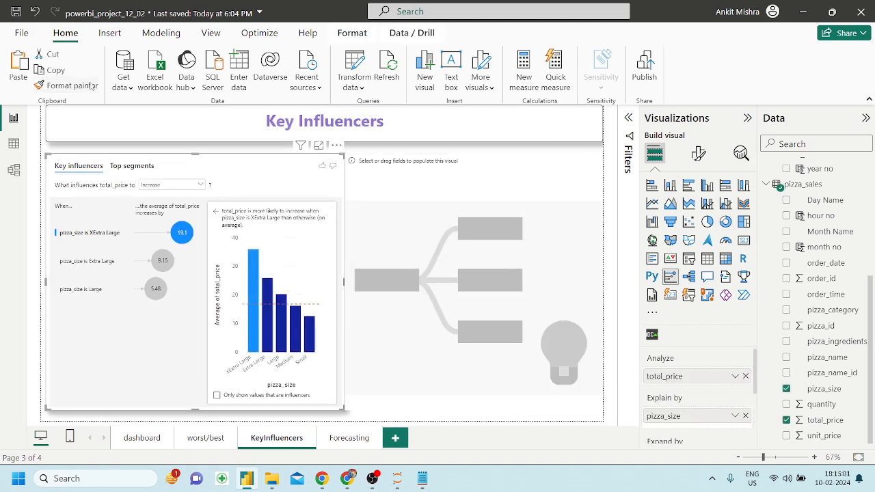
Format-paint the same style onto the empty decomposition tree and adjust its edge.
click(67, 86)
click(373, 170)
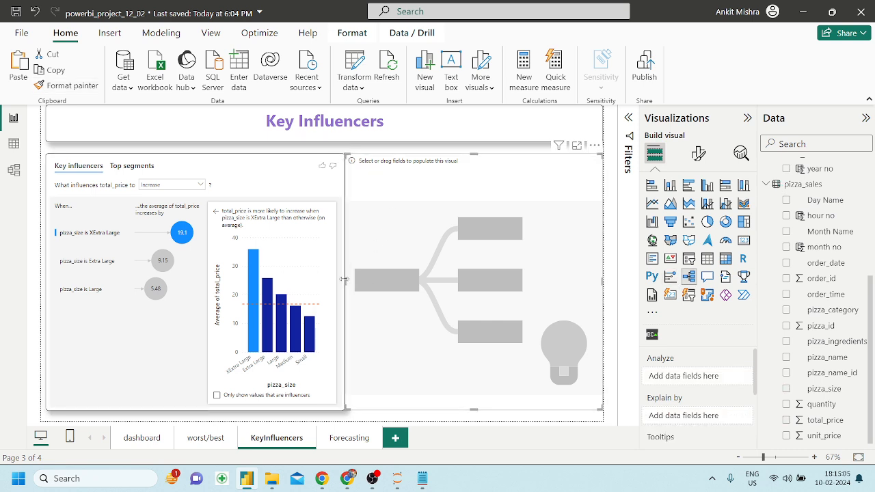
drag(346, 280, 351, 280)
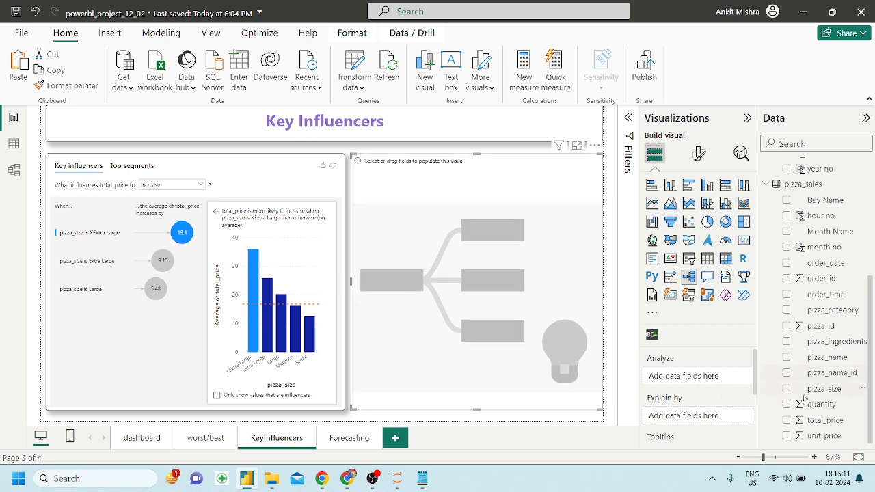
Note the Sum of total_price and pizza_category labels in the reference PDF, then return to Power BI.
click(344, 484)
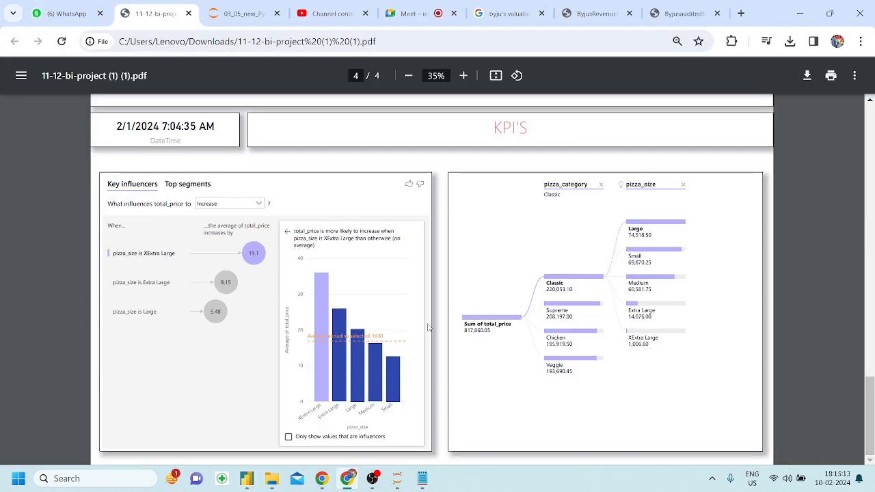
scroll(478, 325, up, 2)
drag(471, 322, 552, 322)
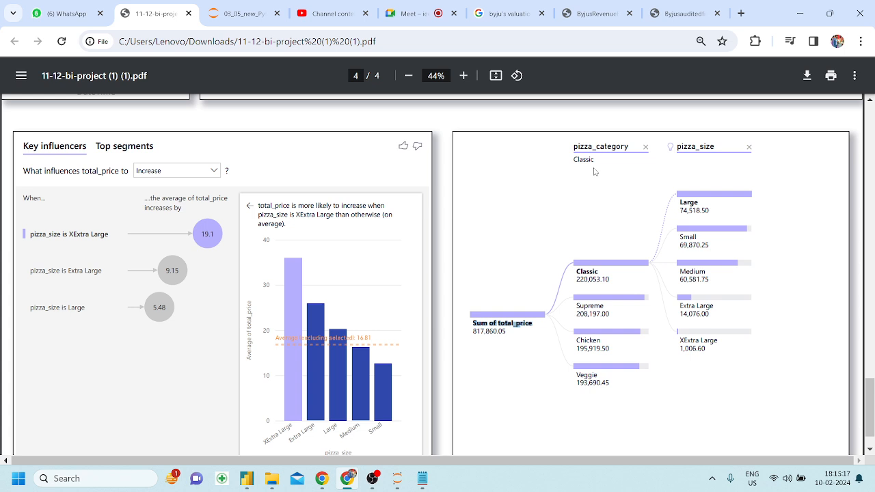
drag(593, 146, 720, 146)
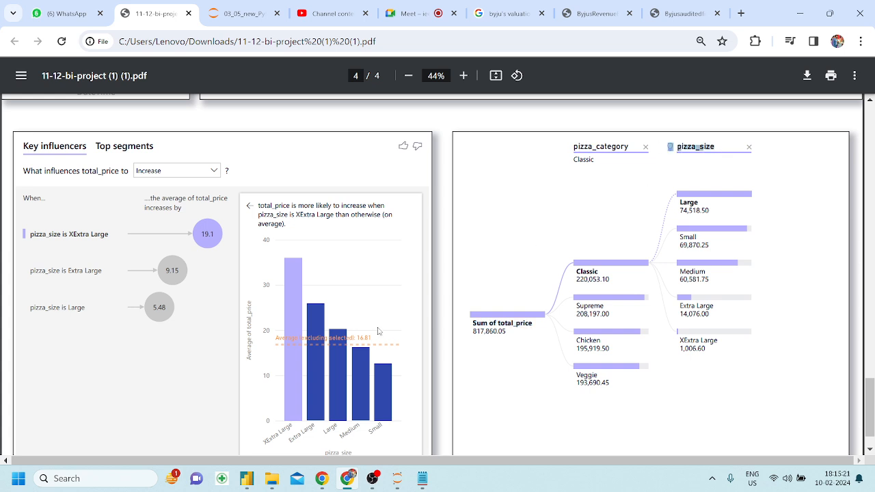
click(257, 473)
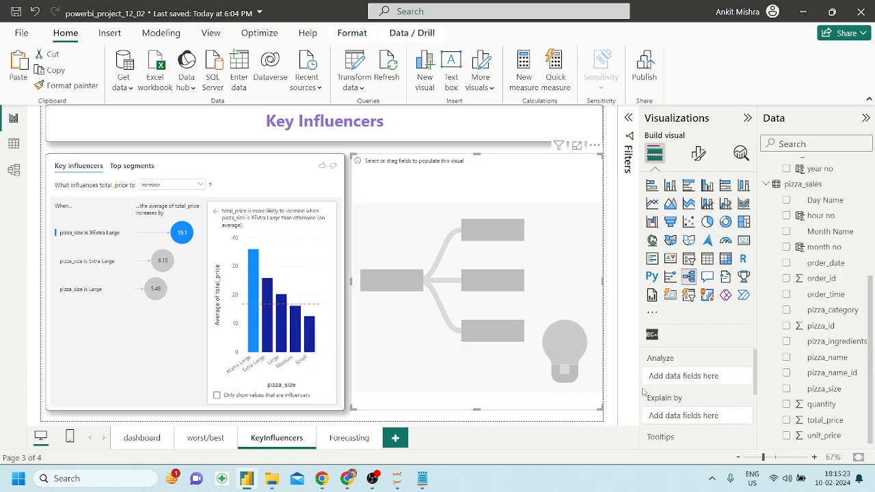
Put Total Revenue into the decomposition tree's Analyze well.
scroll(694, 388, down, 1)
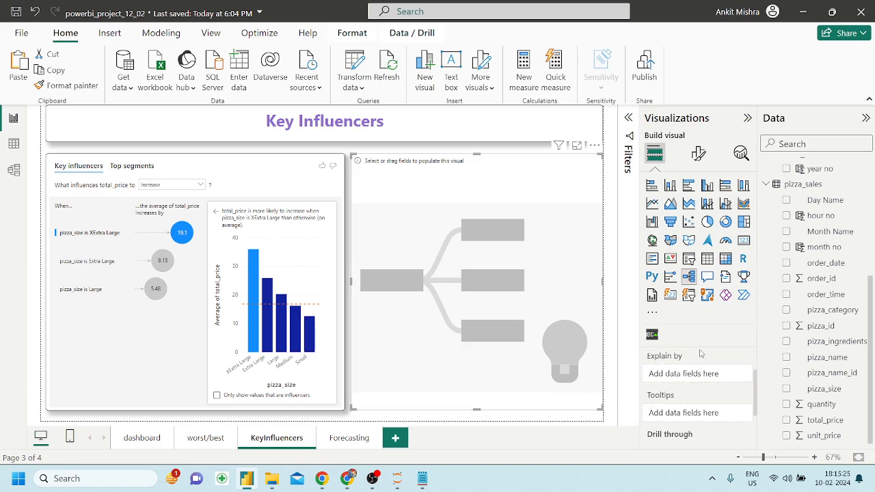
scroll(700, 370, up, 1)
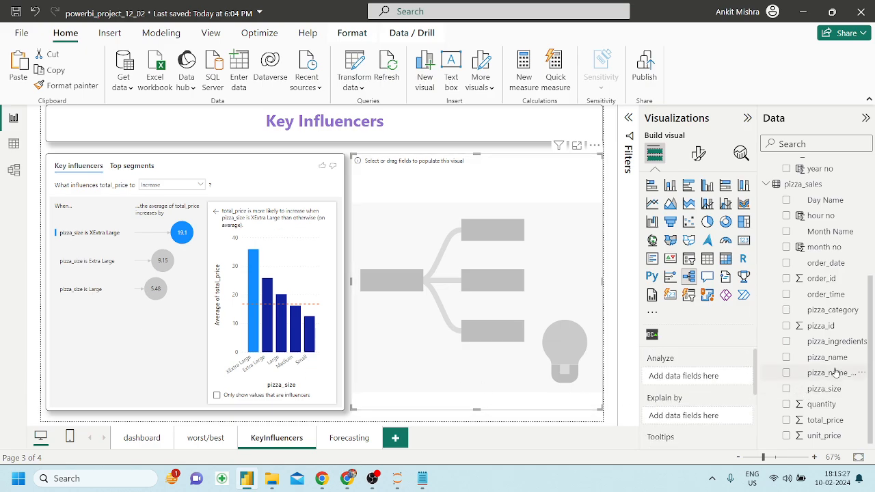
scroll(836, 370, up, 4)
drag(833, 329, 711, 382)
Add pizza_category, pizza_size and pizza_name to the tree's Explain by well.
scroll(707, 380, down, 2)
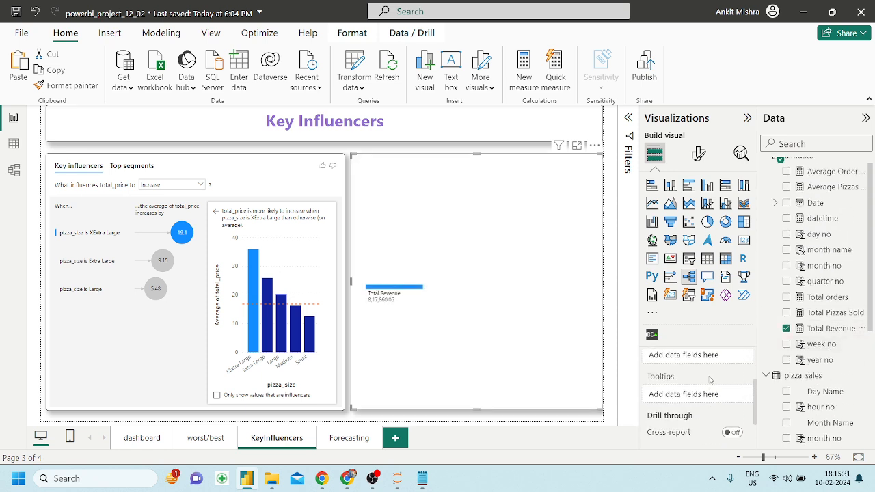
scroll(707, 380, up, 1)
scroll(827, 393, down, 3)
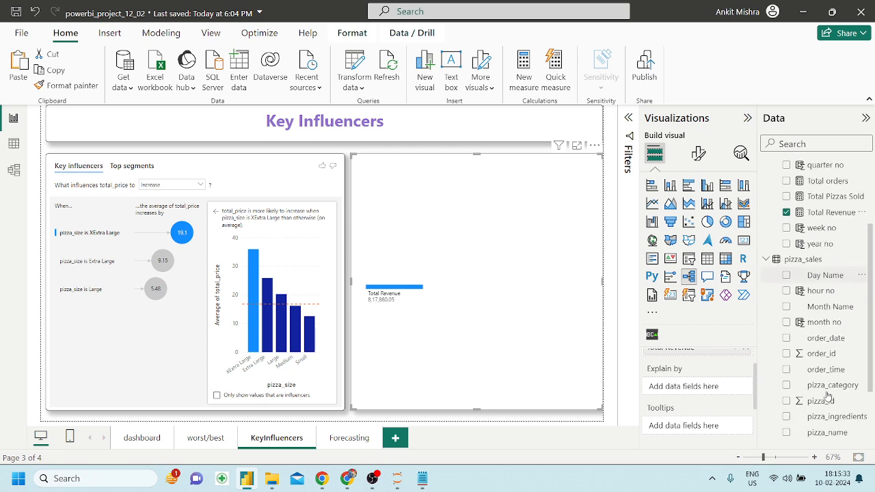
drag(832, 341, 720, 386)
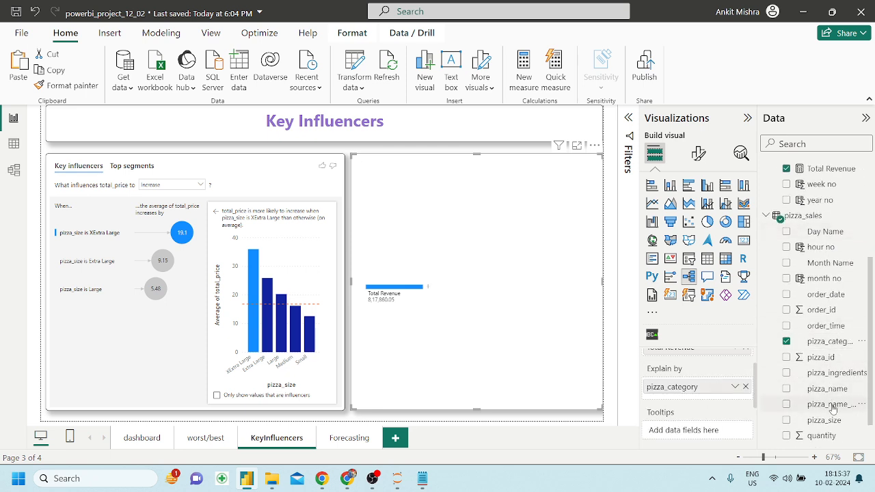
scroll(833, 409, down, 1)
drag(829, 390, 704, 402)
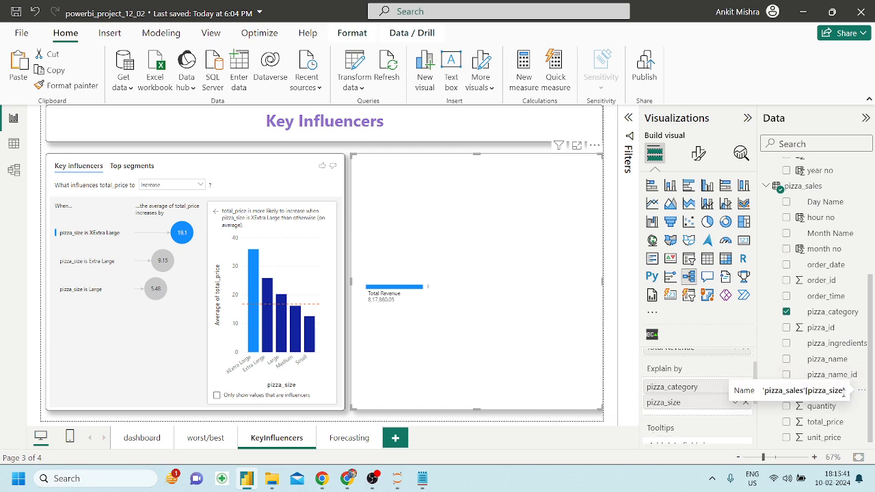
drag(842, 359, 715, 414)
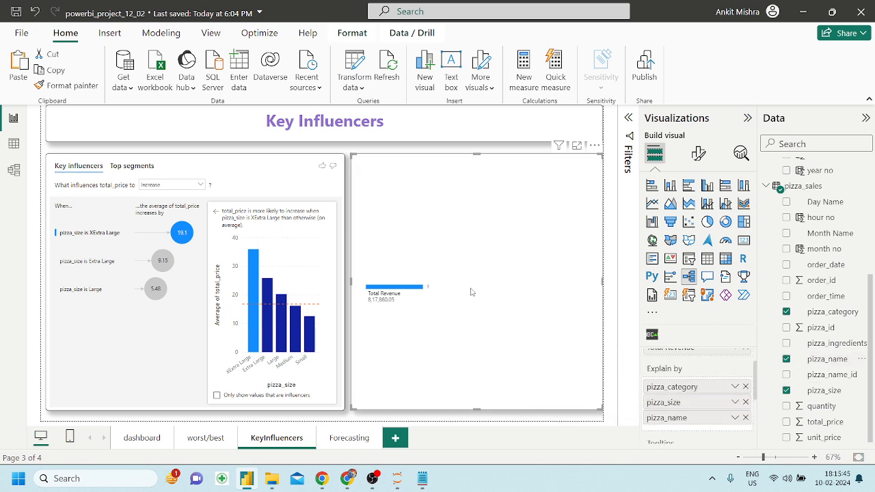
Split Total Revenue by pizza_size, Large by pizza_category, and Veggie by its highest factor.
click(428, 291)
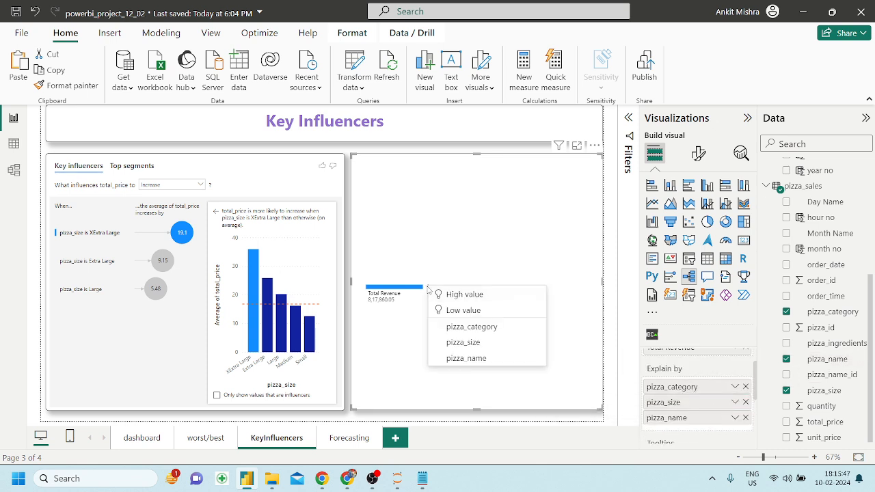
click(461, 297)
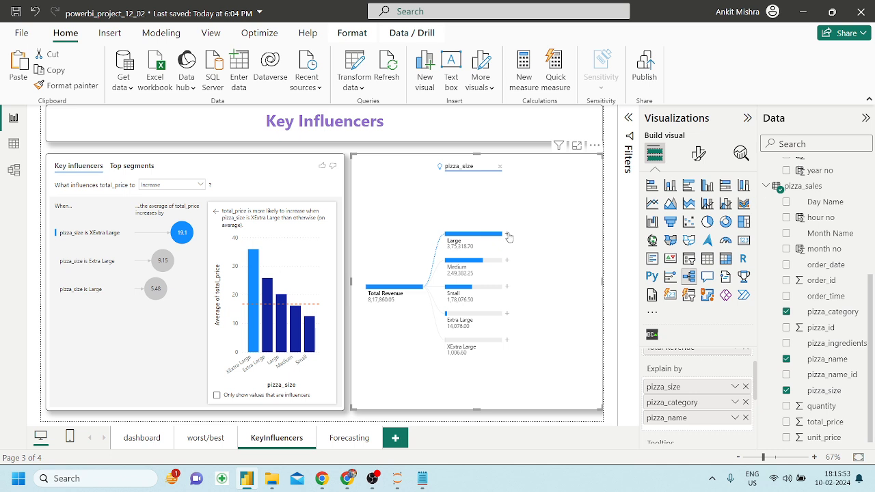
click(509, 236)
click(540, 247)
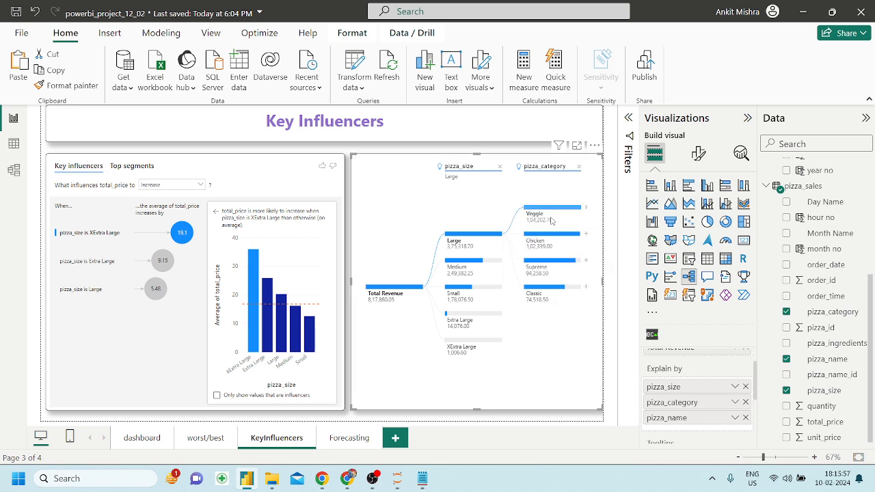
click(587, 210)
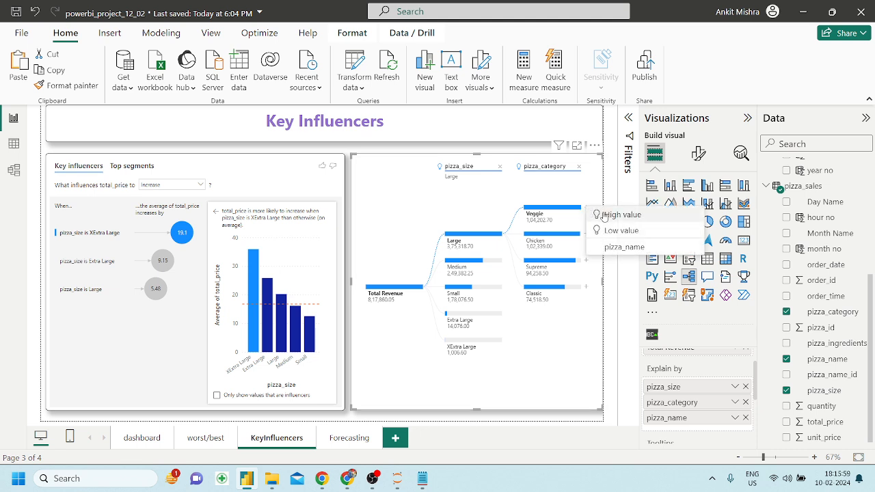
click(605, 215)
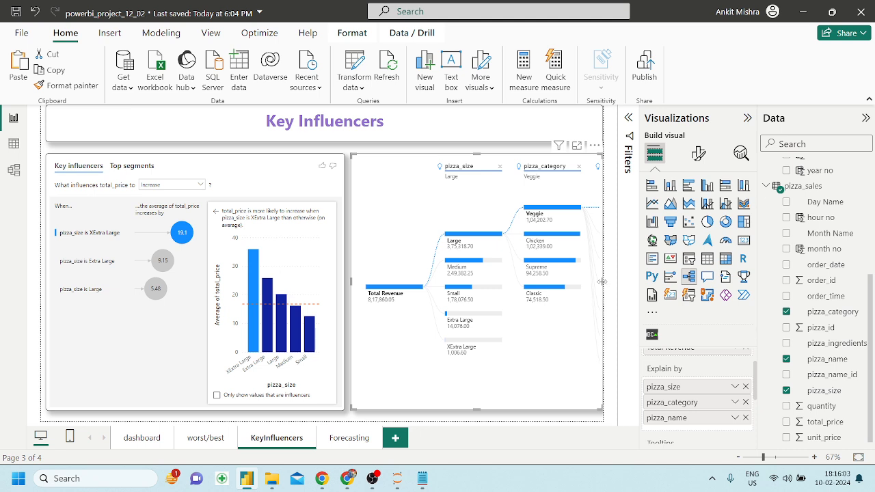
Remove pizza_name from the tree's Explain by fields and switch to the reference PDF.
click(746, 418)
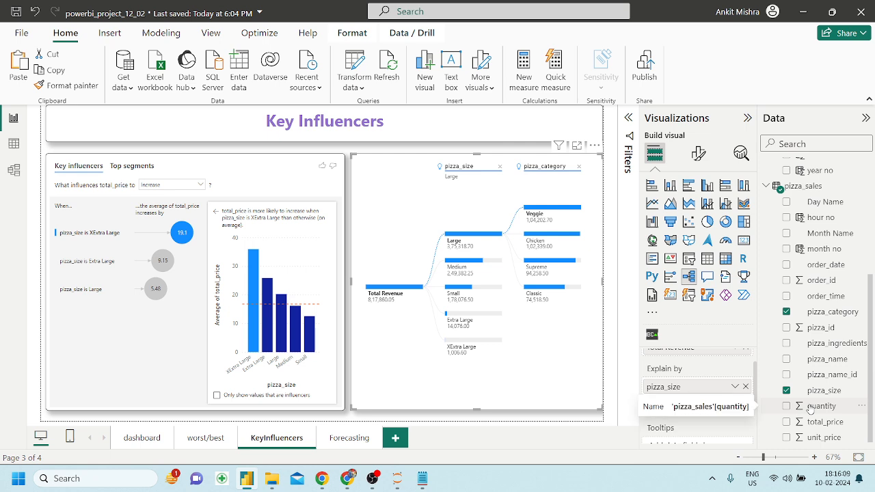
scroll(811, 409, down, 1)
scroll(810, 409, up, 3)
scroll(810, 409, down, 3)
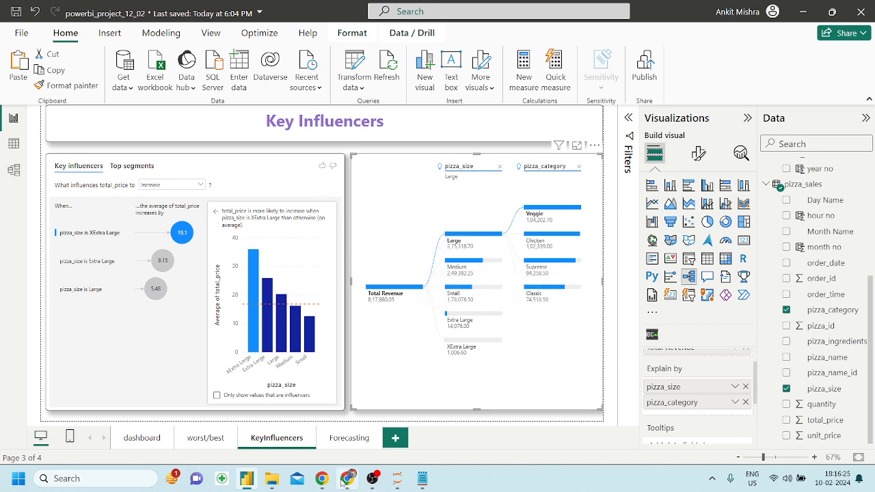
key(alt+Tab)
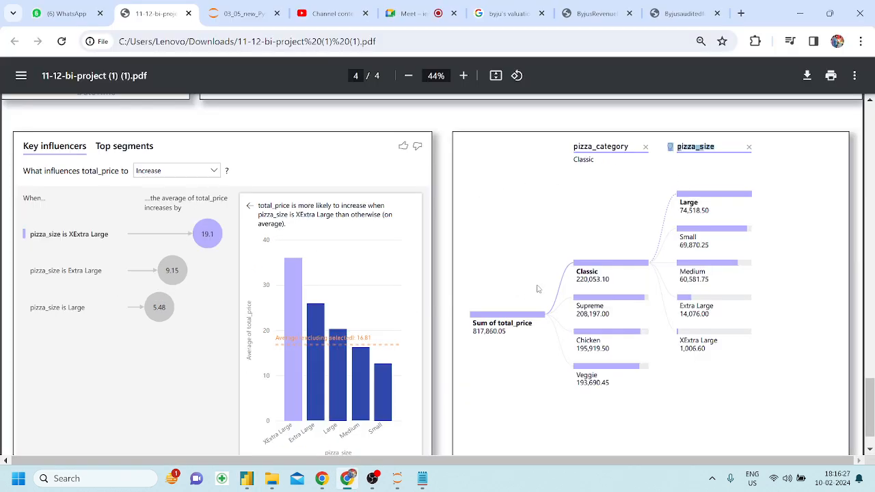
Return to Power BI and deselect the decomposition tree on the KeyInfluencers page.
click(247, 478)
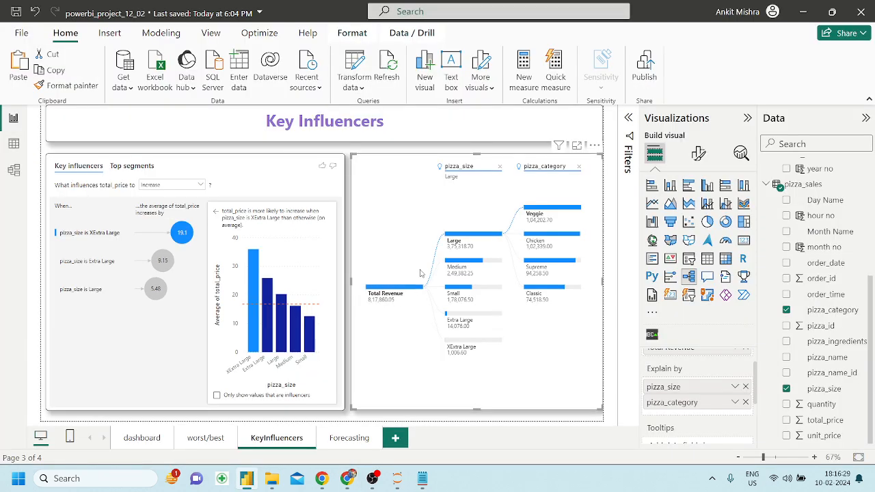
mouse_move(451, 240)
click(270, 152)
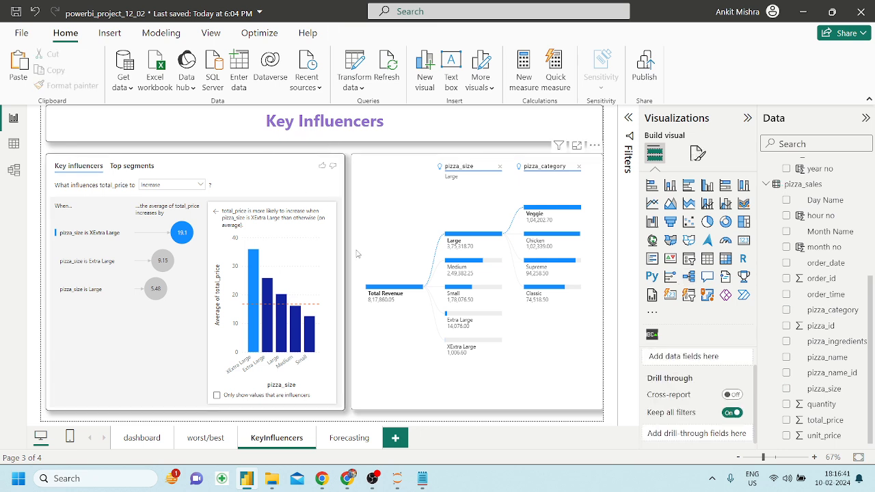
Visit the Forecasting, KeyInfluencers and worst/best pages, ending on the dashboard page.
click(342, 438)
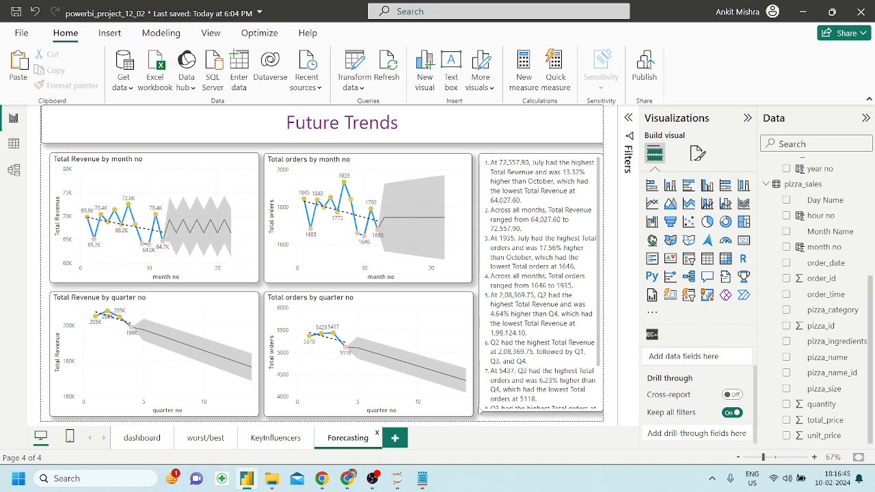
click(266, 441)
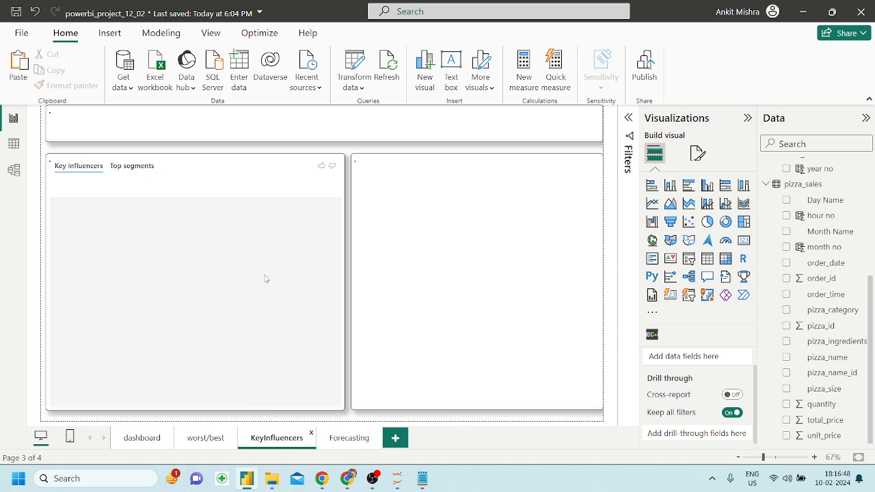
click(205, 438)
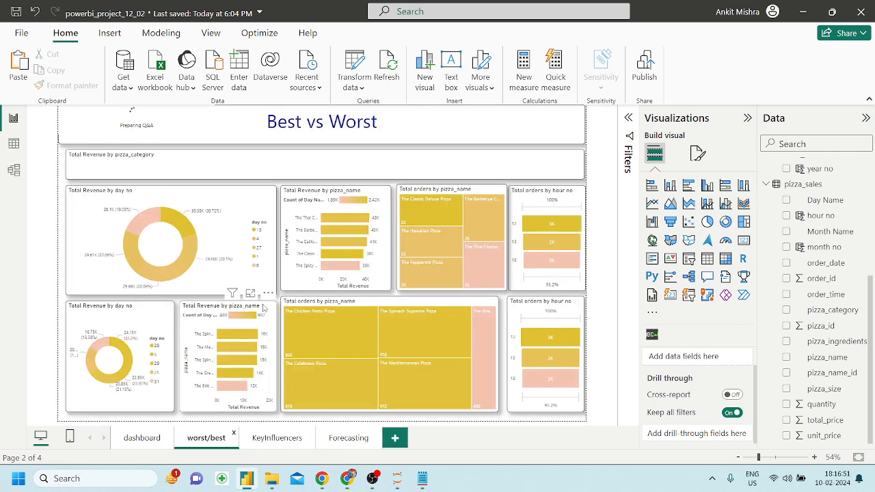
click(138, 445)
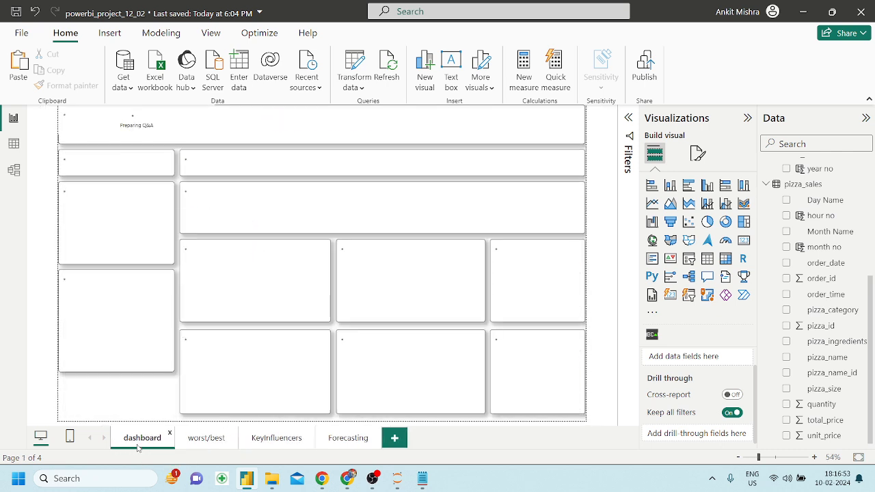
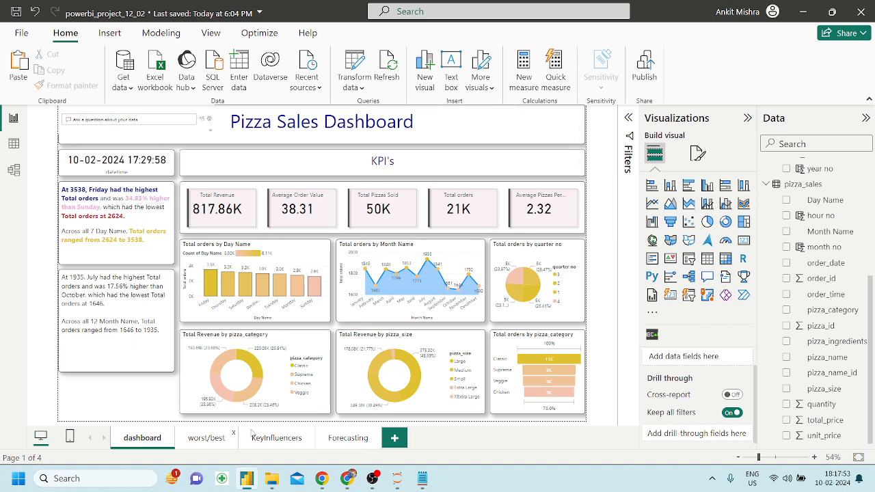
Look through the worst/best, KeyInfluencers and Forecasting pages, ending on the dashboard page.
click(208, 438)
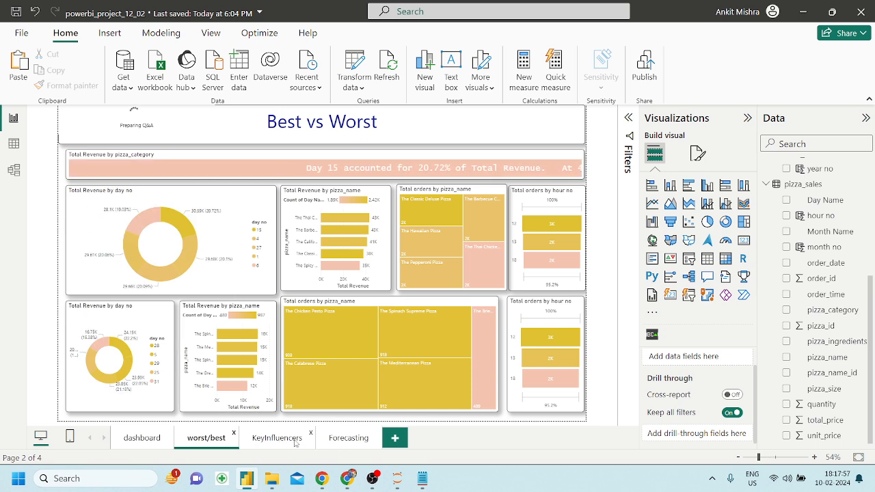
click(458, 138)
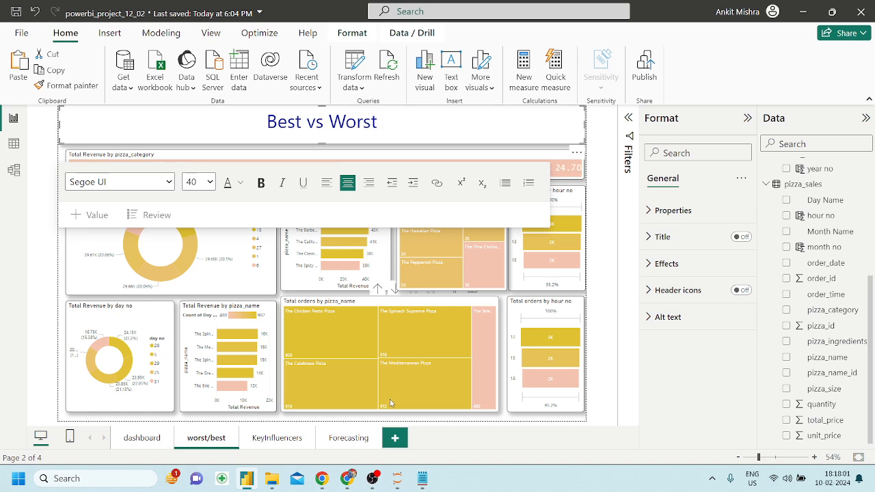
click(276, 445)
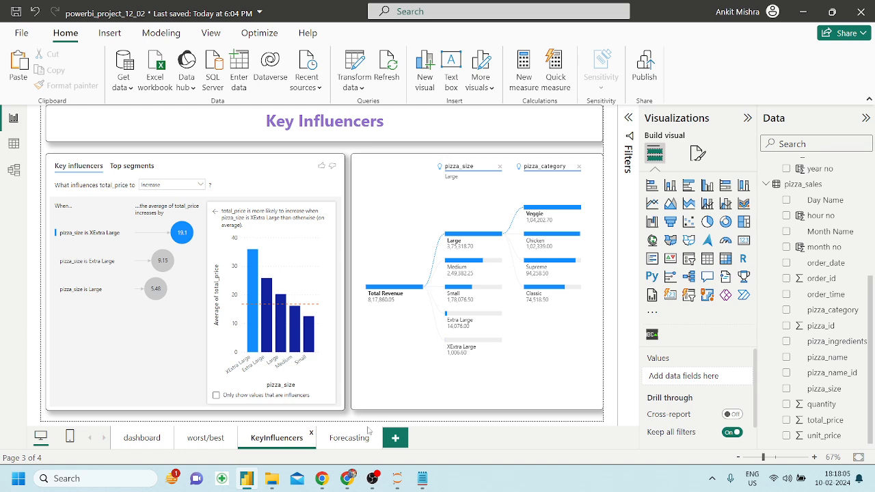
click(349, 439)
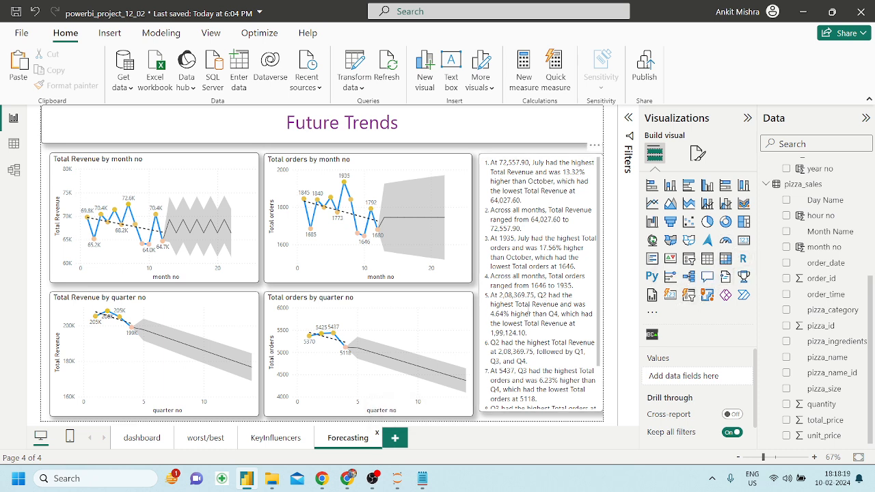
click(276, 438)
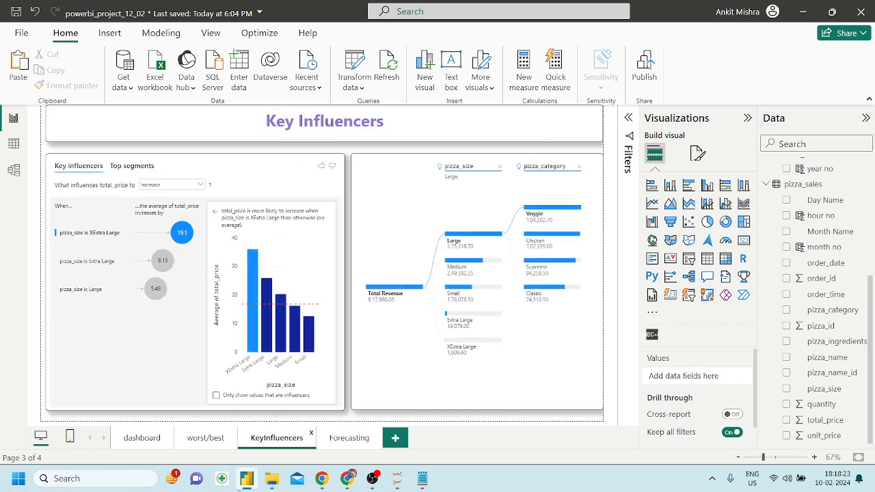
click(203, 437)
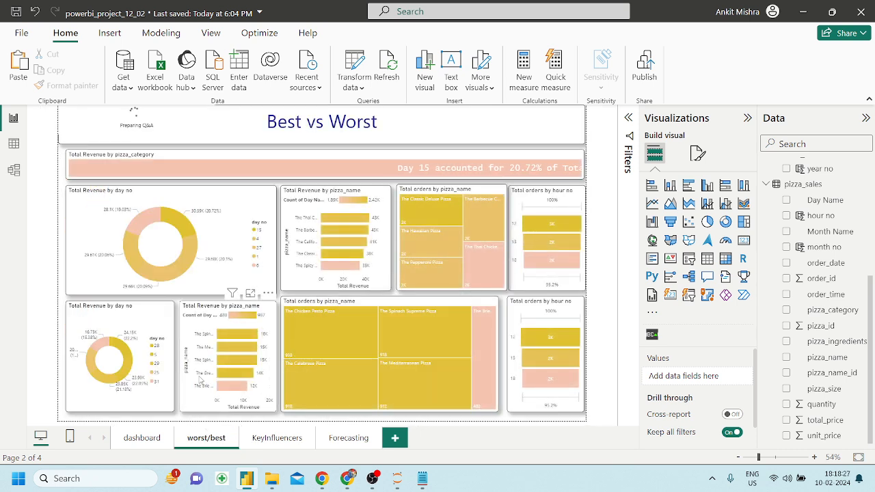
click(142, 438)
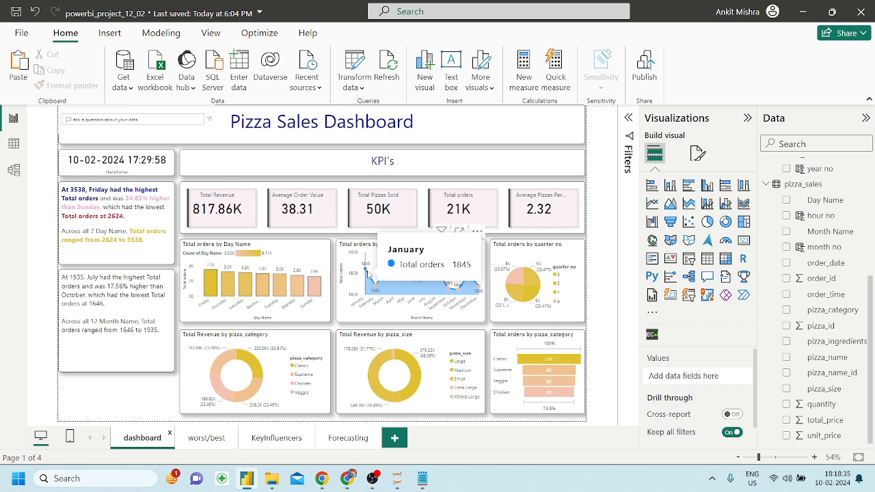
Add a blank Page 1 and delete it again, keeping four pages.
click(395, 439)
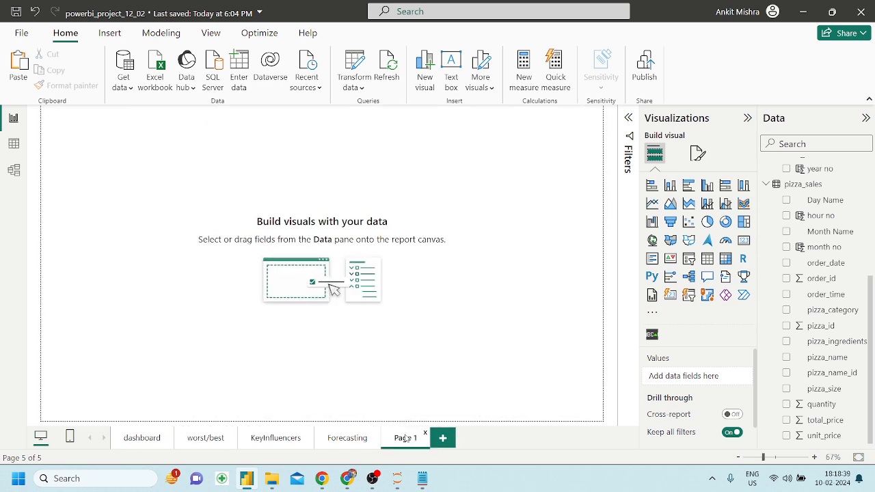
click(427, 438)
click(539, 263)
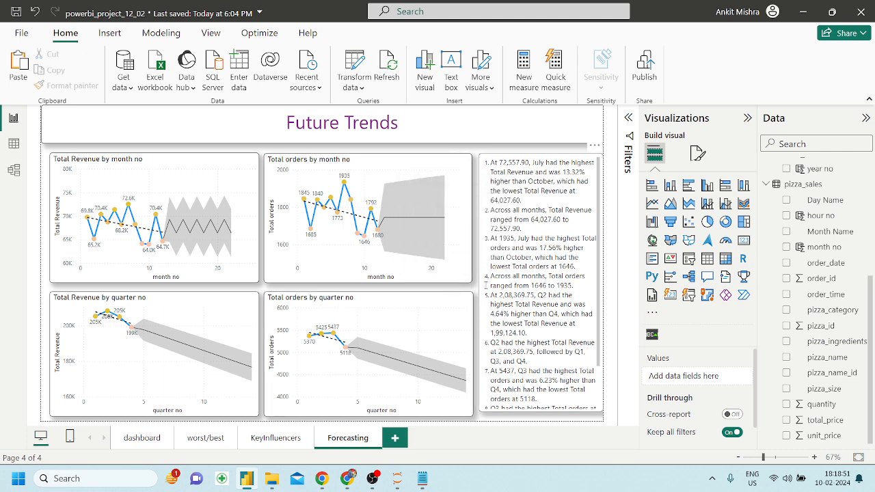
Save powerbi_project_12_02.pbix, publish it to My workspace, and open it in Power BI online.
click(643, 76)
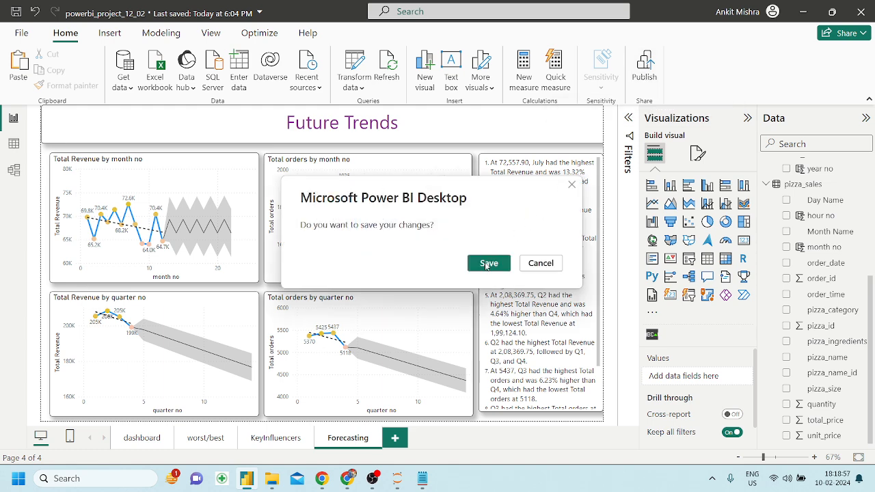
click(488, 263)
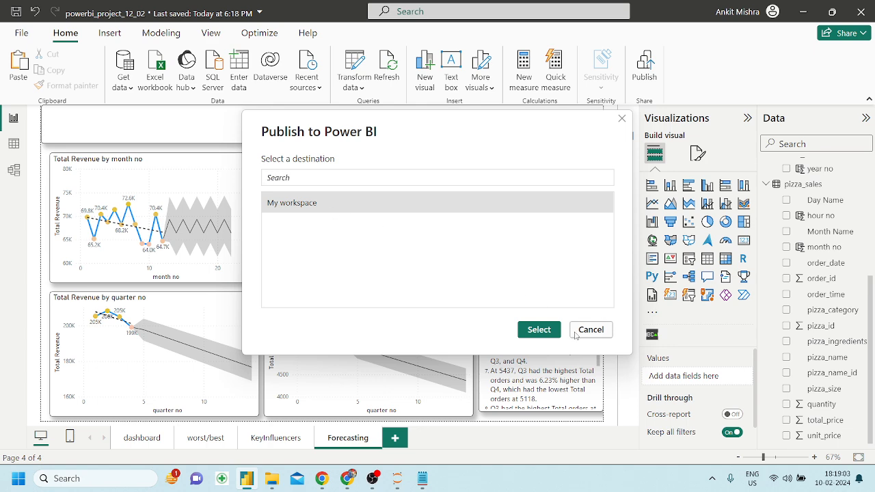
click(538, 330)
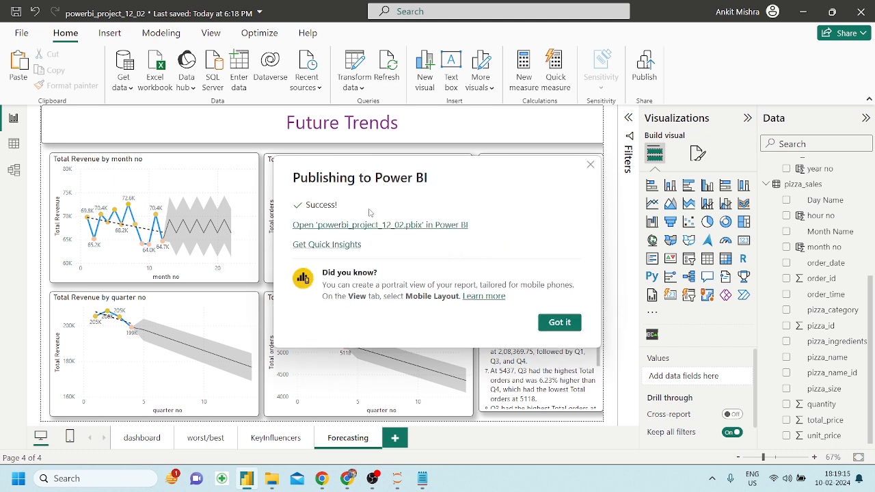
key(Tab)
click(327, 230)
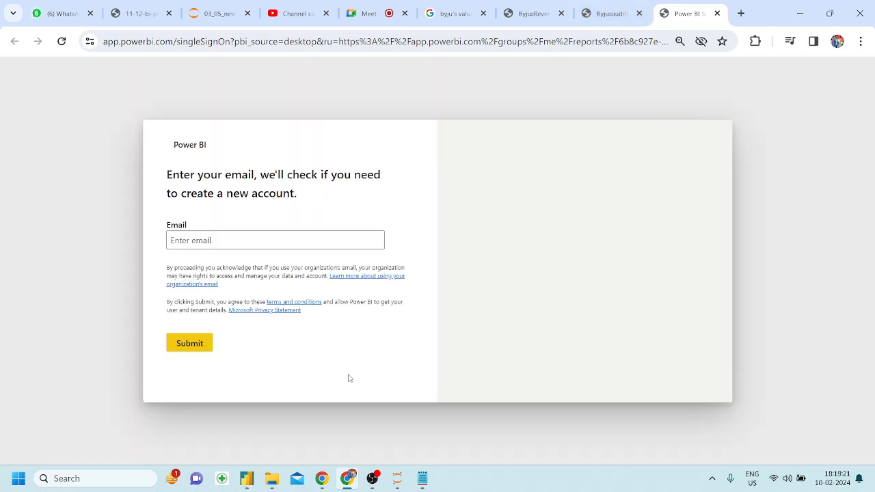
Sign in to Power BI Service with the account email and password, staying signed in.
click(216, 237)
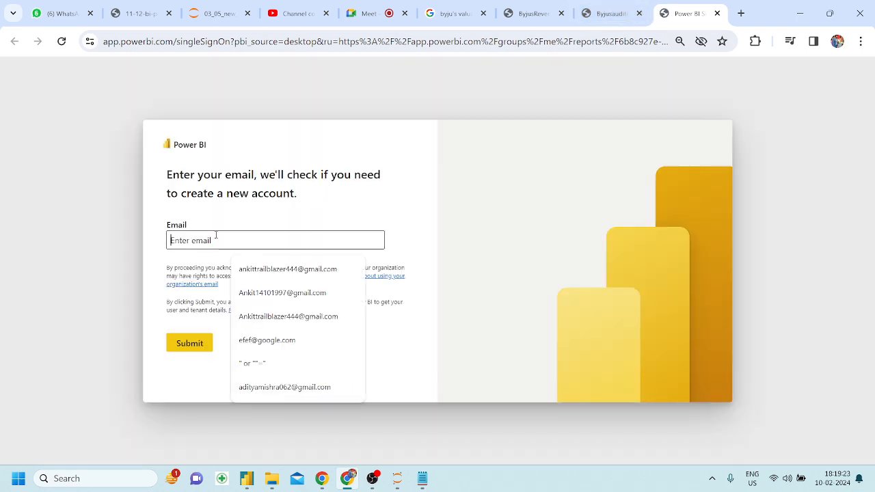
click(253, 269)
key(BackSpace)
key(BackSpace)
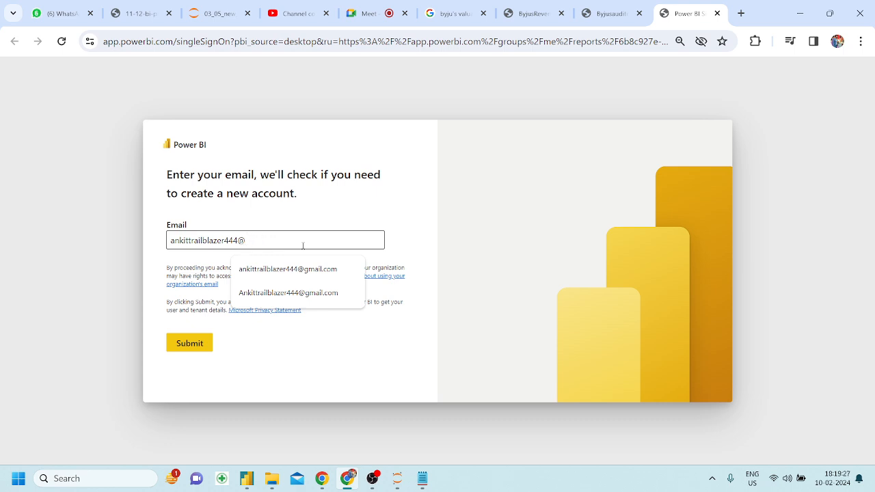
text(zohomail.in)
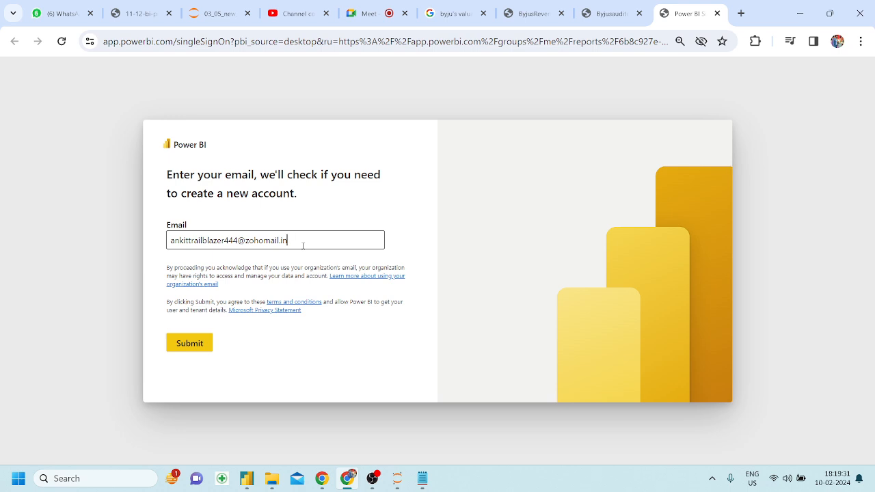
key(Return)
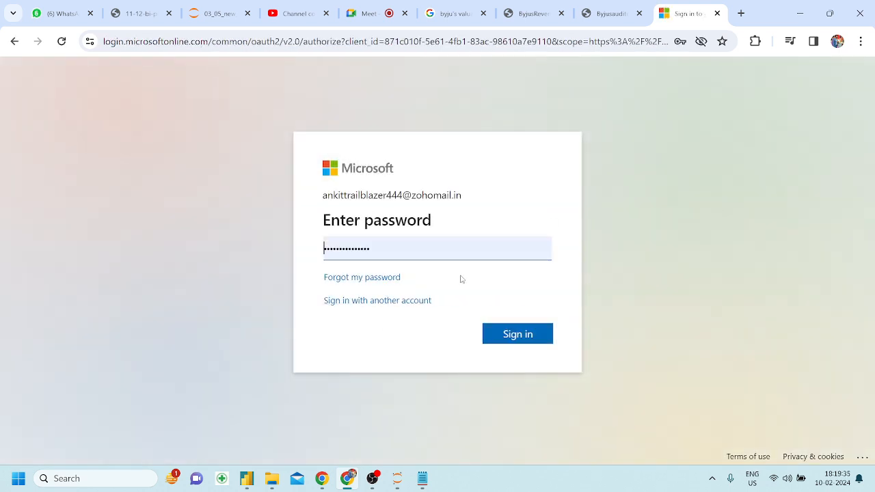
click(507, 334)
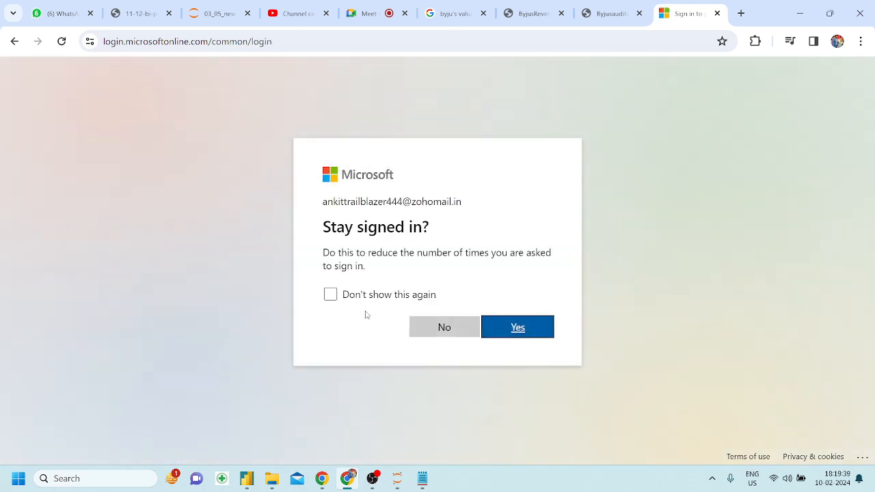
click(337, 297)
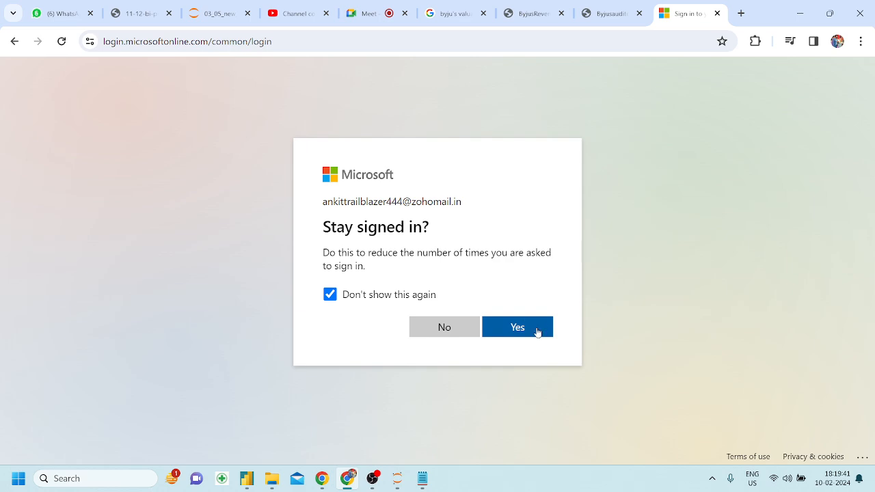
click(538, 332)
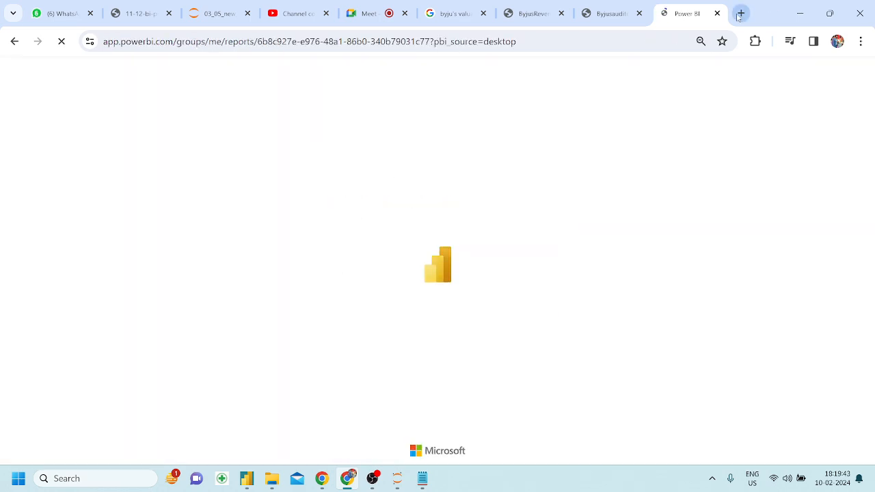
Search Google for 'paginatted reports' in a new browser tab.
click(740, 13)
text(paginatted reports)
key(Return)
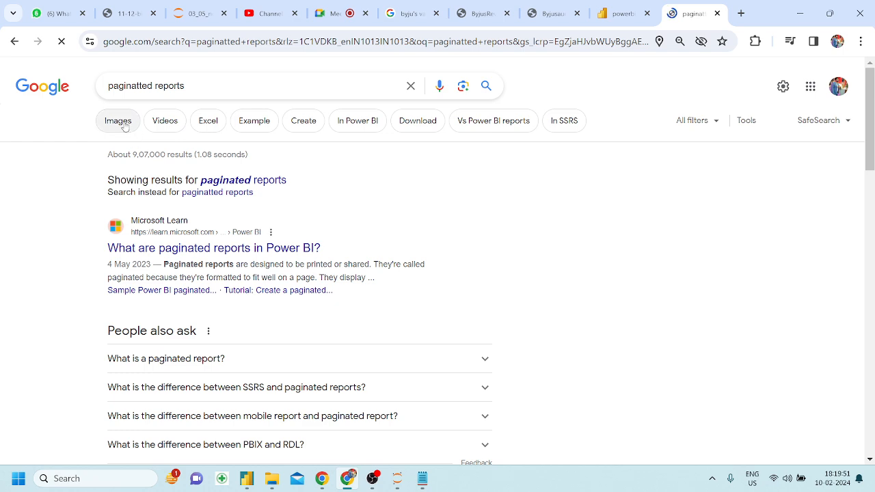
Browse paginated report images and view the Report Builder invoice sample full size in its own tab.
click(123, 126)
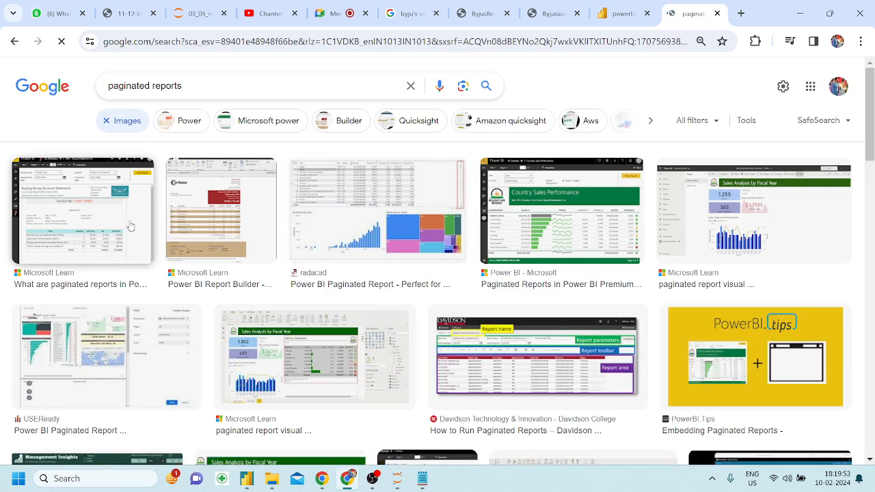
click(130, 226)
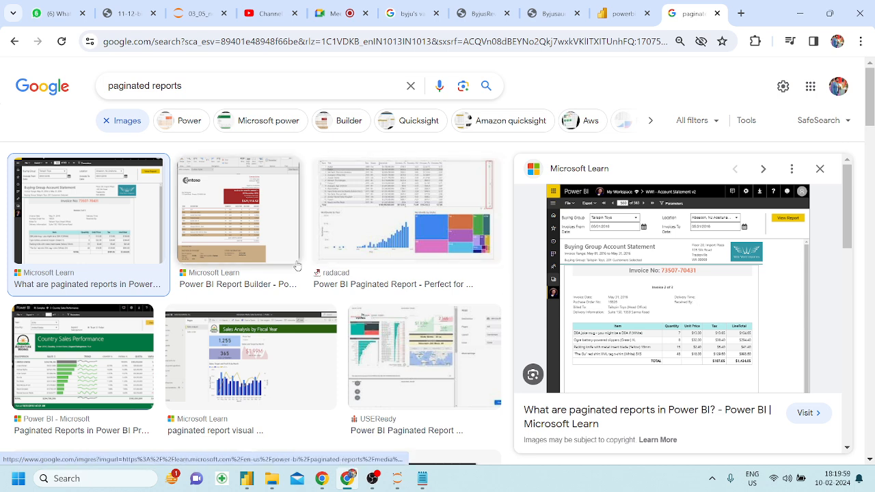
click(242, 232)
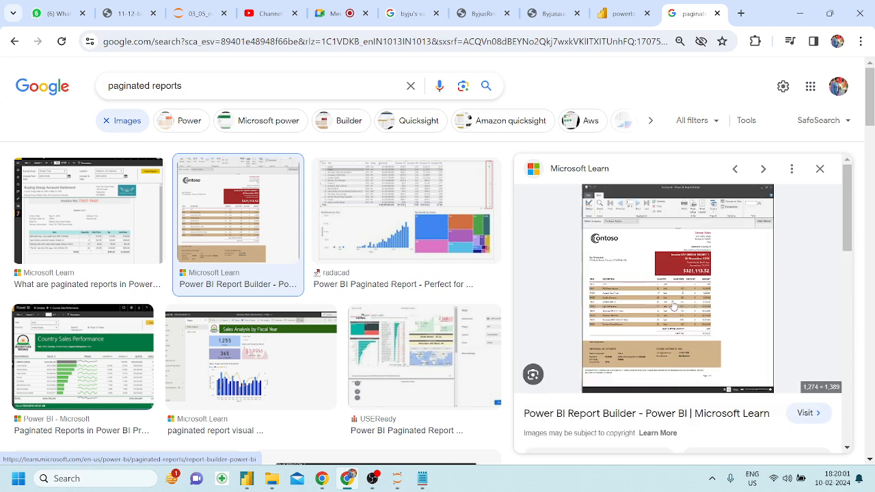
right_click(659, 295)
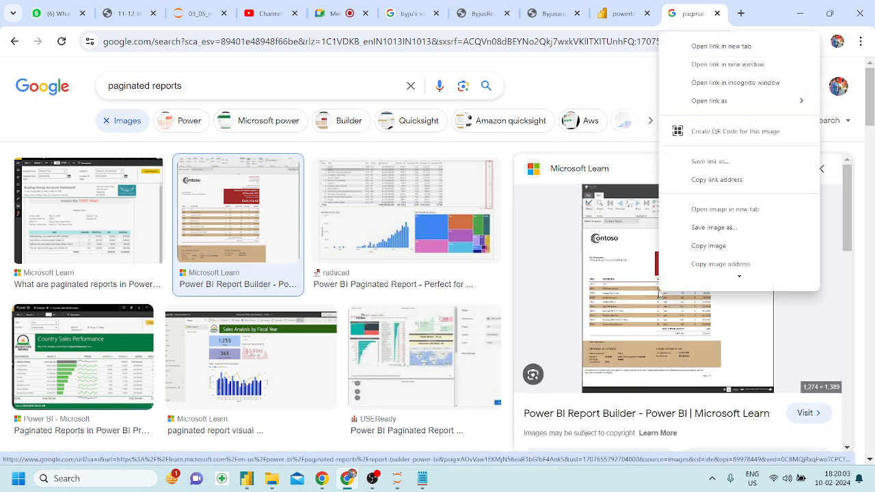
click(723, 222)
key(ctrl+Tab)
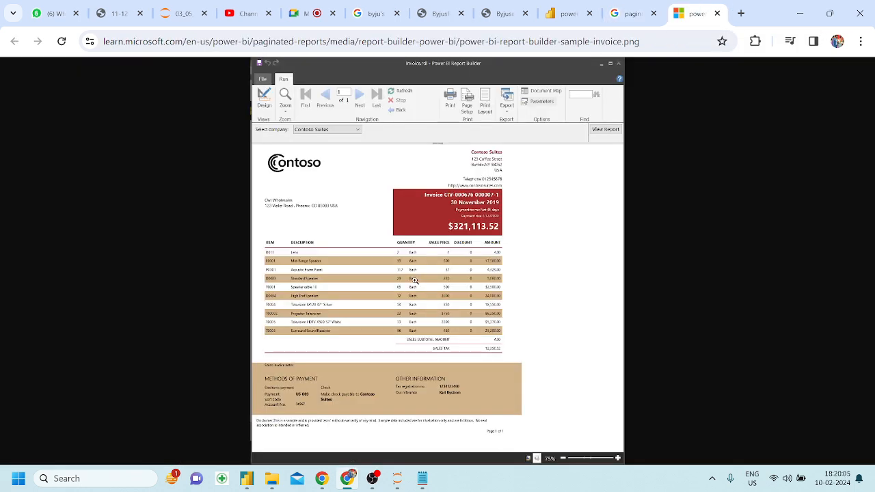
click(396, 294)
scroll(528, 190, down, 1)
scroll(528, 190, up, 2)
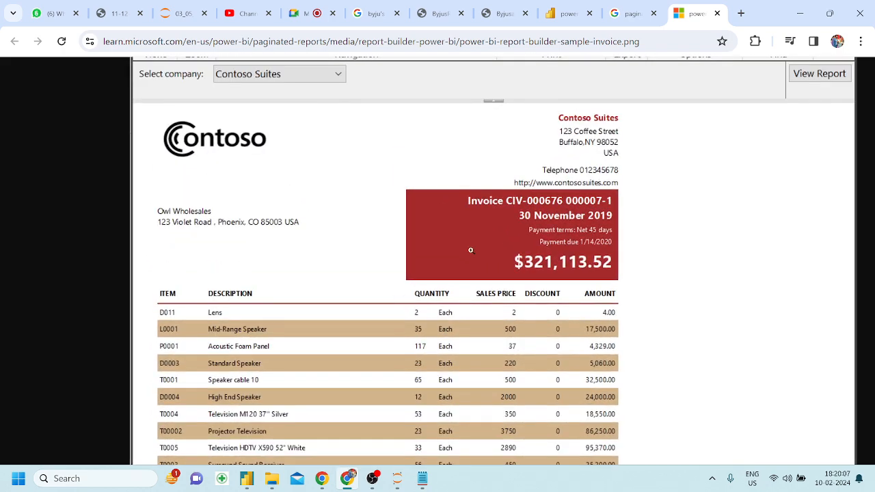
scroll(447, 297, down, 4)
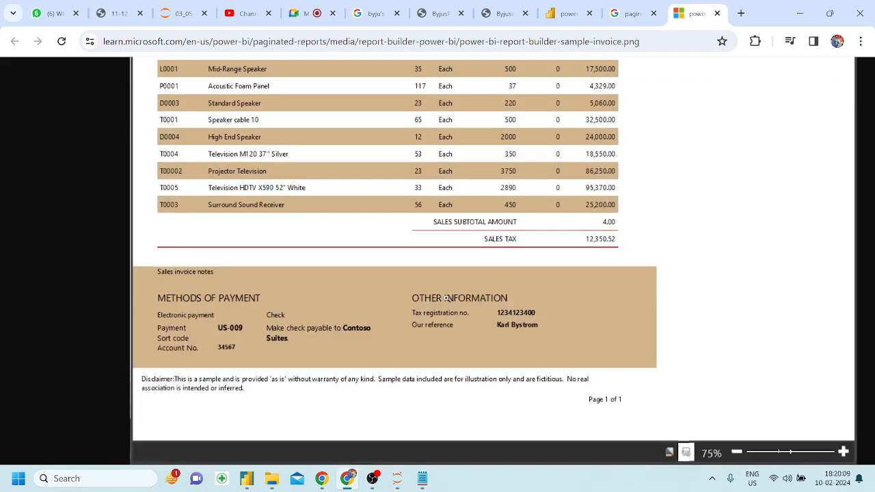
click(192, 231)
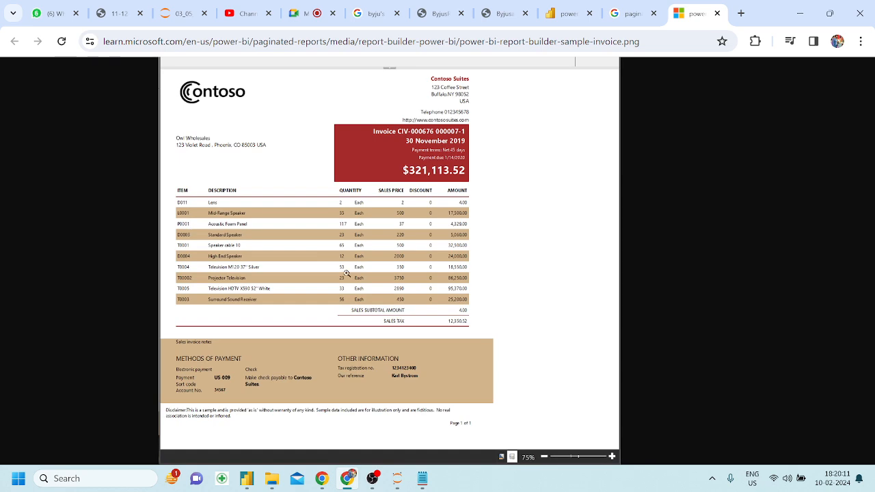
Scroll back through the image results, then return to the Power BI report.
click(632, 13)
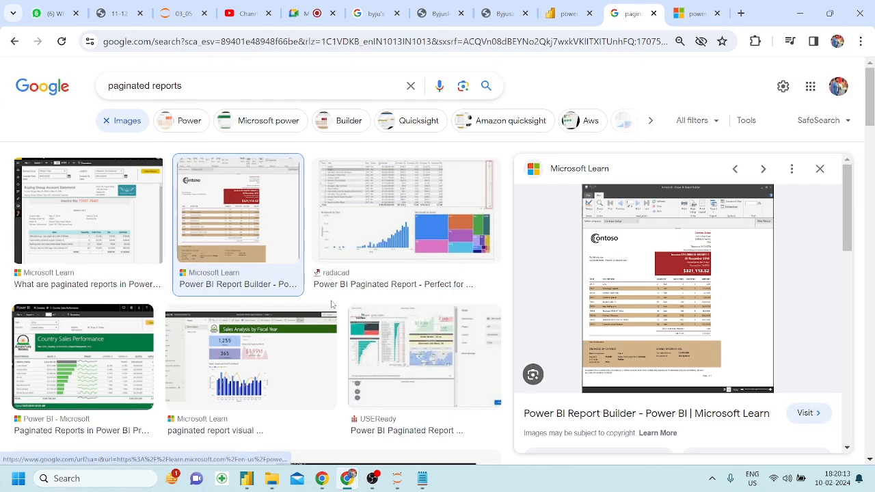
scroll(168, 316, down, 4)
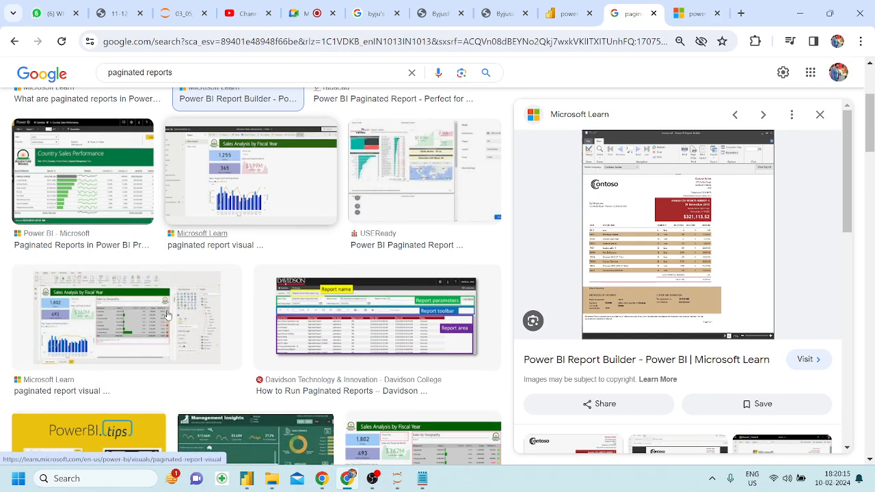
scroll(283, 239, up, 2)
scroll(284, 239, down, 3)
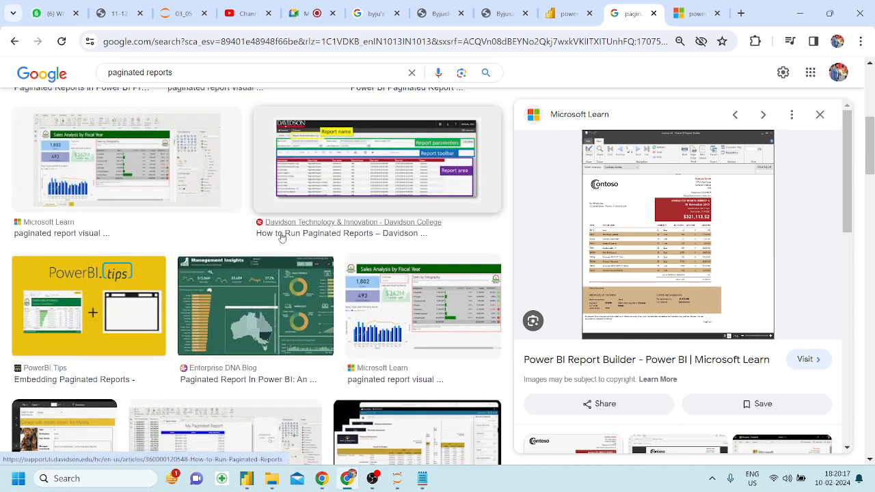
scroll(283, 239, up, 6)
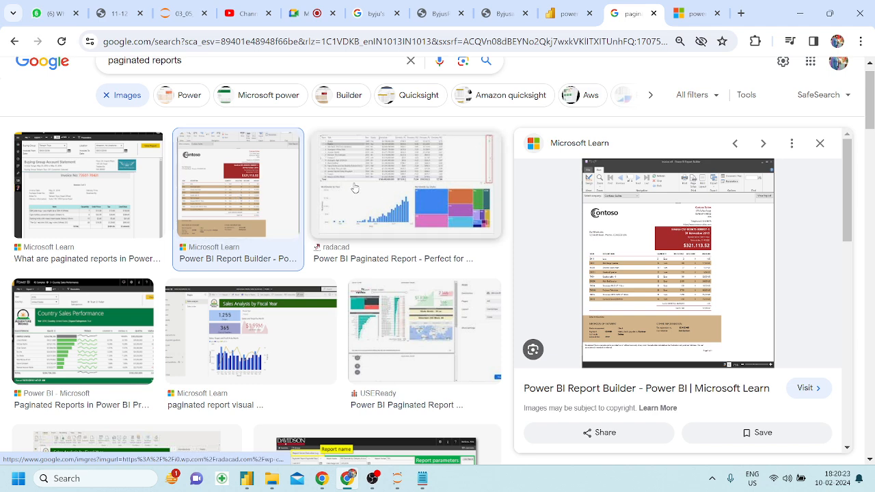
click(569, 13)
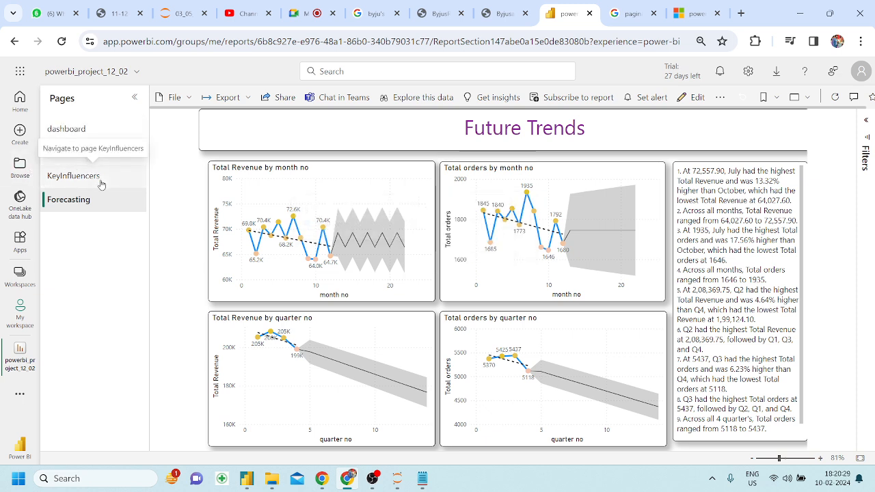
Open the report's Send link dialog and add two colleagues as recipients.
click(276, 100)
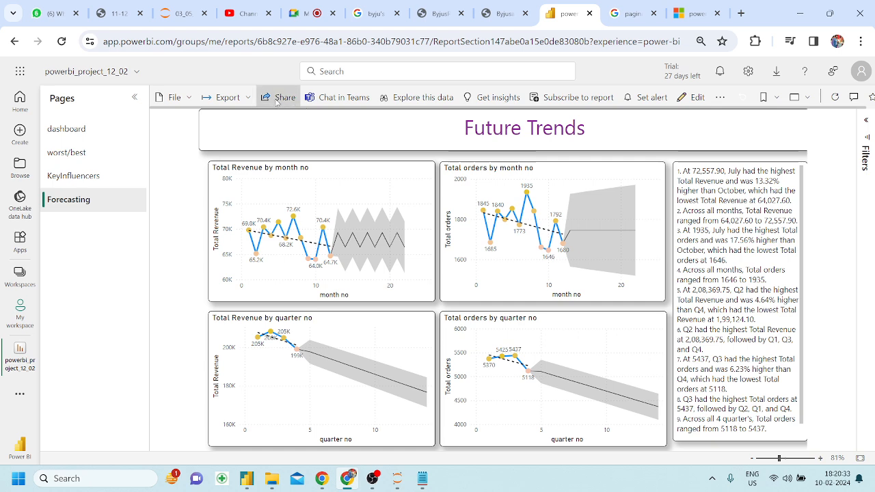
click(434, 237)
text(aa)
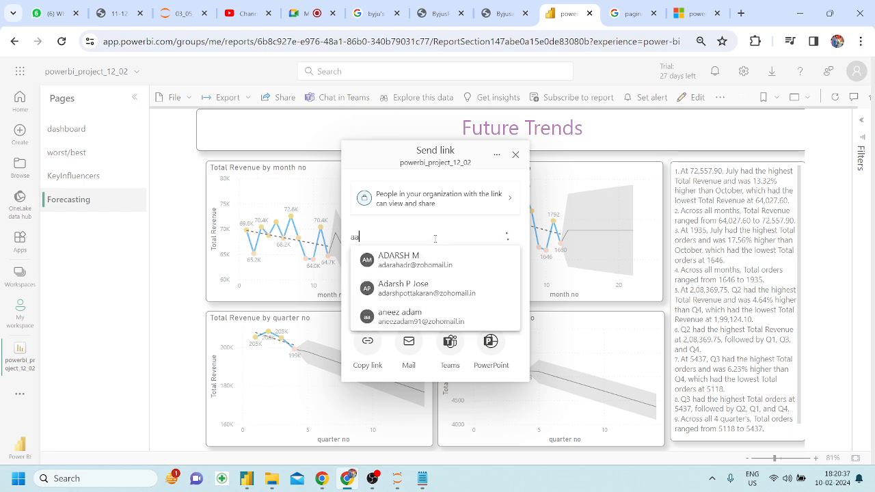
text(d)
key(Return)
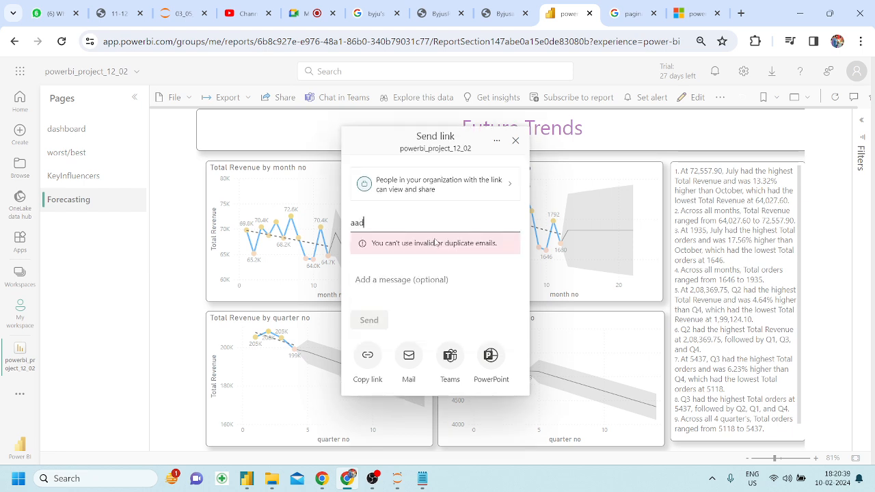
key(BackSpace)
text(itya)
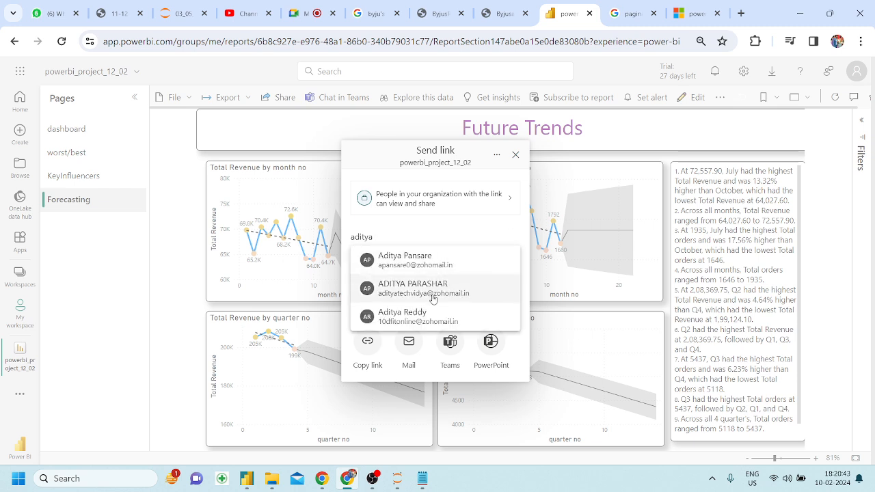
click(432, 288)
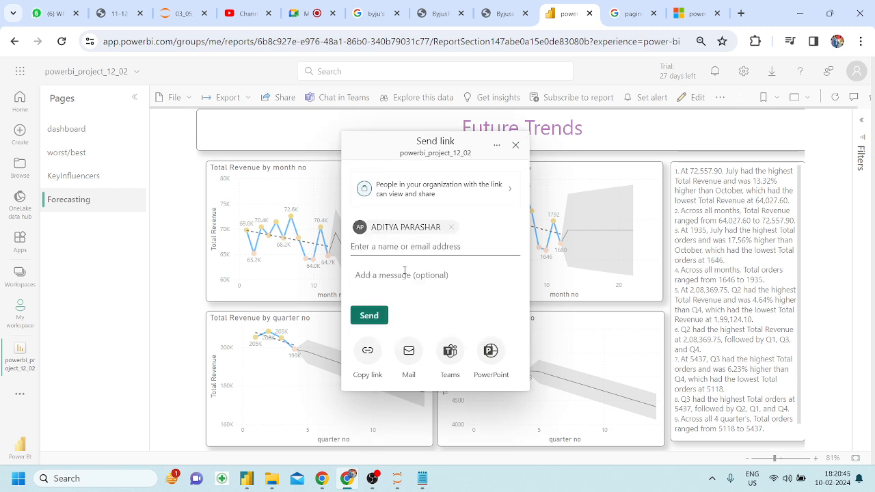
text(muk)
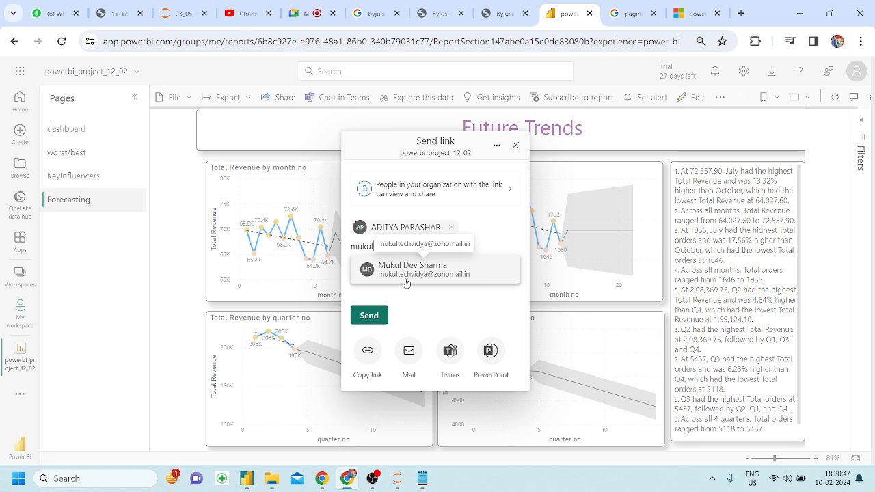
text(ul)
click(408, 270)
Look up a third colleague by name, after briefly checking the video meeting.
text(sando)
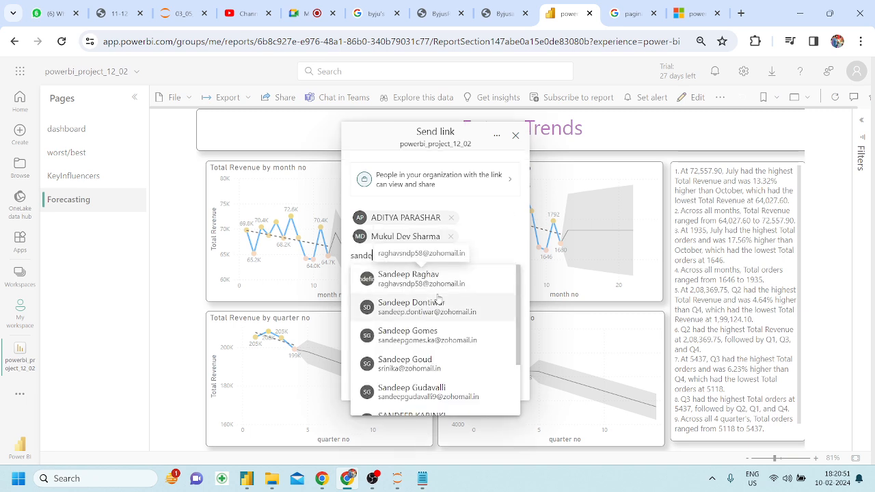
text(e)
scroll(445, 312, down, 2)
scroll(444, 320, up, 2)
key(BackSpace)
key(BackSpace)
key(BackSpace)
key(BackSpace)
key(BackSpace)
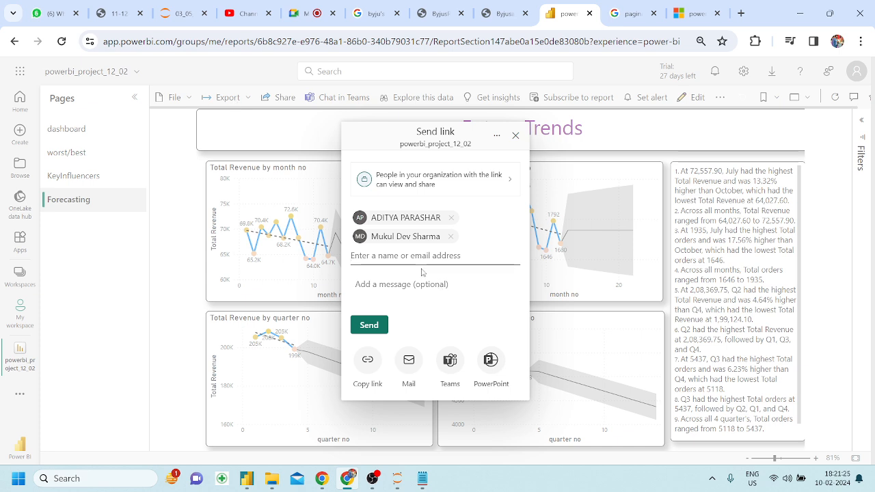
click(300, 8)
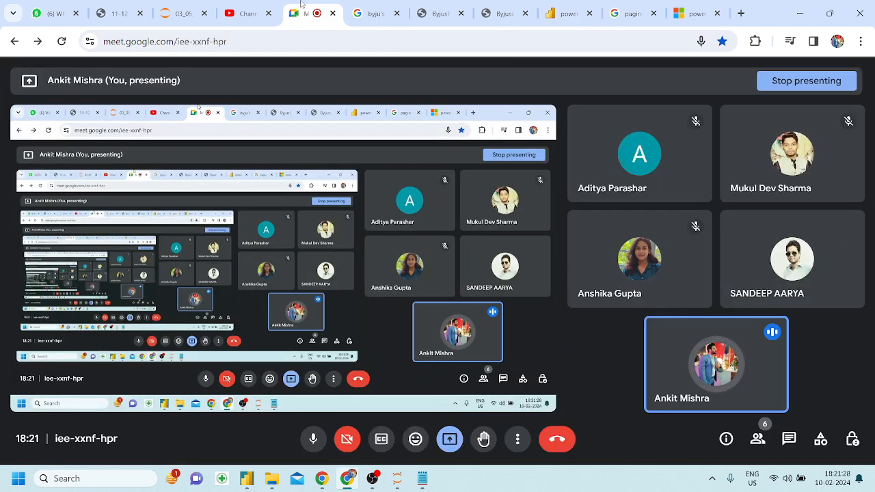
click(573, 11)
text(anshika)
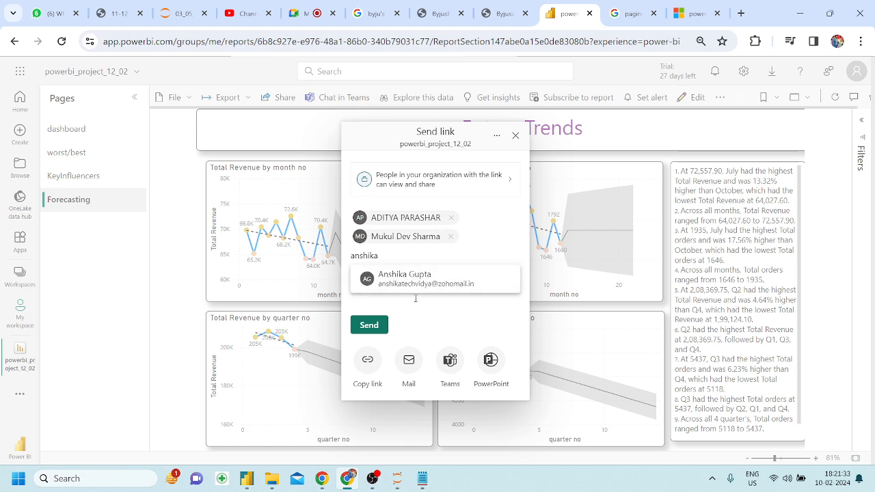
Add the third recipient, copy the report link, and post it in the WhatsApp group chat.
click(417, 291)
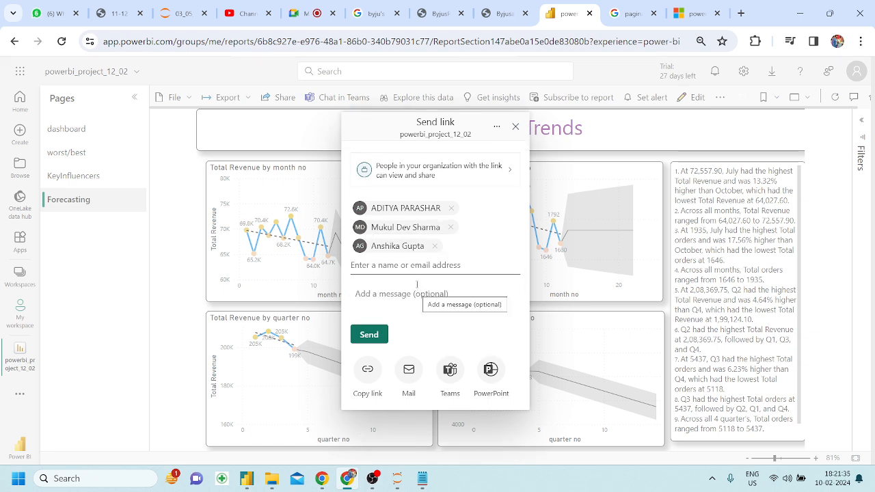
click(368, 370)
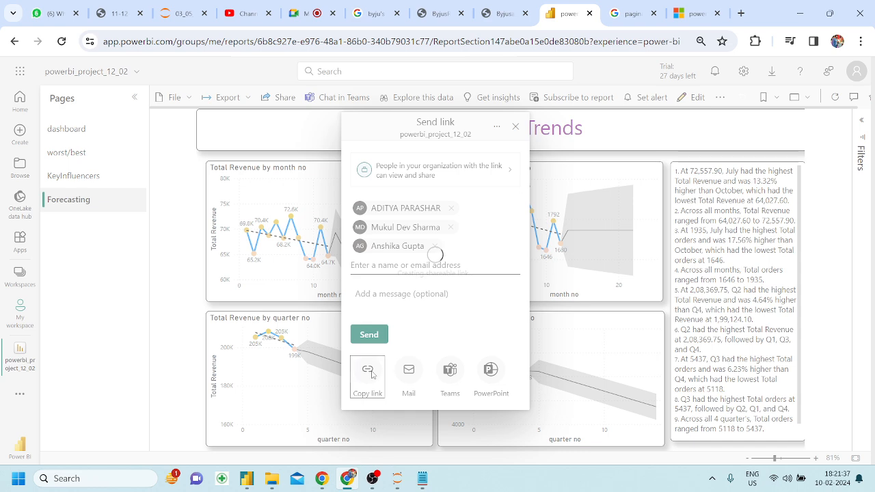
click(60, 4)
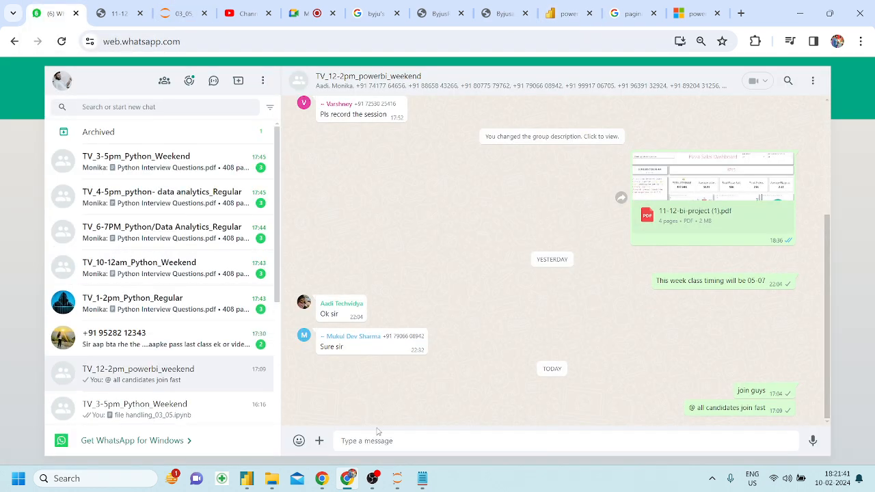
key(ctrl+v)
key(Return)
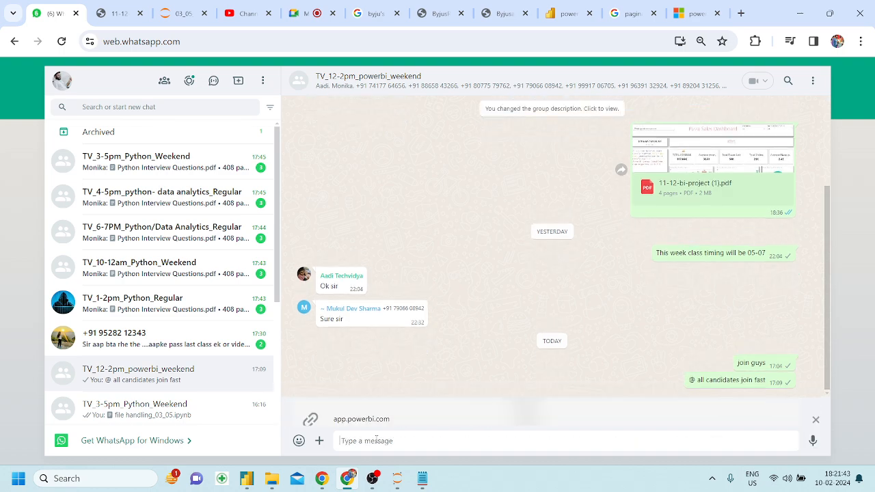
Back in Power BI, copy the report link again and close the Link copied box.
click(568, 13)
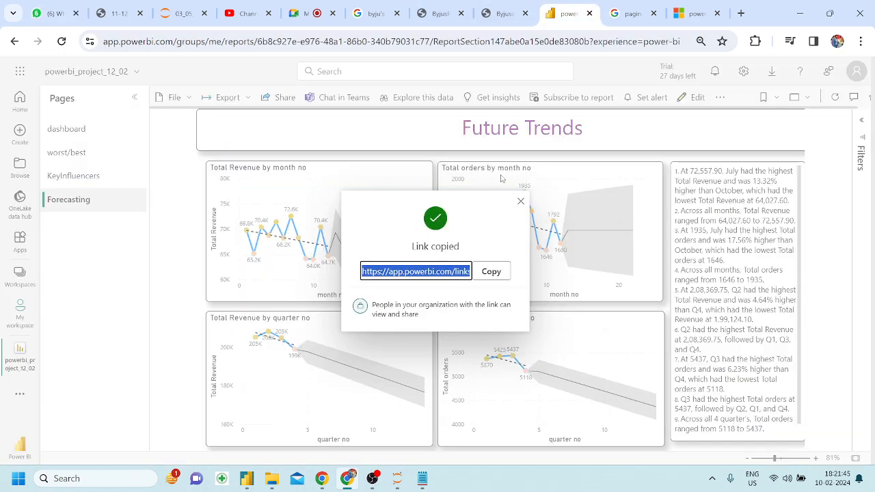
click(487, 271)
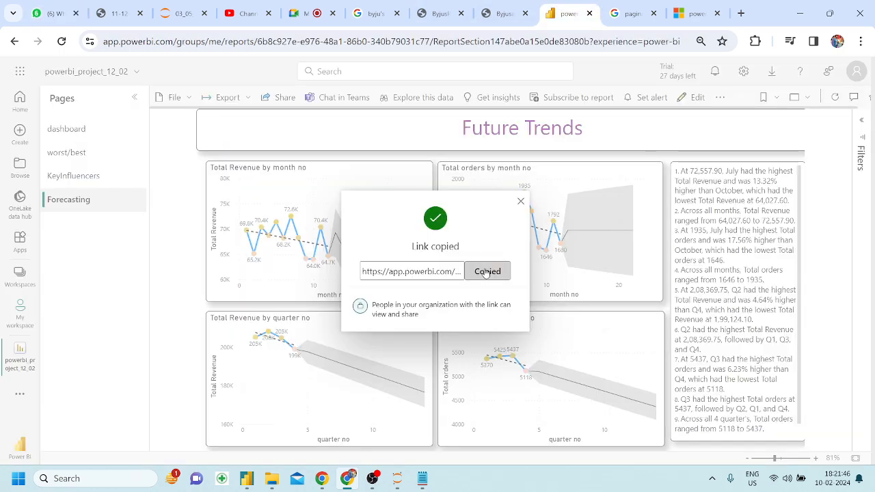
click(520, 201)
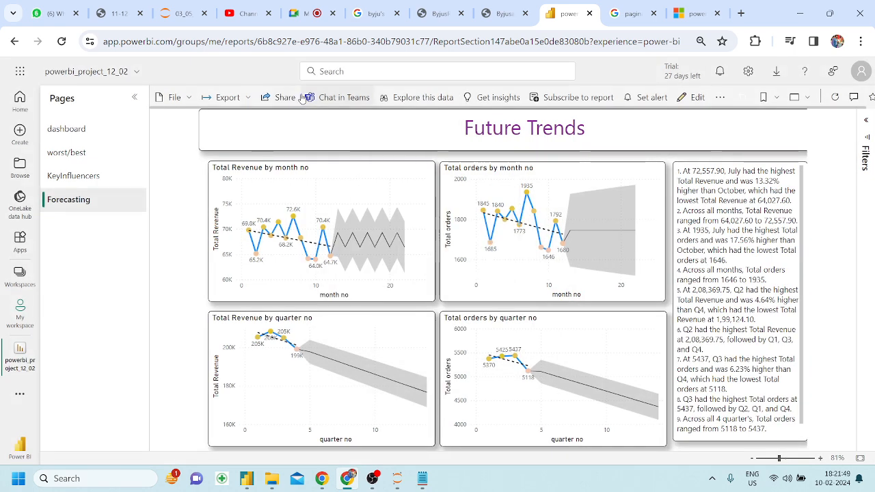
Share the powerbi_project_12_02 link with three colleagues, send it, and dismiss the confirmation.
click(282, 97)
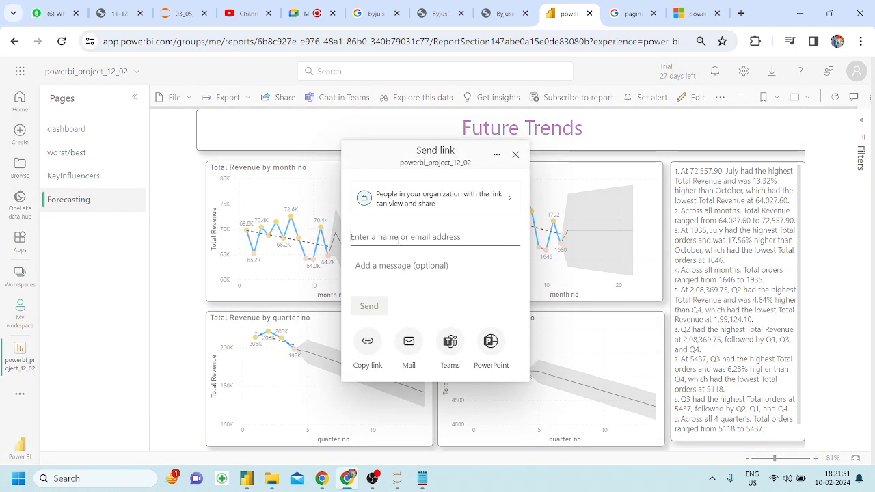
text(aditya)
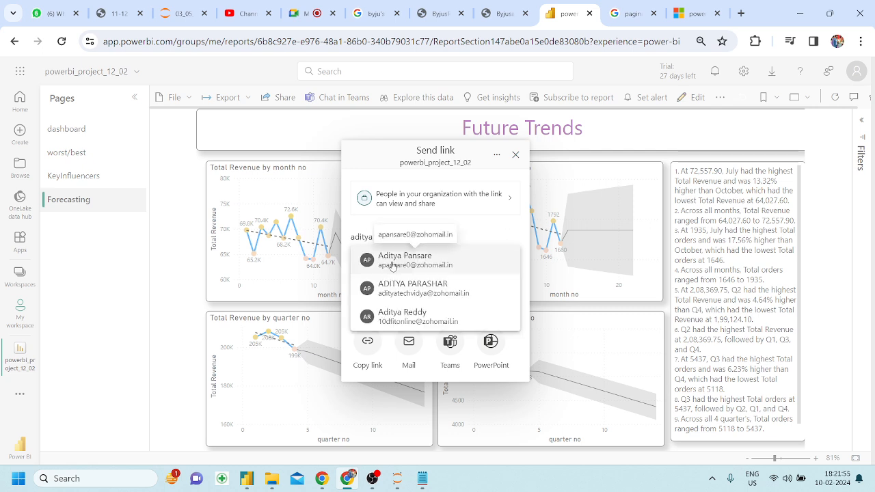
click(403, 286)
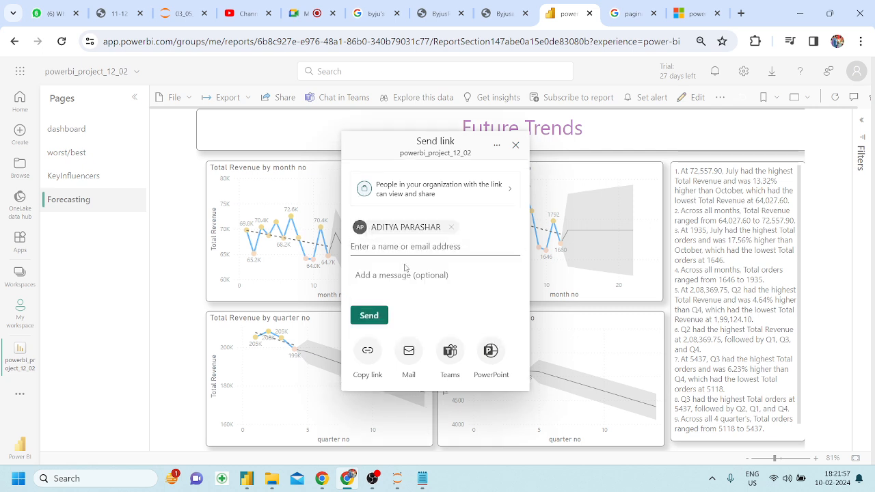
text(mukul)
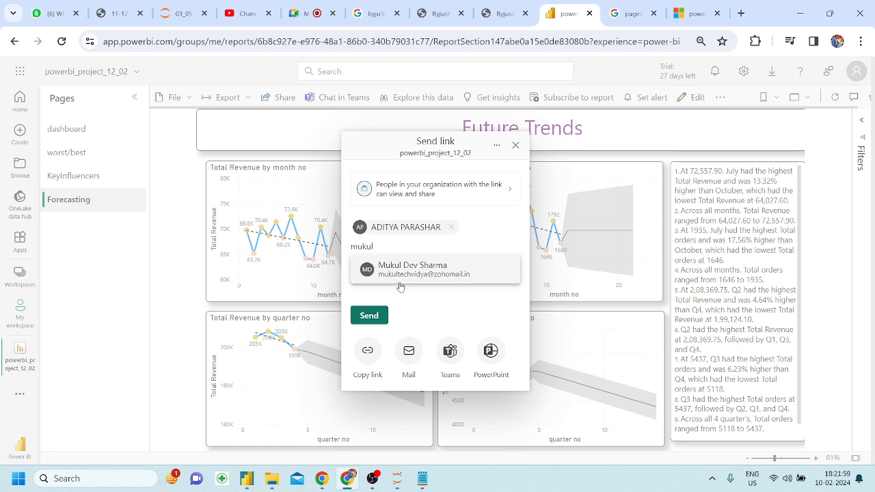
click(394, 277)
text(ansh)
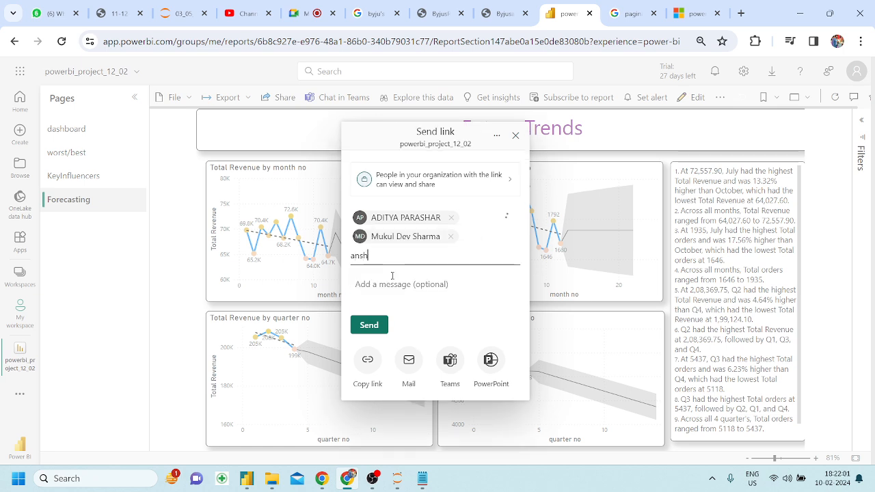
text(ik)
click(385, 285)
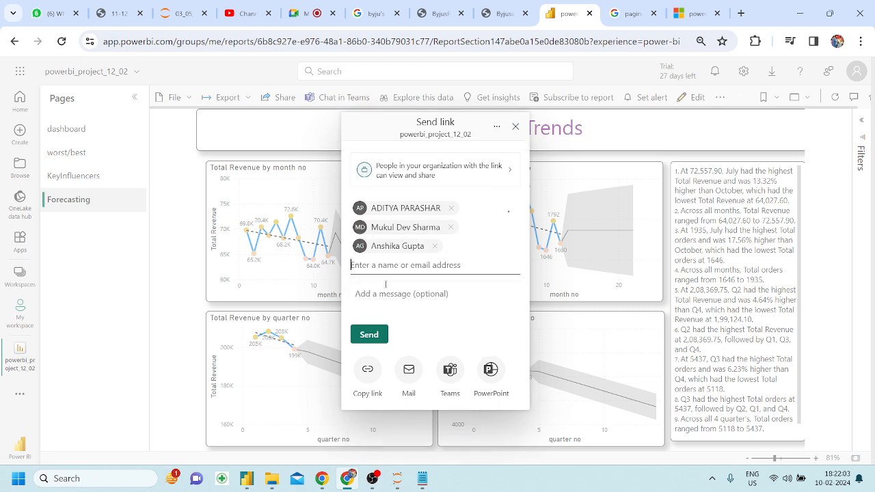
click(369, 335)
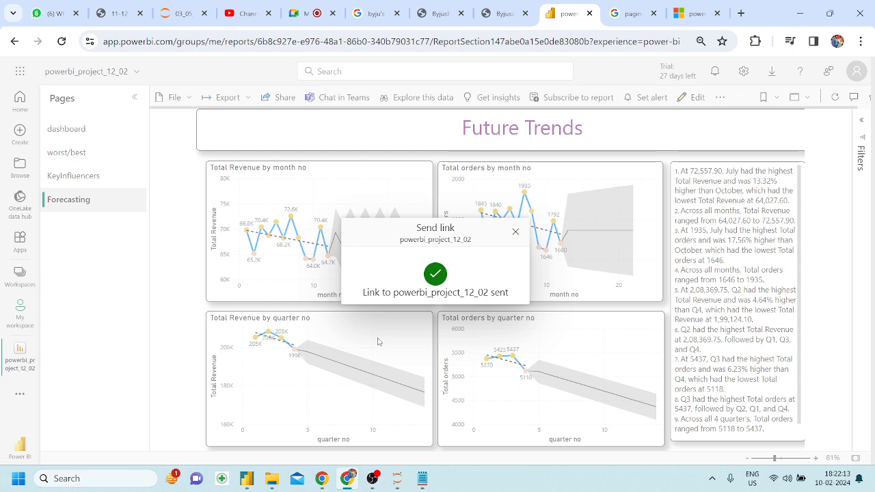
click(516, 234)
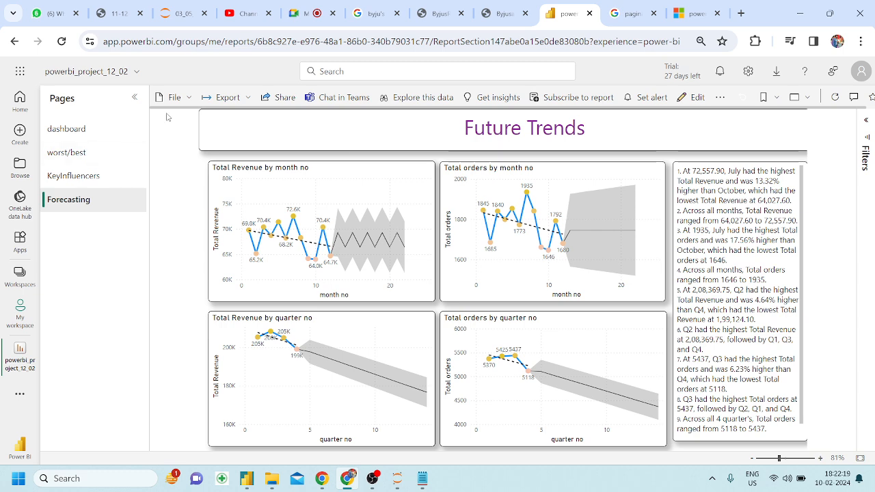
From Home, dismiss the feedback survey, open powerbi_project_12_02, and look at its File menu.
click(19, 103)
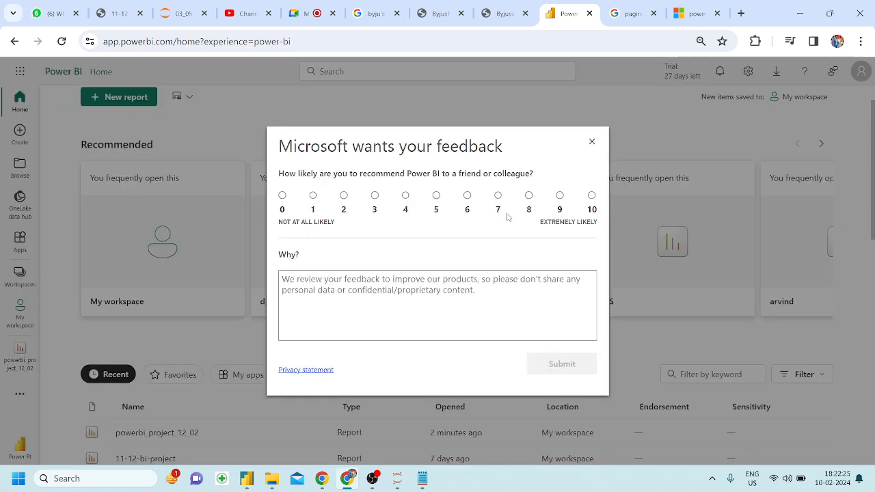
click(592, 143)
scroll(279, 272, down, 1)
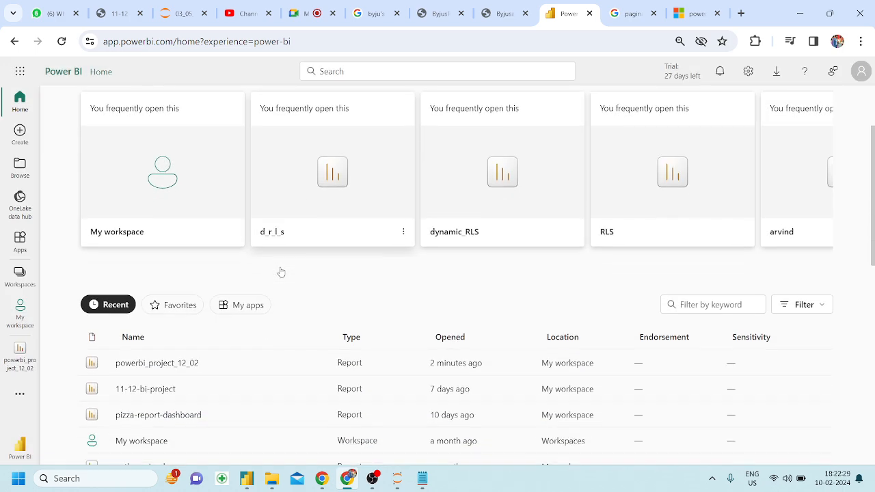
click(167, 367)
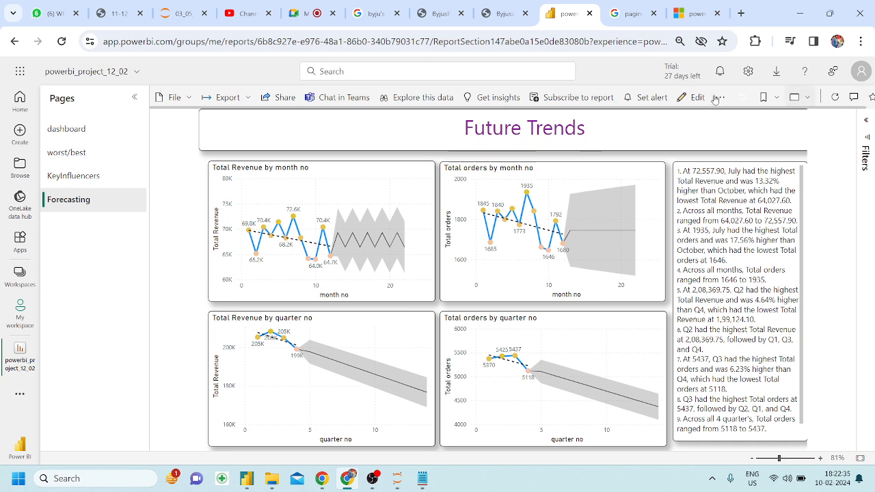
click(172, 97)
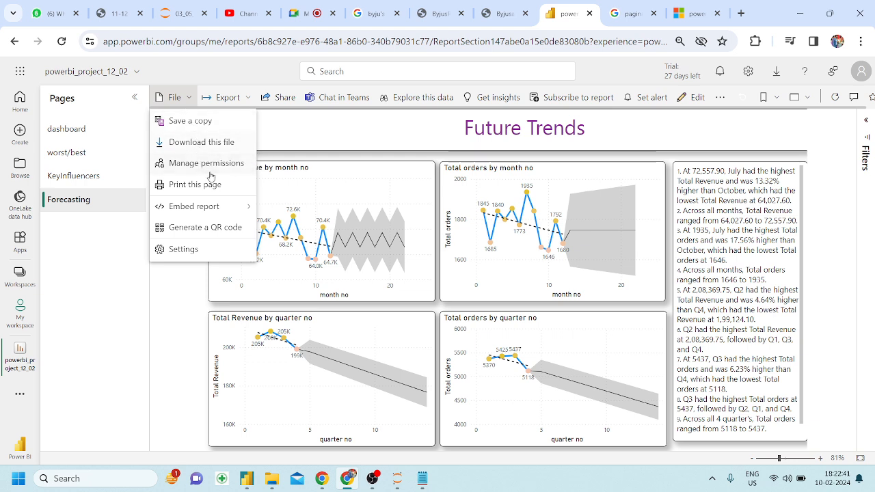
mouse_move(216, 211)
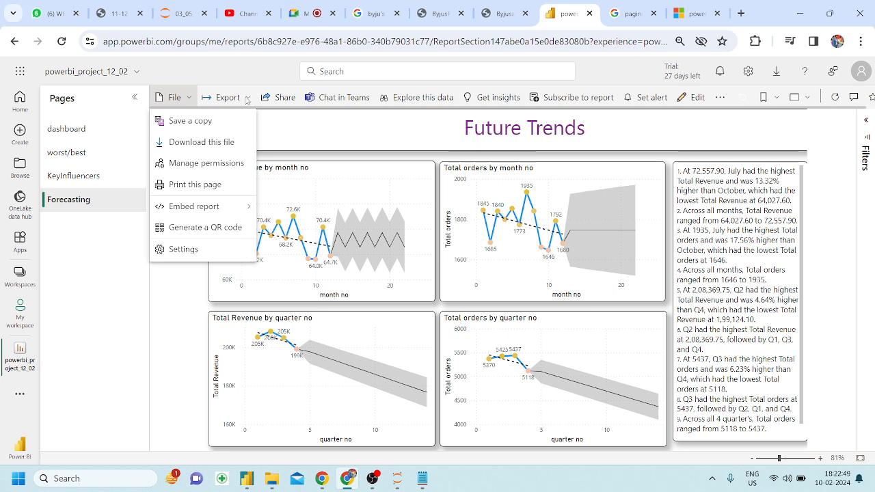
click(239, 99)
Check Export options and the workspaces list, visit worst/best and KeyInfluencers, then go to Create.
click(239, 100)
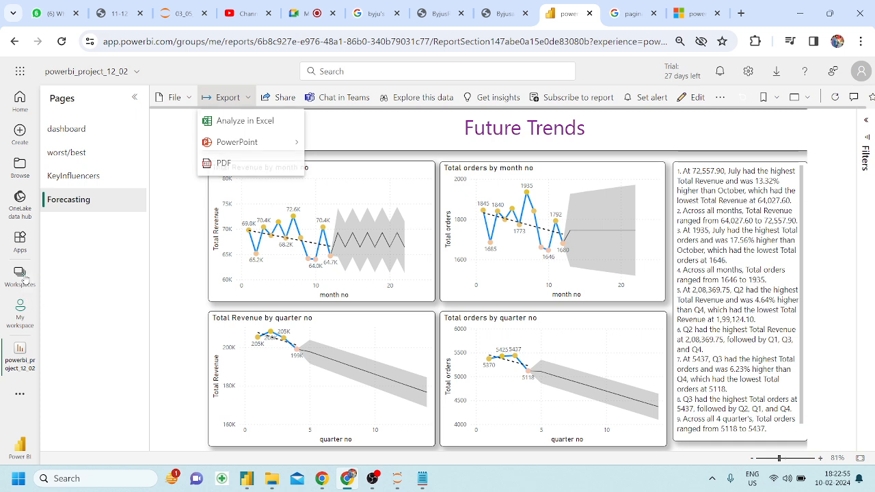
click(25, 277)
click(24, 277)
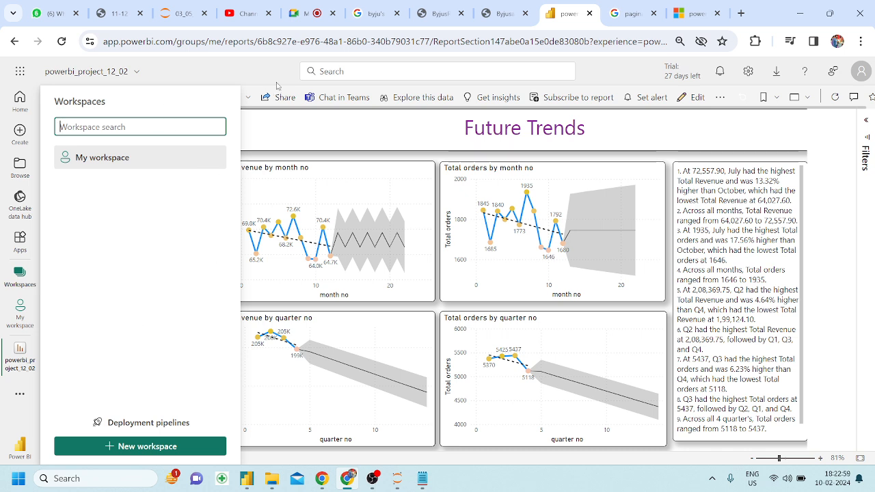
click(253, 137)
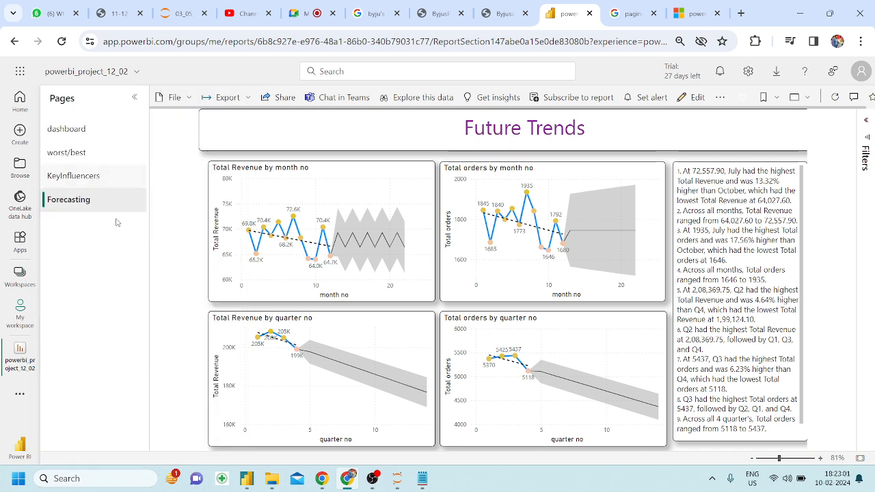
click(75, 153)
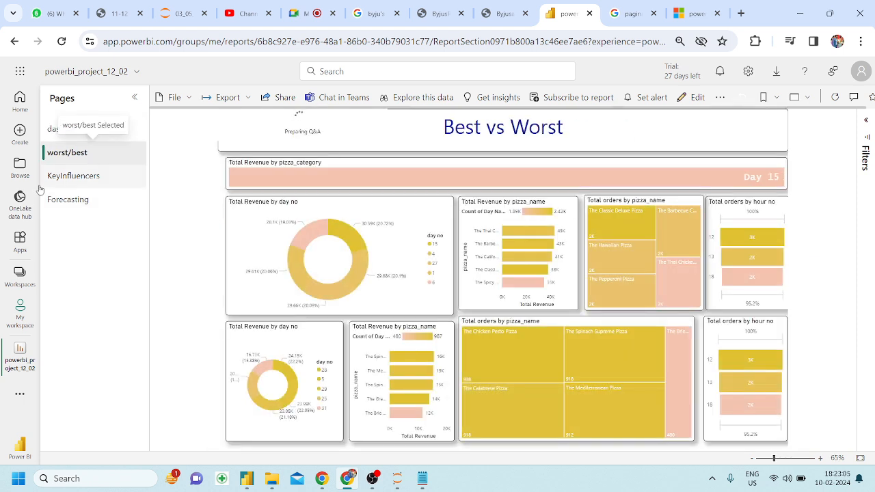
click(71, 176)
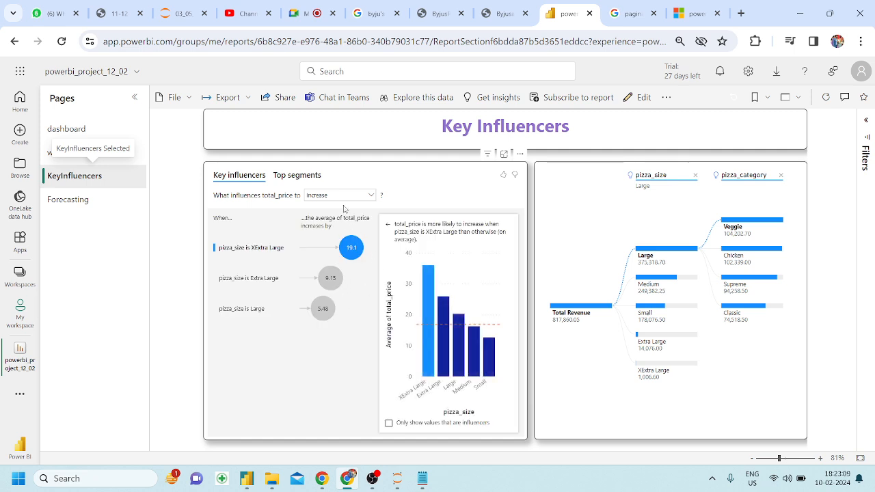
click(21, 135)
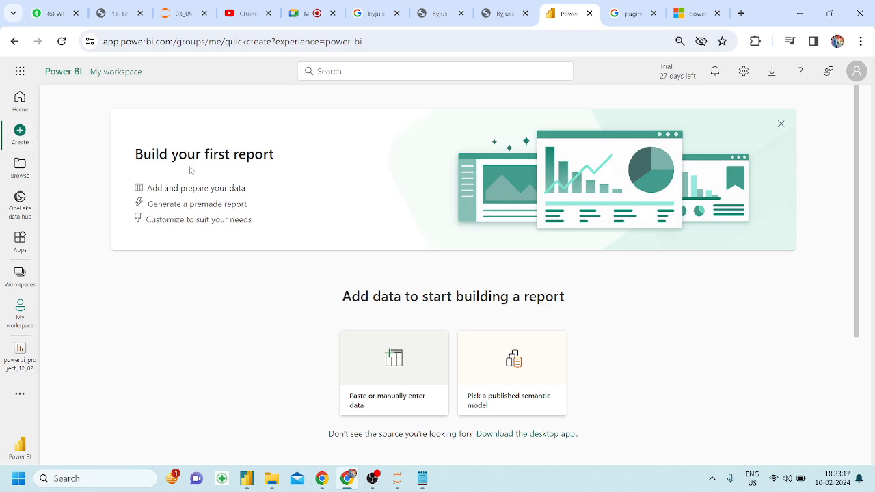
Try manual data entry, cancel it, and reopen powerbi_project_12_02 from the Browse recent list.
drag(190, 169, 253, 218)
click(253, 218)
click(393, 381)
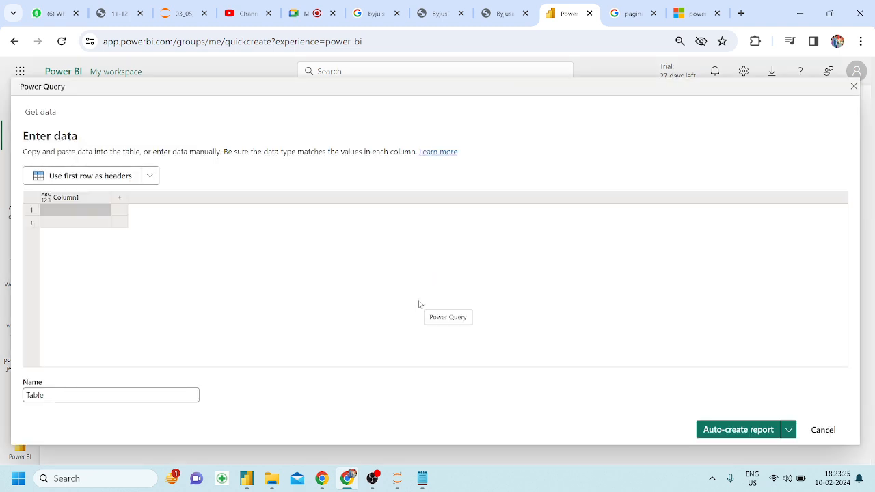
click(817, 429)
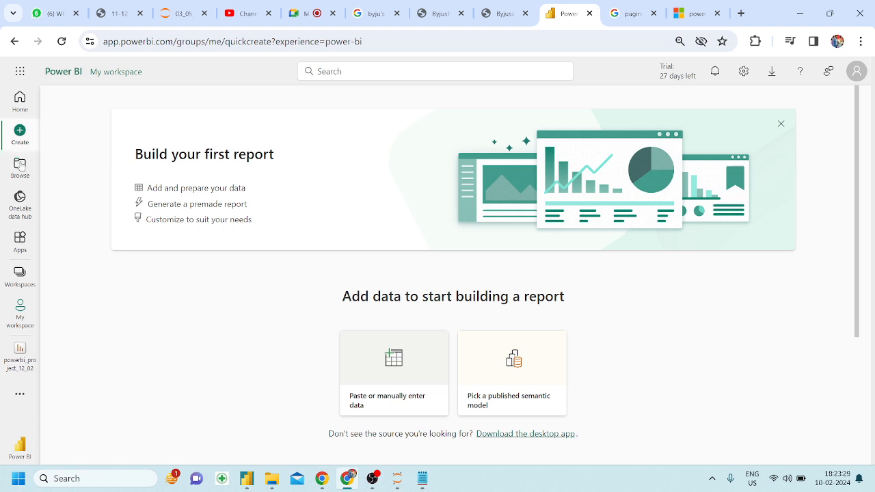
click(21, 169)
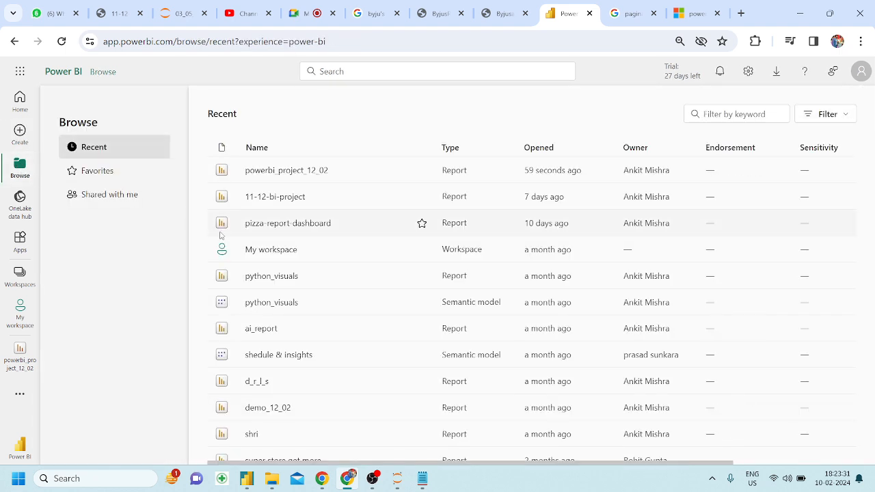
click(291, 171)
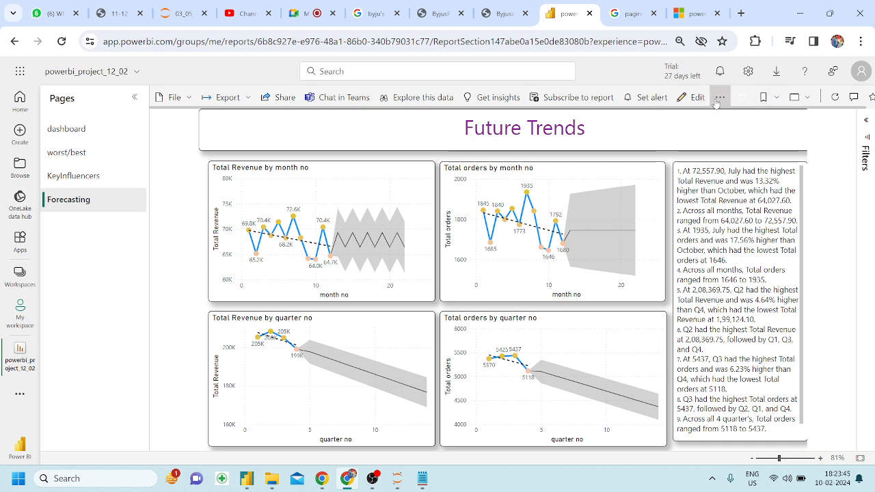
In edit mode, add a blank Page 1 and delete it, then toggle the More navigation flyout.
click(690, 97)
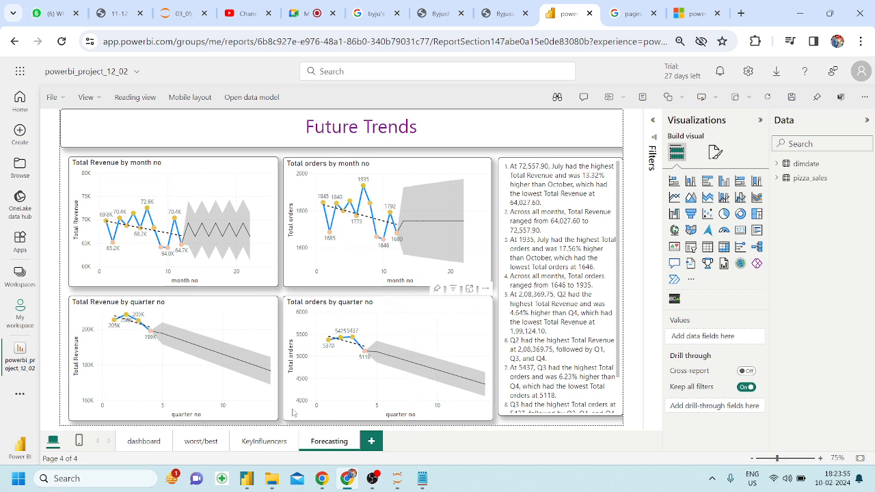
click(373, 441)
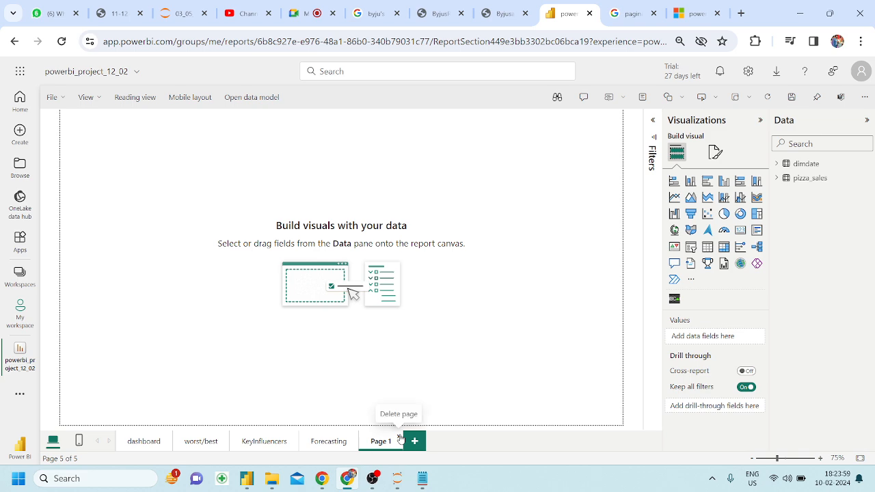
click(400, 441)
click(571, 290)
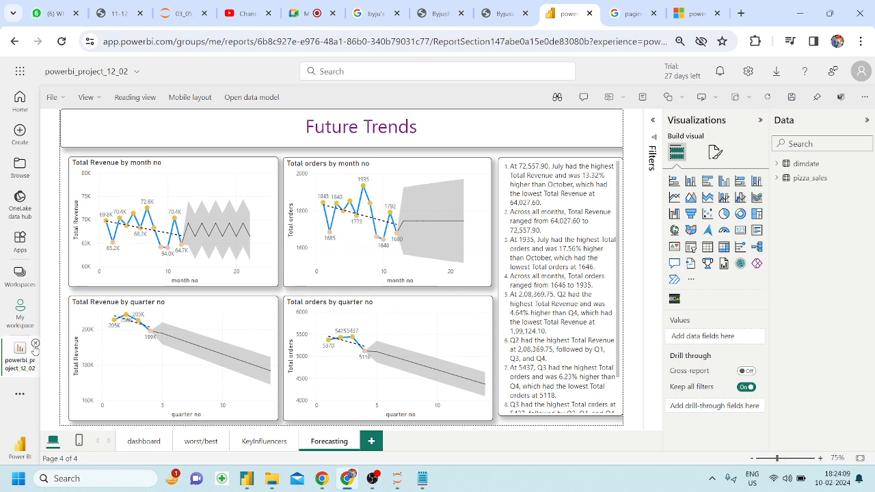
click(19, 396)
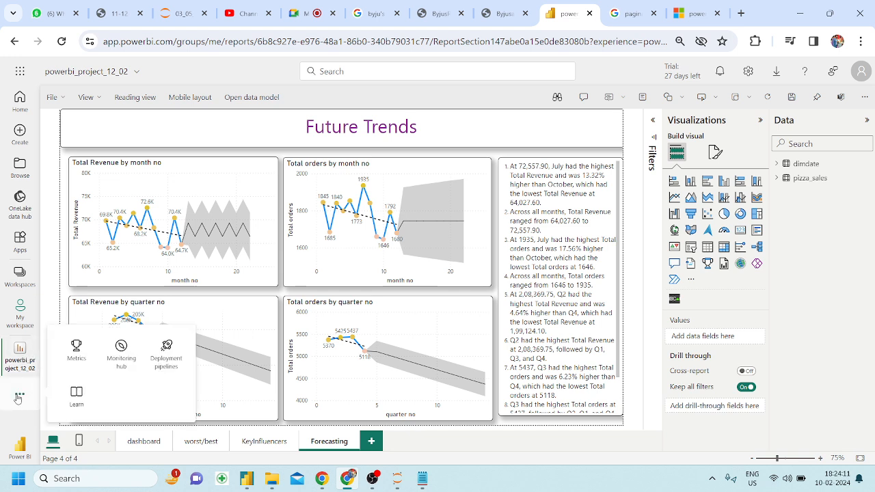
click(18, 397)
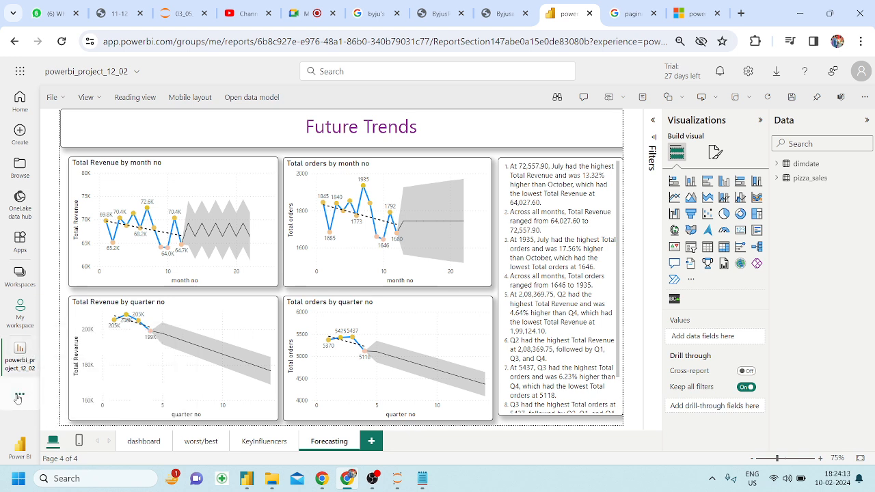
Save the pending changes to the powerbi_project_12_02 report before leaving it.
click(24, 324)
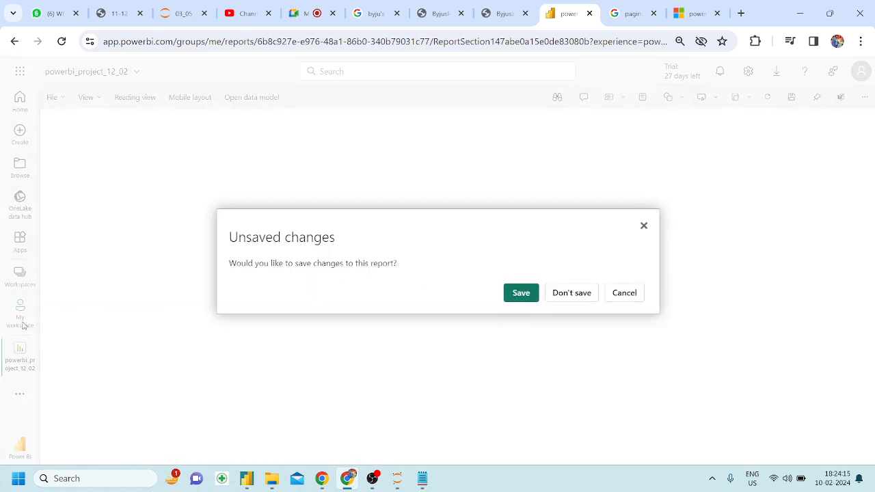
click(517, 295)
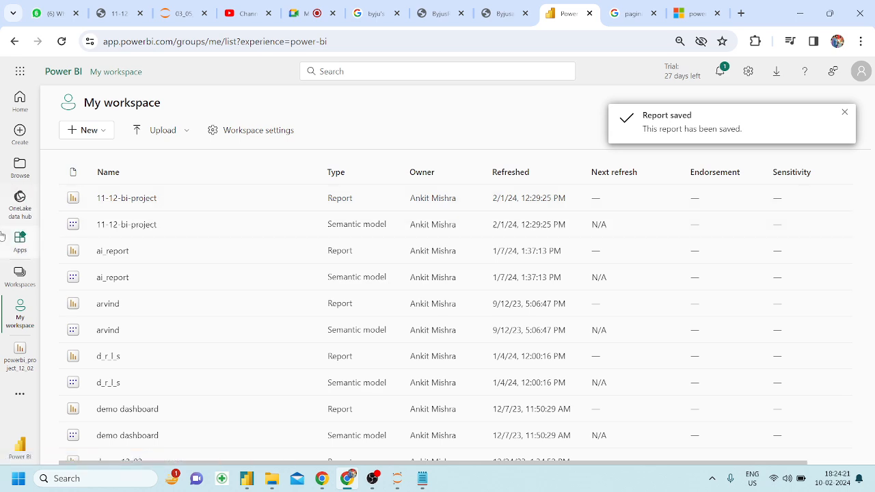
scroll(147, 365, down, 2)
scroll(132, 358, up, 2)
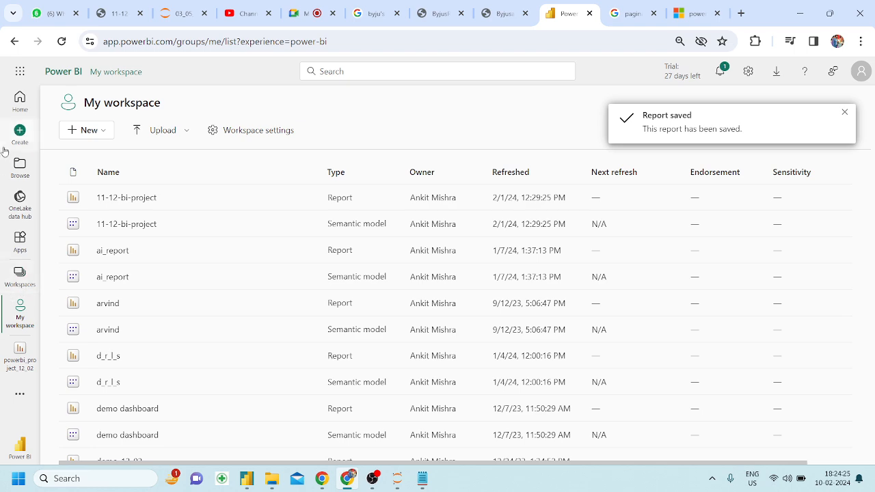
Reopen powerbi_project_12_02, glance at its File options, then return to the Home page.
click(19, 355)
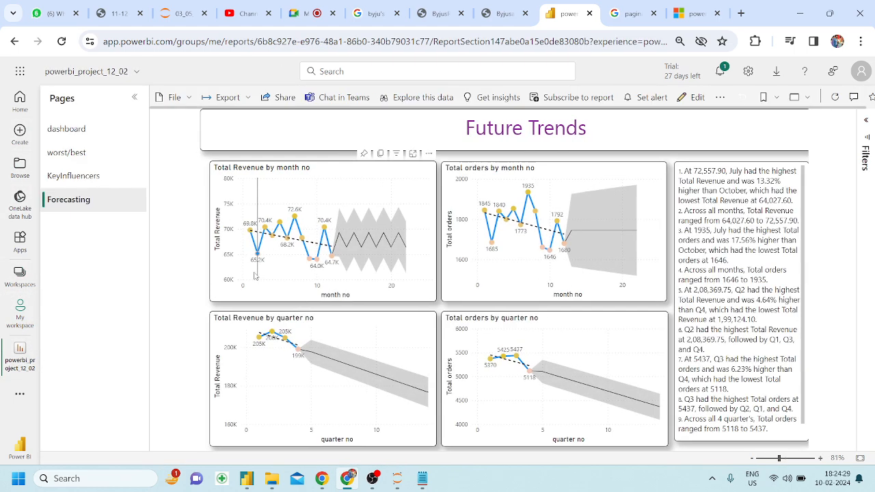
mouse_move(273, 215)
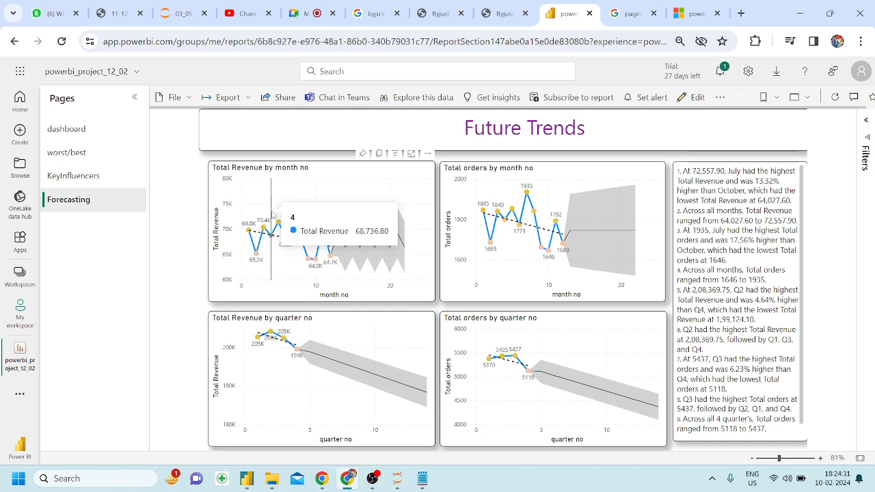
click(190, 100)
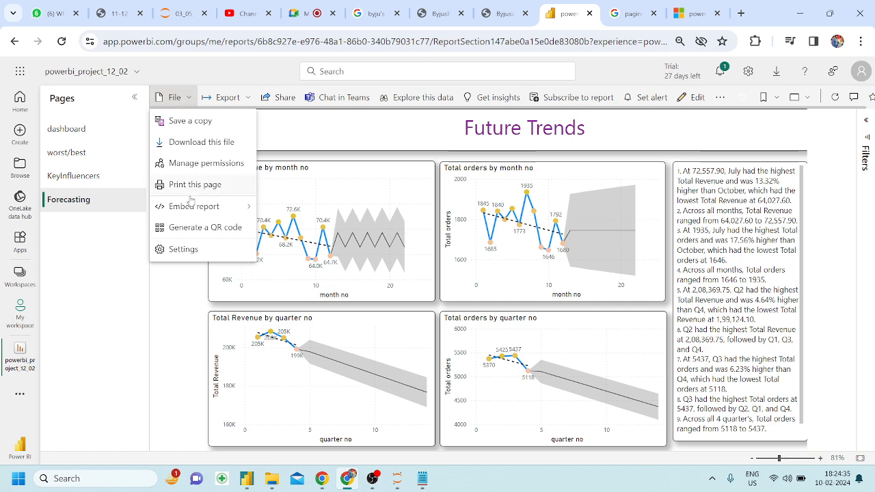
click(87, 256)
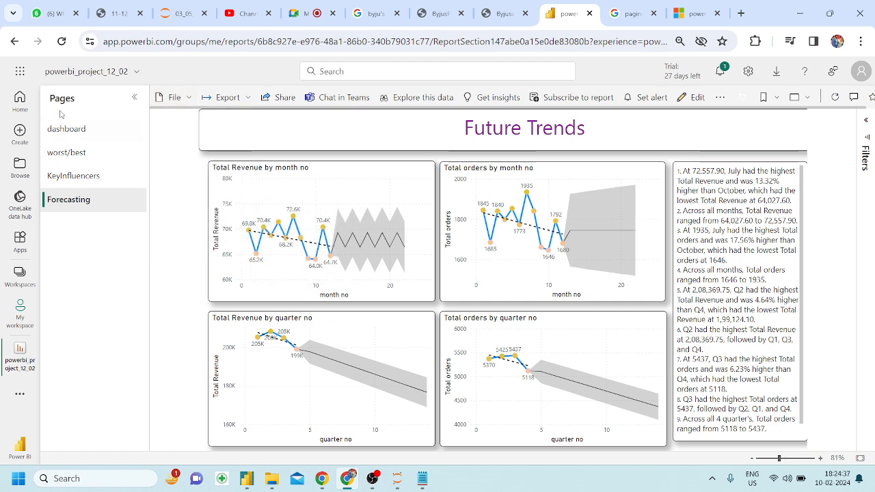
click(36, 108)
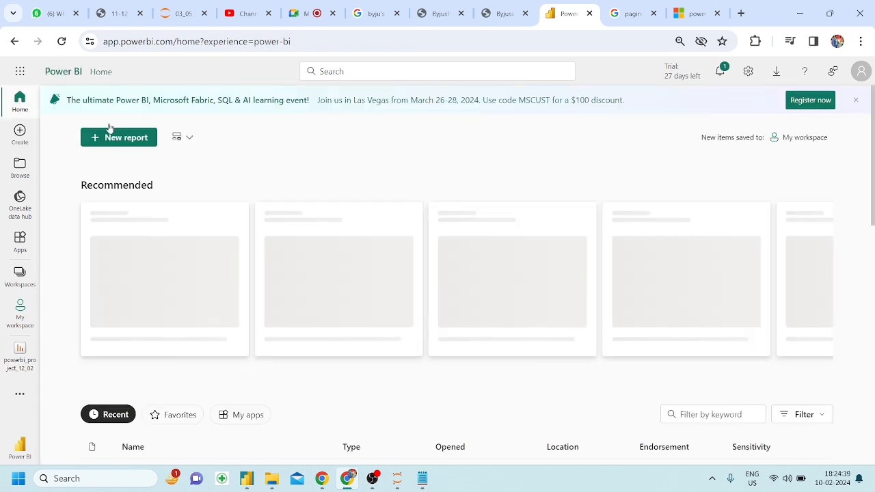
scroll(244, 180, down, 2)
scroll(244, 179, up, 1)
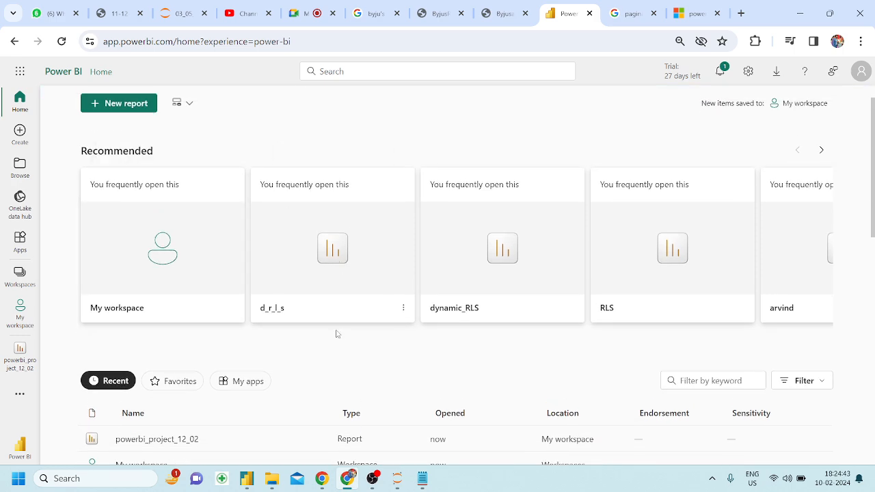
Check the powerbi_project_12_02 item's options, then go to My workspace.
scroll(296, 380, down, 1)
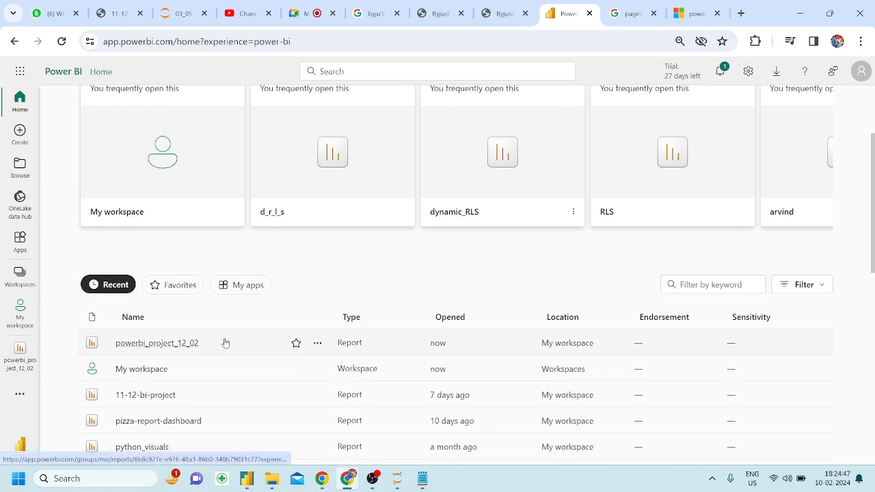
click(318, 344)
scroll(374, 300, down, 1)
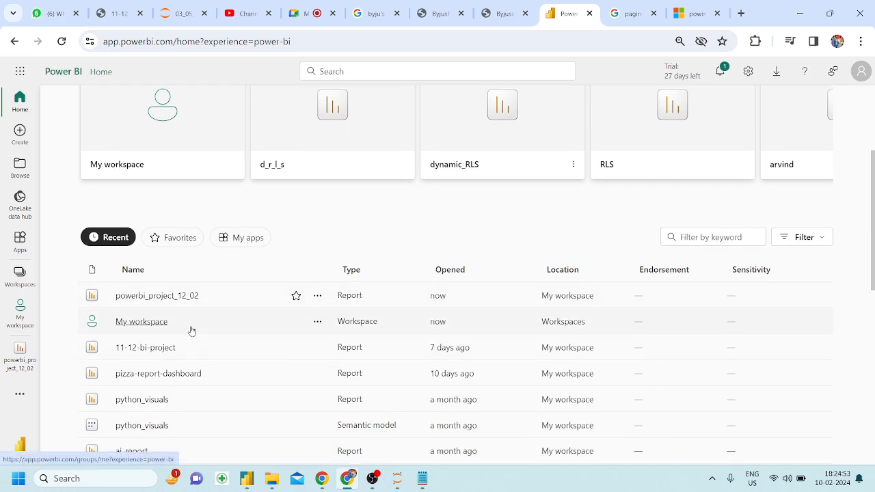
scroll(191, 332, up, 1)
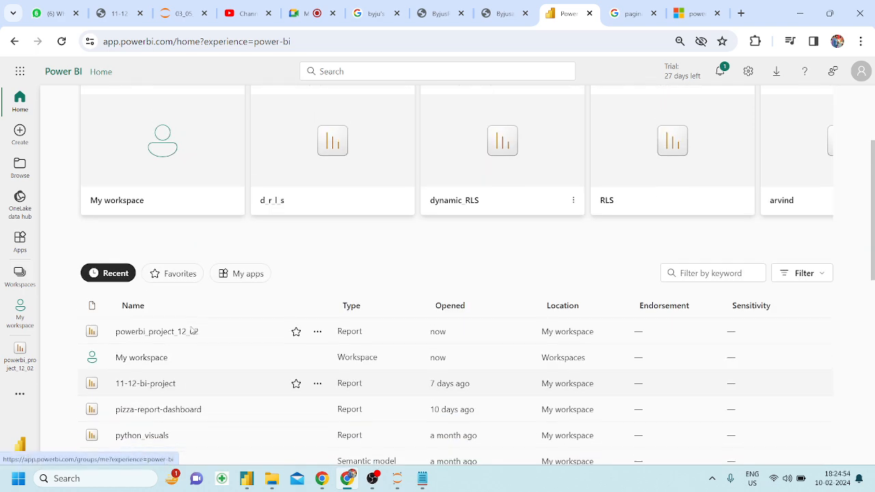
click(20, 316)
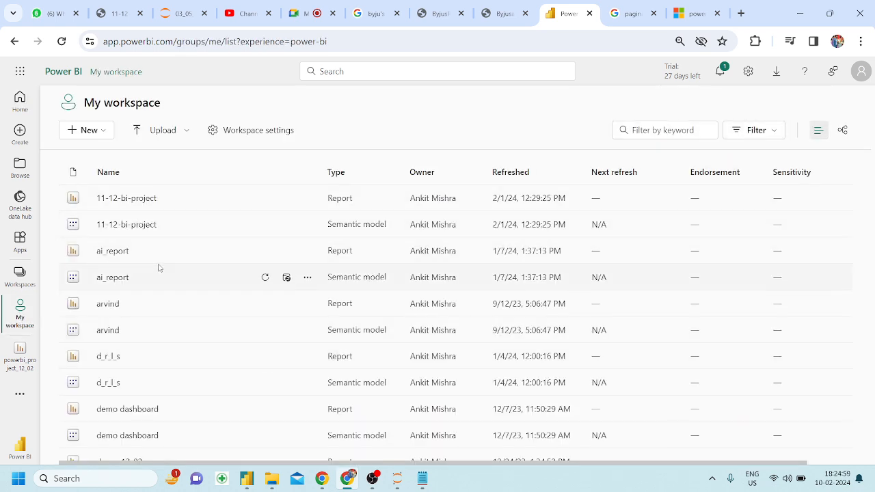
Sort My workspace items by Refreshed date, newest first.
scroll(158, 267, down, 5)
scroll(158, 267, up, 5)
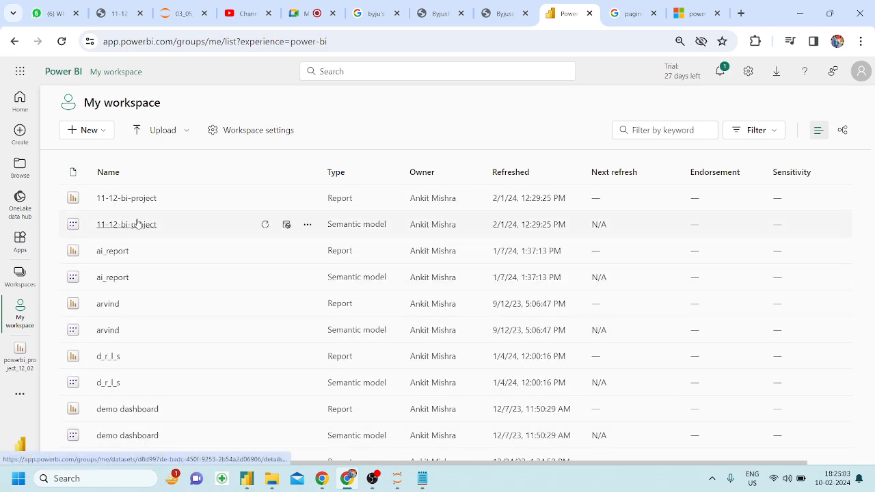
scroll(131, 249, down, 2)
scroll(130, 248, up, 2)
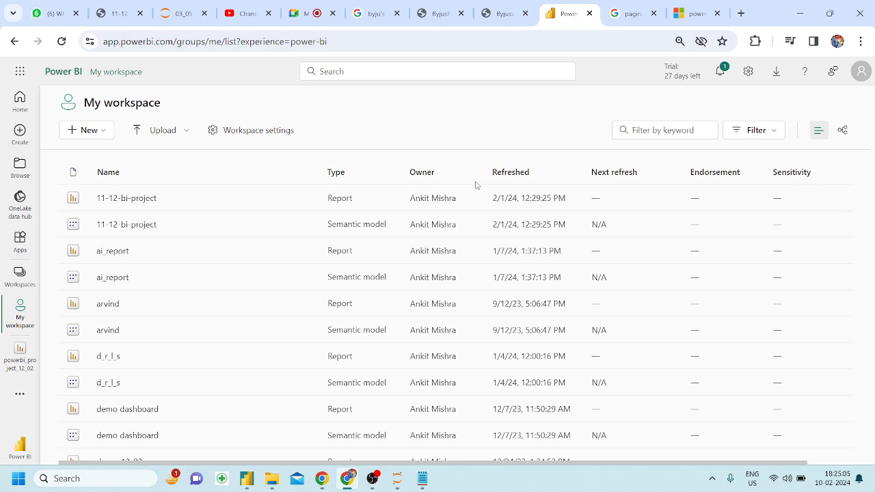
click(536, 175)
click(536, 176)
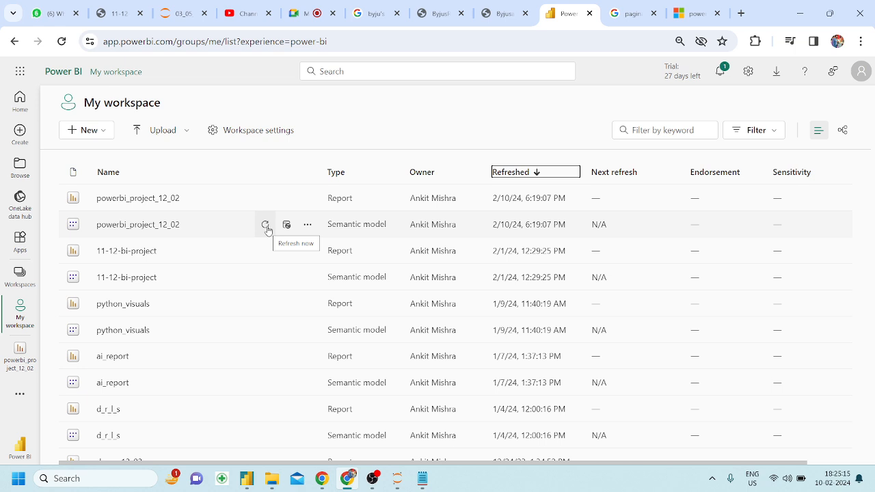
From the powerbi_project_12_02 model settings, download the personal-mode gateway via Download > Data Gateway.
click(288, 226)
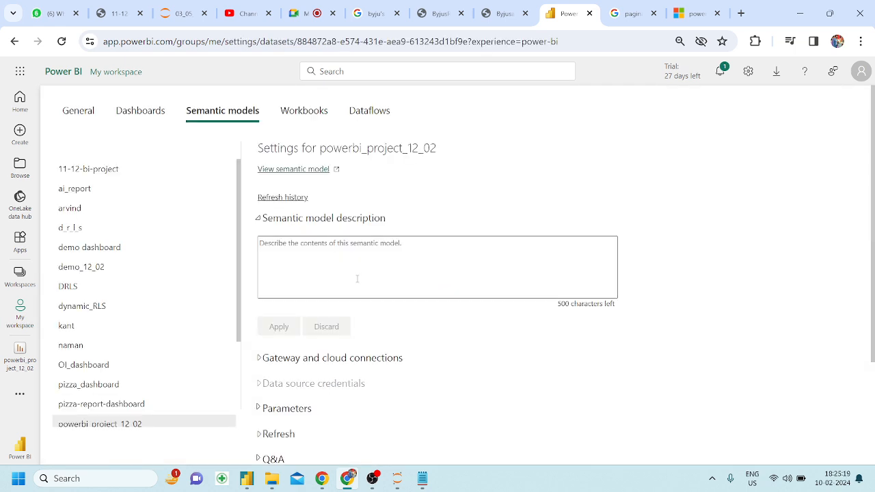
scroll(357, 274, down, 2)
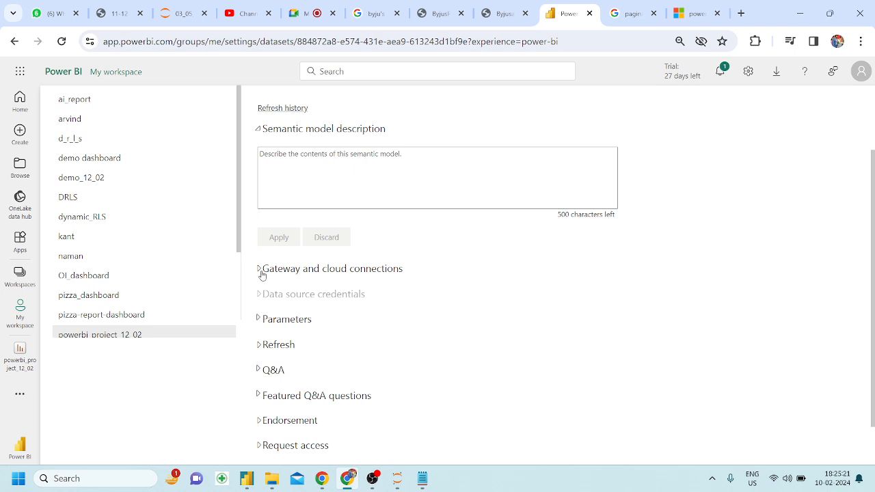
click(776, 71)
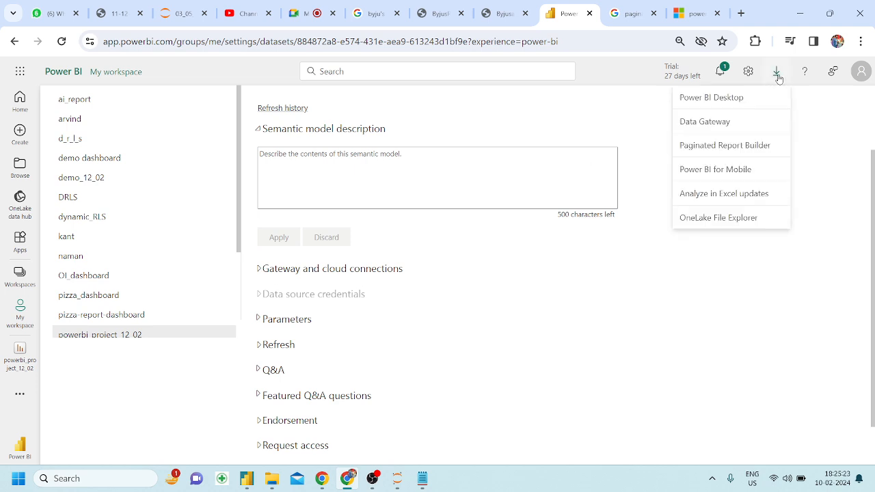
click(716, 123)
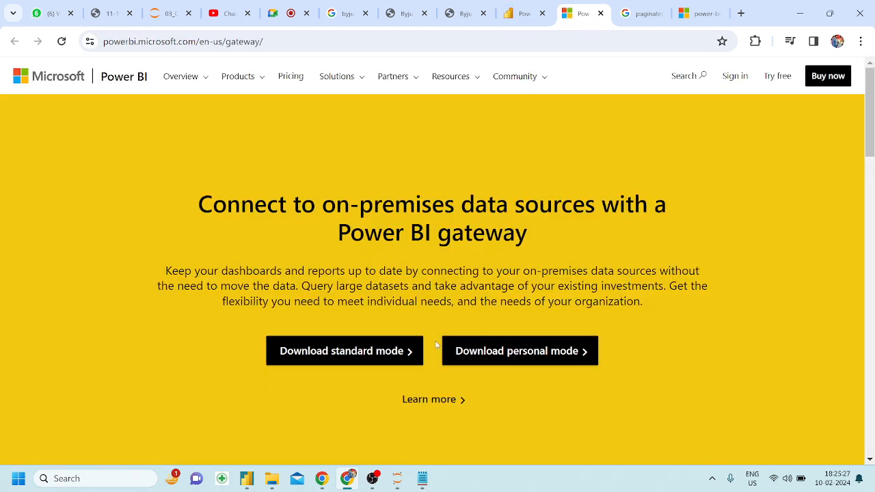
click(512, 355)
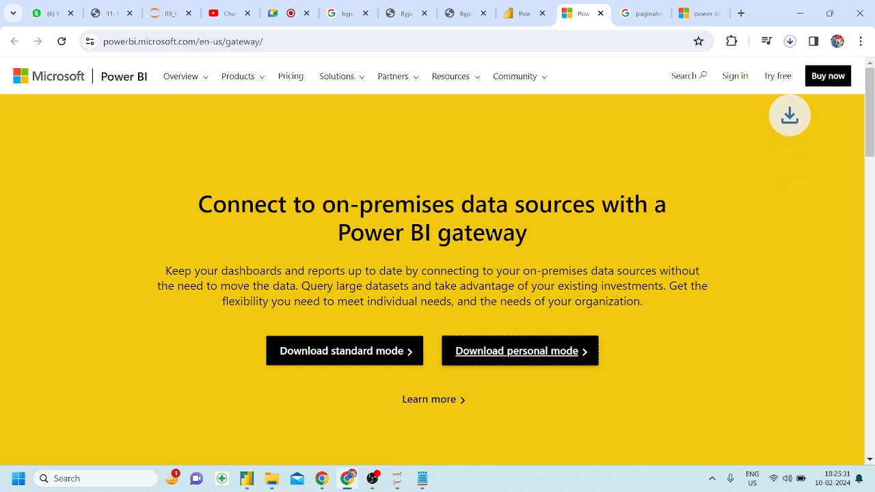
click(509, 12)
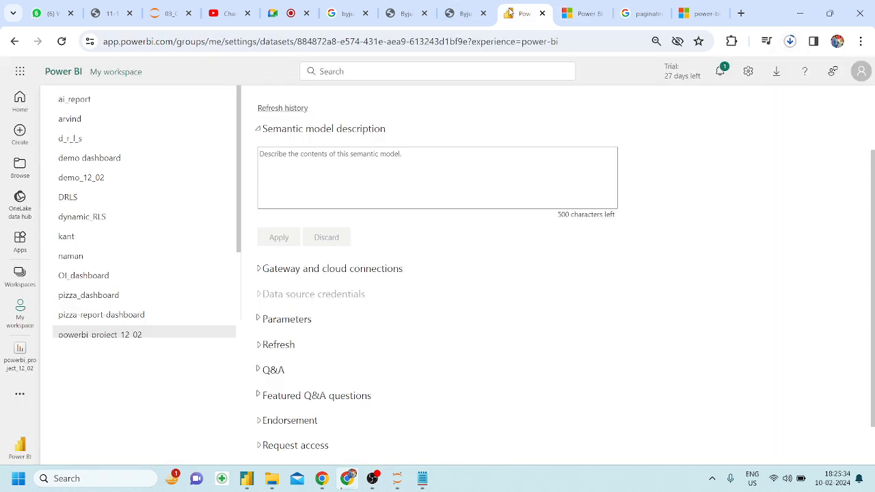
click(266, 270)
Delete the unreachable Personal Gateway row under Gateway and cloud connections and confirm Remove.
scroll(444, 349, down, 1)
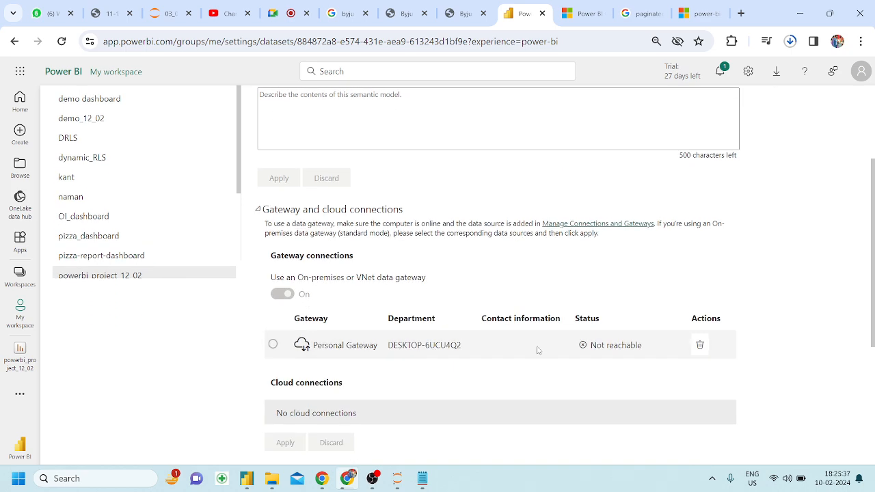
click(700, 347)
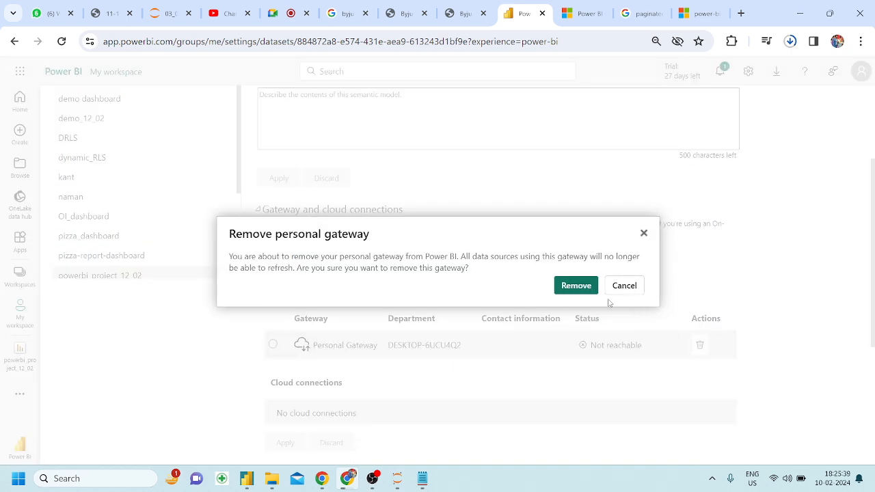
click(577, 286)
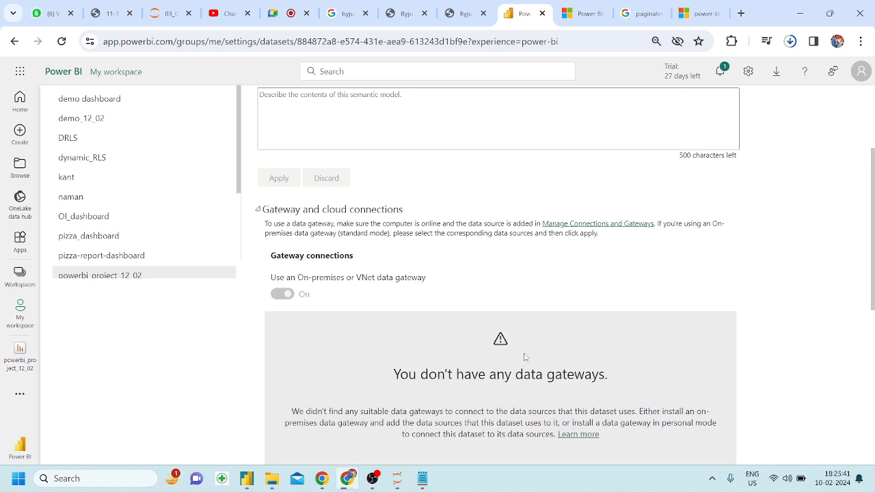
scroll(524, 357, down, 1)
scroll(525, 356, up, 3)
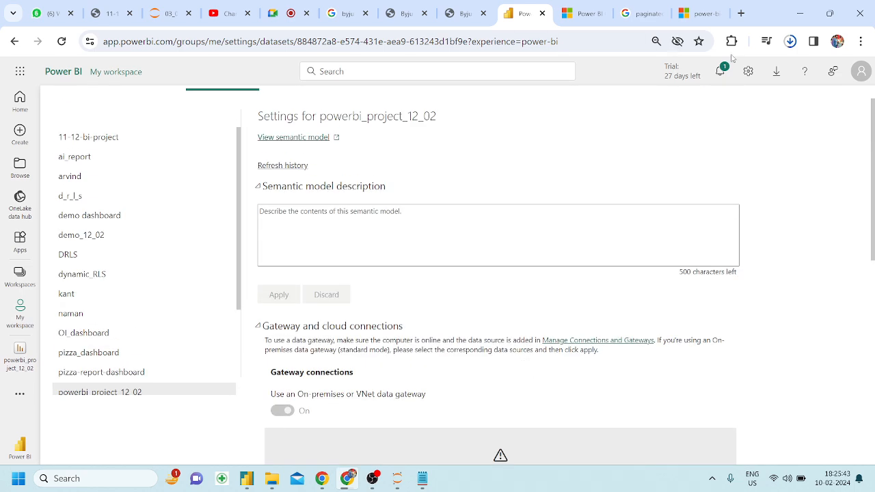
scroll(421, 292, down, 5)
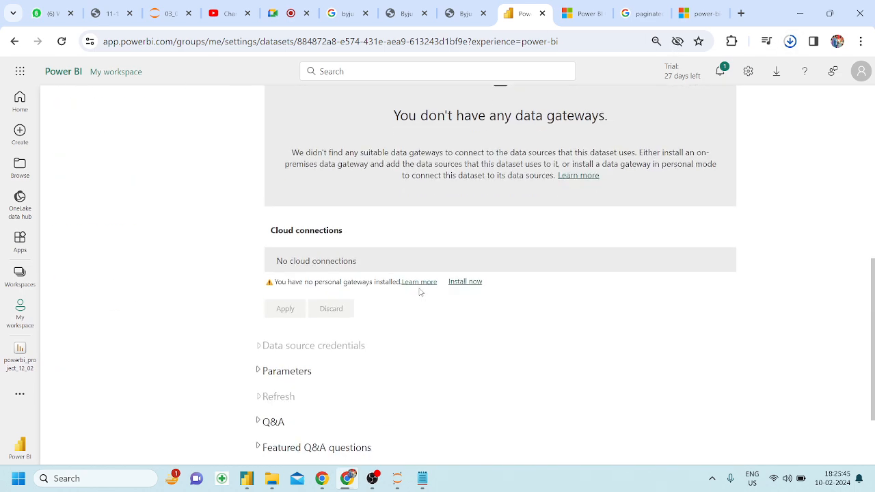
scroll(421, 292, down, 1)
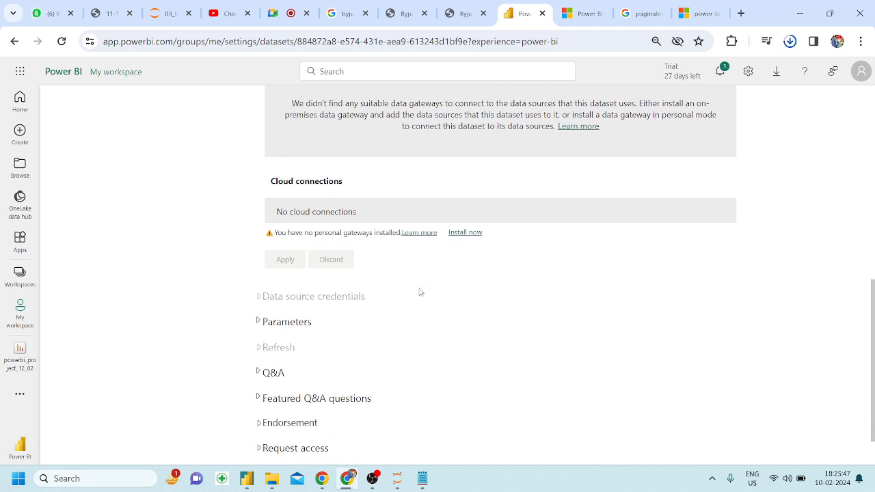
scroll(421, 292, up, 4)
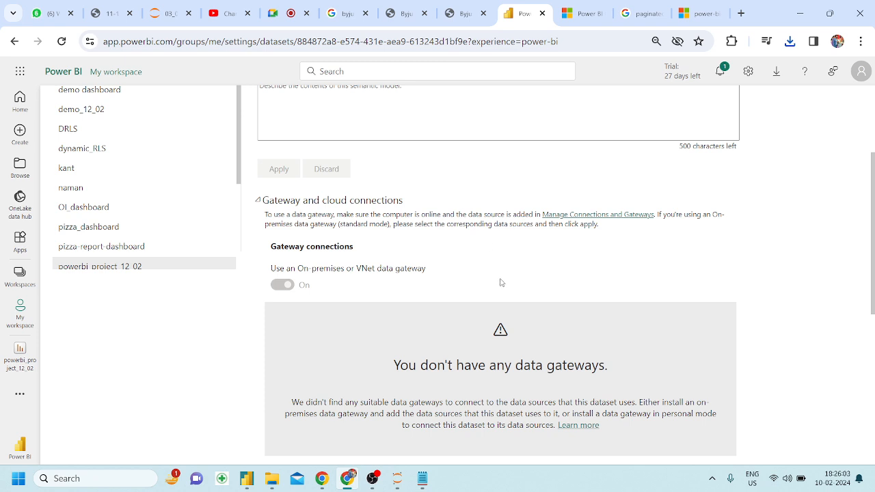
mouse_move(423, 478)
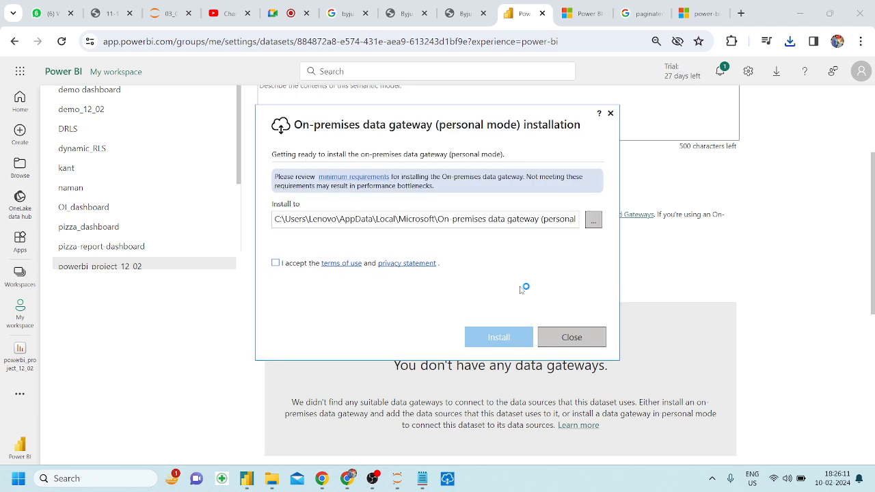
Accept the gateway terms and install personal mode, switching to WhatsApp Web meanwhile.
click(275, 262)
click(497, 344)
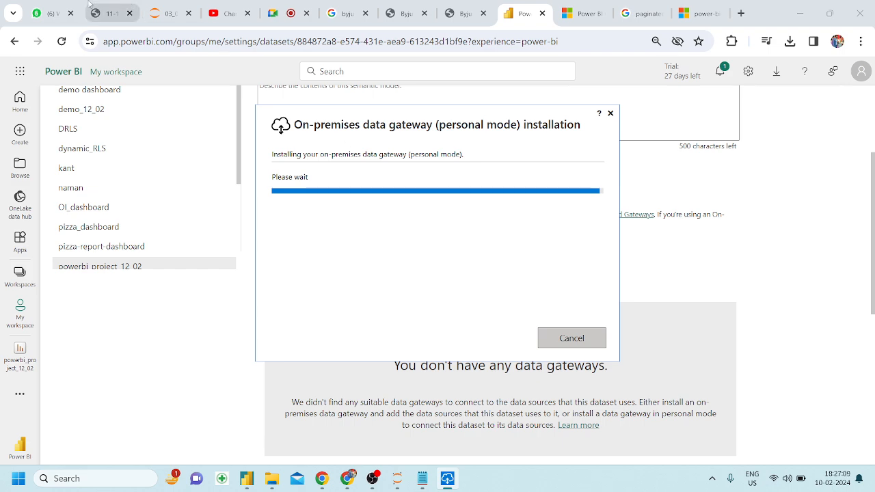
click(60, 5)
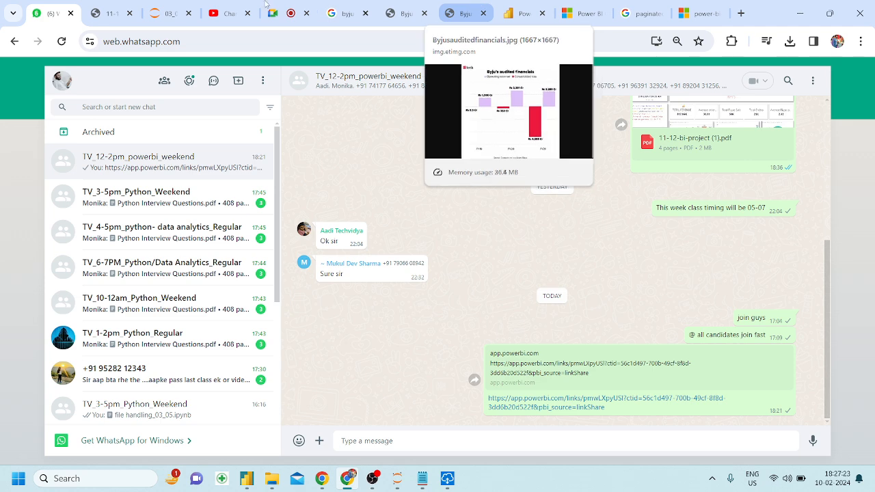
Switch back to the Power BI tab with the powerbi_project_12_02 settings.
click(518, 6)
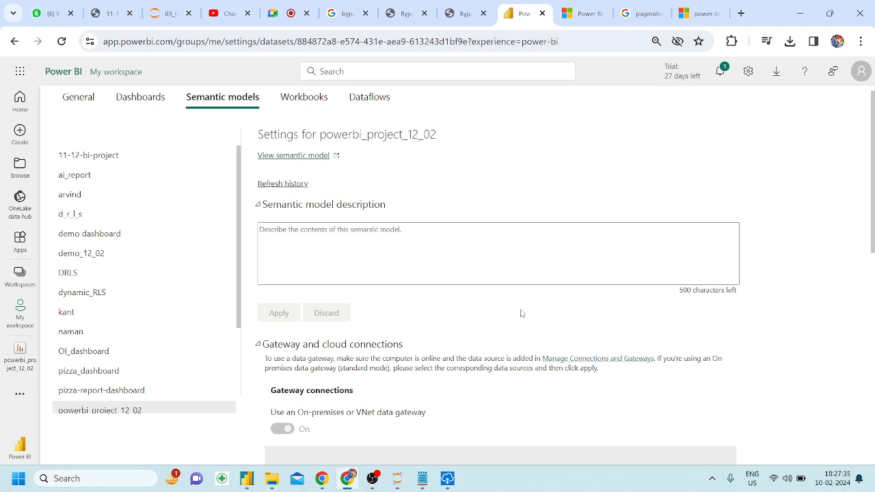
Register the gateway by signing in with the account e-mail and Microsoft account, then open File Explorer.
click(448, 480)
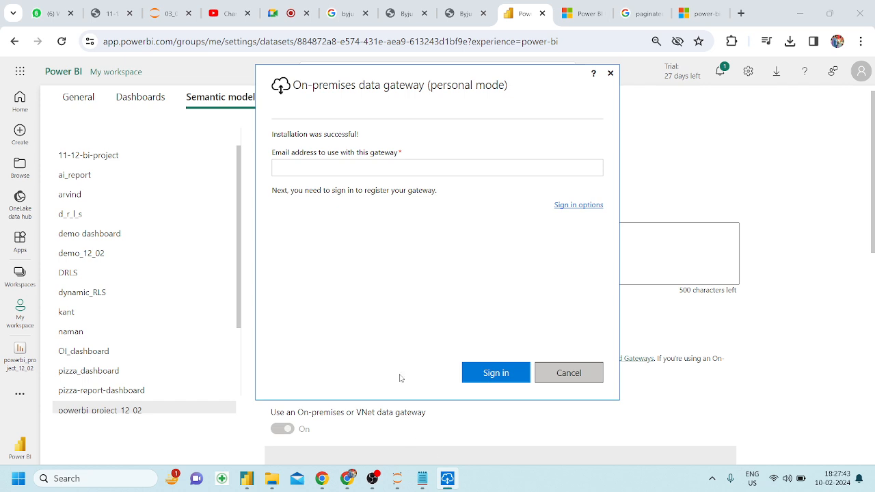
click(321, 176)
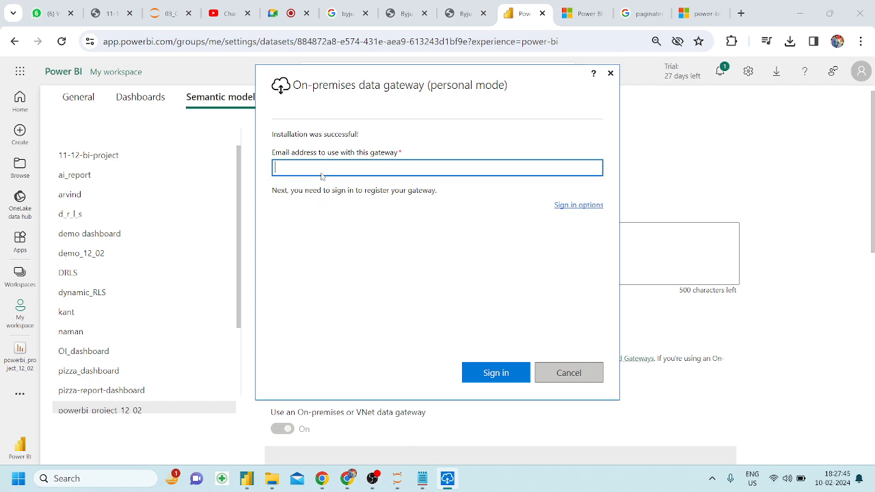
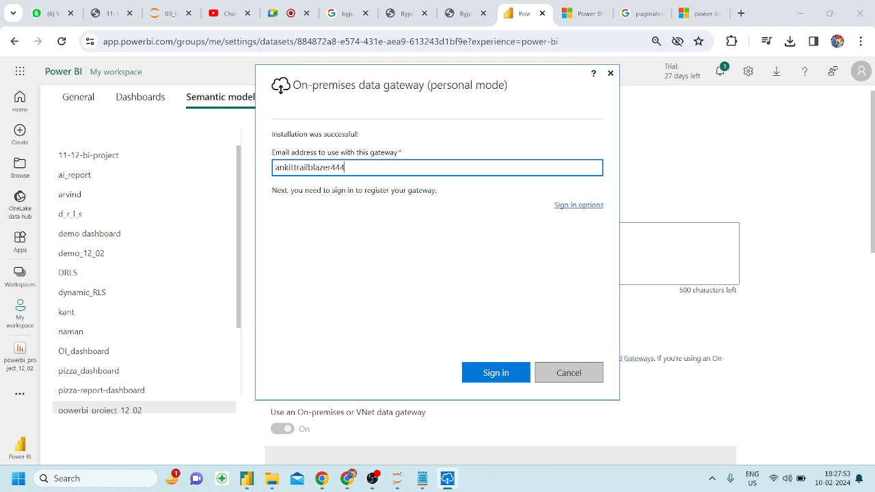
click(509, 375)
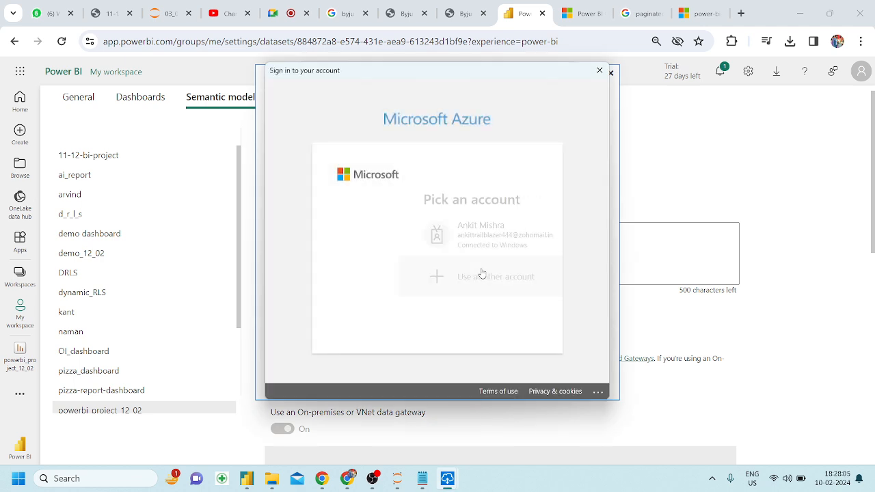
click(439, 250)
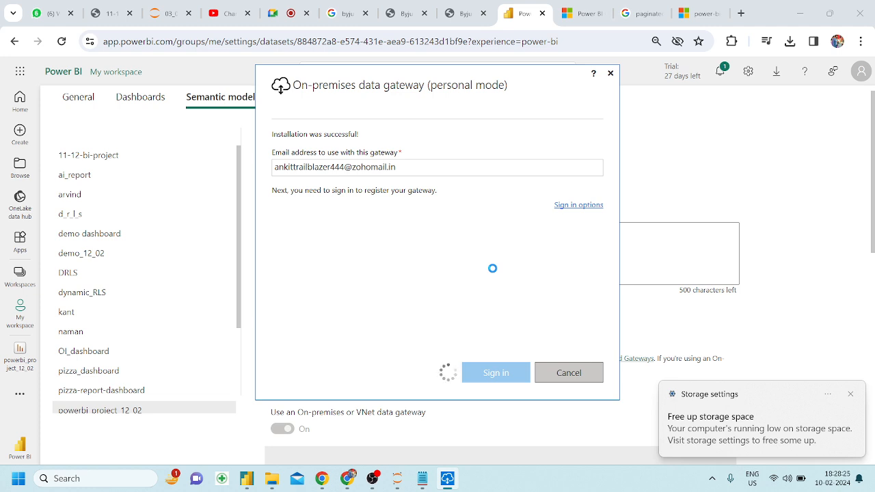
click(271, 481)
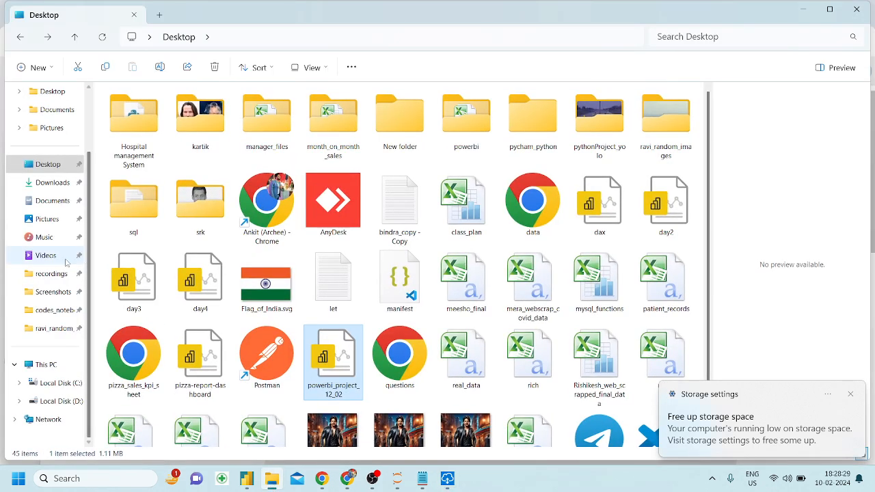
Check drive C's free space under This PC, then return to the Power BI settings window.
click(60, 383)
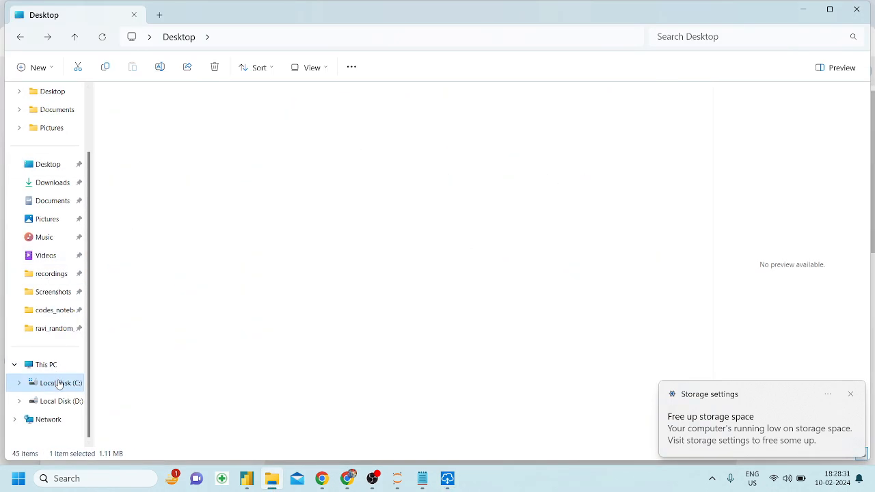
click(45, 364)
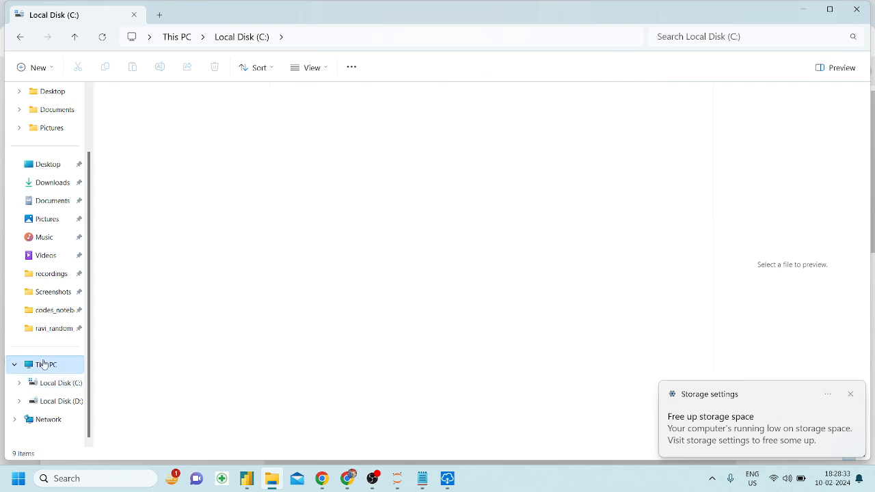
click(352, 476)
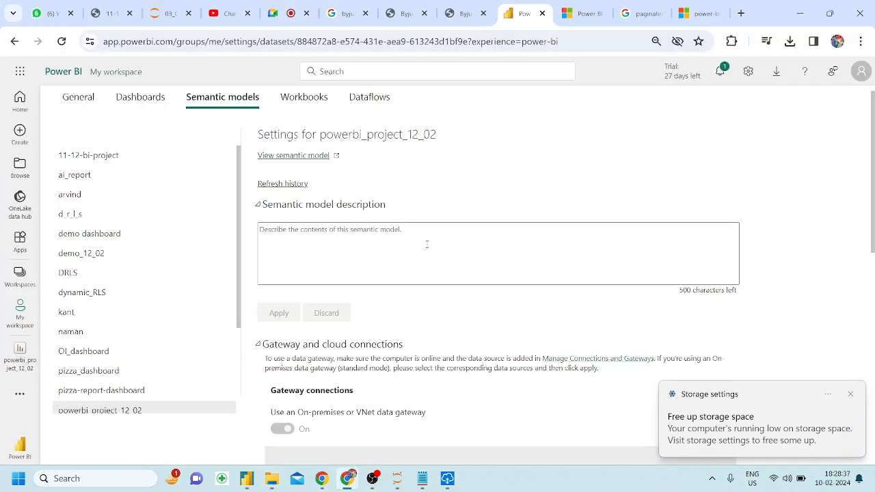
Confirm the personal gateway is online, dismiss the low-storage notice, and reload the settings page.
click(447, 478)
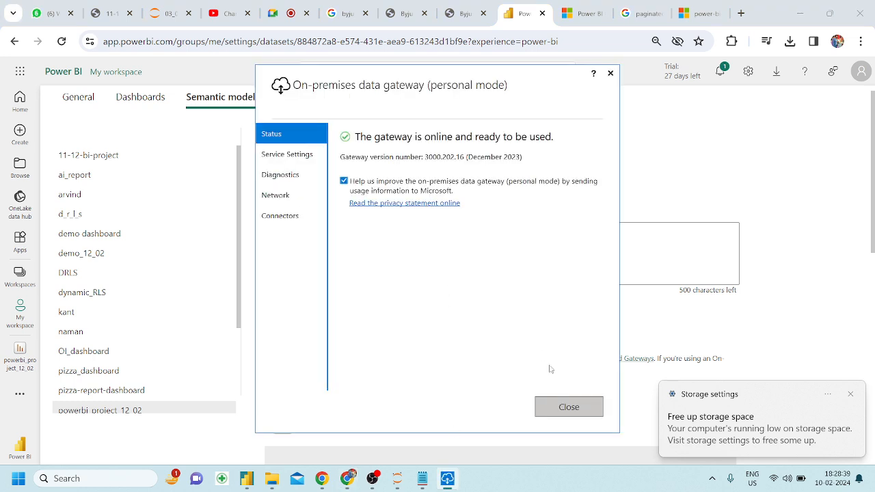
click(565, 409)
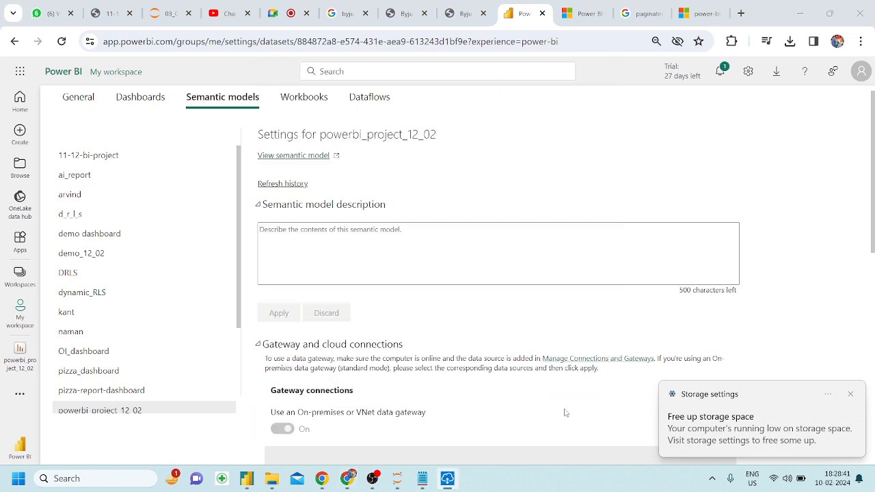
scroll(337, 363, up, 1)
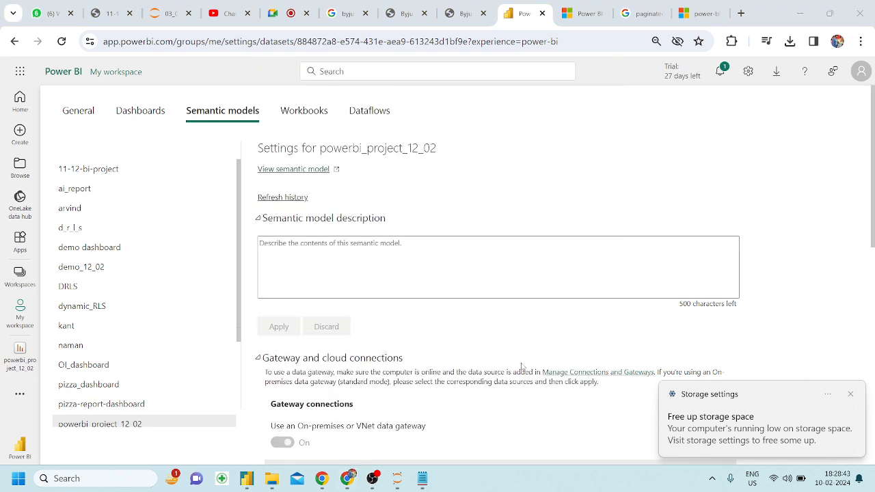
click(851, 394)
scroll(392, 293, down, 2)
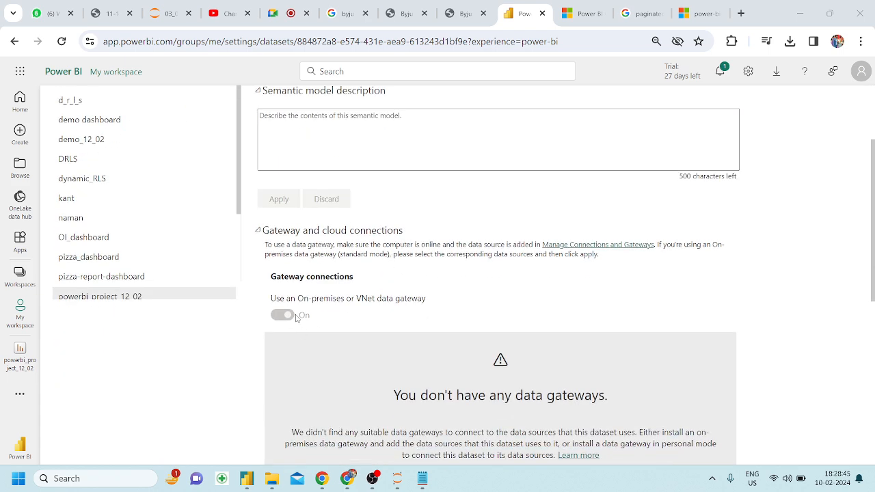
scroll(298, 319, up, 2)
click(63, 43)
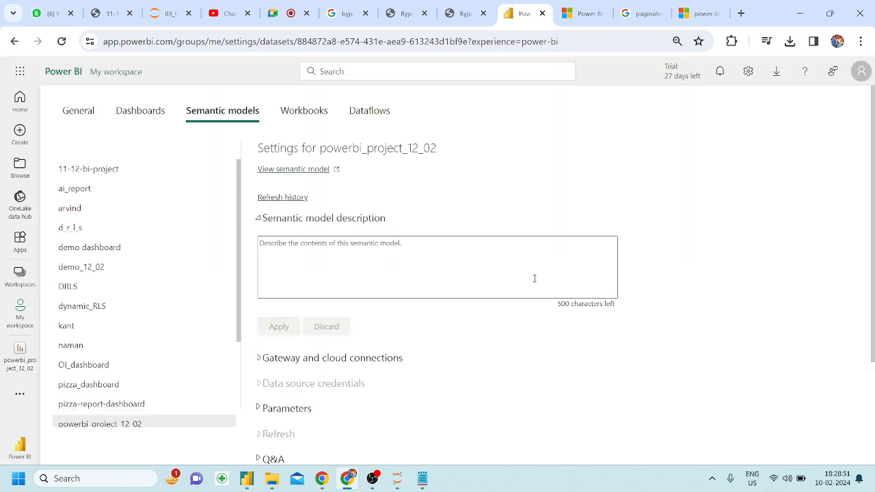
Select Personal Gateway under Gateway and cloud connections and apply it to powerbi_project_12_02.
scroll(534, 277, down, 2)
click(259, 252)
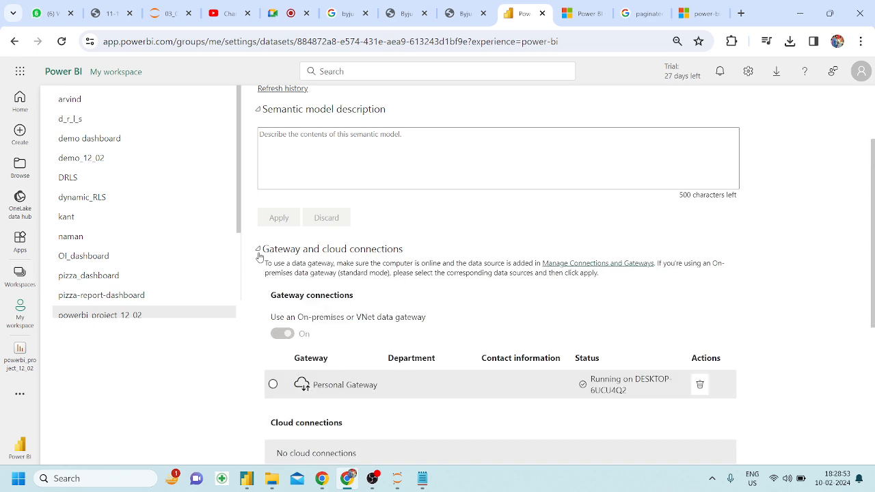
scroll(602, 383, down, 1)
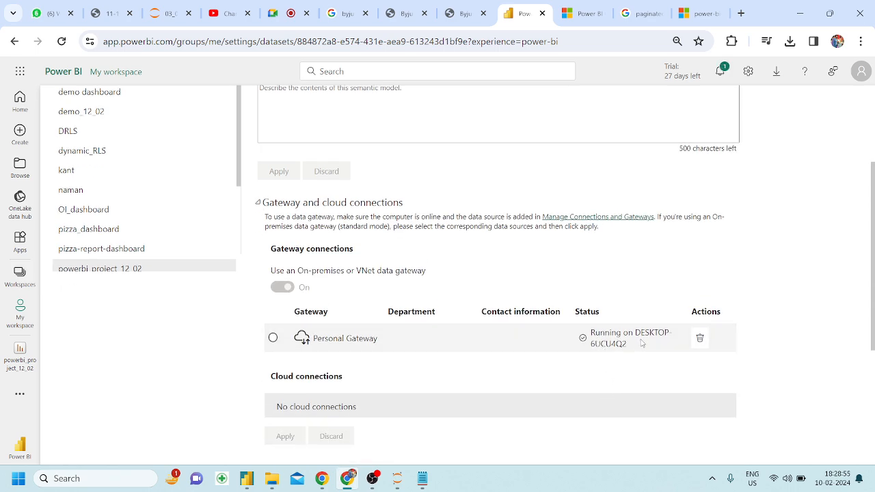
scroll(638, 341, down, 3)
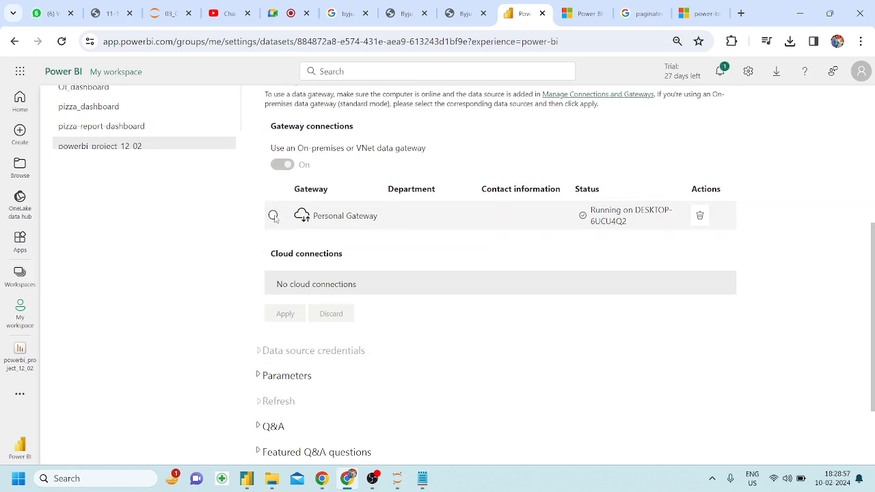
click(274, 215)
click(285, 313)
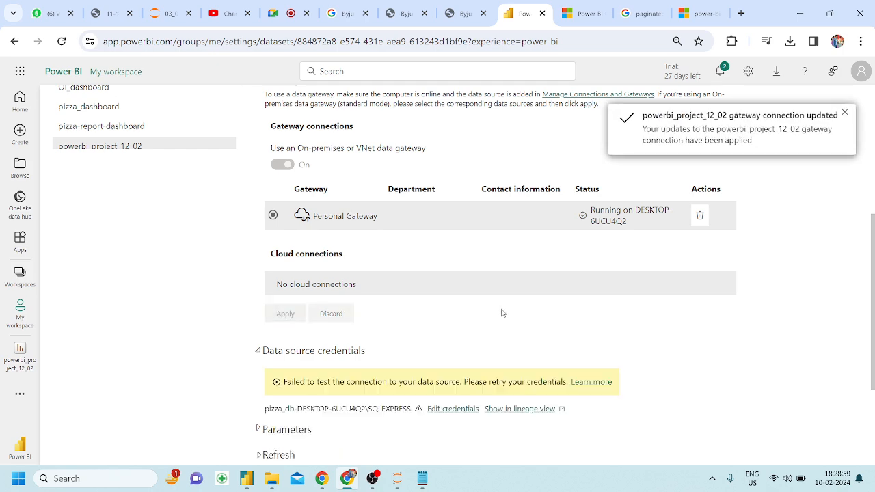
scroll(493, 307, down, 2)
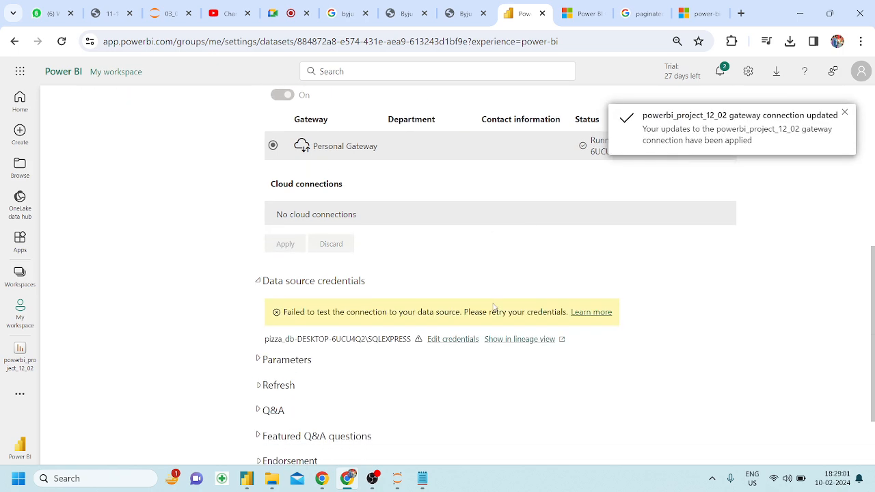
scroll(737, 194, up, 1)
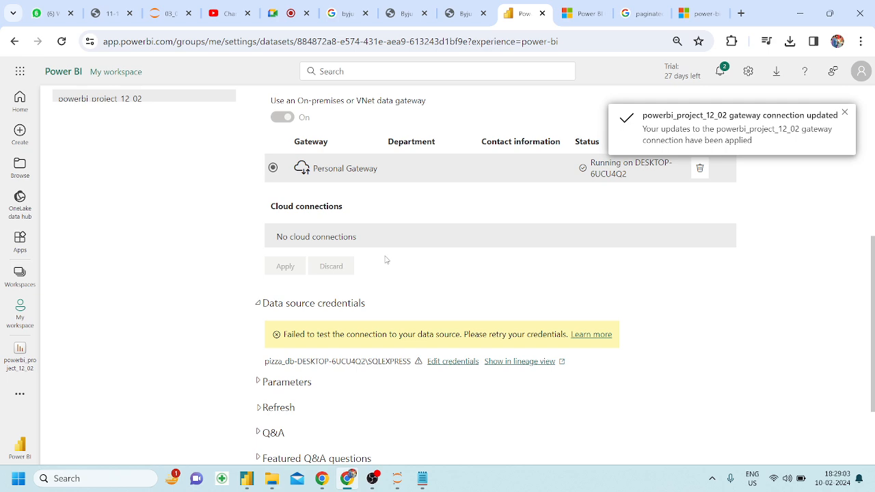
scroll(385, 259, down, 1)
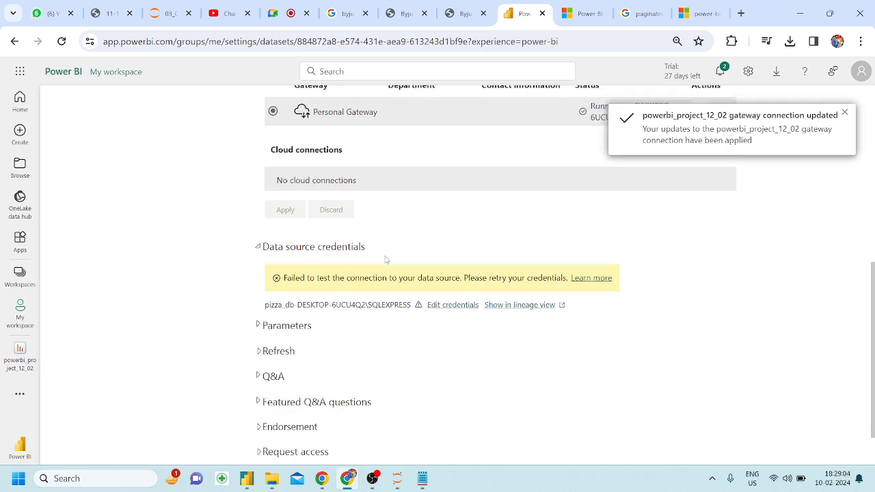
Look over the refresh schedule settings, then reload the settings page.
click(260, 352)
scroll(328, 240, down, 3)
scroll(329, 239, up, 4)
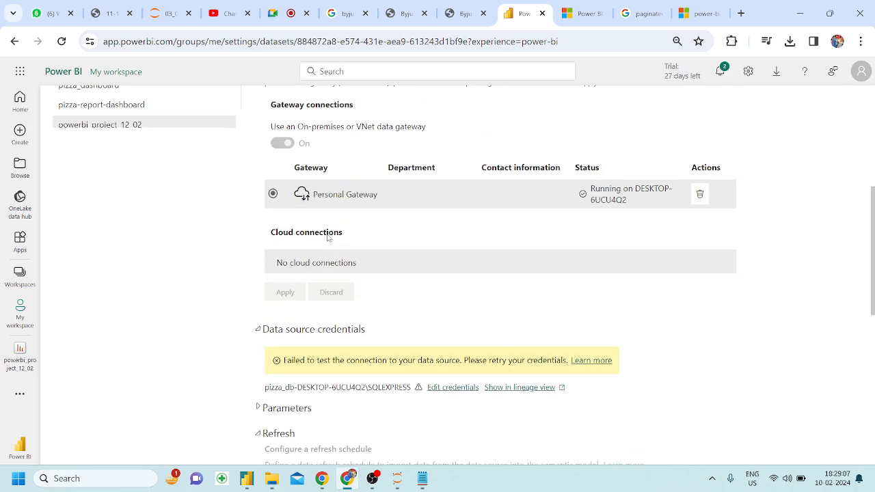
scroll(328, 237, up, 3)
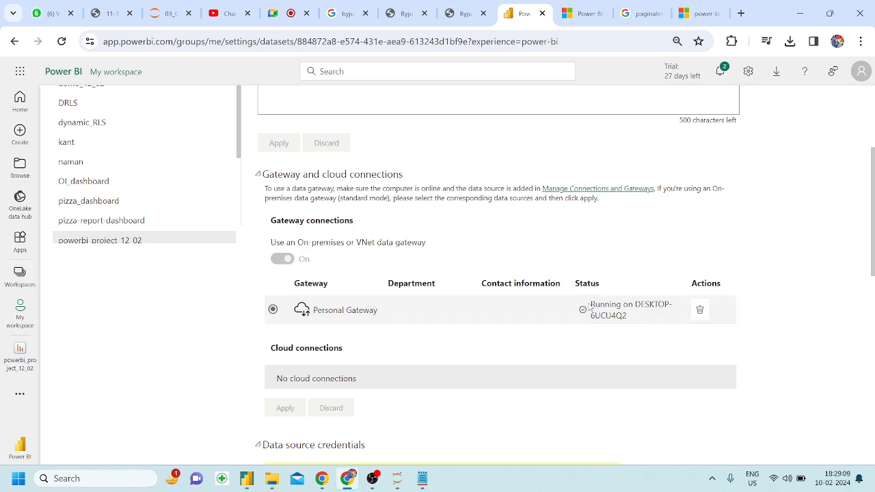
scroll(533, 304, up, 5)
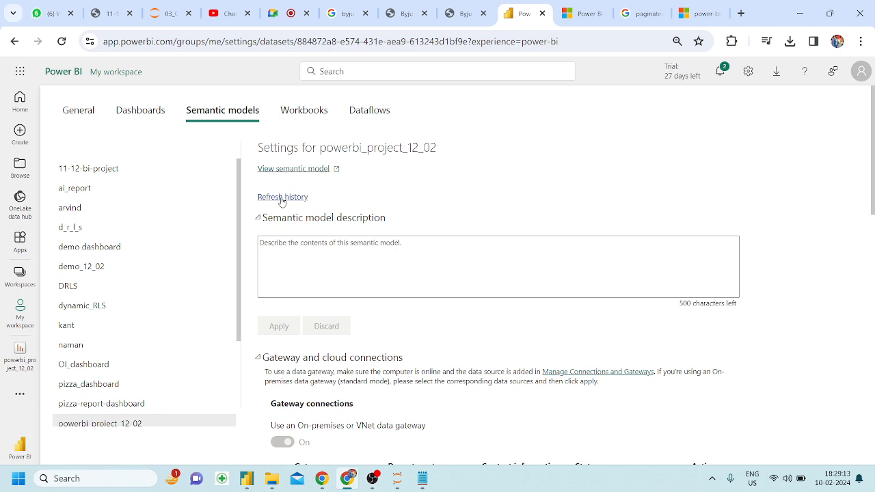
click(61, 43)
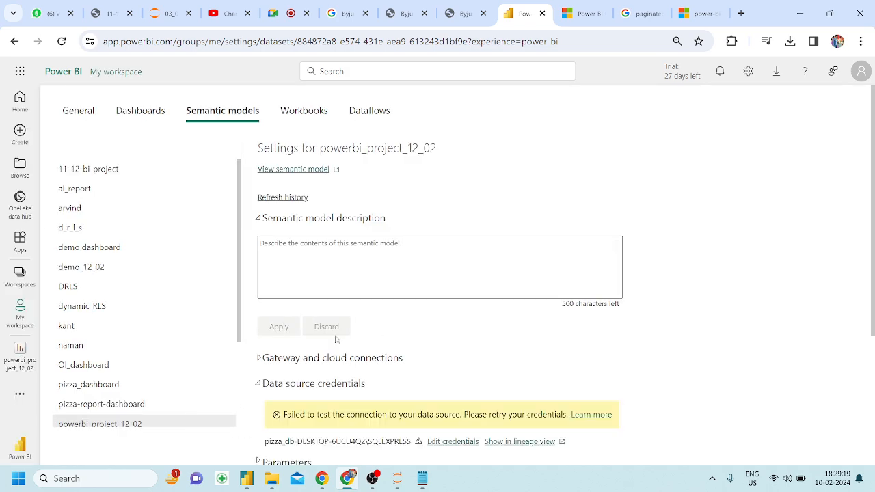
scroll(336, 339, down, 3)
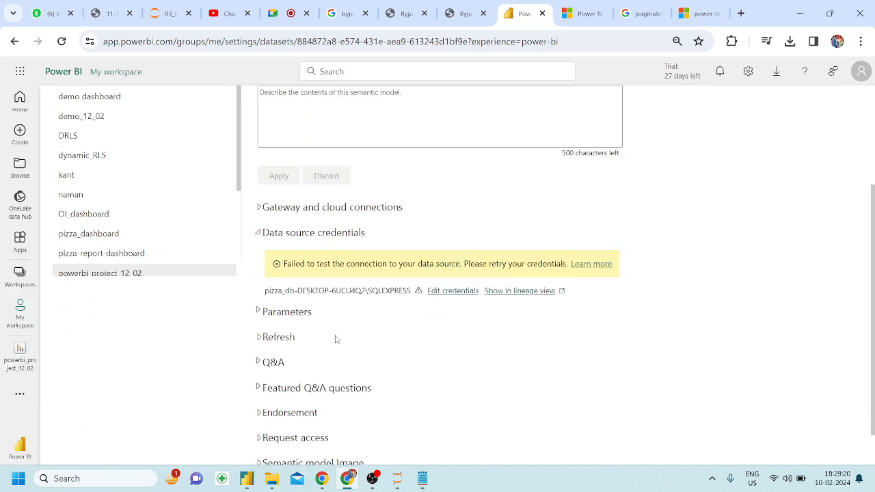
Open and cancel the pizza_db credentials form, then re-expand Gateway and cloud connections.
click(464, 293)
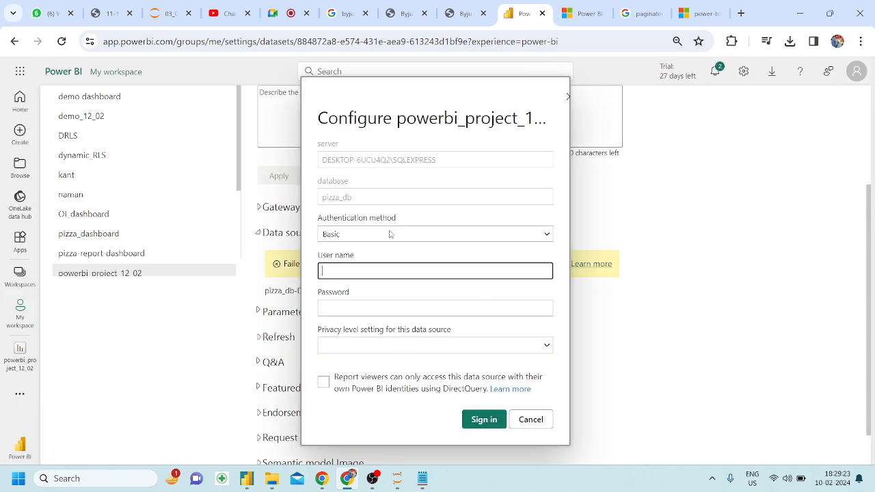
click(527, 419)
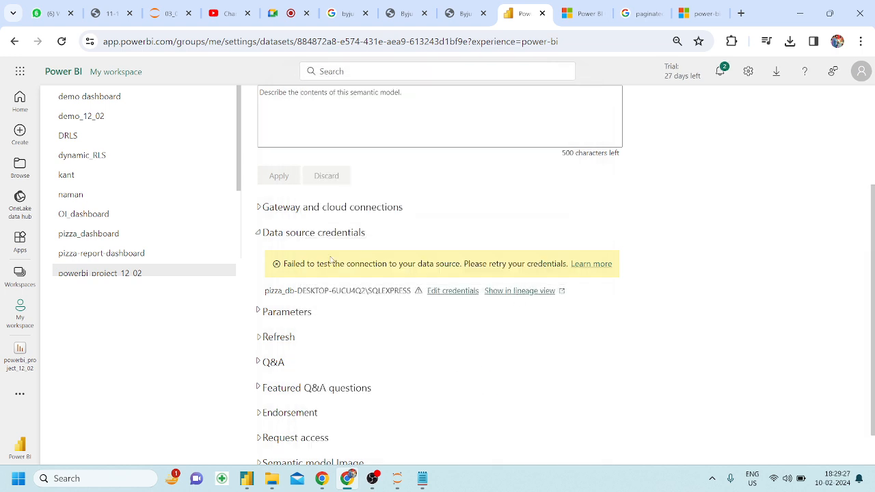
scroll(325, 260, up, 1)
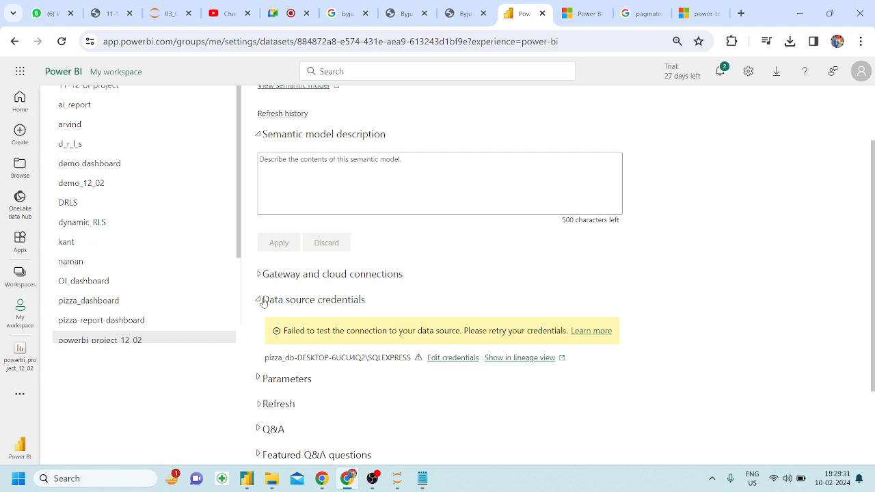
click(260, 274)
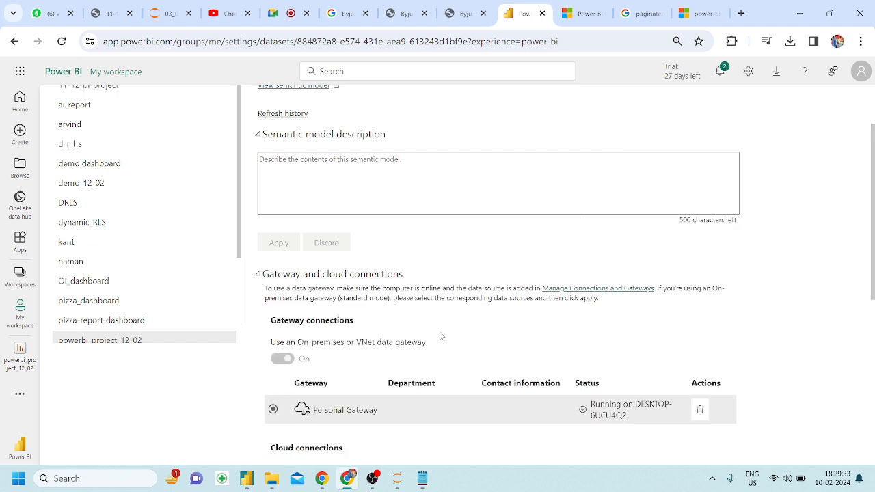
scroll(440, 338, down, 3)
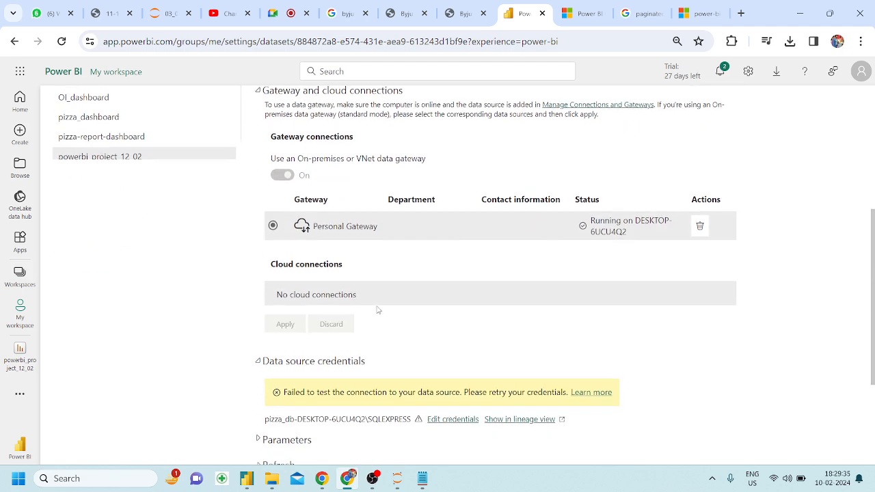
scroll(291, 209, up, 2)
scroll(287, 251, down, 3)
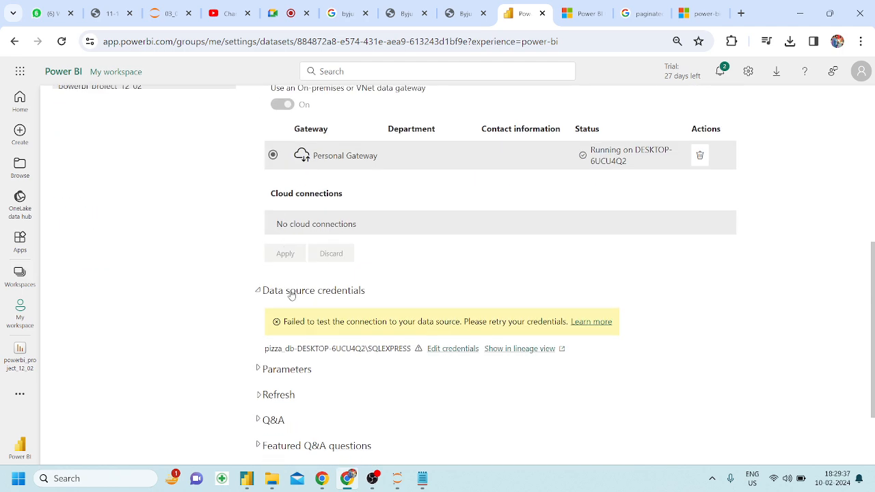
Submit pizza_db credentials with Basic authentication, privacy level None, and viewer SSO enabled.
click(456, 351)
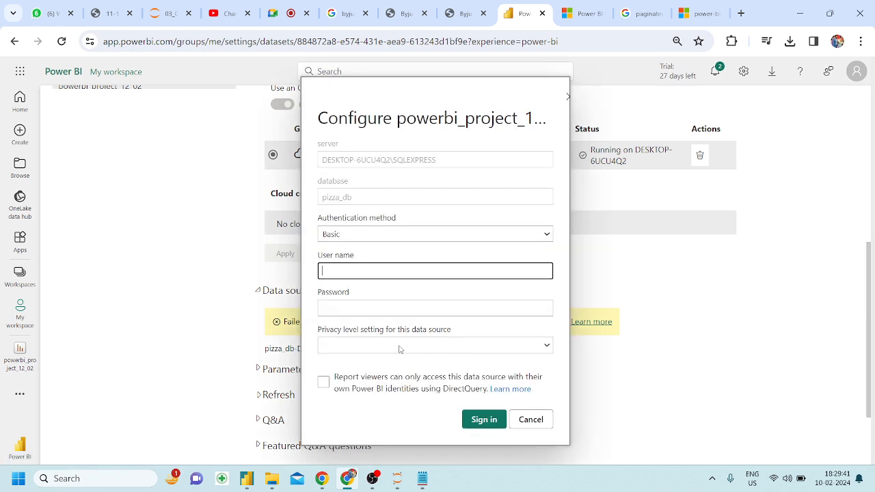
click(383, 349)
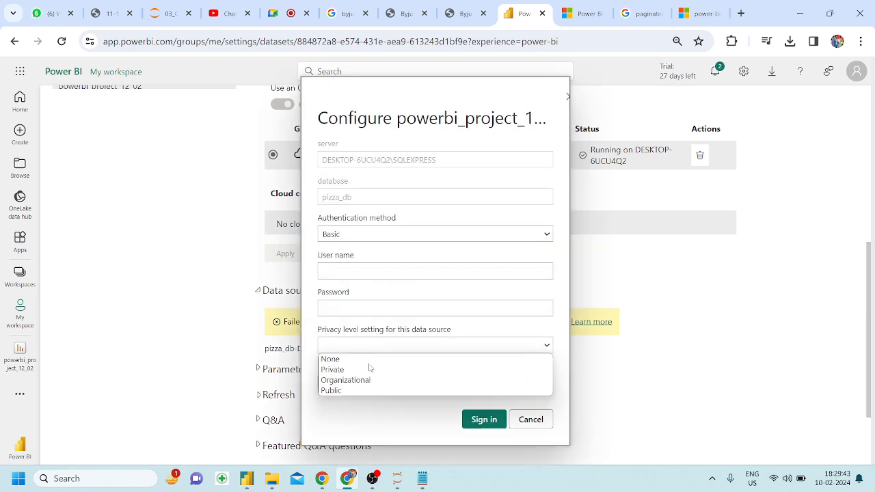
click(345, 358)
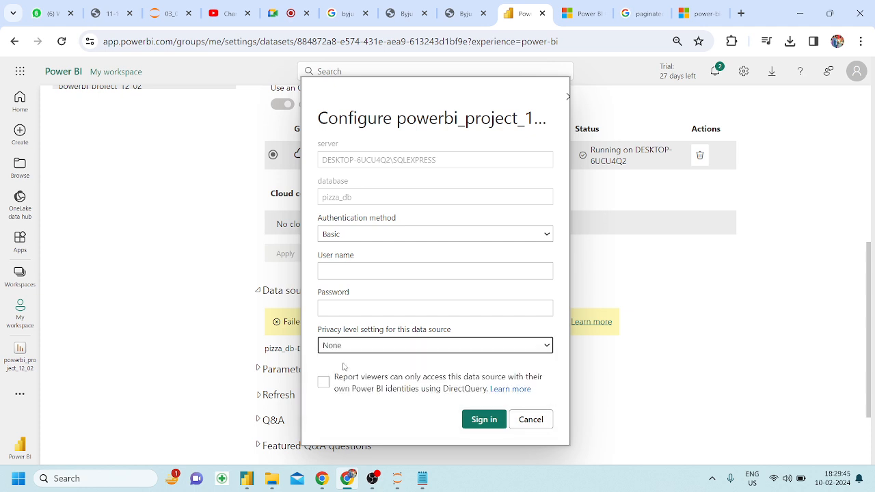
click(352, 271)
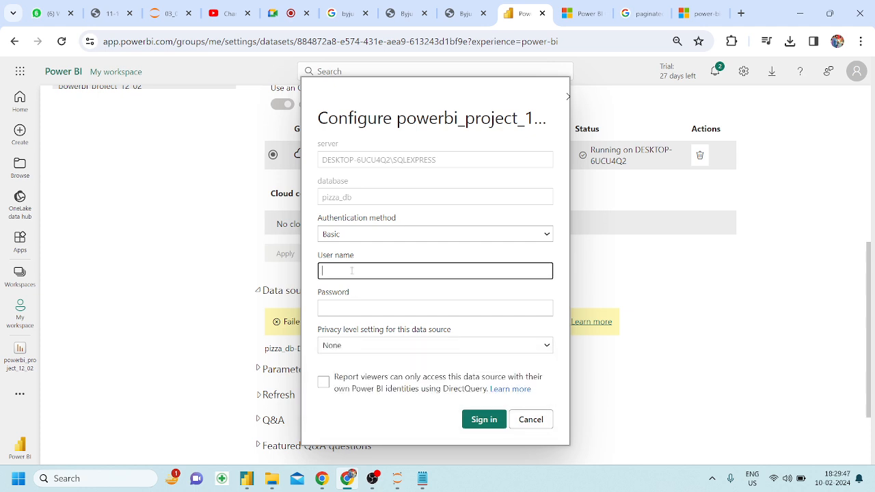
click(374, 234)
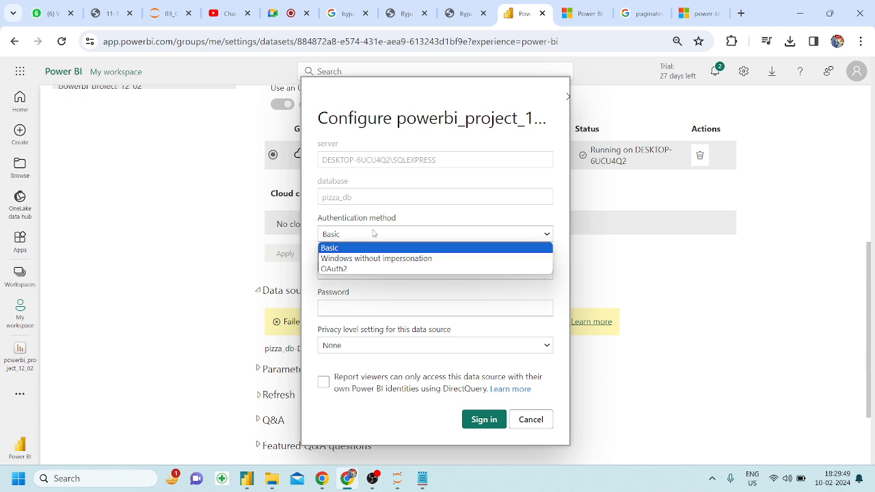
click(372, 233)
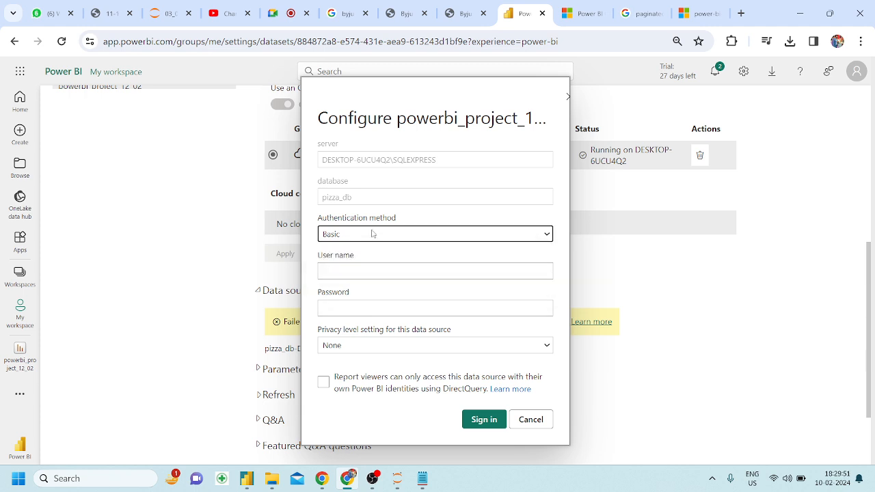
click(322, 382)
click(483, 418)
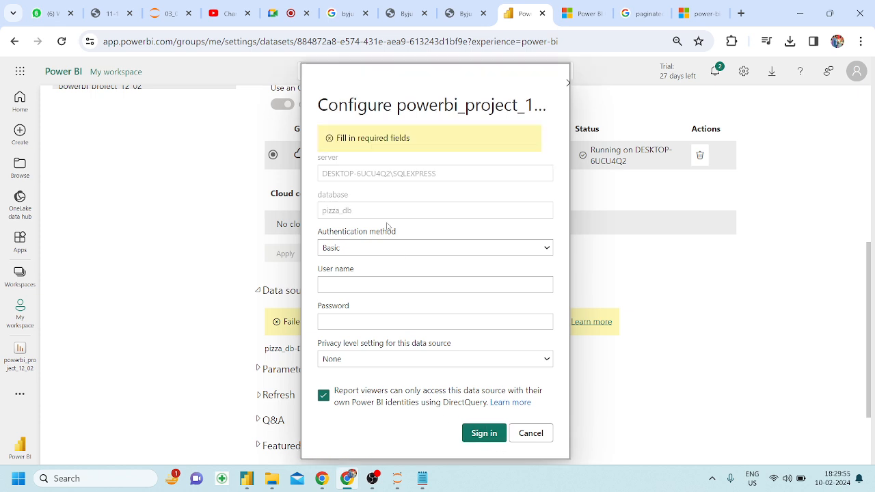
Enter the user name, switch to Windows without impersonation, keep privacy None, and sign in.
click(367, 284)
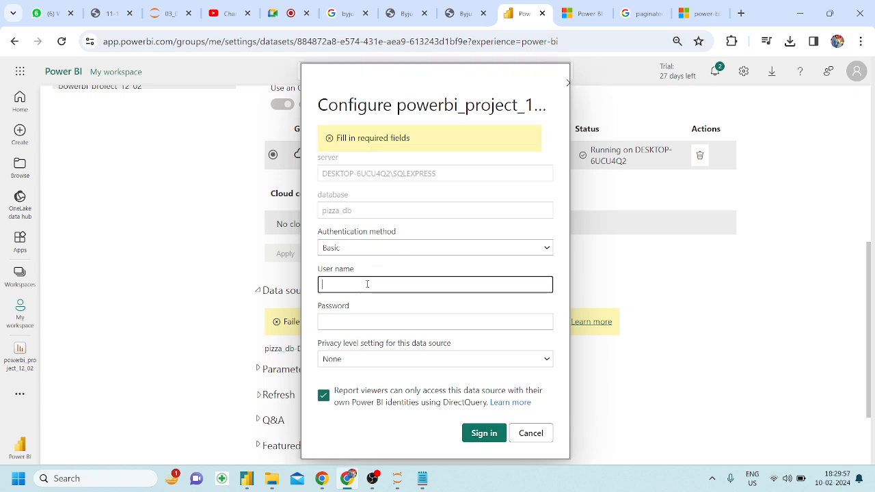
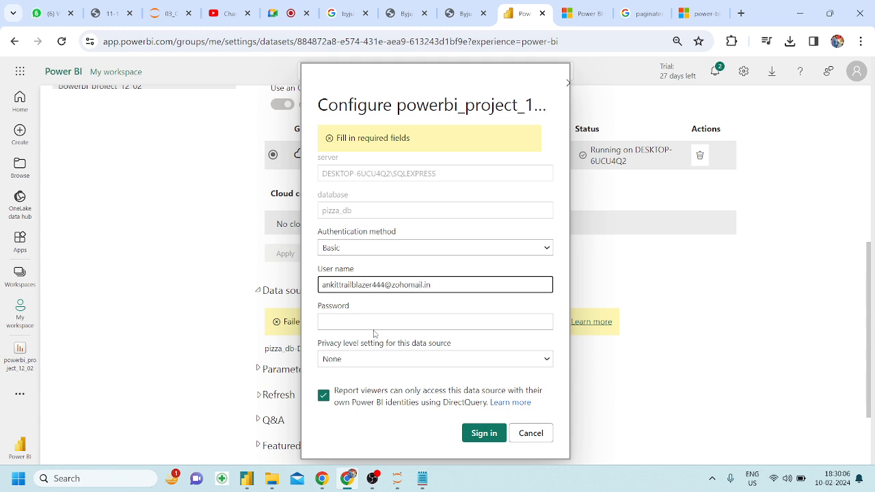
click(372, 325)
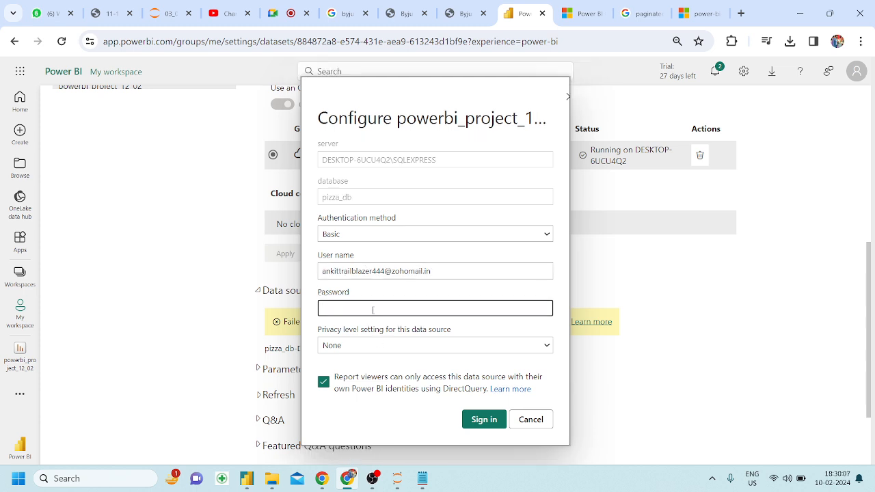
mouse_move(703, 18)
click(394, 238)
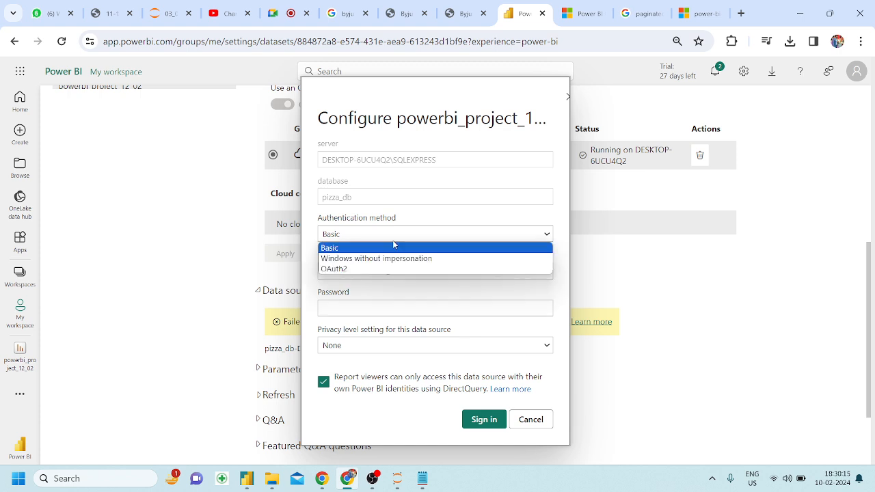
click(363, 260)
click(361, 314)
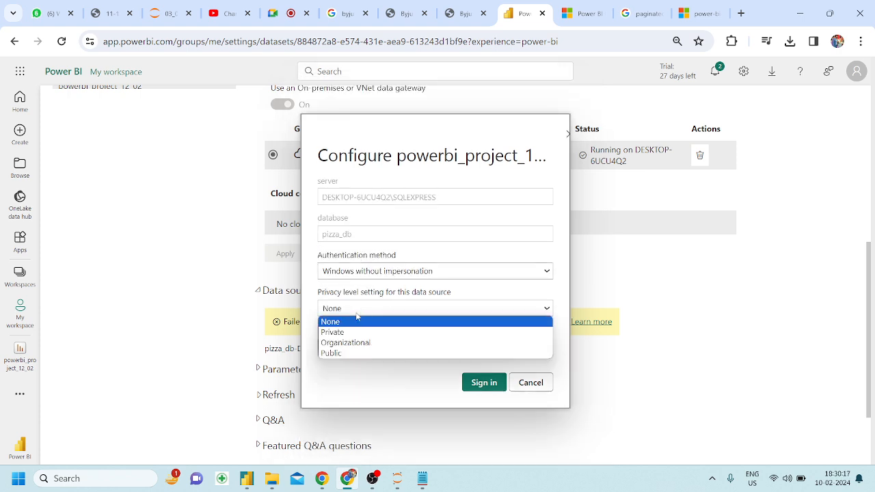
click(346, 325)
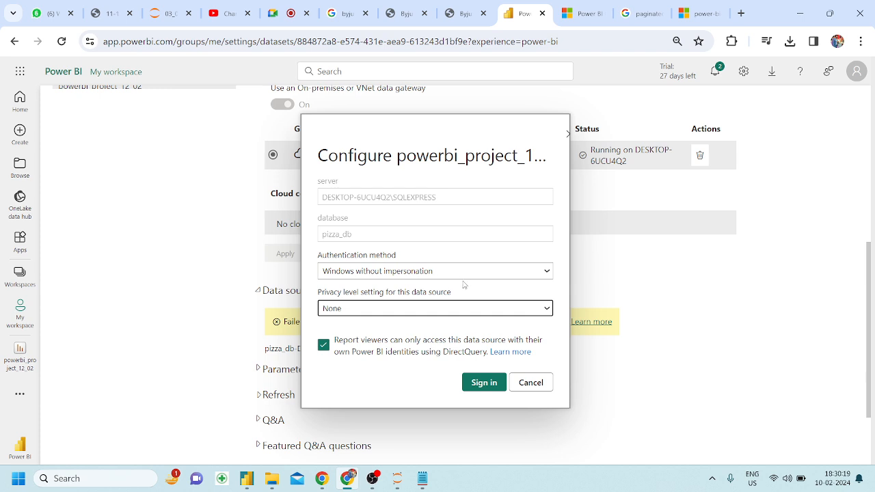
click(482, 387)
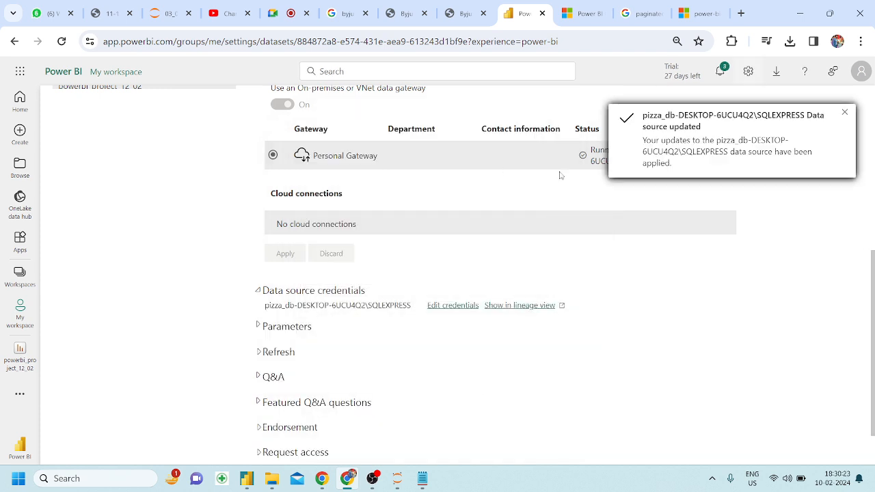
Reload the semantic model settings and expand the gateway, credentials and Refresh sections.
click(845, 113)
scroll(461, 215, up, 3)
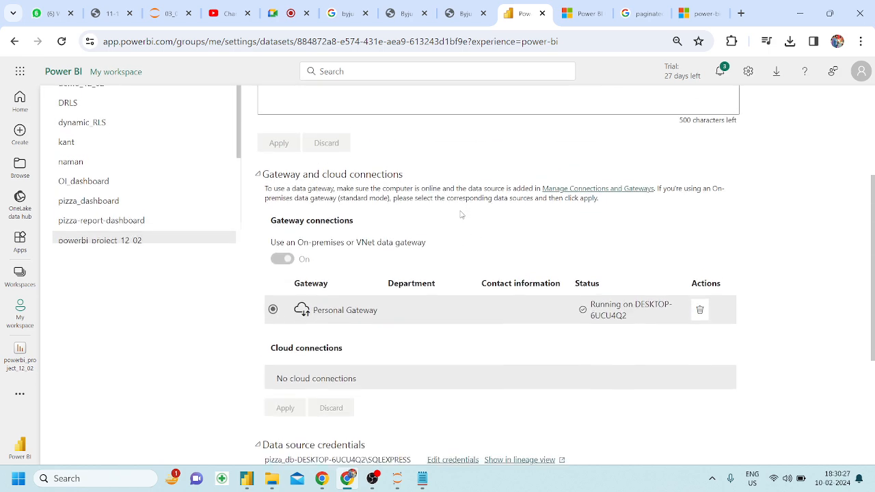
scroll(460, 215, up, 5)
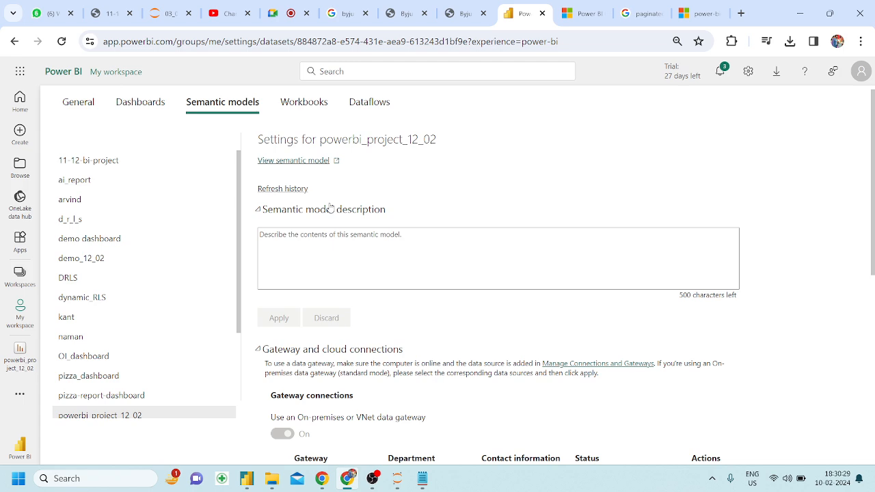
click(62, 42)
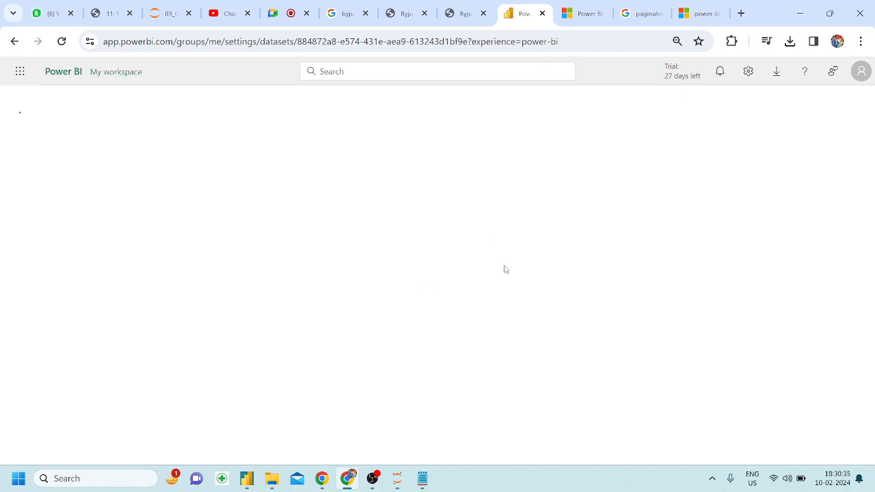
scroll(504, 270, down, 2)
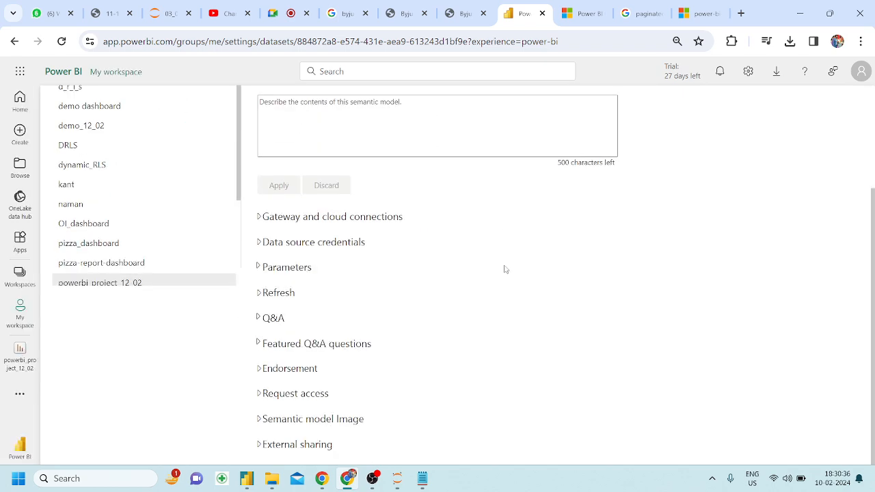
click(261, 219)
scroll(321, 306, down, 2)
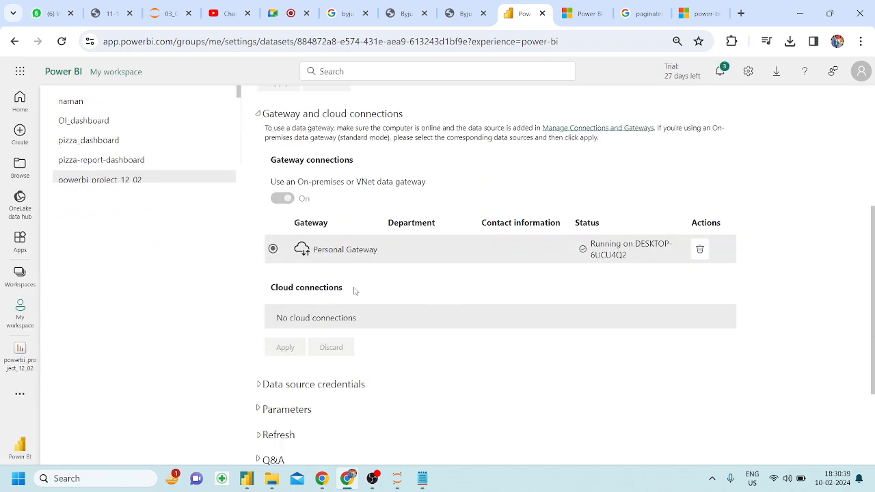
scroll(289, 306, down, 1)
click(265, 308)
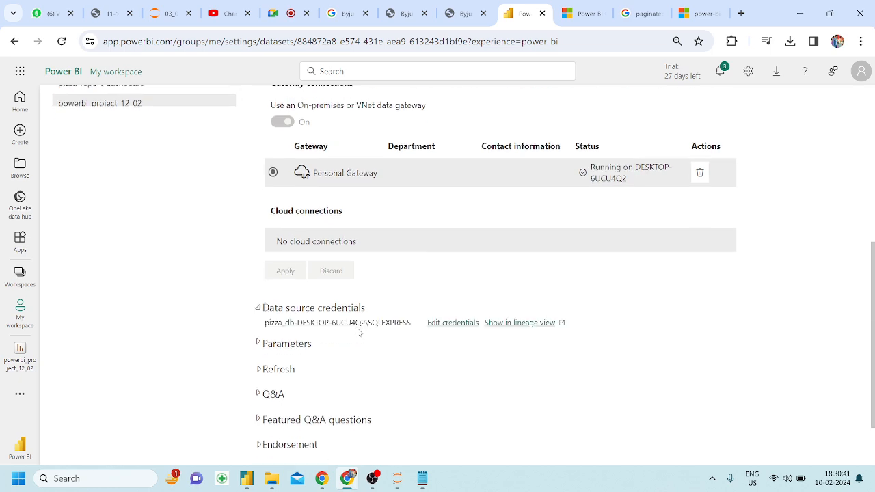
scroll(359, 333, down, 1)
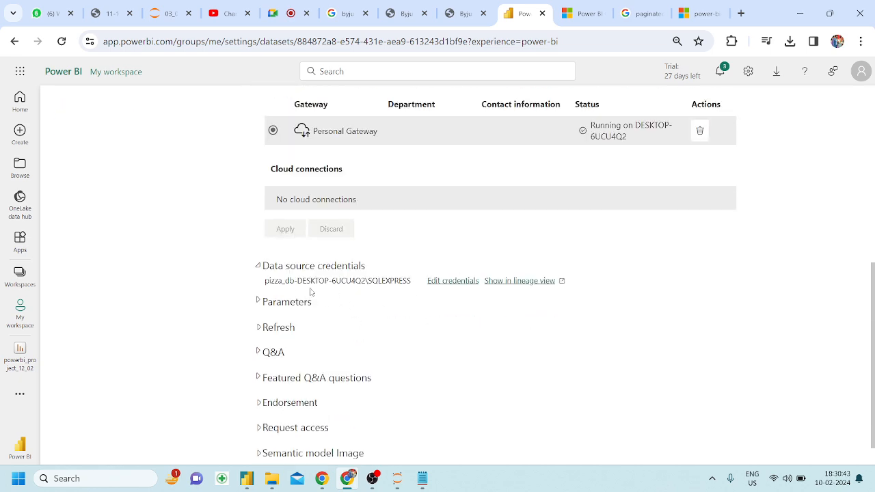
click(267, 328)
scroll(267, 322, down, 2)
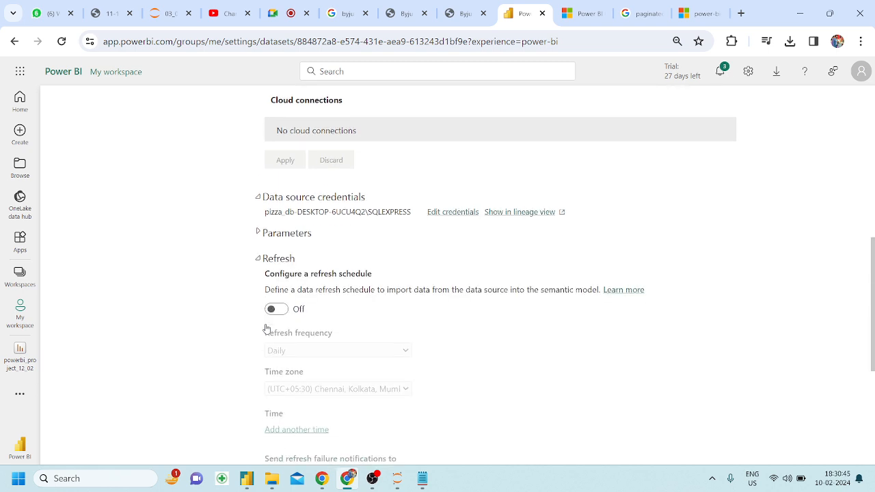
Turn on scheduled refresh with Daily frequency, keeping the current time zone.
click(276, 293)
scroll(342, 300, down, 1)
click(334, 284)
click(307, 307)
click(316, 323)
click(316, 323)
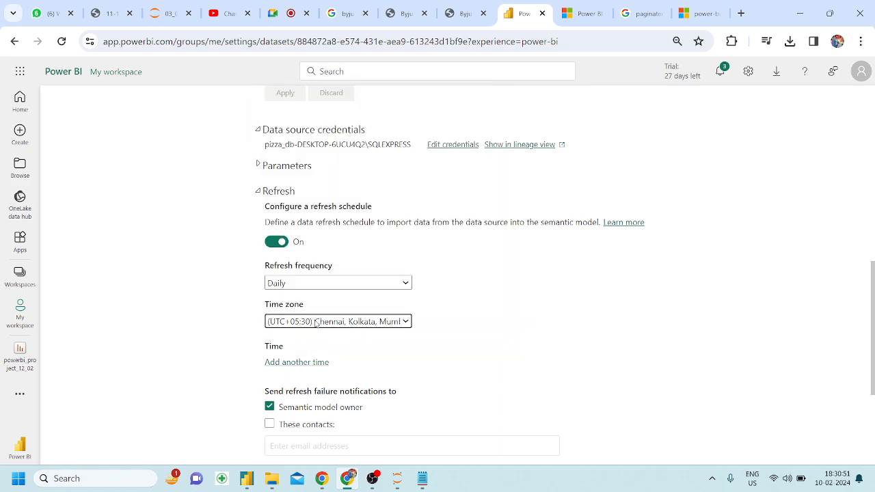
scroll(416, 335, down, 2)
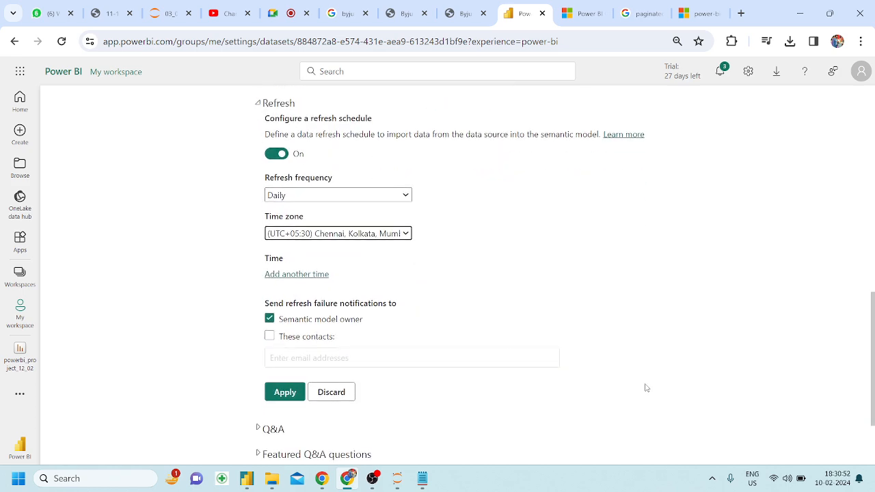
Add eight refresh time slots to the daily schedule.
click(301, 275)
click(293, 302)
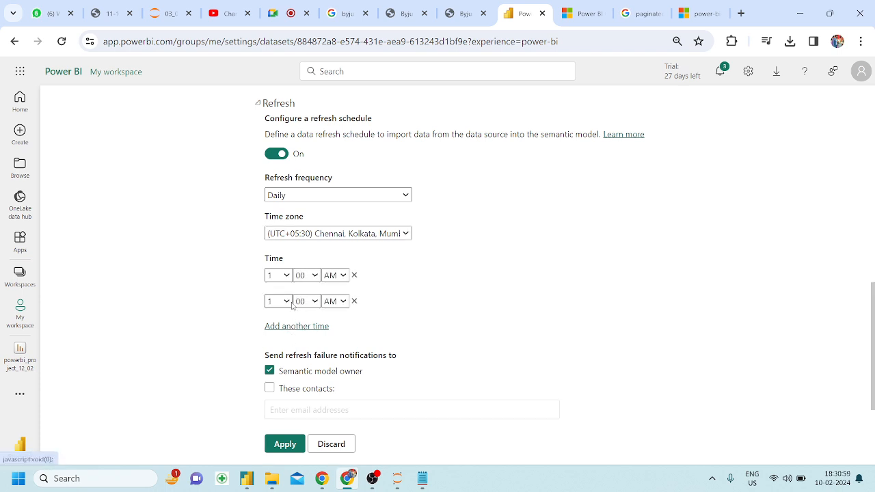
click(287, 331)
scroll(287, 332, down, 2)
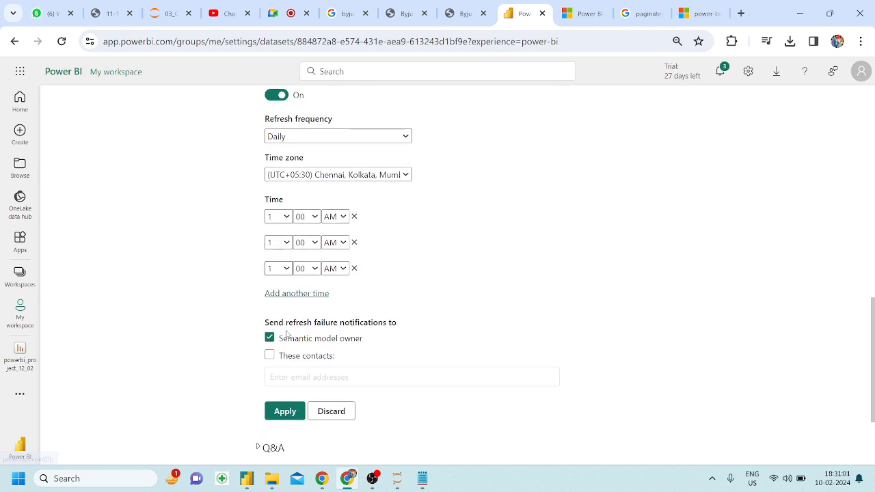
click(289, 294)
click(288, 318)
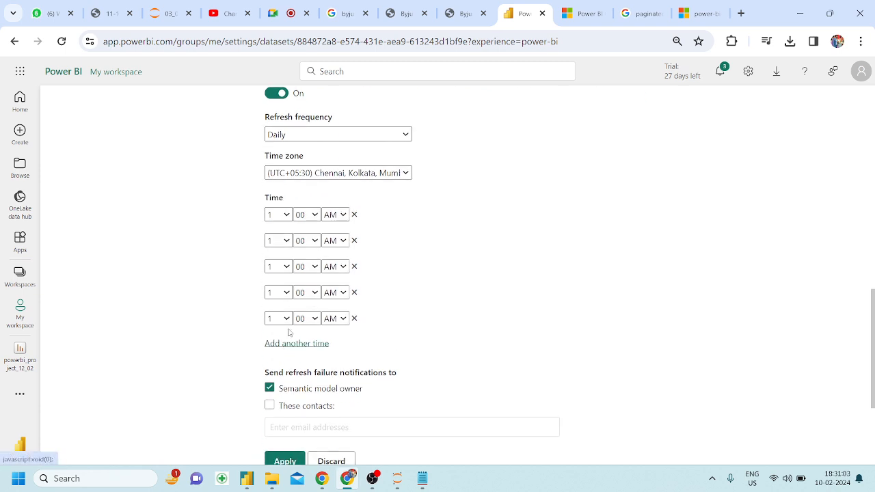
click(289, 344)
click(289, 370)
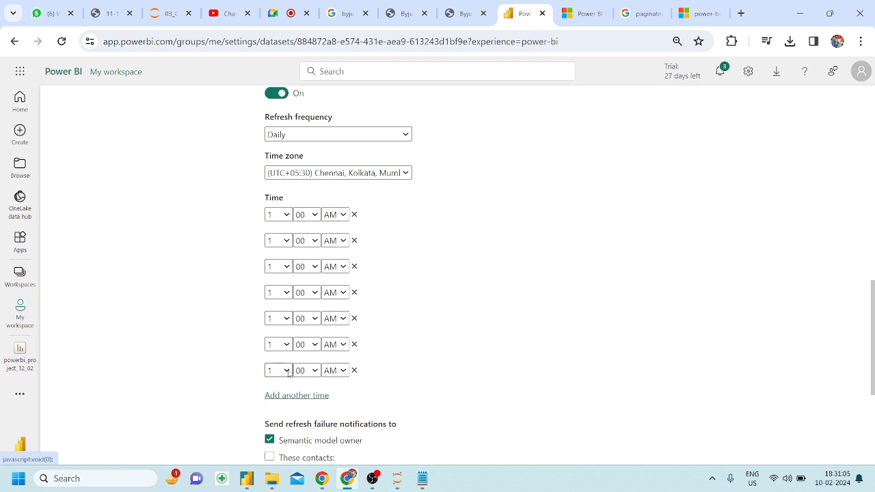
click(289, 396)
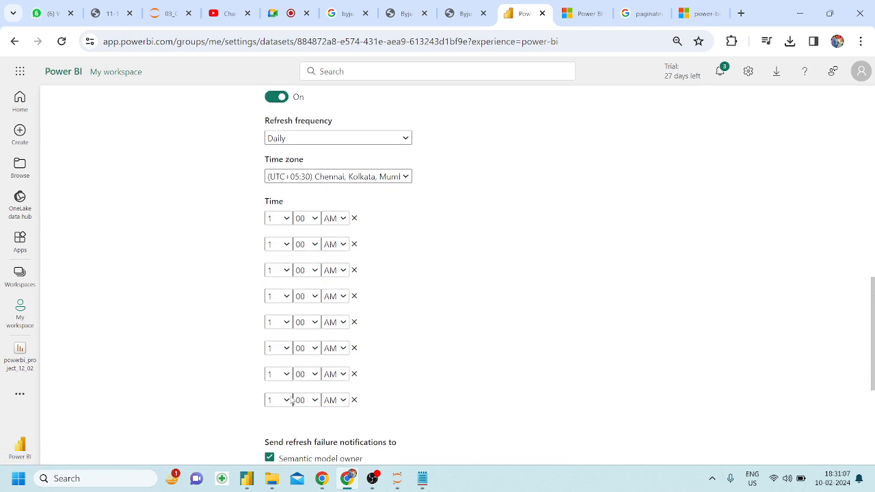
scroll(438, 236, down, 1)
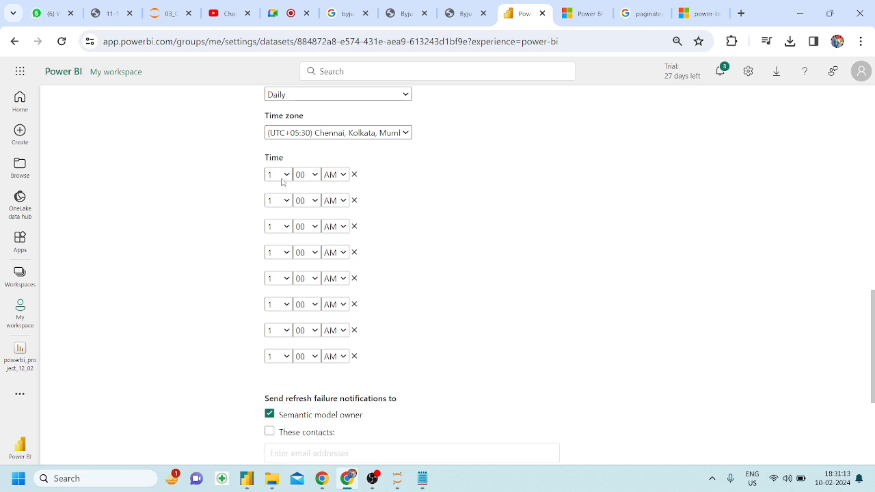
Set the first four refresh times to 10 AM, 12 PM, 2 PM and 4 PM.
click(282, 179)
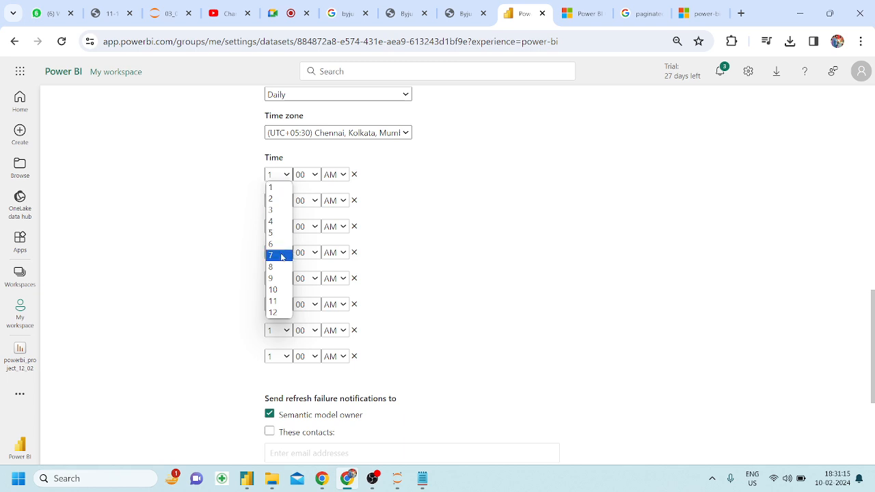
click(282, 289)
click(279, 203)
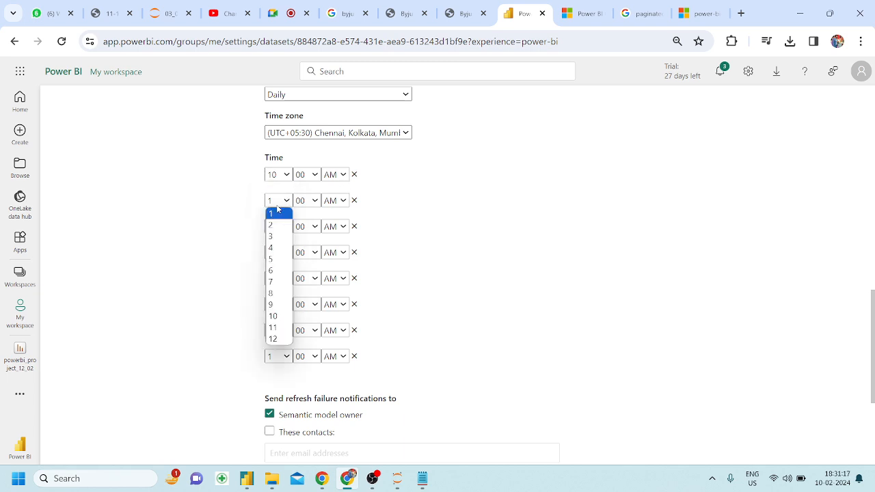
click(275, 339)
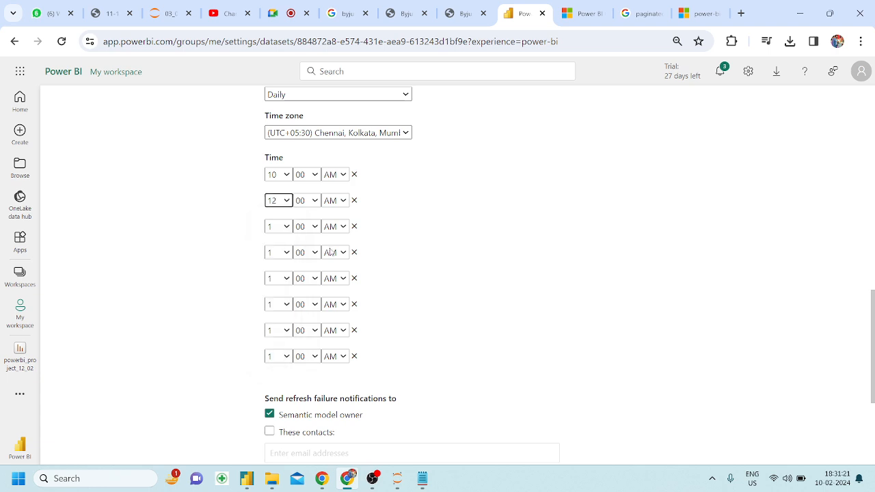
click(337, 207)
click(333, 226)
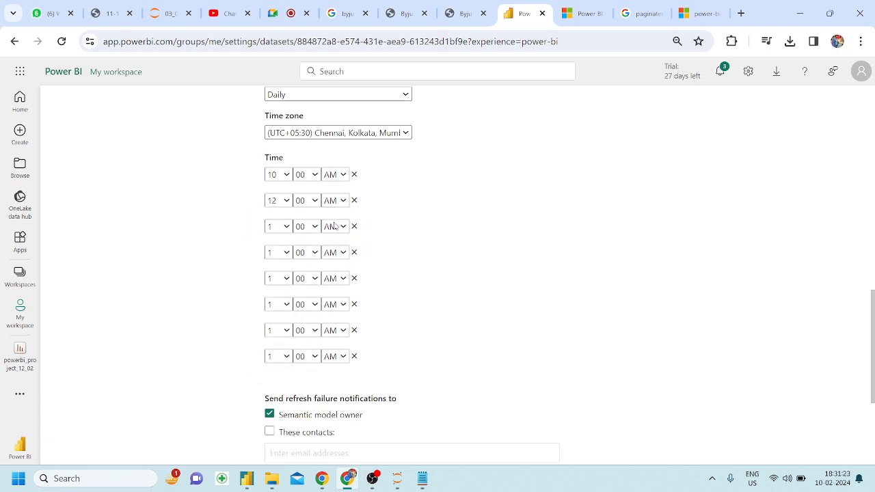
click(285, 232)
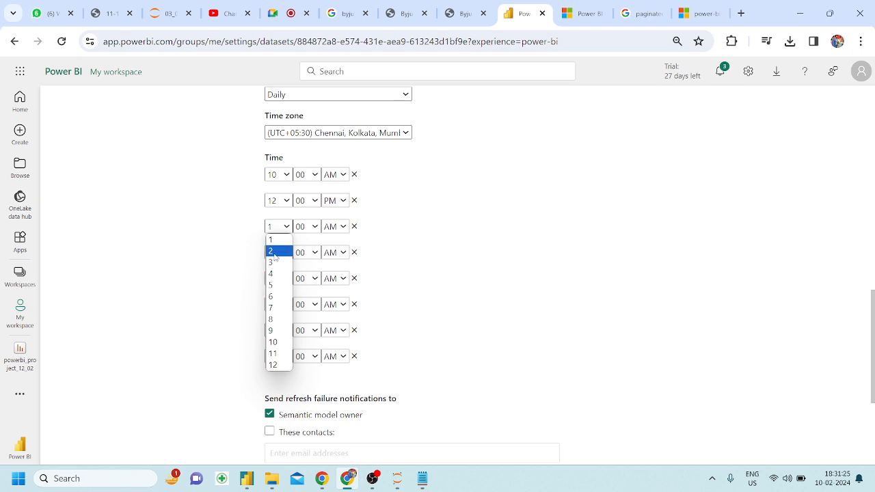
click(275, 253)
click(334, 226)
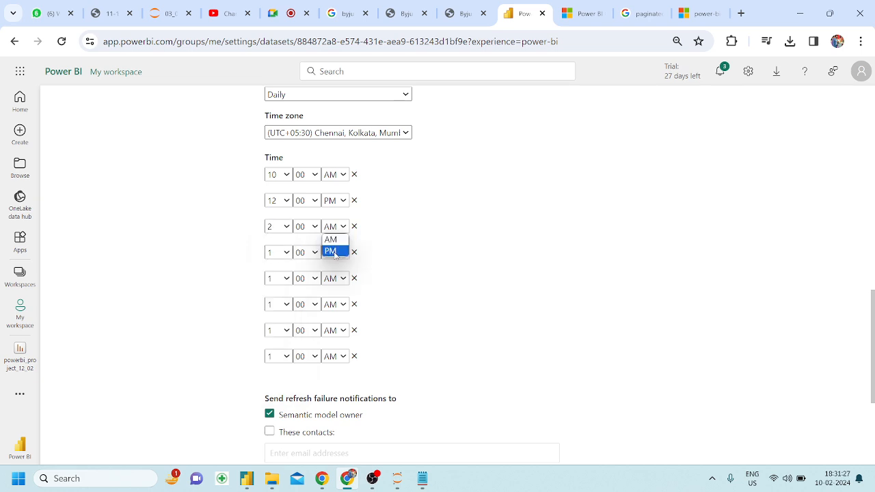
click(333, 251)
click(287, 257)
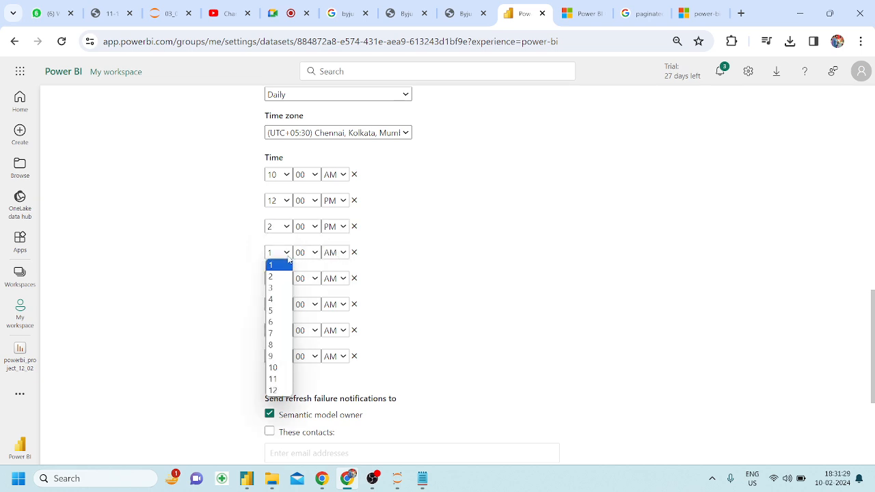
click(276, 299)
click(332, 254)
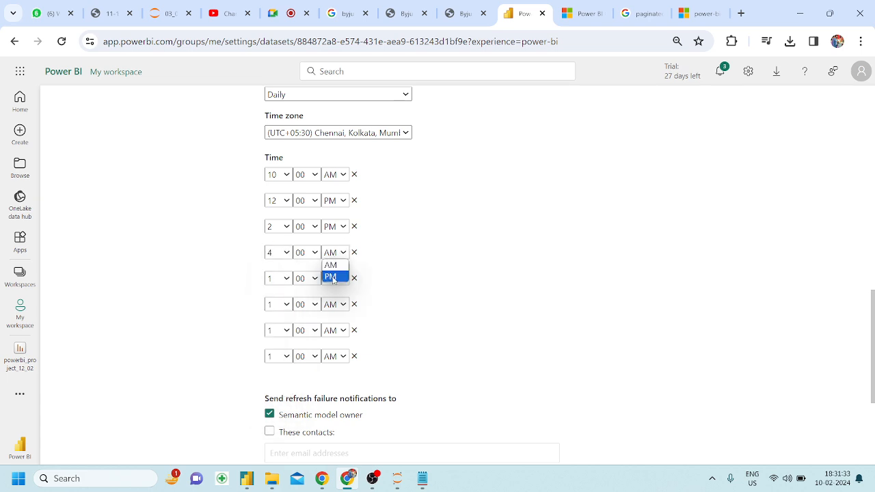
click(332, 277)
Set the remaining refresh times to 7 PM, 10 PM, 12 AM and 6 AM.
click(277, 280)
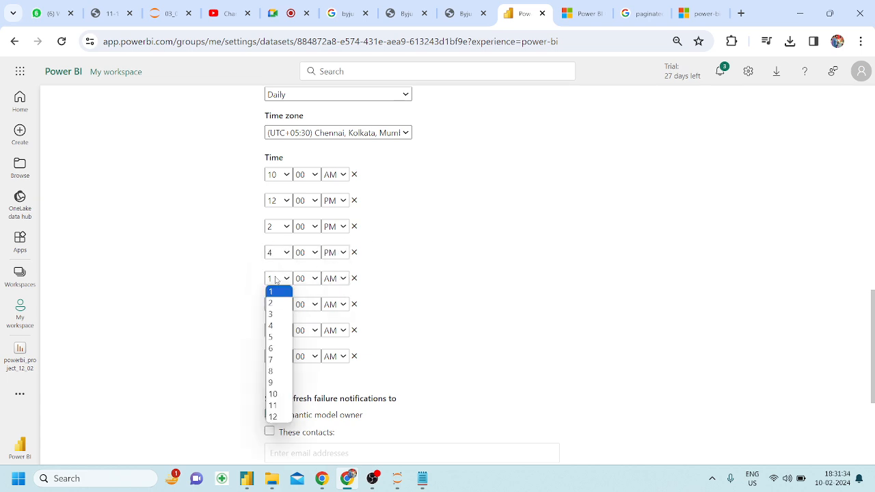
click(275, 359)
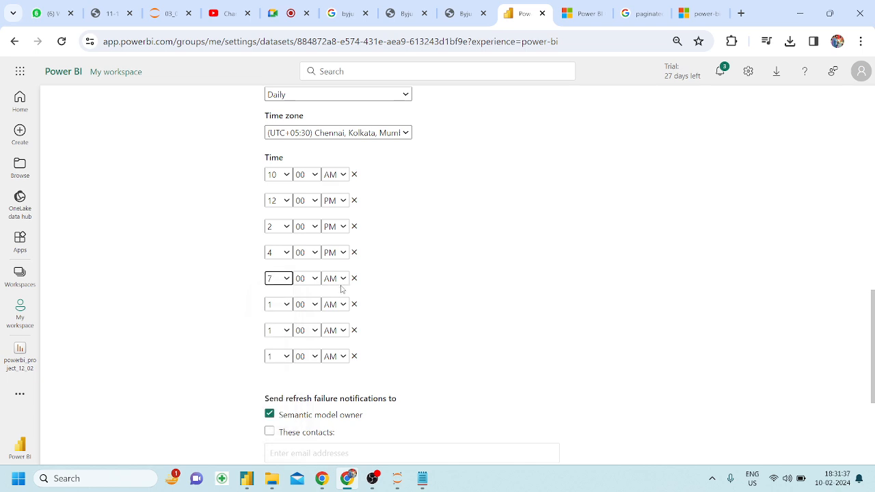
click(340, 282)
click(333, 303)
click(280, 309)
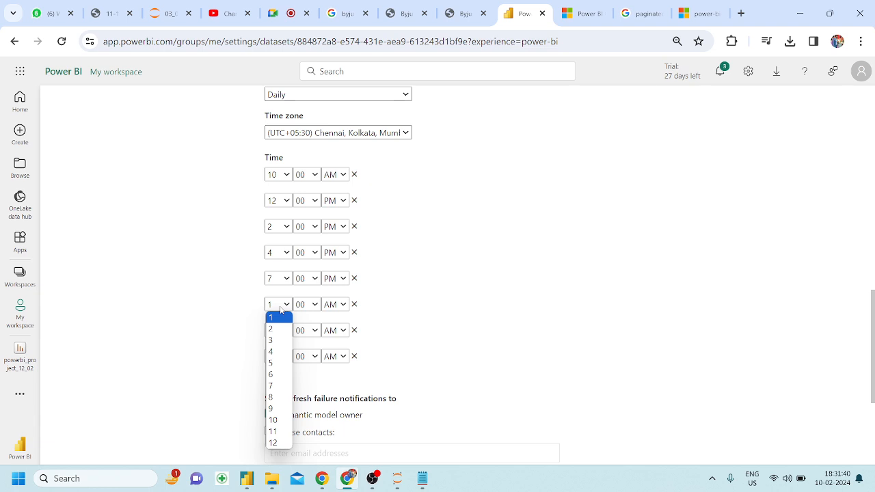
click(275, 422)
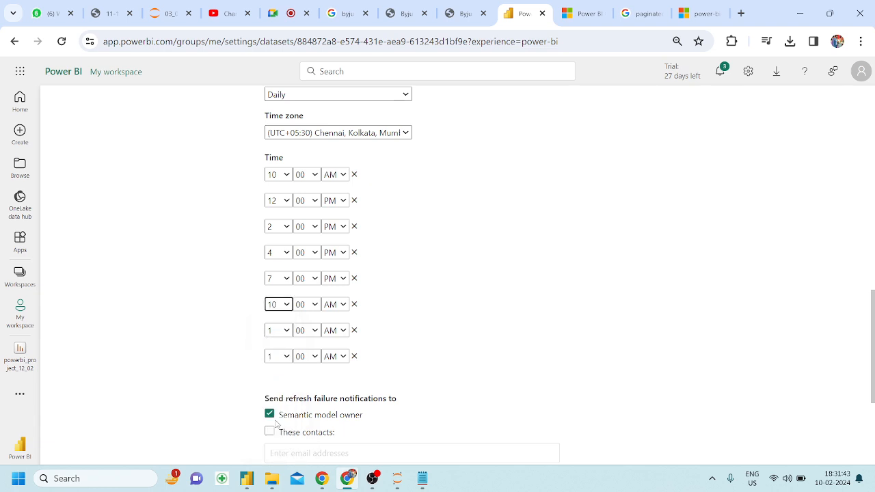
click(337, 309)
click(332, 329)
click(279, 331)
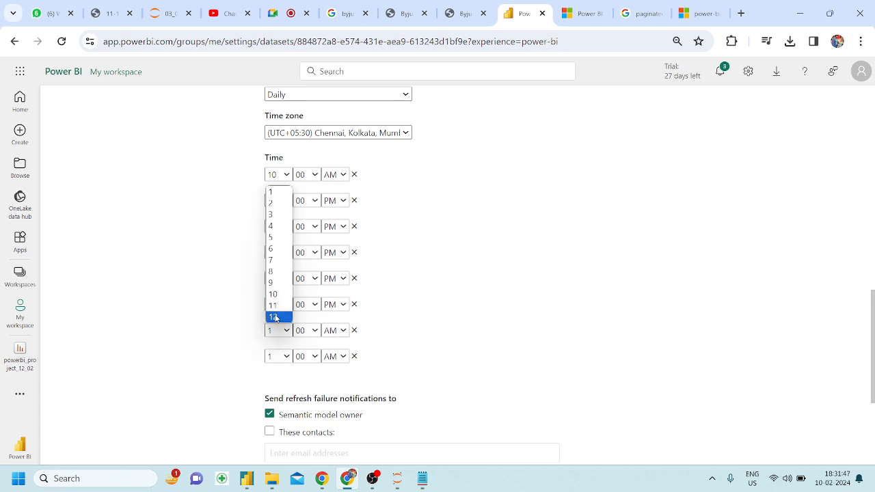
click(275, 317)
click(337, 332)
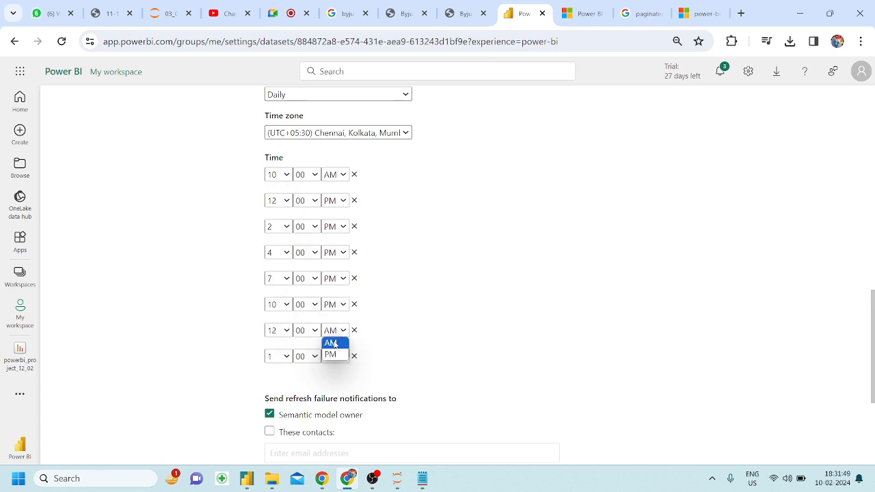
click(334, 343)
click(277, 357)
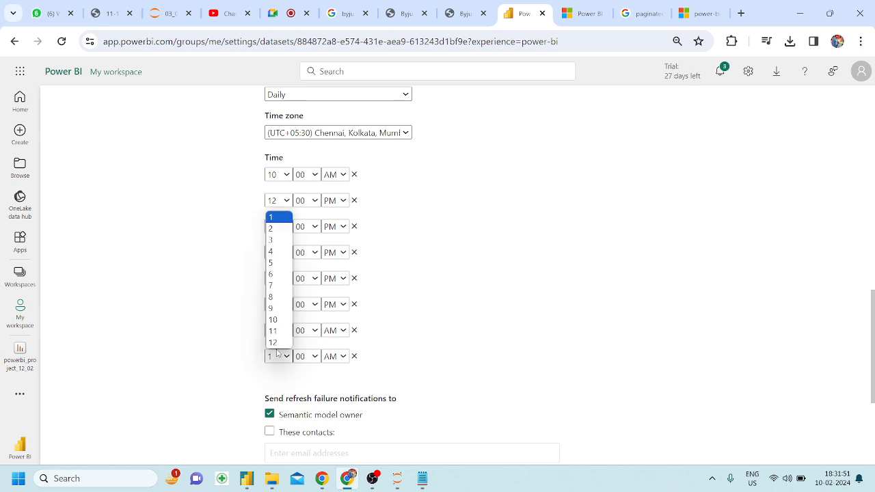
click(274, 277)
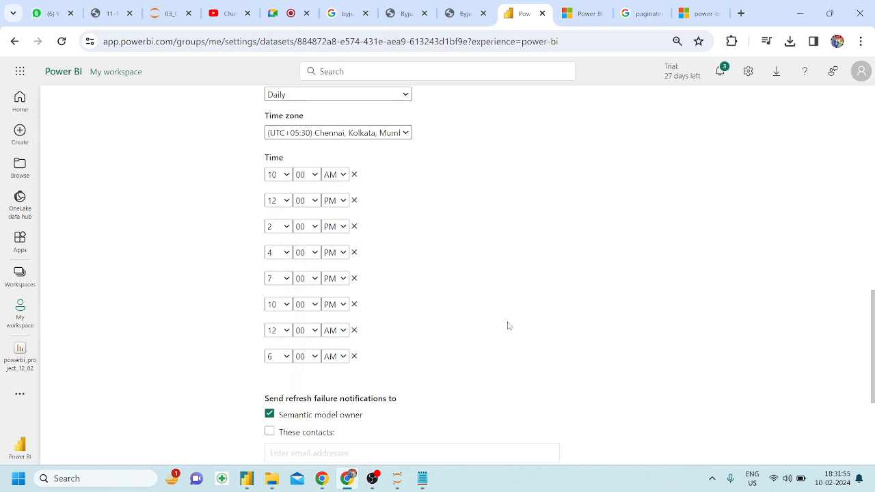
Apply the eight-time daily refresh schedule and dismiss the update confirmation.
scroll(508, 326, down, 1)
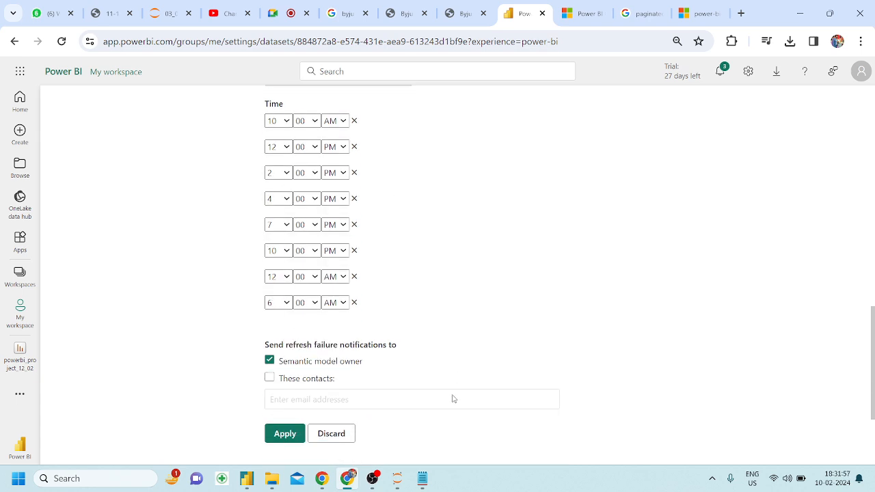
scroll(453, 399, down, 1)
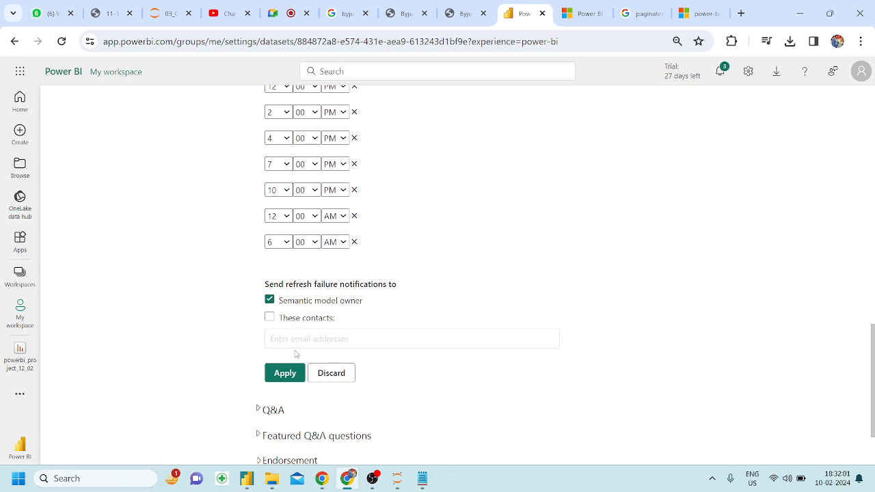
click(285, 373)
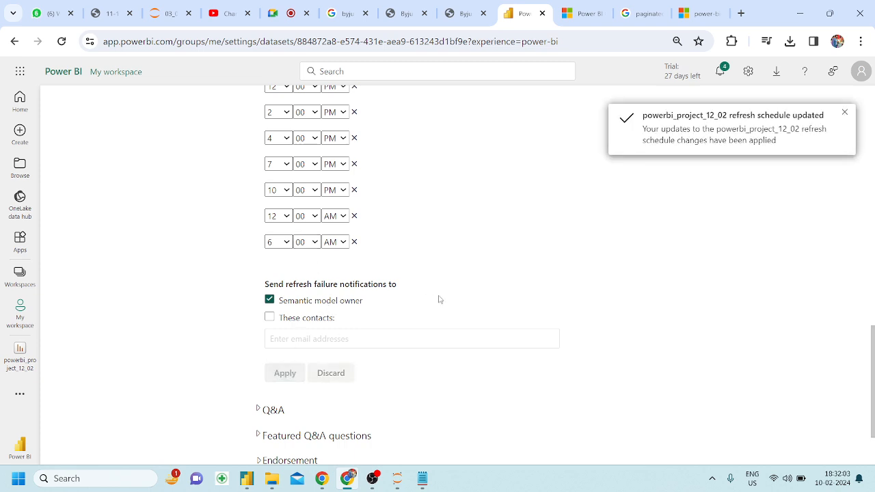
click(845, 116)
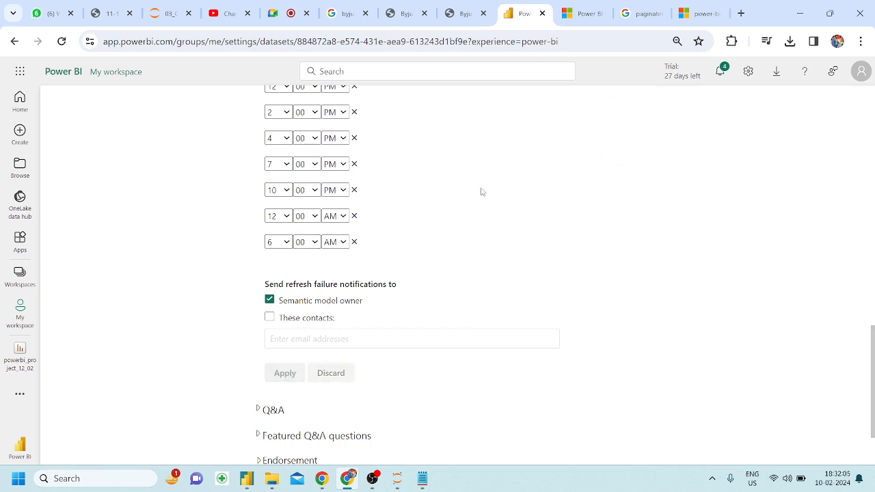
scroll(465, 188, up, 15)
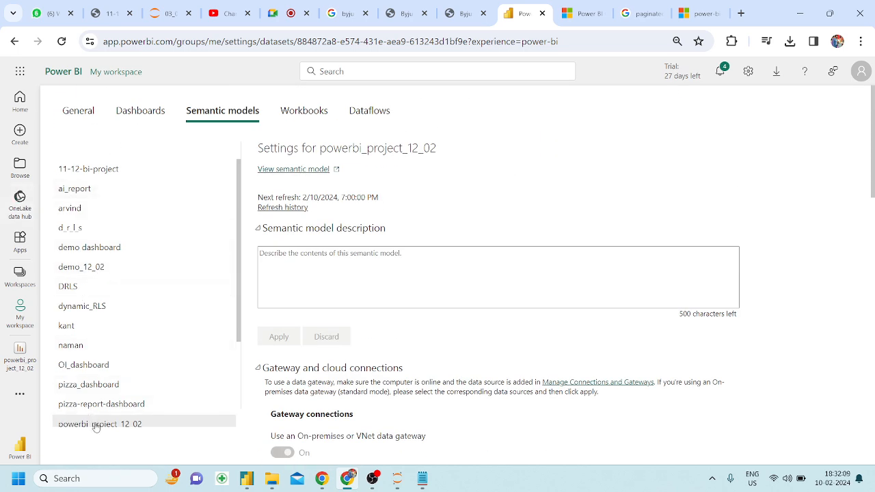
Look through the Dashboards and General settings, then open the powerbi_project_12_02 report.
click(137, 112)
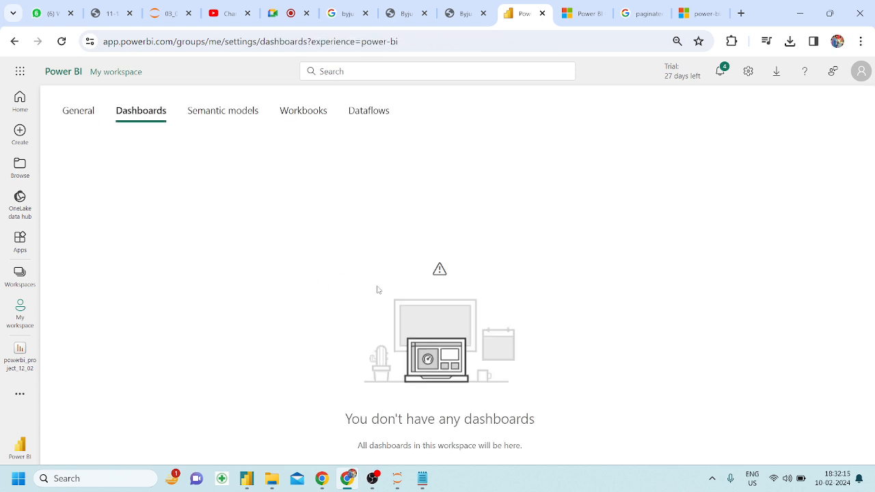
click(79, 112)
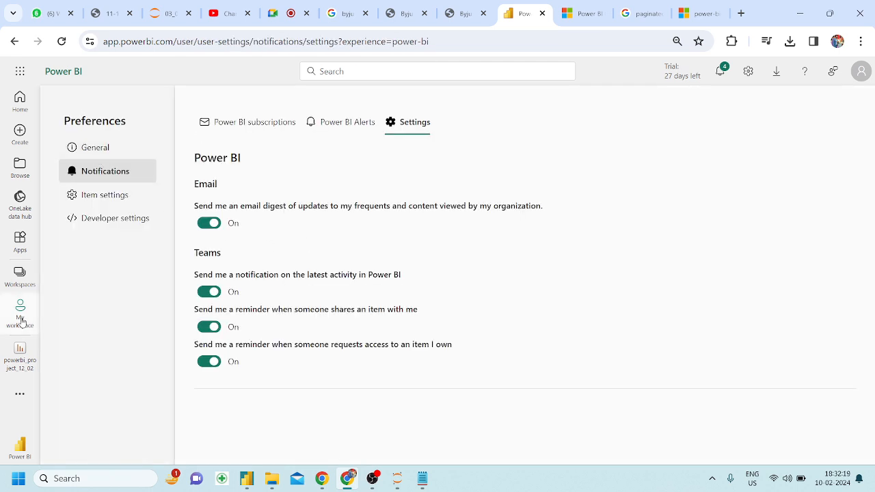
click(20, 366)
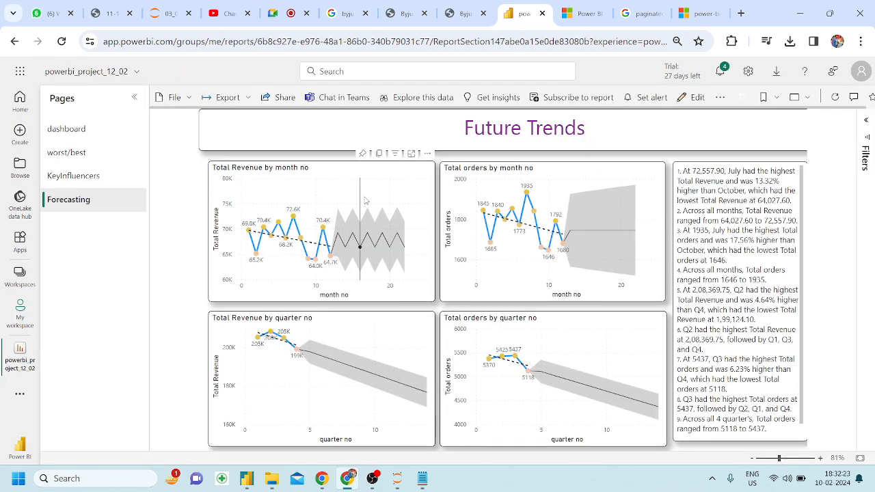
Explore the Total Revenue chart's copy and more-actions menus, then close them.
right_click(390, 172)
mouse_move(396, 177)
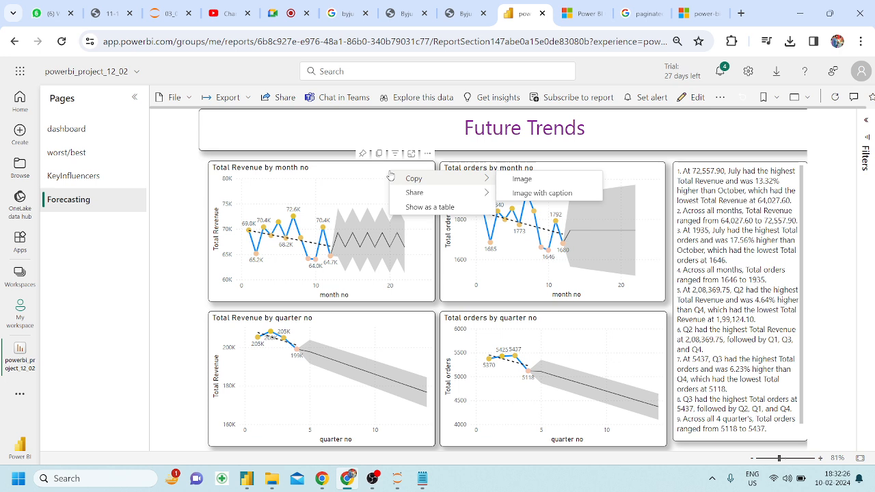
click(340, 168)
click(428, 154)
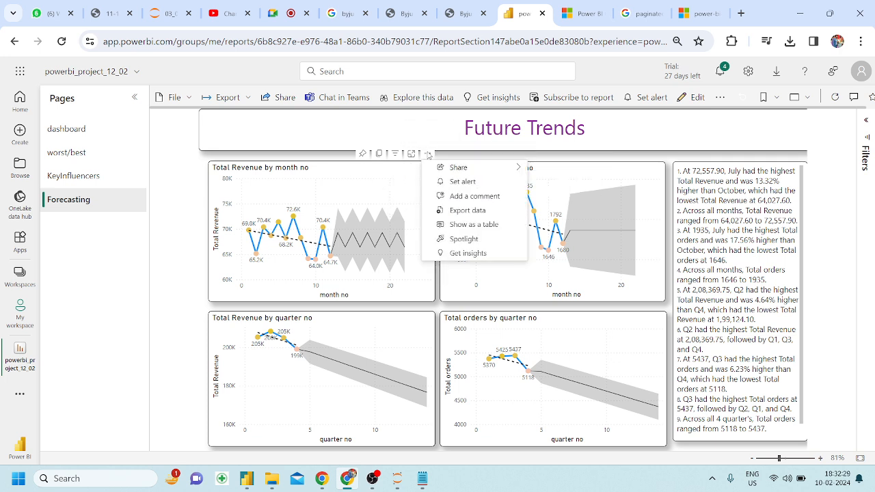
click(336, 172)
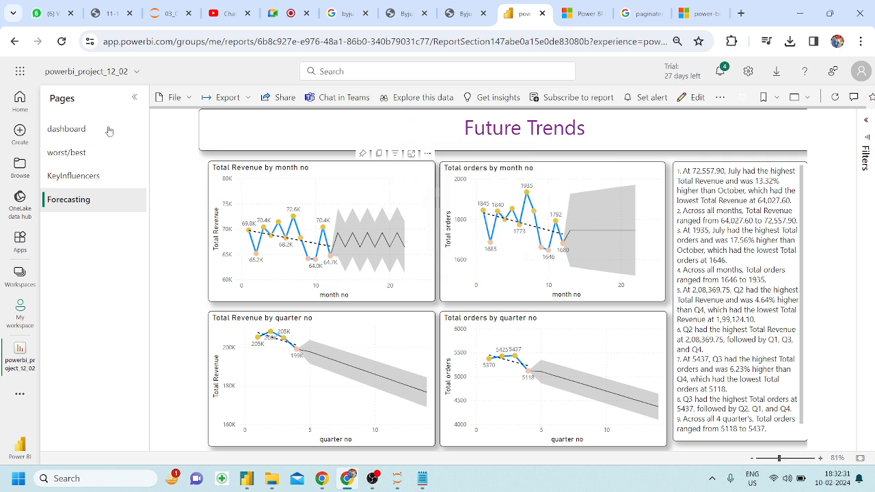
right_click(78, 199)
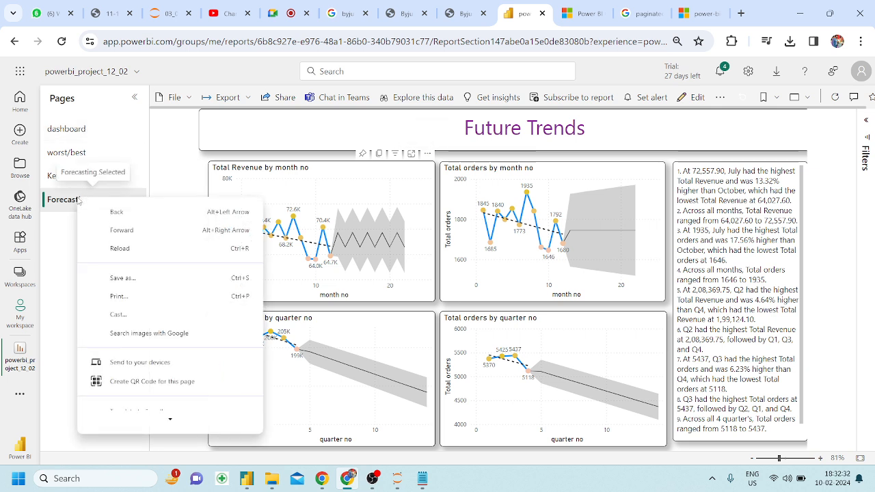
click(56, 233)
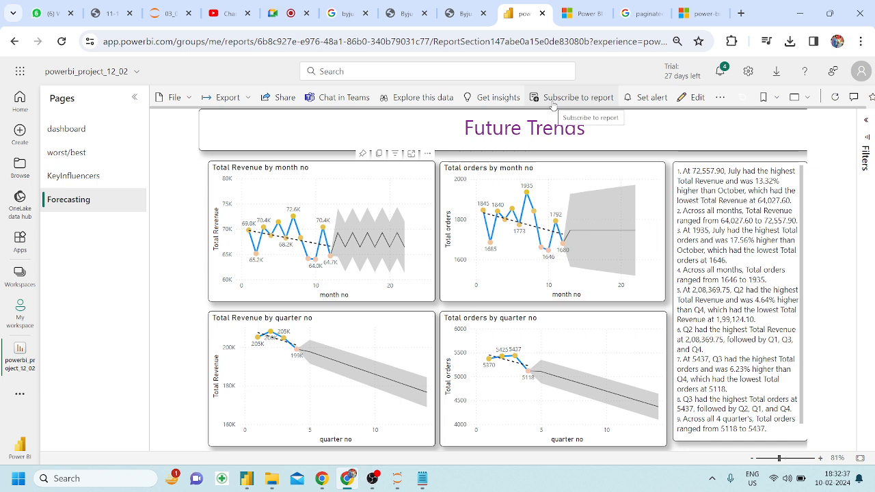
Check the report's more-actions menu and switch to the 'dashboard' page.
click(723, 98)
click(724, 98)
click(724, 98)
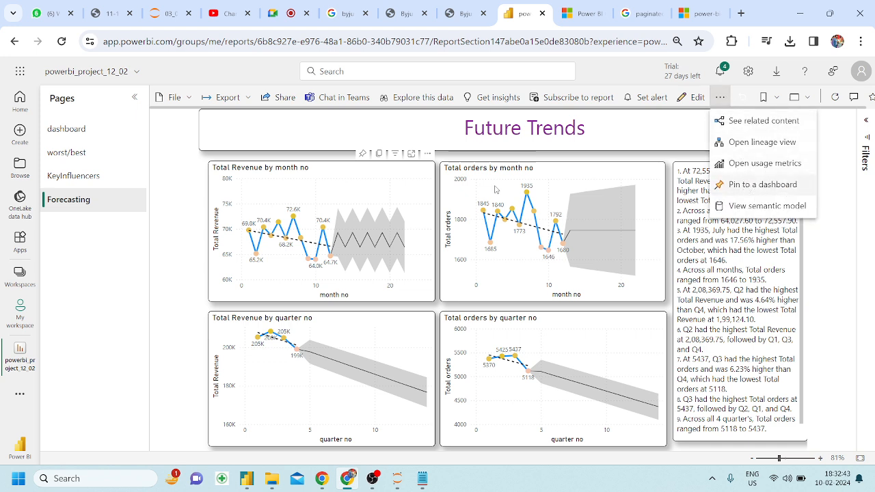
click(93, 134)
click(94, 135)
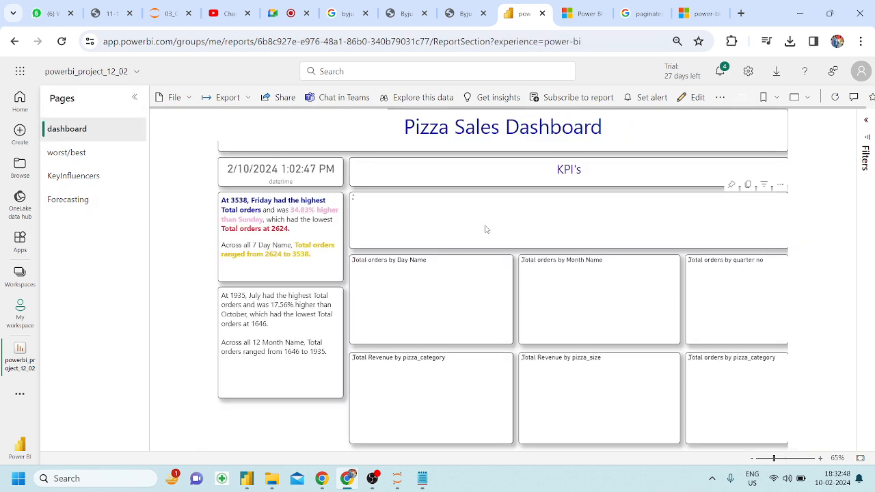
click(722, 100)
Pin the page live to a new dashboard named 'Pizza Sales Dashboard' and open it.
click(748, 185)
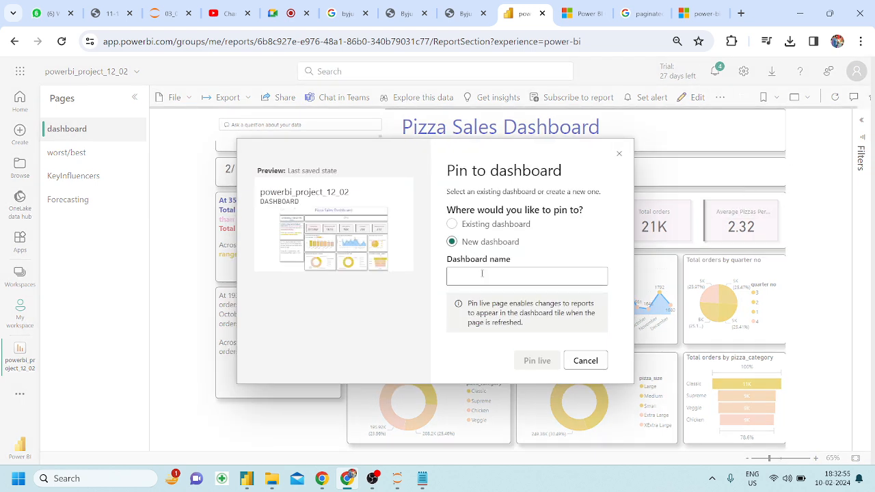
text(Pizza Sales Dashboard)
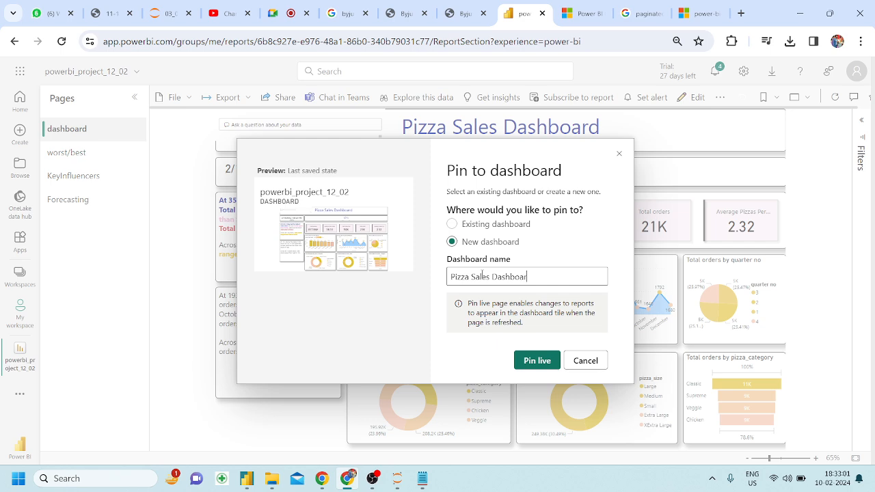
click(536, 362)
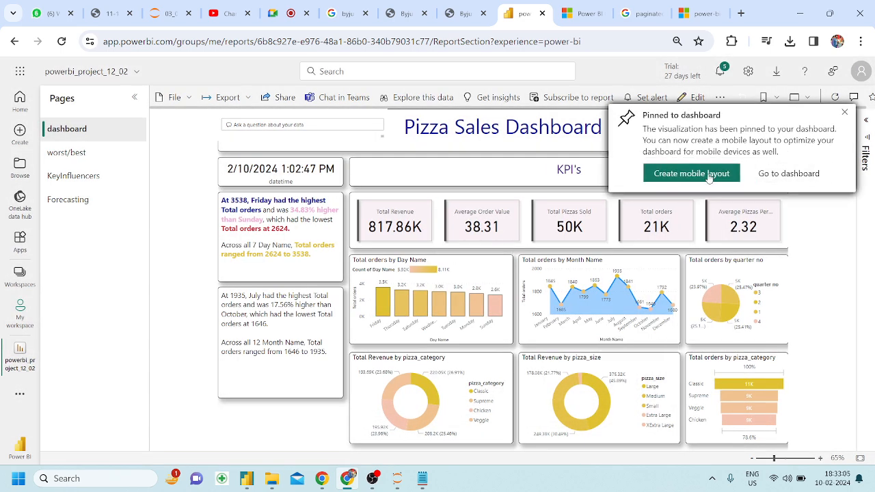
click(789, 174)
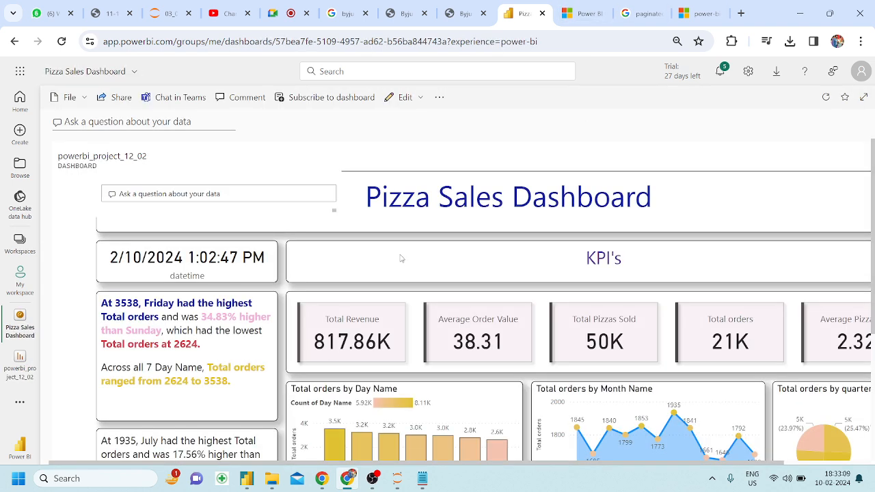
Scroll through the Pizza Sales Dashboard, then go to My workspace.
scroll(401, 259, down, 5)
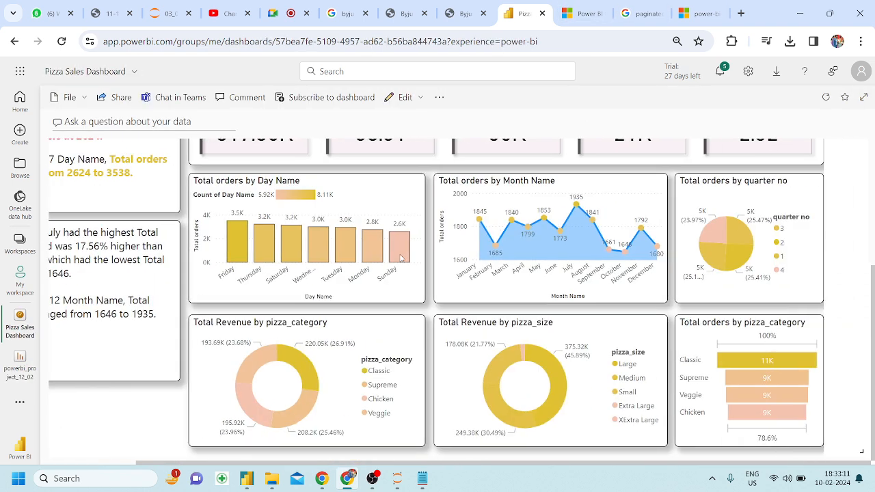
scroll(401, 258, up, 5)
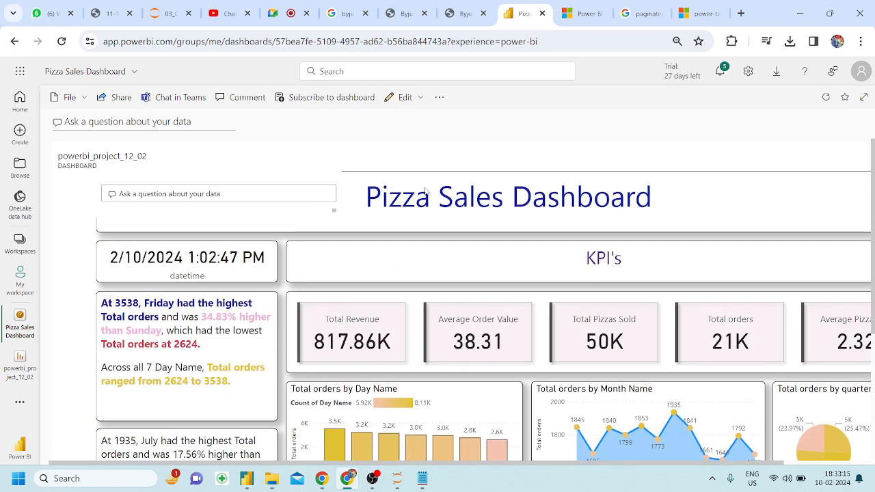
scroll(256, 244, down, 5)
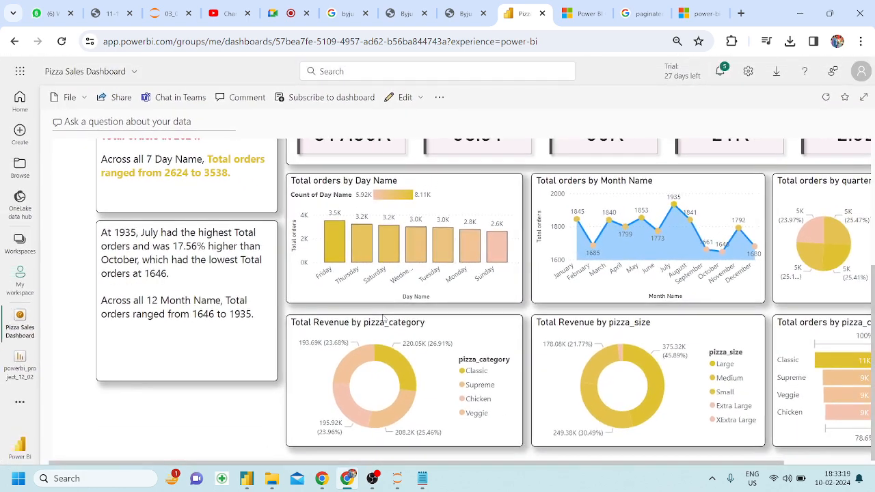
scroll(384, 321, up, 5)
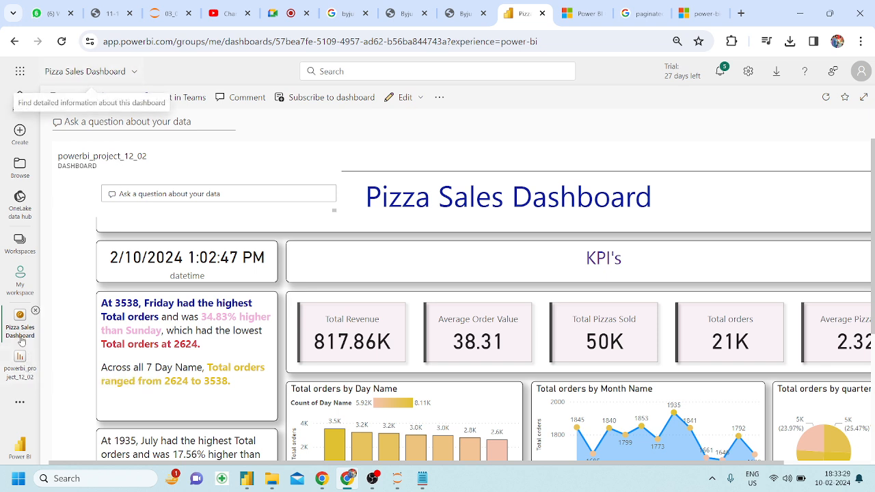
click(19, 280)
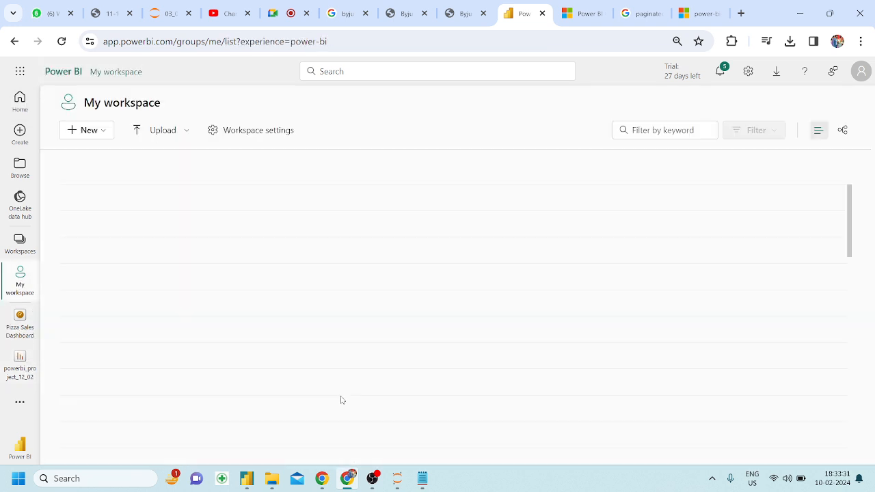
Sort My workspace by Refreshed, newest first, and open the powerbi_project_12_02 semantic model.
click(493, 175)
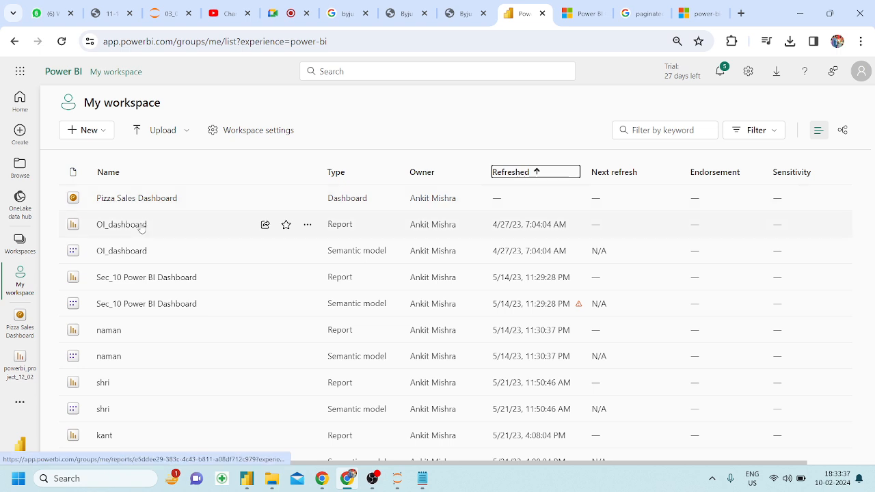
click(518, 176)
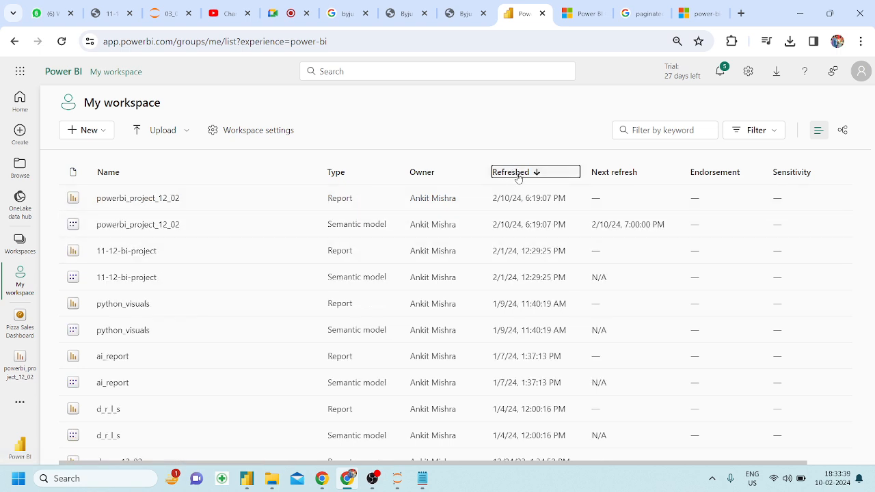
click(136, 226)
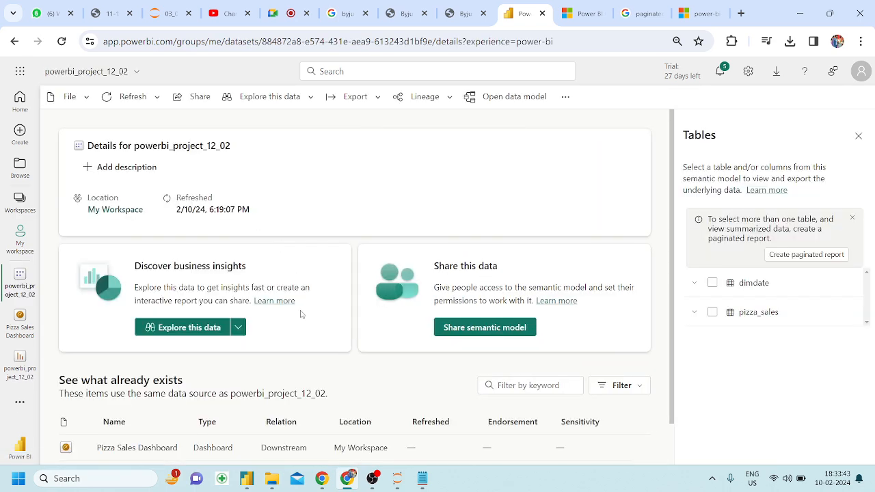
Review the semantic model details page, then open the powerbi_project_12_02 report.
scroll(301, 314, down, 2)
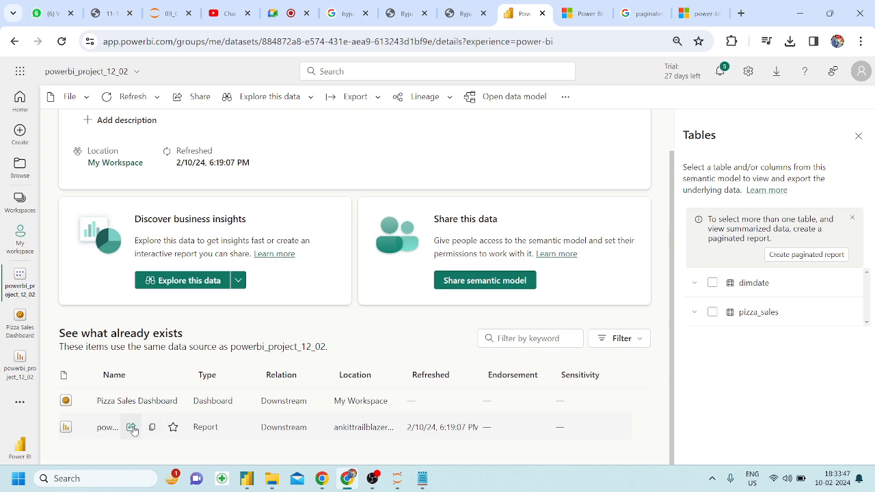
scroll(174, 382, up, 2)
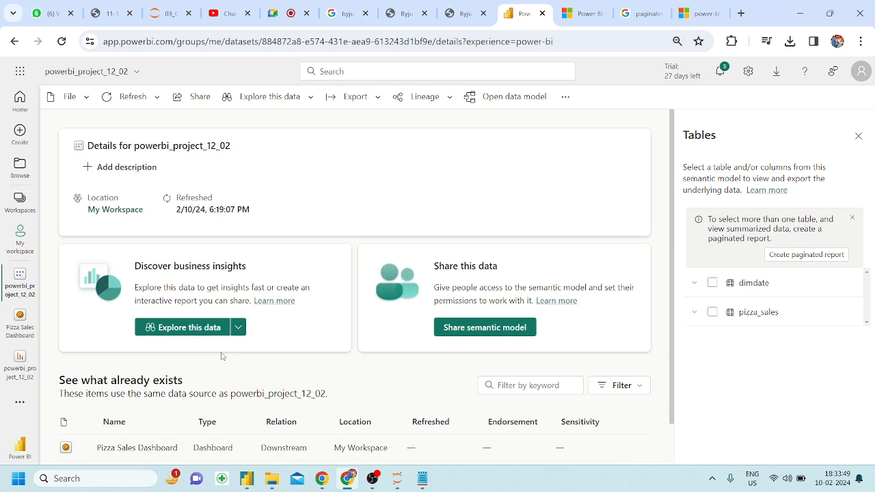
scroll(246, 311, down, 1)
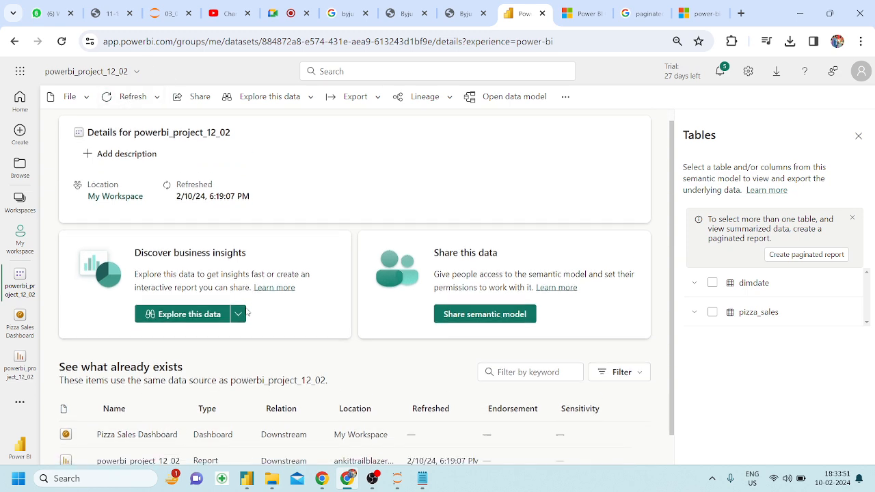
scroll(246, 311, down, 1)
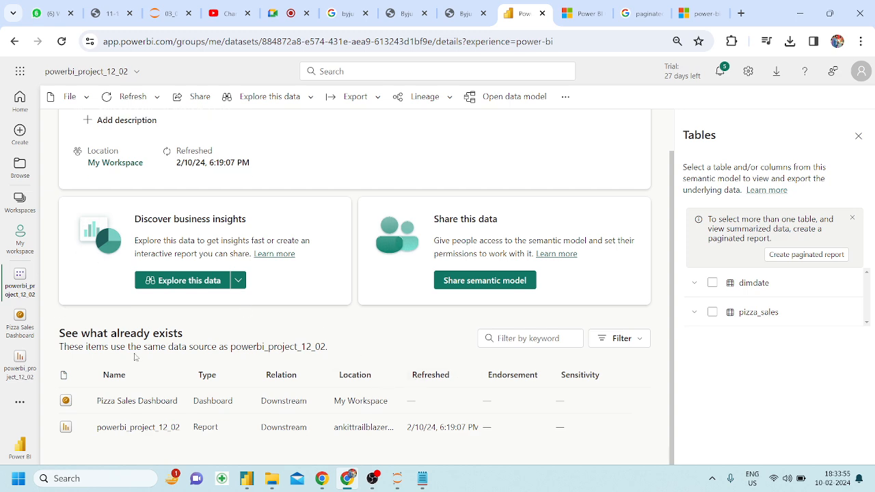
scroll(123, 348, up, 1)
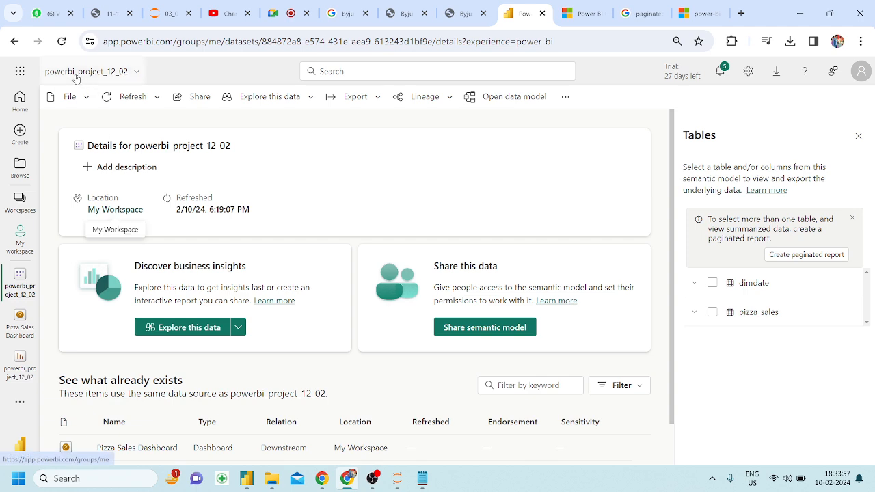
click(19, 362)
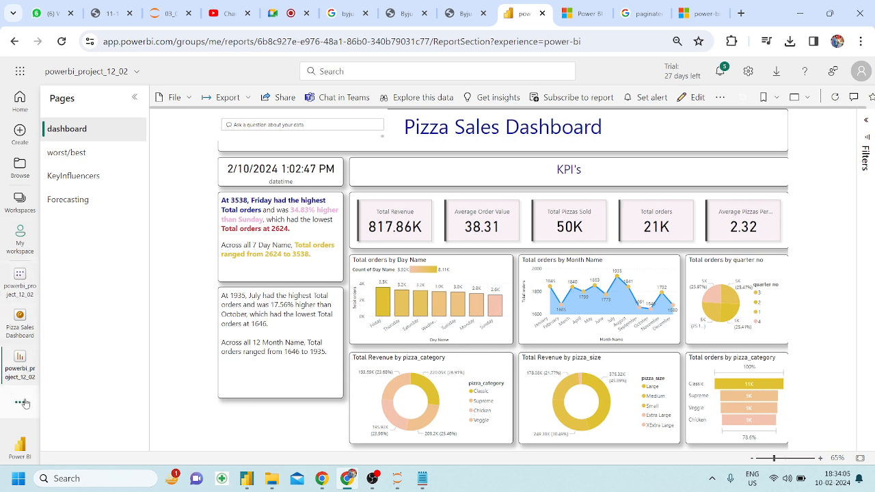
Return to My workspace sorted newest-refreshed first and check the semantic model's More options.
click(18, 251)
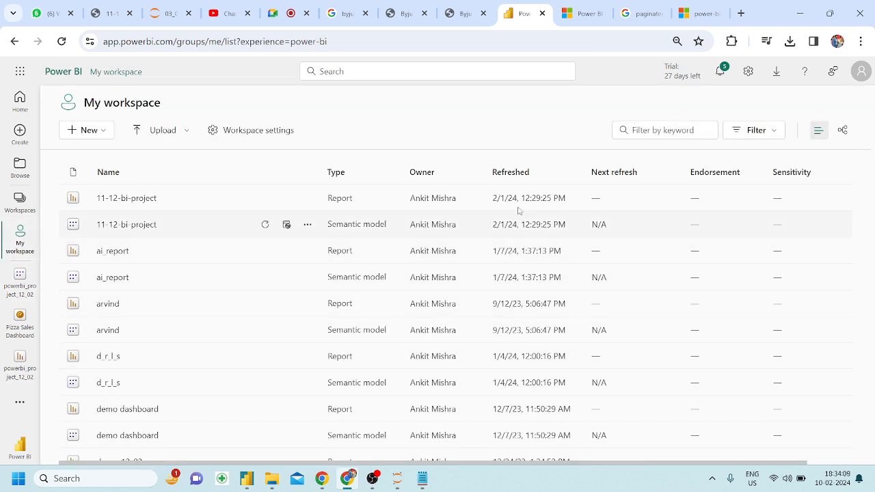
click(512, 173)
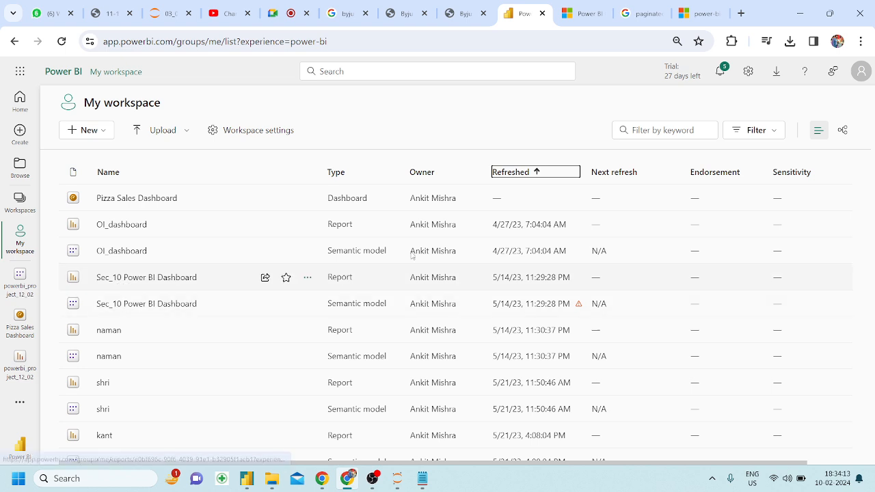
click(530, 175)
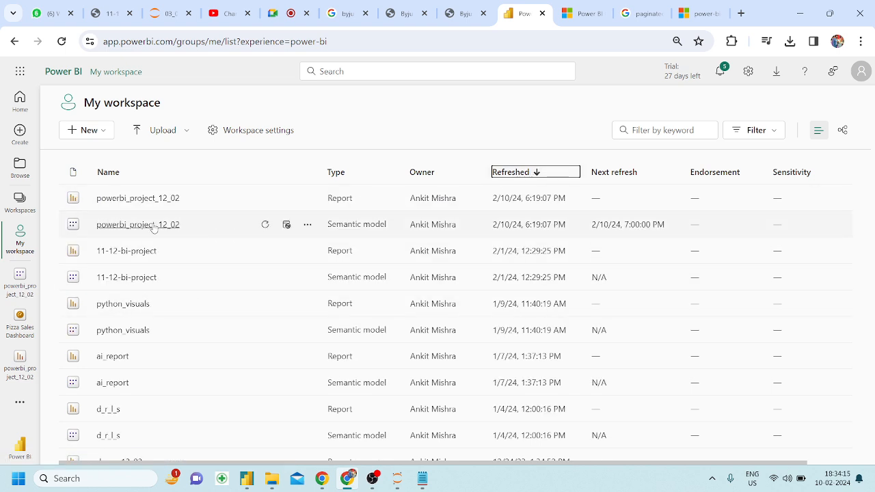
click(307, 224)
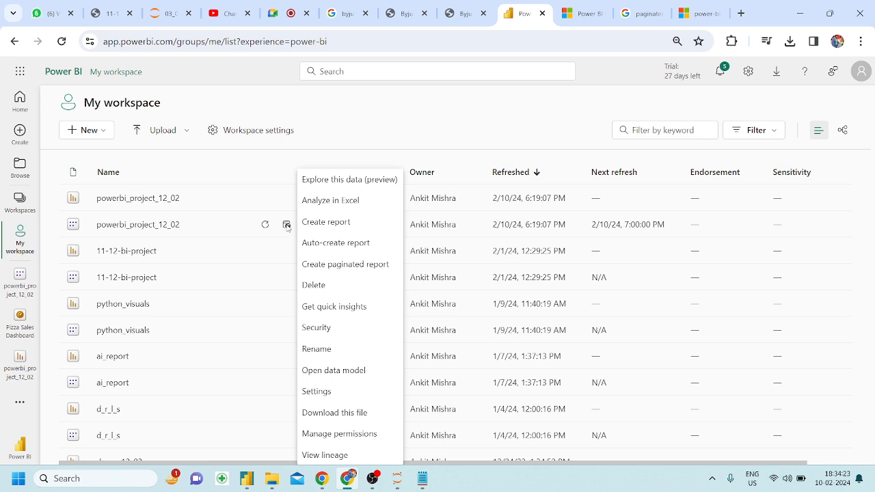
click(287, 226)
Enable 'Turn on tile flow' in the semantic model's Dashboards settings and apply it.
click(288, 226)
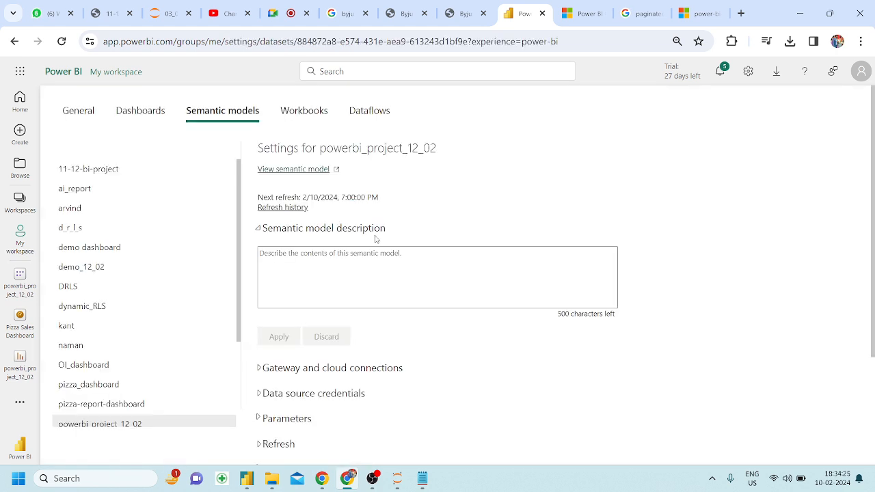
click(146, 113)
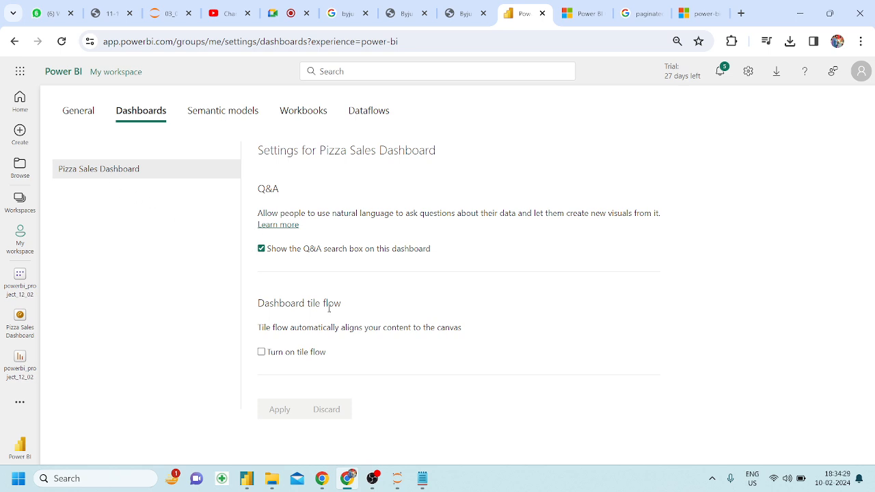
click(265, 352)
scroll(309, 410, down, 1)
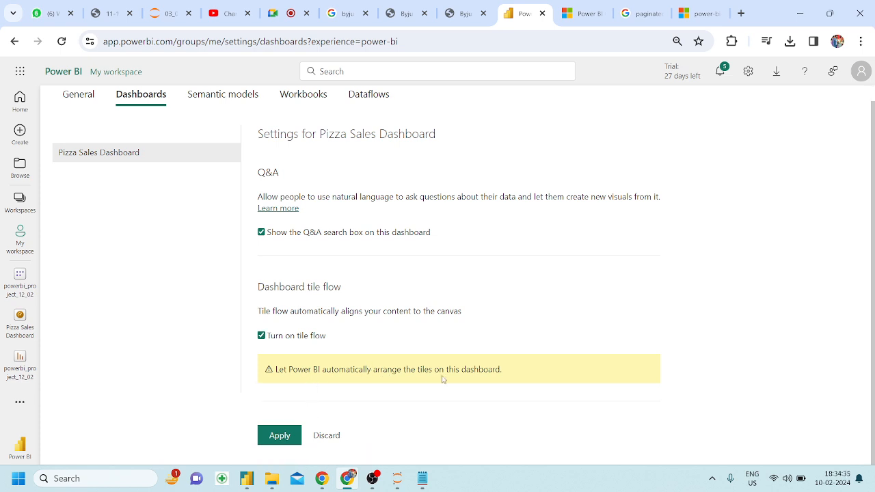
click(277, 443)
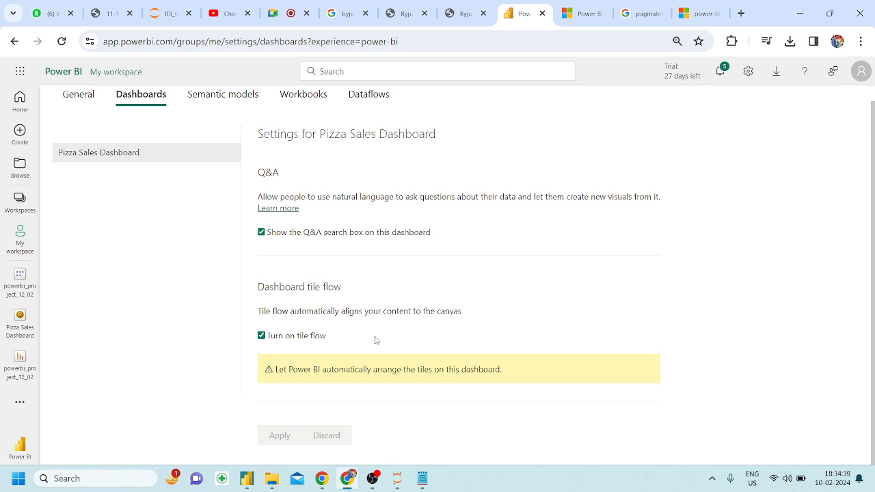
scroll(375, 340, up, 1)
click(81, 112)
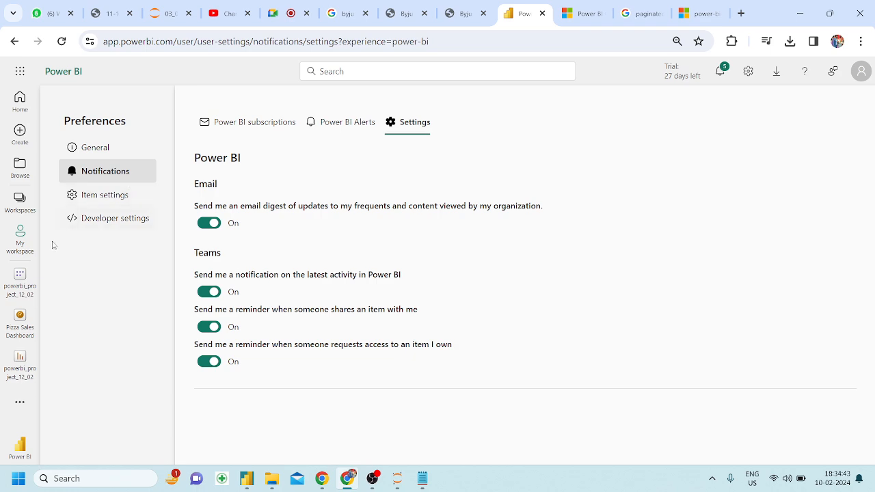
Reload the Pizza Sales Dashboard to review its new tile arrangement, then return to My workspace.
click(18, 318)
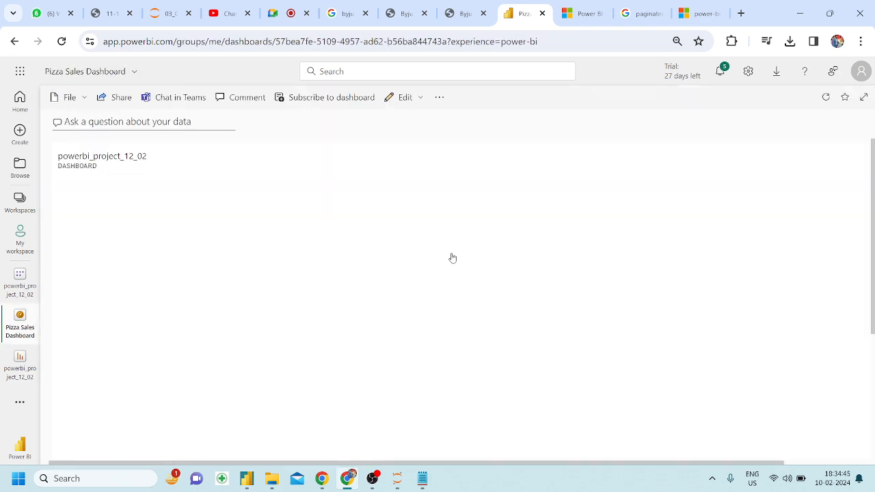
scroll(451, 257, down, 3)
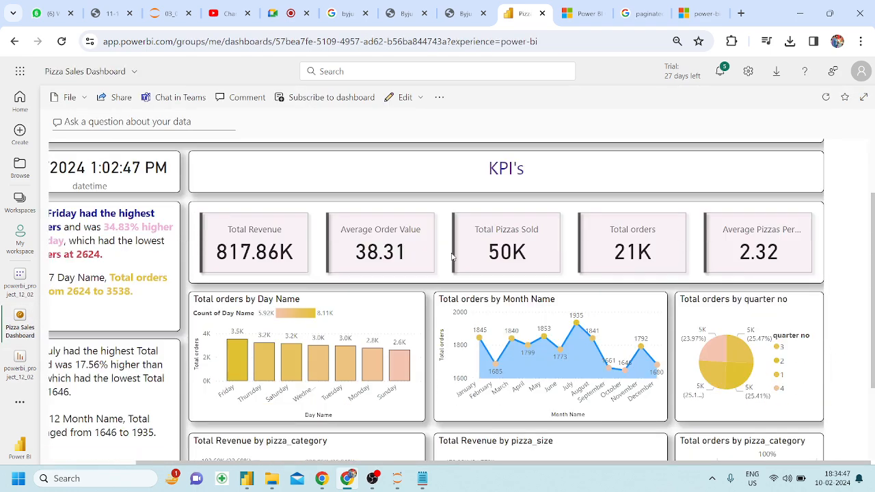
click(62, 41)
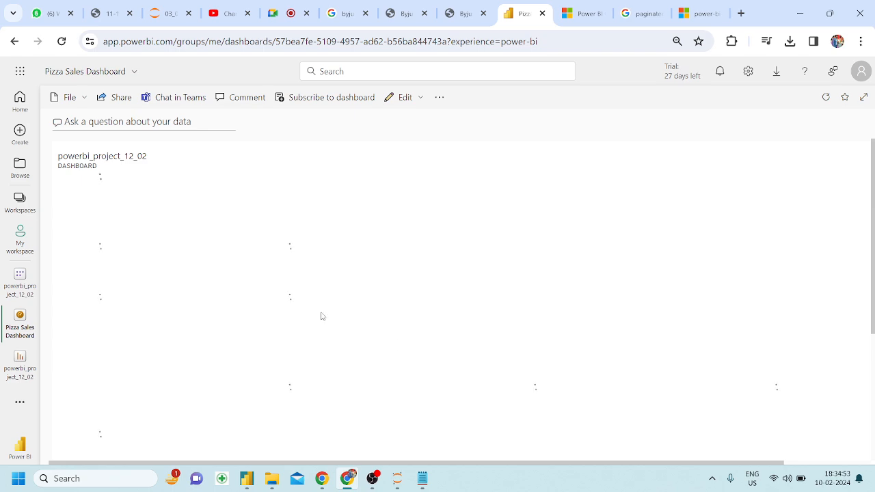
scroll(305, 302, down, 3)
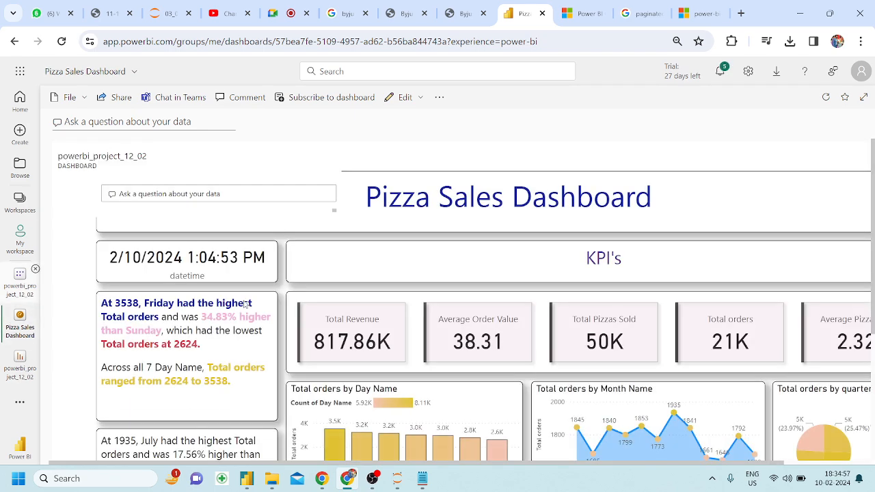
scroll(278, 314, down, 3)
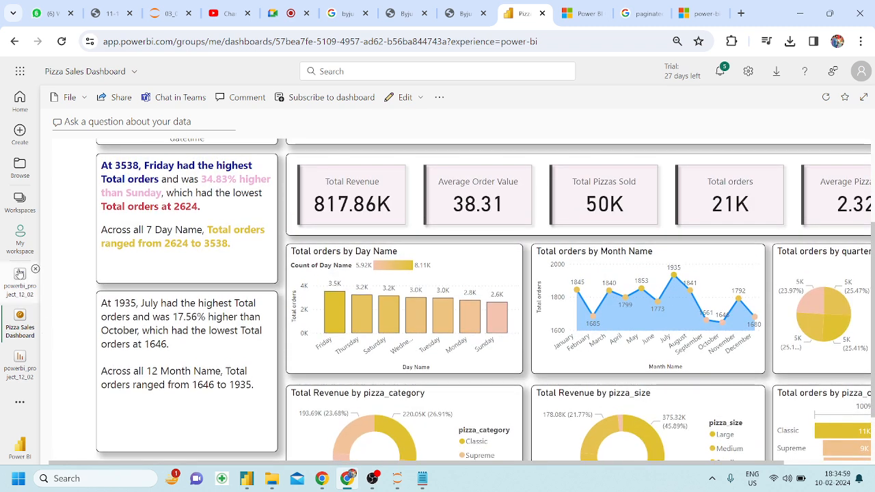
click(16, 255)
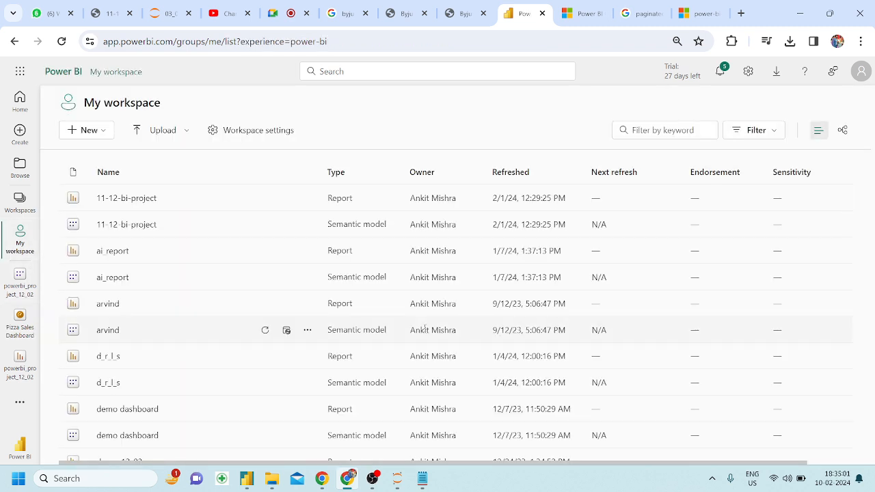
Sort workspace items by refresh date and create a paginated report from powerbi_project_12_02.
click(494, 172)
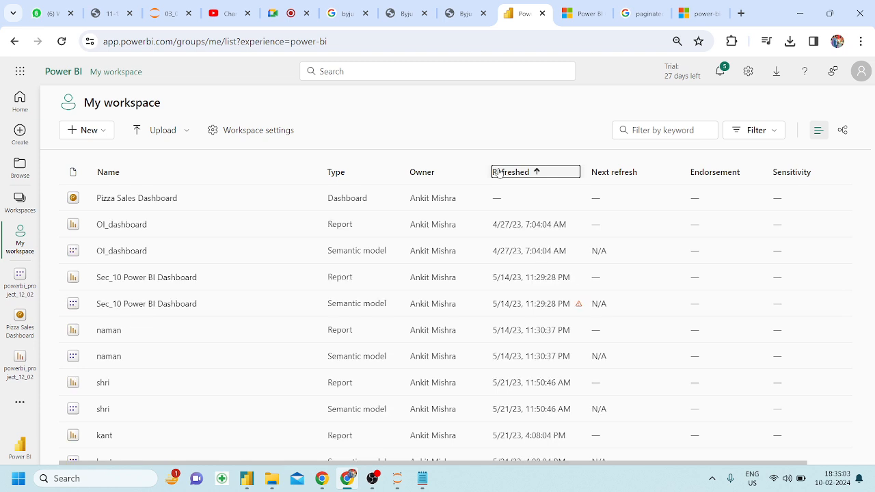
click(500, 172)
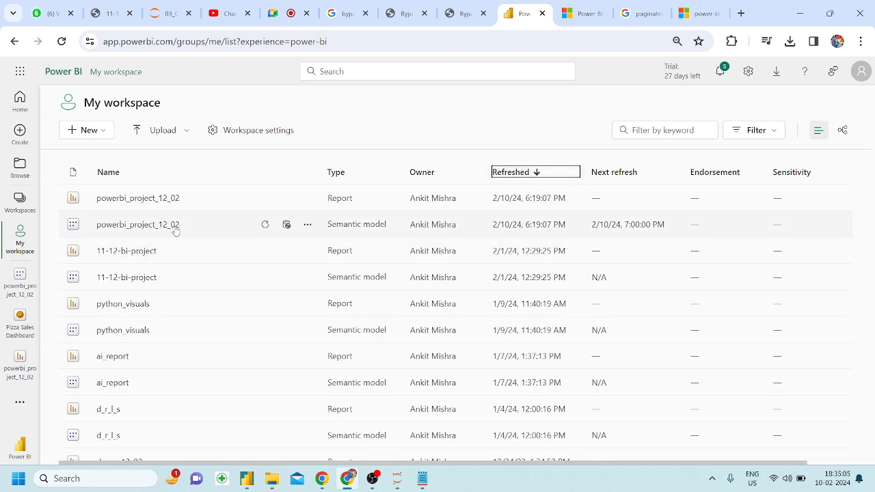
click(308, 225)
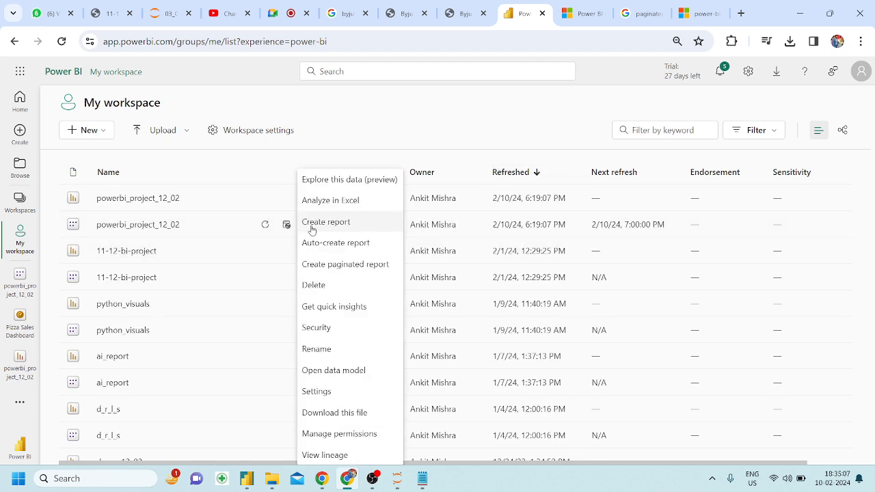
click(329, 269)
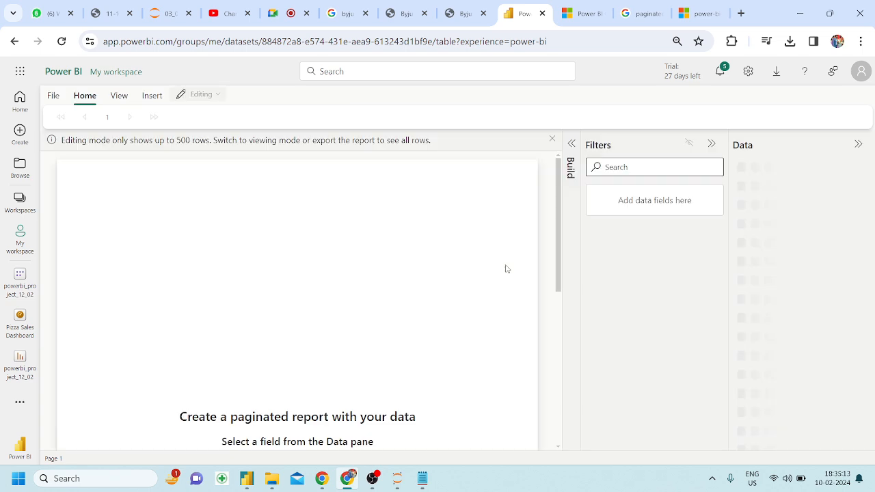
Expand the pizza_sales and dimdate tables in the Data pane to show their fields.
scroll(388, 372, down, 1)
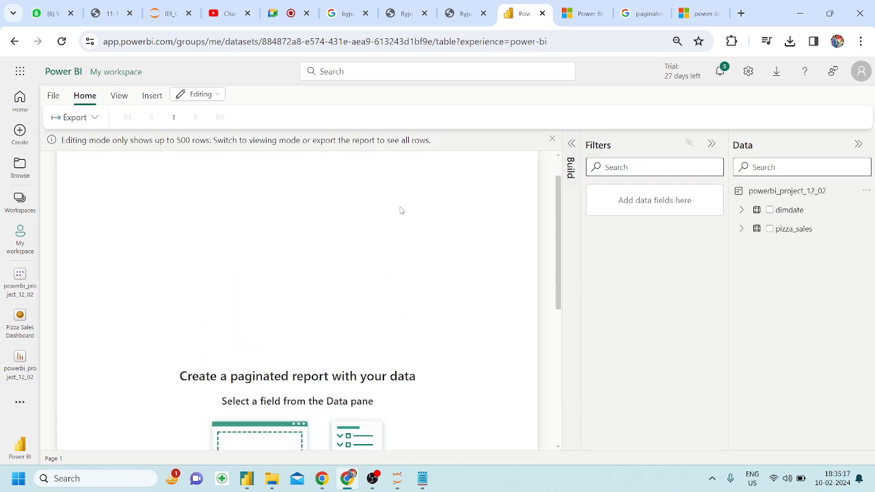
scroll(395, 207, up, 1)
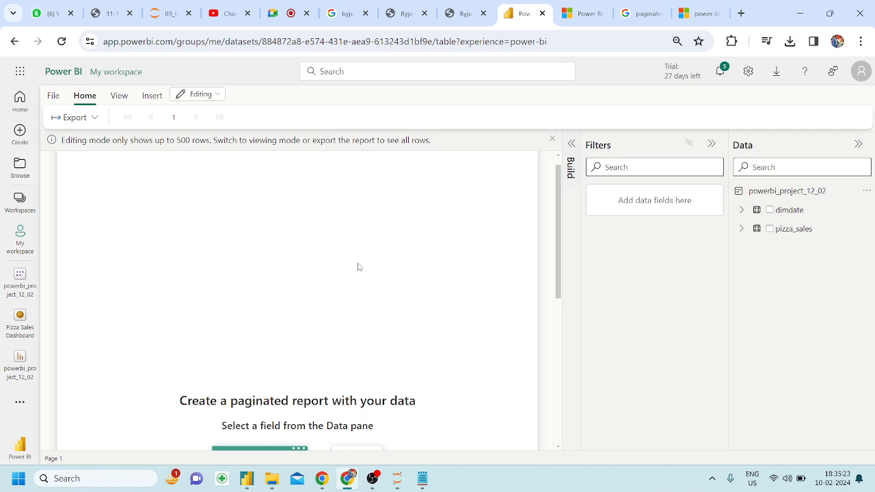
scroll(357, 268, down, 2)
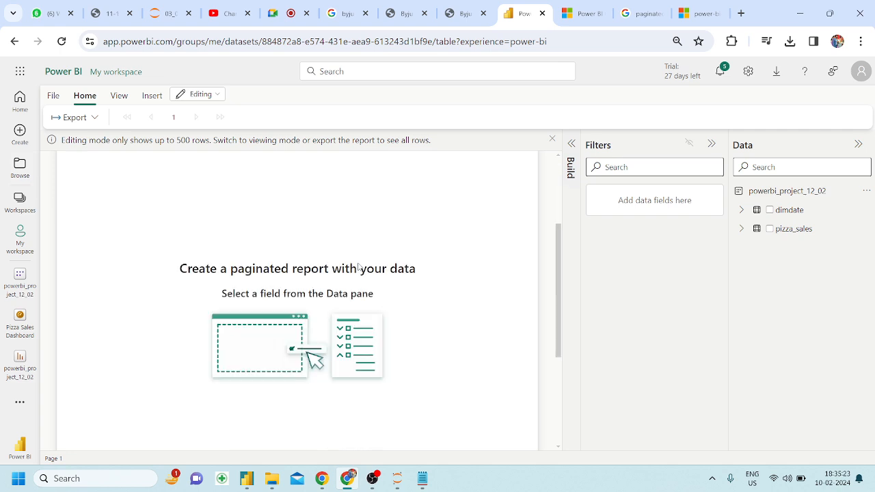
click(742, 228)
scroll(783, 287, down, 1)
scroll(782, 291, up, 1)
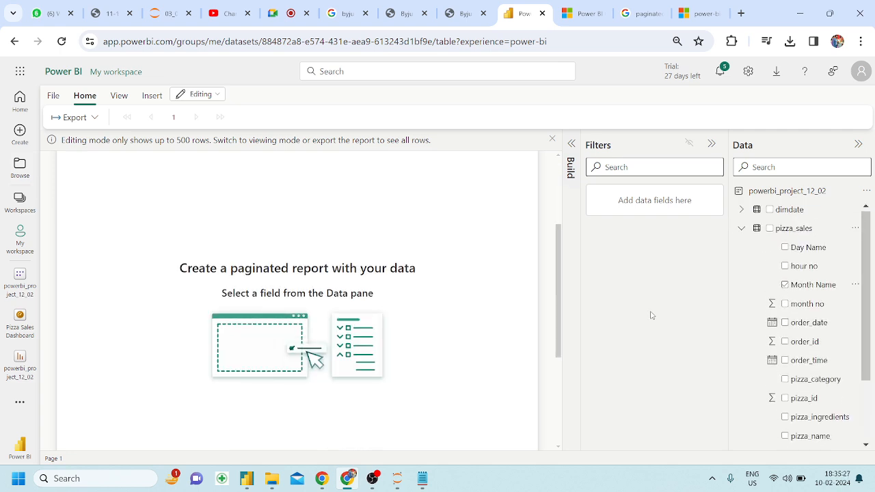
click(743, 232)
click(743, 231)
scroll(802, 351, down, 1)
scroll(801, 351, up, 1)
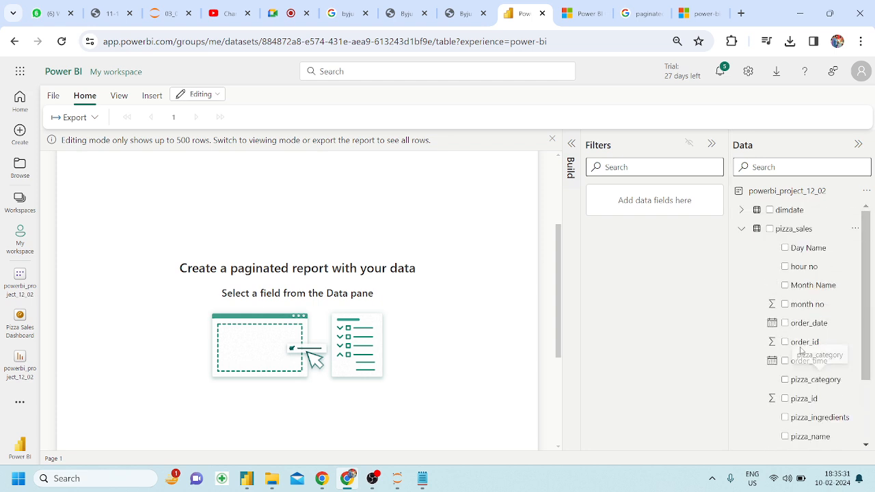
click(743, 210)
click(744, 210)
click(743, 209)
Drag the dimdate month no field into the Filters pane.
scroll(807, 322, down, 3)
click(810, 320)
scroll(808, 331, down, 1)
scroll(808, 331, up, 1)
drag(812, 284, 644, 205)
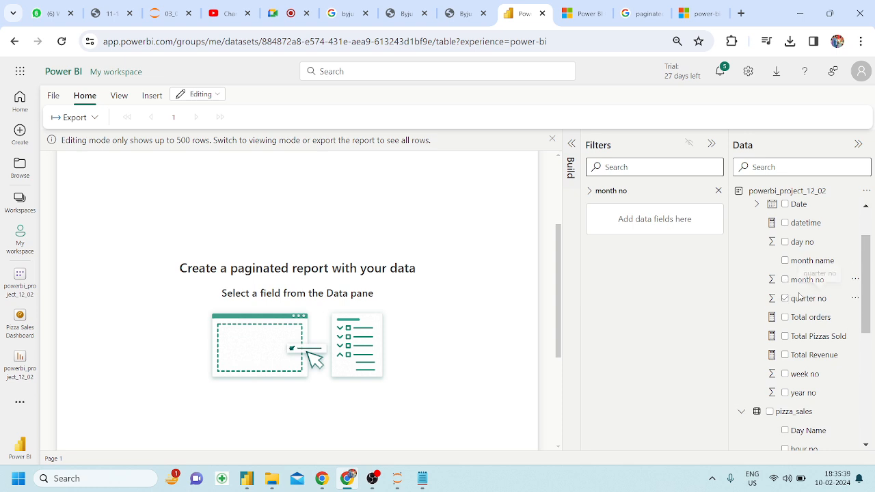
scroll(814, 294, down, 3)
scroll(818, 391, down, 3)
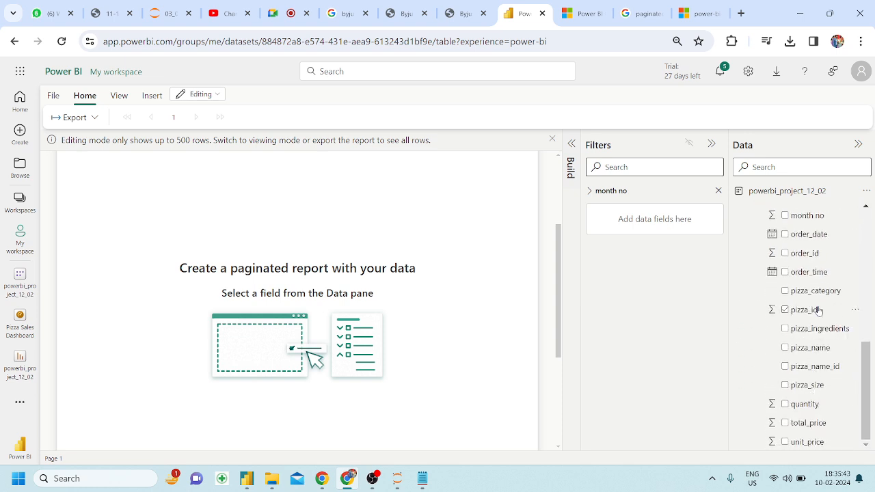
scroll(818, 309, up, 3)
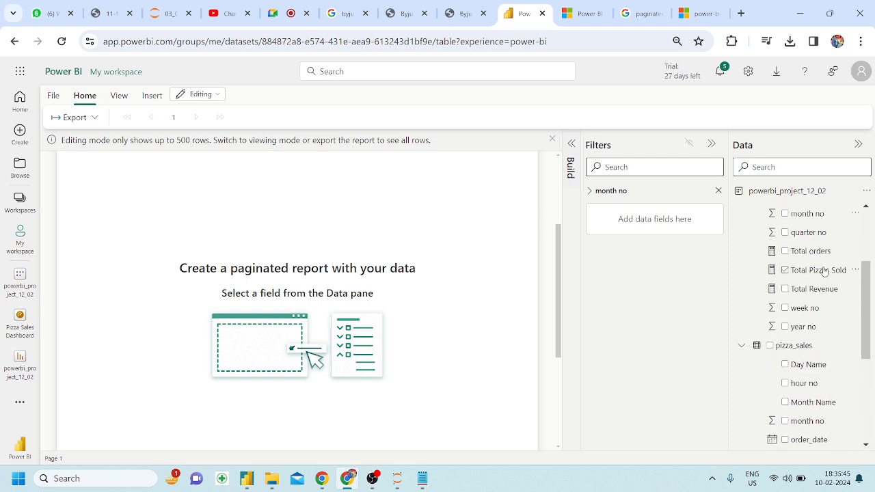
drag(822, 289, 658, 219)
drag(804, 290, 633, 219)
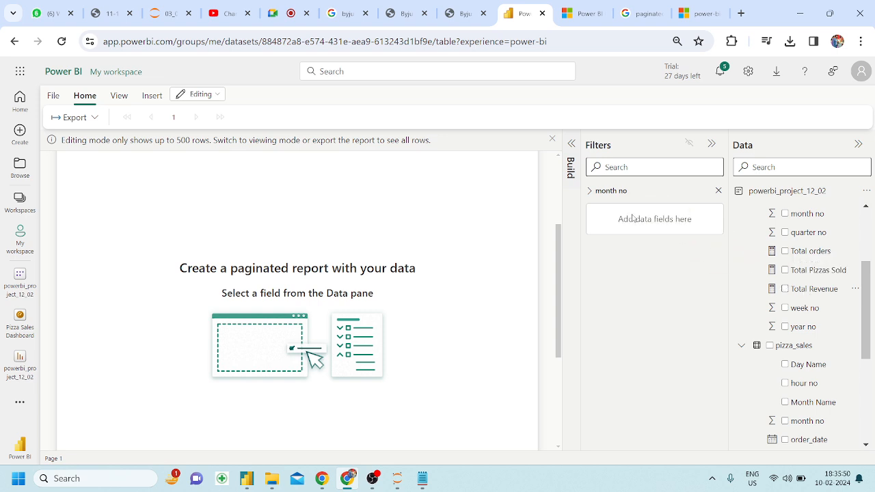
Add Total Revenue and Total Pizzas Sold (49574) to the table, then switch to the Google tab.
click(786, 290)
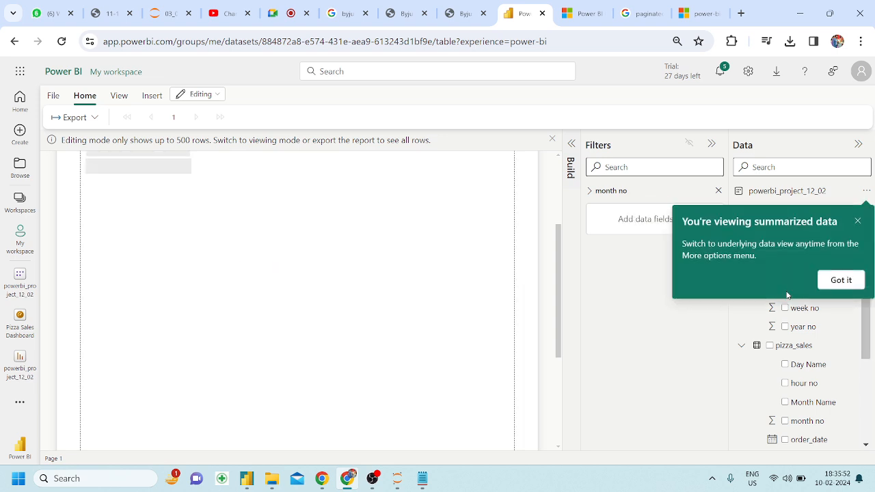
click(836, 280)
scroll(384, 299, up, 3)
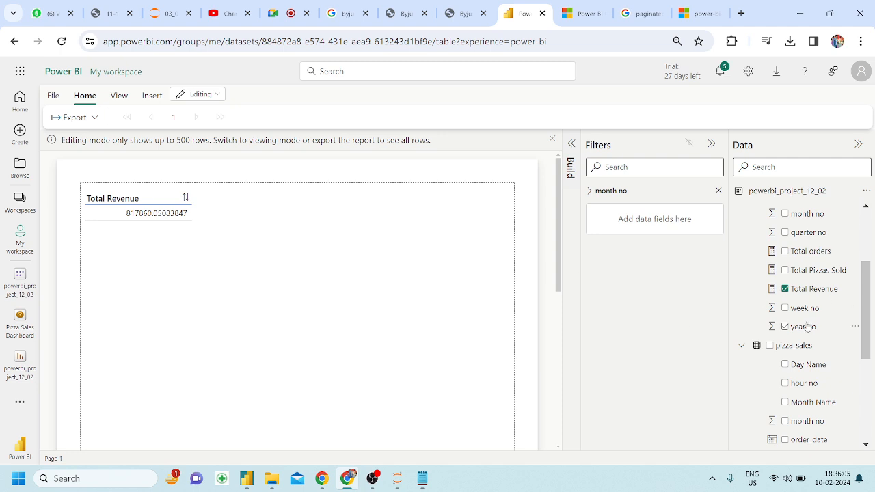
scroll(787, 327, up, 2)
click(785, 330)
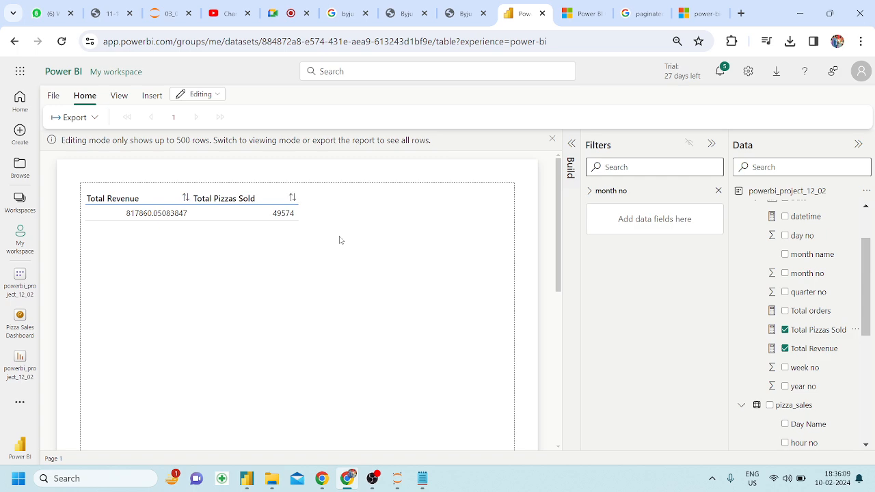
key(ctrl+Tab)
key(ctrl+Tab)
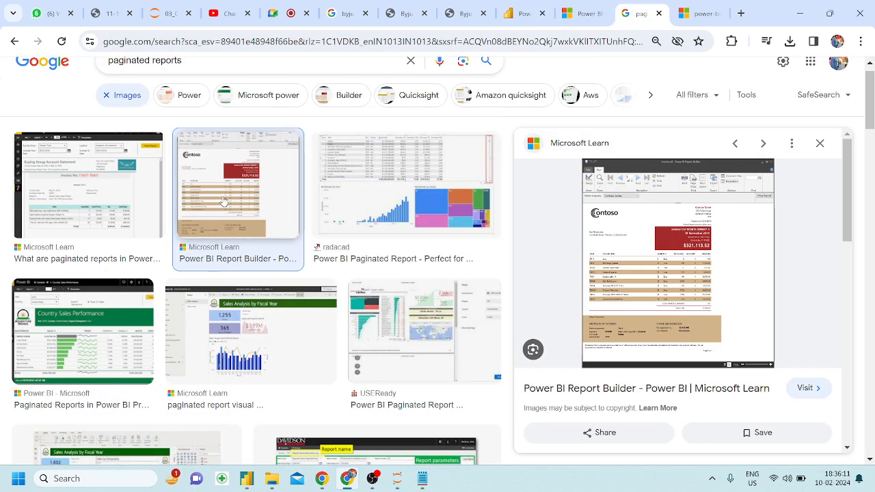
Preview Microsoft Learn's paginated report example image, then return to the Power BI tab.
click(132, 196)
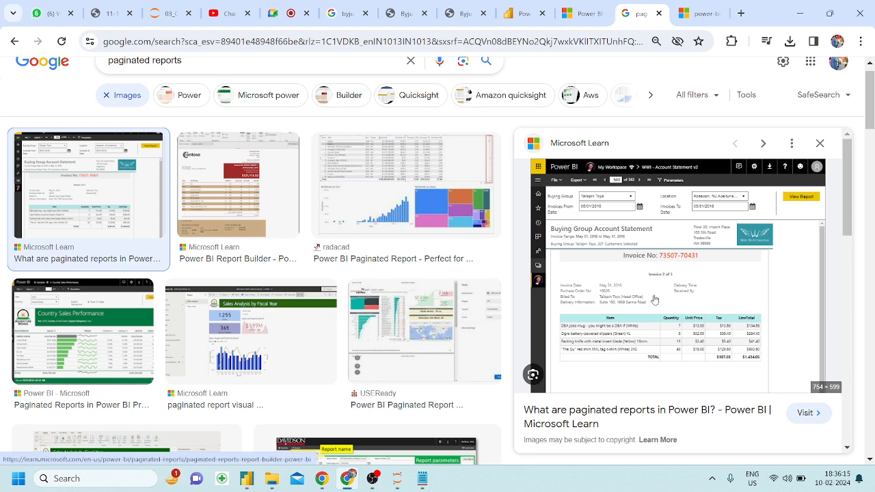
click(519, 15)
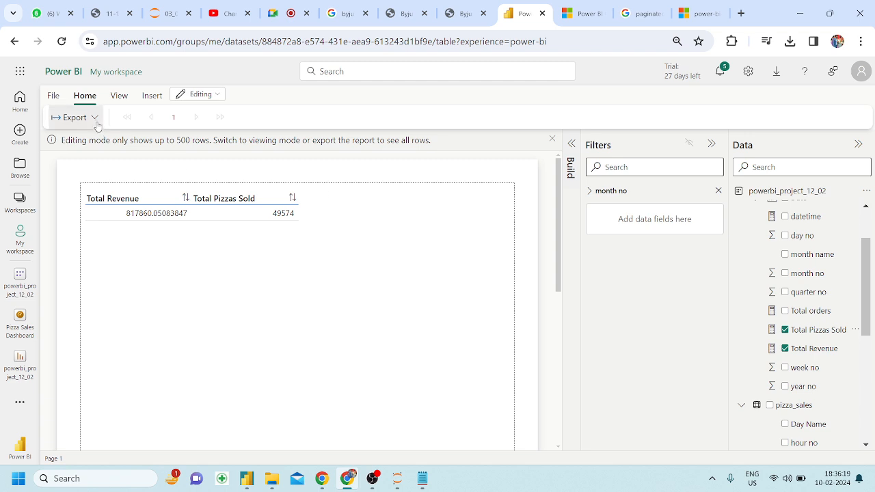
Insert a text box titled 'Report' above the table and scroll the page to check it.
click(153, 95)
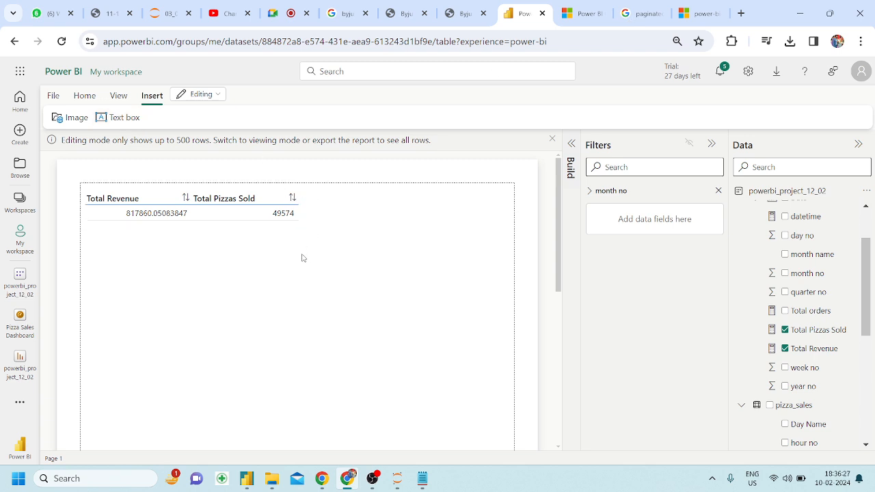
click(119, 118)
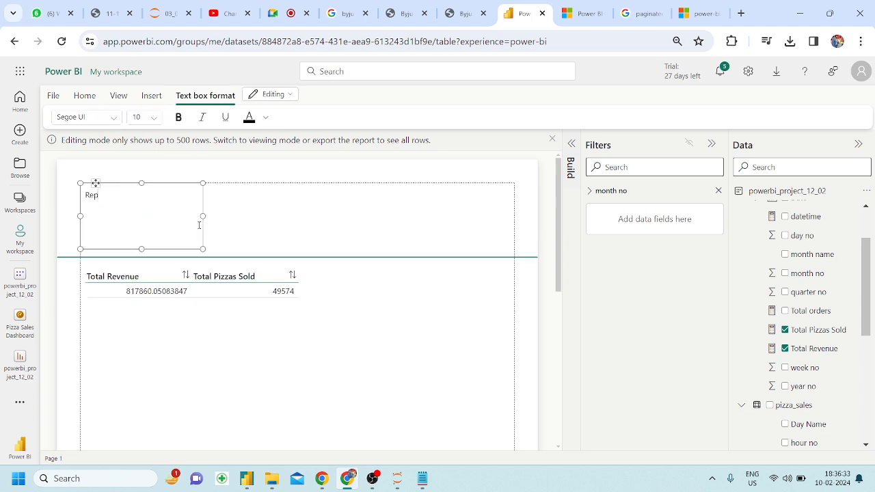
click(258, 253)
scroll(177, 329, down, 3)
scroll(177, 329, up, 3)
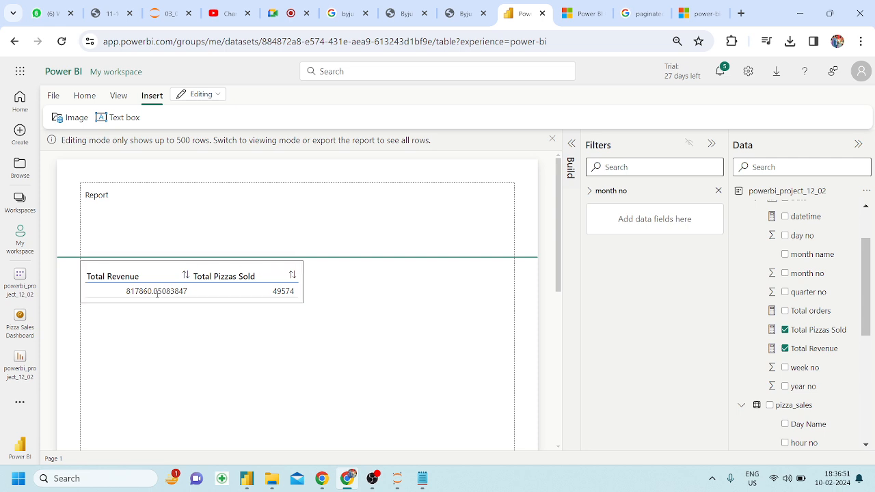
scroll(287, 308, down, 2)
scroll(354, 304, down, 3)
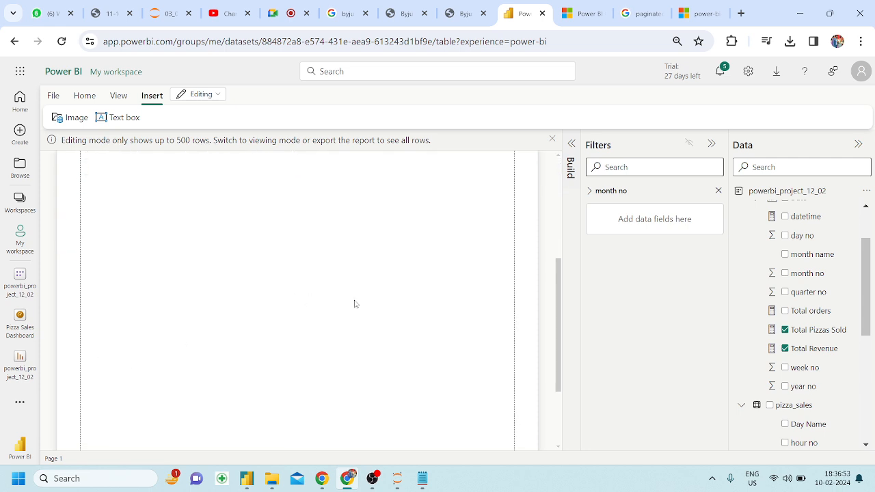
scroll(354, 304, up, 5)
scroll(354, 304, down, 5)
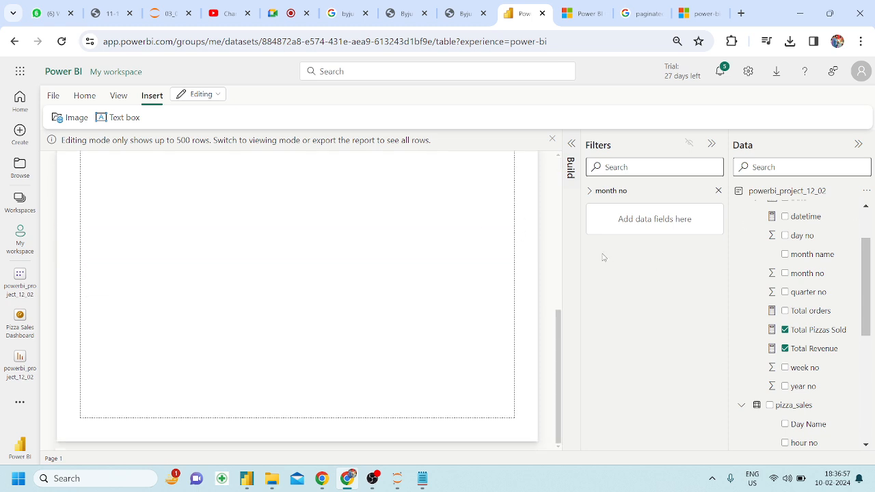
scroll(486, 333, up, 5)
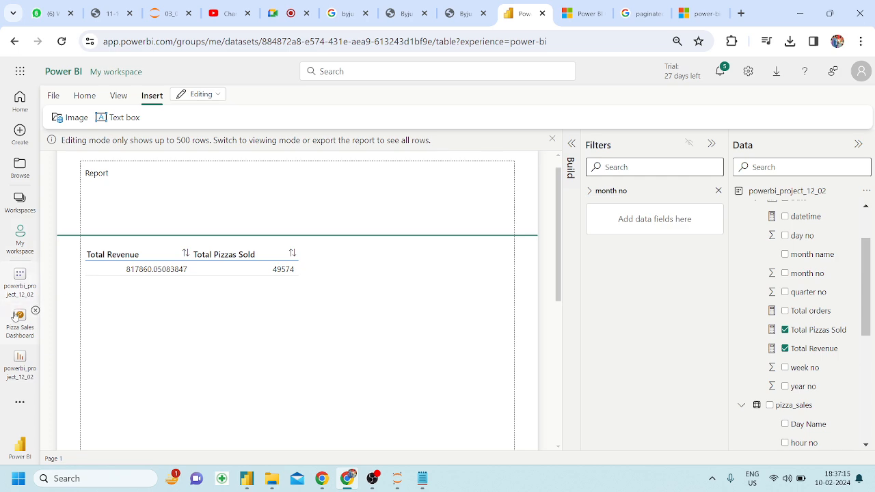
Open the powerbi_project_12_02 report to show its Pizza Sales Dashboard page.
click(17, 359)
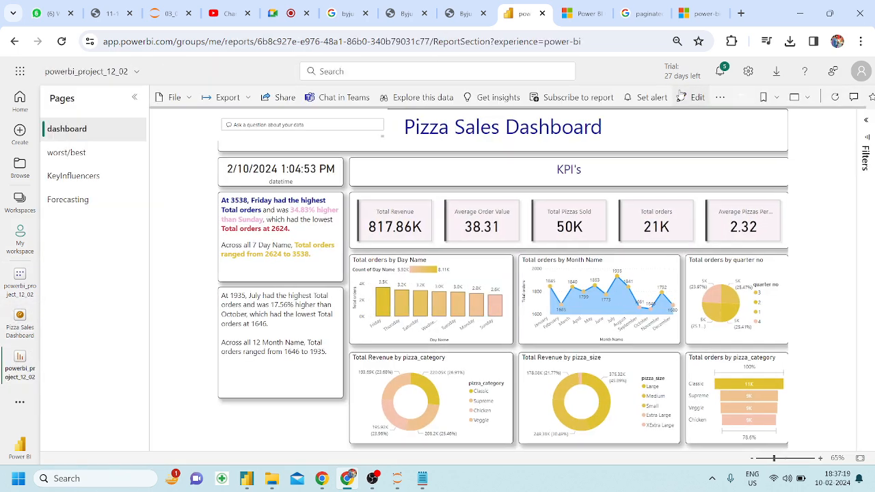
Create a report subscription named 'zoho pizza sales' and add two suggested colleagues as recipients.
click(567, 100)
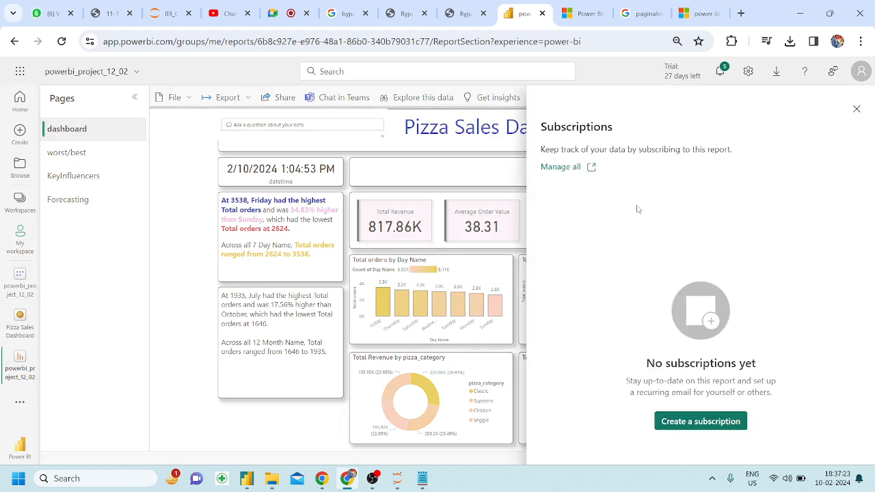
click(691, 423)
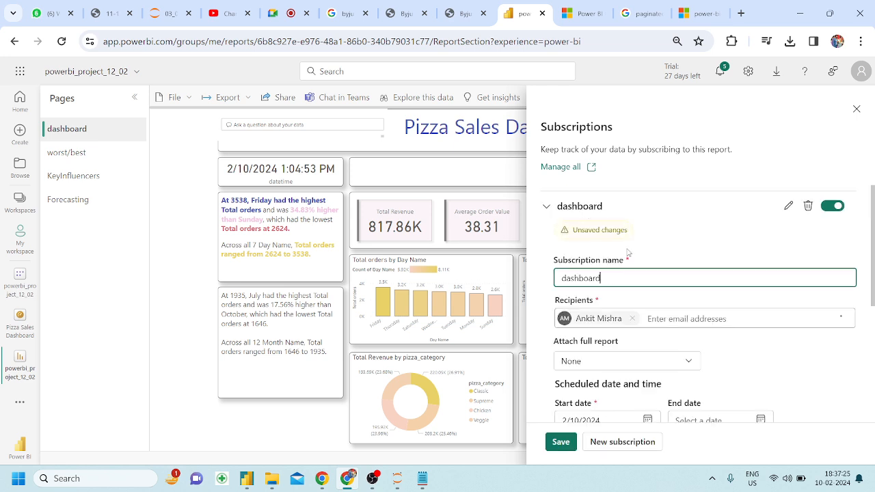
key(BackSpace)
key(BackSpace)
key(BackSpace)
key(BackSpace)
key(BackSpace)
key(BackSpace)
key(BackSpace)
key(BackSpace)
key(BackSpace)
text(zoho pizza sales)
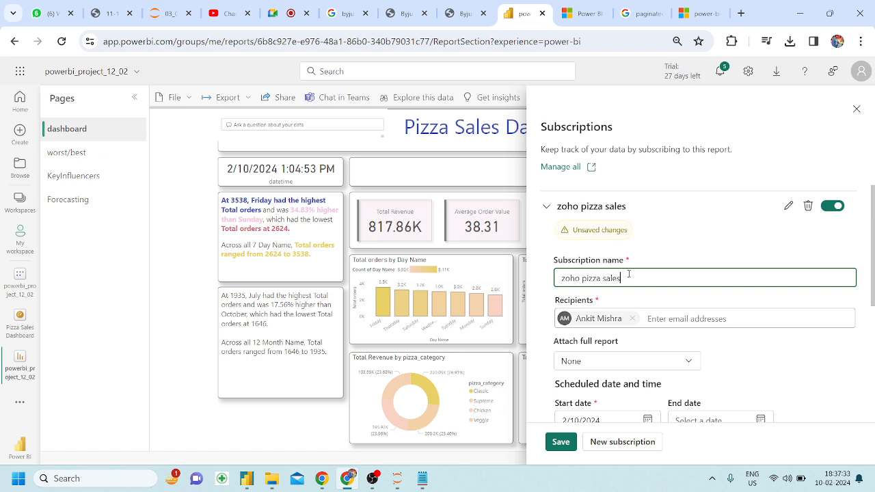
click(683, 318)
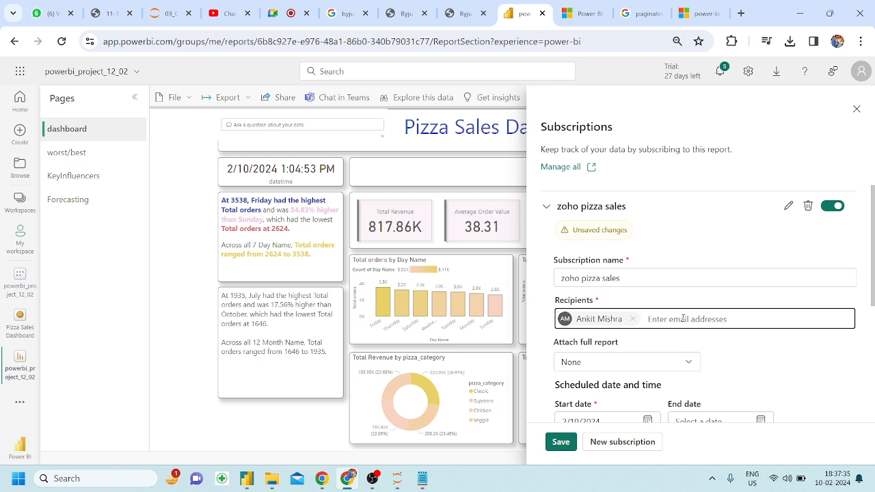
text(a A)
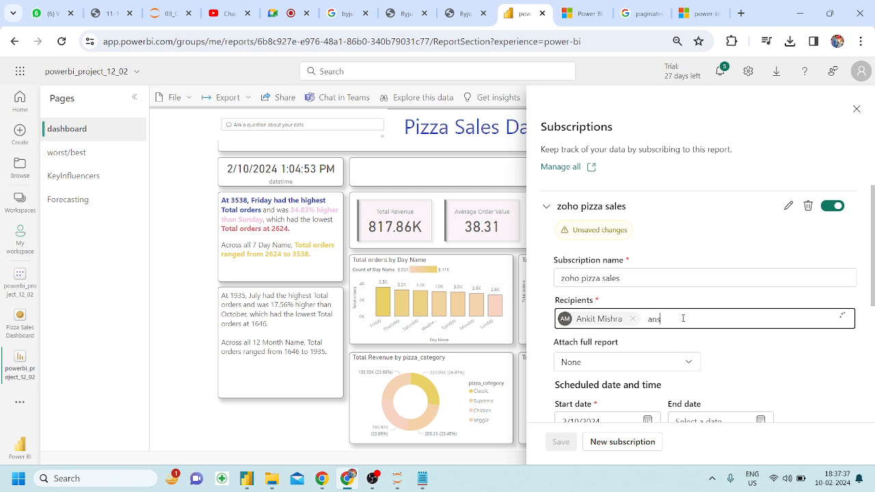
text(ns)
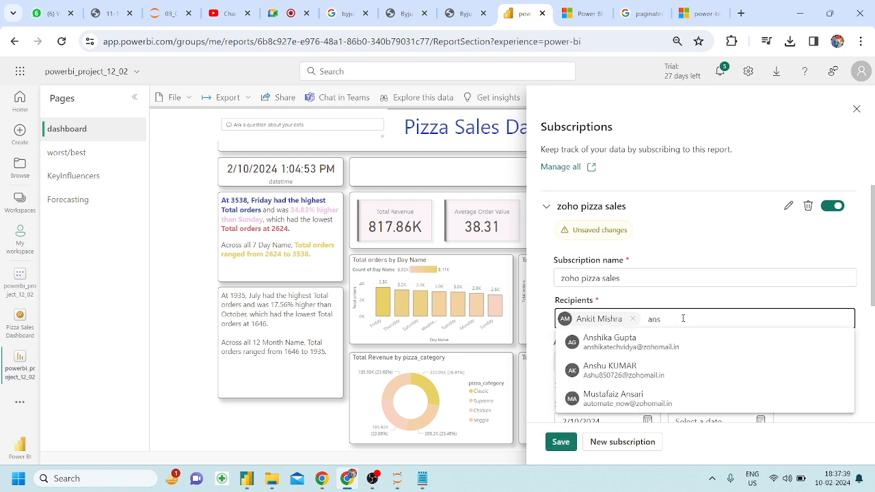
click(651, 343)
text(aad)
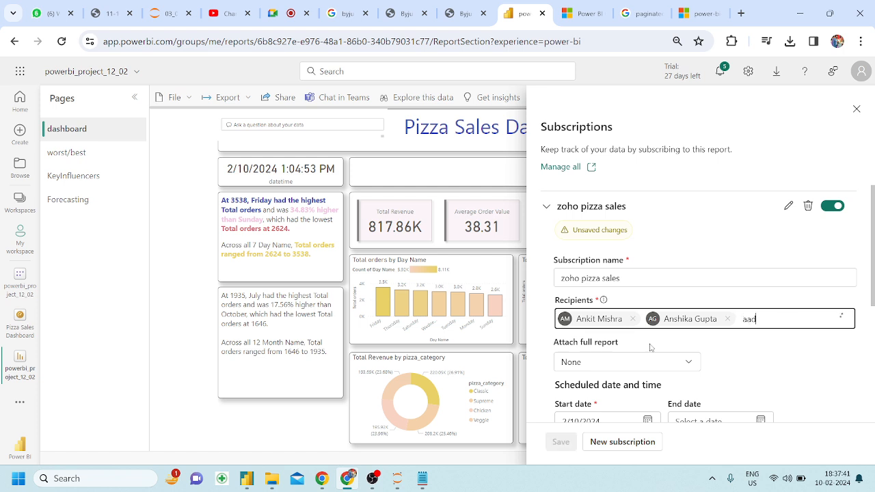
text(s)
text(di)
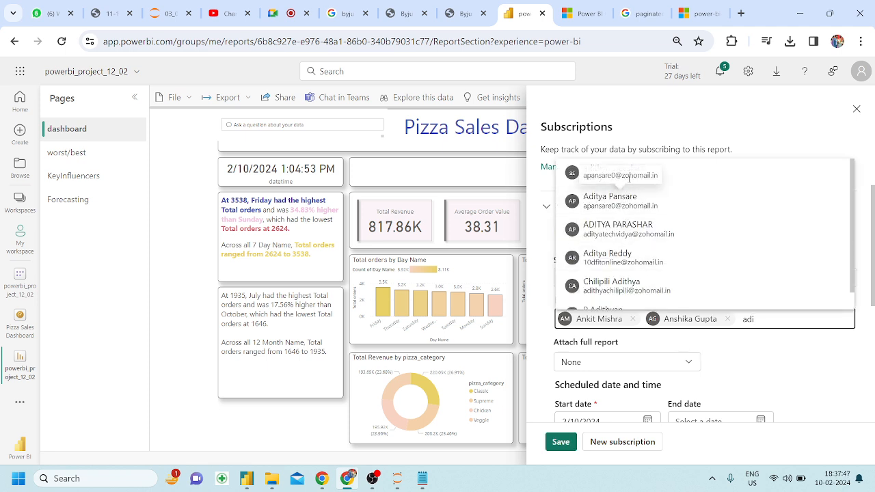
click(638, 236)
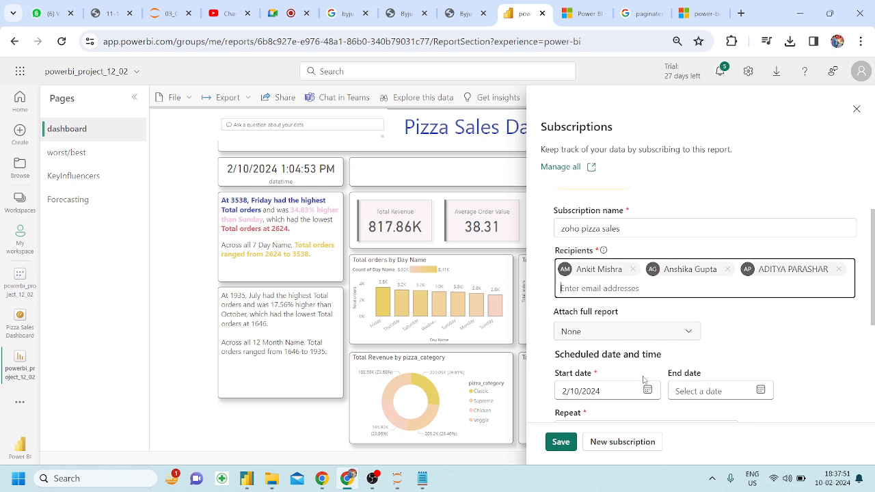
Set the subscription end date to April 30, 2024 and save it as daily at 6:45 PM.
scroll(622, 301, down, 2)
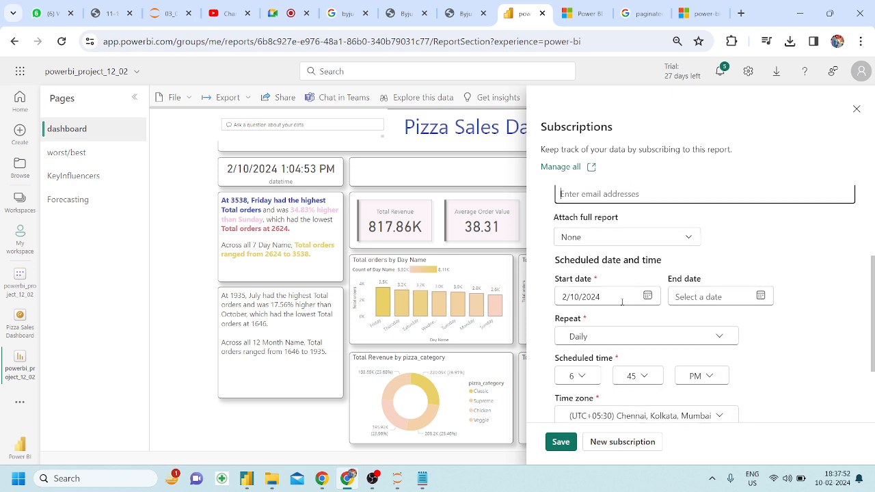
click(693, 295)
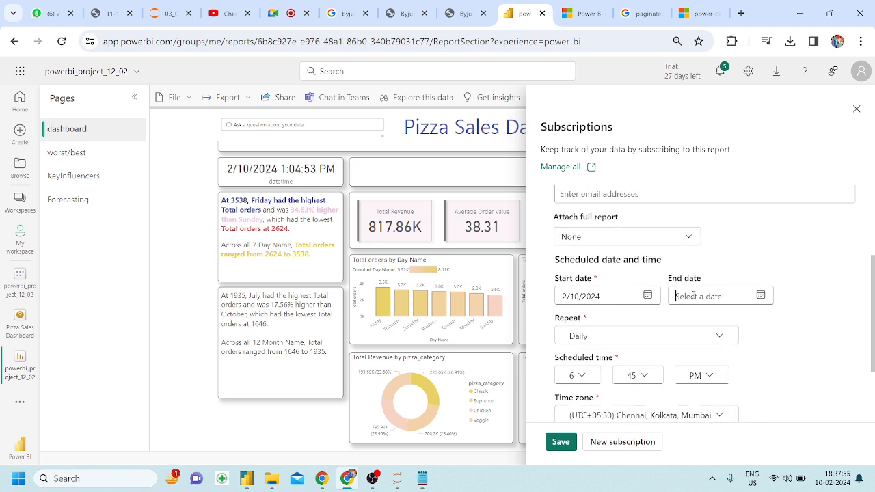
click(760, 295)
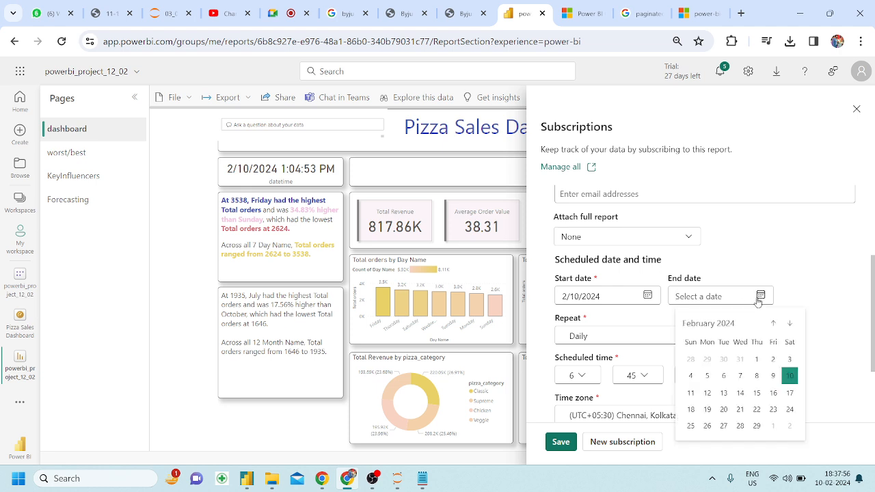
click(790, 326)
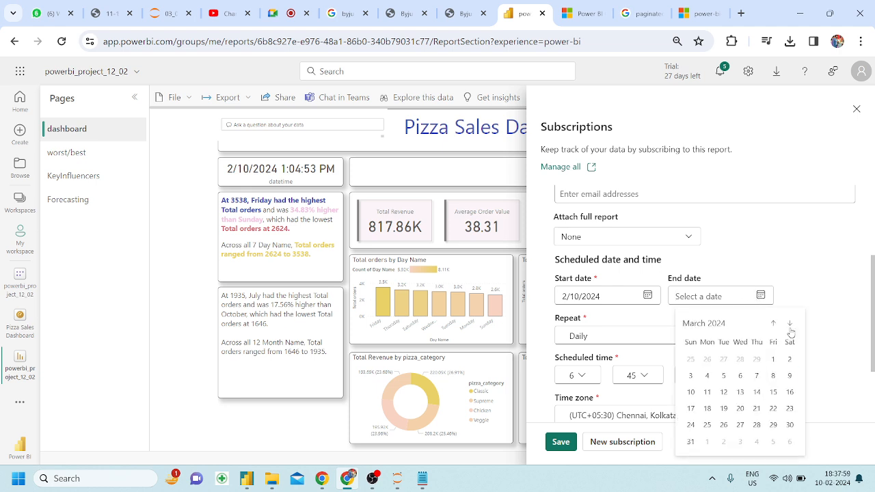
click(790, 327)
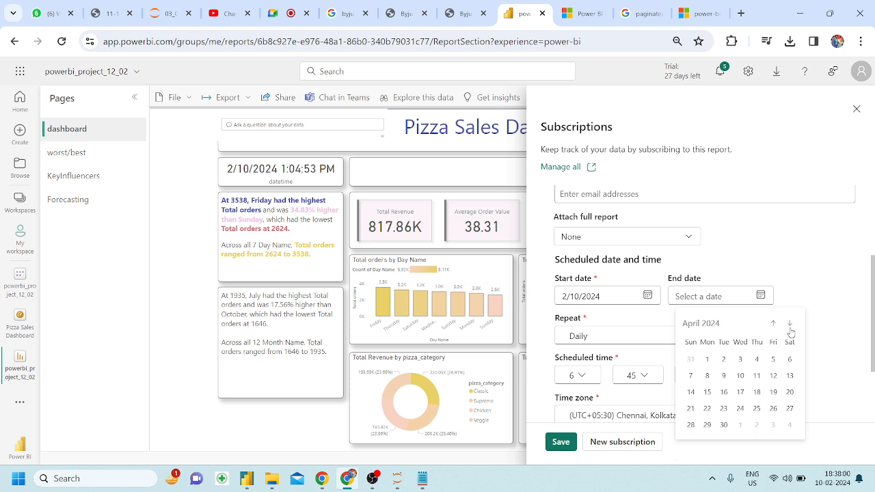
click(724, 425)
scroll(780, 352, down, 2)
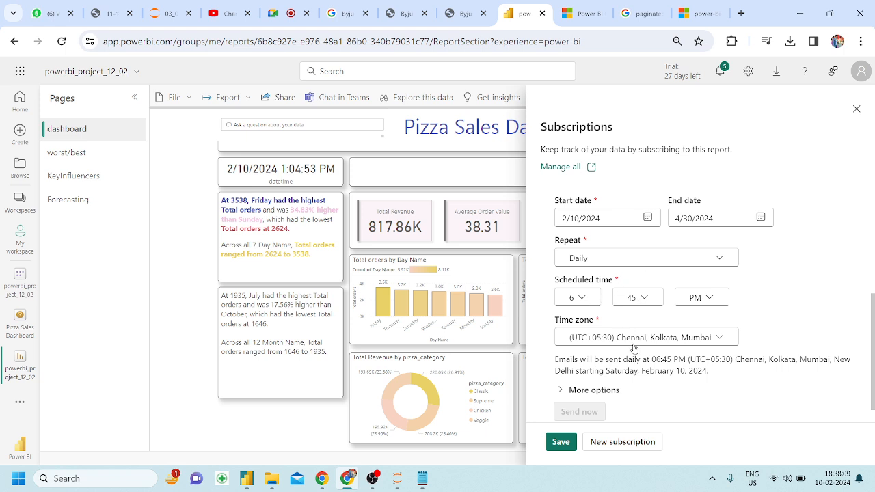
scroll(635, 349, down, 1)
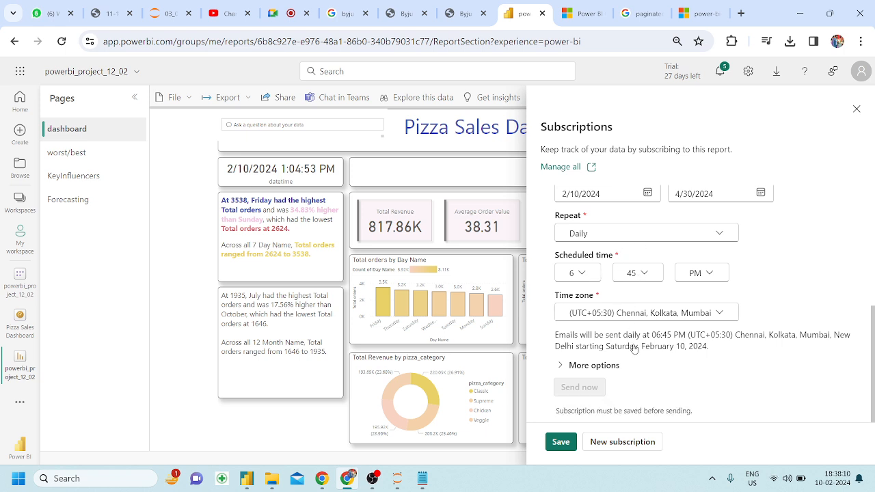
click(561, 443)
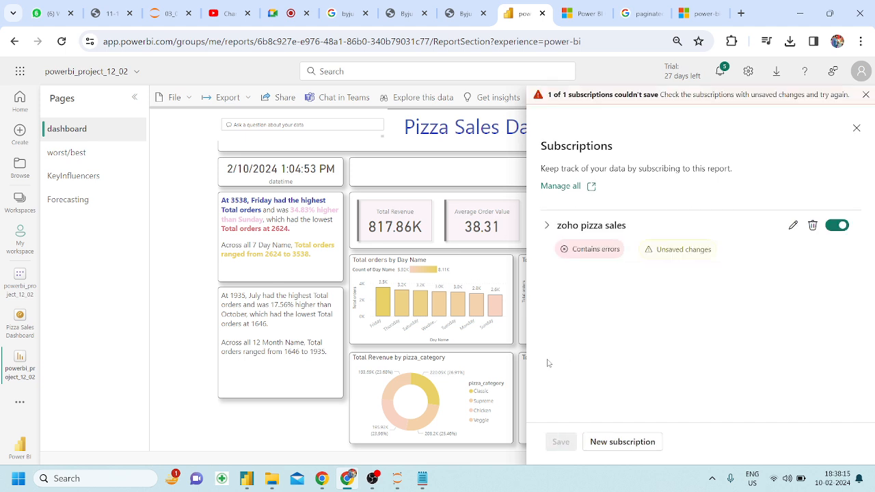
Review the subscription's Premium capacity error on its recipients, then close the Subscriptions pane.
click(794, 226)
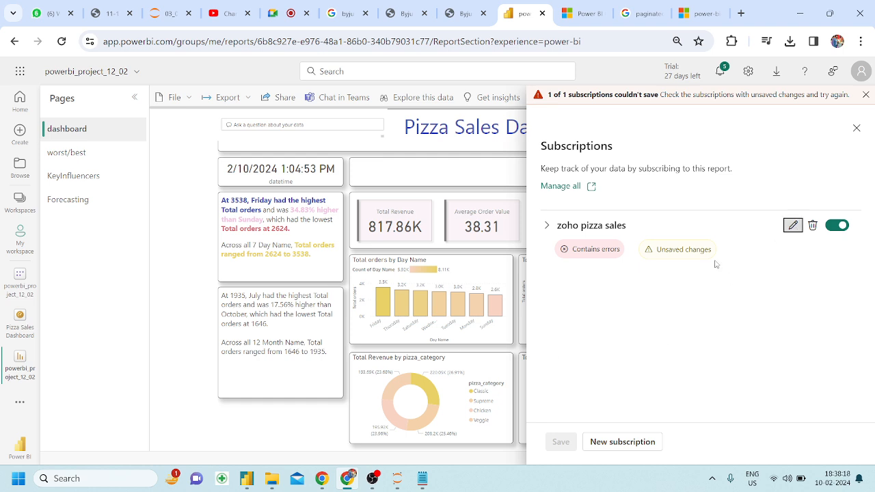
click(791, 230)
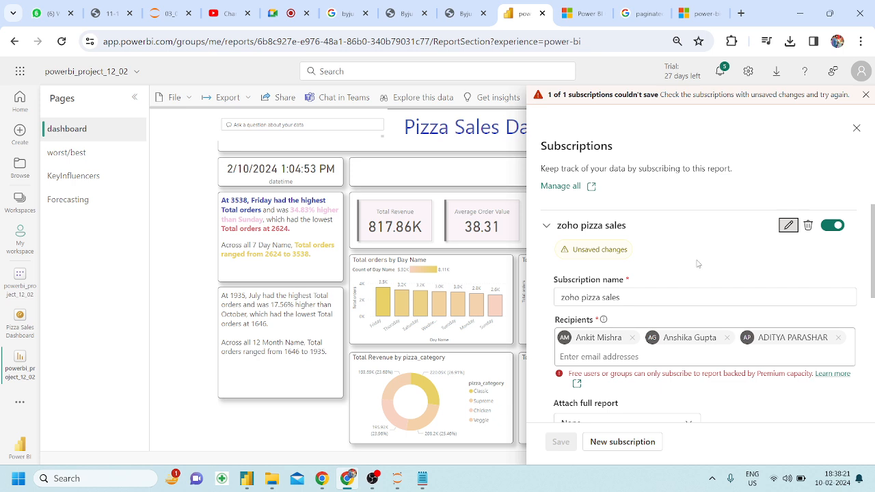
scroll(620, 352, down, 1)
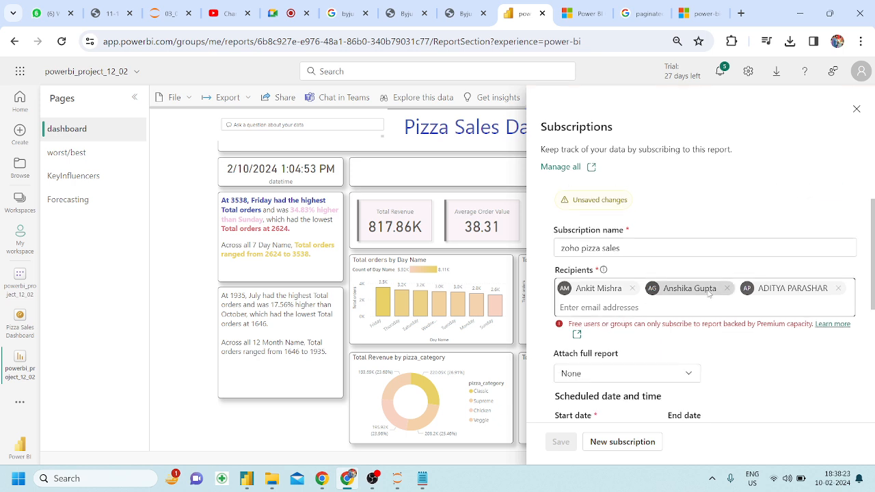
click(690, 315)
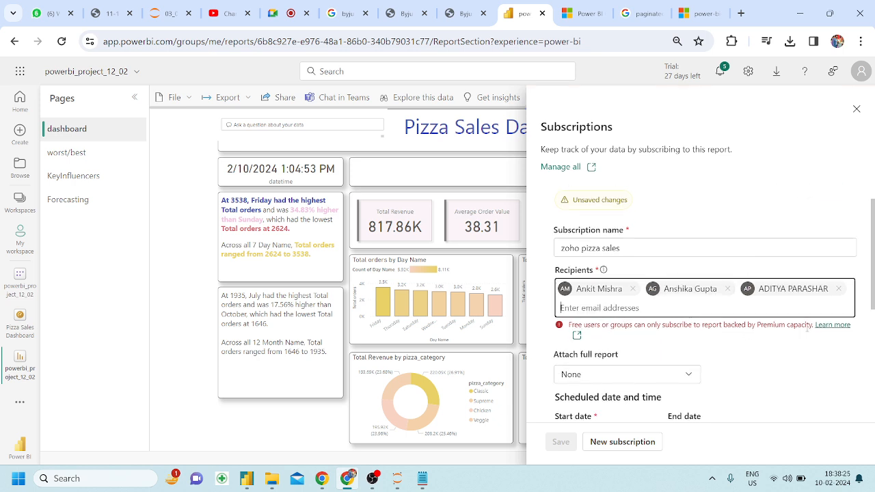
scroll(662, 335, up, 1)
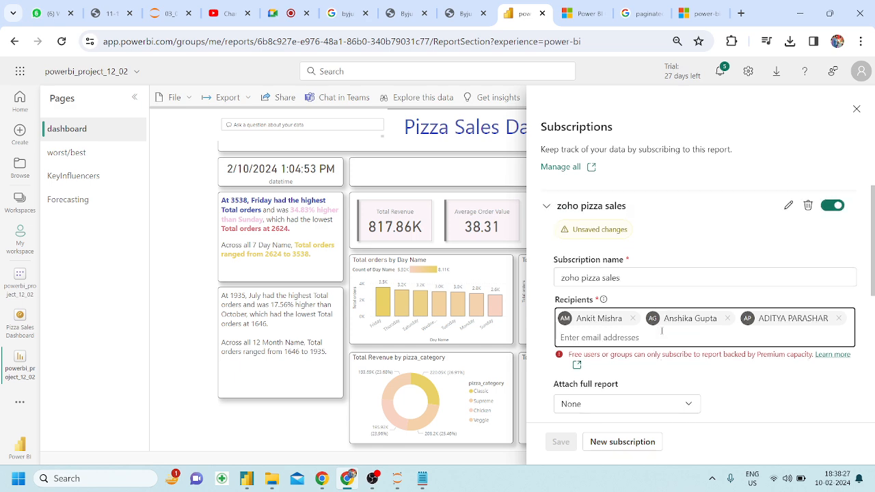
scroll(662, 335, down, 3)
scroll(587, 294, up, 1)
scroll(587, 295, down, 2)
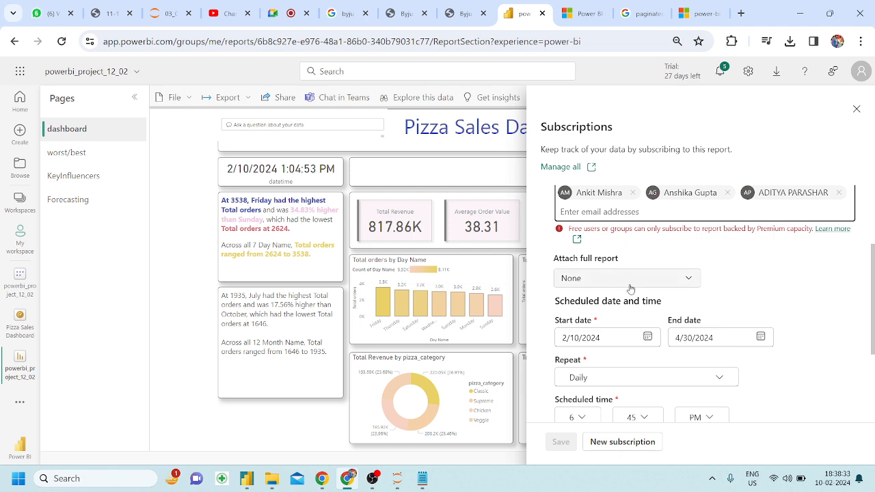
scroll(631, 289, down, 5)
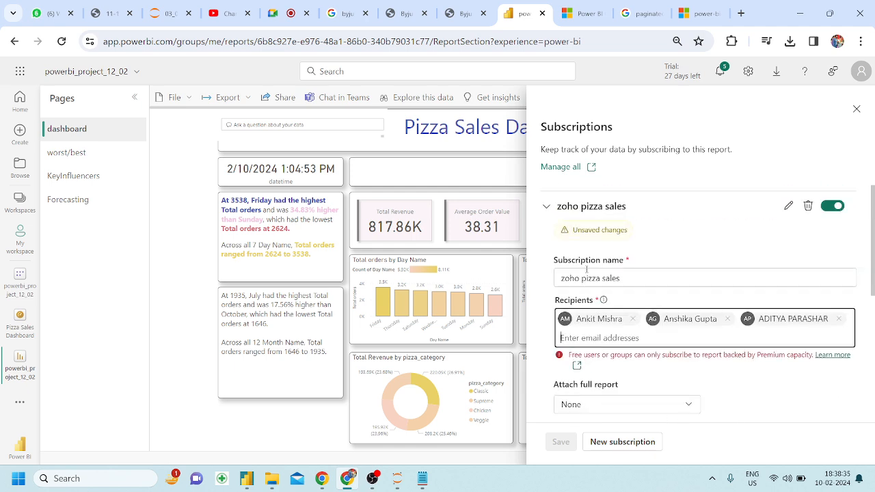
scroll(631, 288, down, 3)
click(854, 110)
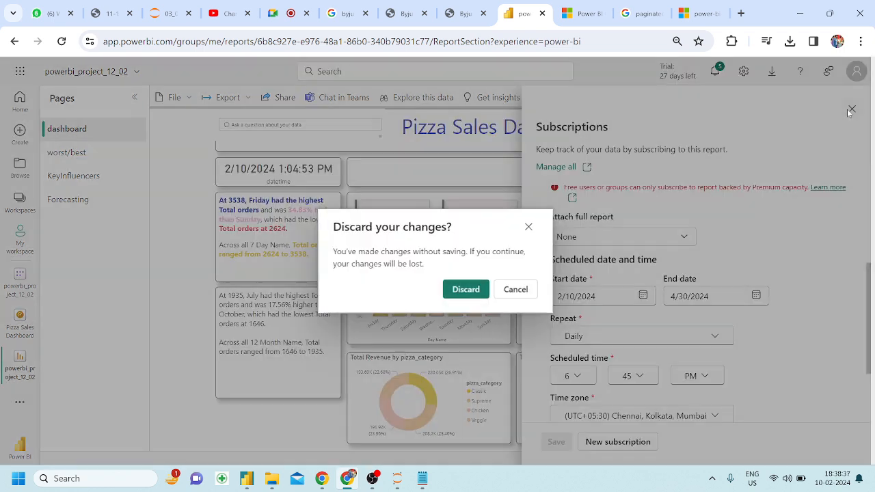
Discard the unsaved subscription, glance over recent notifications, then bring OBS to the front.
click(466, 290)
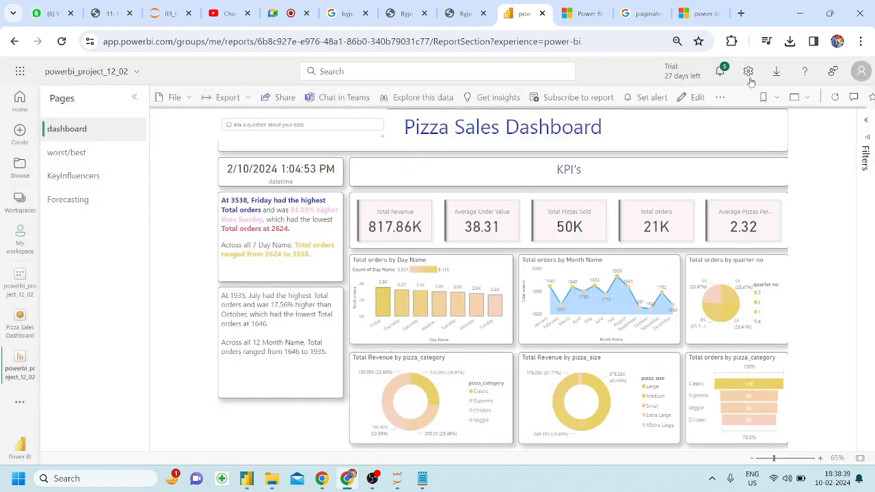
click(718, 73)
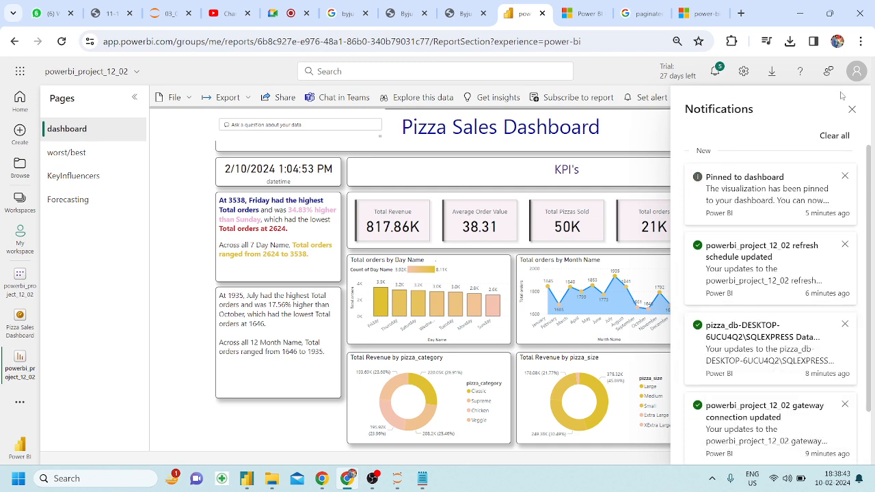
click(852, 110)
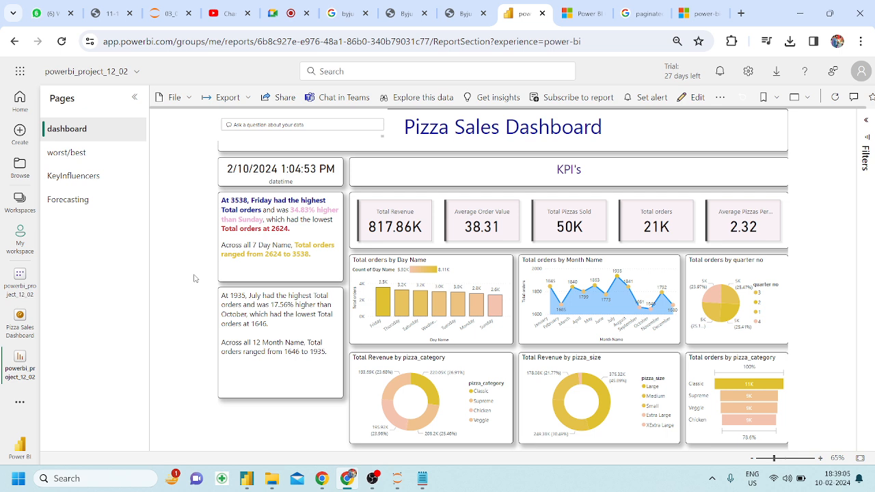
click(373, 481)
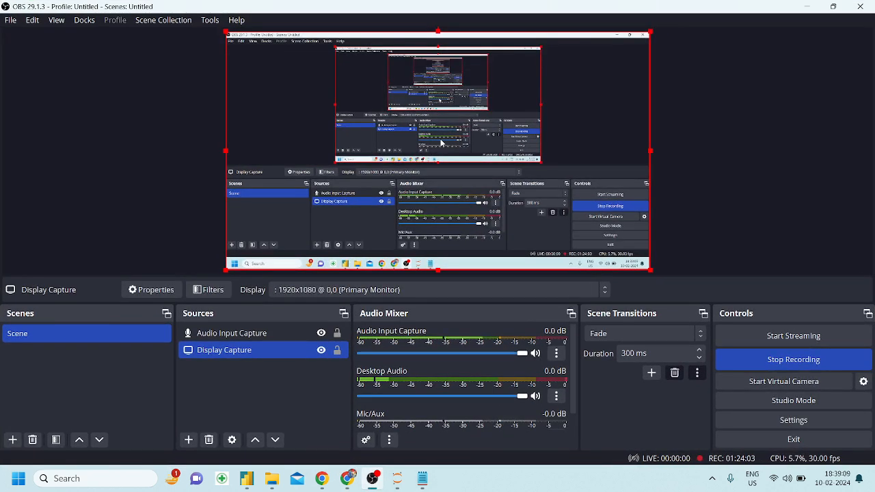